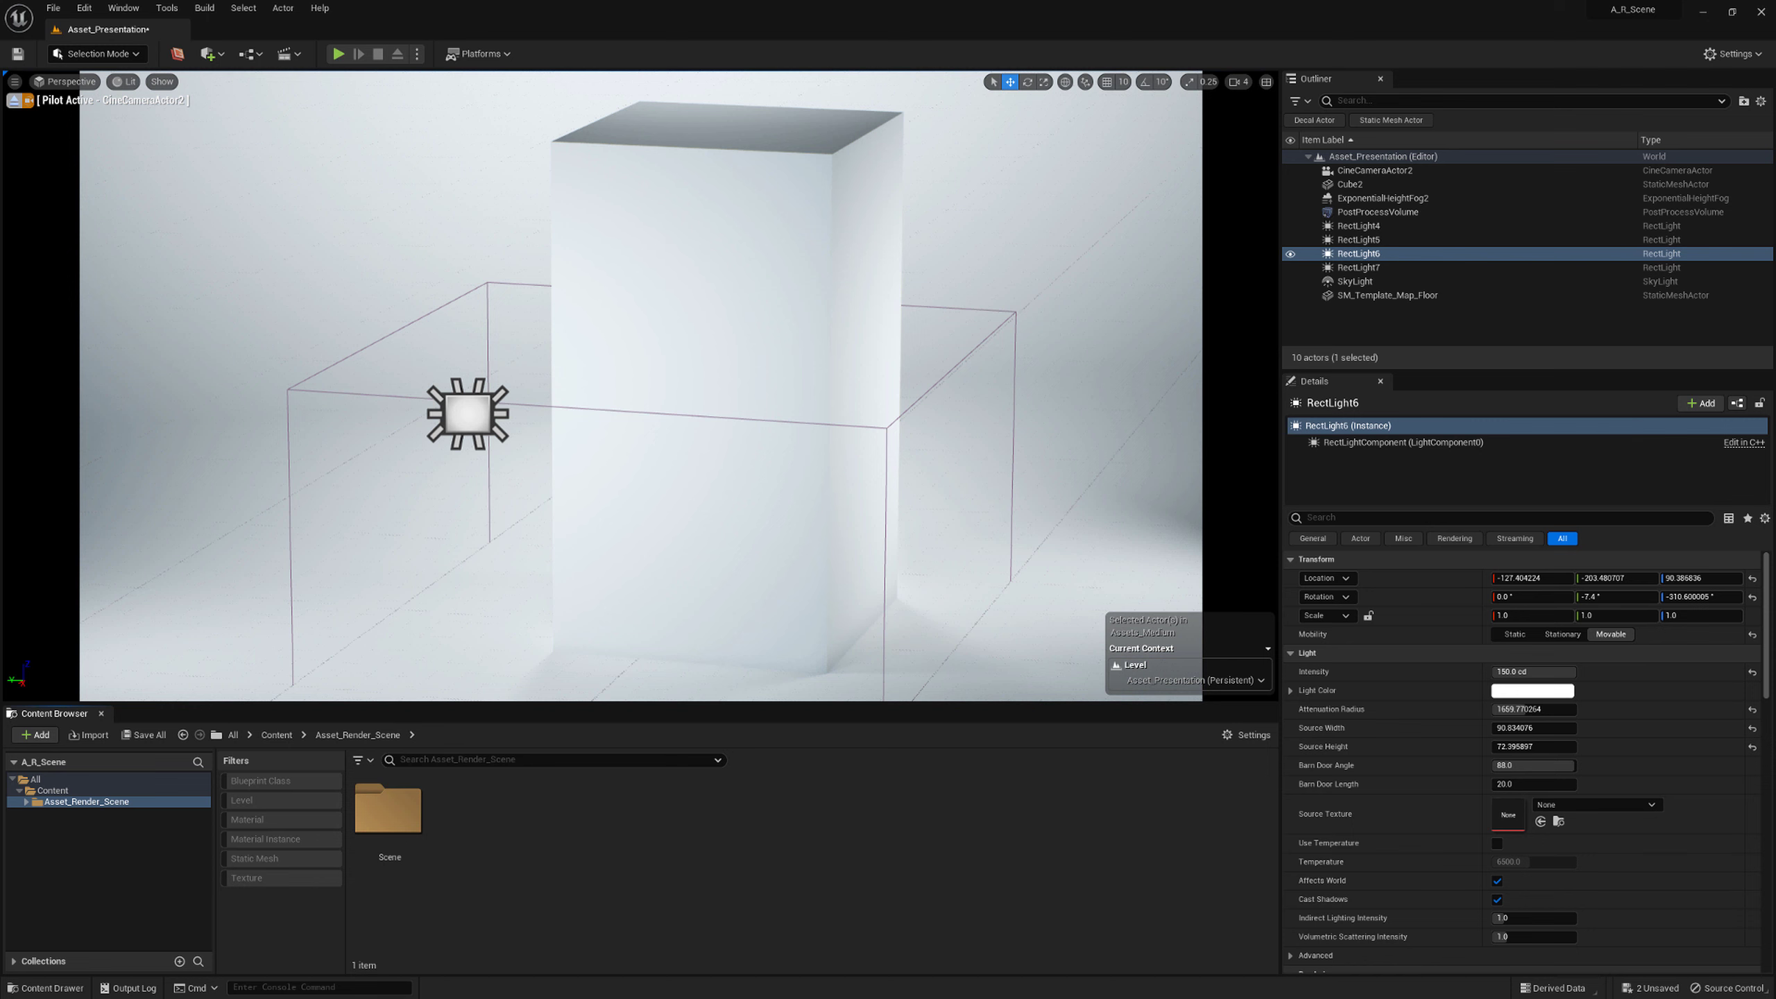
Create a new 'Scooter' folder under the top-level Content folder
drag(1775, 115, 758, 107)
drag(605, 269, 343, 270)
drag(723, 118, 1775, 105)
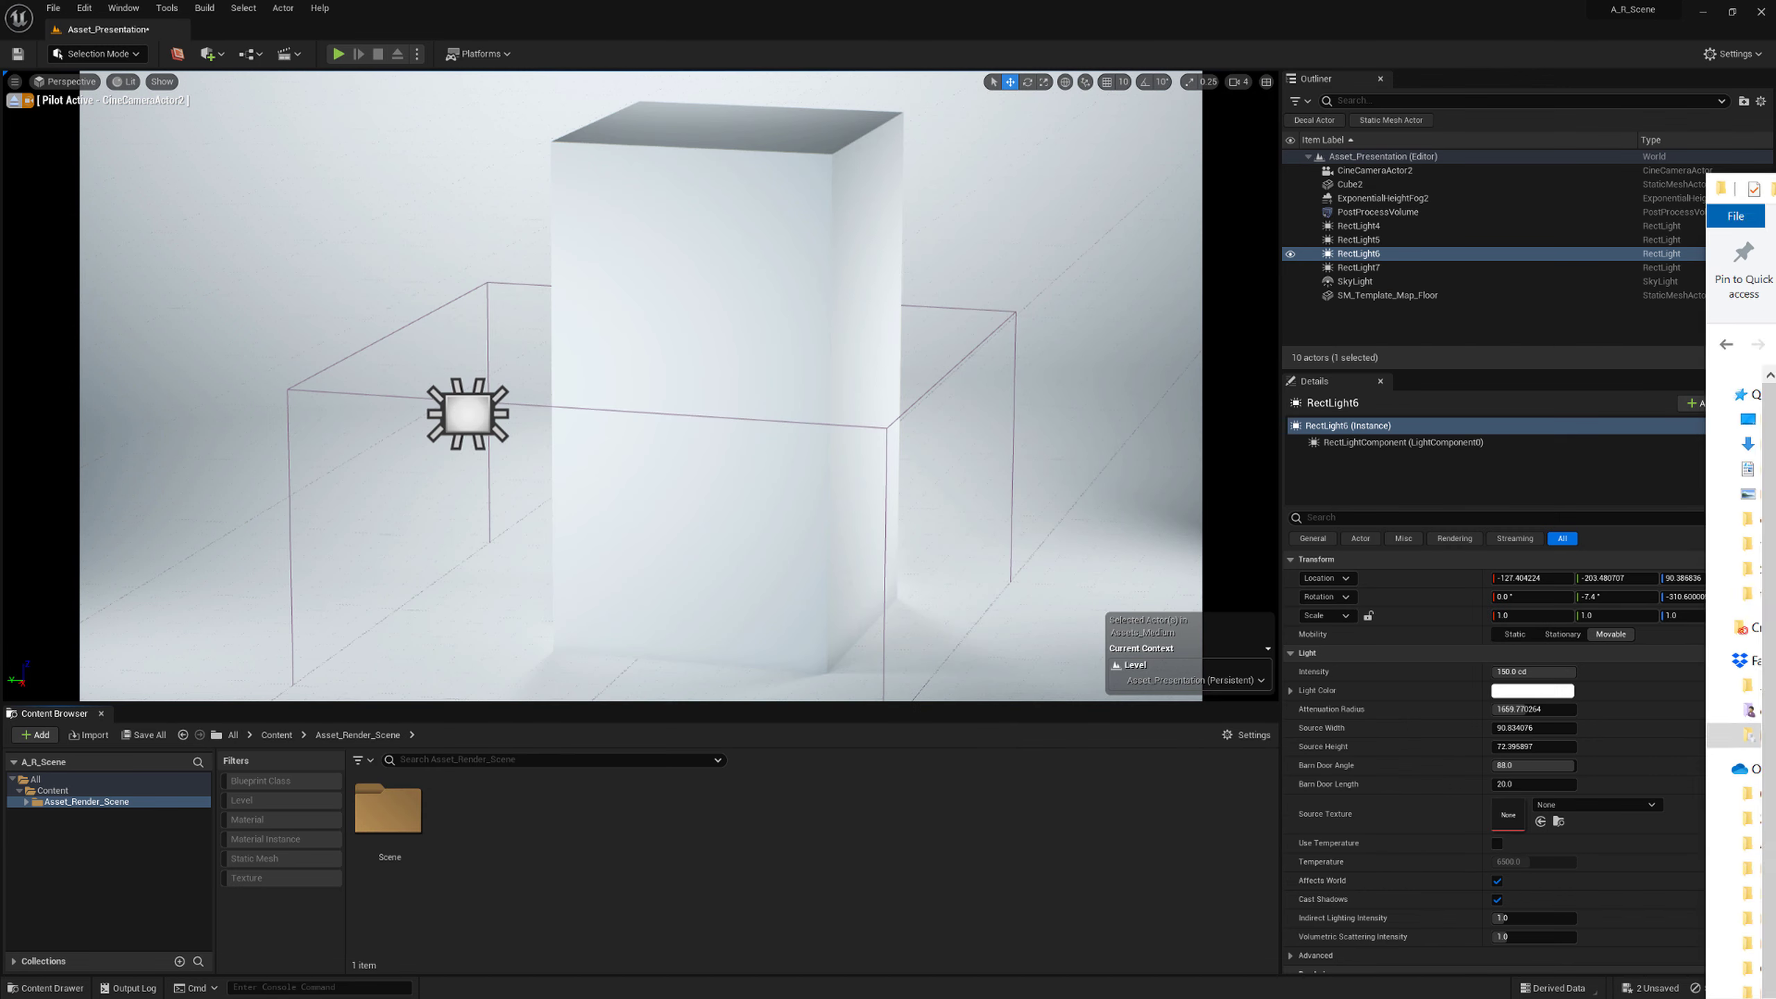
click(77, 792)
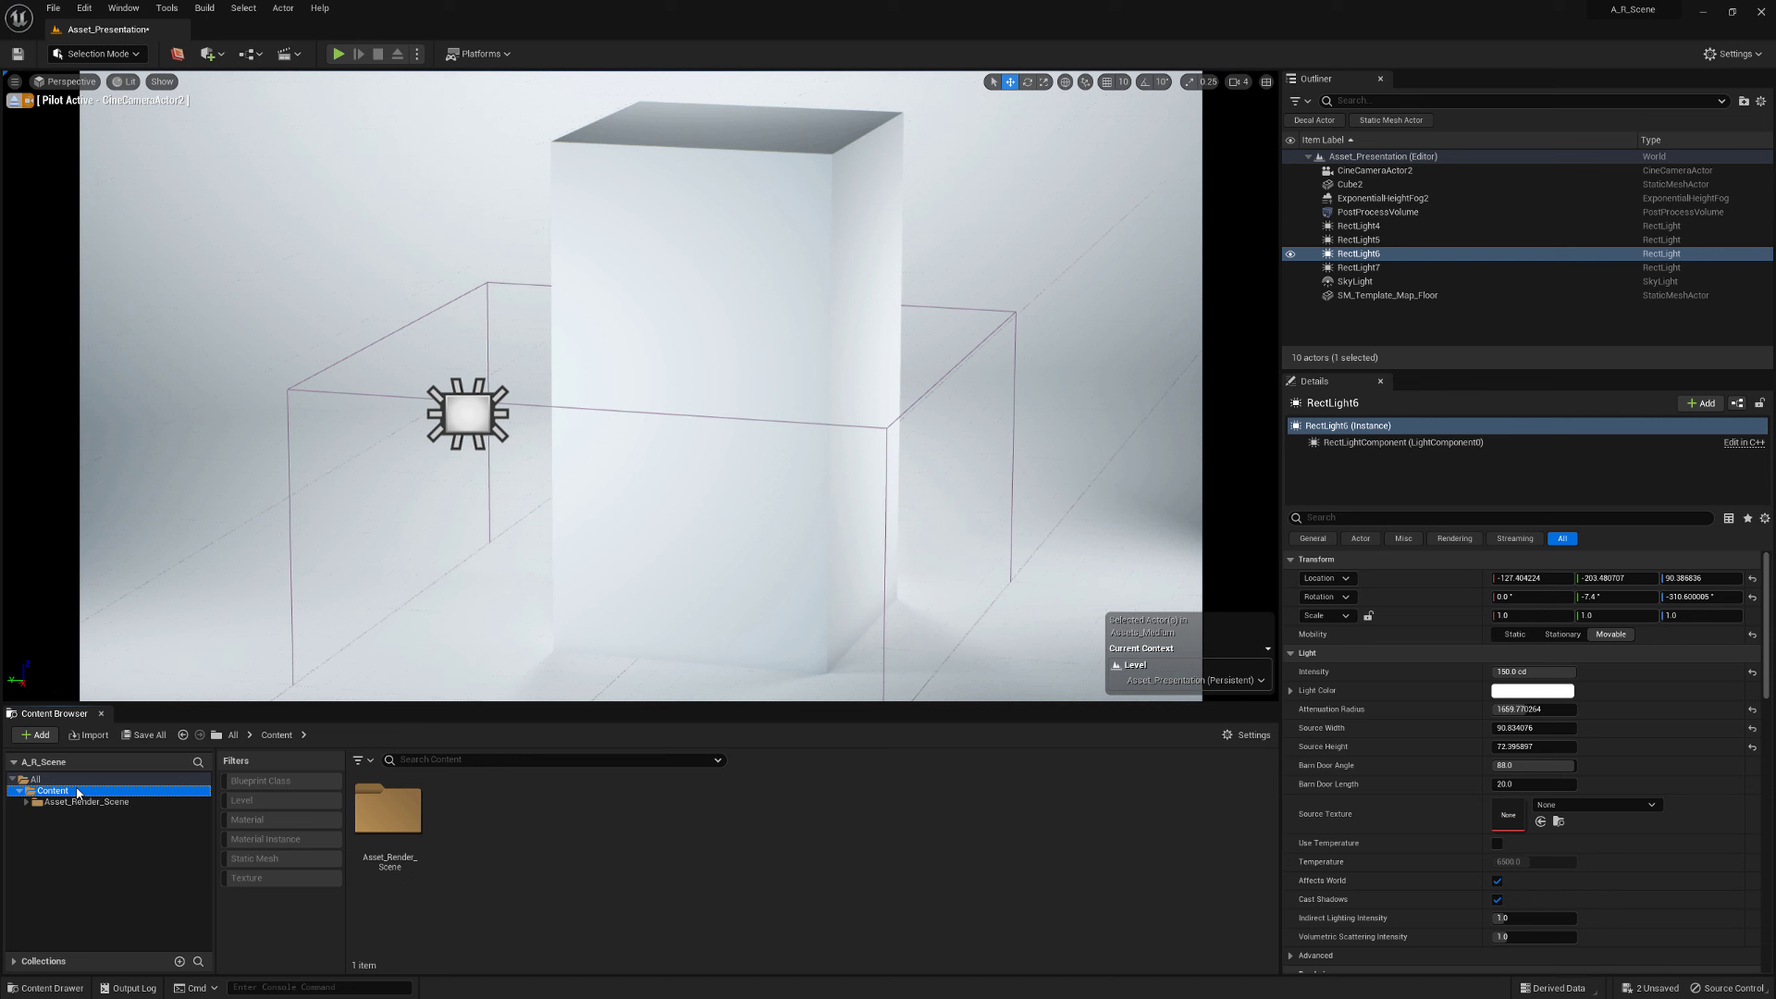
right_click(78, 792)
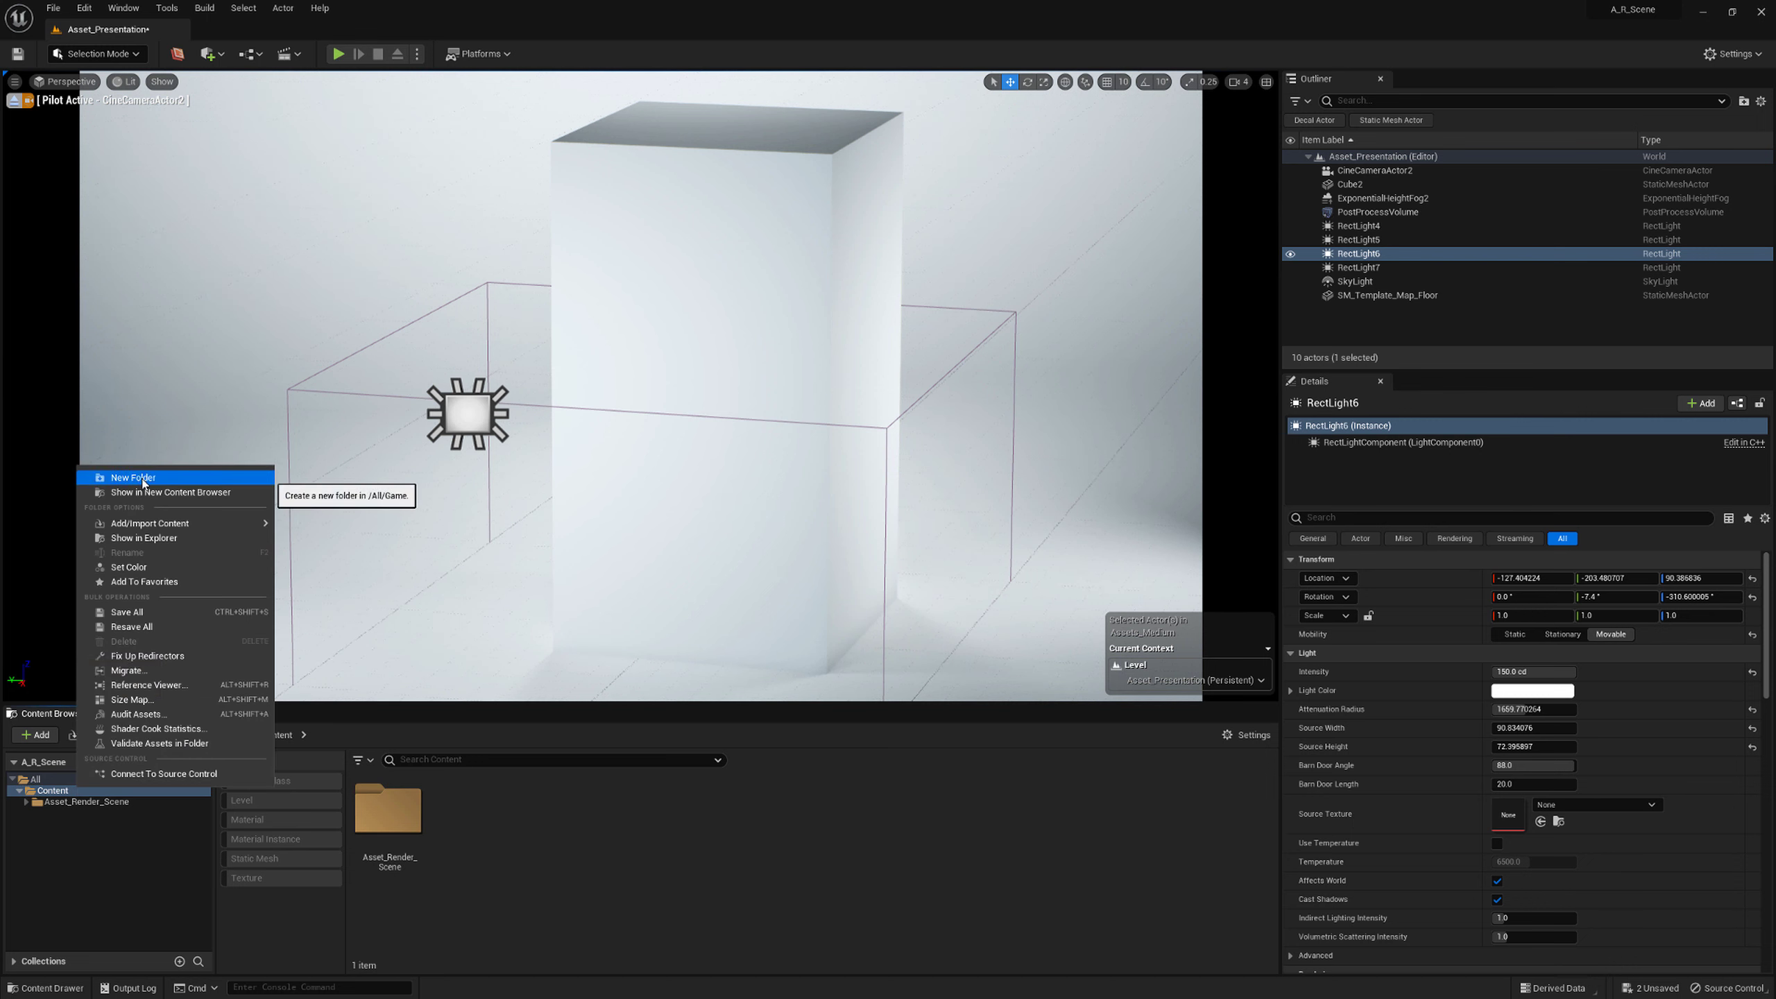
click(140, 479)
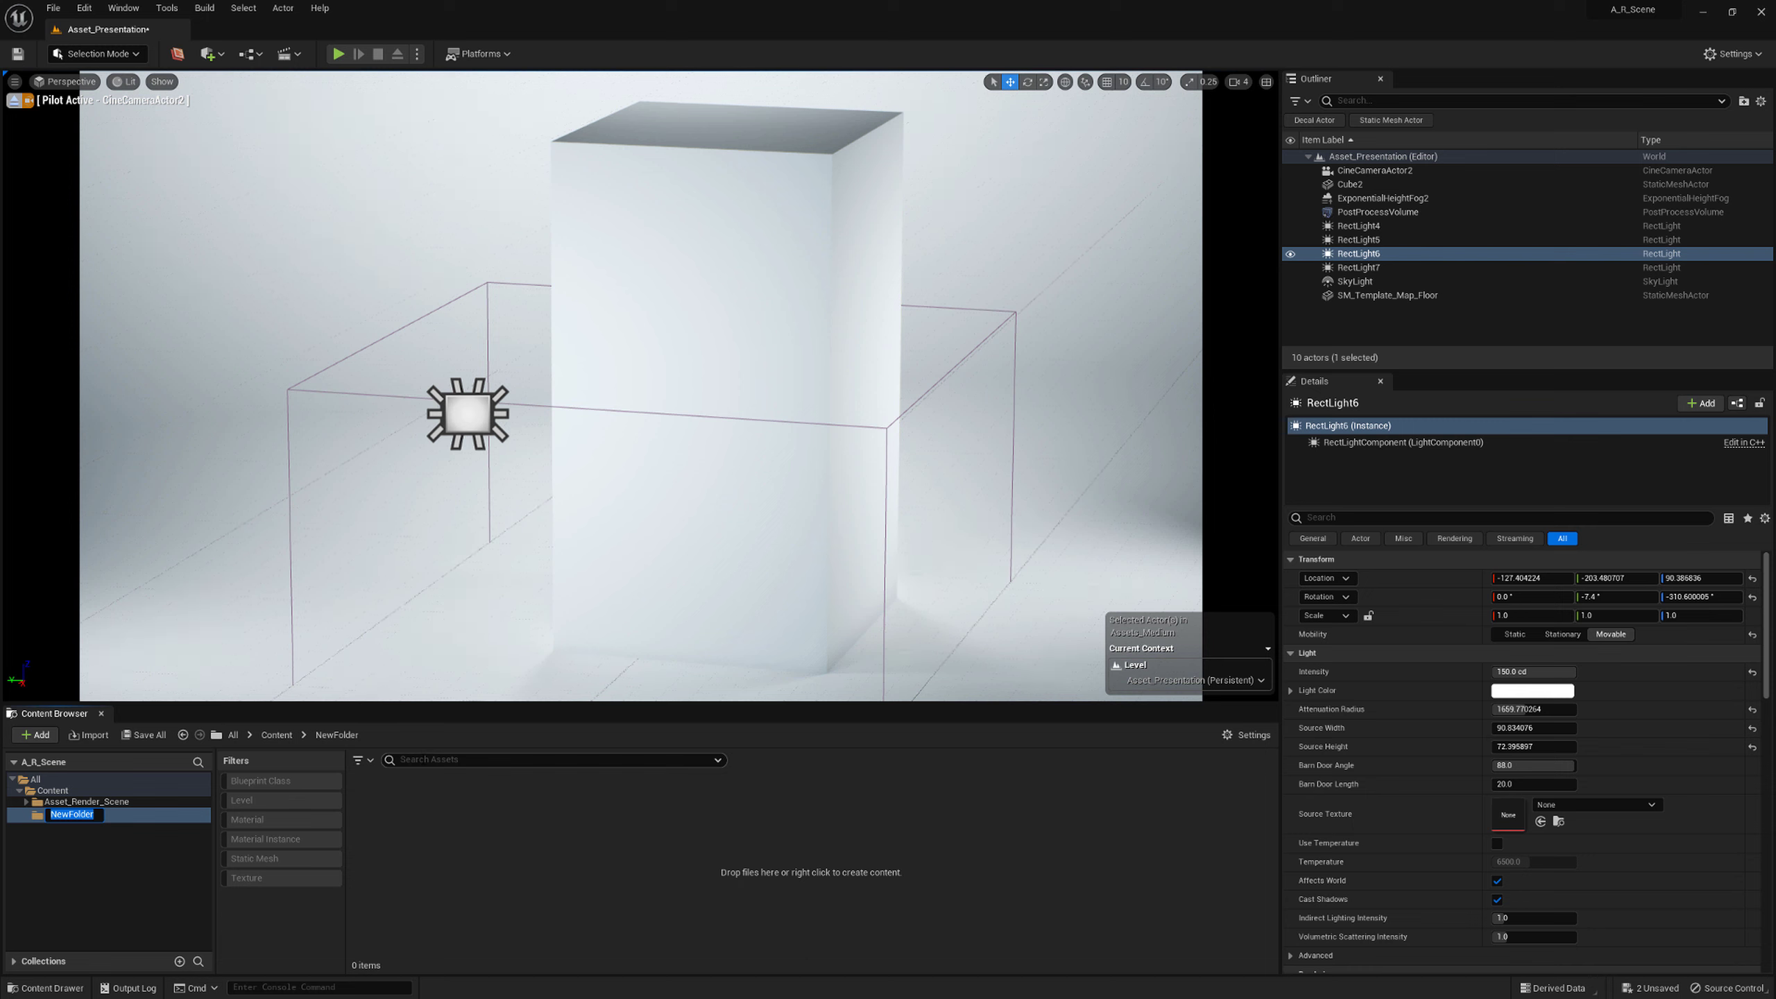
text(Sco)
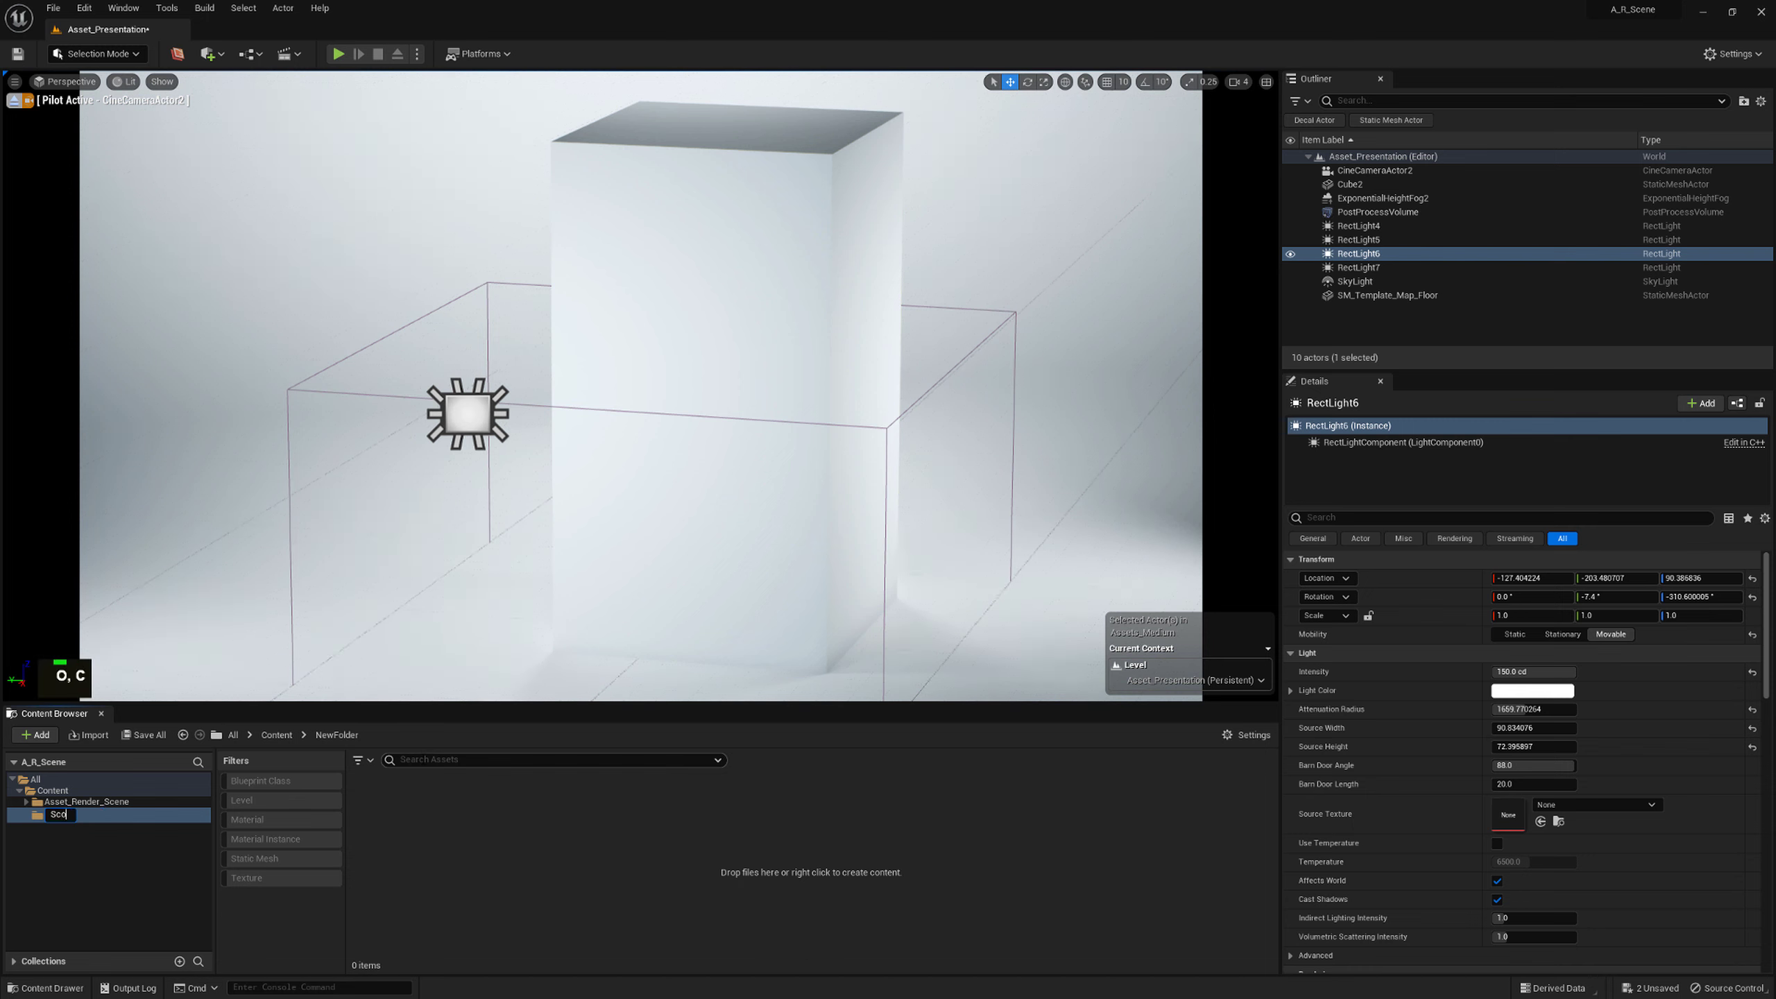
text(oter)
key(Return)
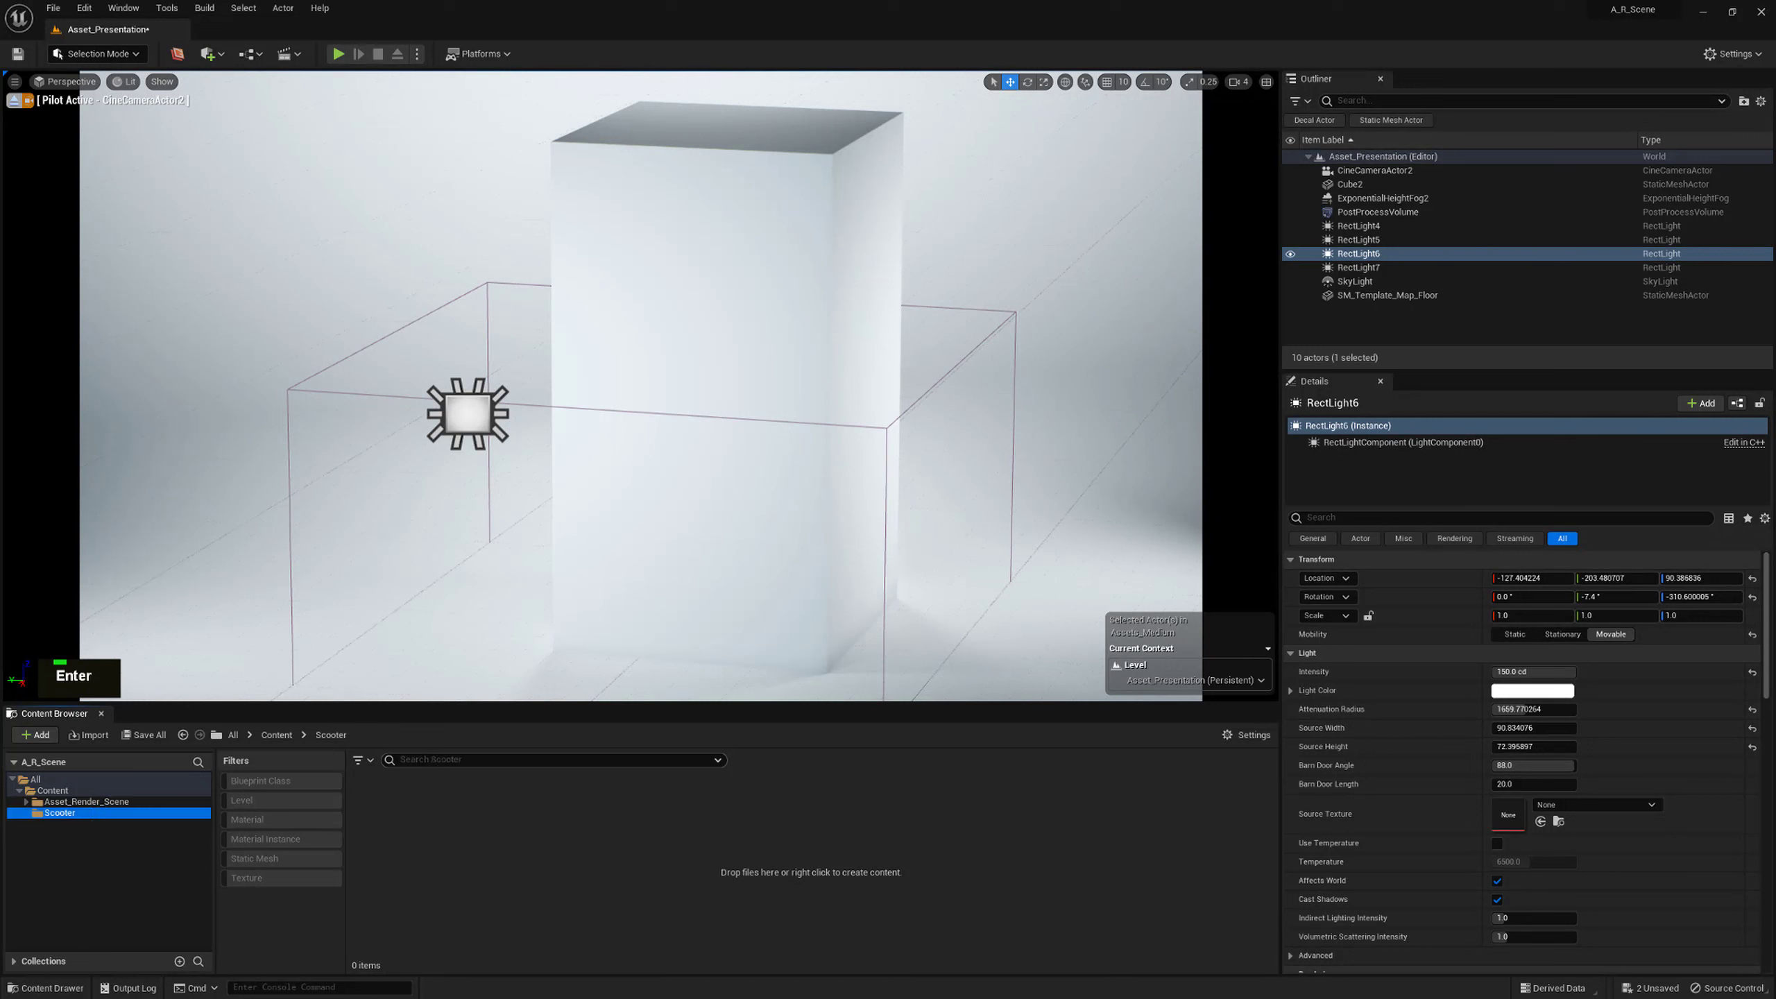
Add 'Assets' and 'Textures' subfolders inside the Scooter folder
right_click(57, 813)
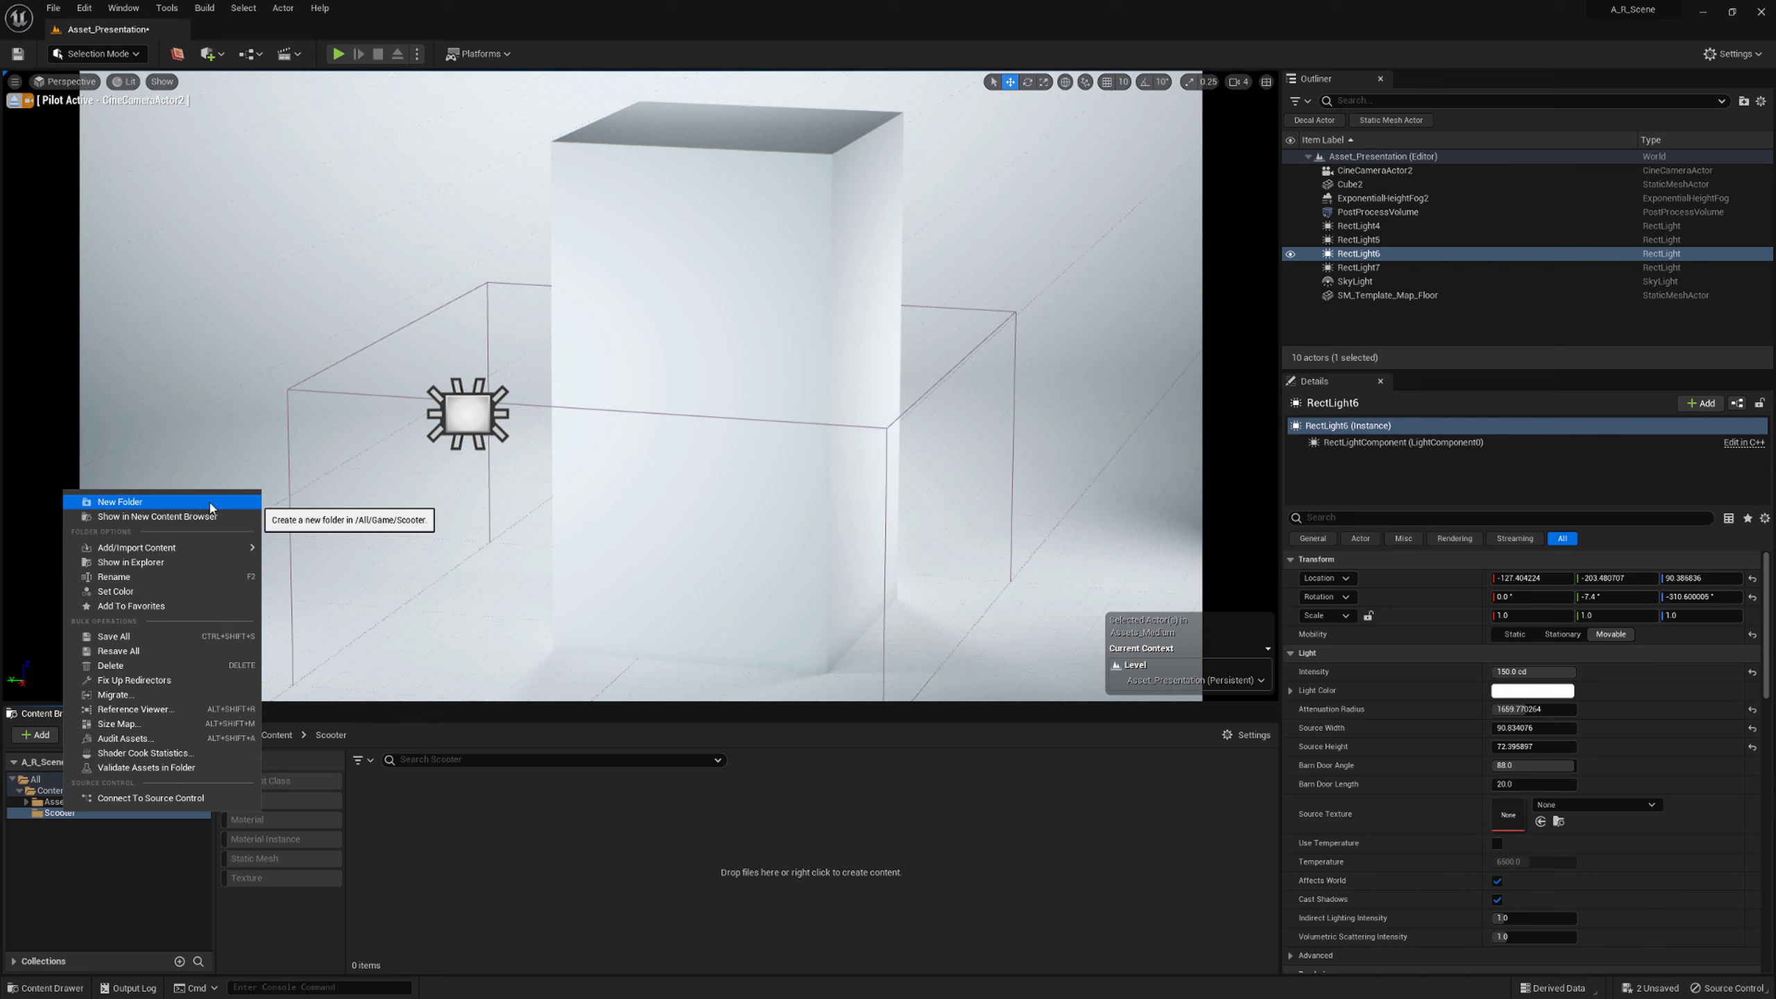
click(210, 501)
text(Assets)
key(Return)
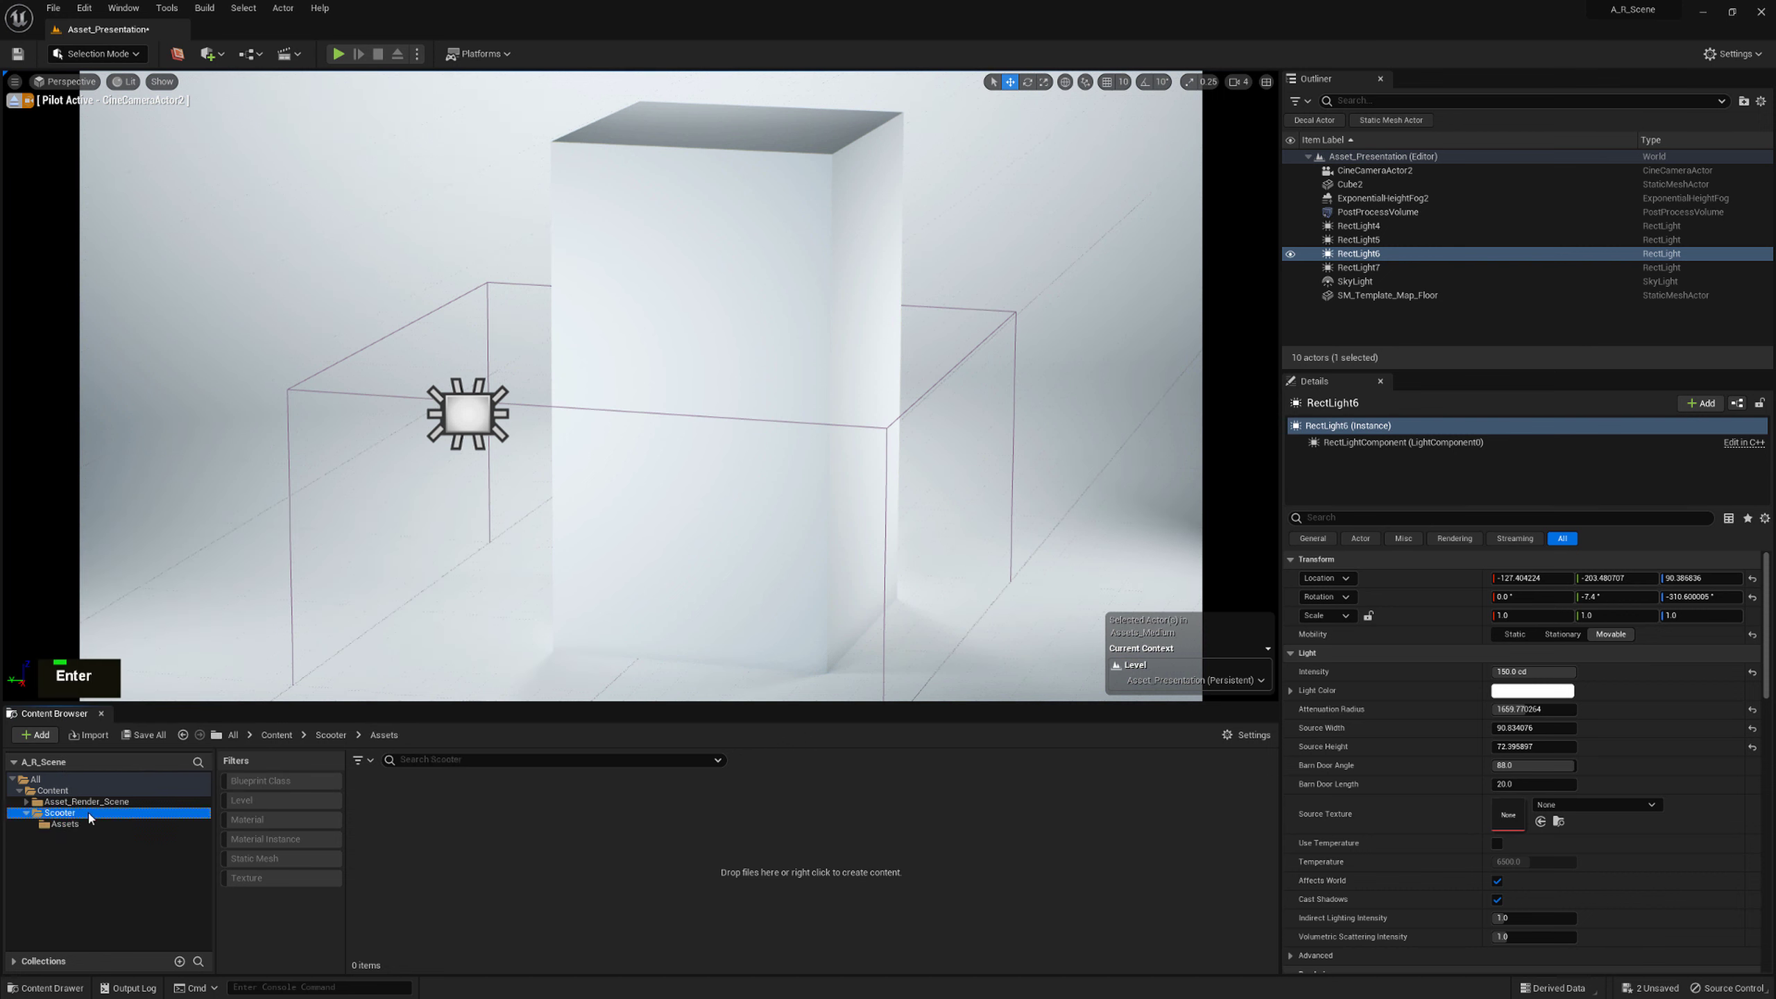
right_click(89, 814)
click(213, 504)
text(Textures)
key(Return)
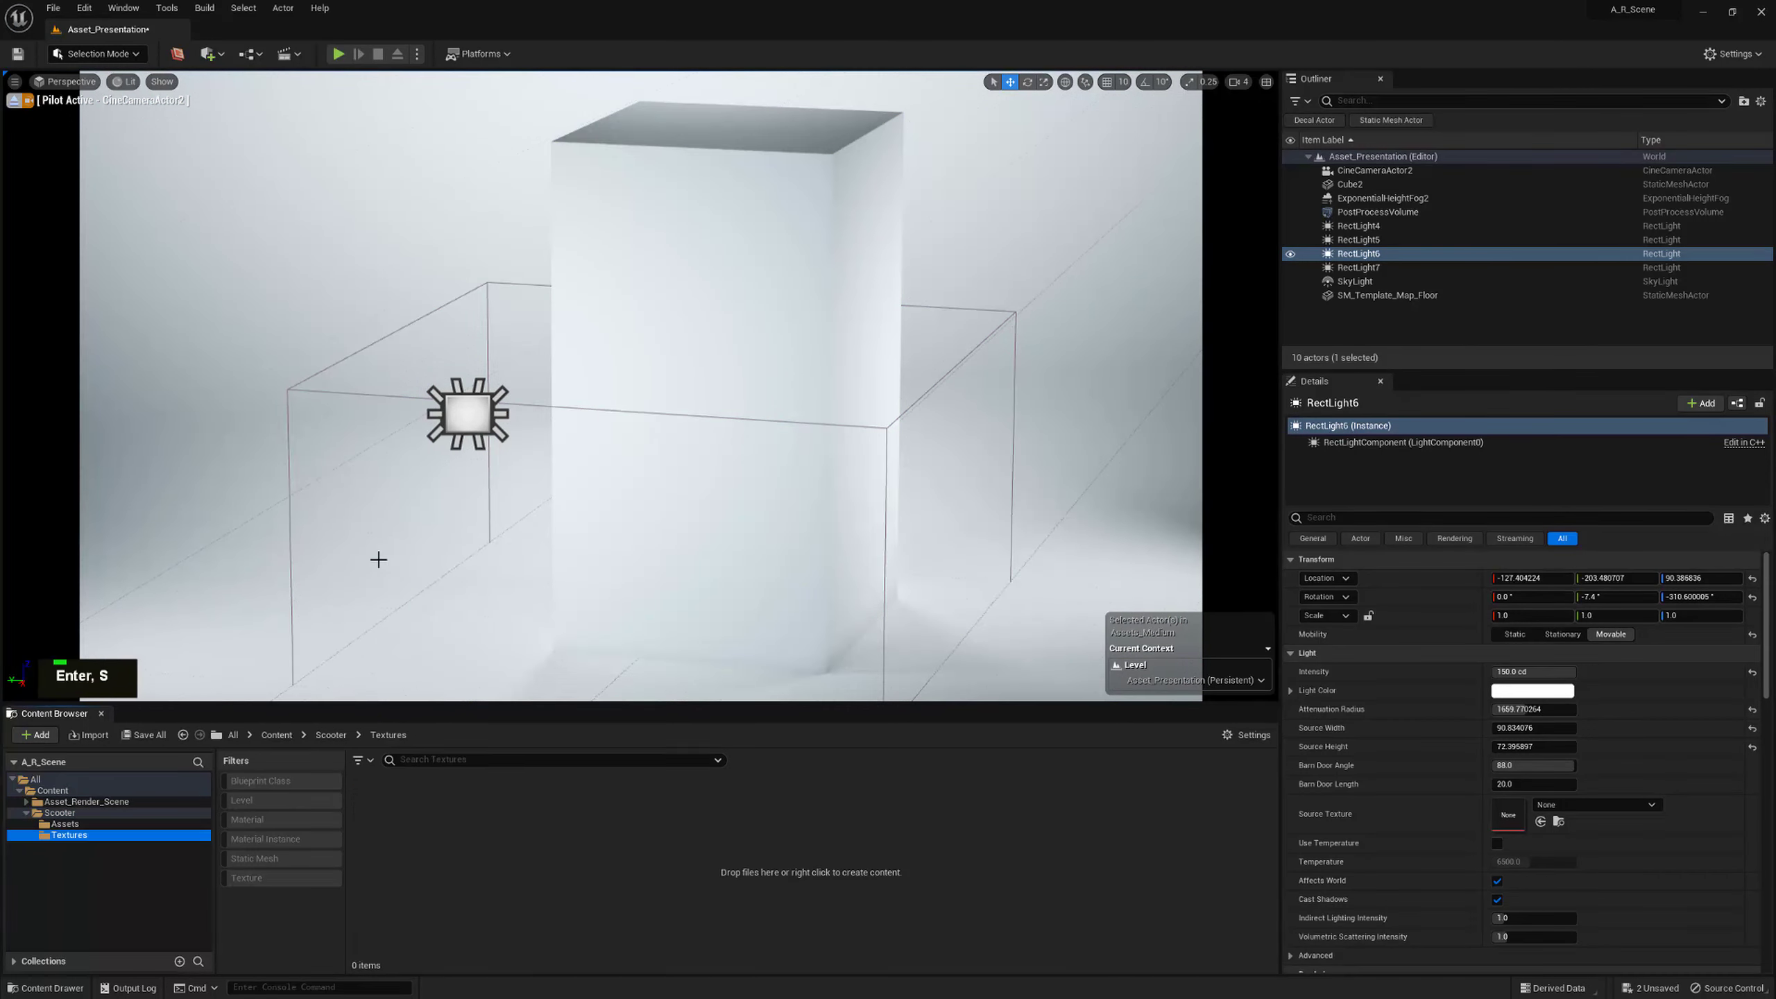
Add a 'Materials' subfolder with 'Masters' inside it, then open Scooter/Assets
click(155, 812)
right_click(155, 814)
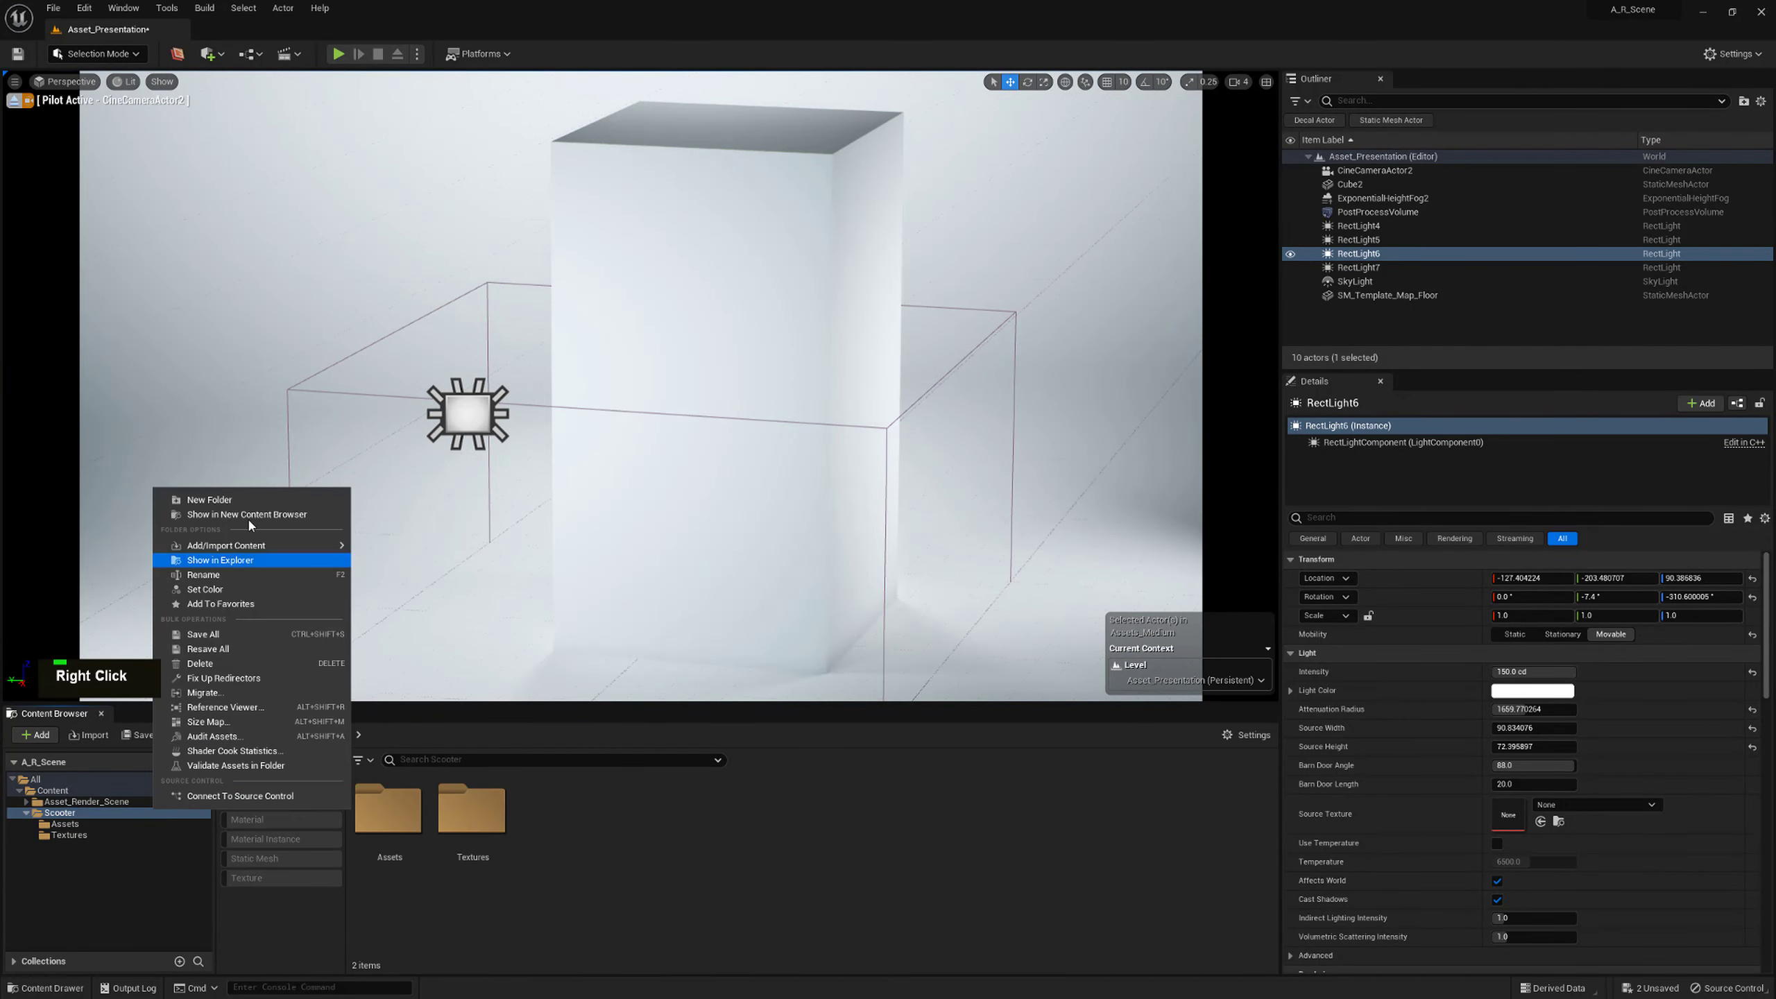
click(239, 497)
text(Materials)
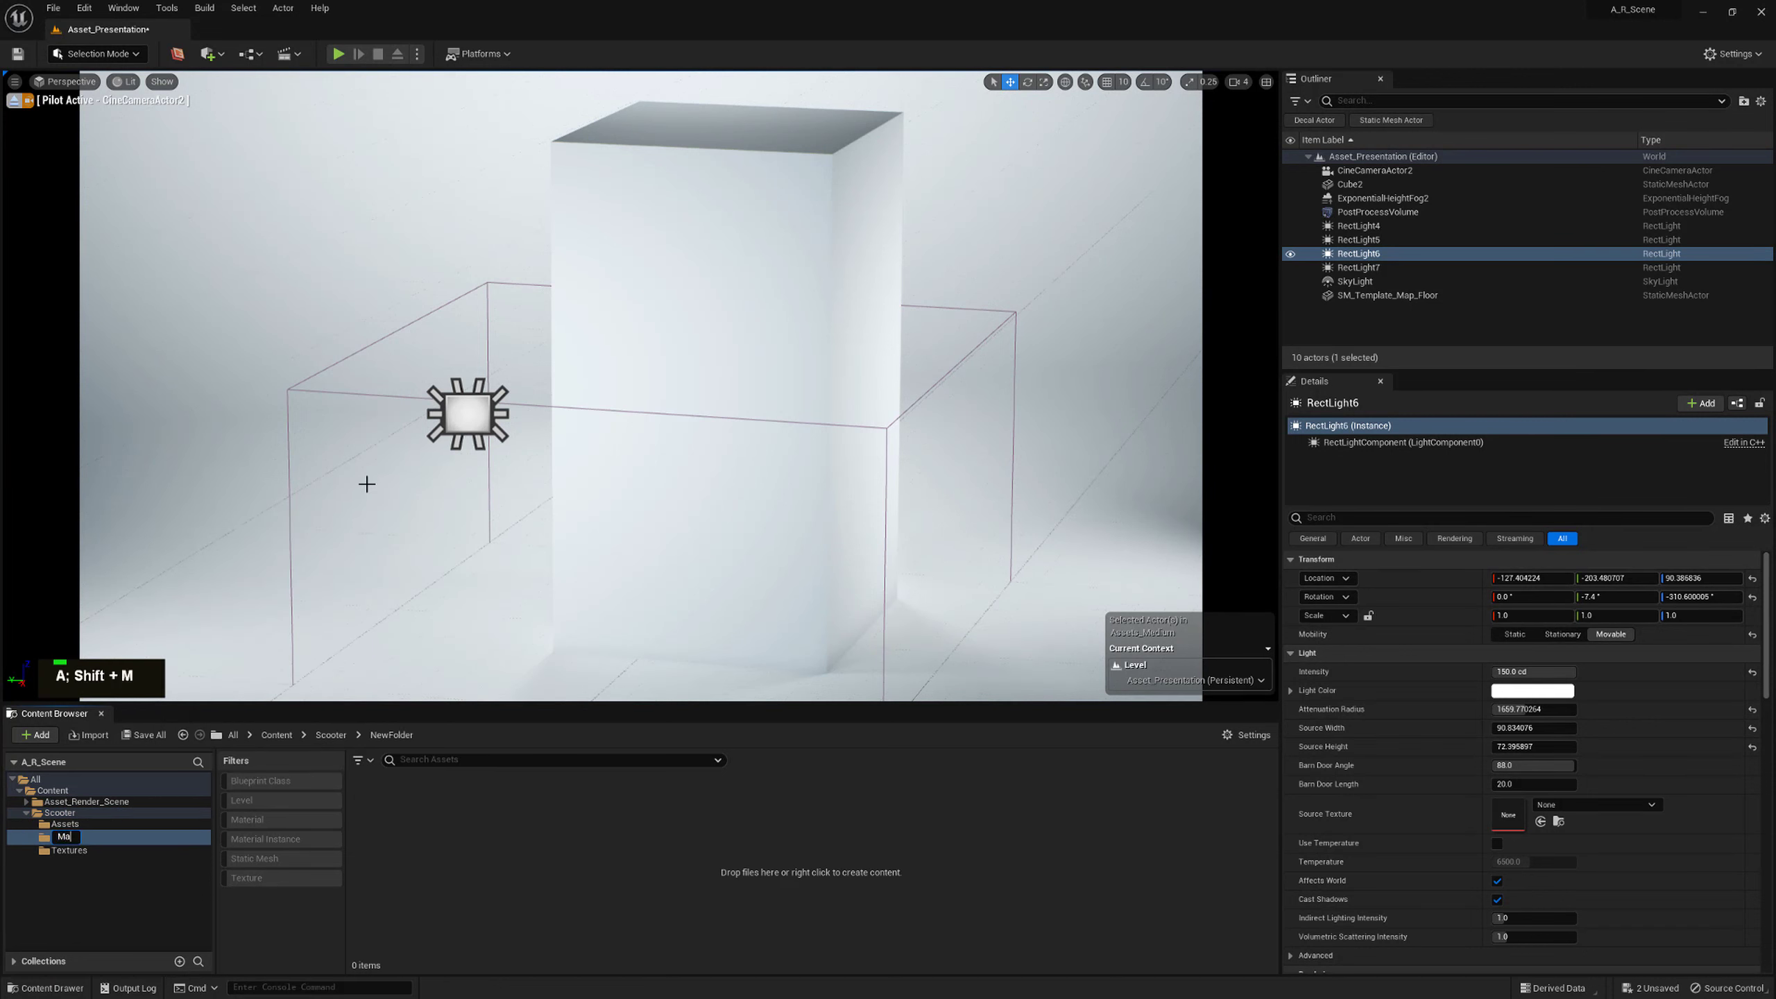
key(Return)
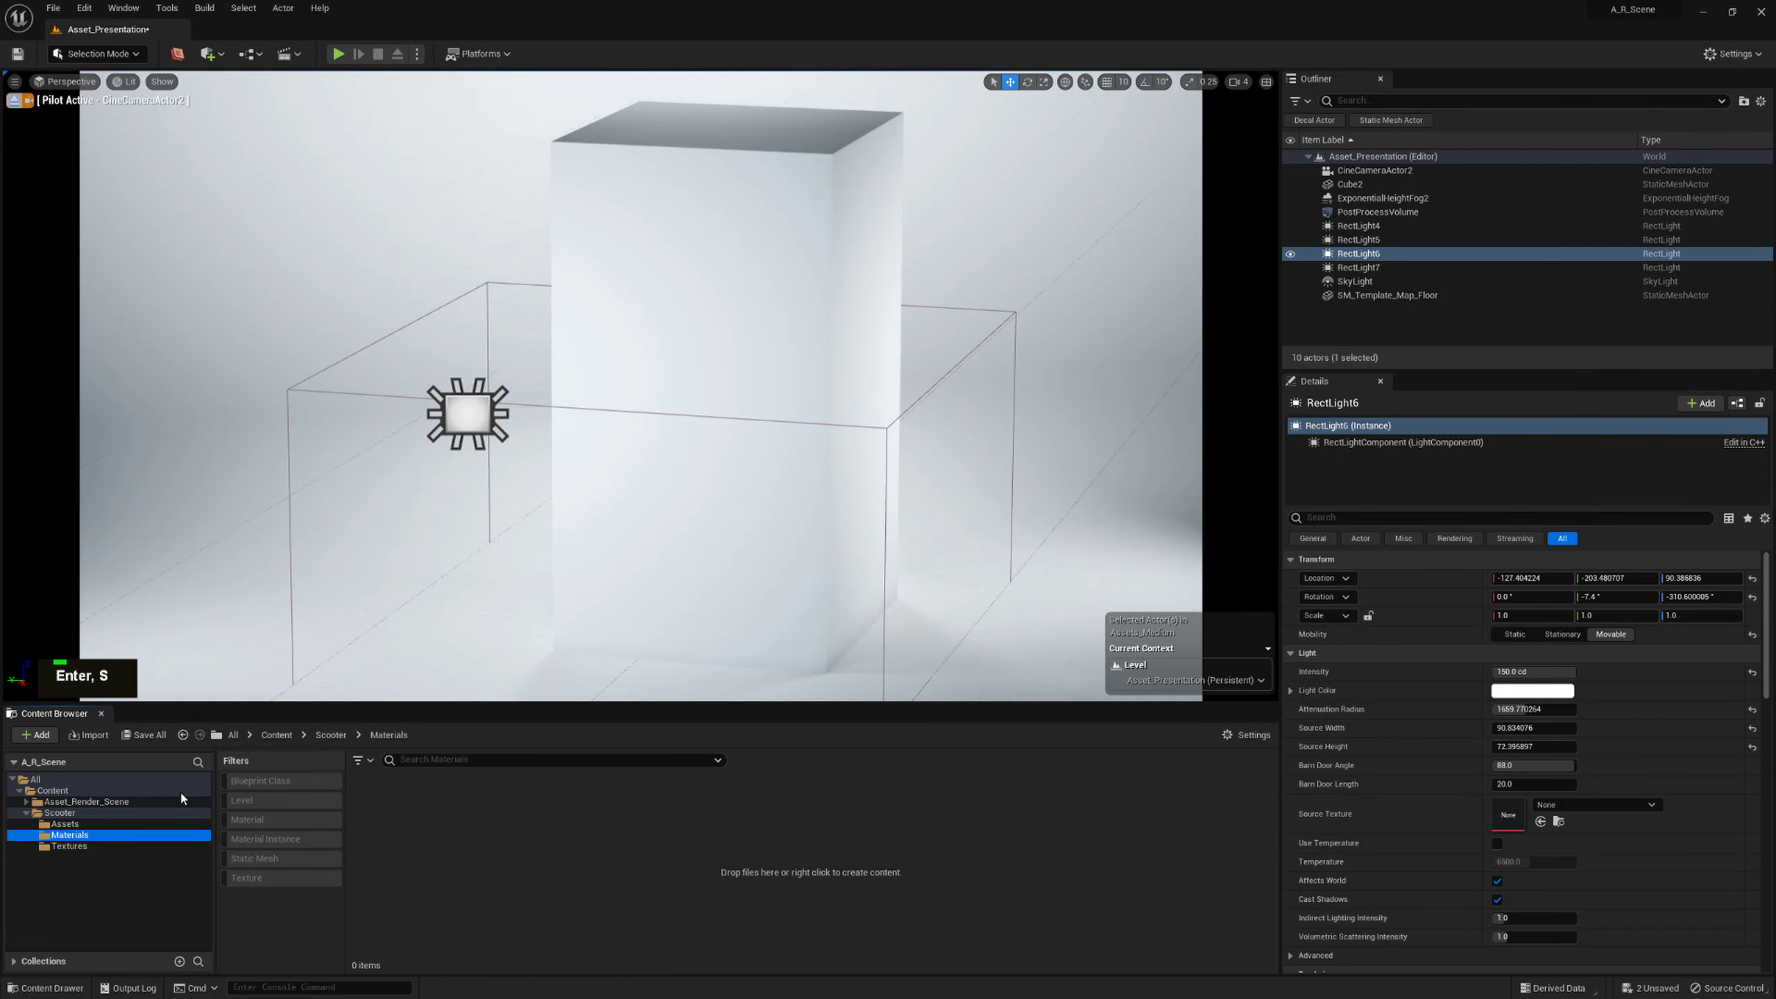
right_click(79, 836)
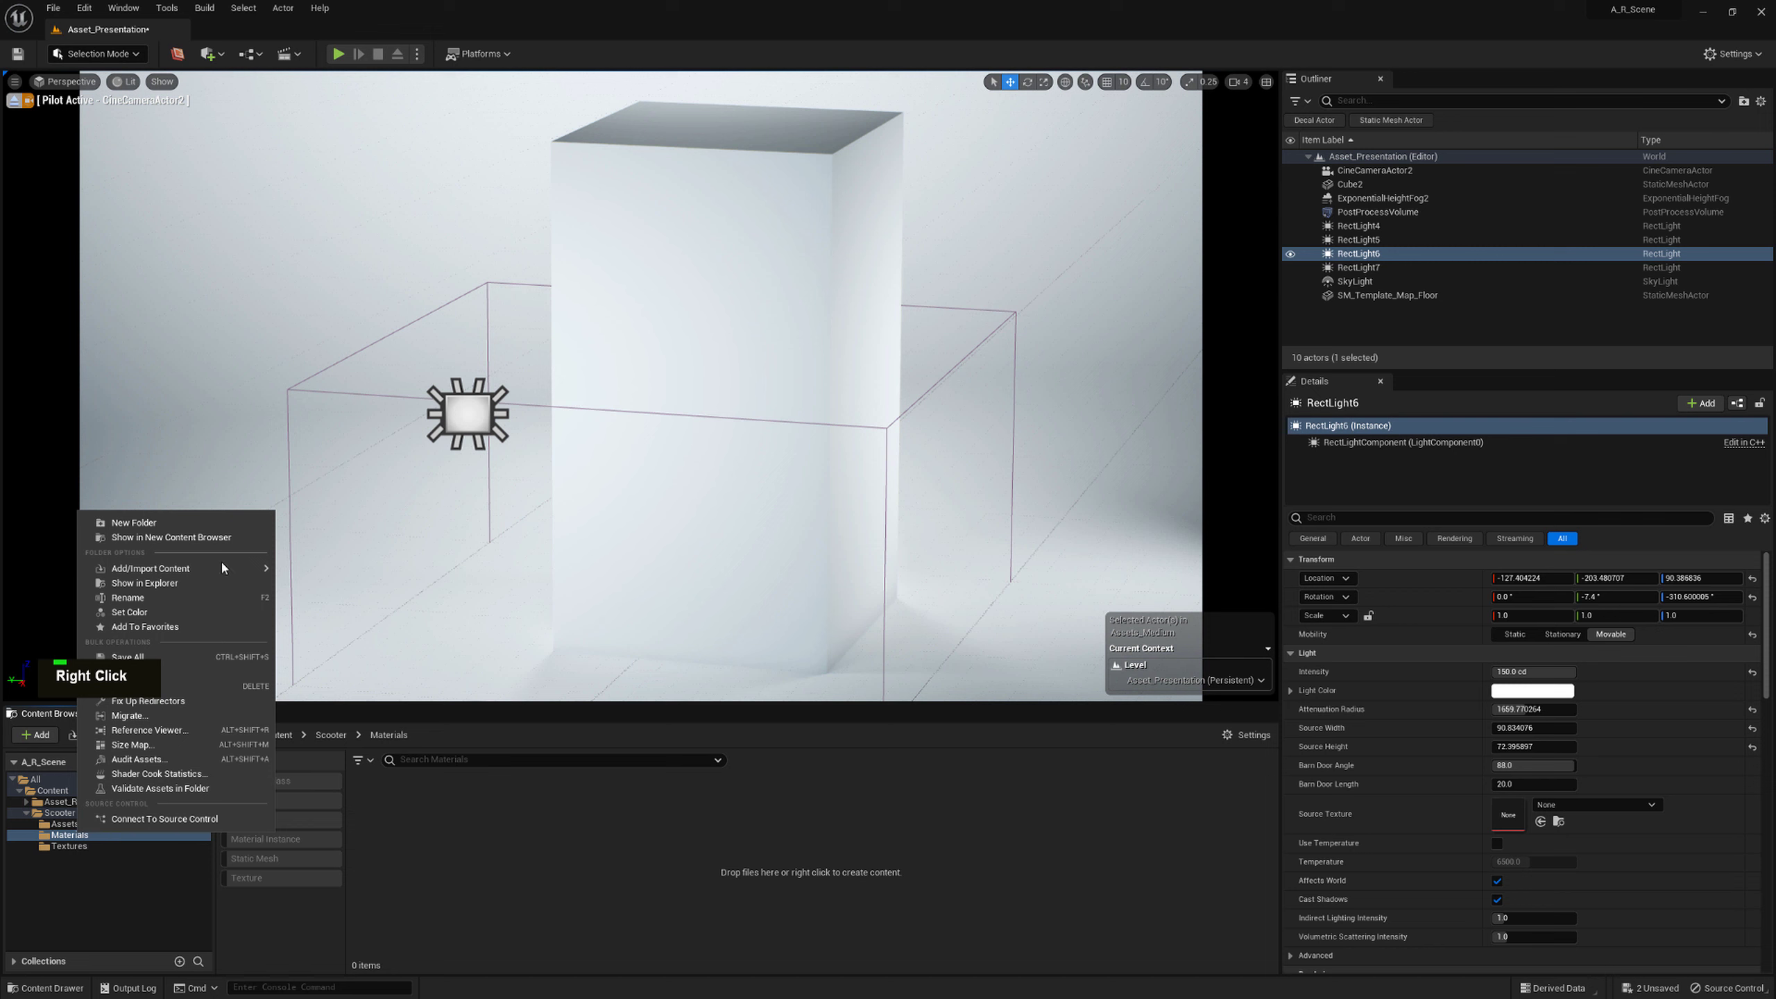
click(217, 530)
text(Masters)
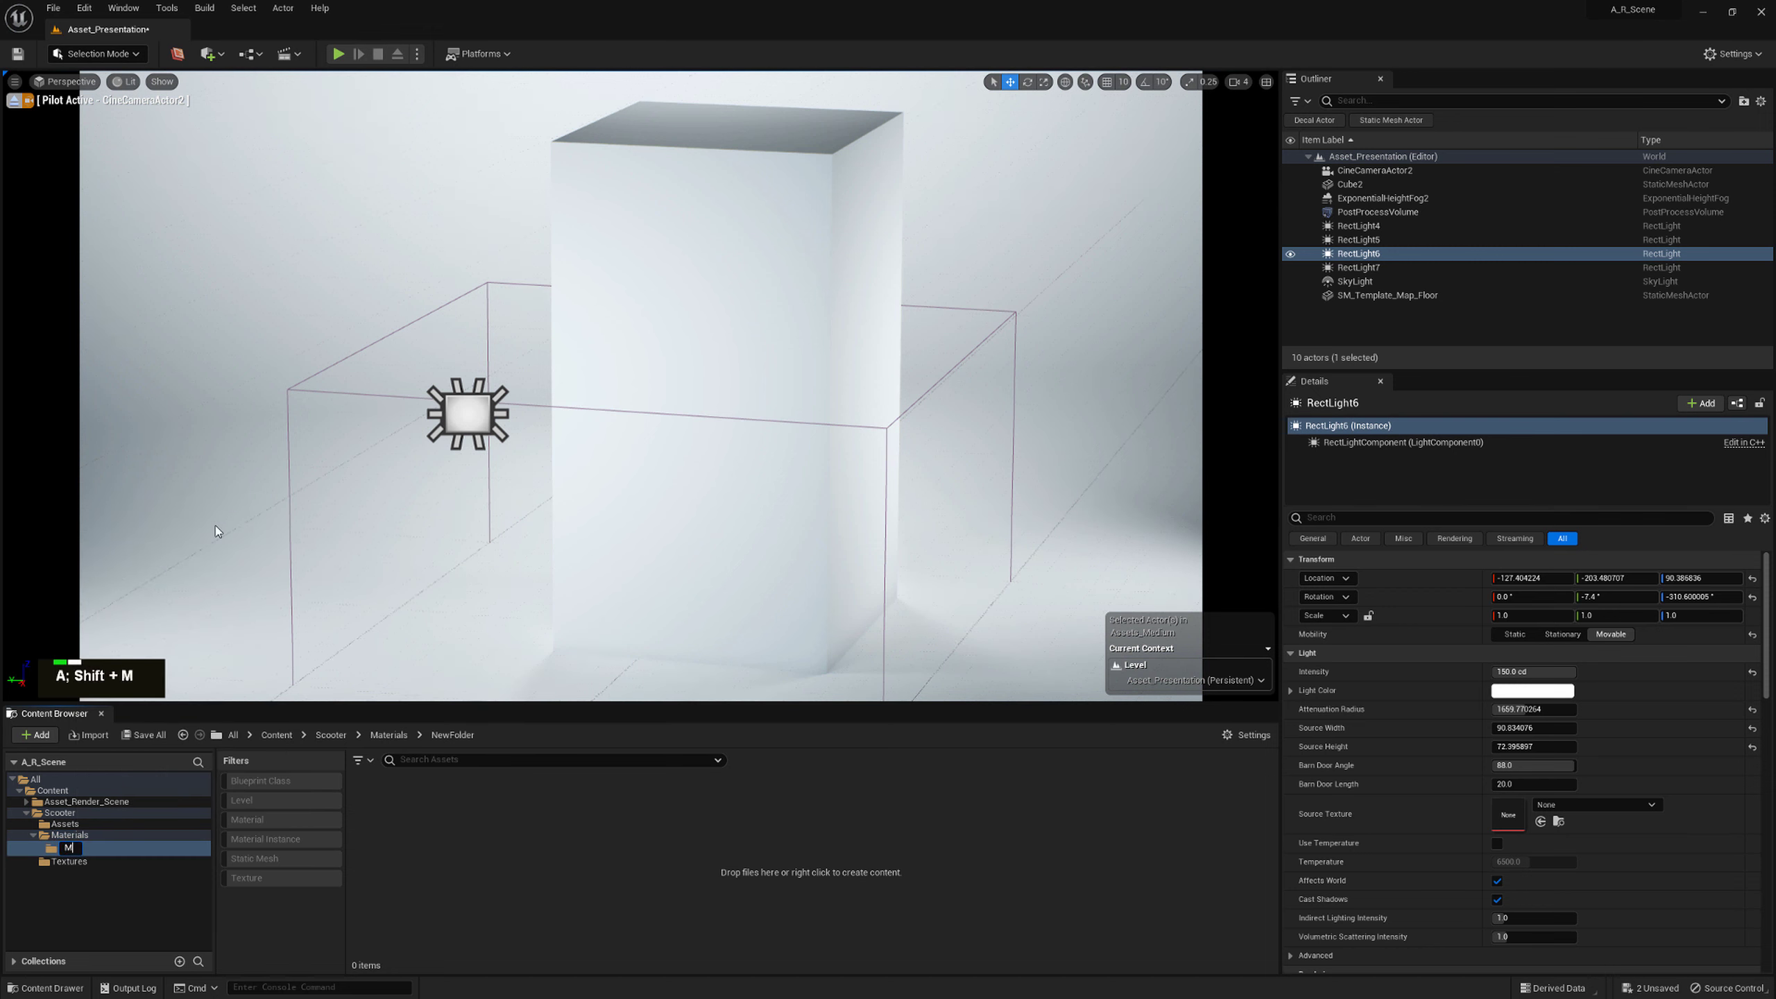
key(Return)
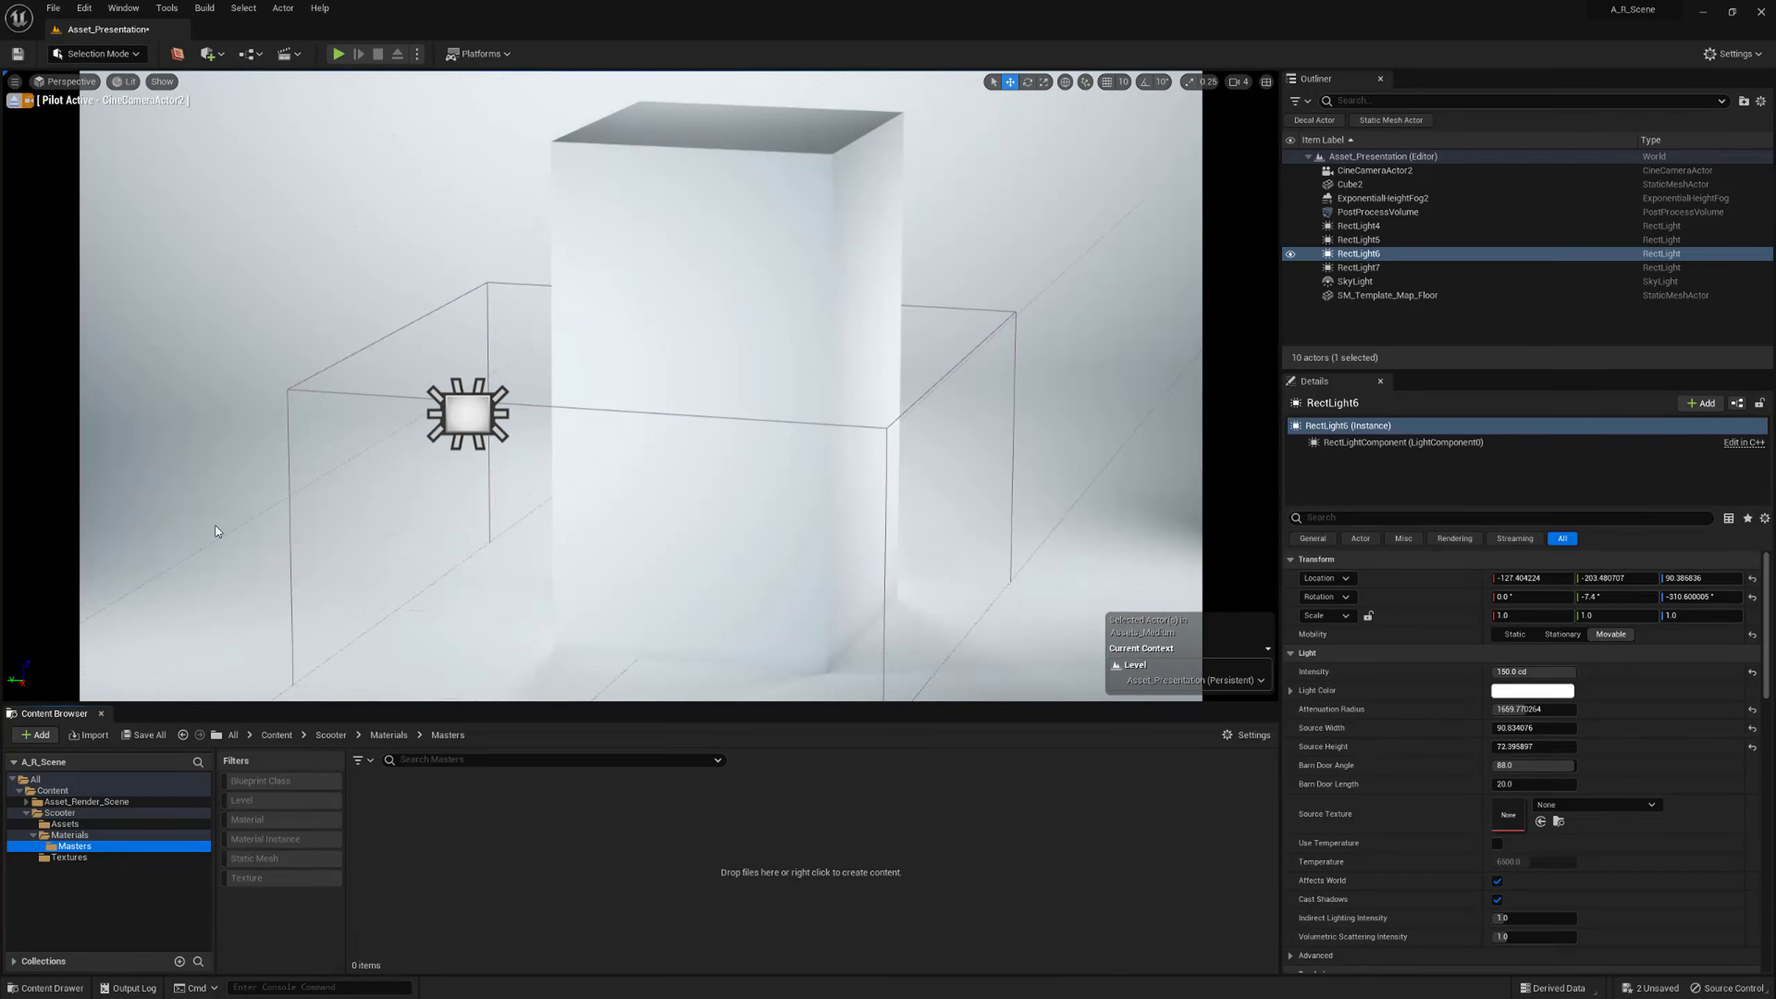
click(80, 823)
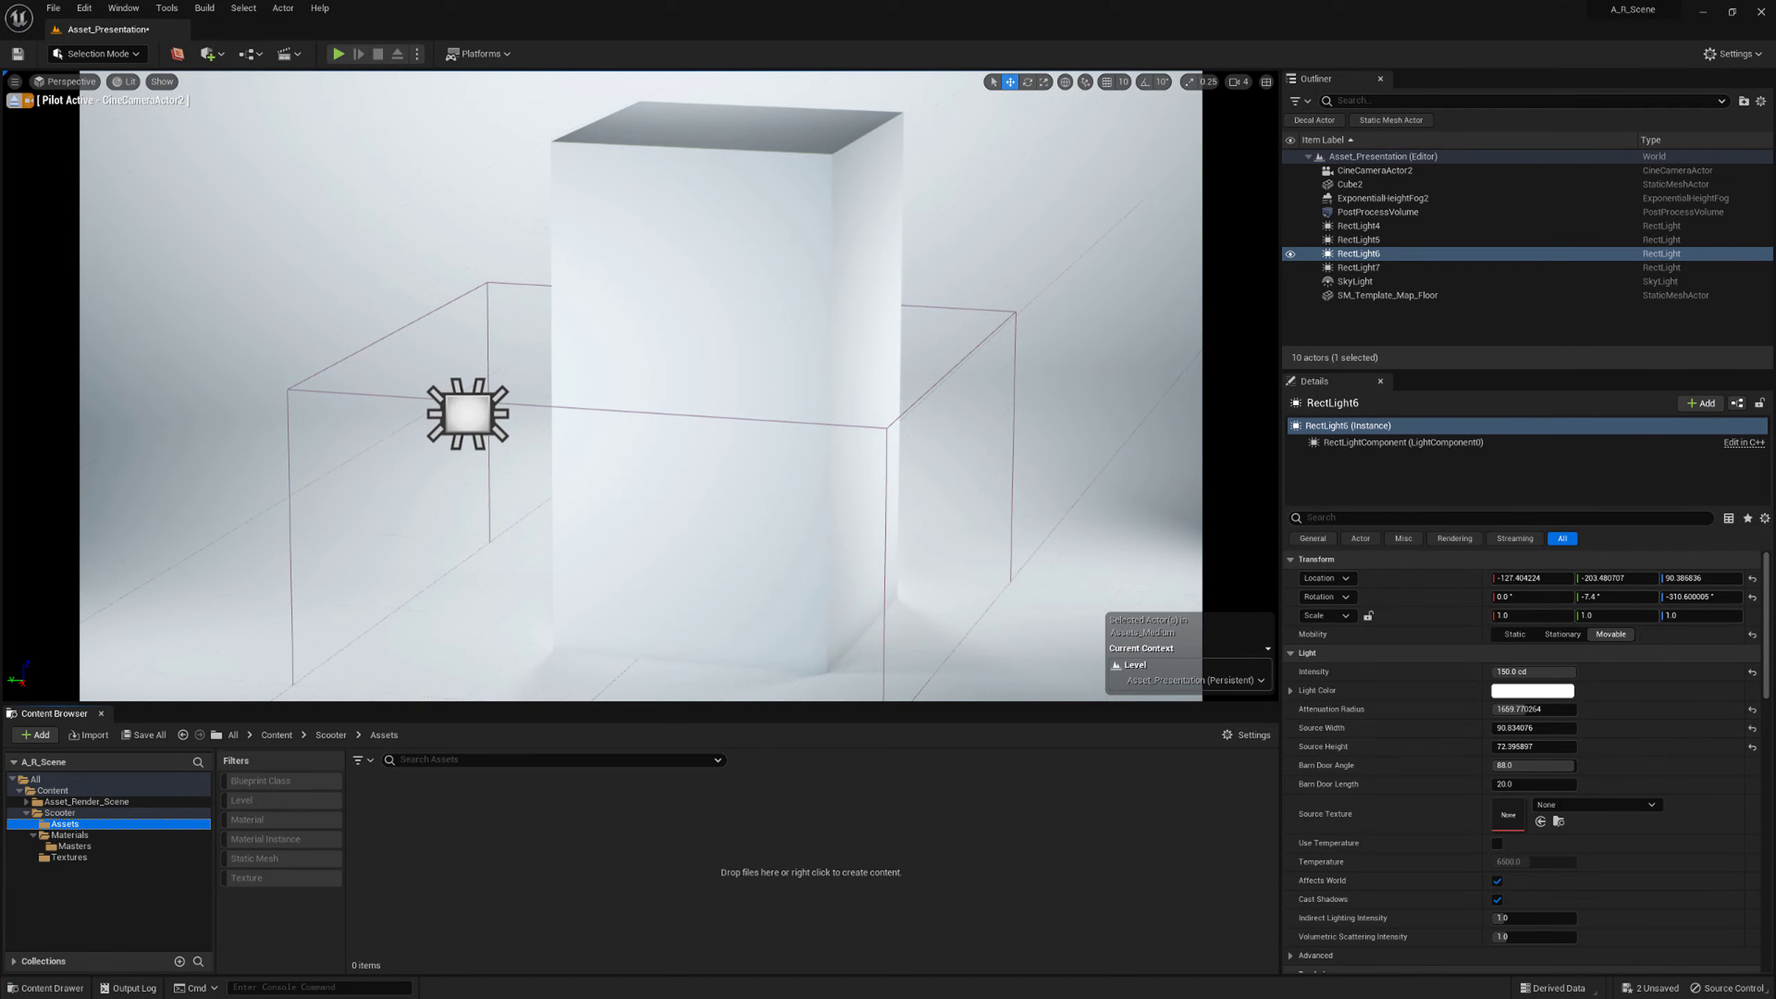
drag(1775, 144, 753, 146)
Drag the scooter FBX from File Explorer into the Scooter/Assets folder to begin importing
click(539, 296)
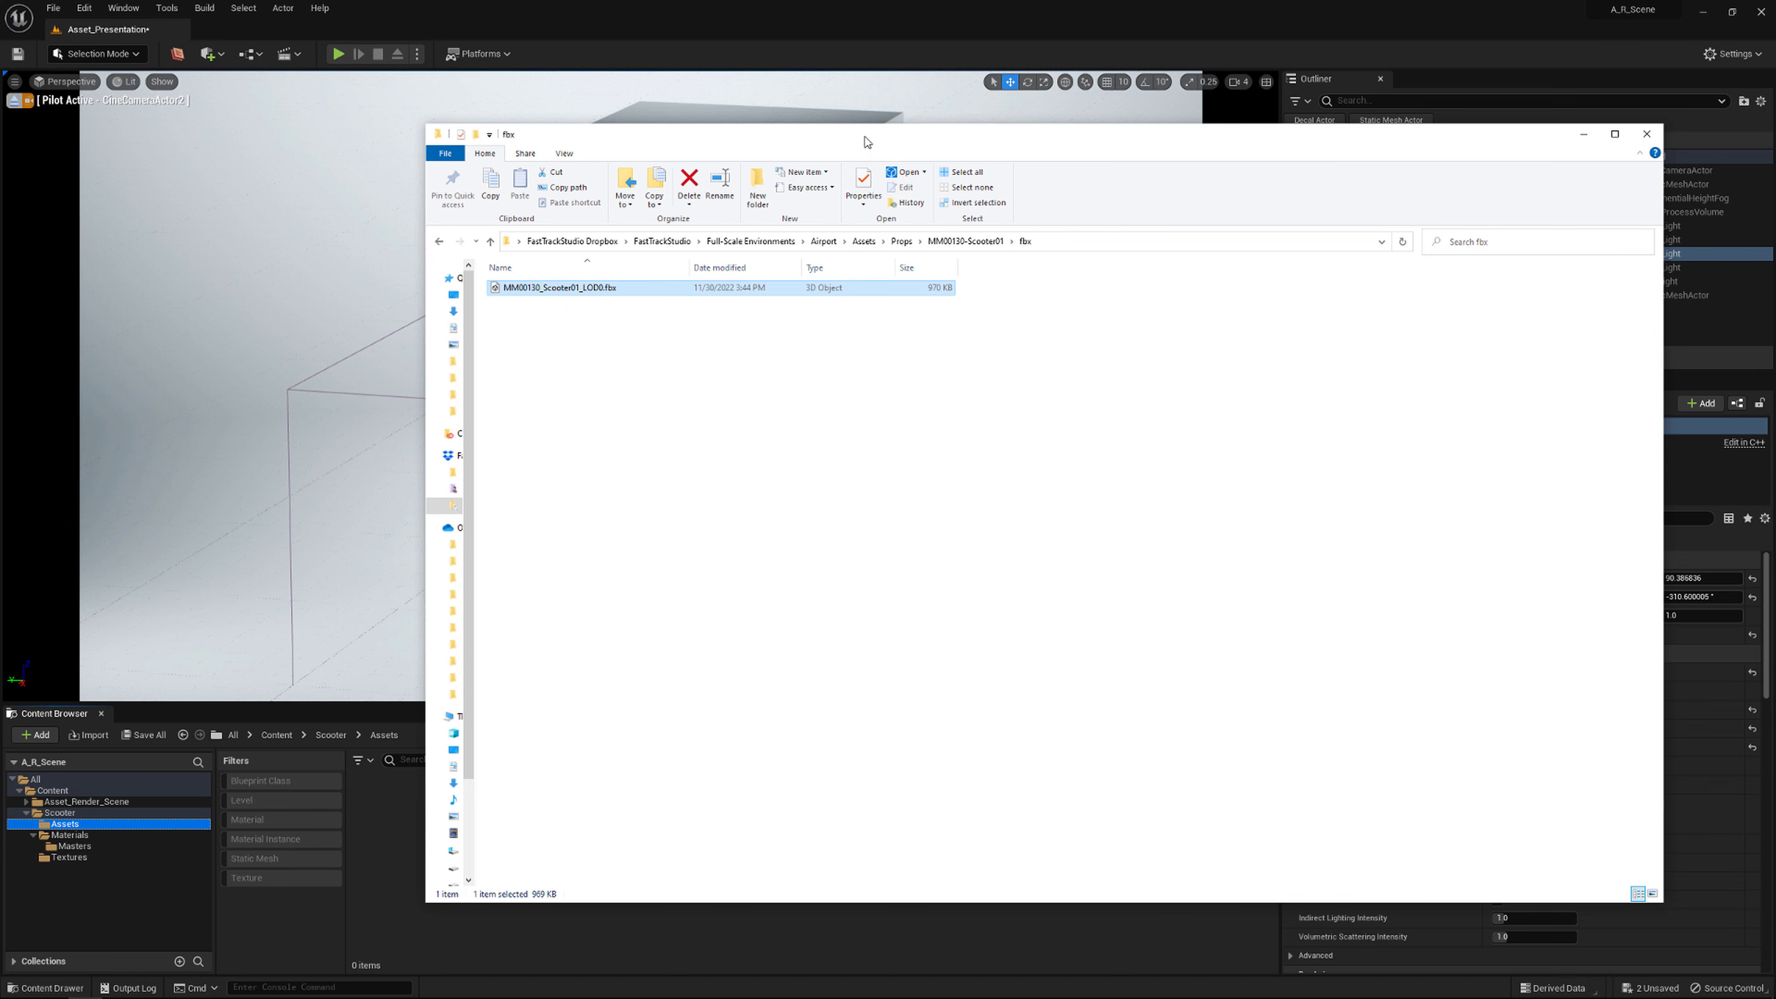
drag(866, 139, 1775, 280)
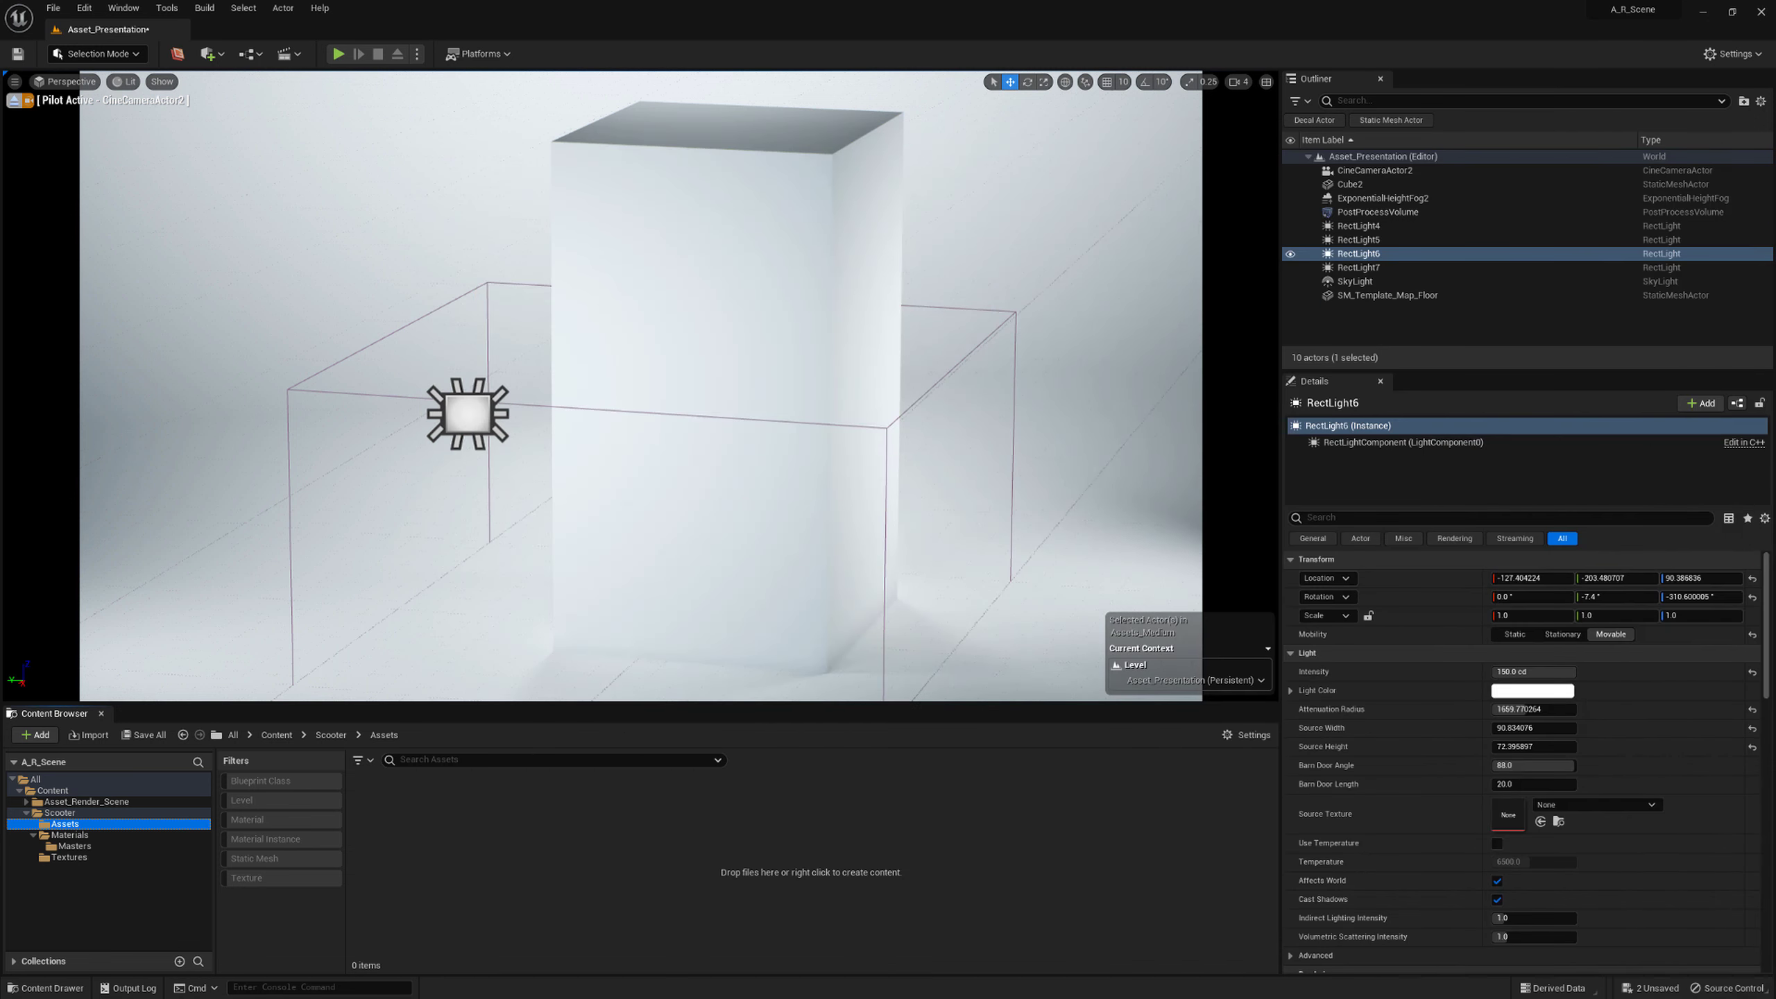
drag(1771, 382, 736, 814)
drag(871, 248, 778, 249)
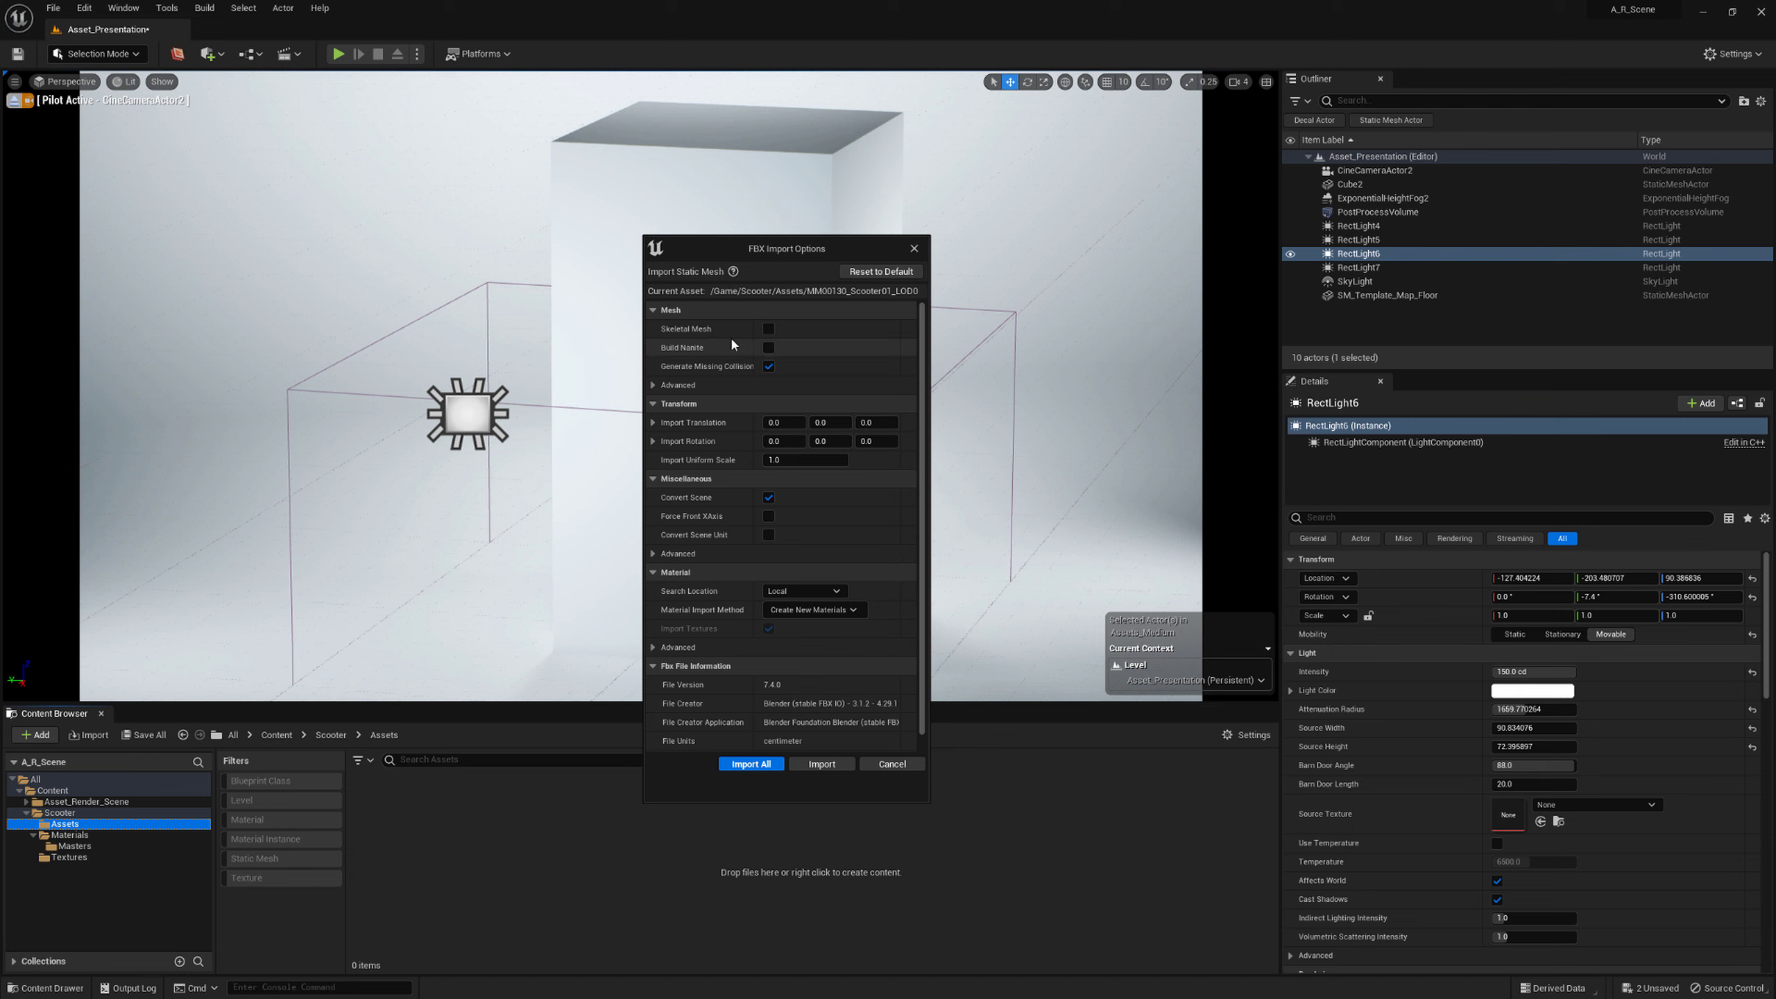
Enable Combine Meshes and Generate Lightmap UVs in the advanced mesh options, then Import All
drag(811, 250, 808, 182)
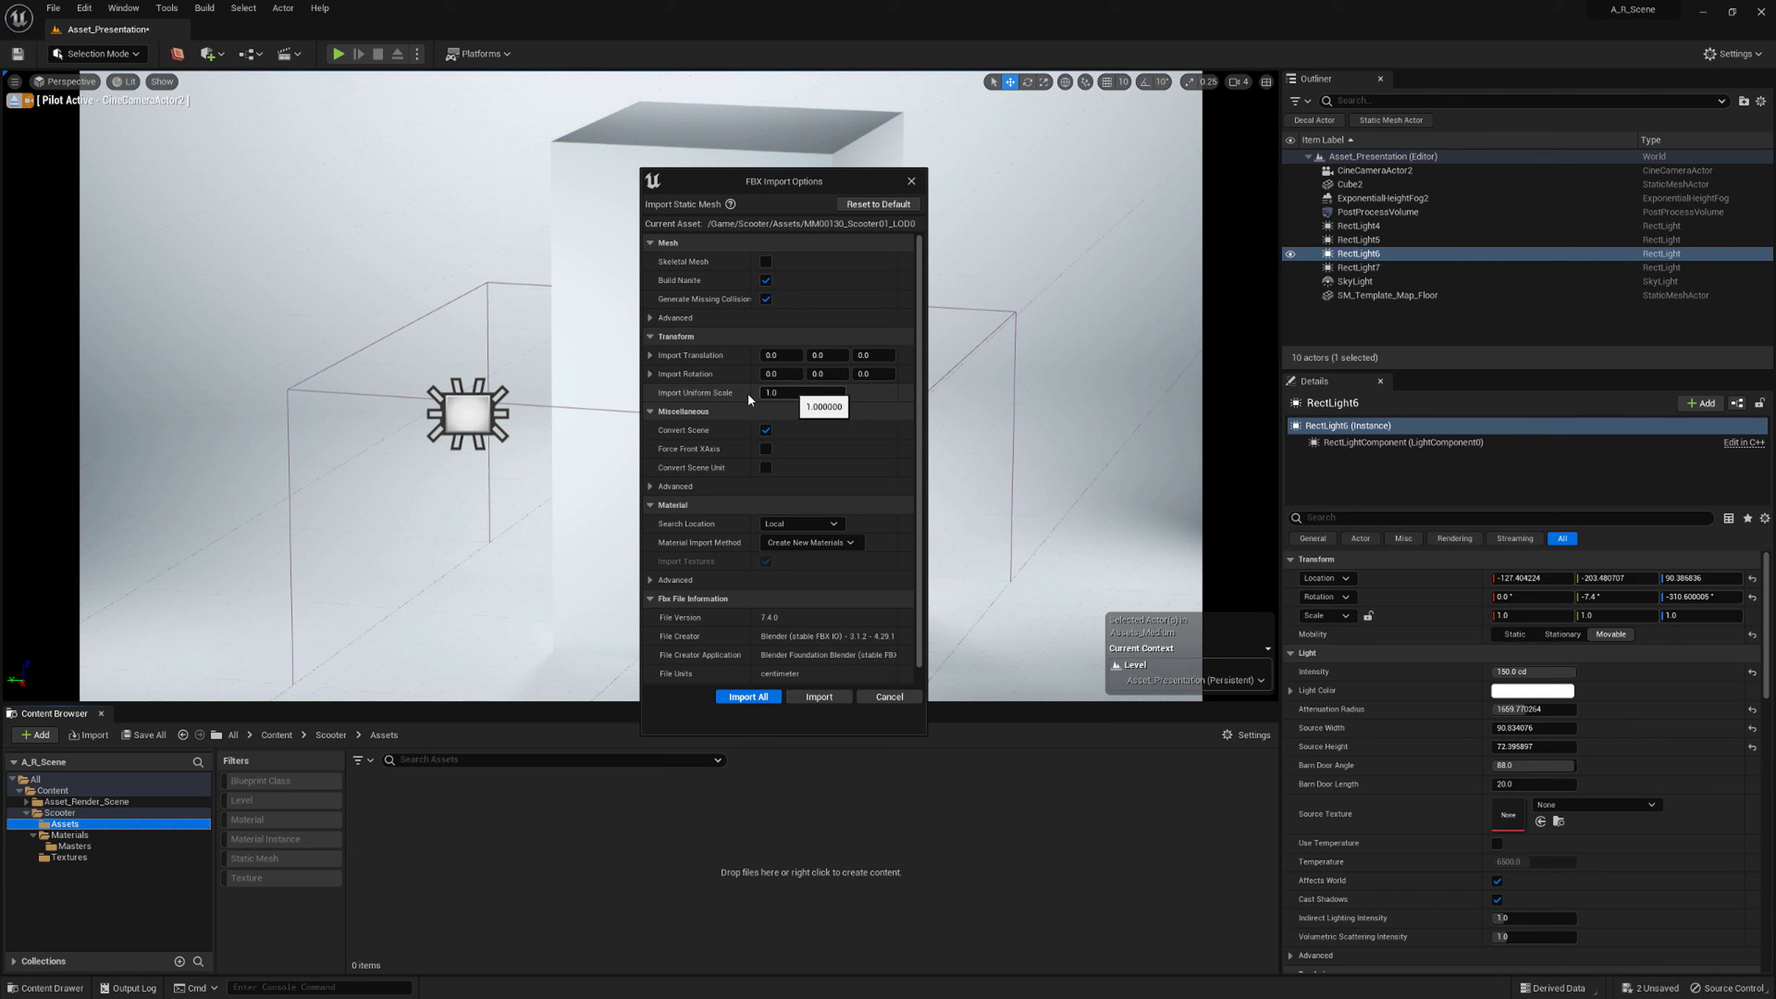
click(650, 319)
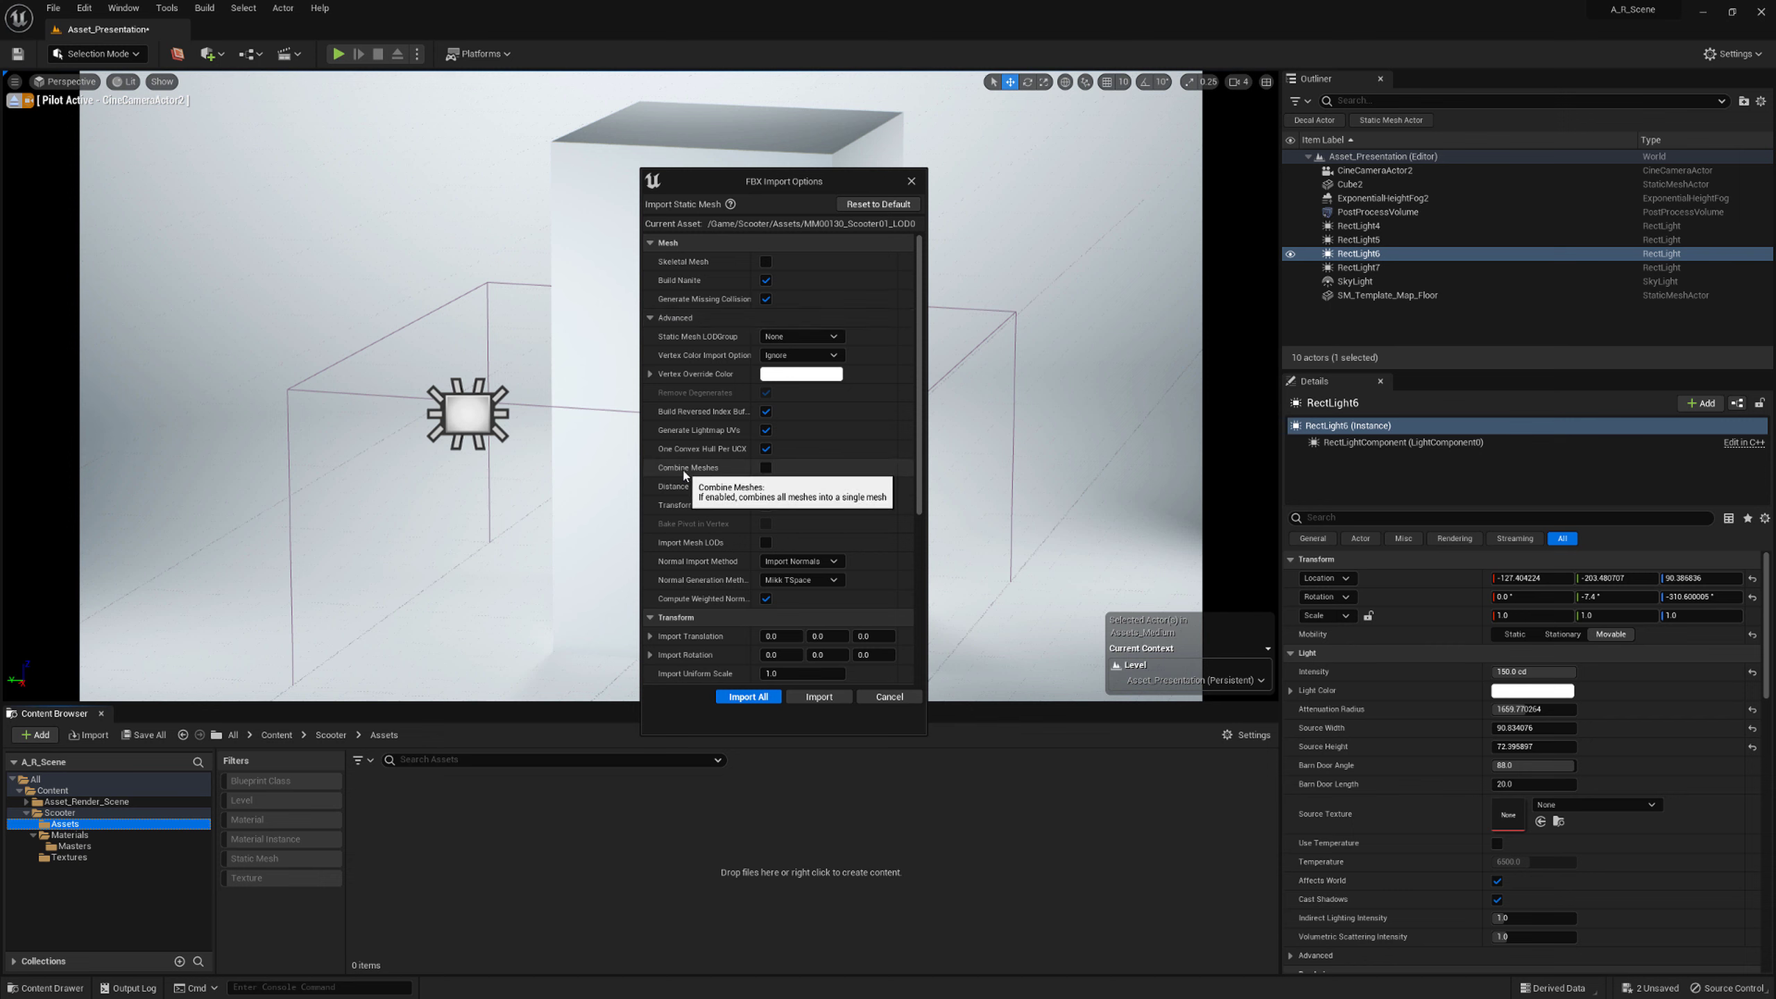
click(766, 469)
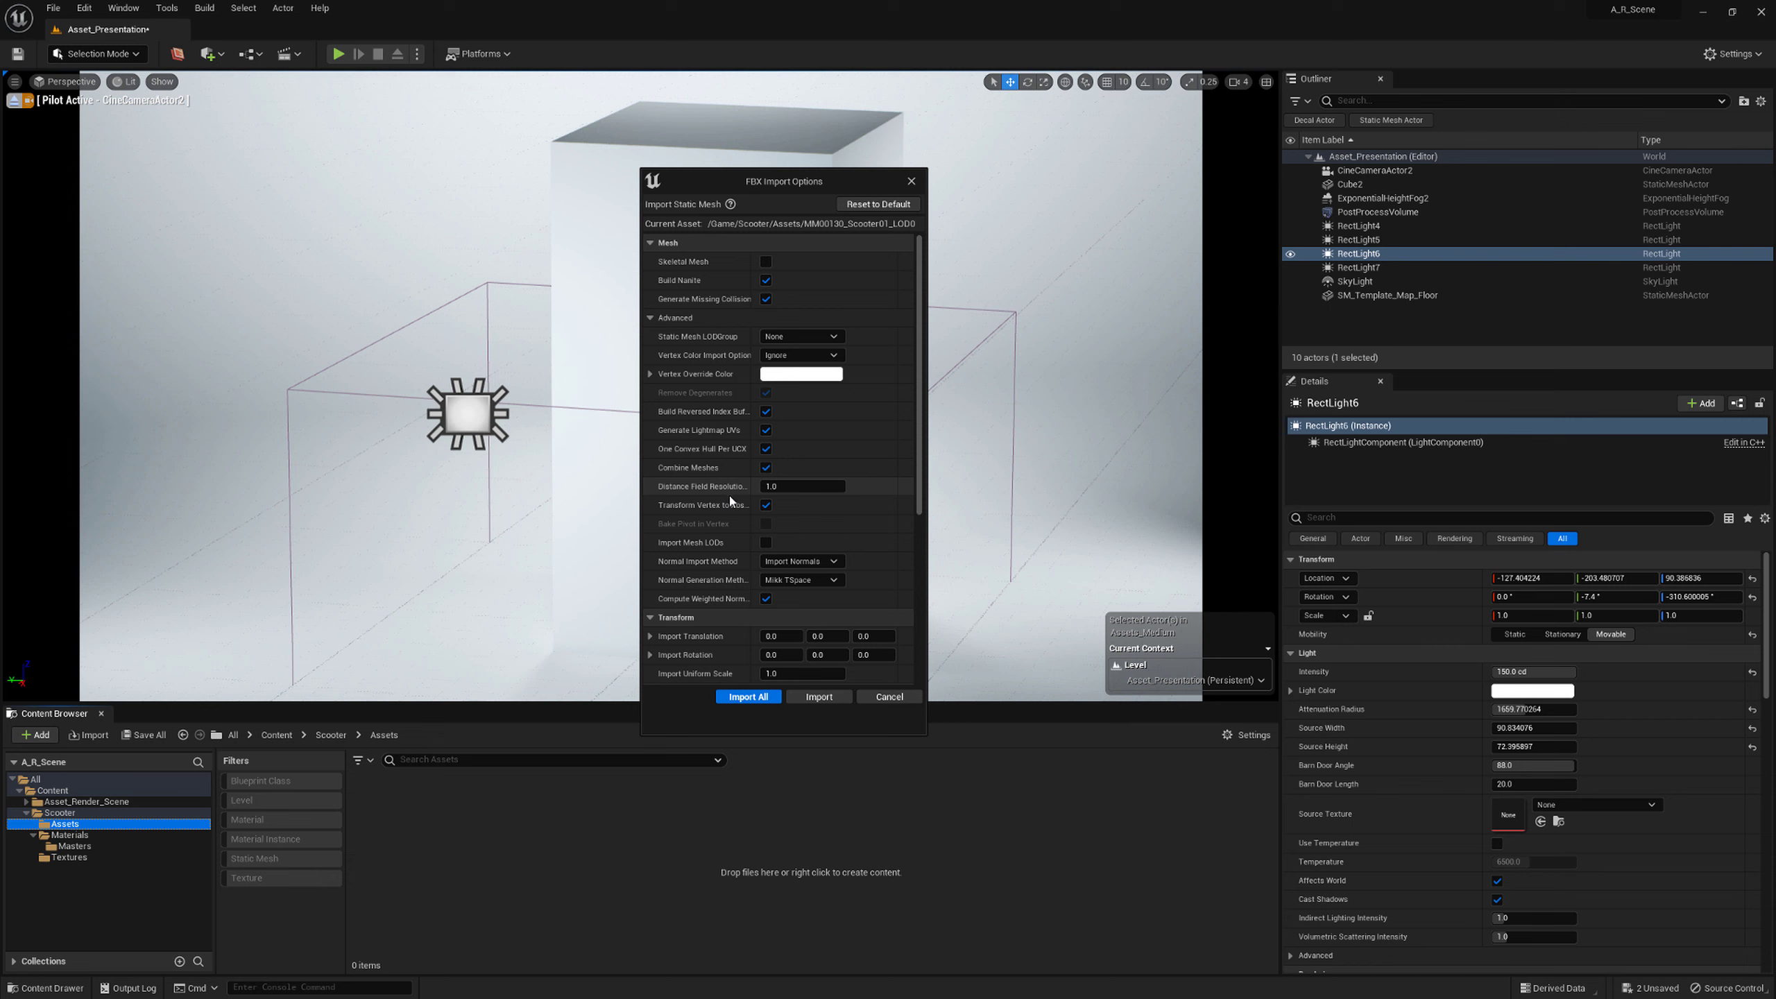
click(766, 430)
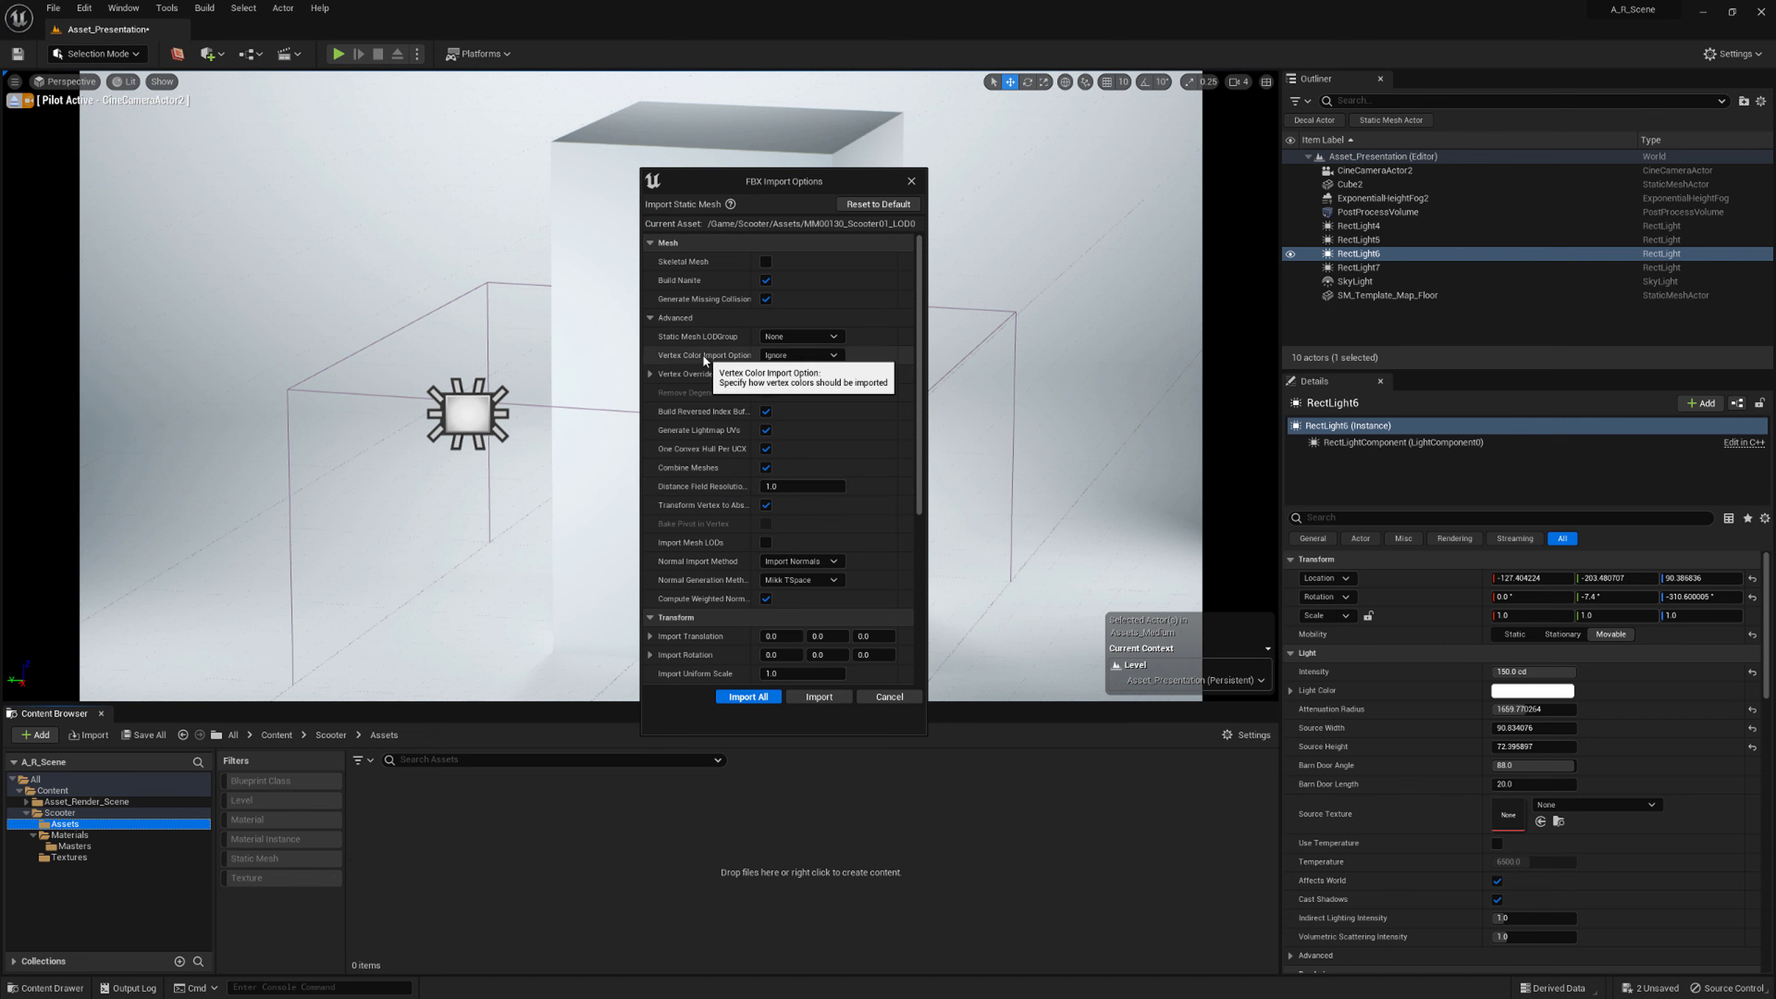
scroll(727, 412, down, 2)
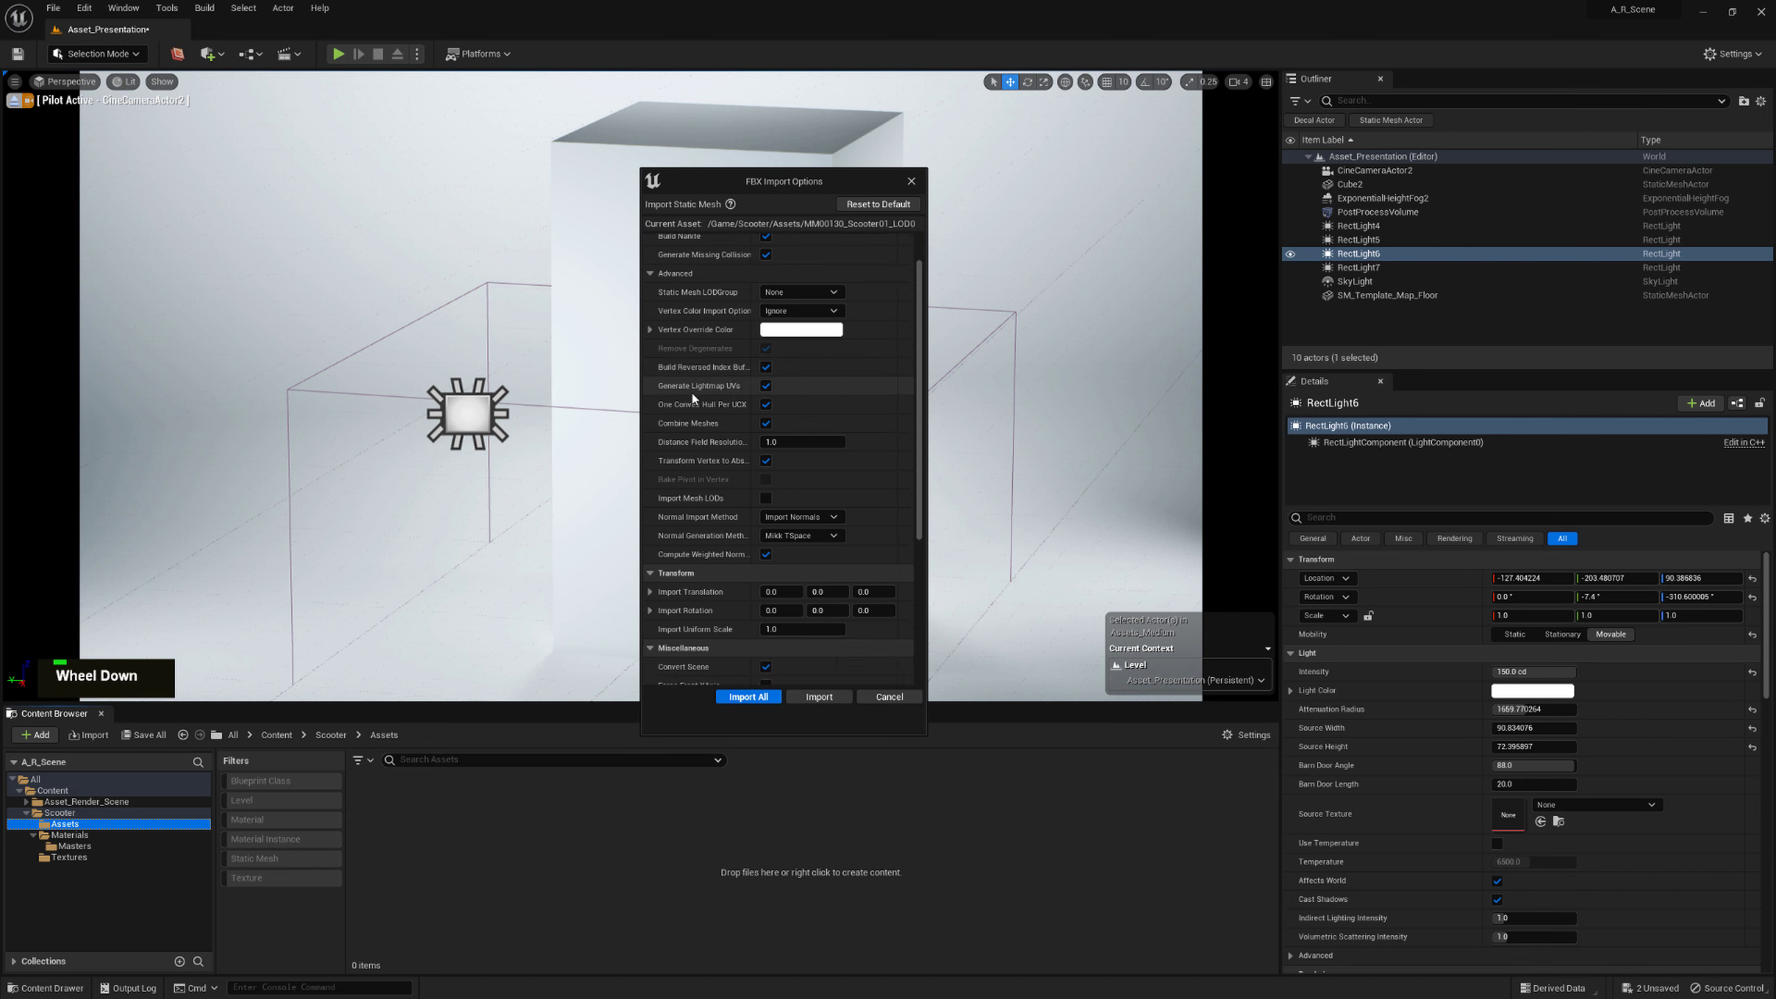
scroll(697, 395, down, 4)
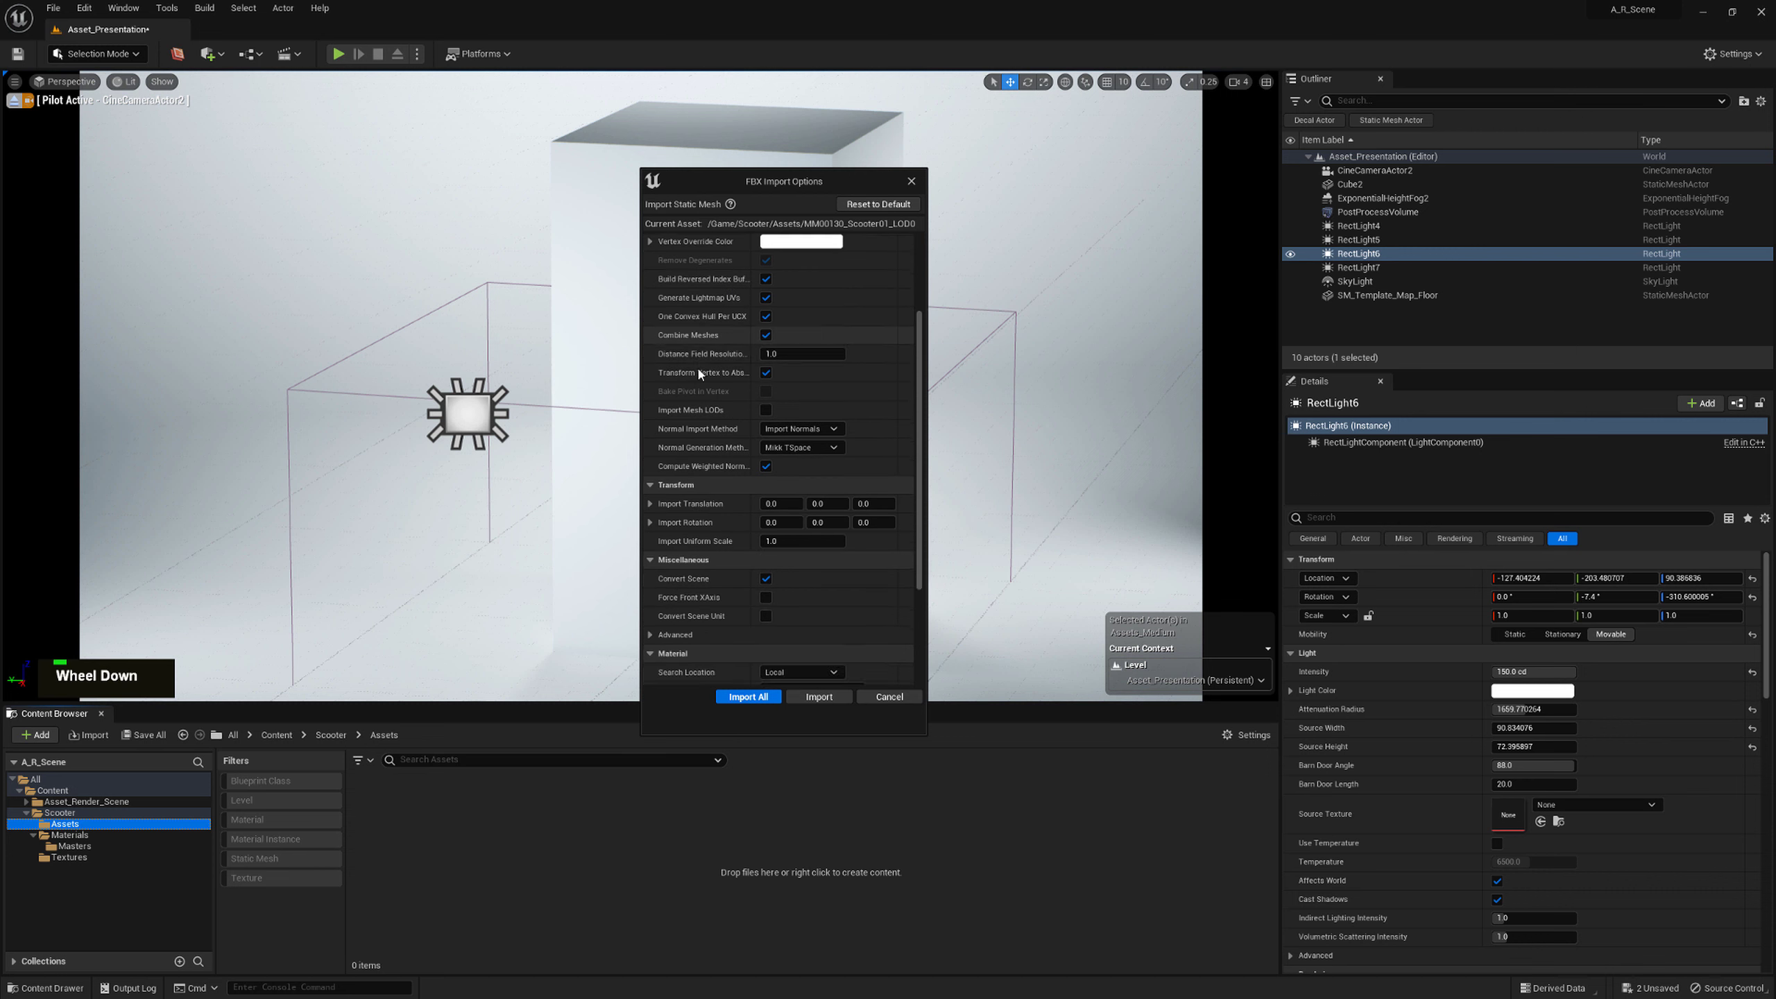
scroll(711, 462, down, 6)
scroll(709, 483, down, 2)
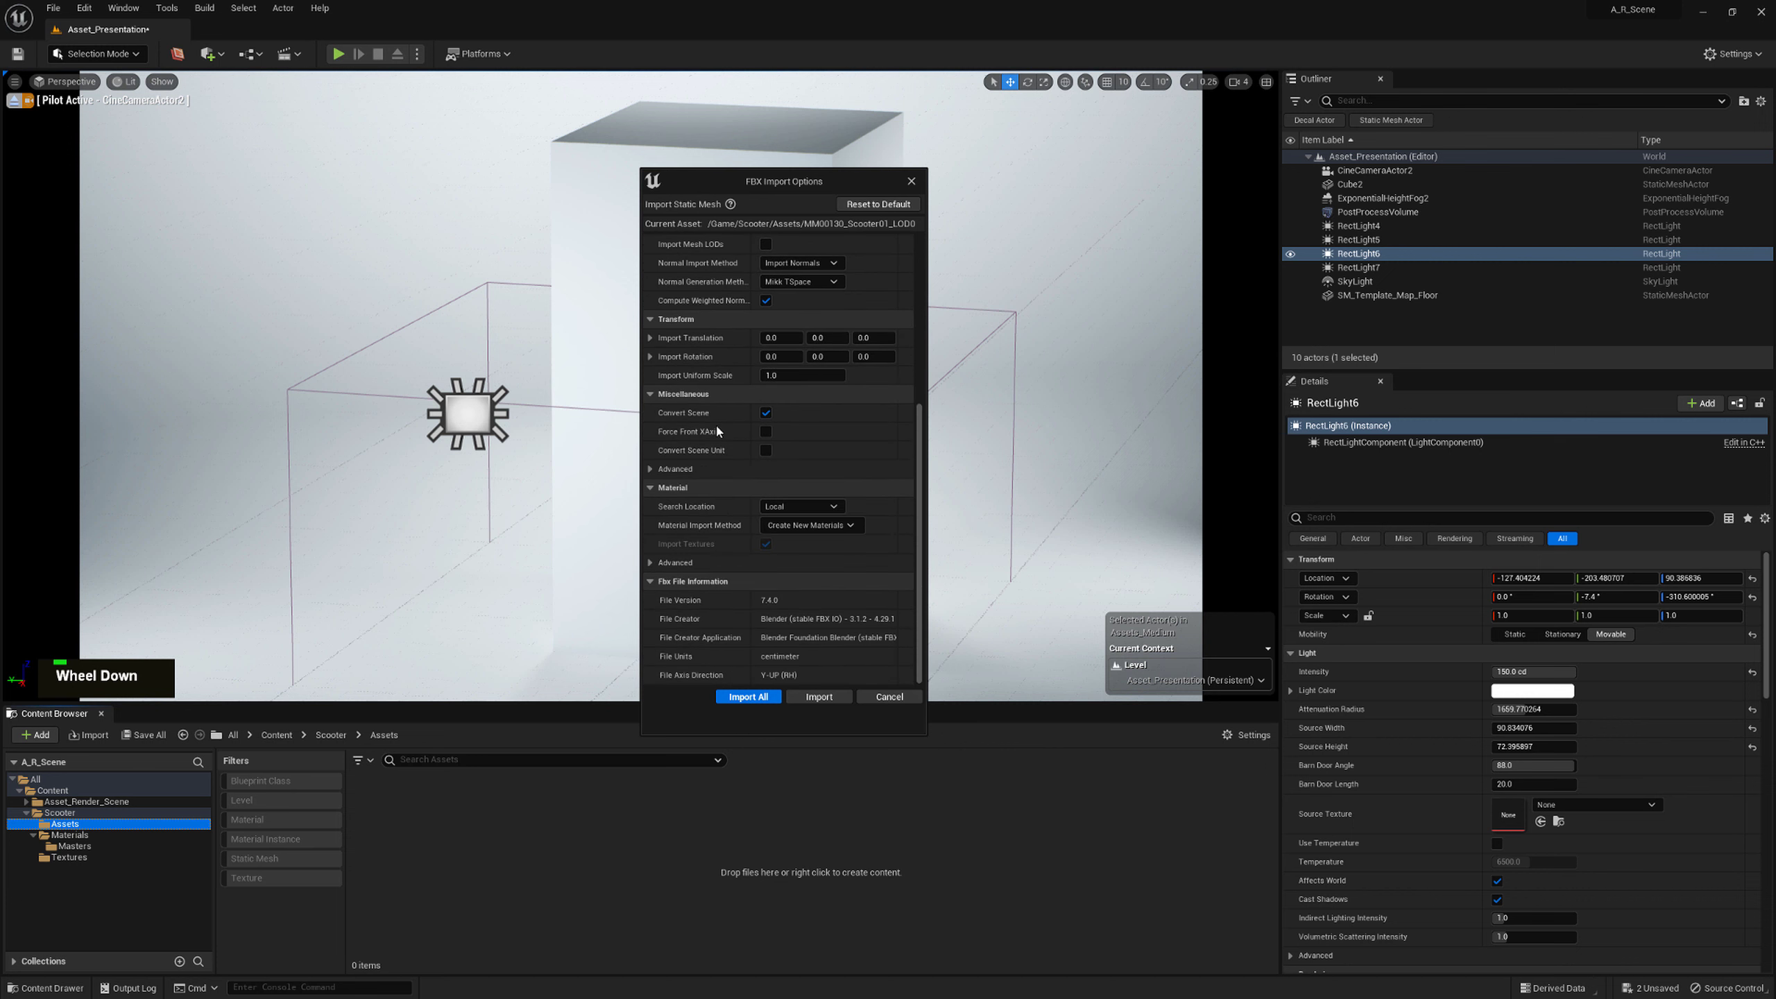
click(764, 697)
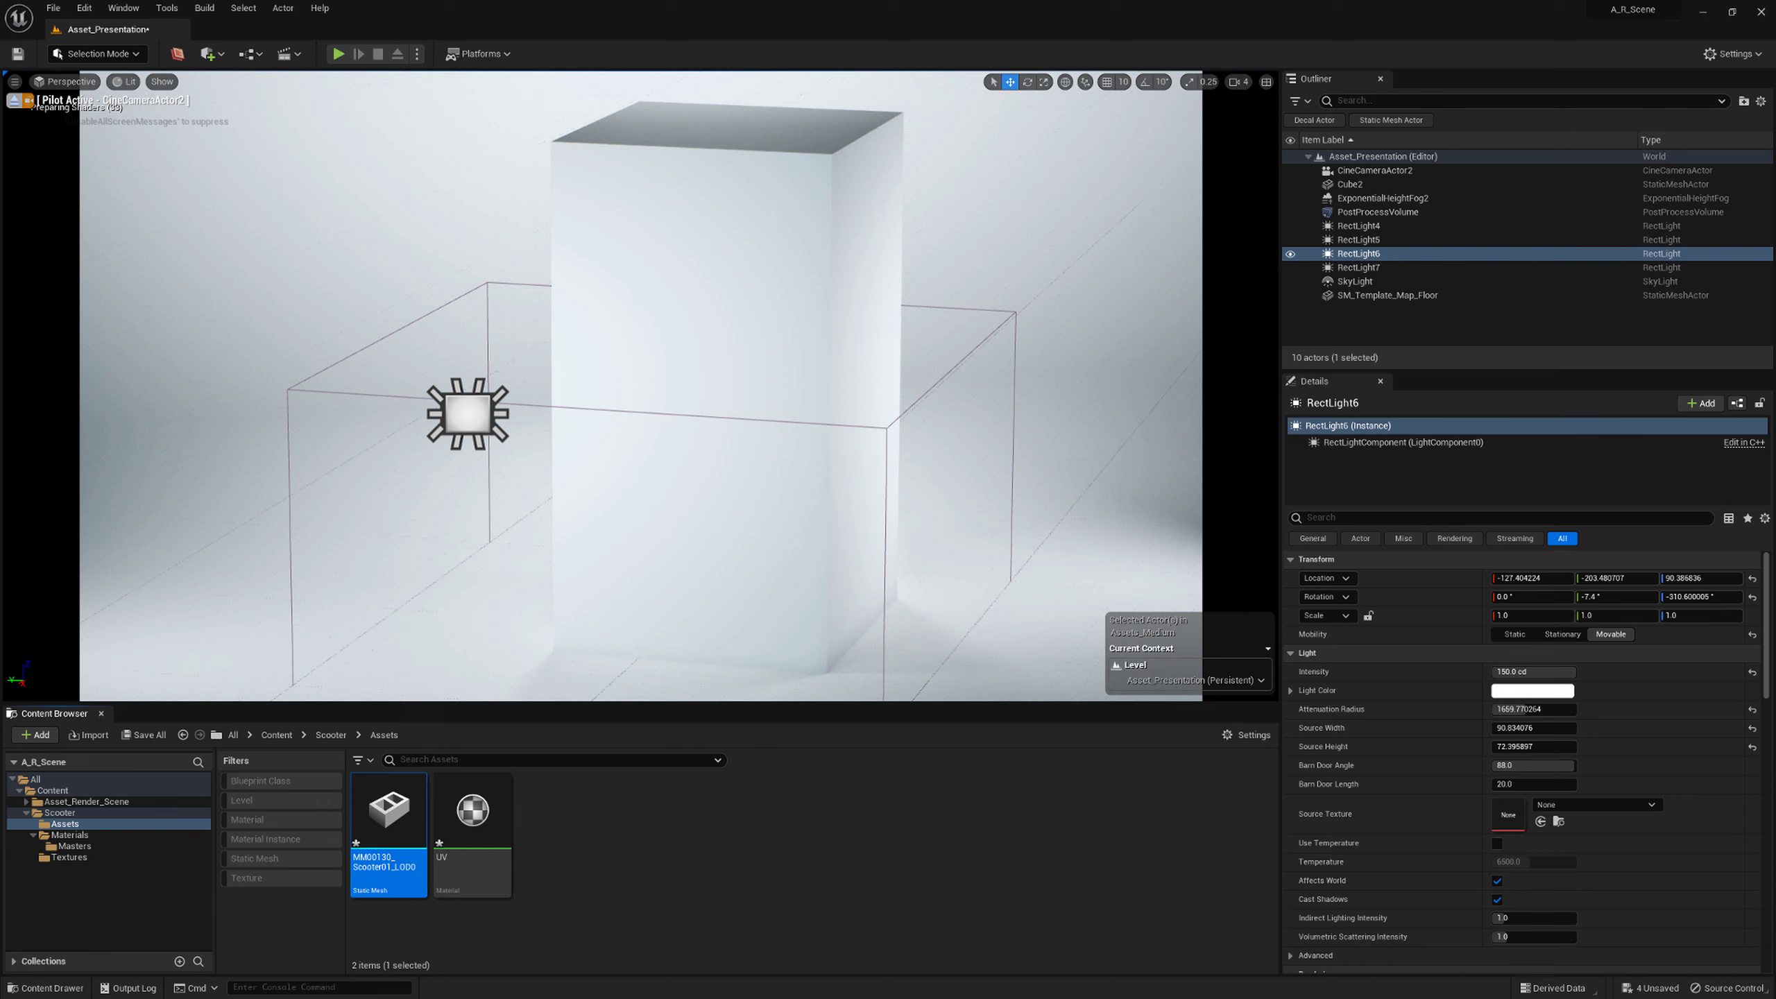
Replace placeholder Cube2 with the scooter mesh, rotated about -54° in the studio scene
click(720, 367)
key(Delete)
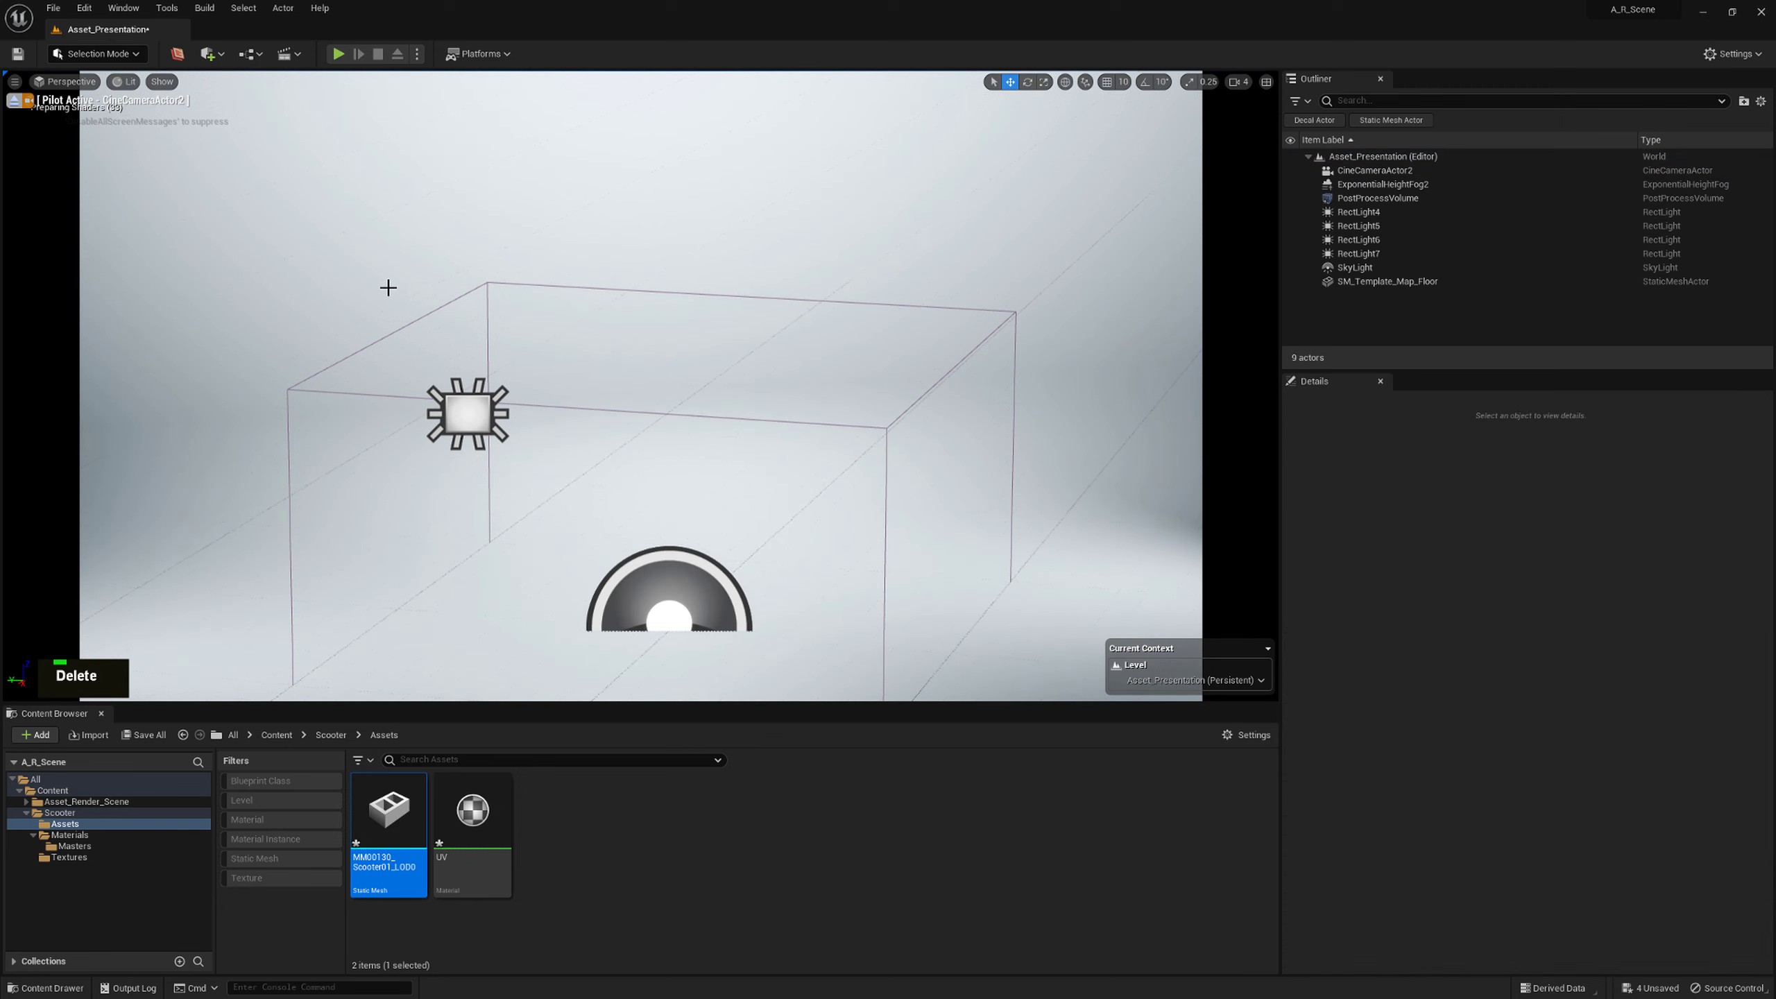
drag(410, 813, 653, 646)
key(e)
key(w)
Pilot the cine camera to frame the scooter in a clean game view
right_drag(670, 423, 664, 473)
key(g)
key(w)
scroll(669, 434, down, 2)
key(e)
key(q)
scroll(660, 436, down, 4)
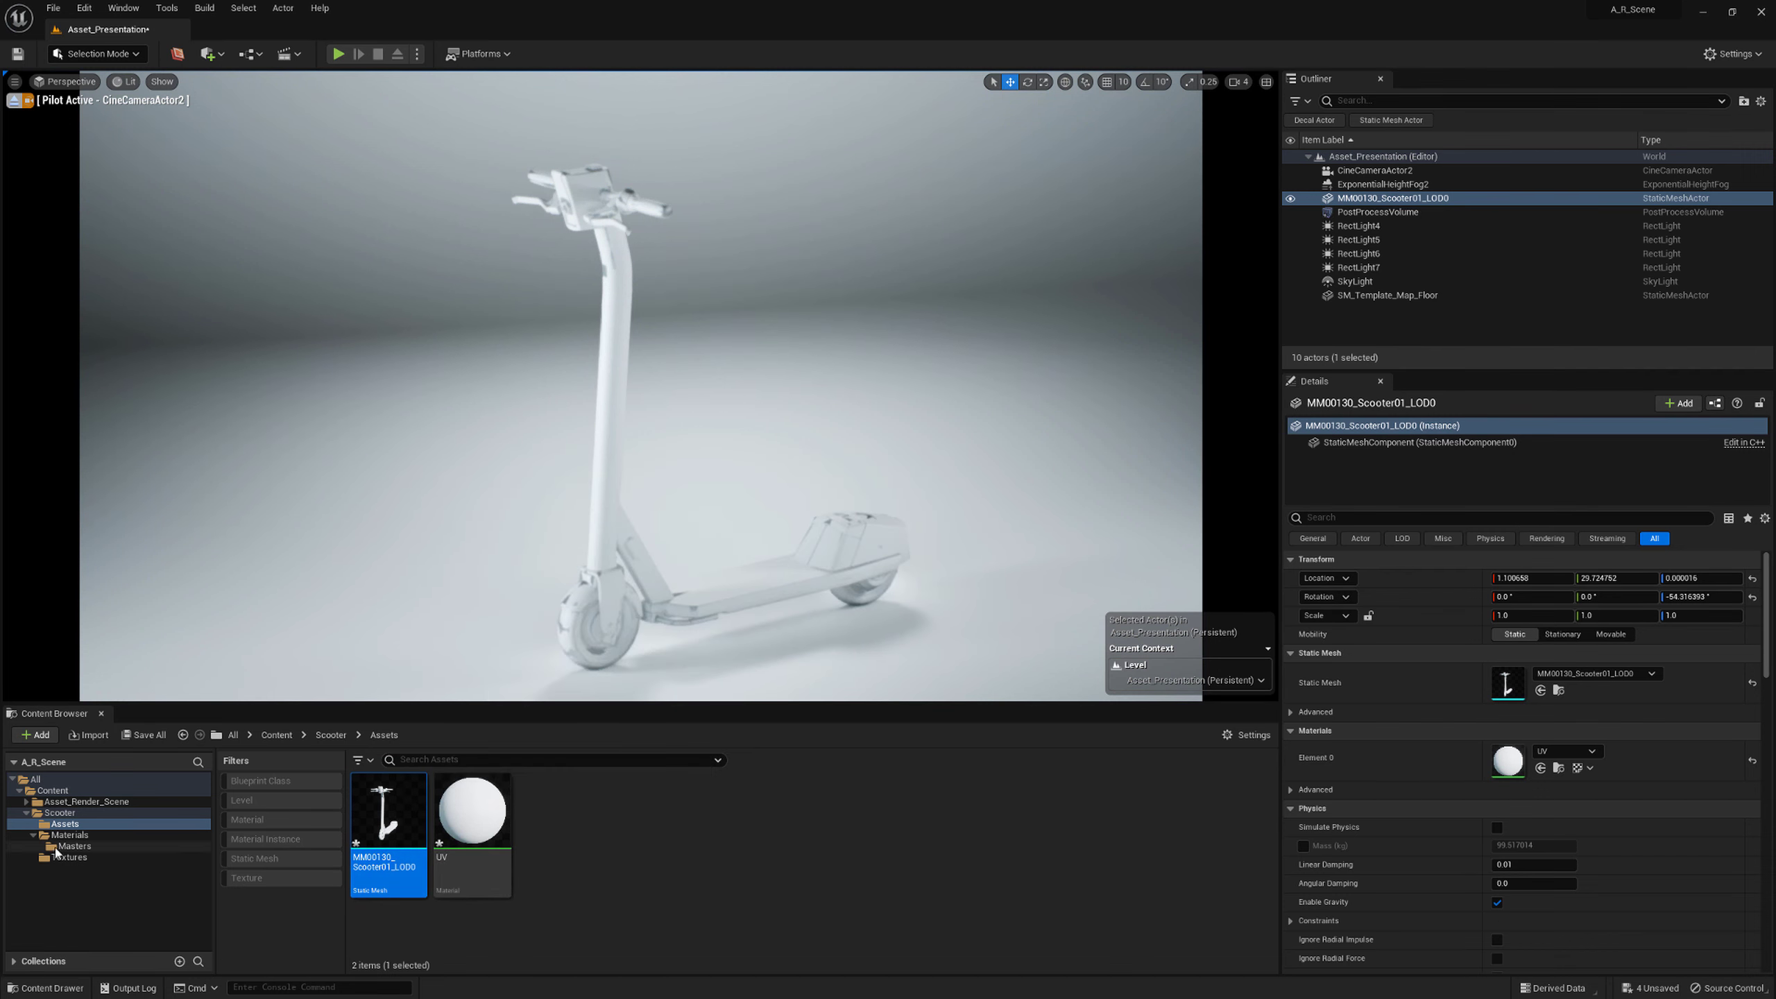
Open Unreal's empty Scooter/Textures folder and switch to the textures folder on disk
click(63, 857)
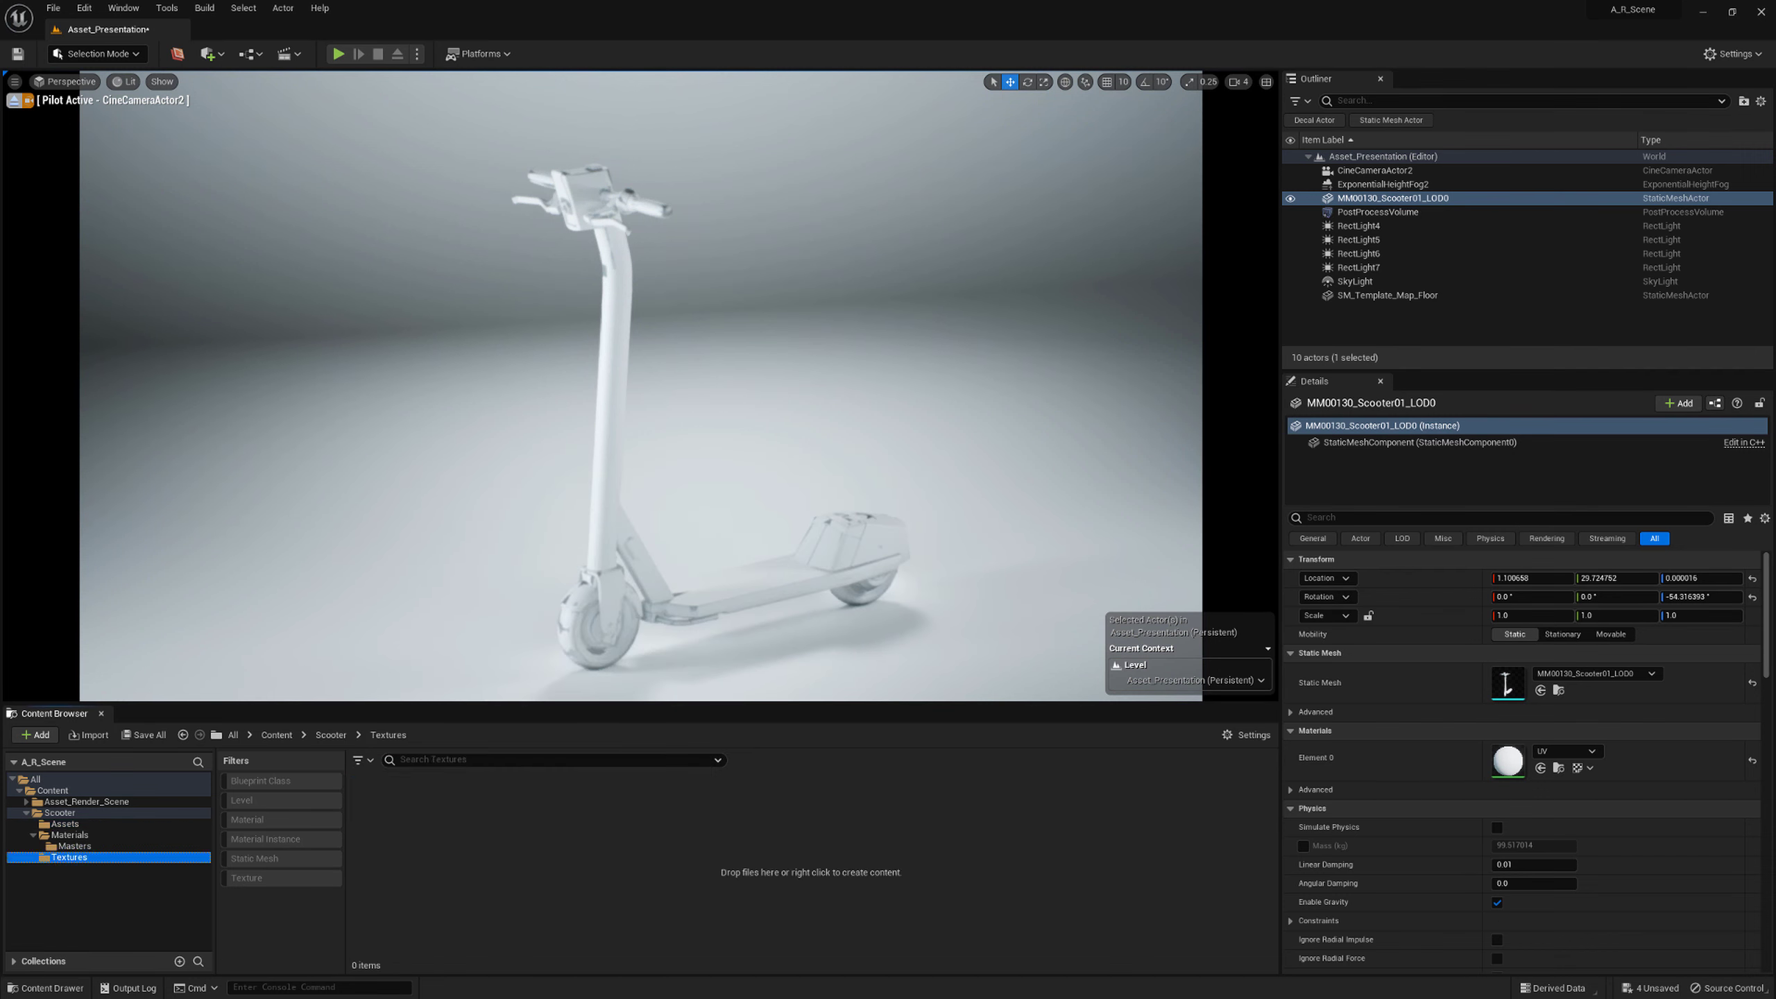
double_click(63, 857)
key(alt+Tab)
Select the MM00130 BaseColor, Normal and ORME TGA texture files
click(436, 293)
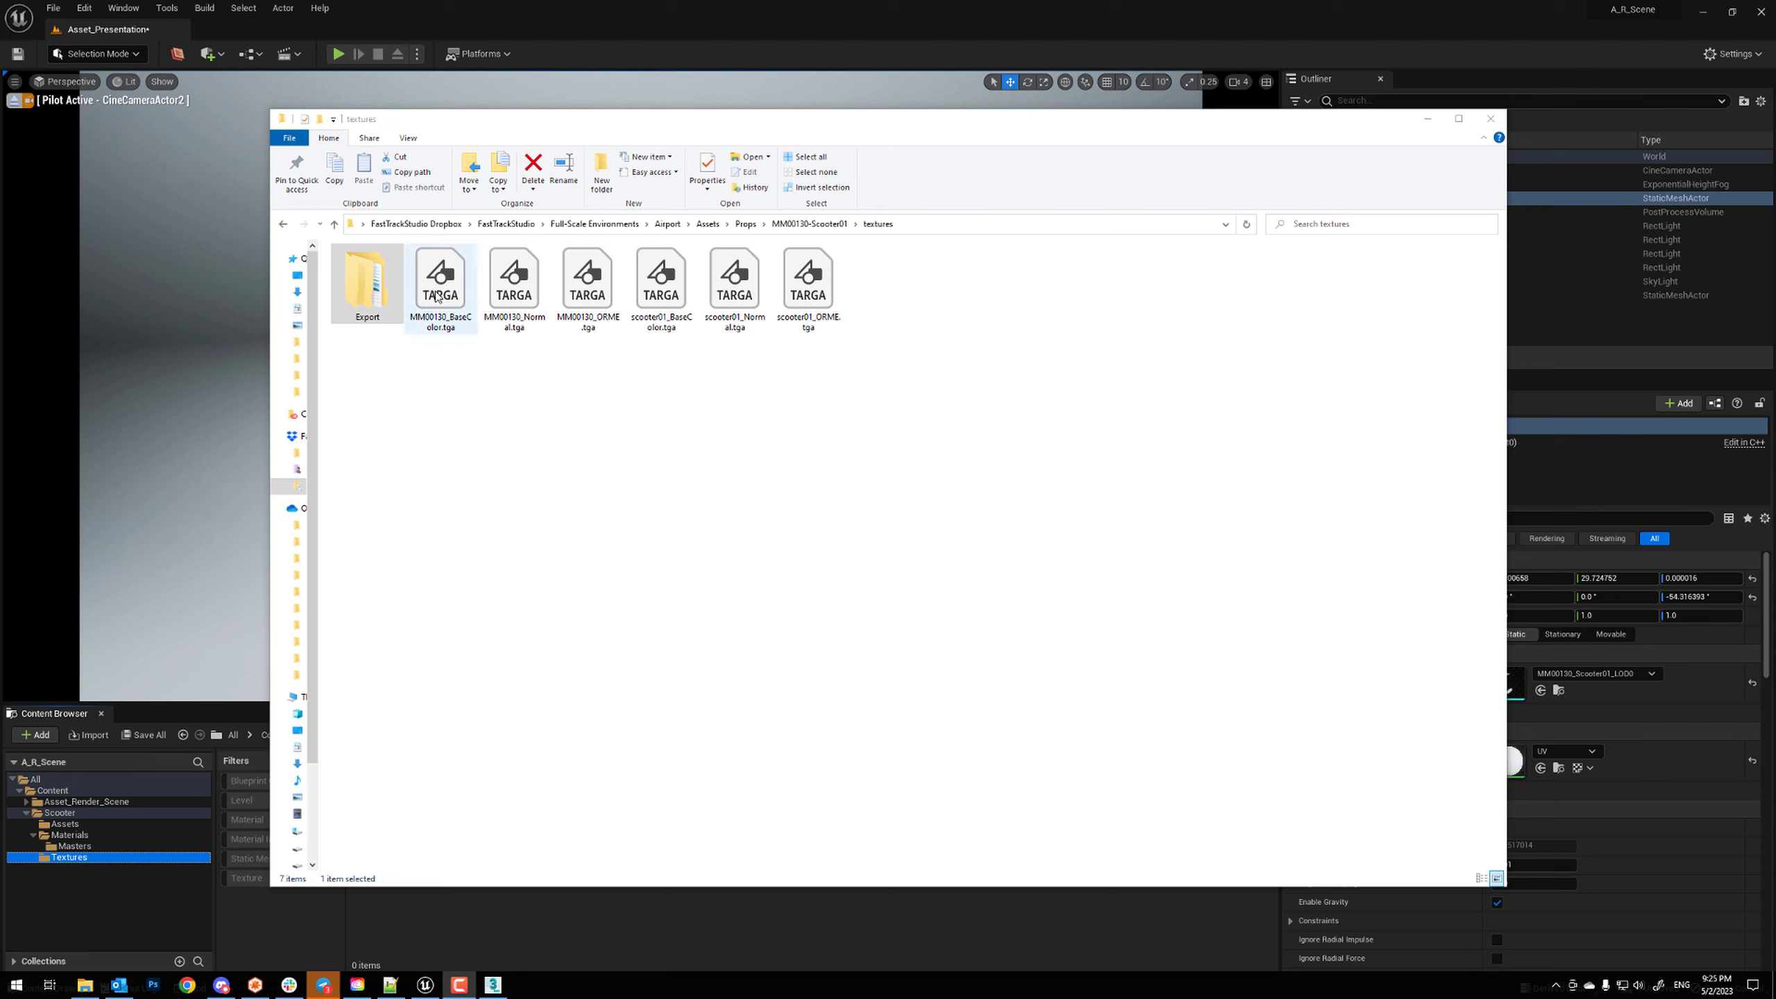
click(509, 283)
click(587, 276)
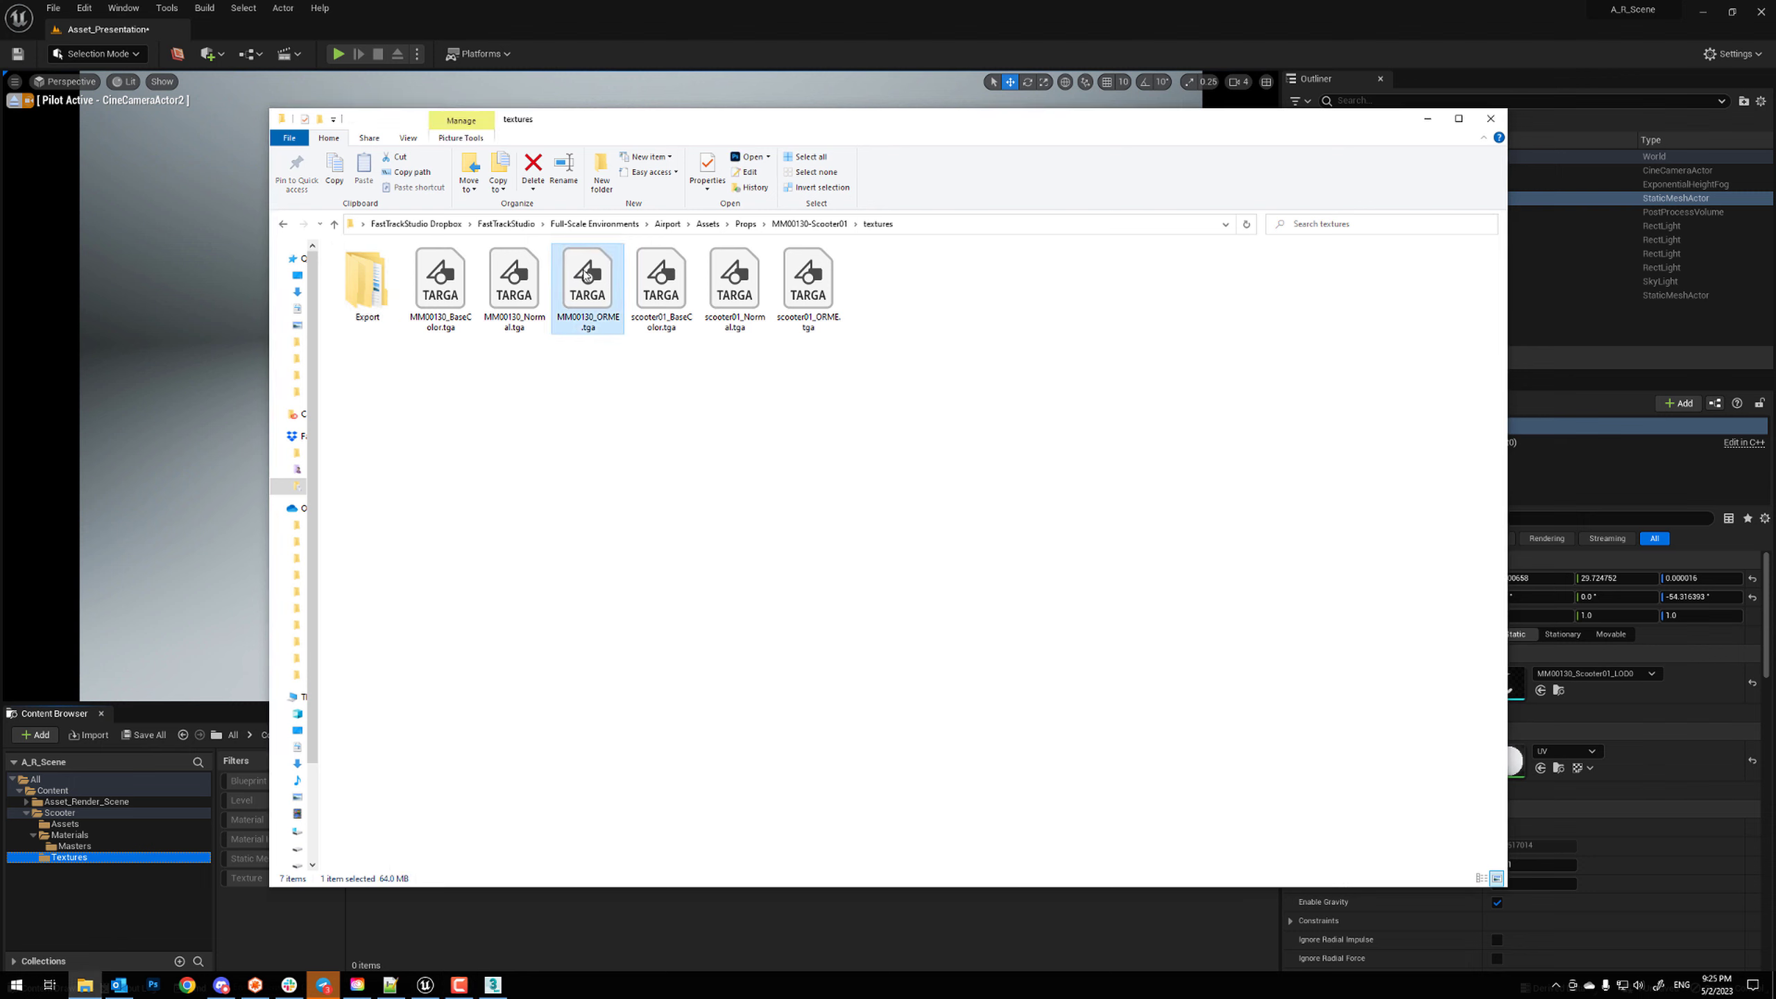
click(448, 288)
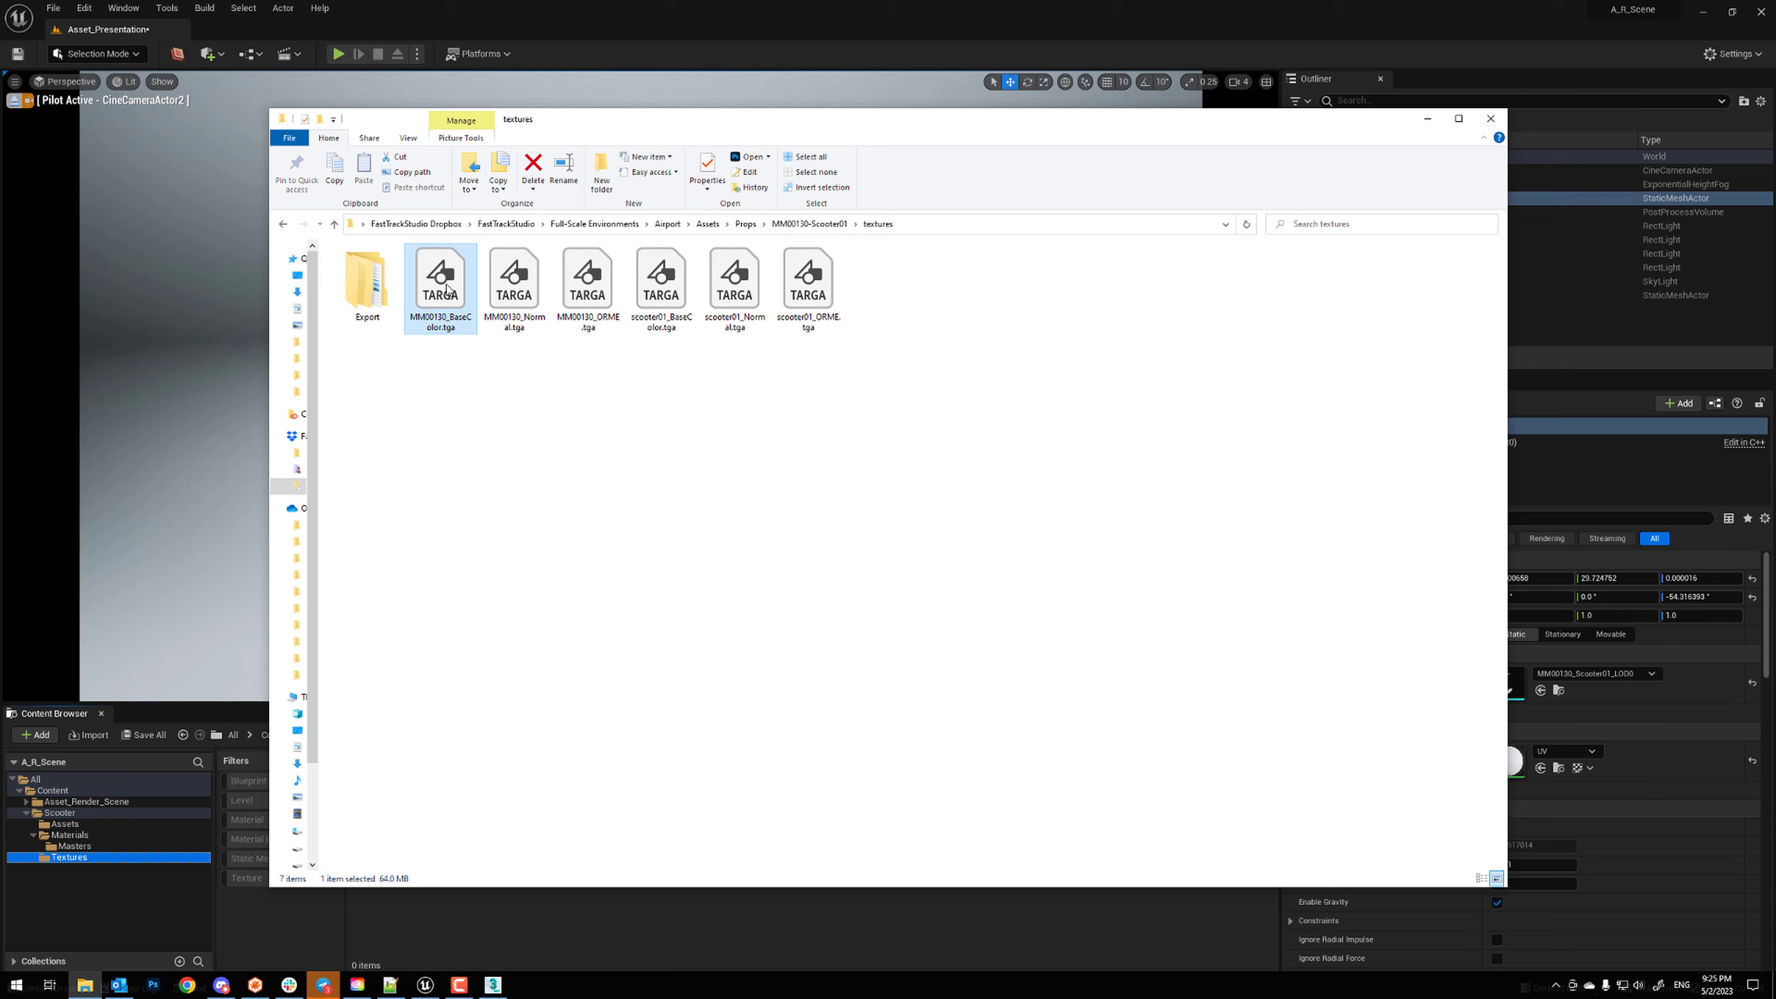
click(501, 287)
click(608, 314)
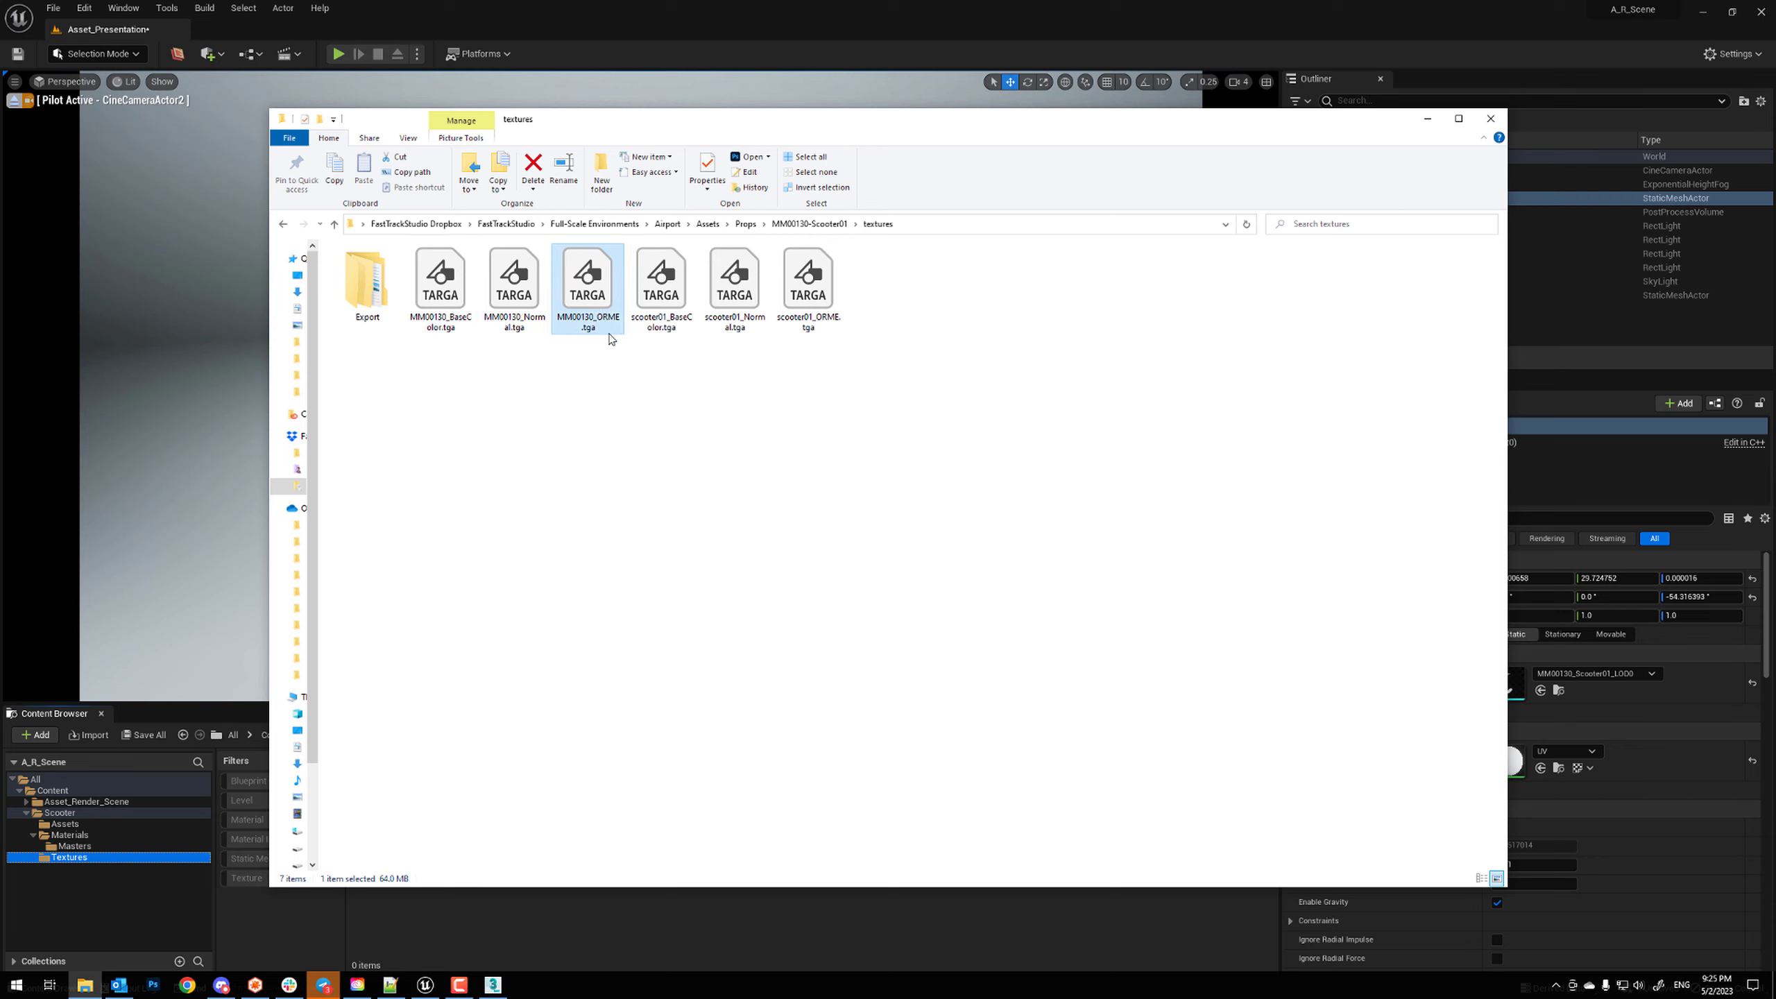
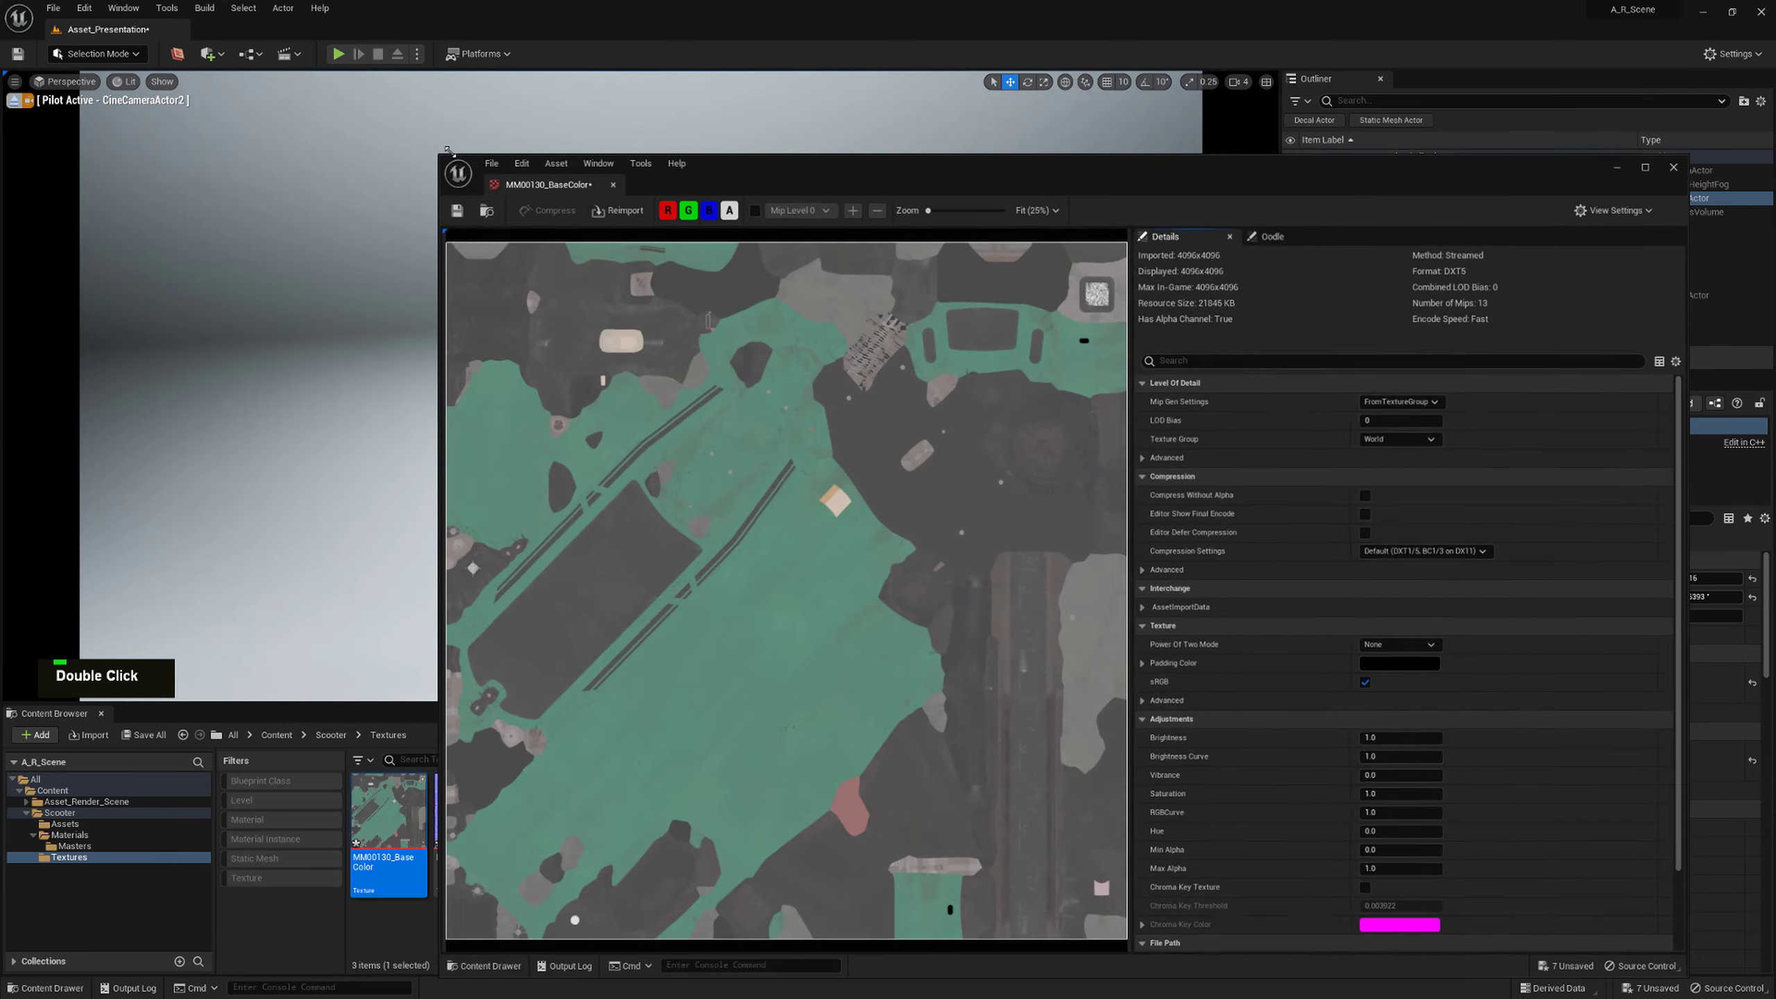
Set the BaseColor texture's Maximum Texture Size to 2048 under Compression > Advanced
drag(847, 170, 712, 77)
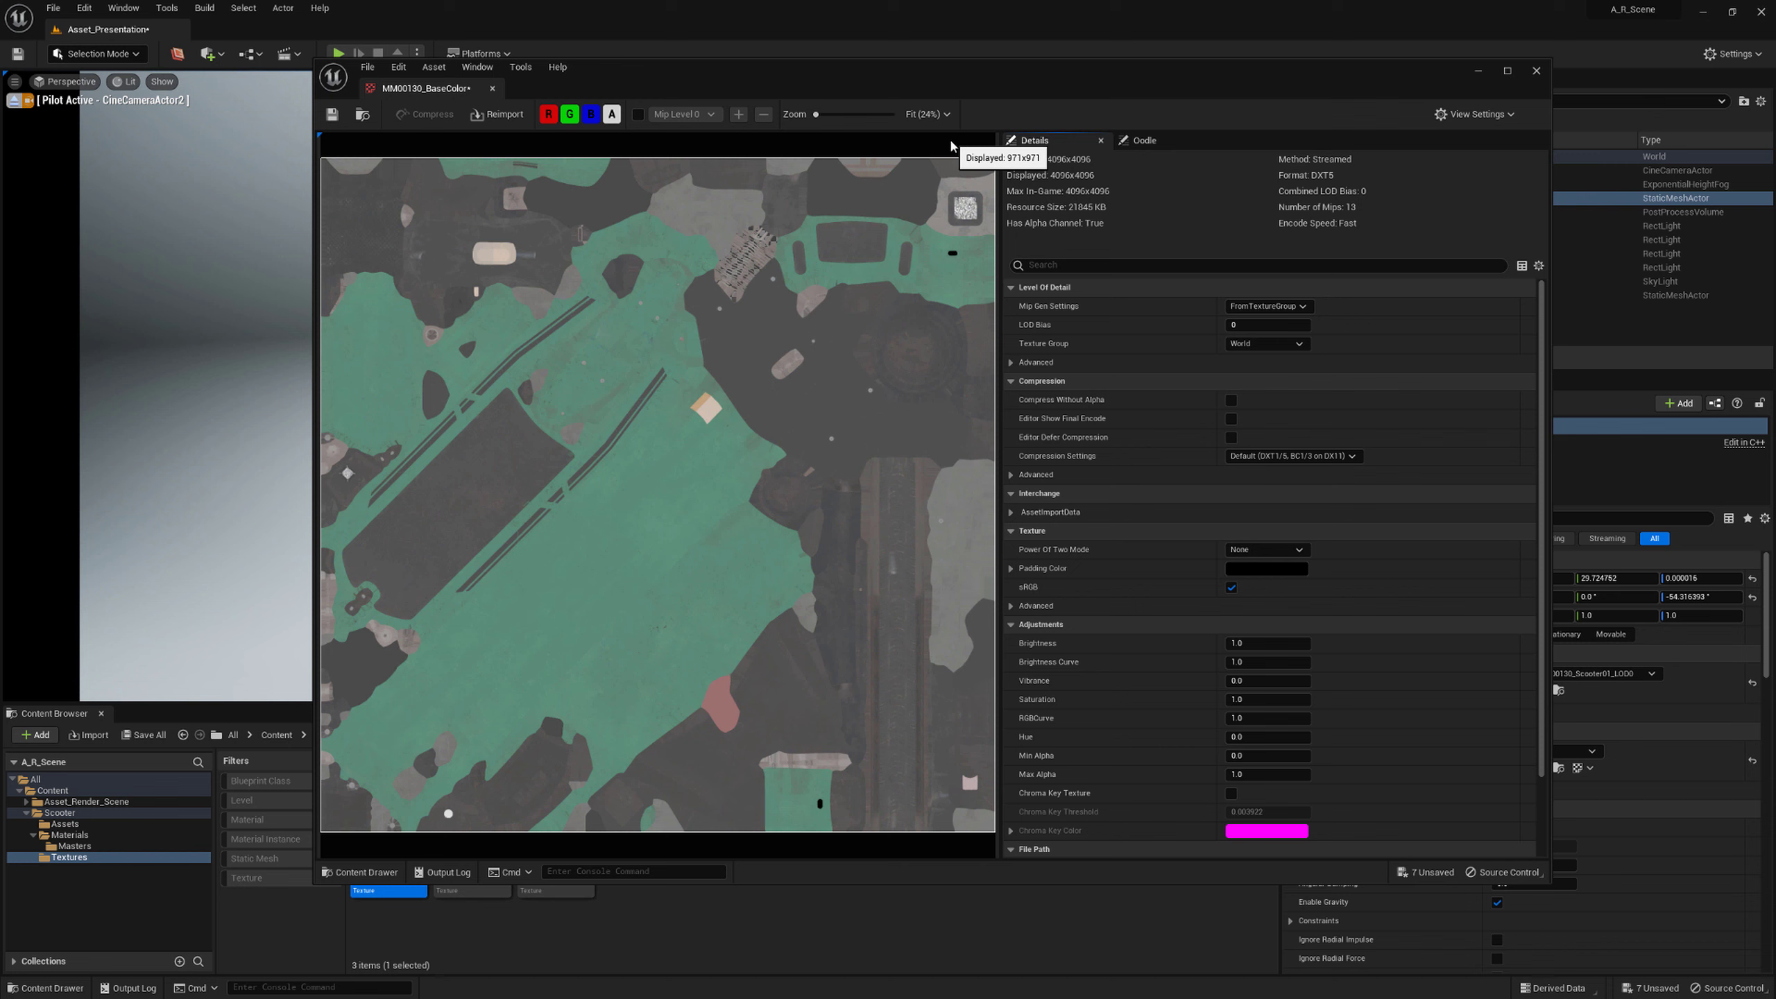
click(1012, 474)
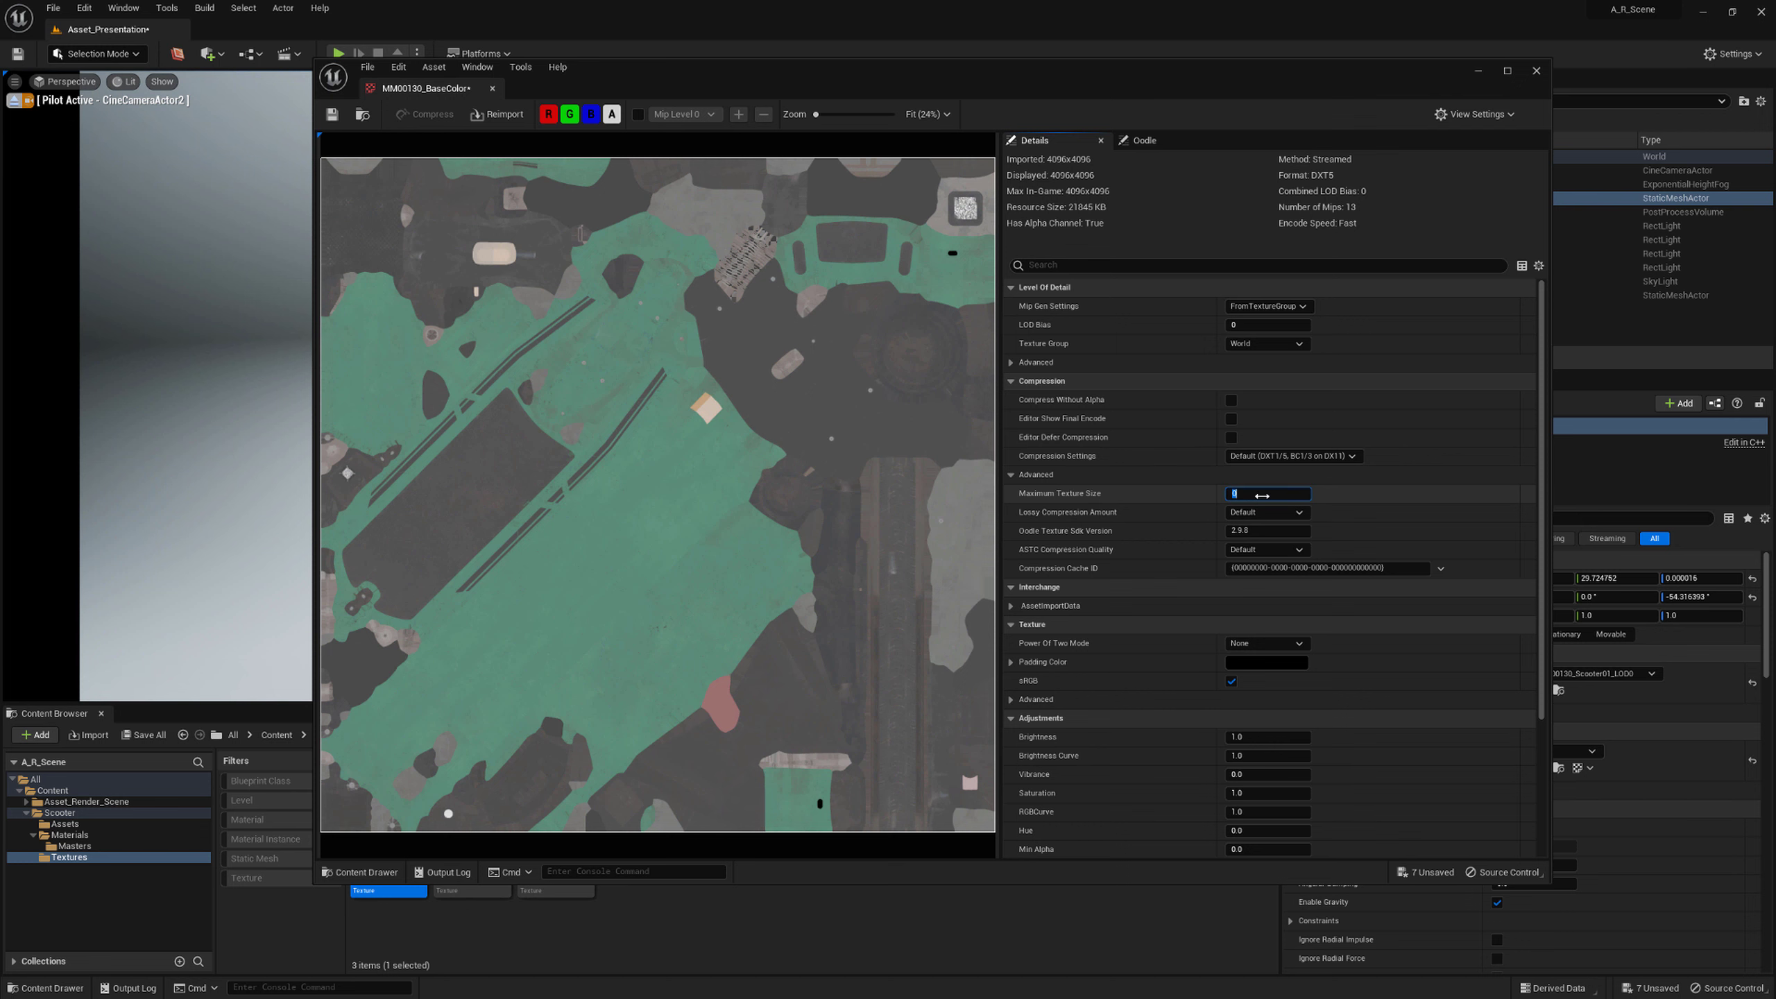
text(2048)
key(Return)
Reset Maximum Texture Size to 0 for full 4096 resolution and close the texture
text(0)
key(Return)
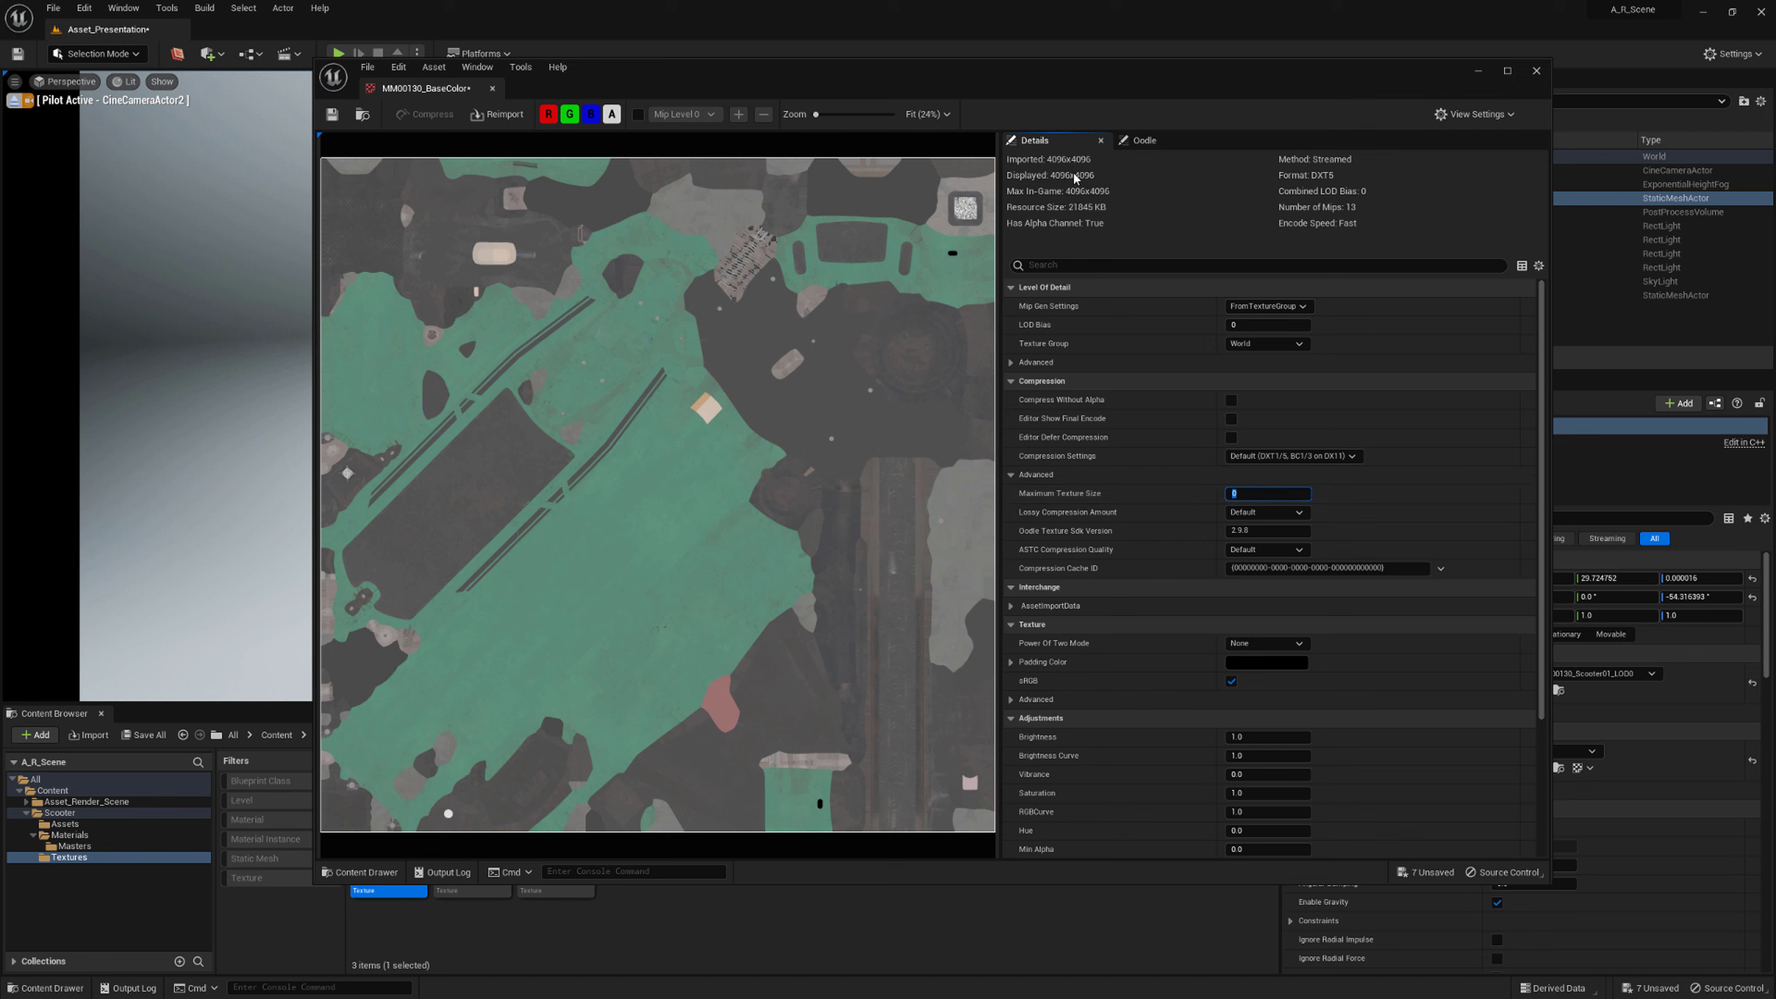
click(1536, 71)
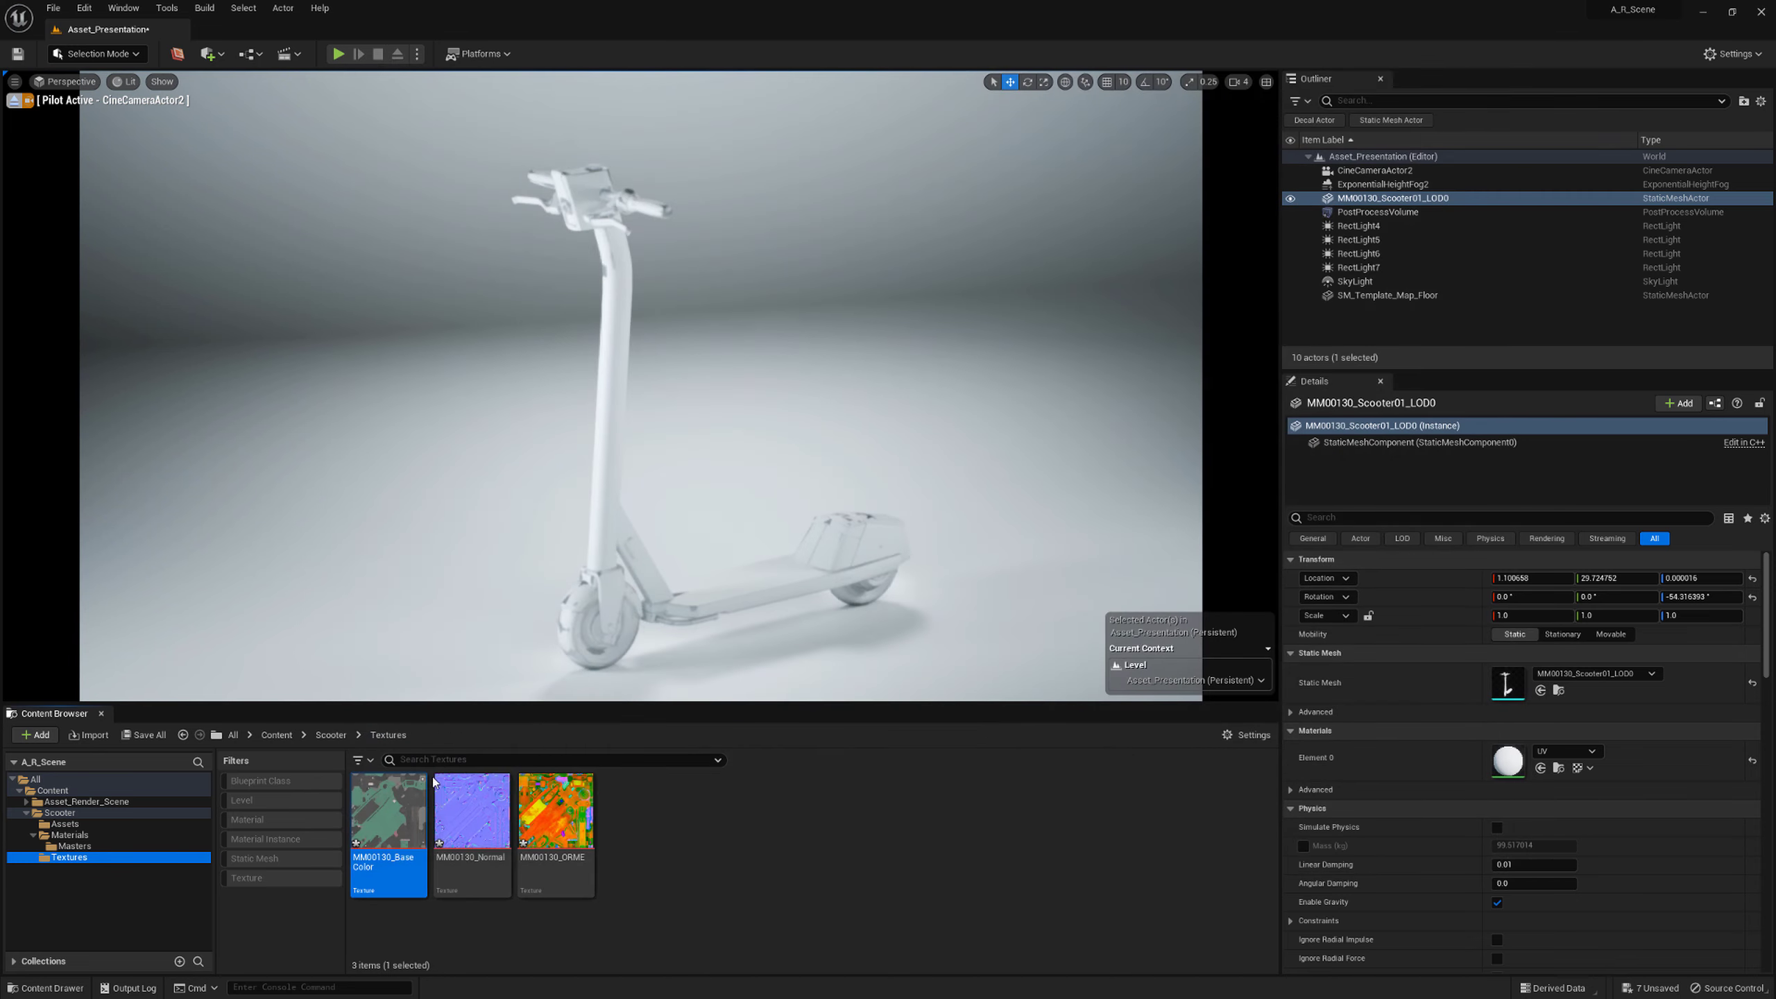
View MM00130_Normal, then open MM00130_ORME in the texture editor
double_click(472, 812)
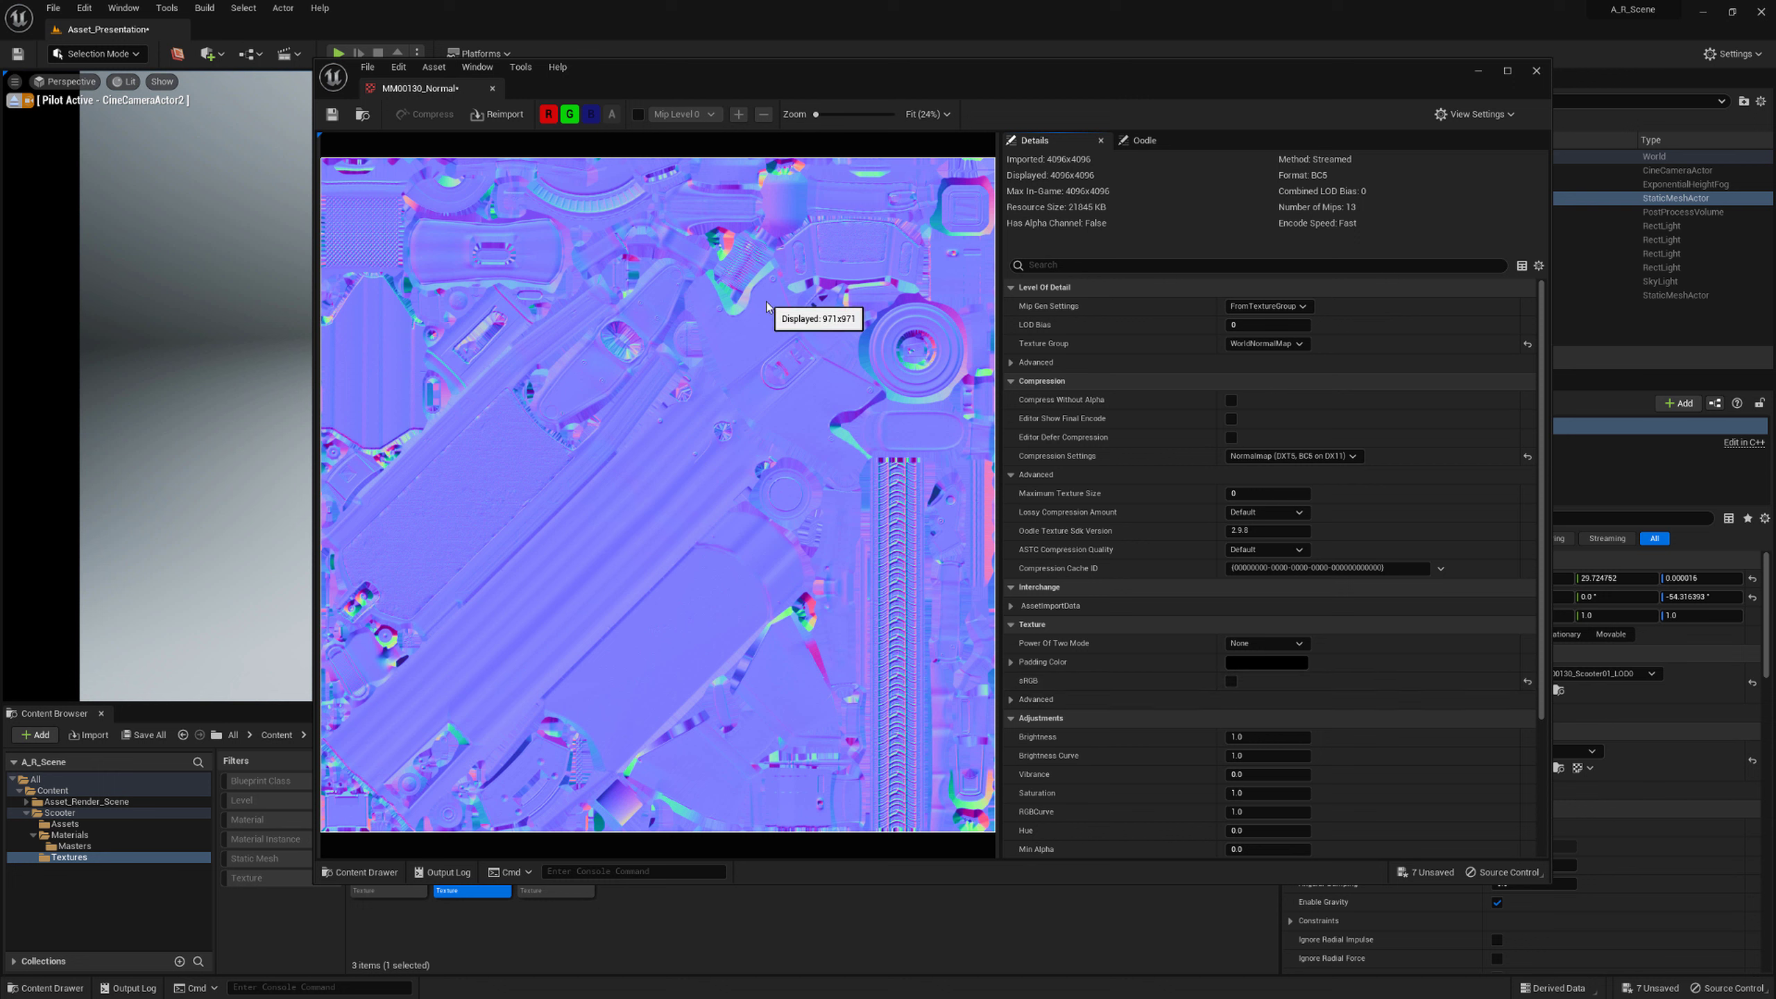
click(1537, 71)
double_click(562, 817)
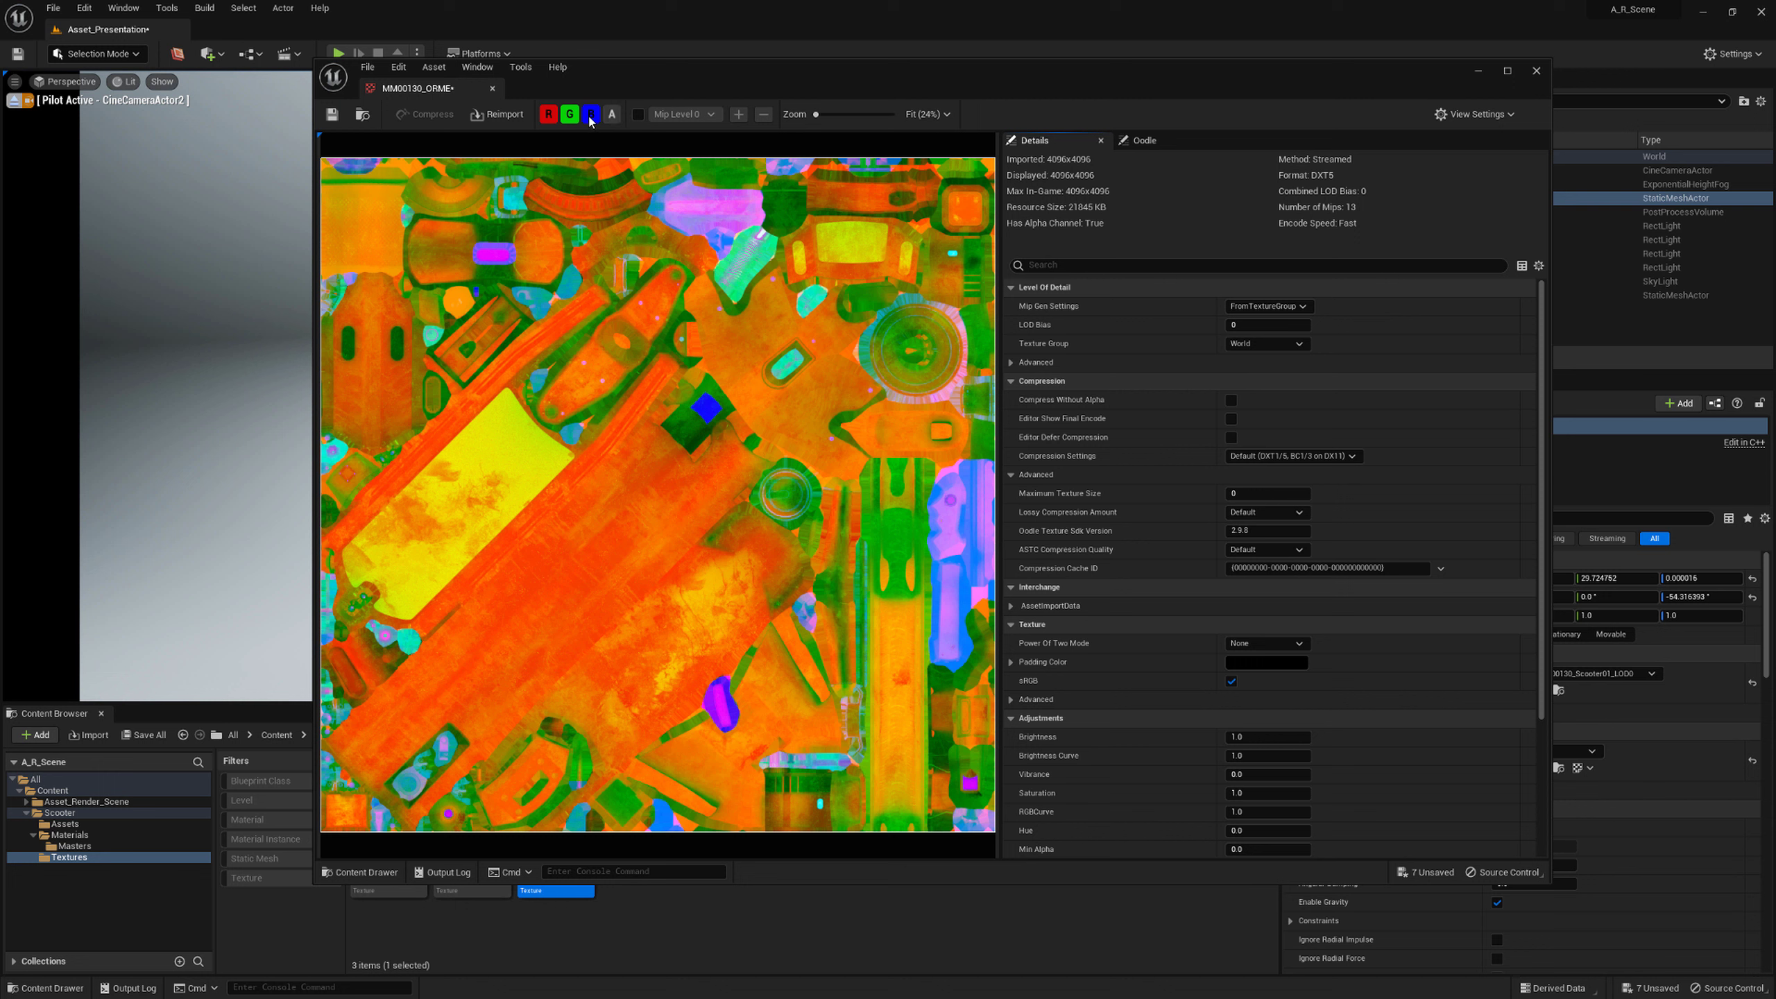
Isolate the ORME texture's red, blue and alpha channels one at a time
click(589, 114)
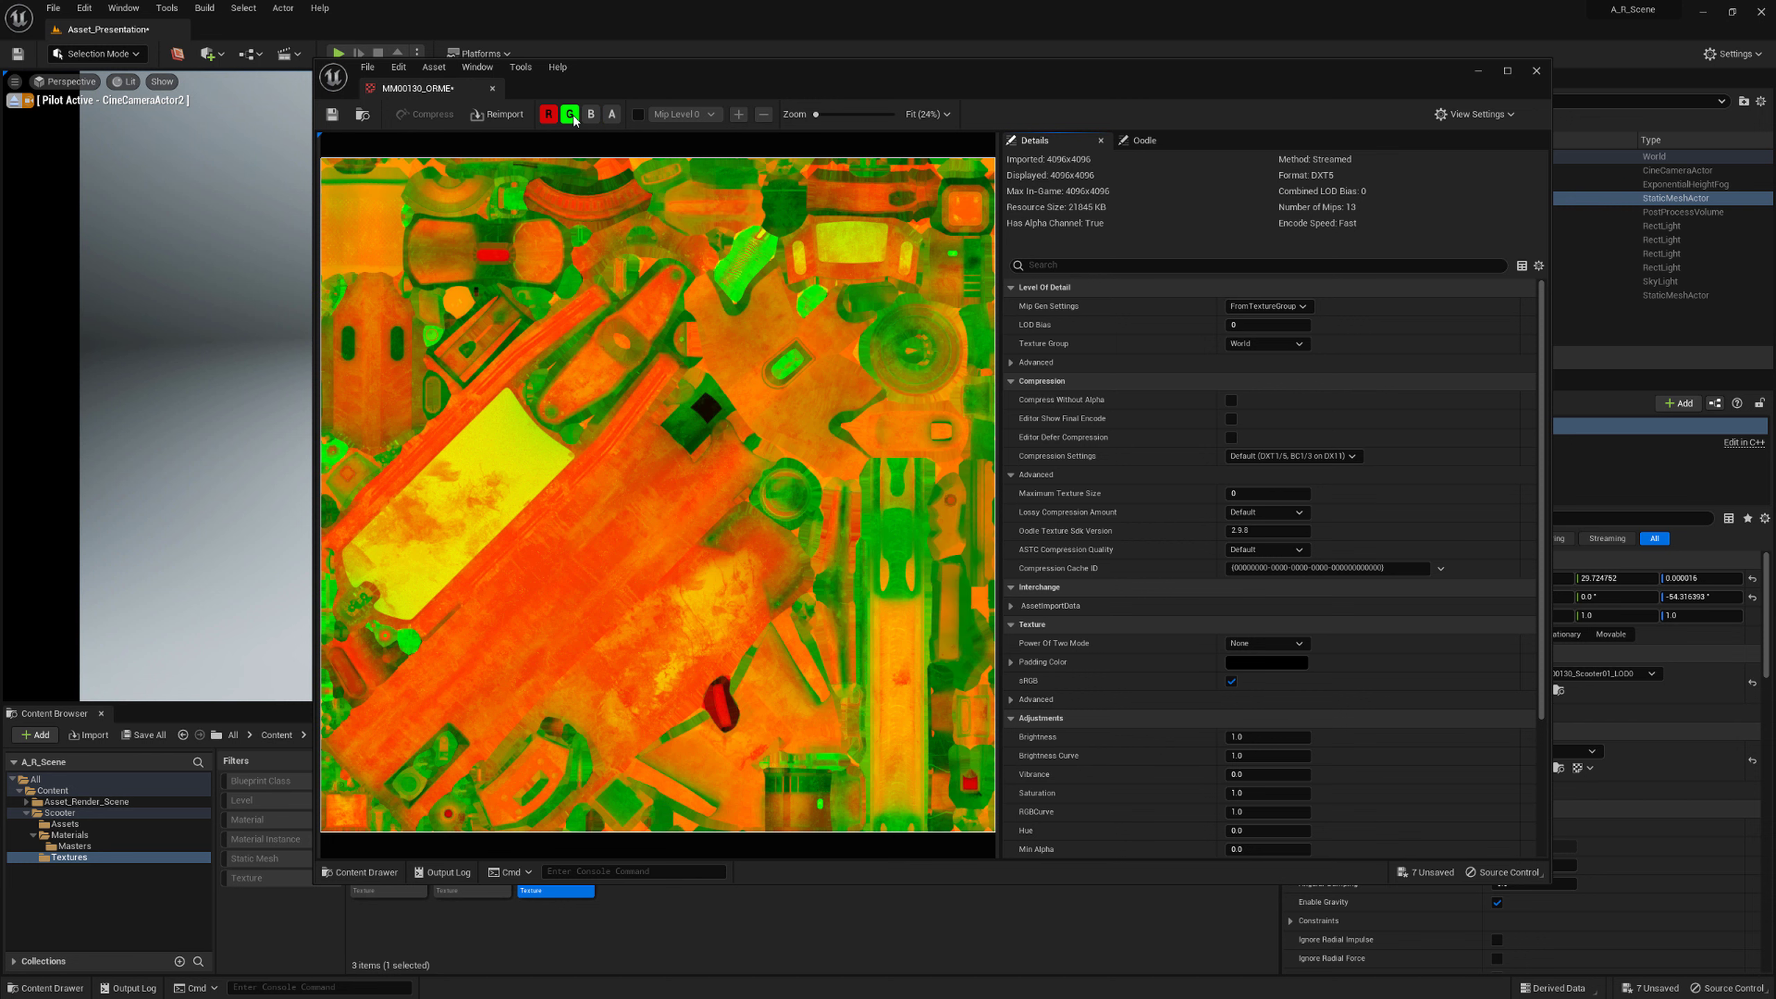
double_click(549, 115)
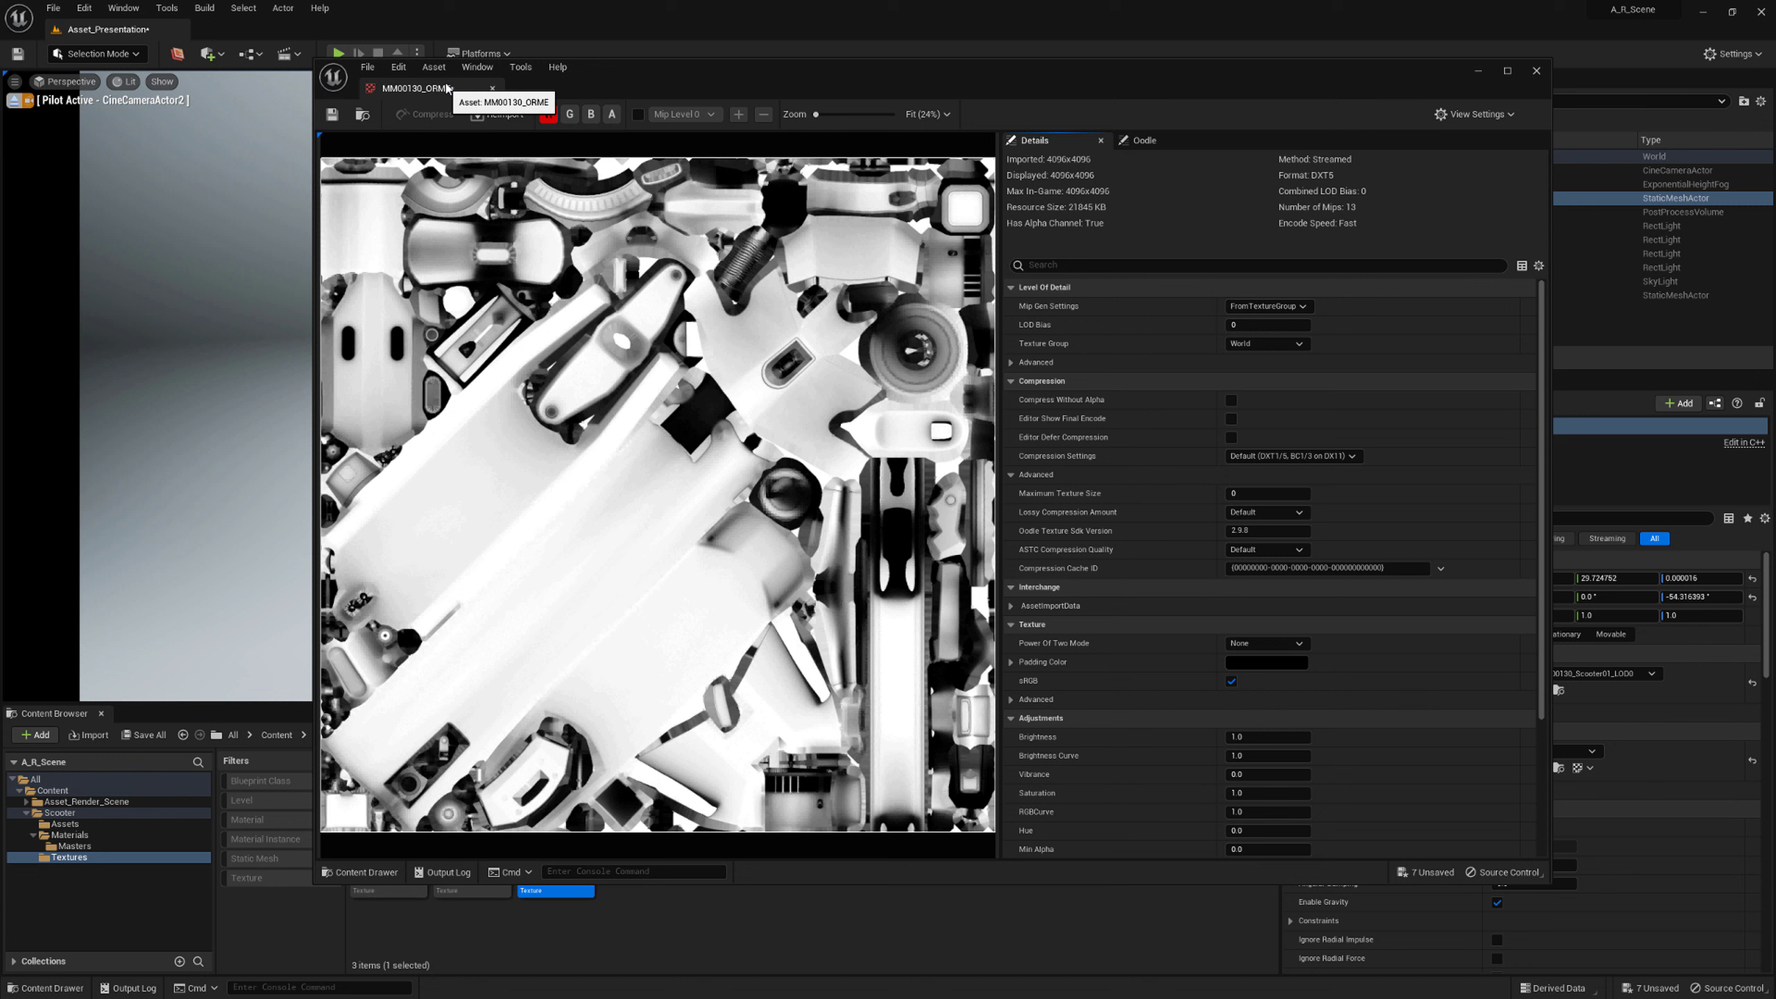
click(548, 114)
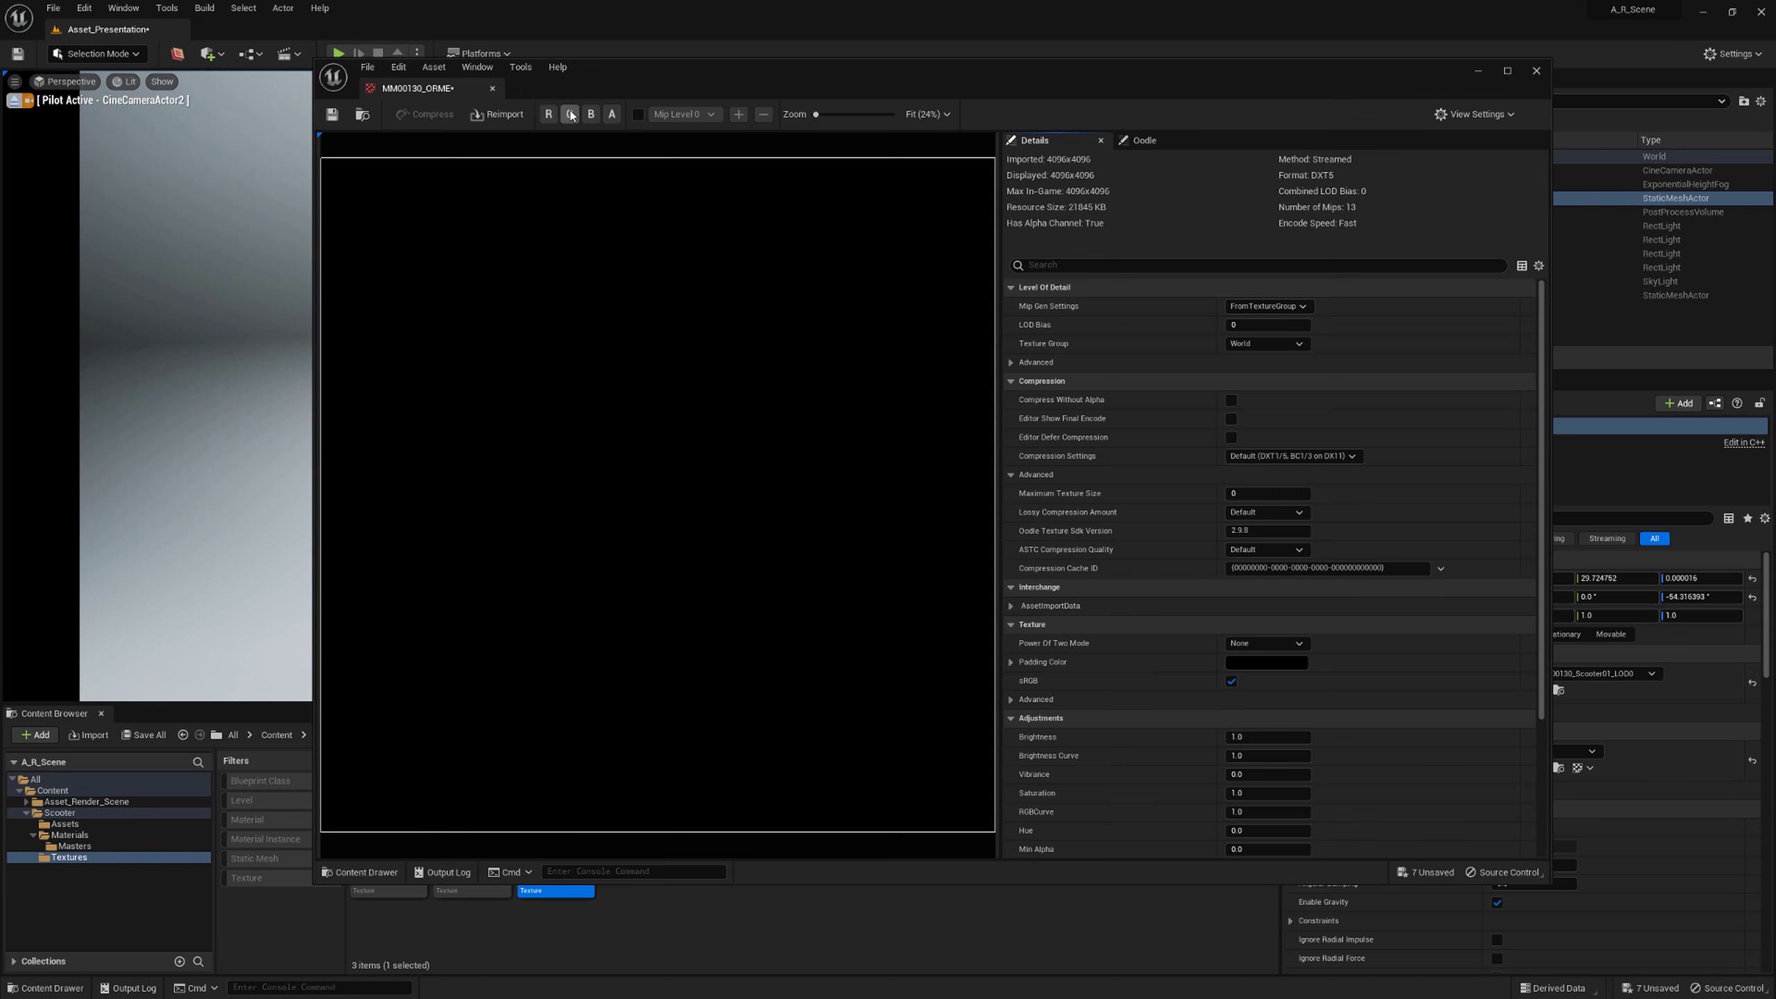
click(570, 116)
click(575, 116)
double_click(589, 116)
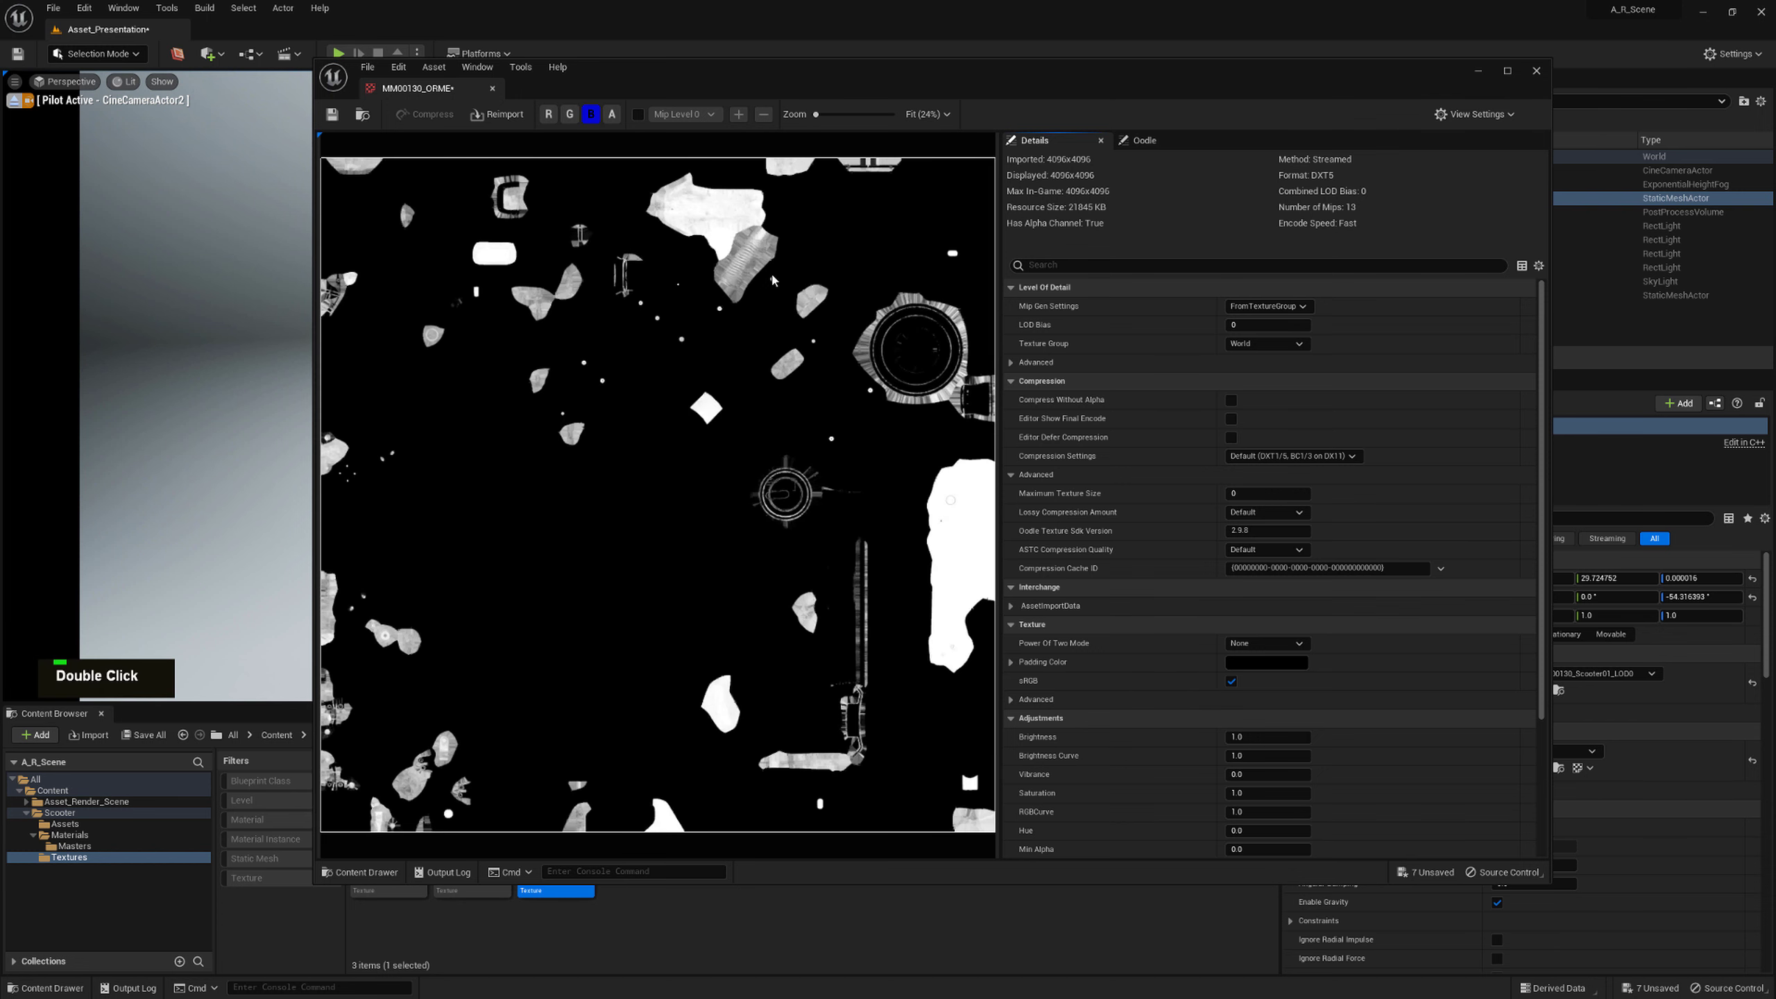
double_click(612, 113)
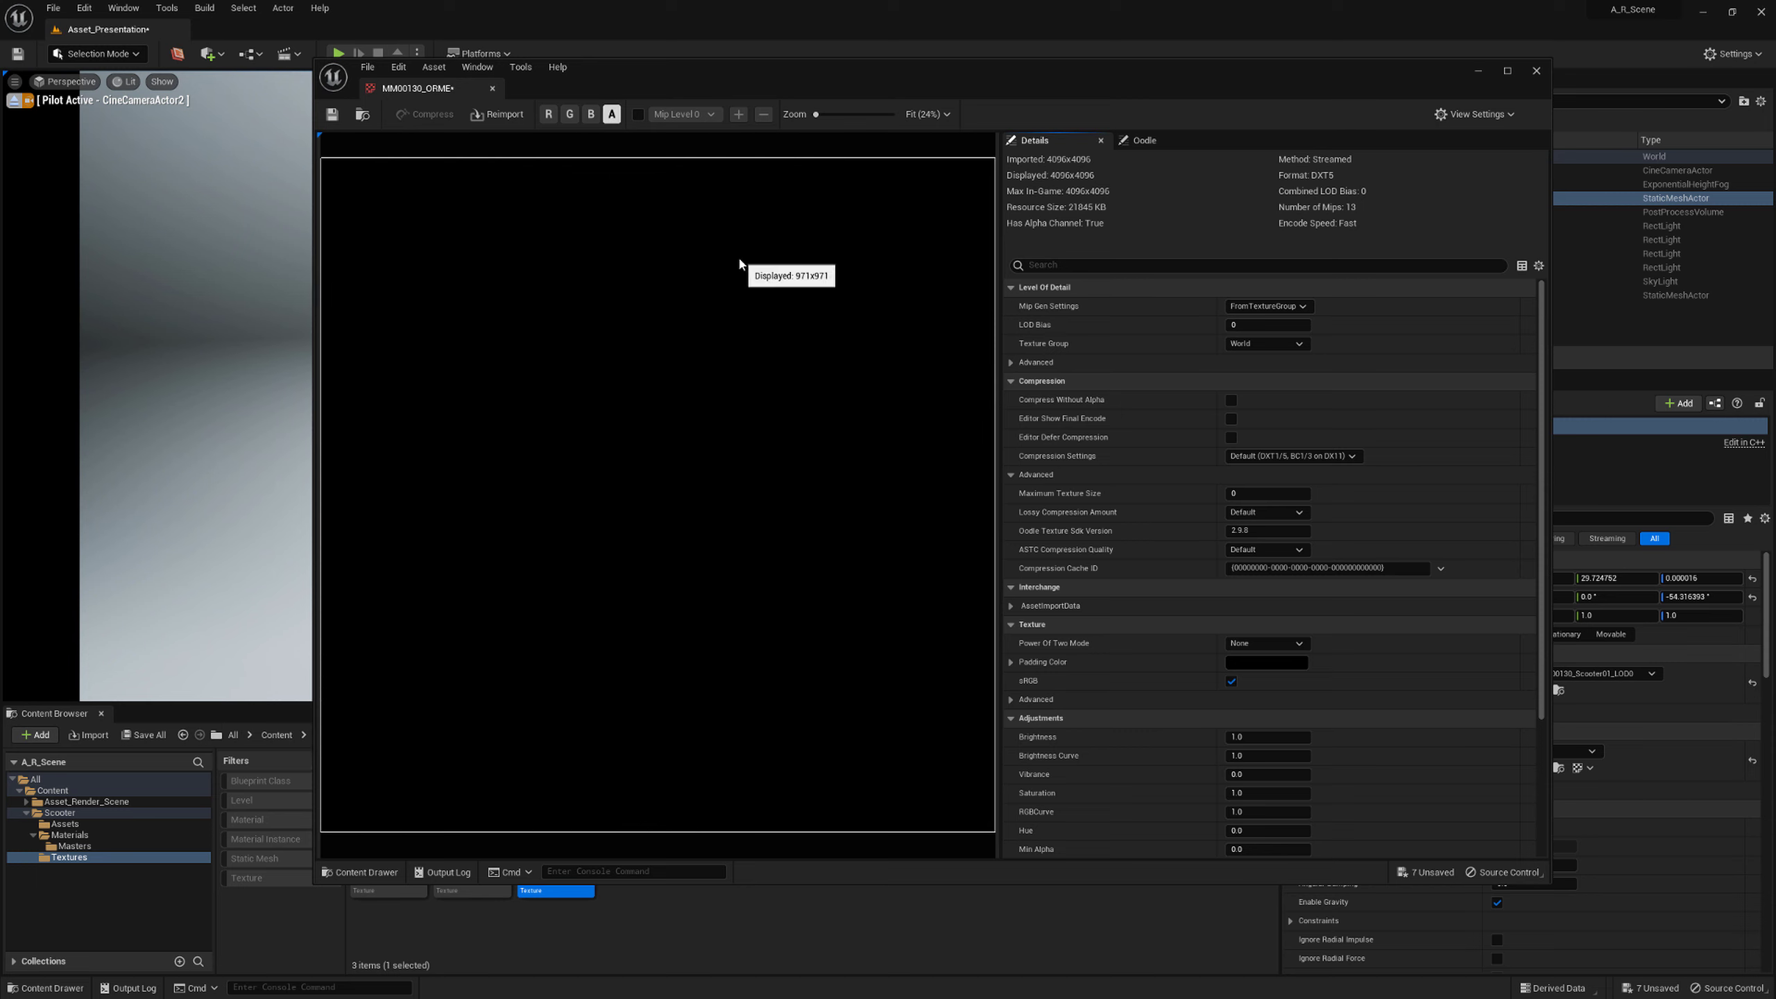
double_click(590, 116)
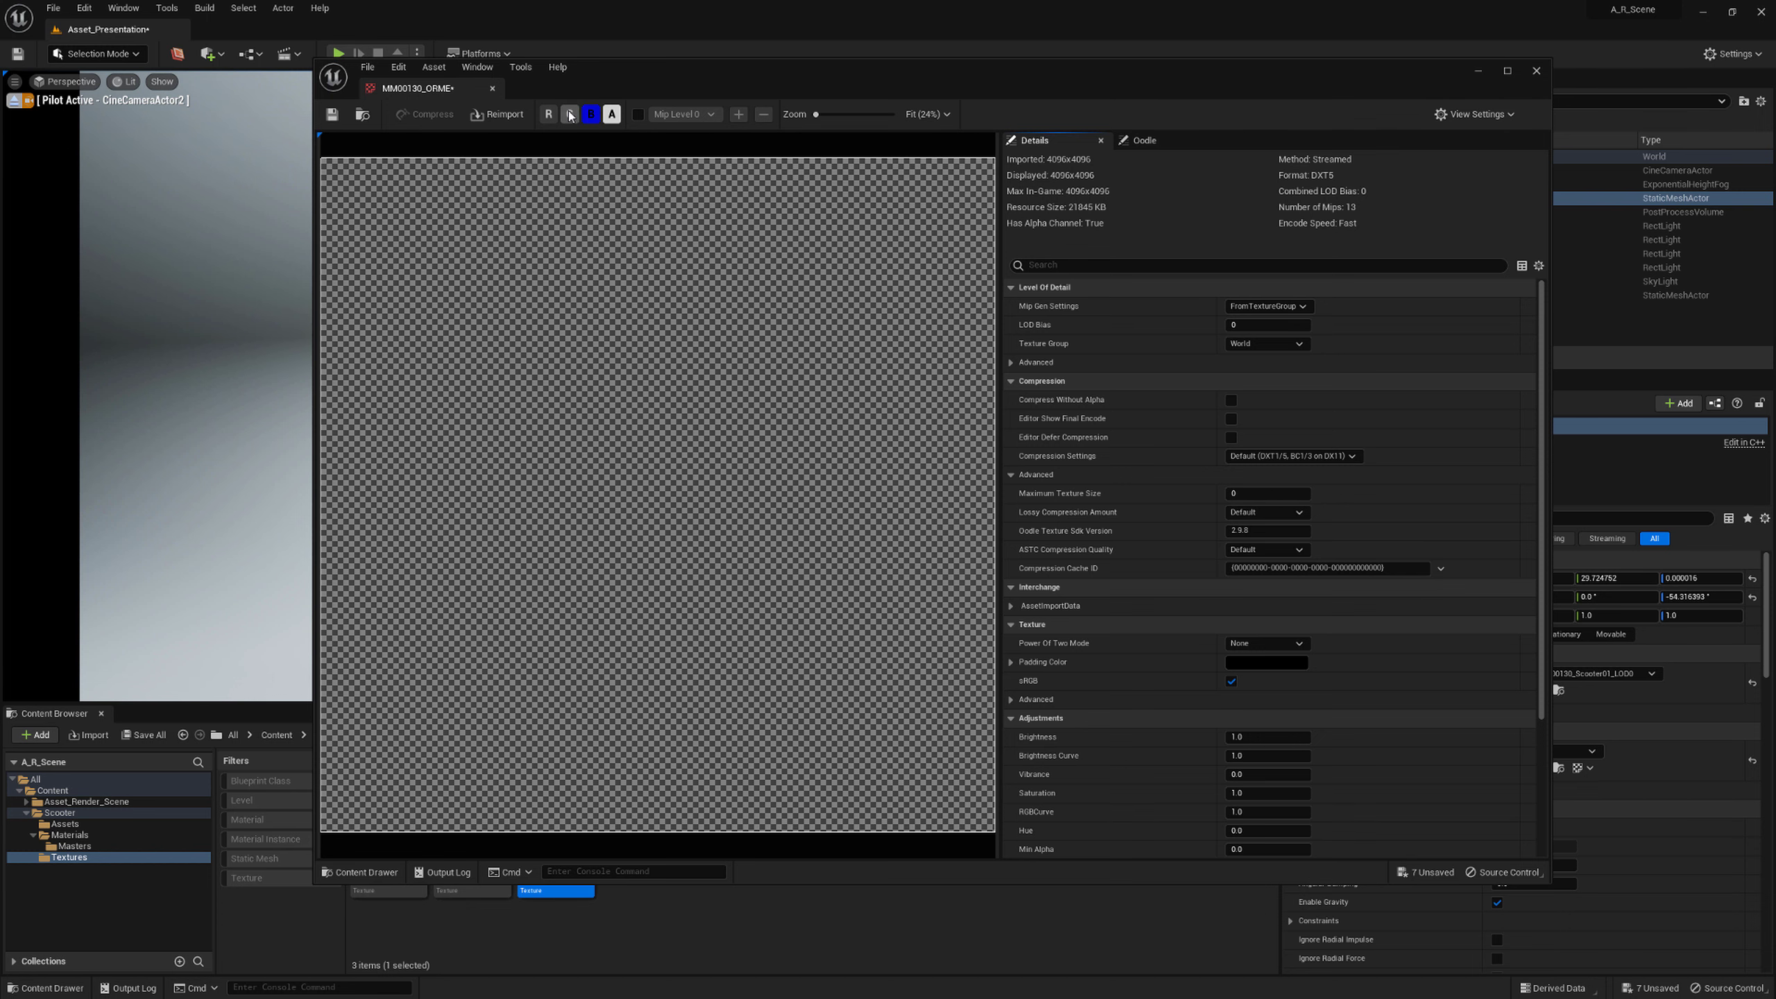
double_click(612, 114)
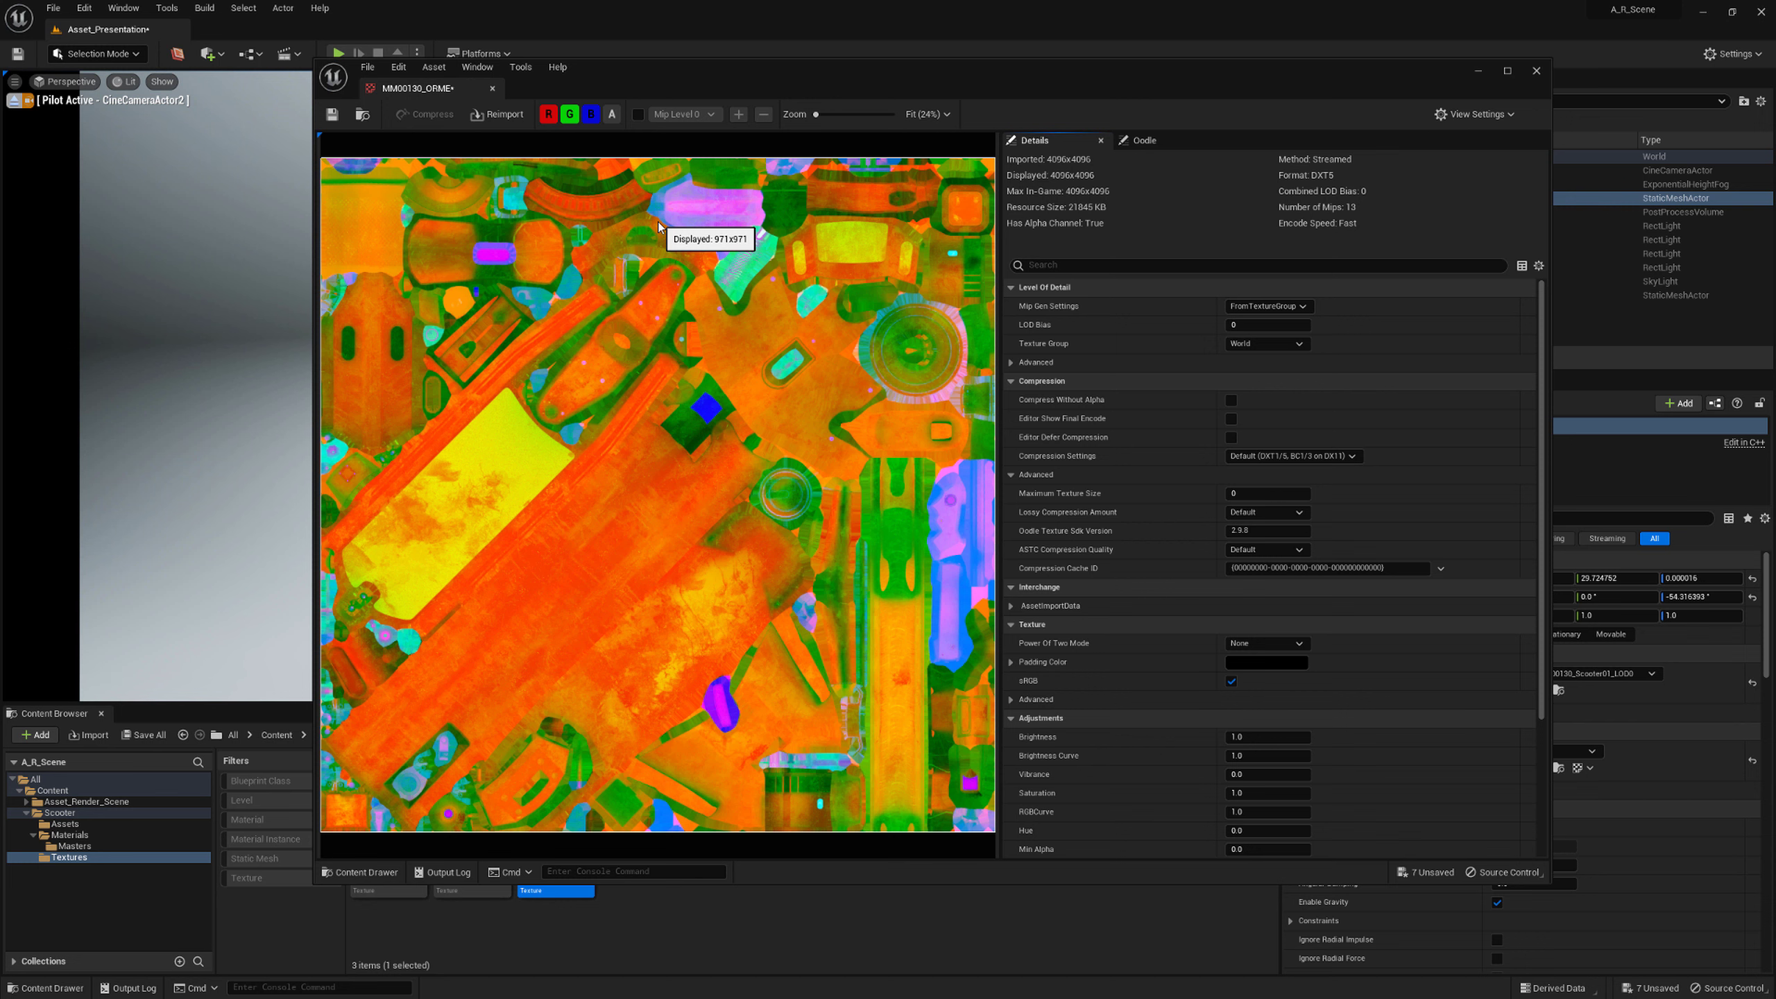
Cycle through the red, green and blue channels individually, then restore full RGB
click(591, 114)
click(570, 113)
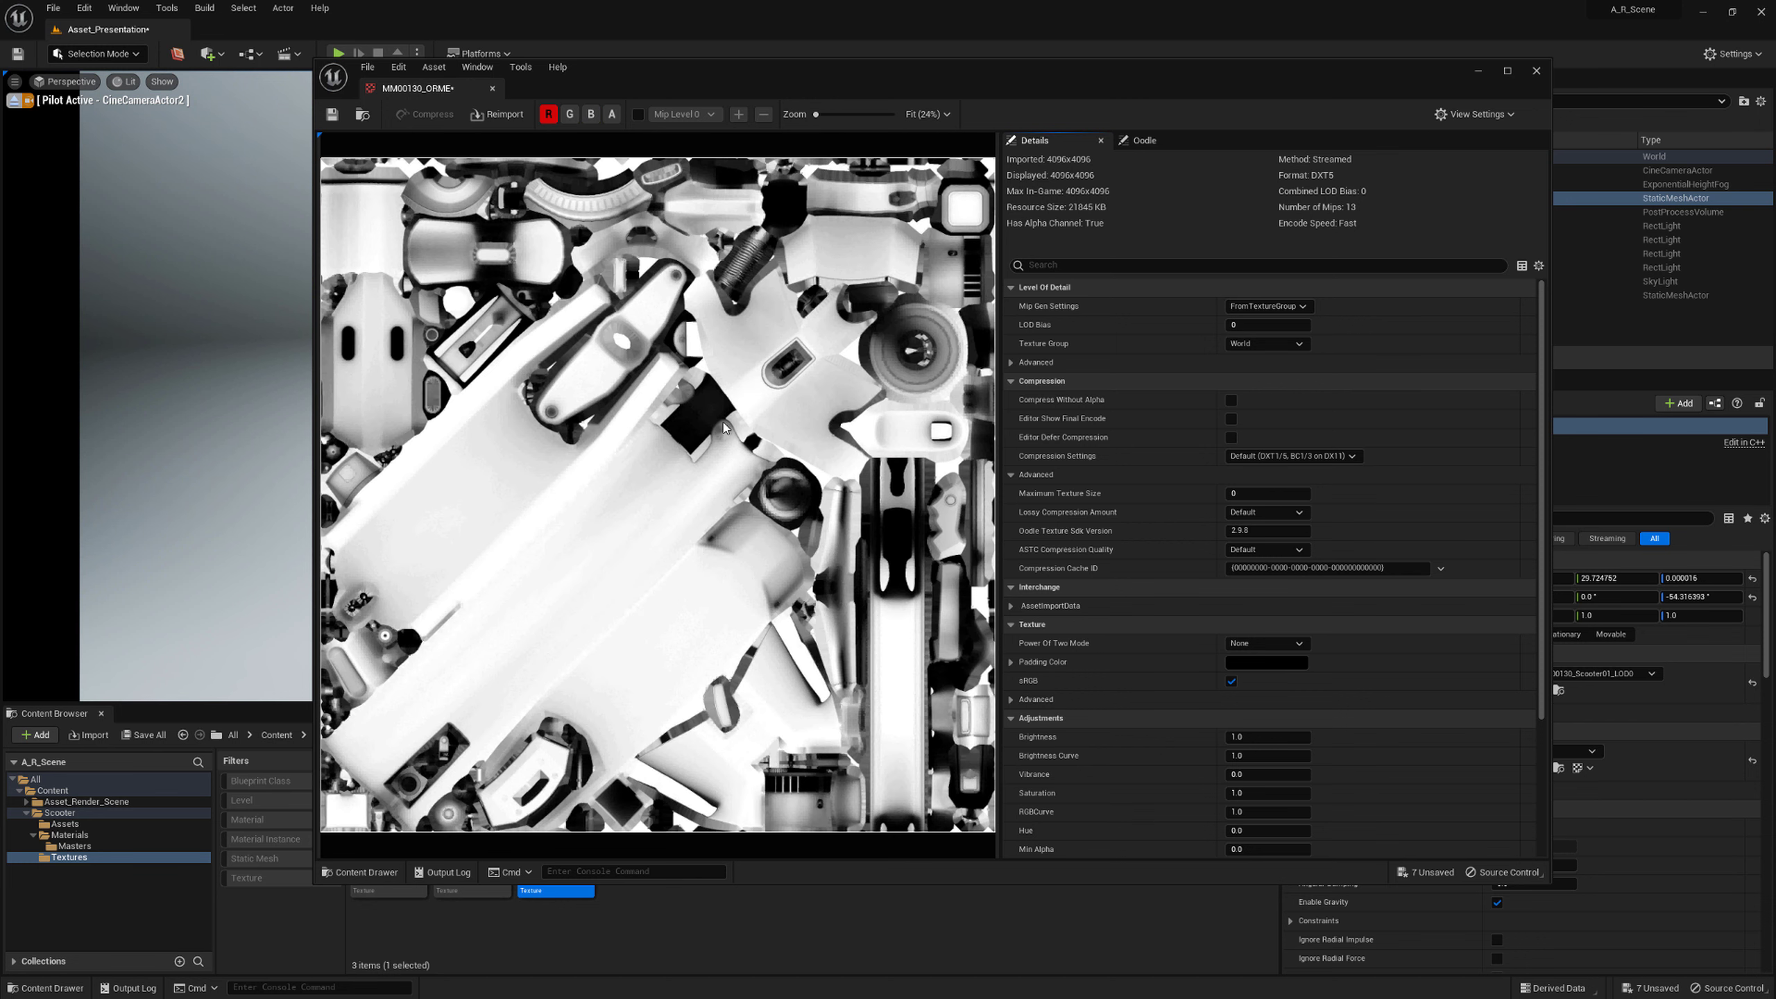
click(549, 115)
click(569, 115)
click(571, 115)
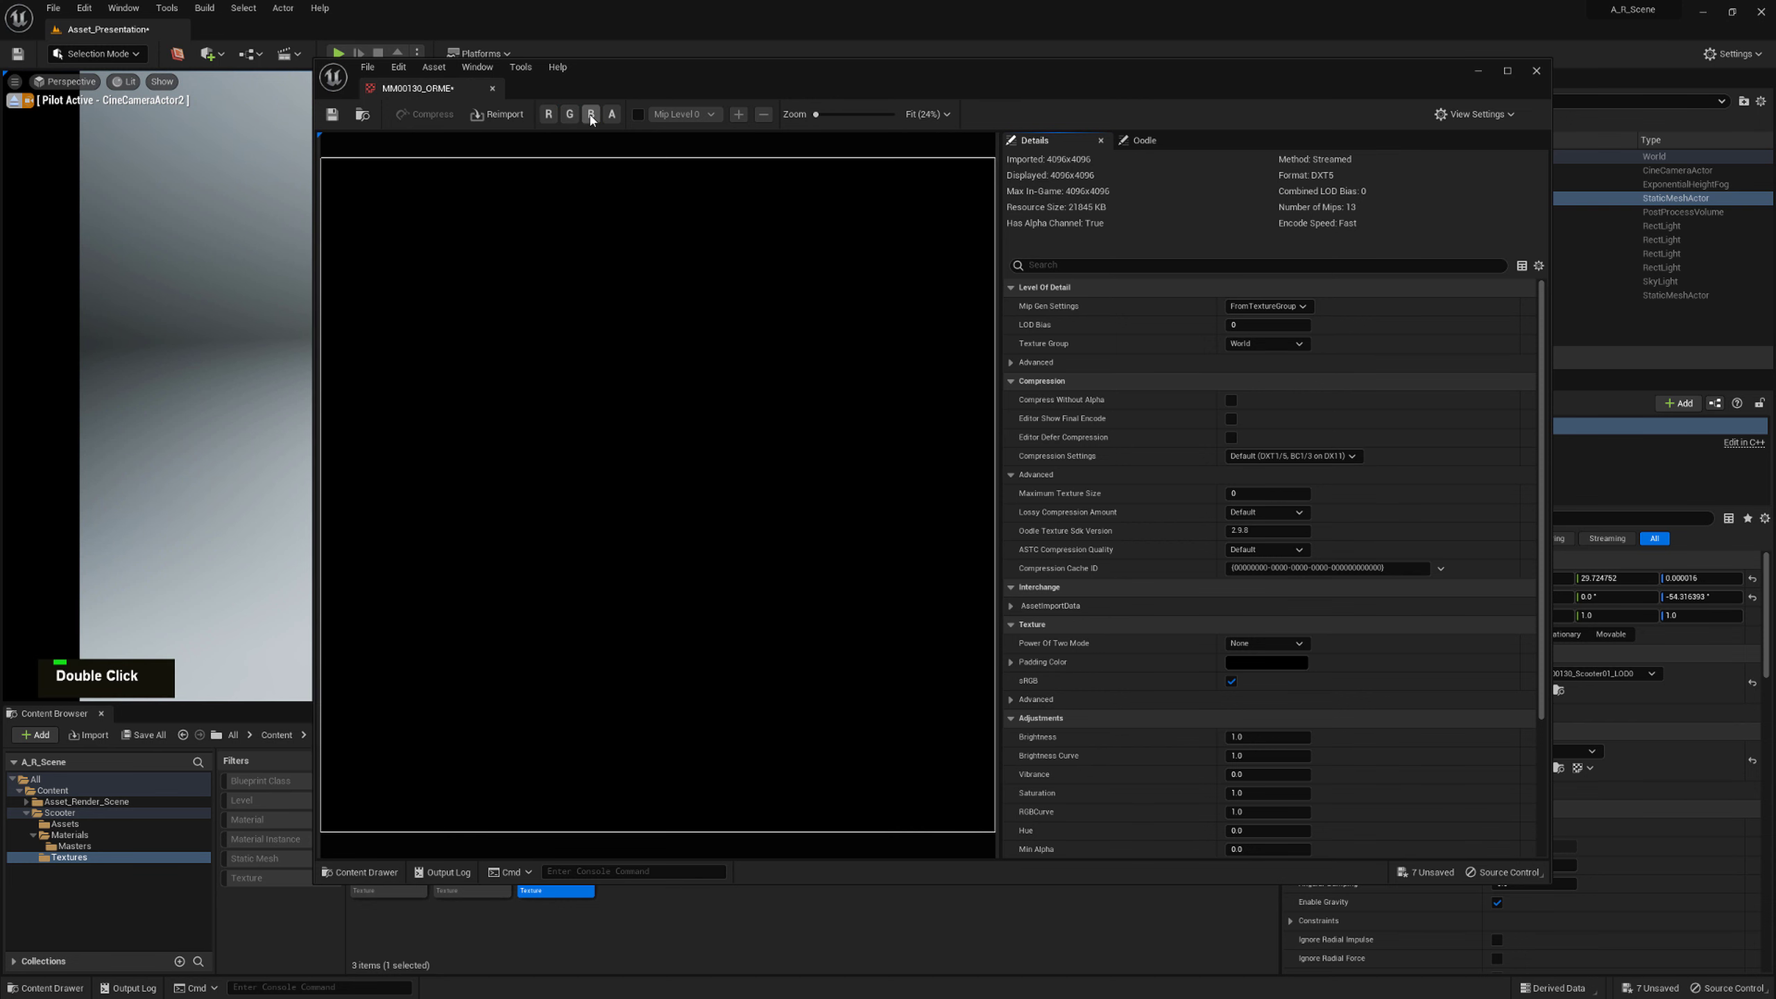
click(593, 120)
click(593, 118)
click(549, 116)
click(571, 118)
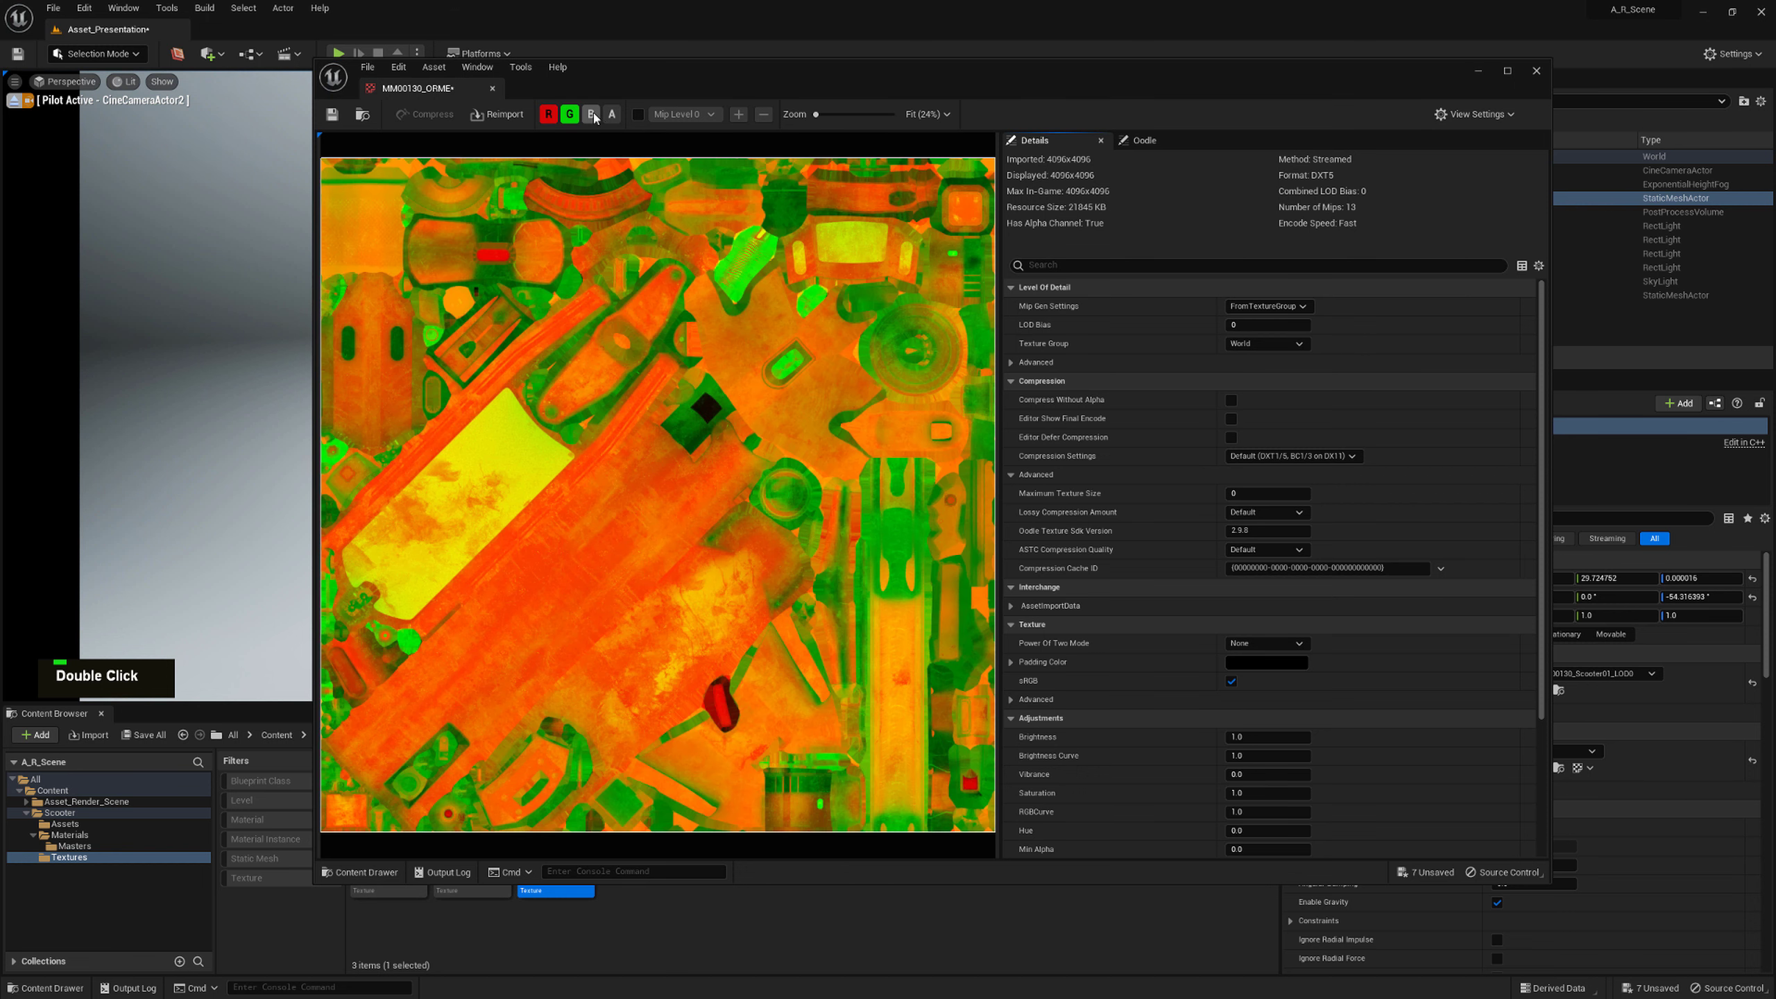
click(591, 114)
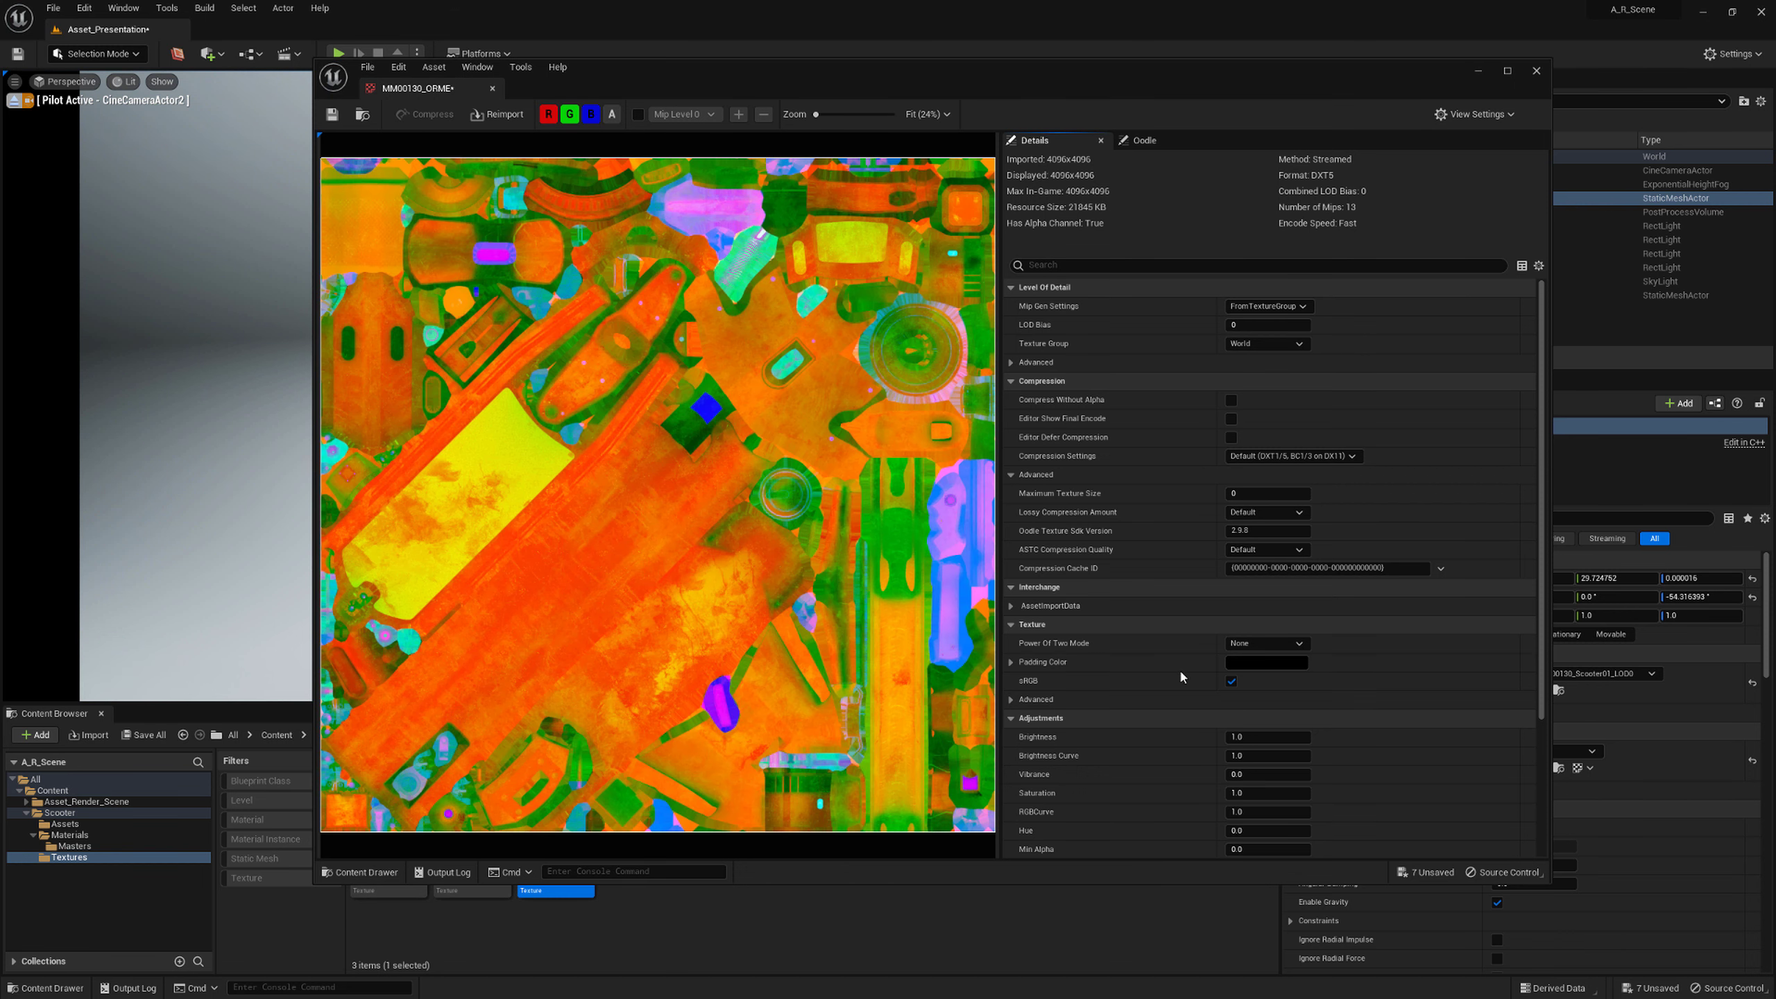
Turn off sRGB, leave Compression Settings at Default, and close the ORME texture
click(1231, 682)
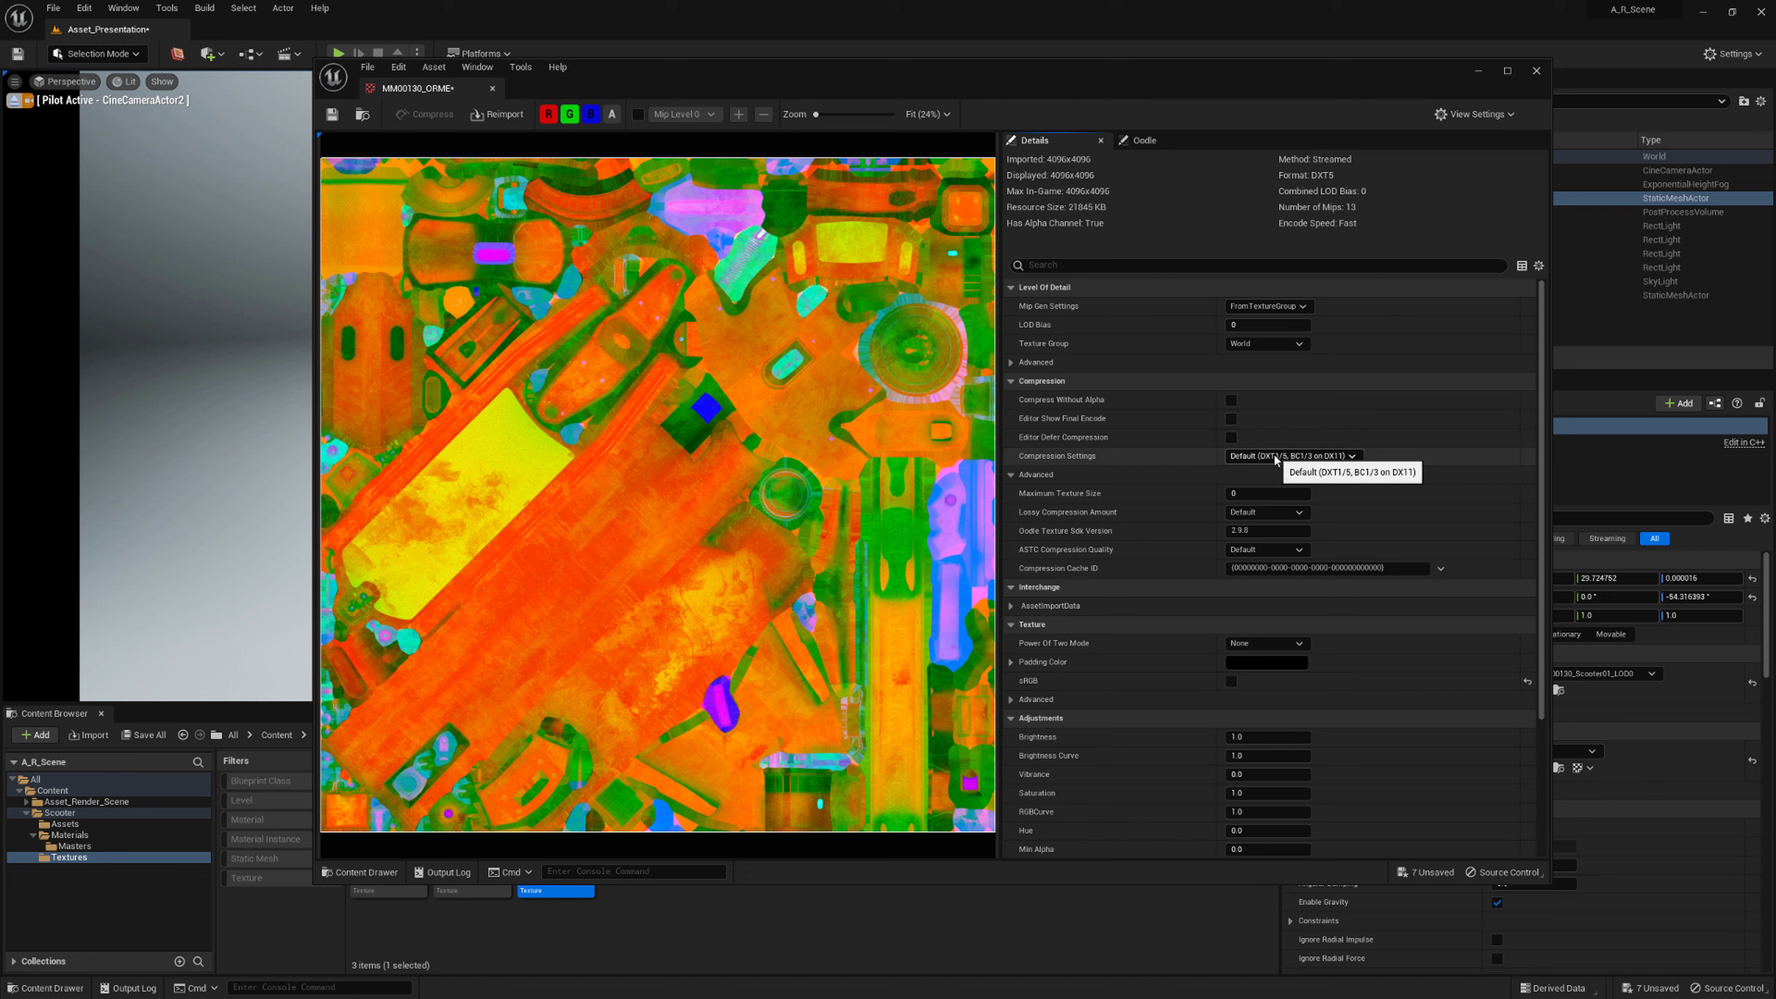
click(1274, 456)
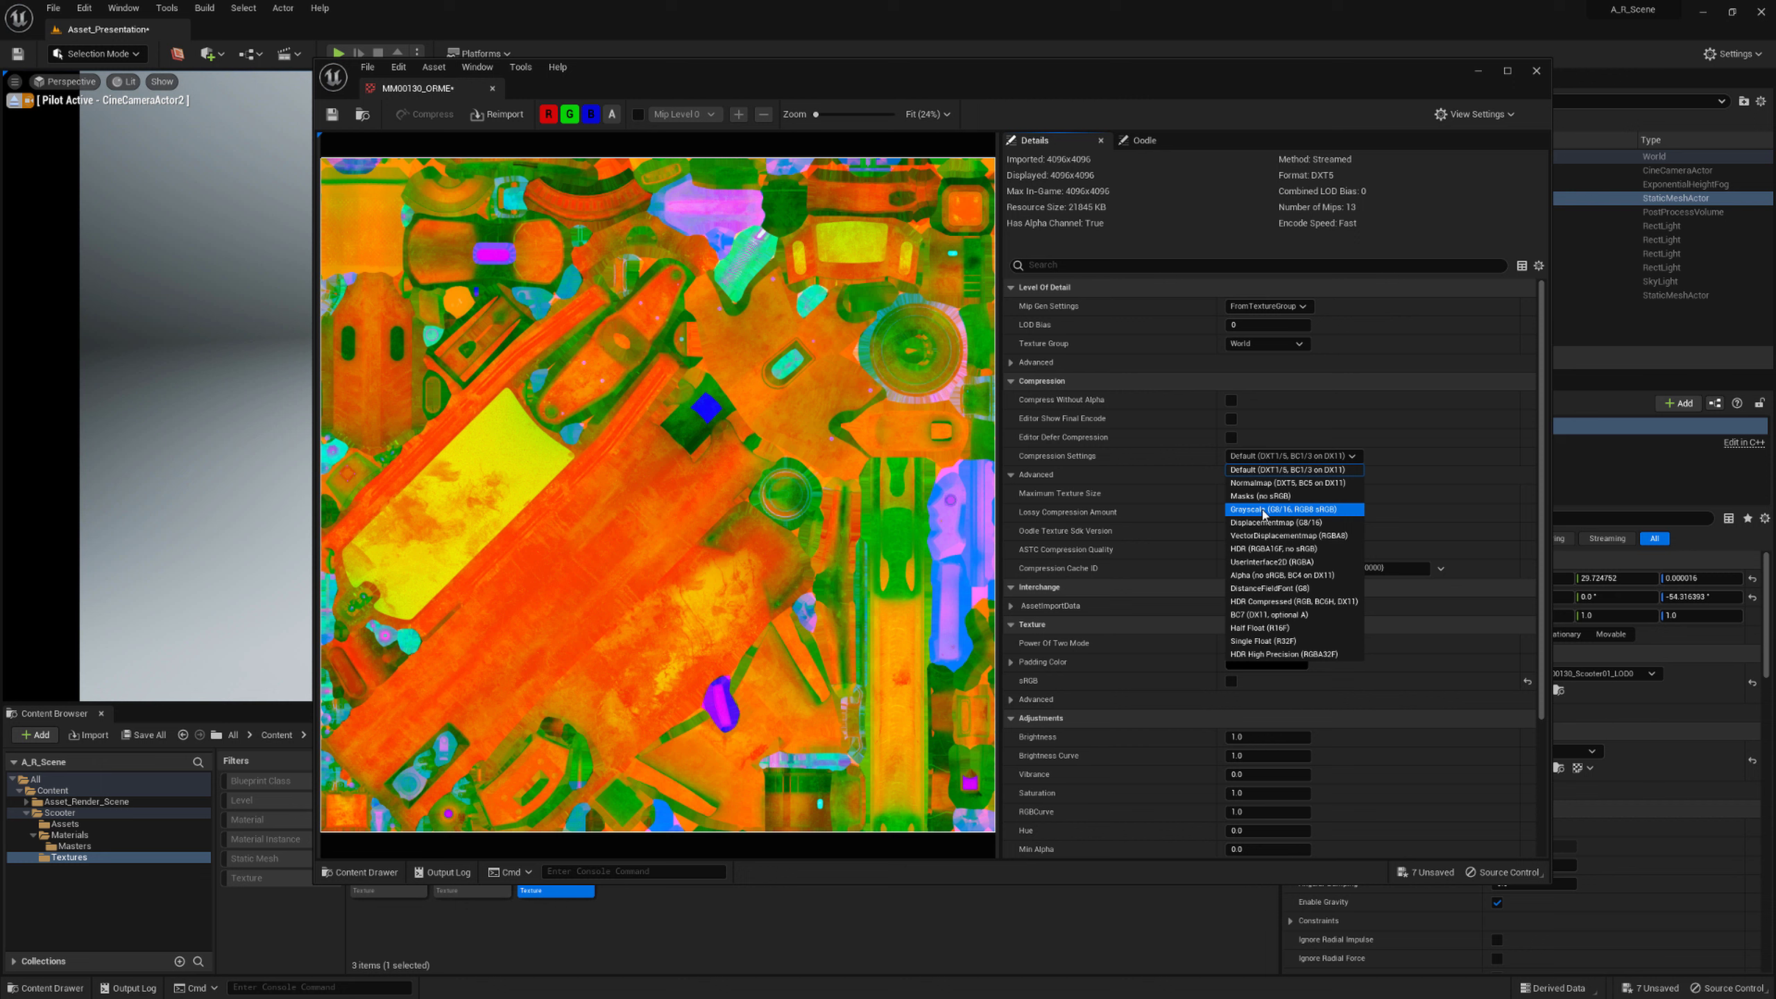
click(1167, 457)
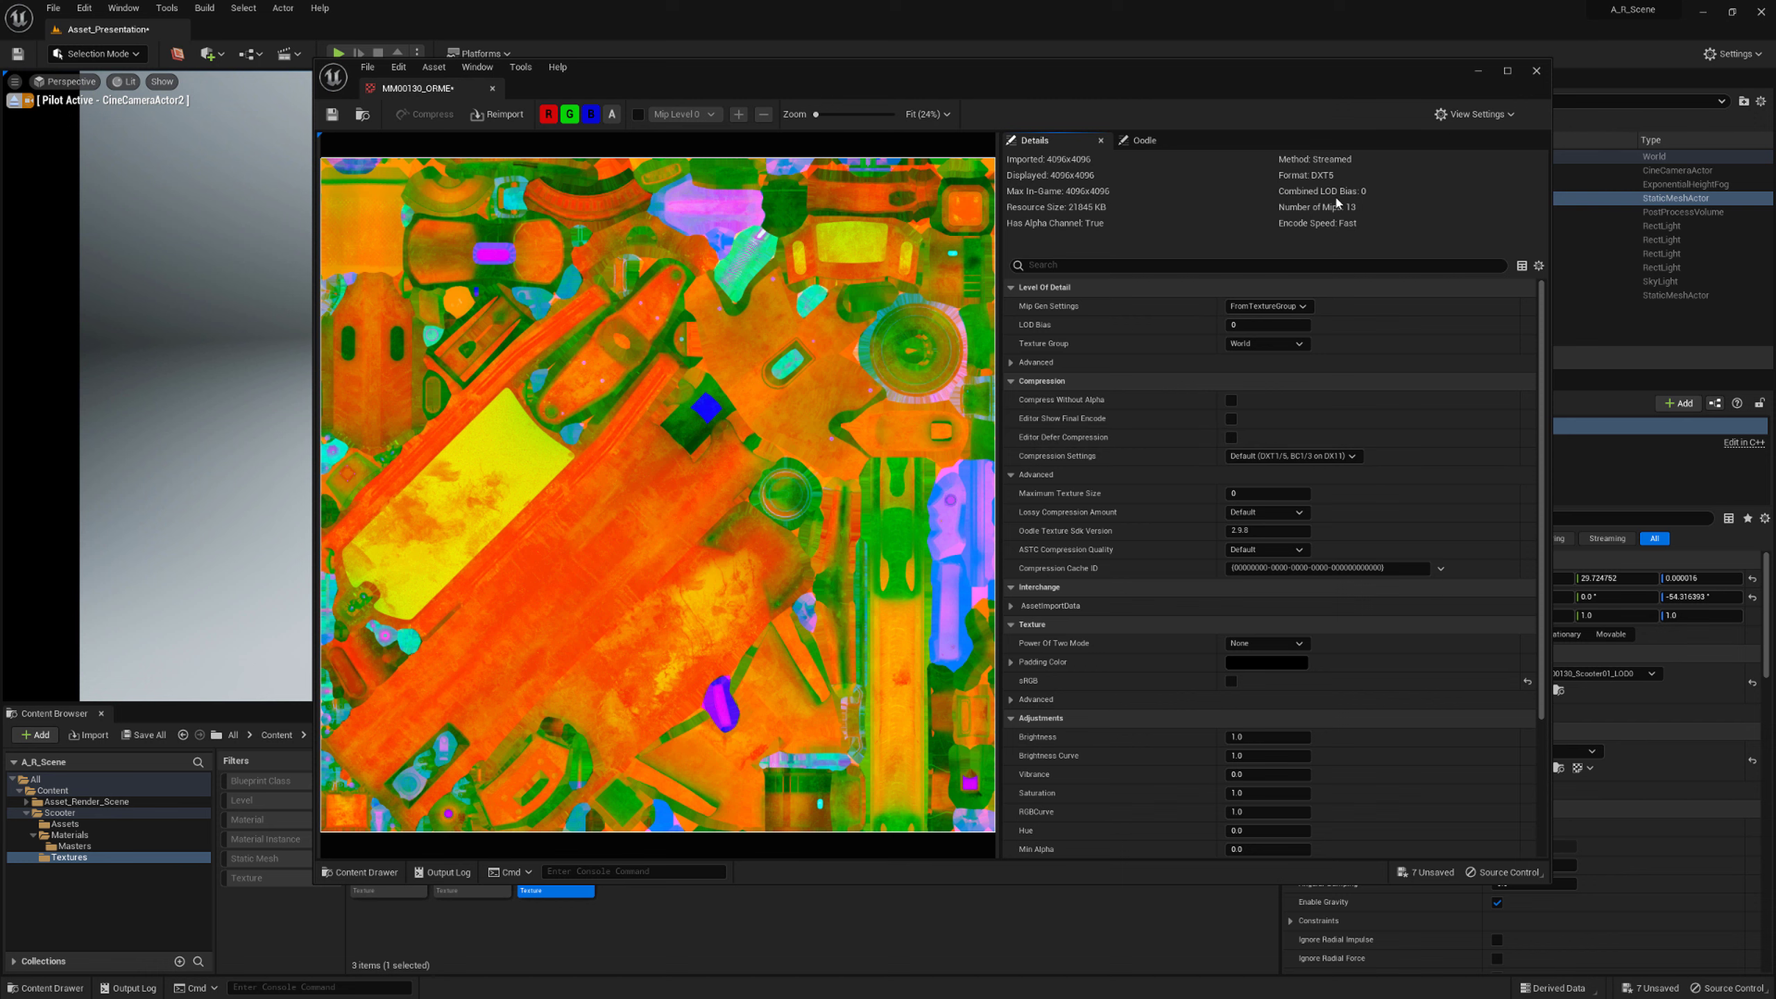
click(1537, 72)
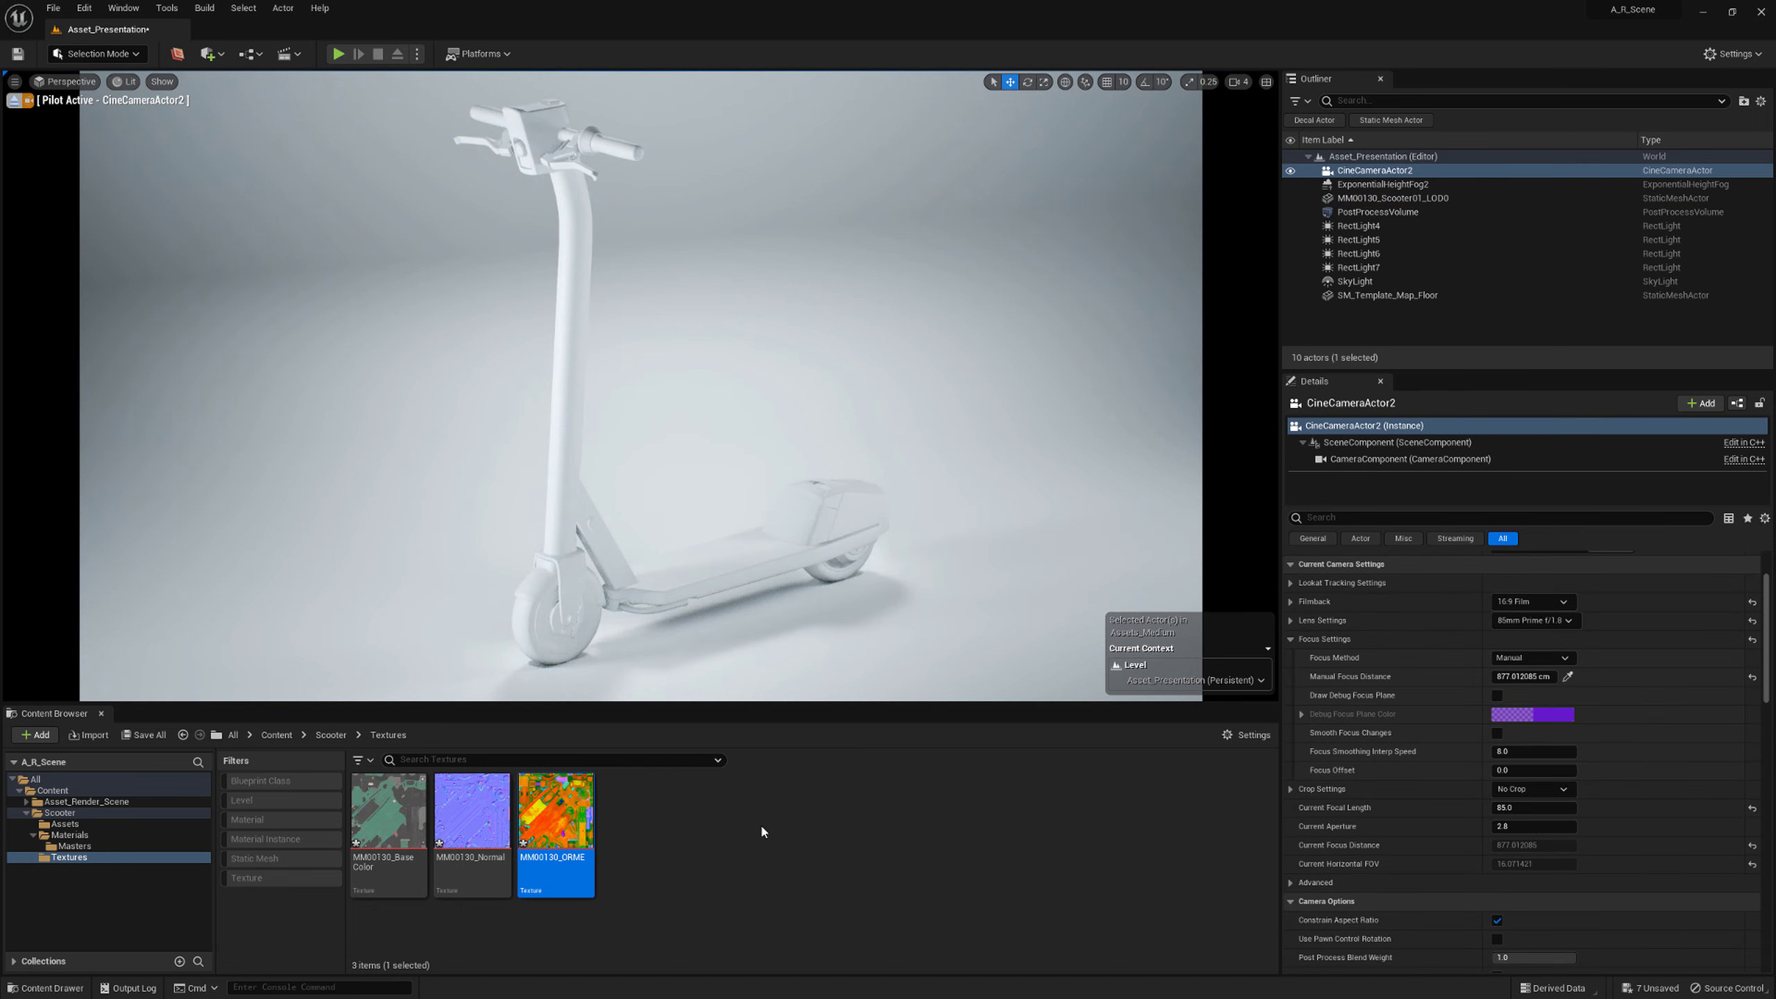
Clear the texture selection and go to the Masters materials folder
click(762, 830)
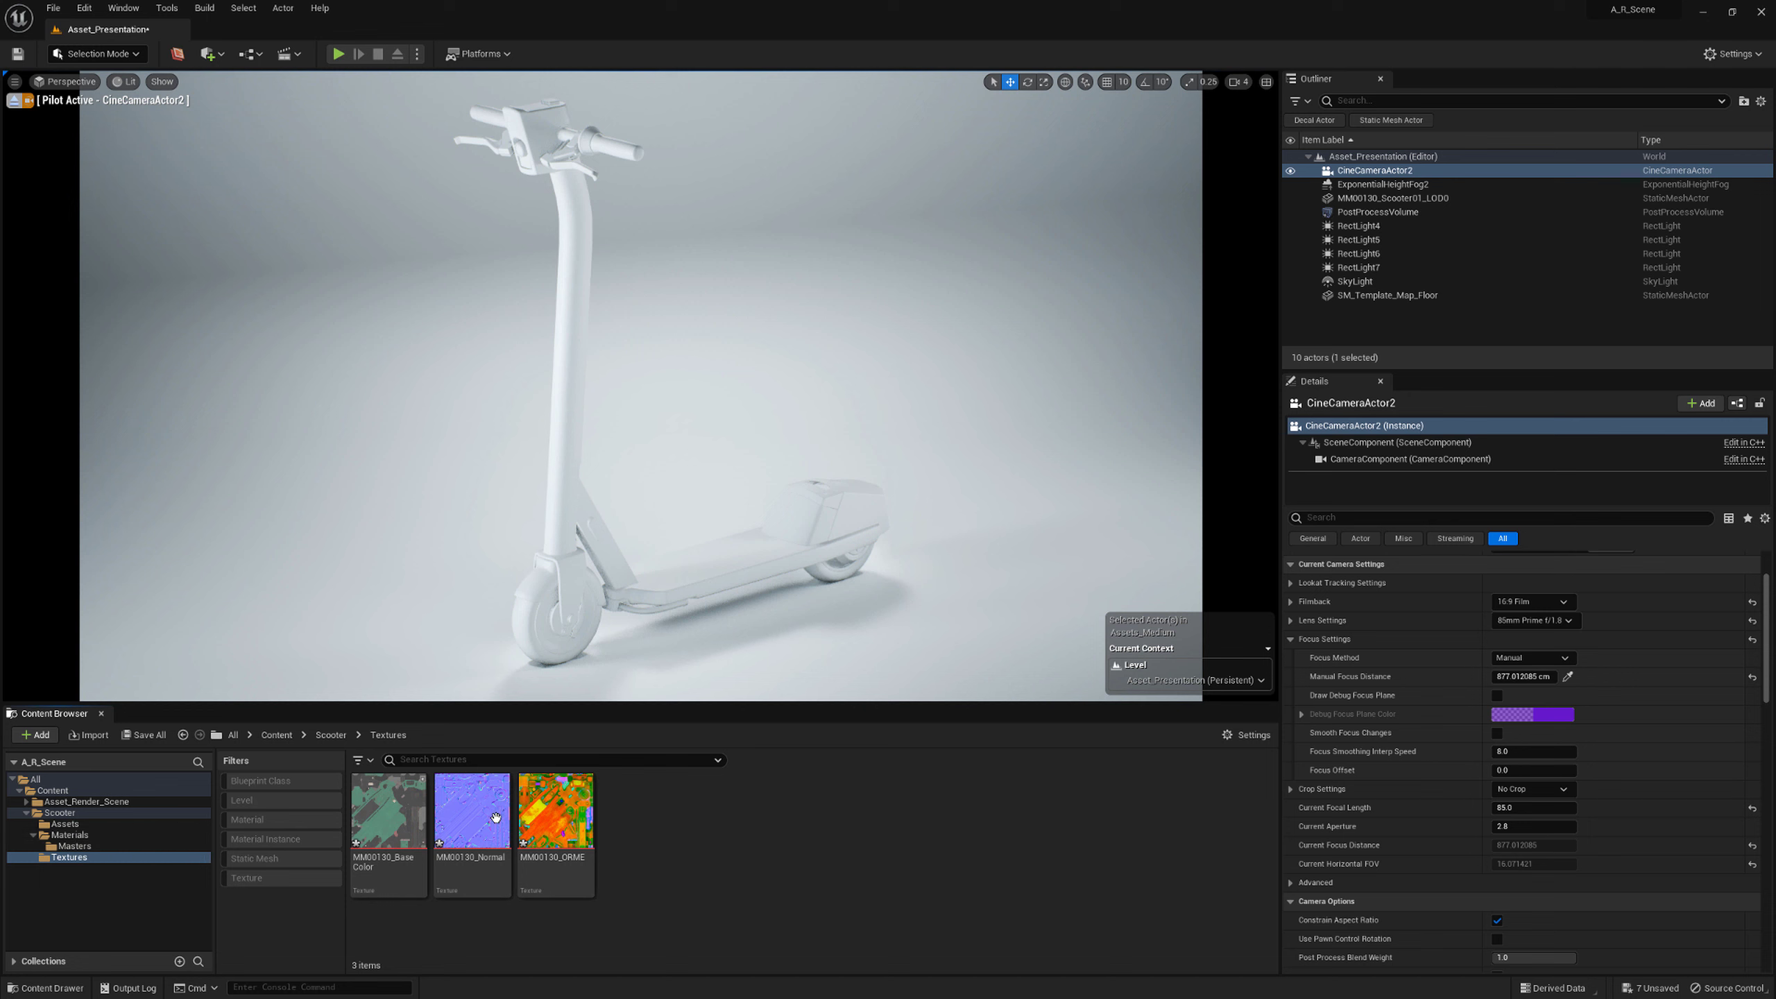
mouse_move(494, 817)
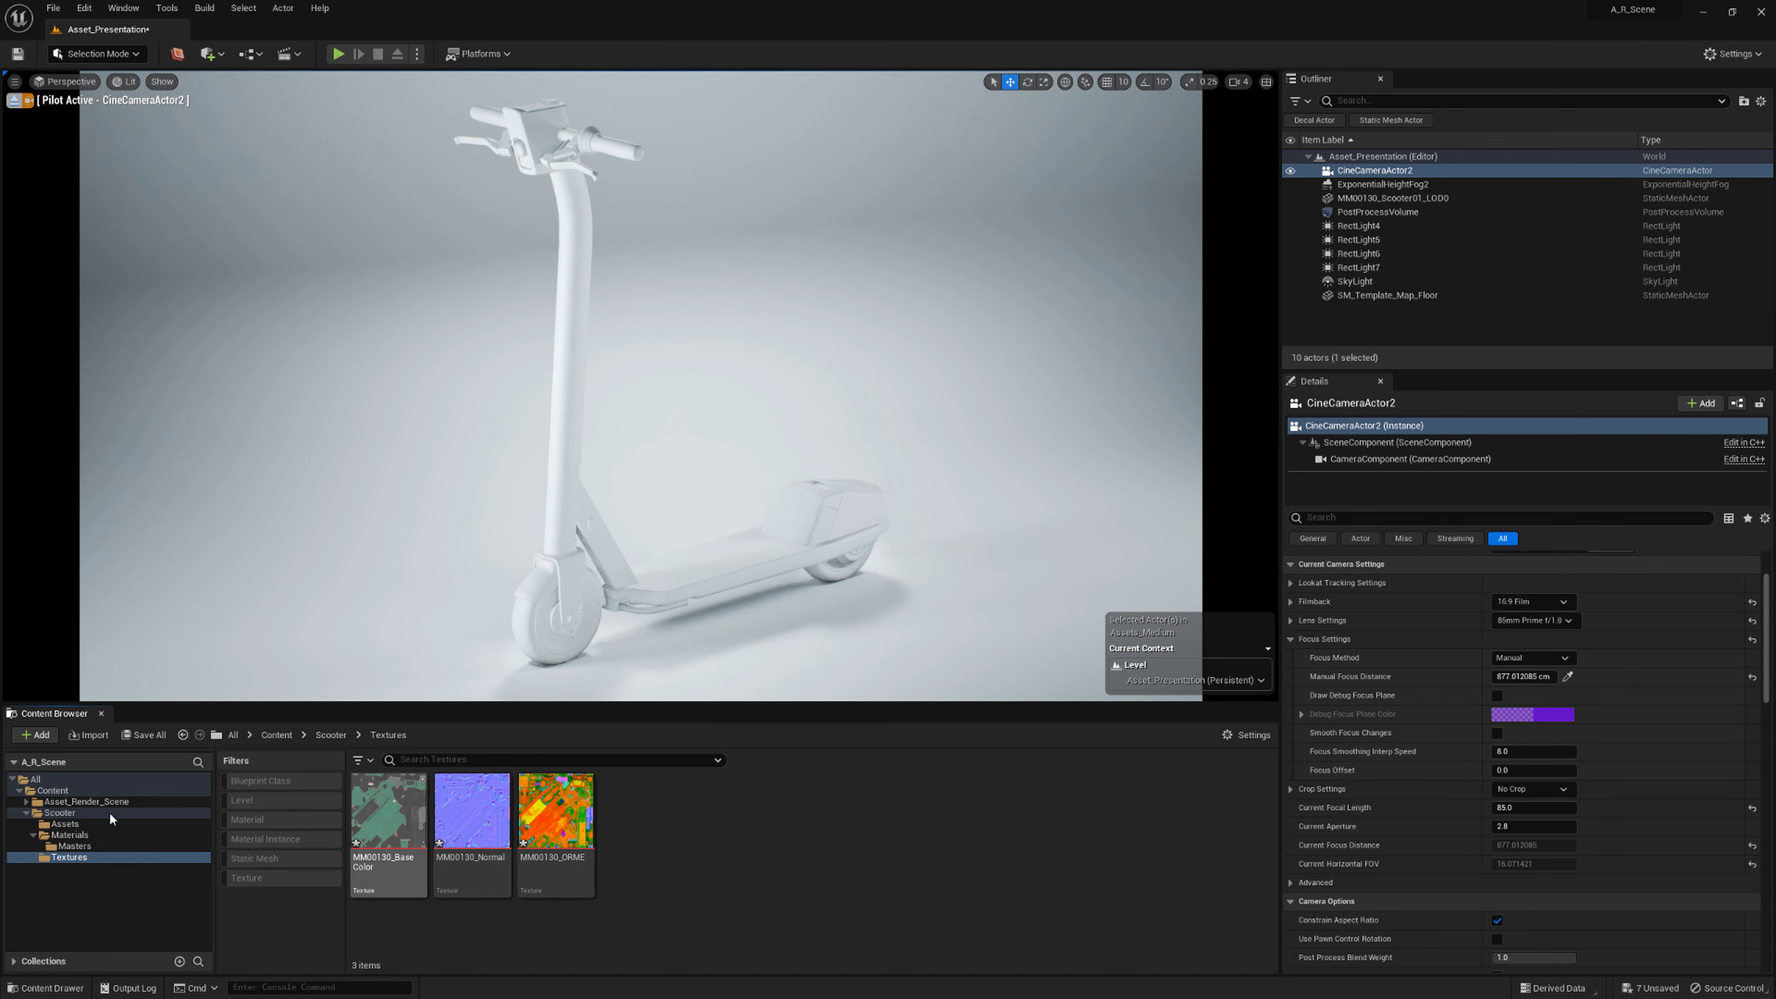
click(69, 847)
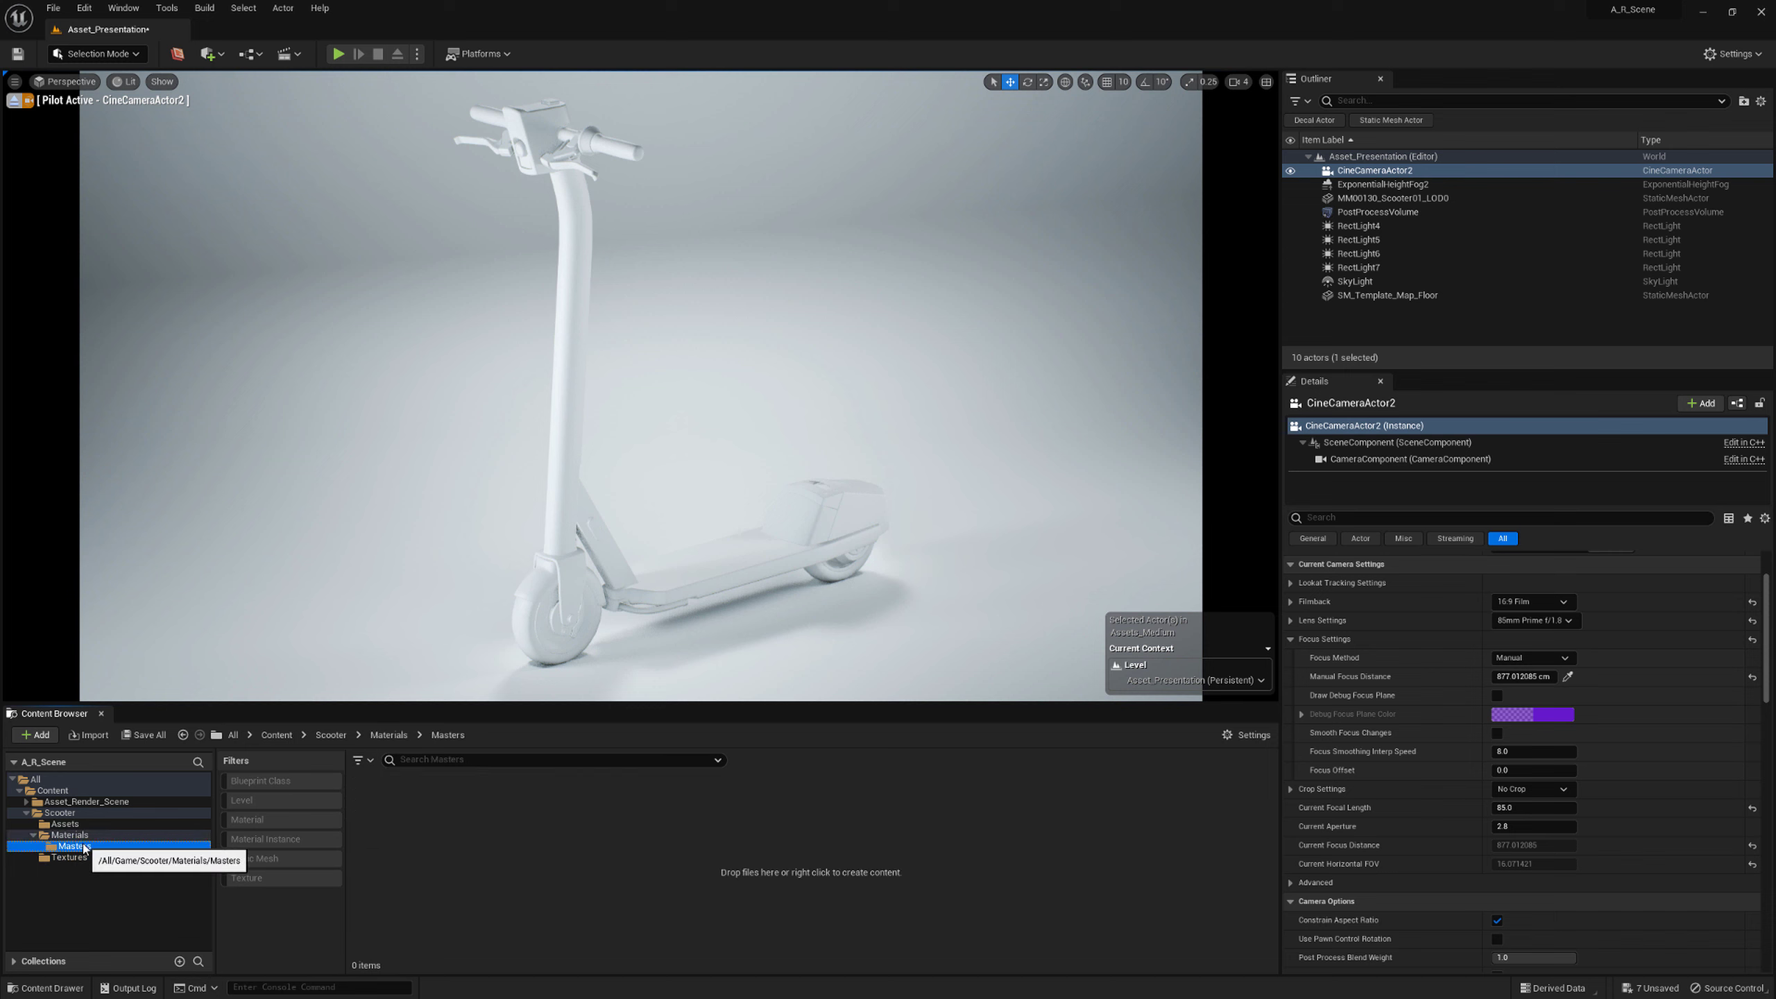
Create a new material there named Asset_Master and open it
right_click(600, 837)
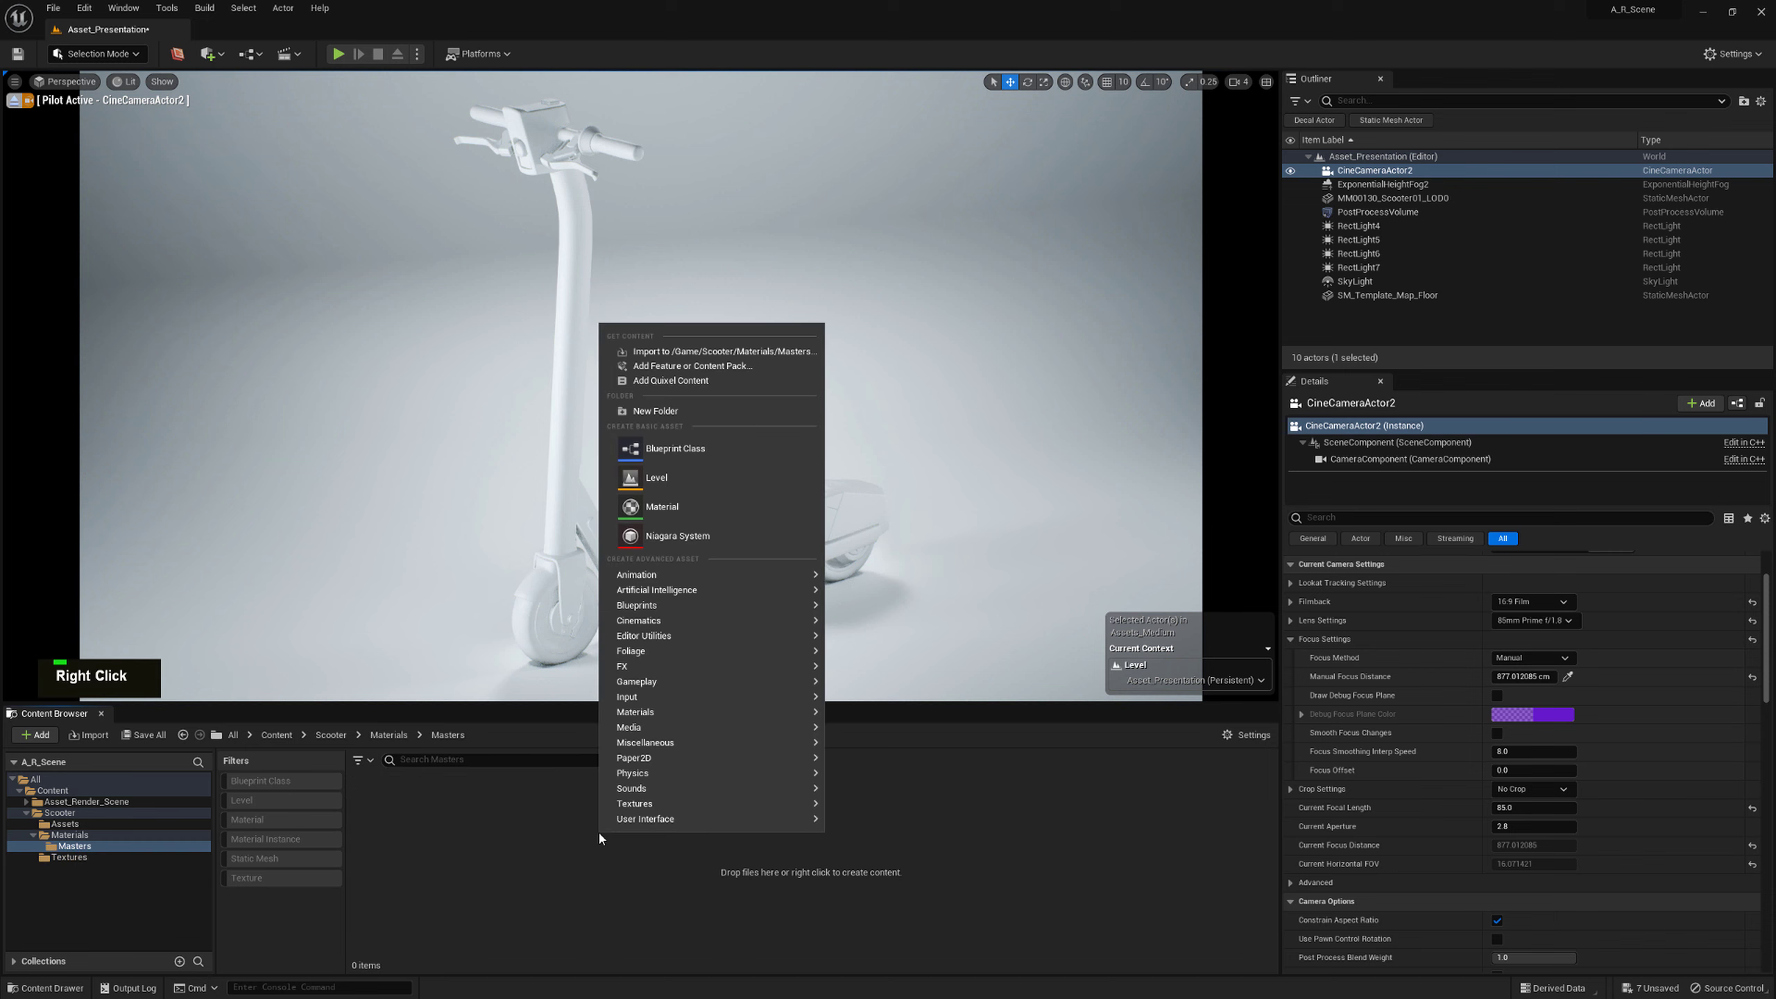
click(662, 507)
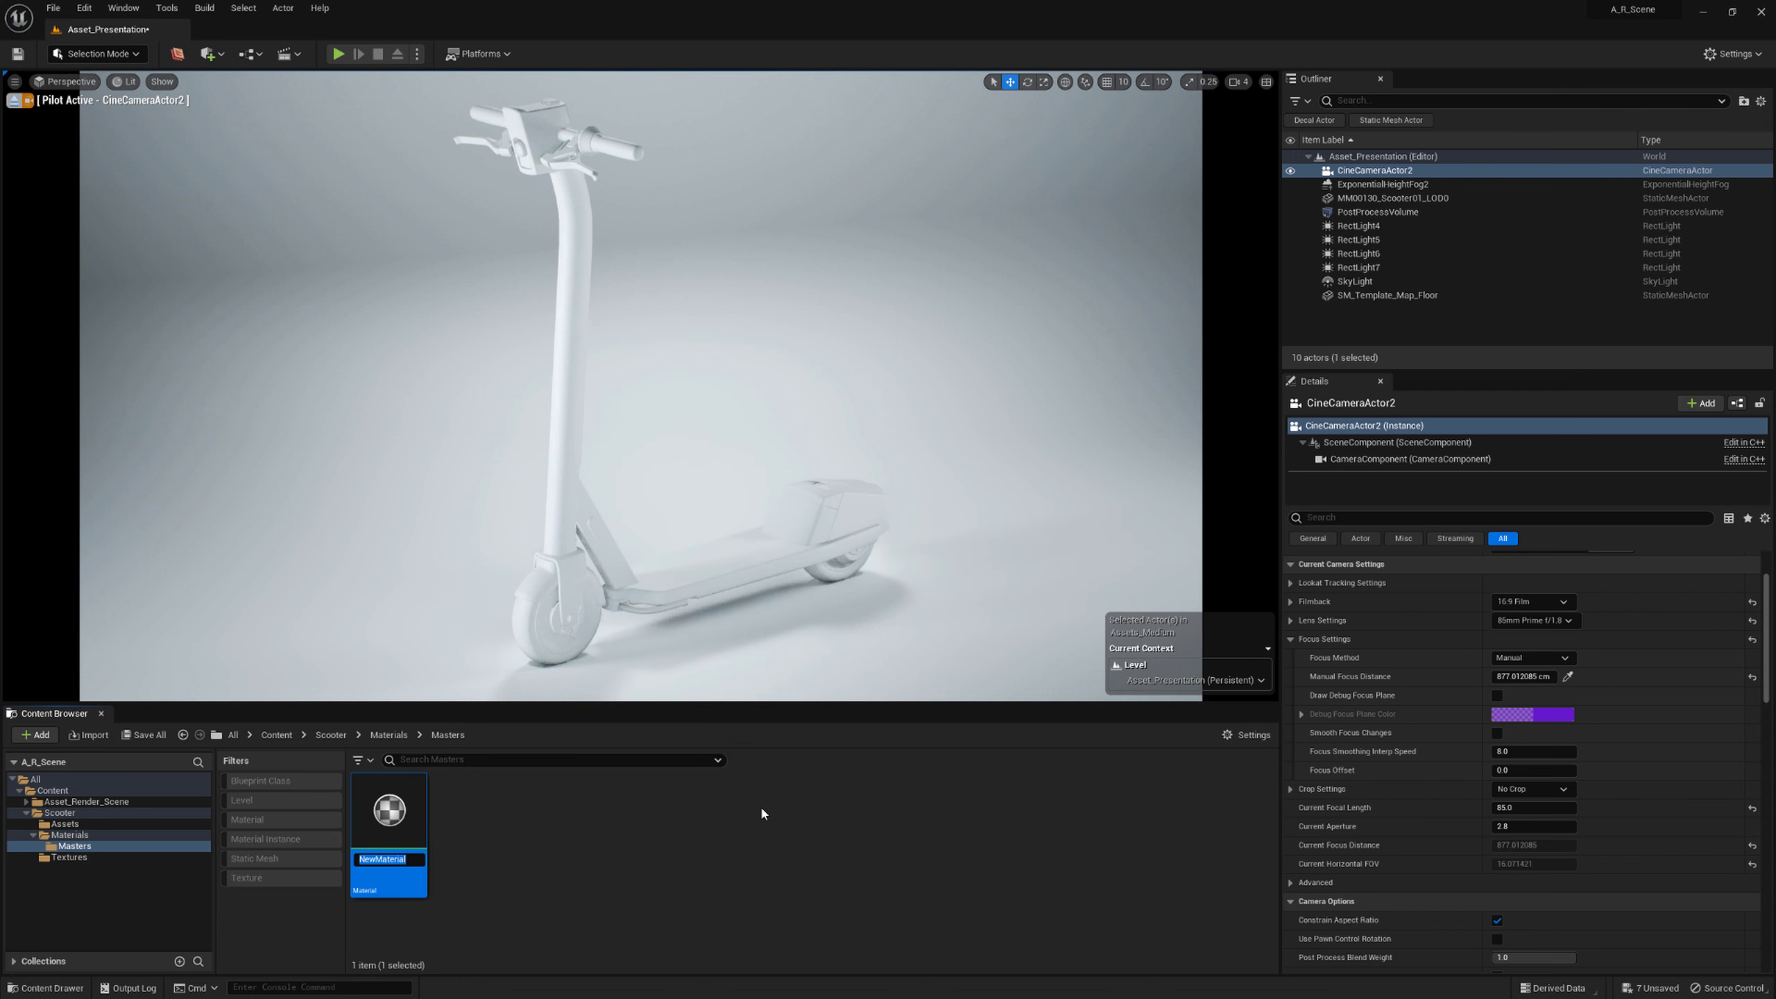
key(shift+a)
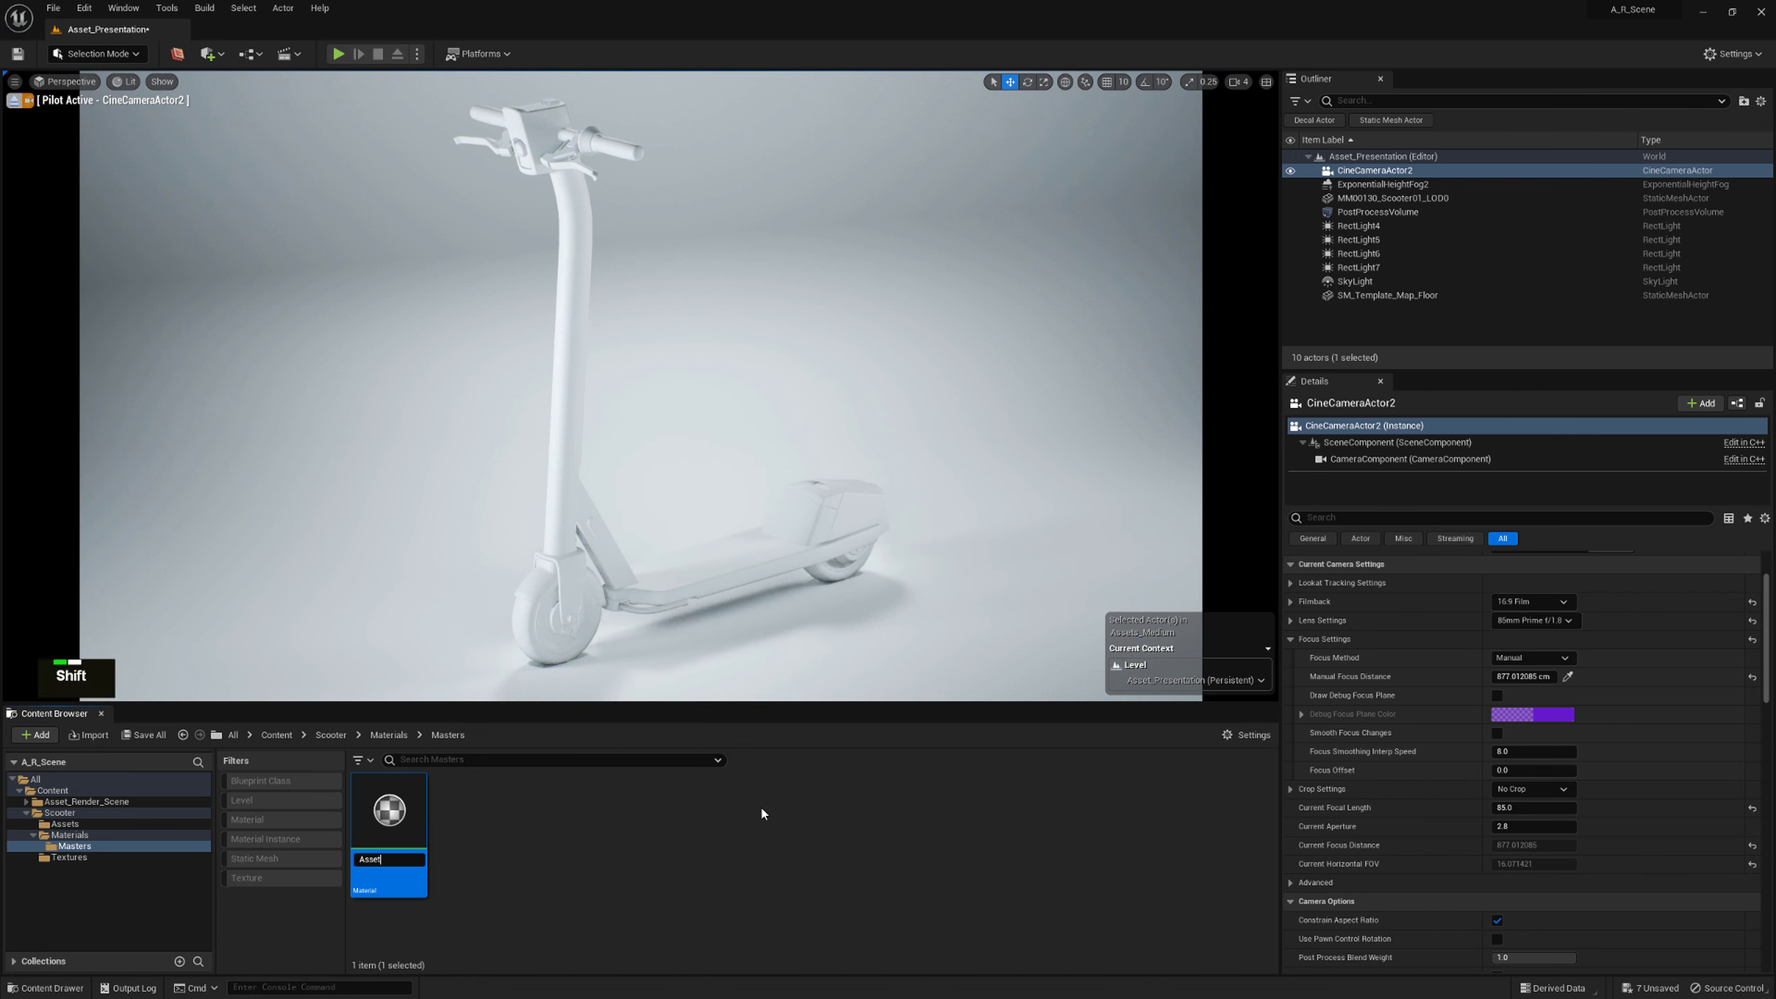
text(aster)
key(Return)
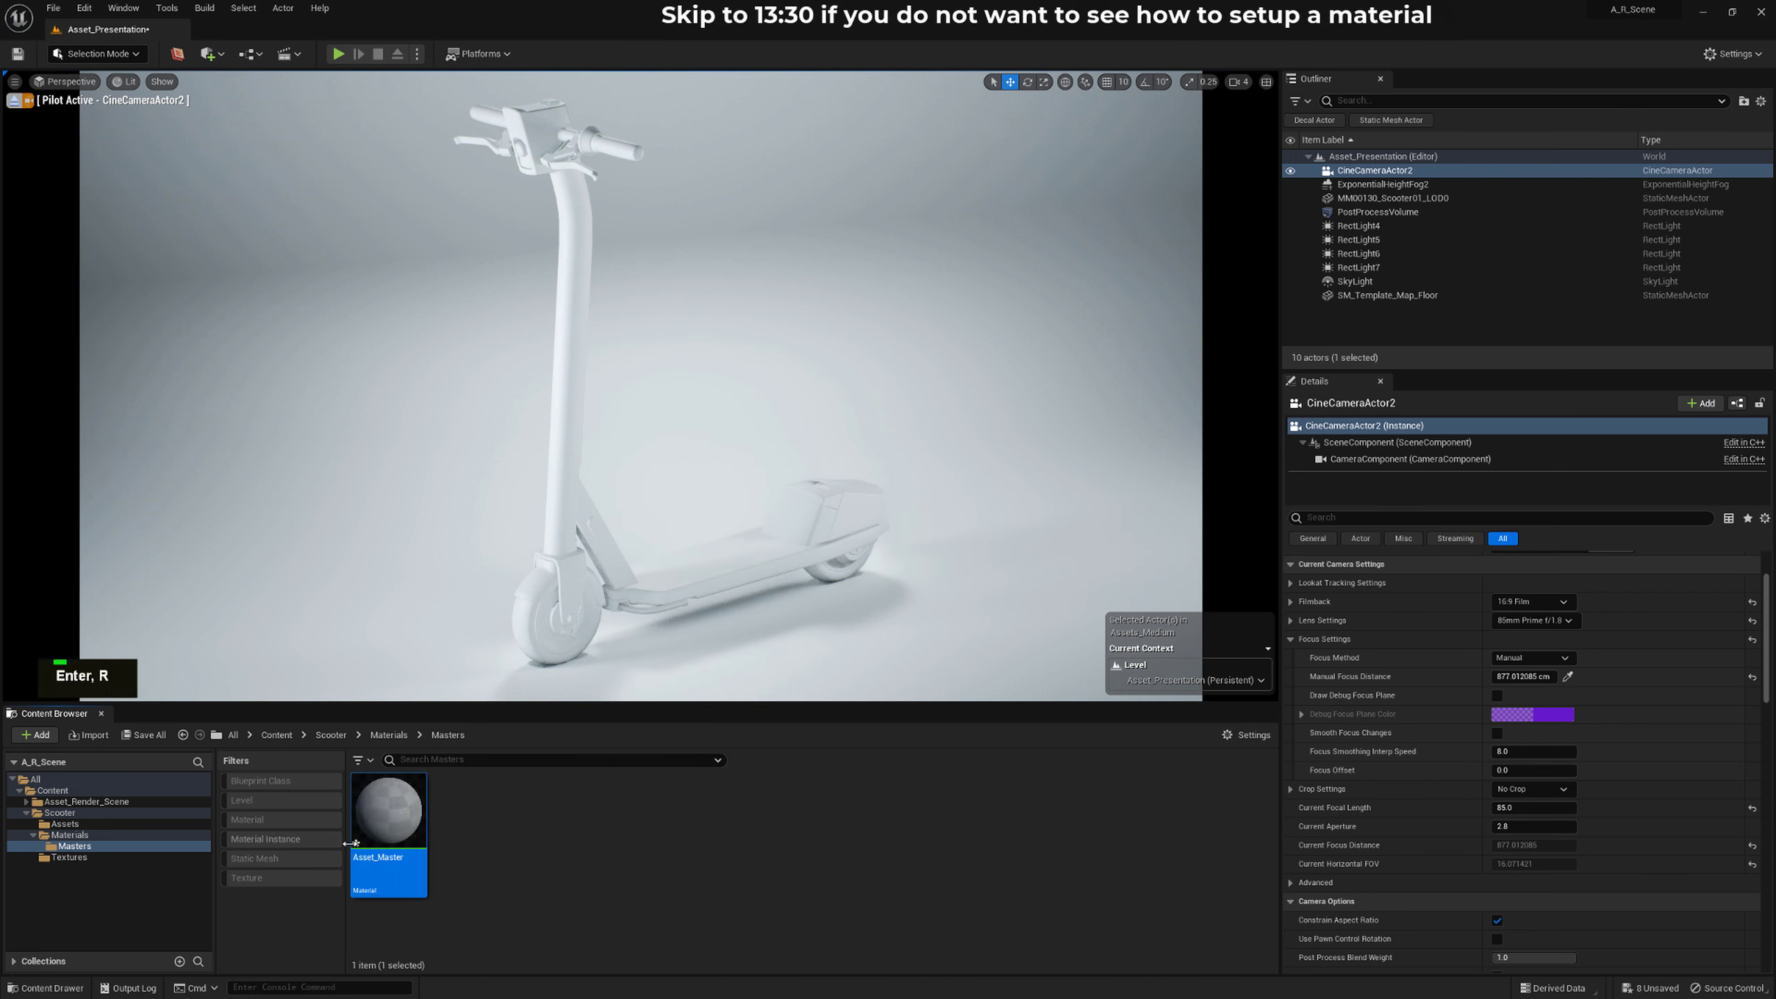
double_click(389, 816)
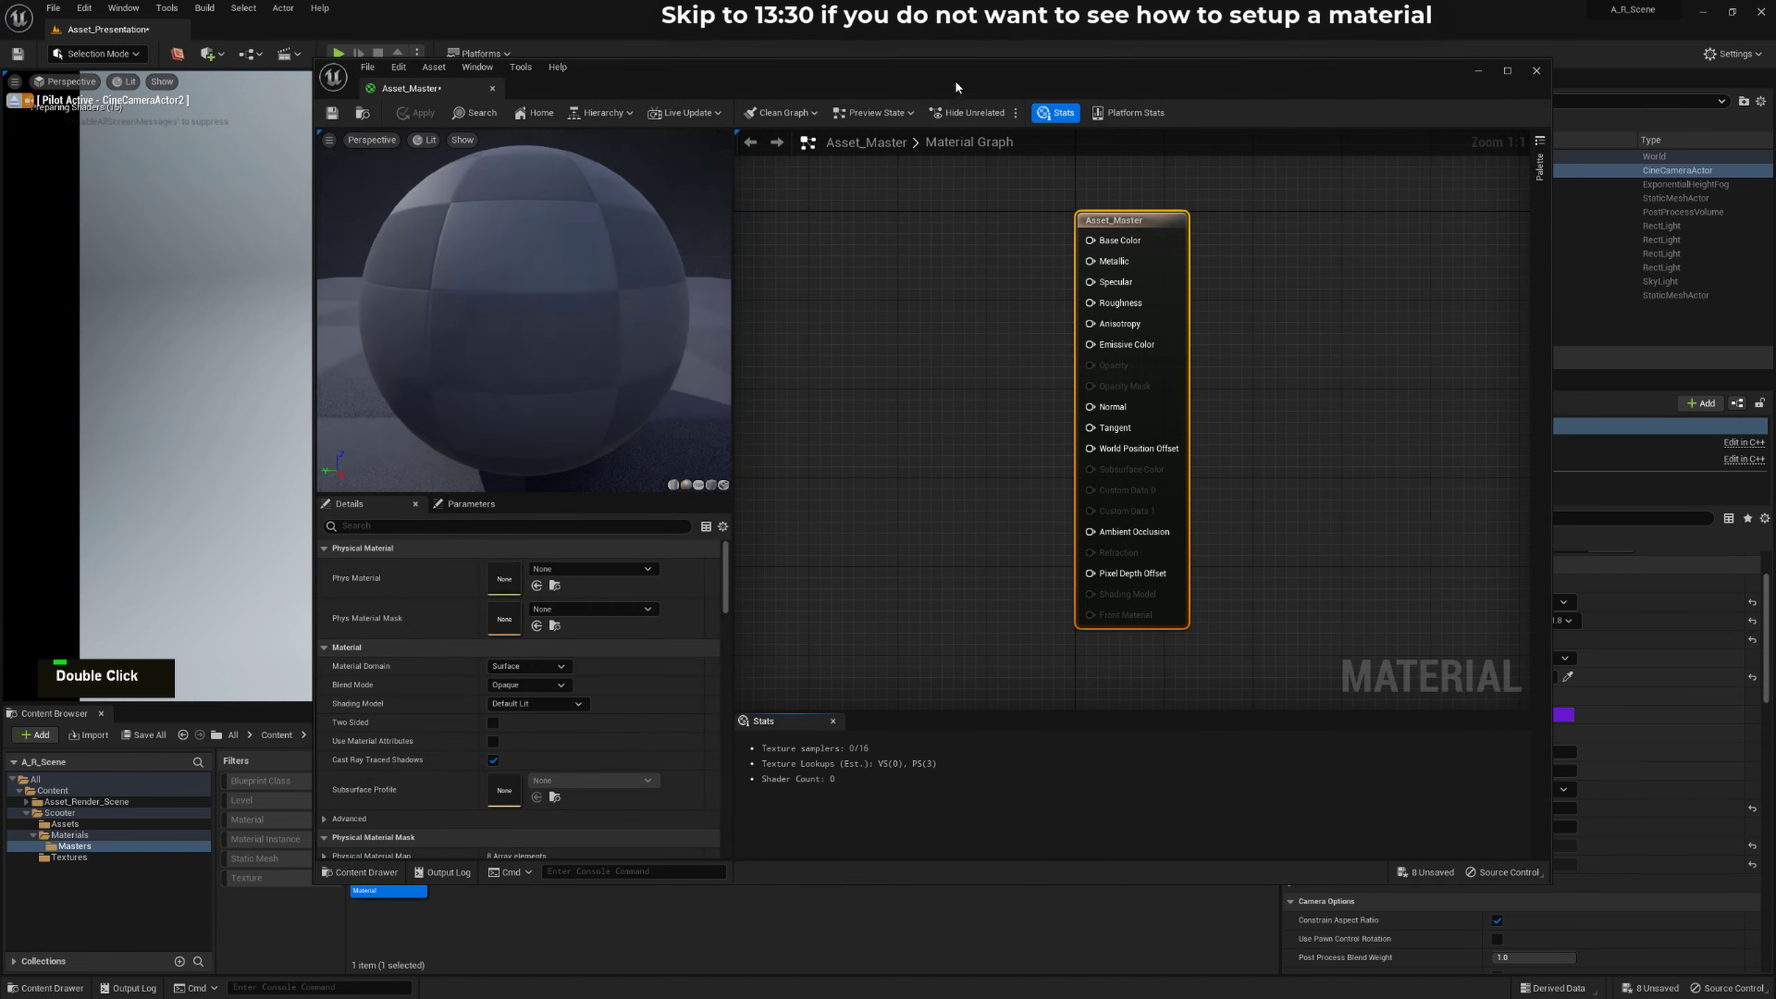
Select the BaseColor, Normal and ORME textures in Scooter/Textures and bring them into the graph
click(90, 859)
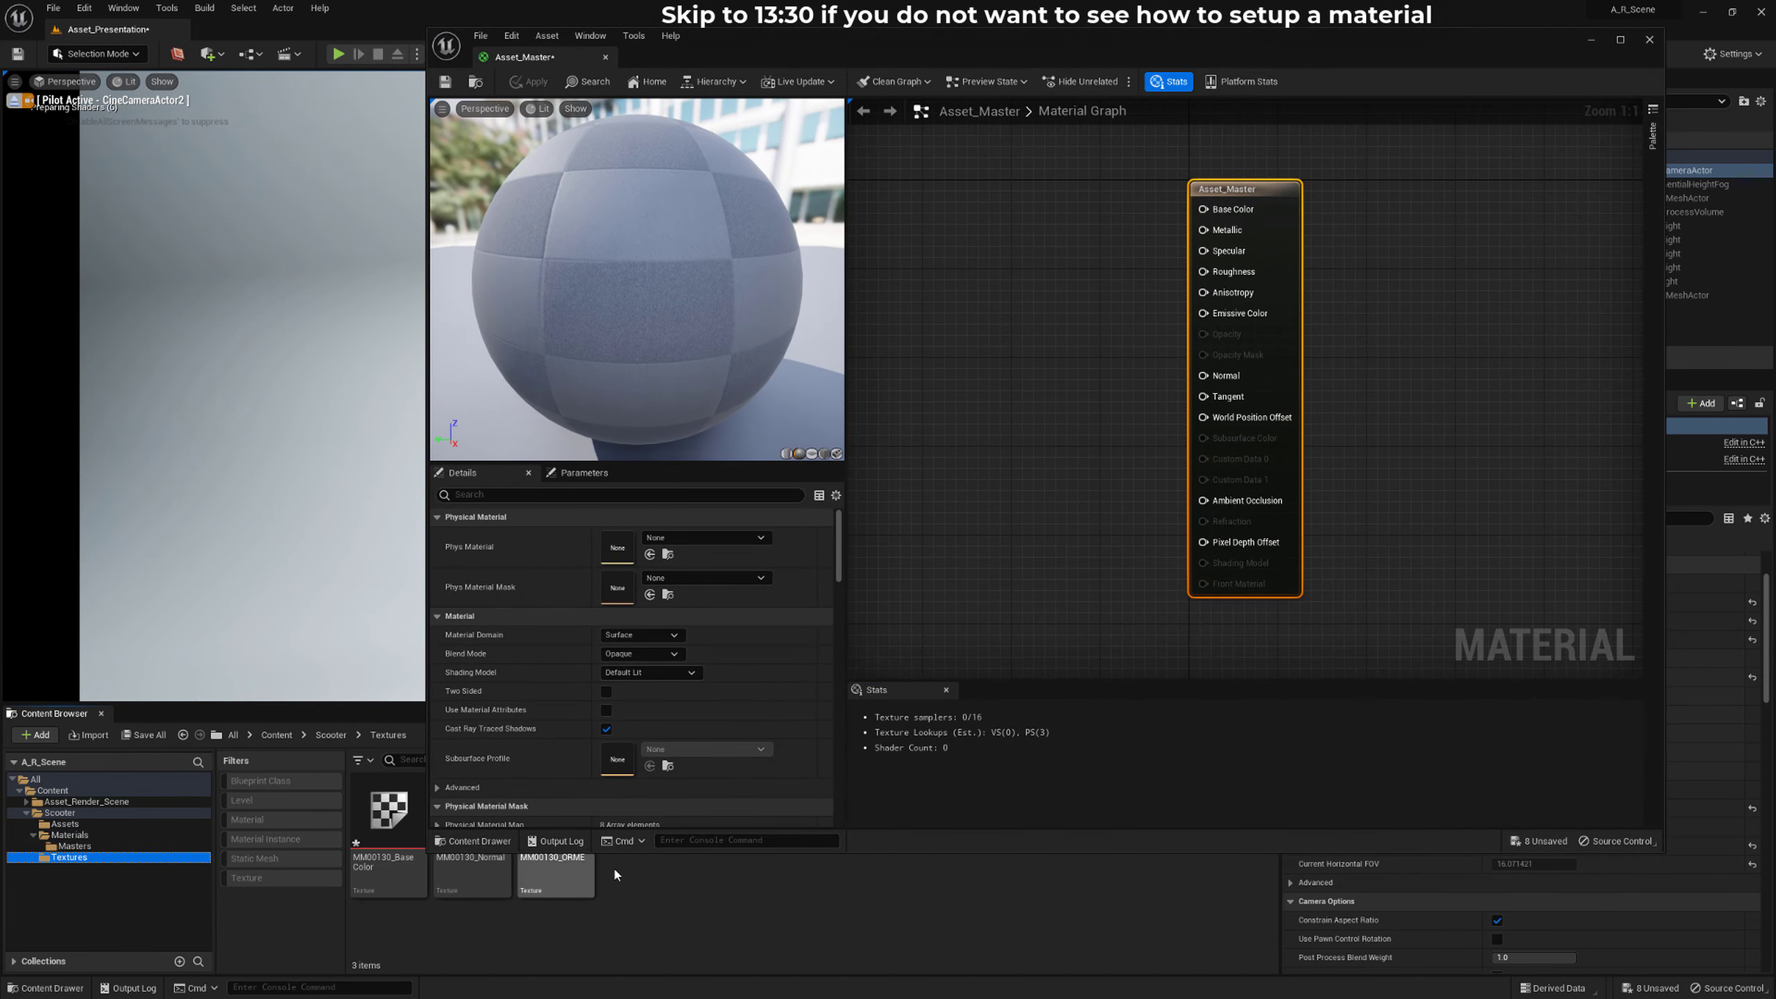
drag(614, 851, 944, 322)
click(388, 816)
shift+click(548, 840)
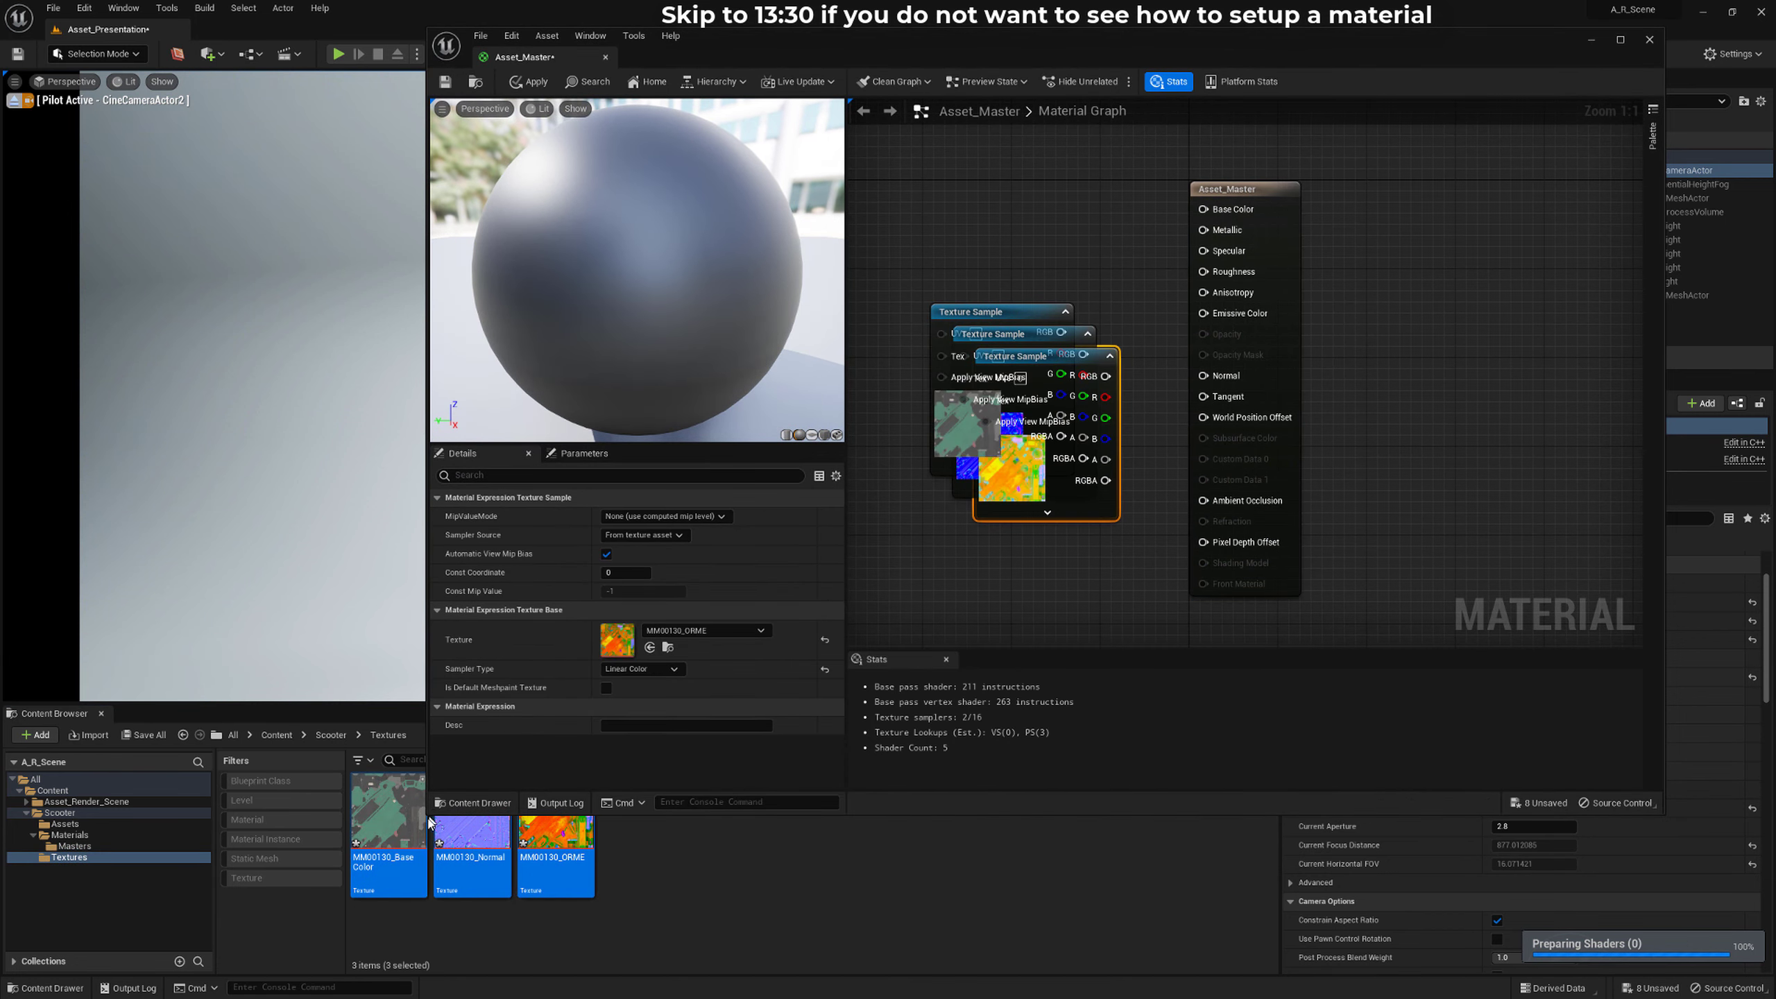
drag(425, 814, 338, 914)
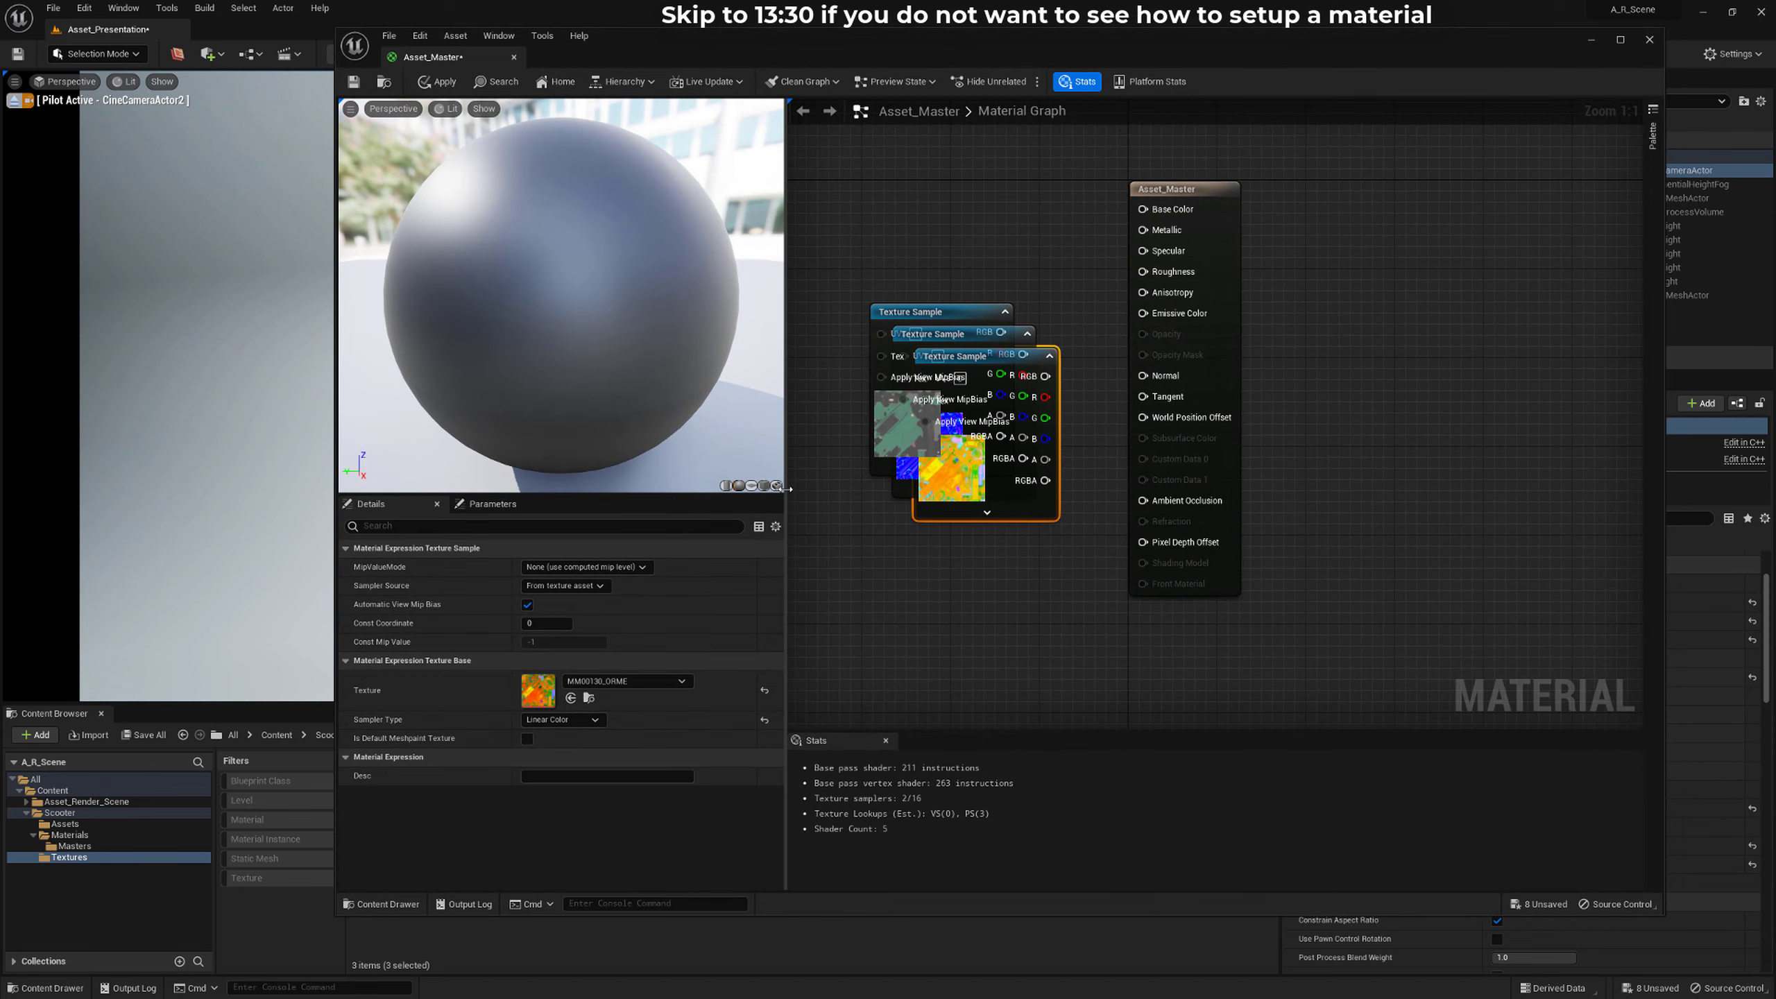
Arrange the three texture sample nodes into a vertical column
drag(789, 495, 655, 495)
right_drag(904, 506, 1164, 585)
scroll(1164, 587, down, 1)
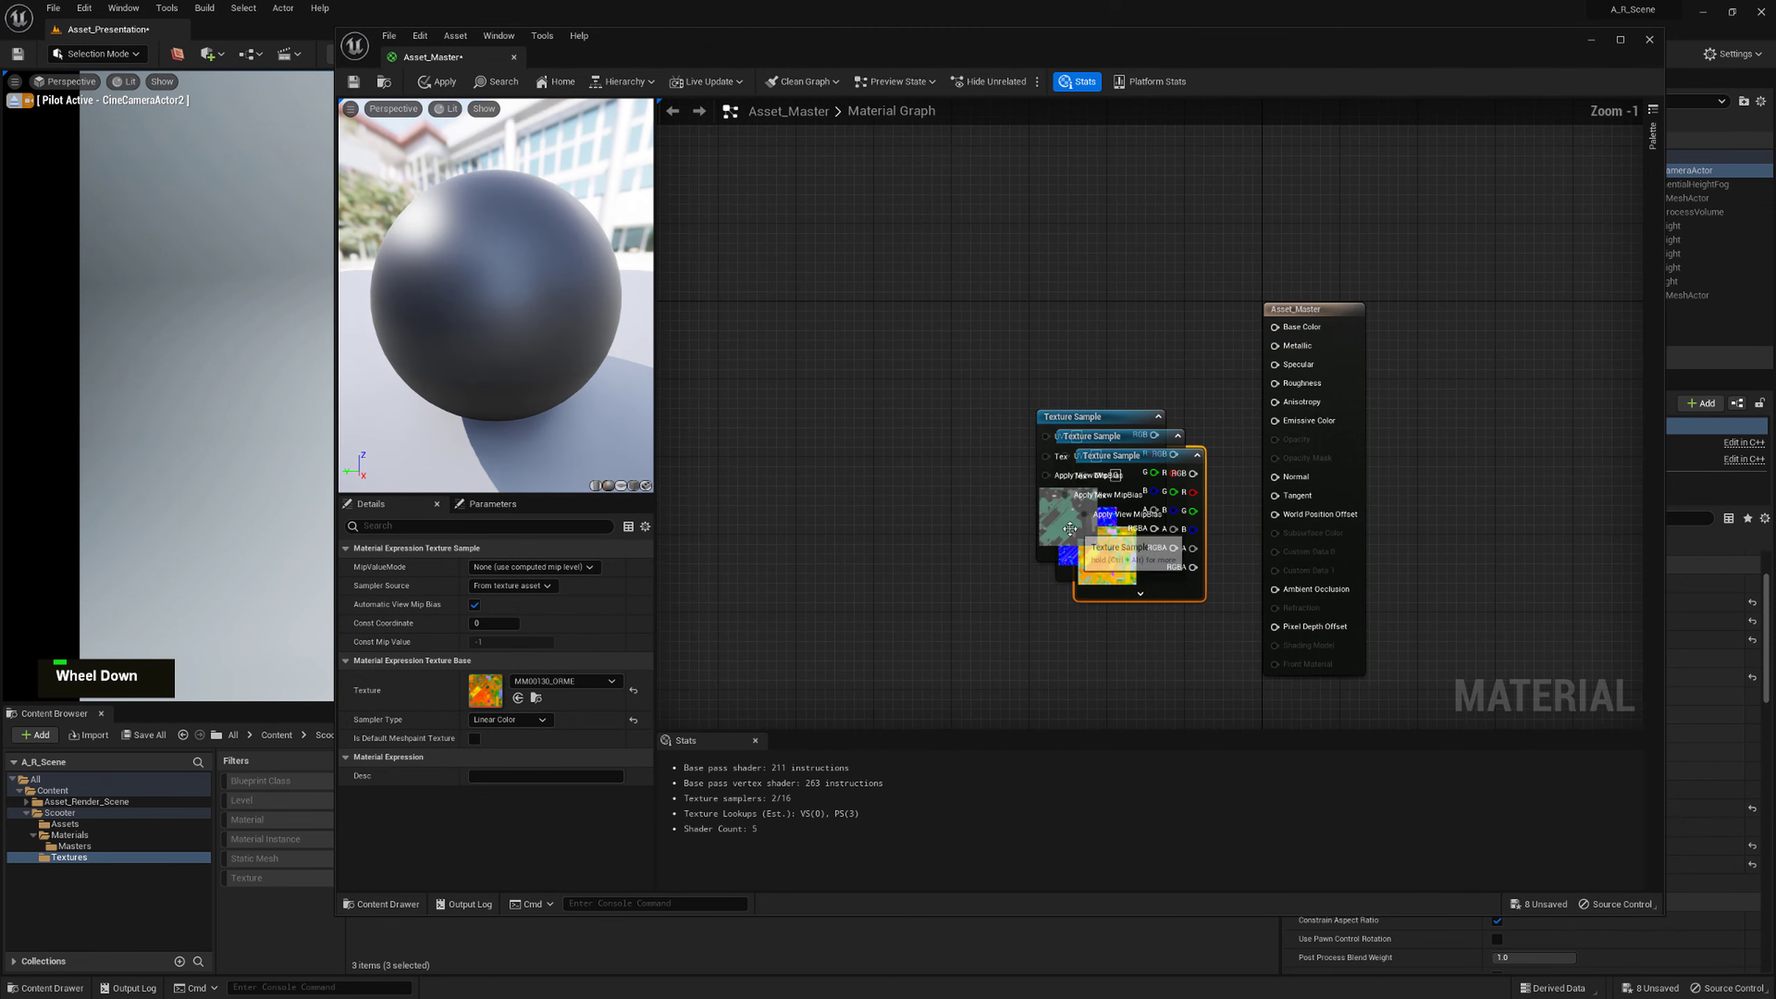
drag(1028, 493, 802, 279)
drag(1149, 553, 832, 503)
drag(850, 319, 819, 319)
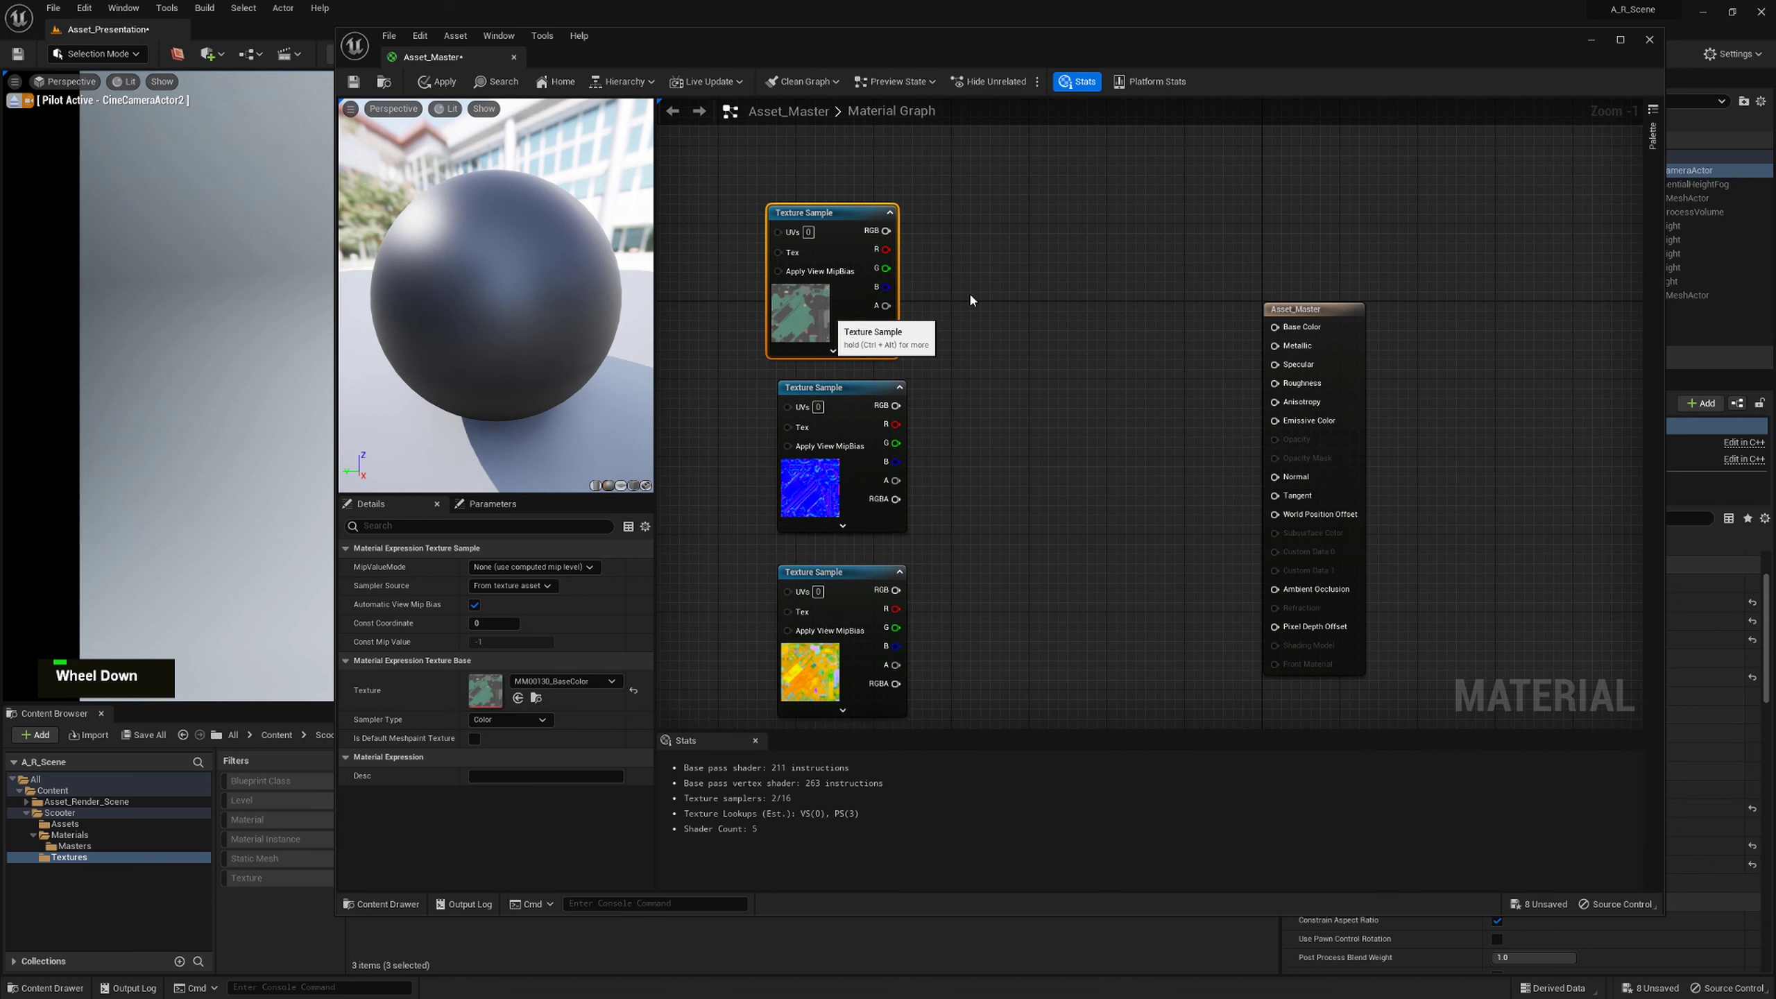
scroll(966, 329, down, 1)
right_drag(963, 378, 910, 424)
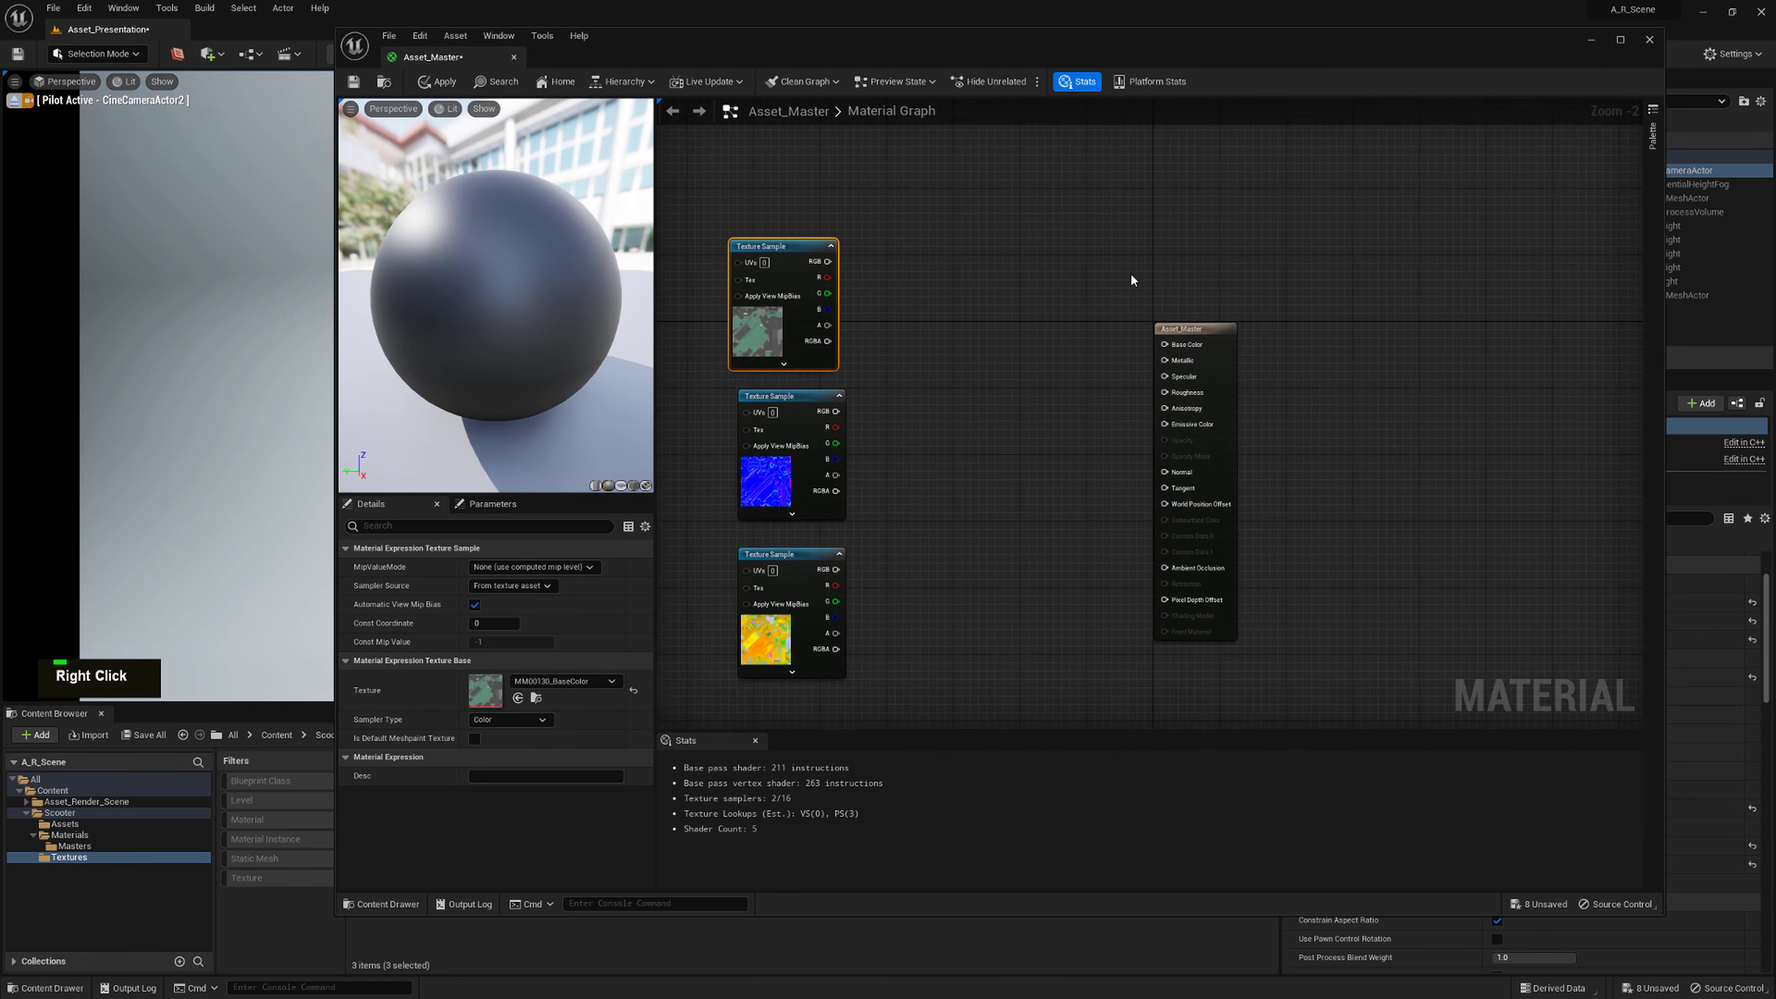
right_drag(737, 341, 721, 410)
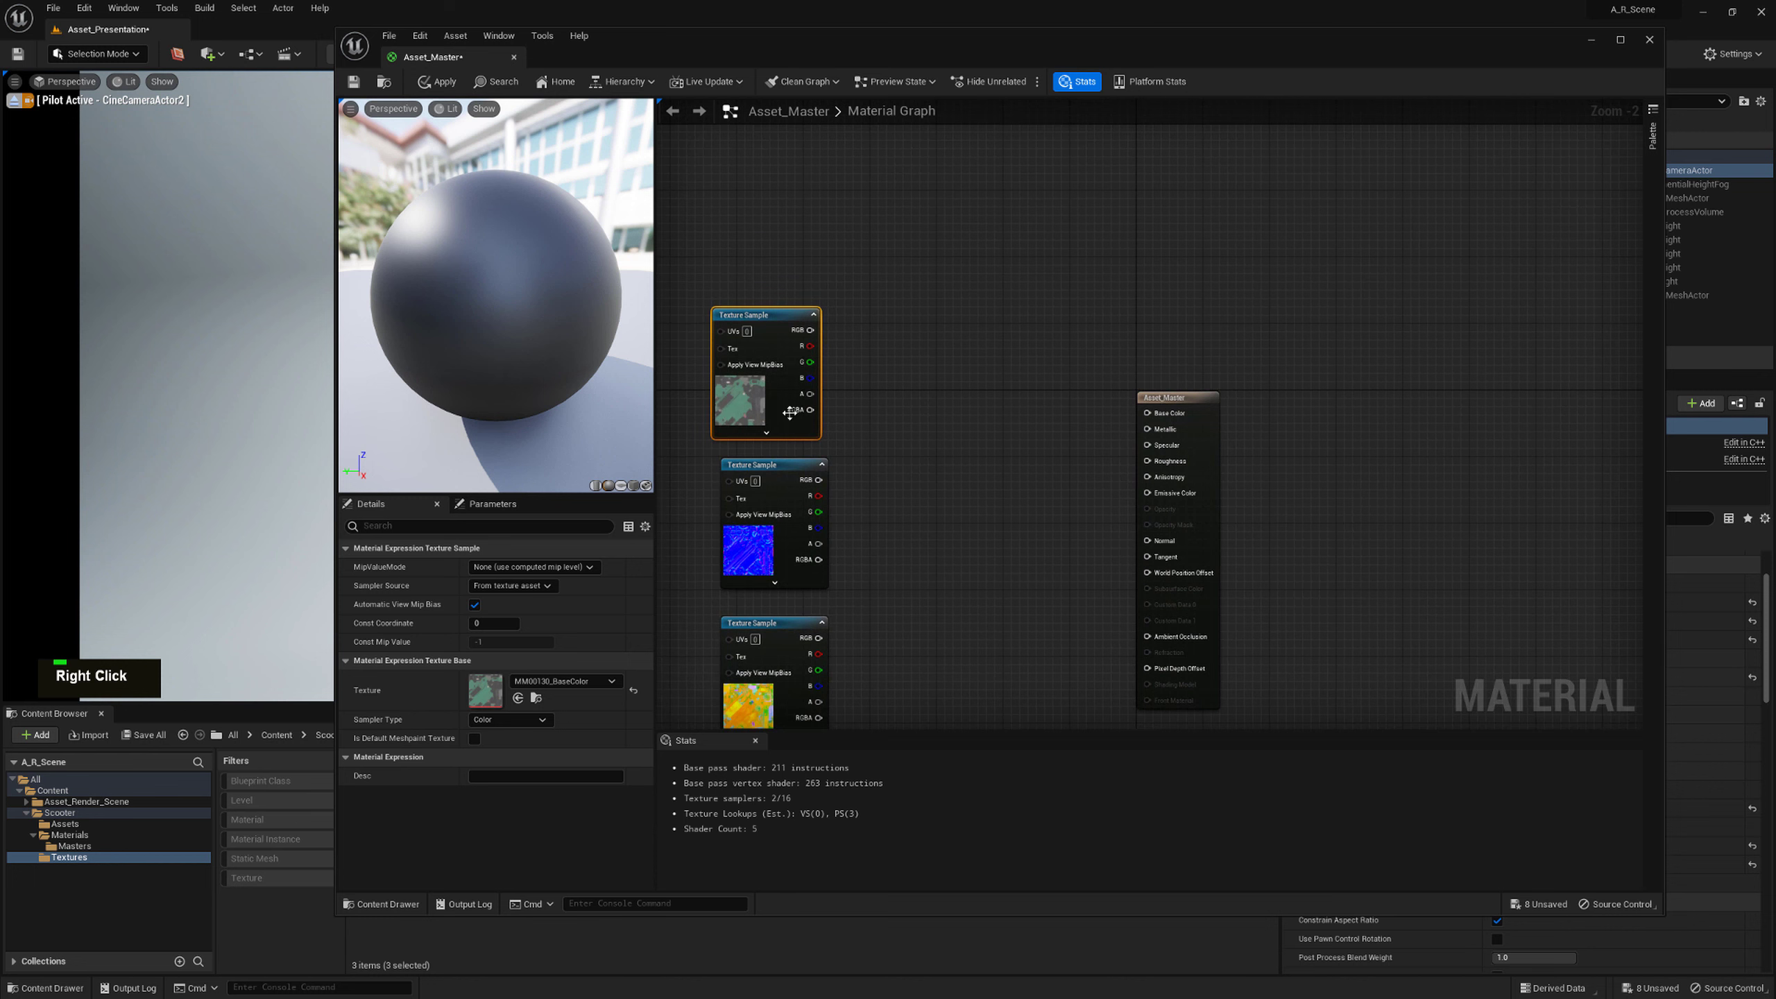
right_drag(905, 406, 1024, 427)
right_drag(1095, 480, 1102, 396)
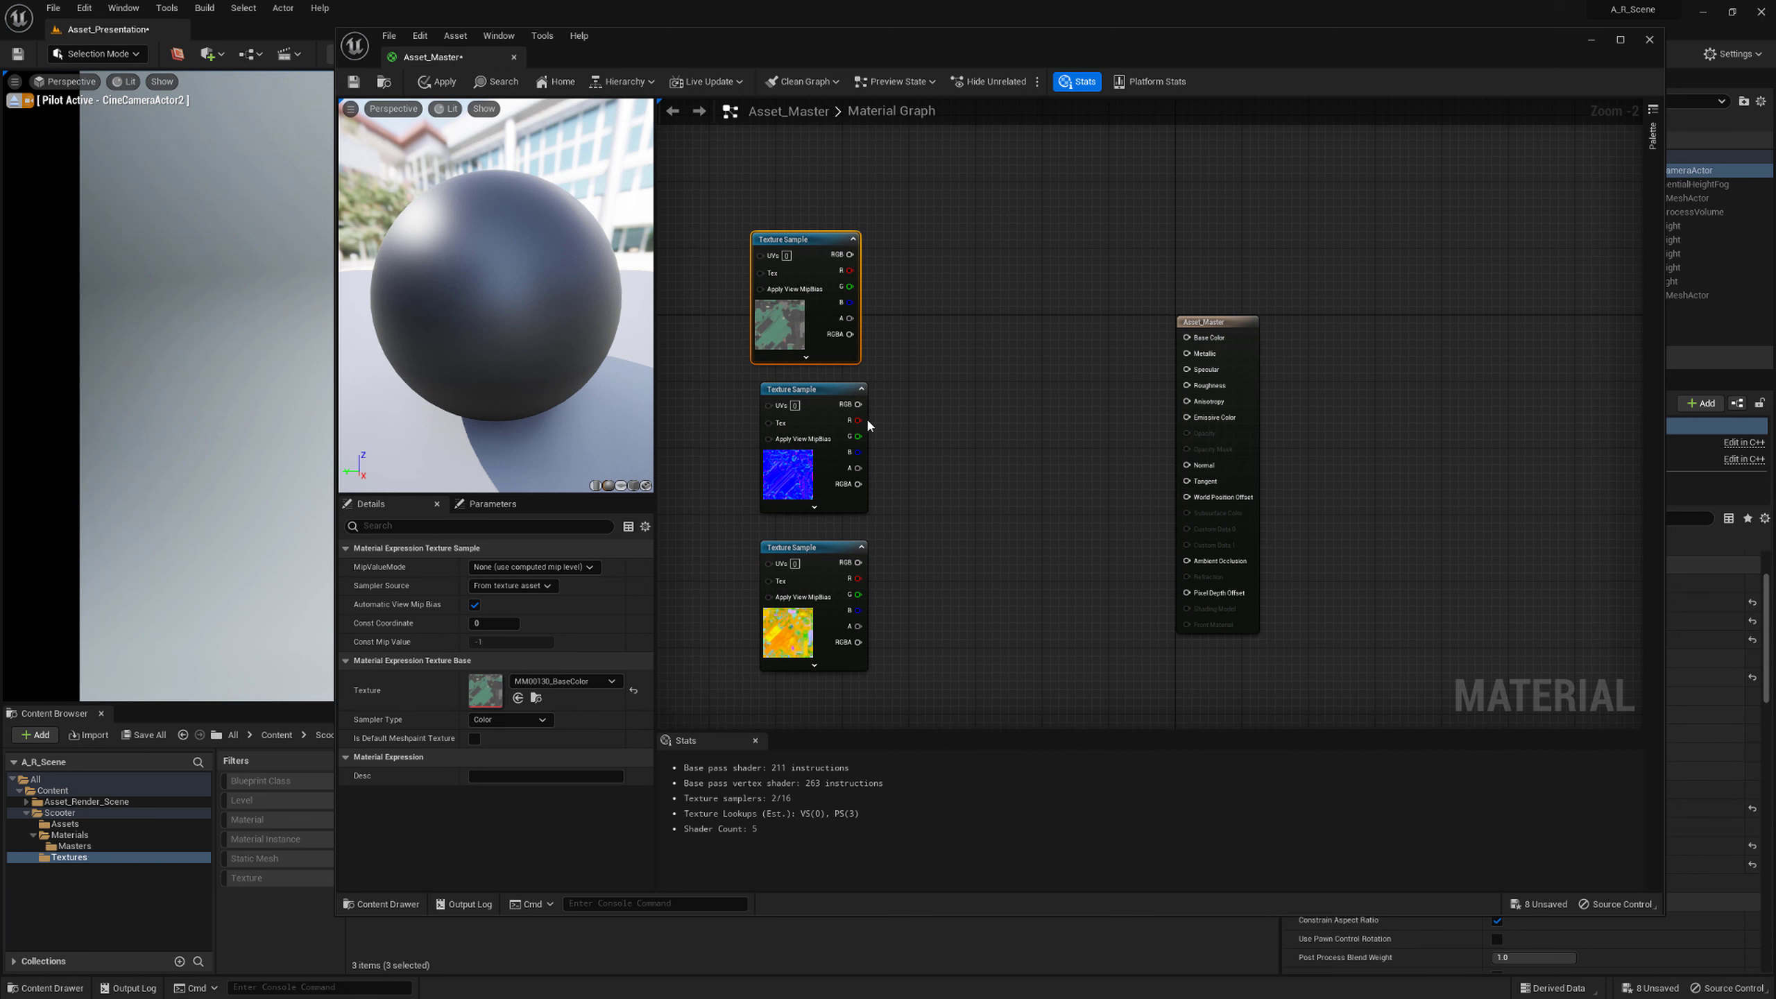
scroll(869, 424, up, 1)
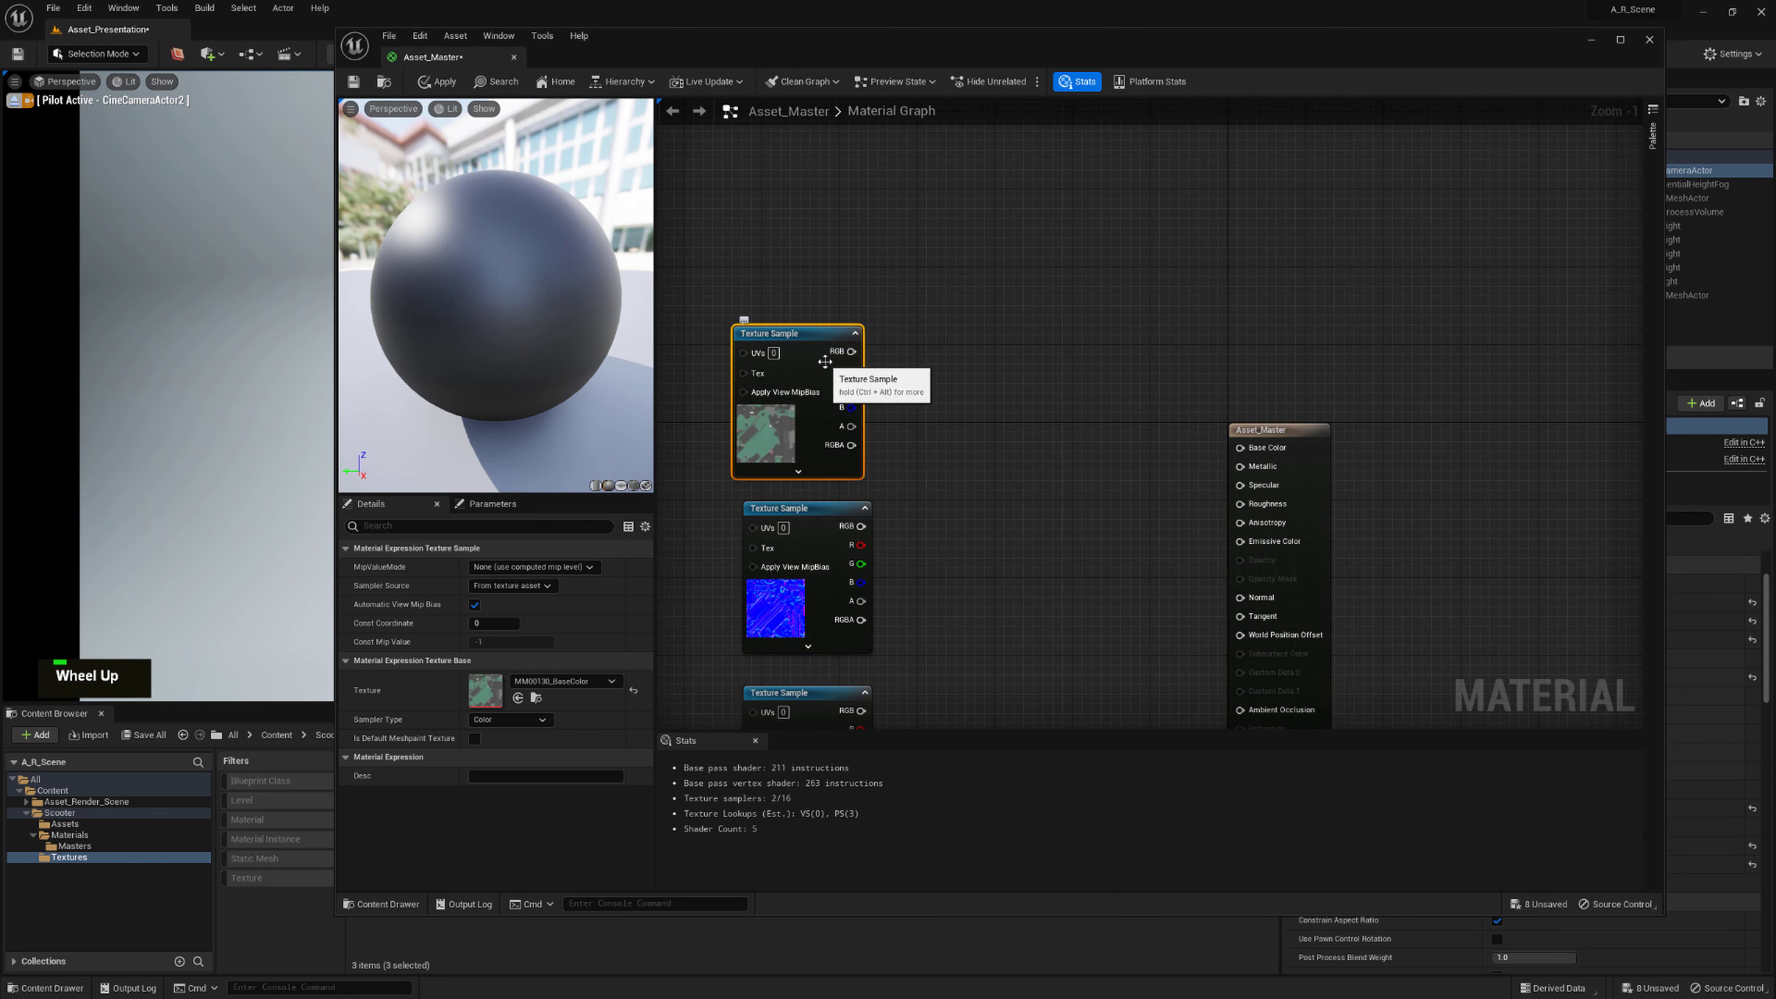
Add a Multiply node and wire the base colour texture's RGB into it
right_click(949, 382)
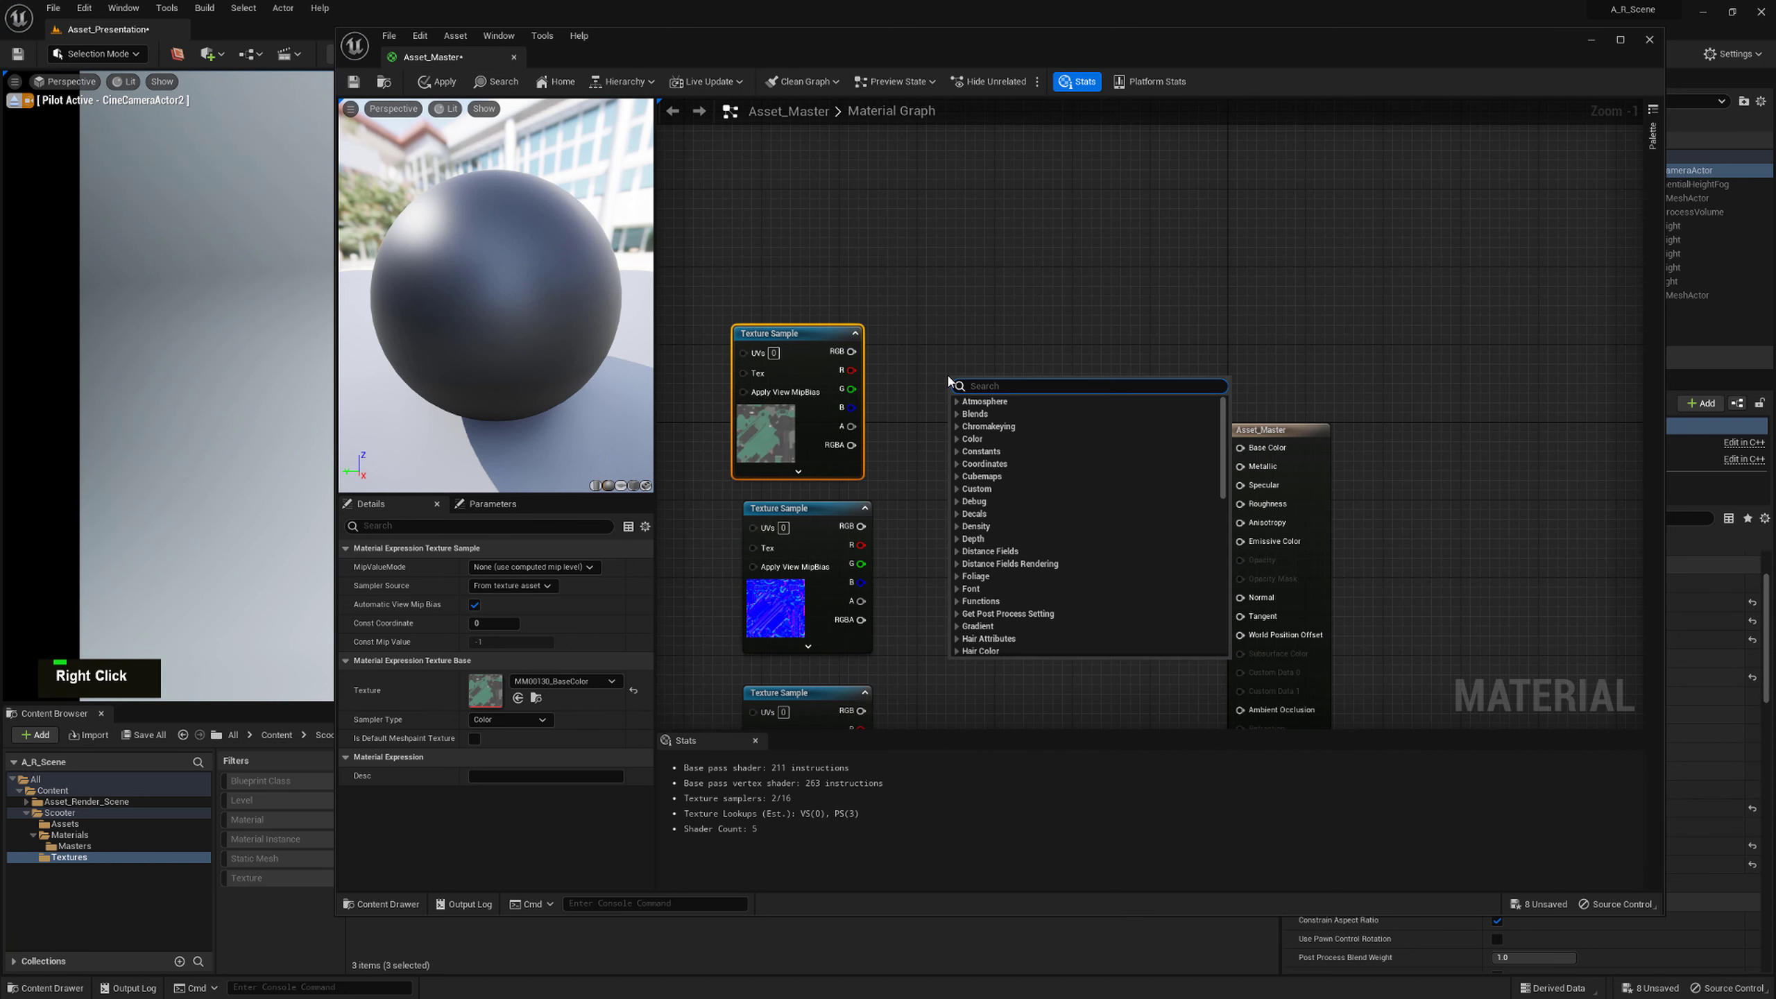
text(mul)
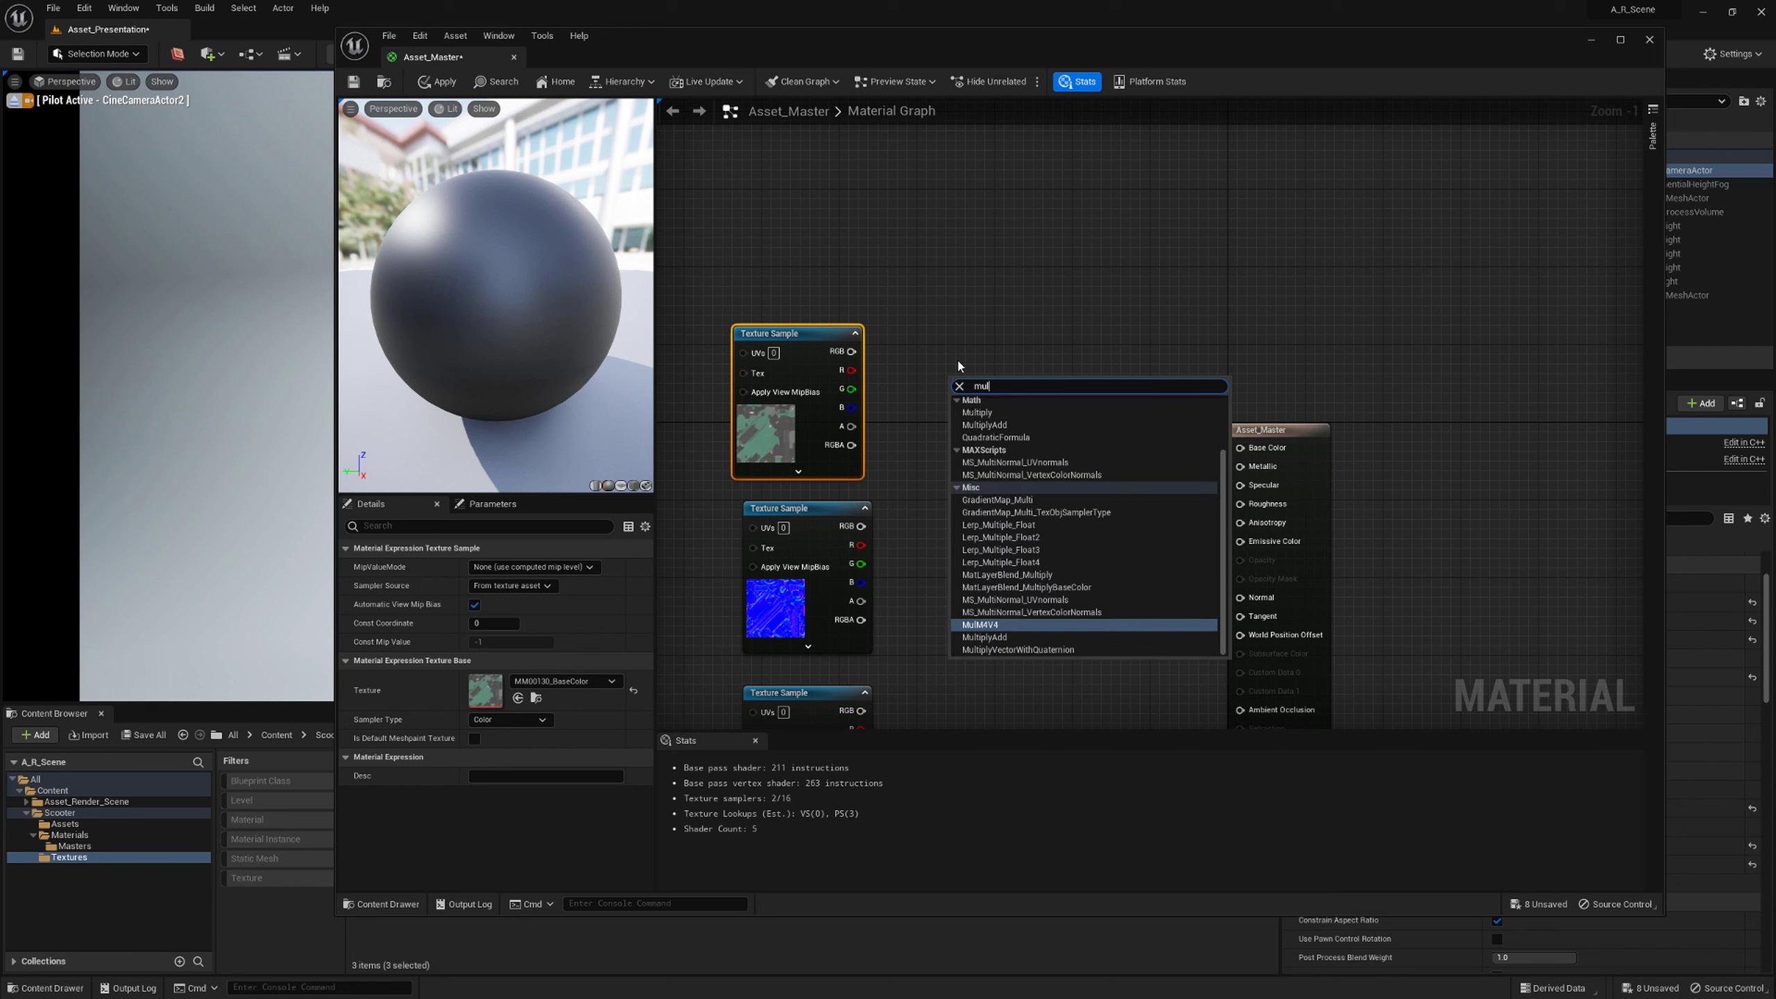
click(983, 414)
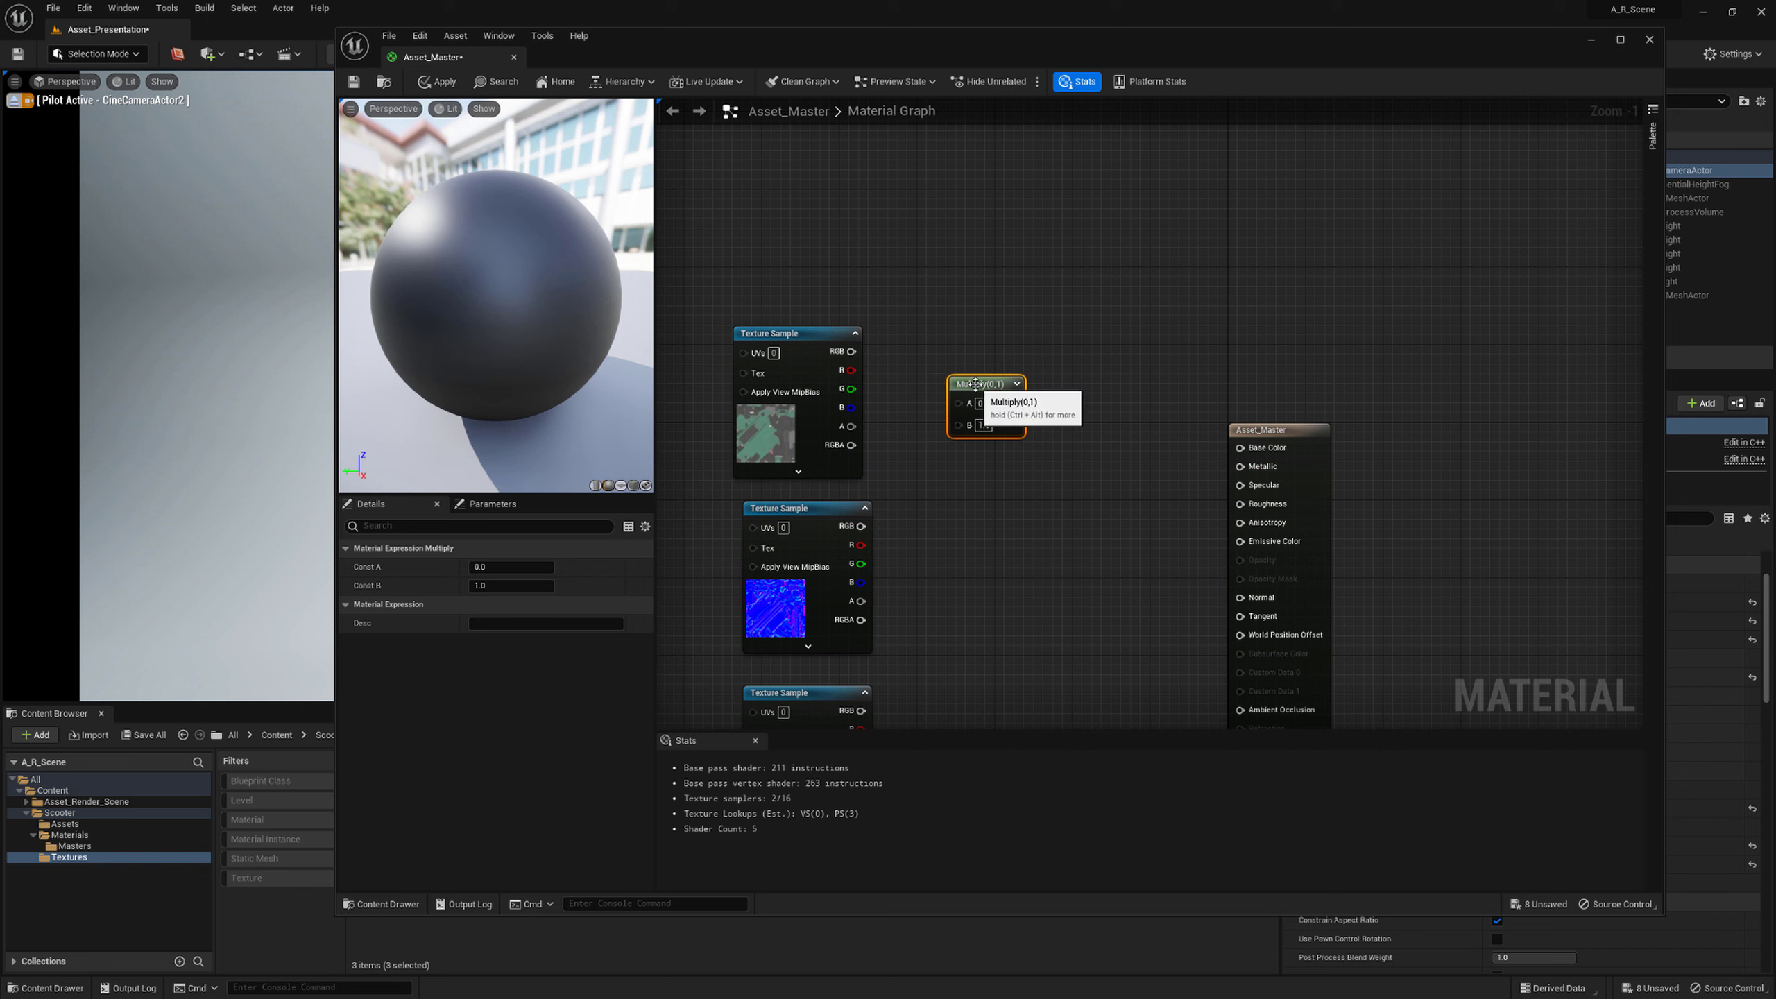
scroll(849, 349, up, 1)
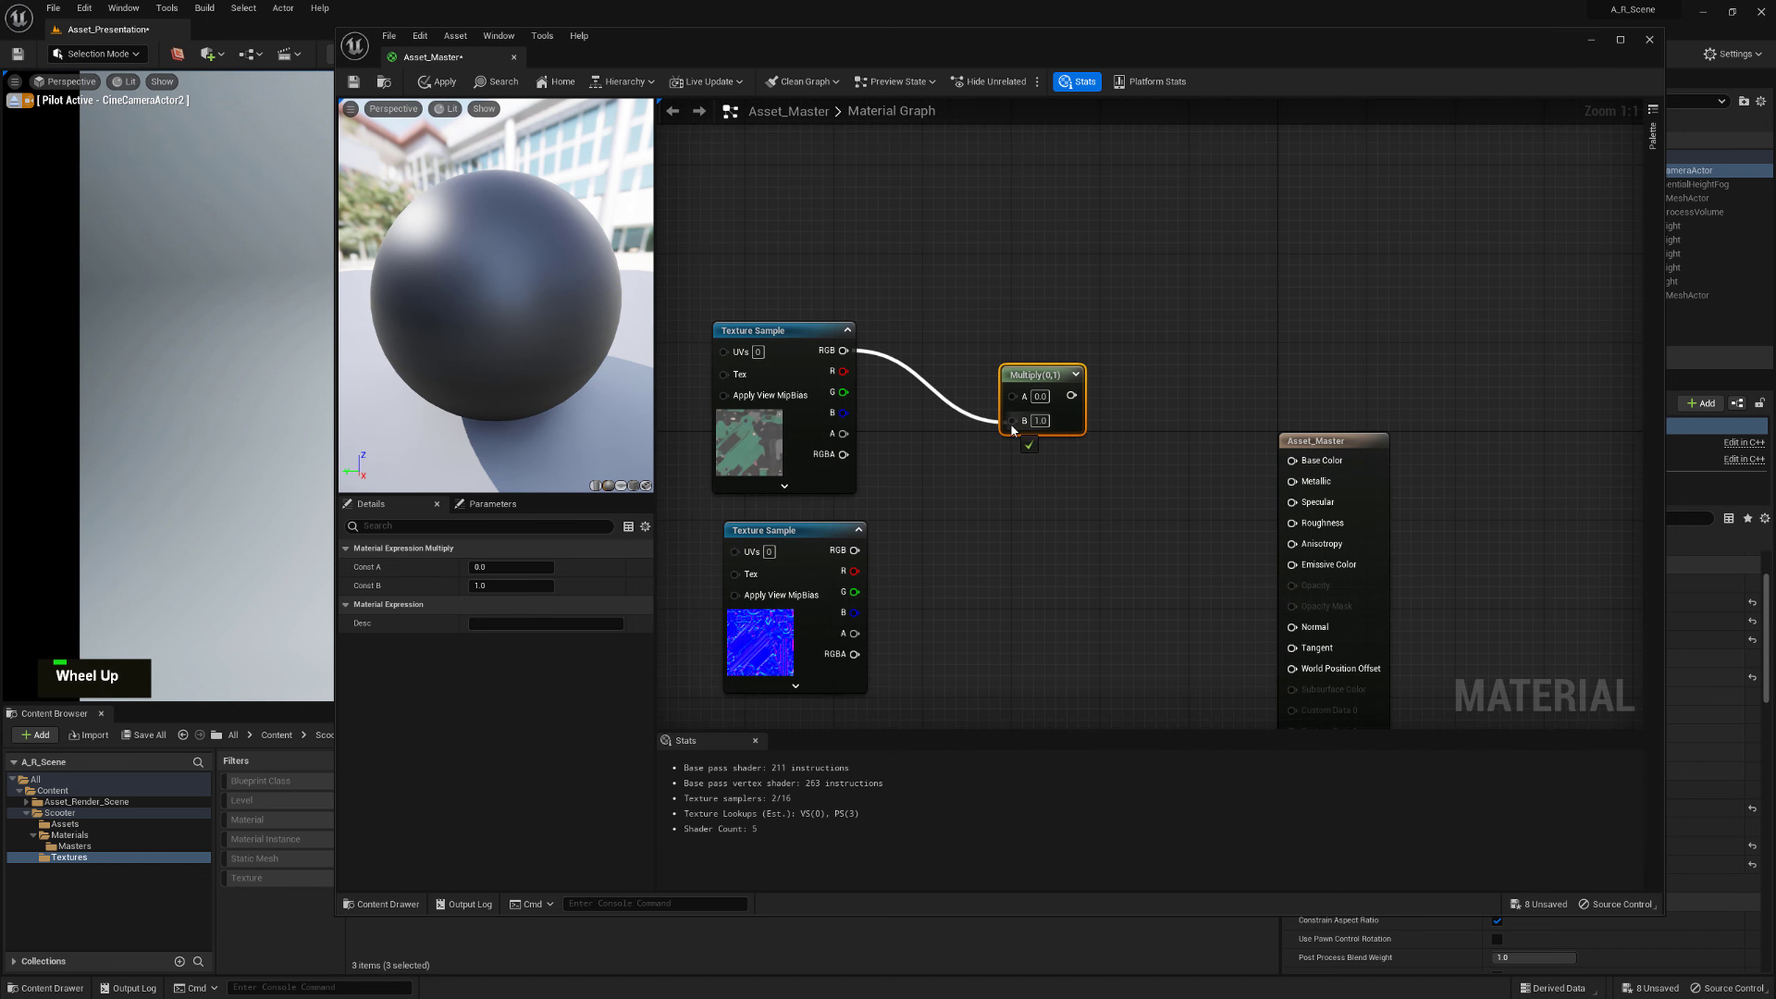
drag(1012, 429, 1011, 422)
Add a white Constant3Vector and wire it into the Multiply node
right_click(927, 239)
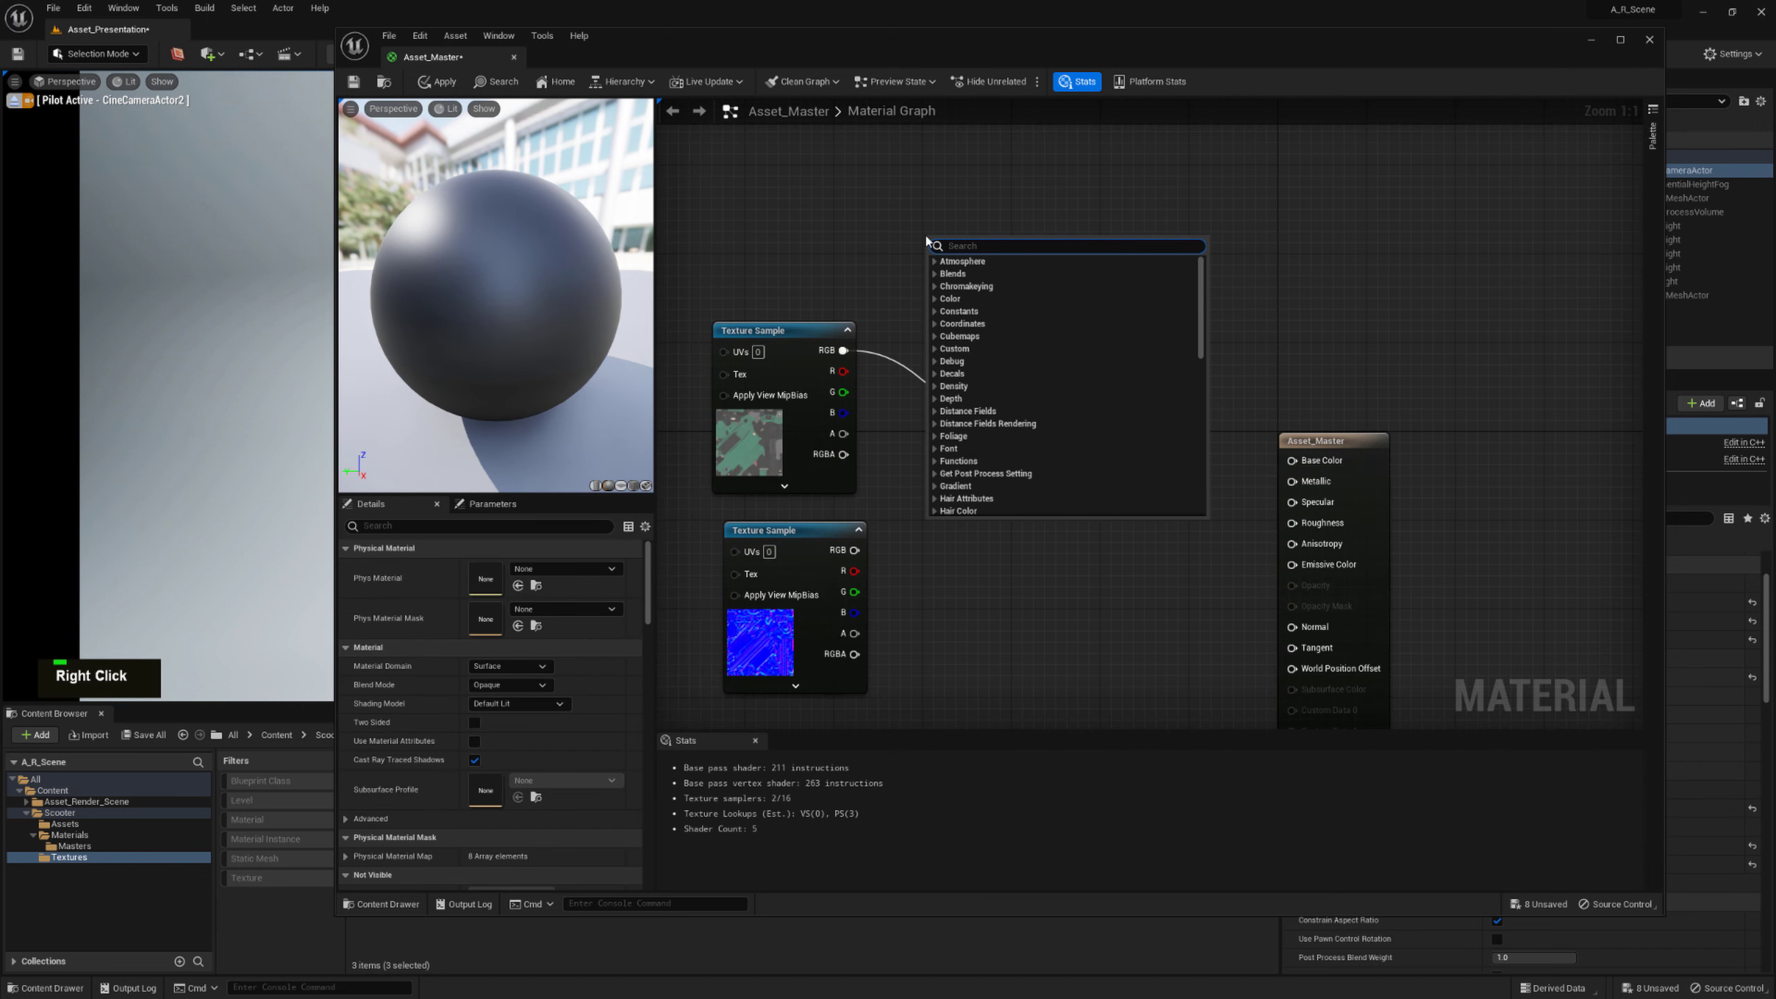
text(cons)
key(Down)
key(Down)
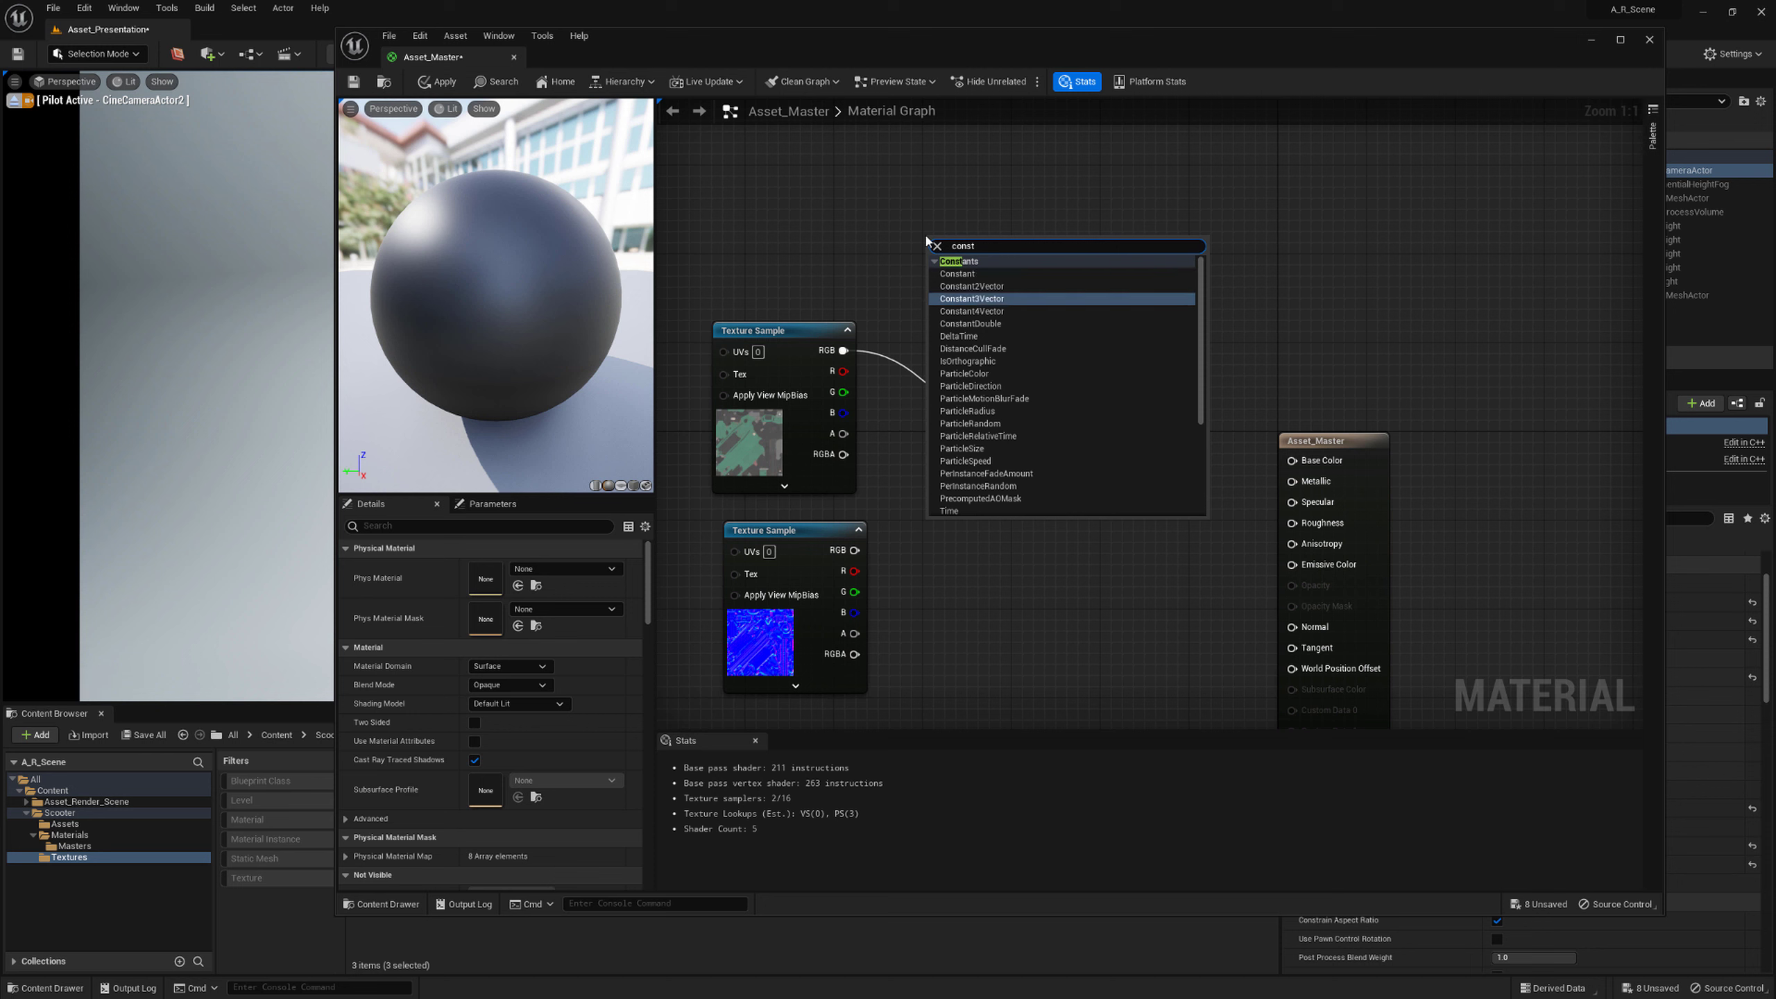
key(Return)
drag(988, 313, 824, 245)
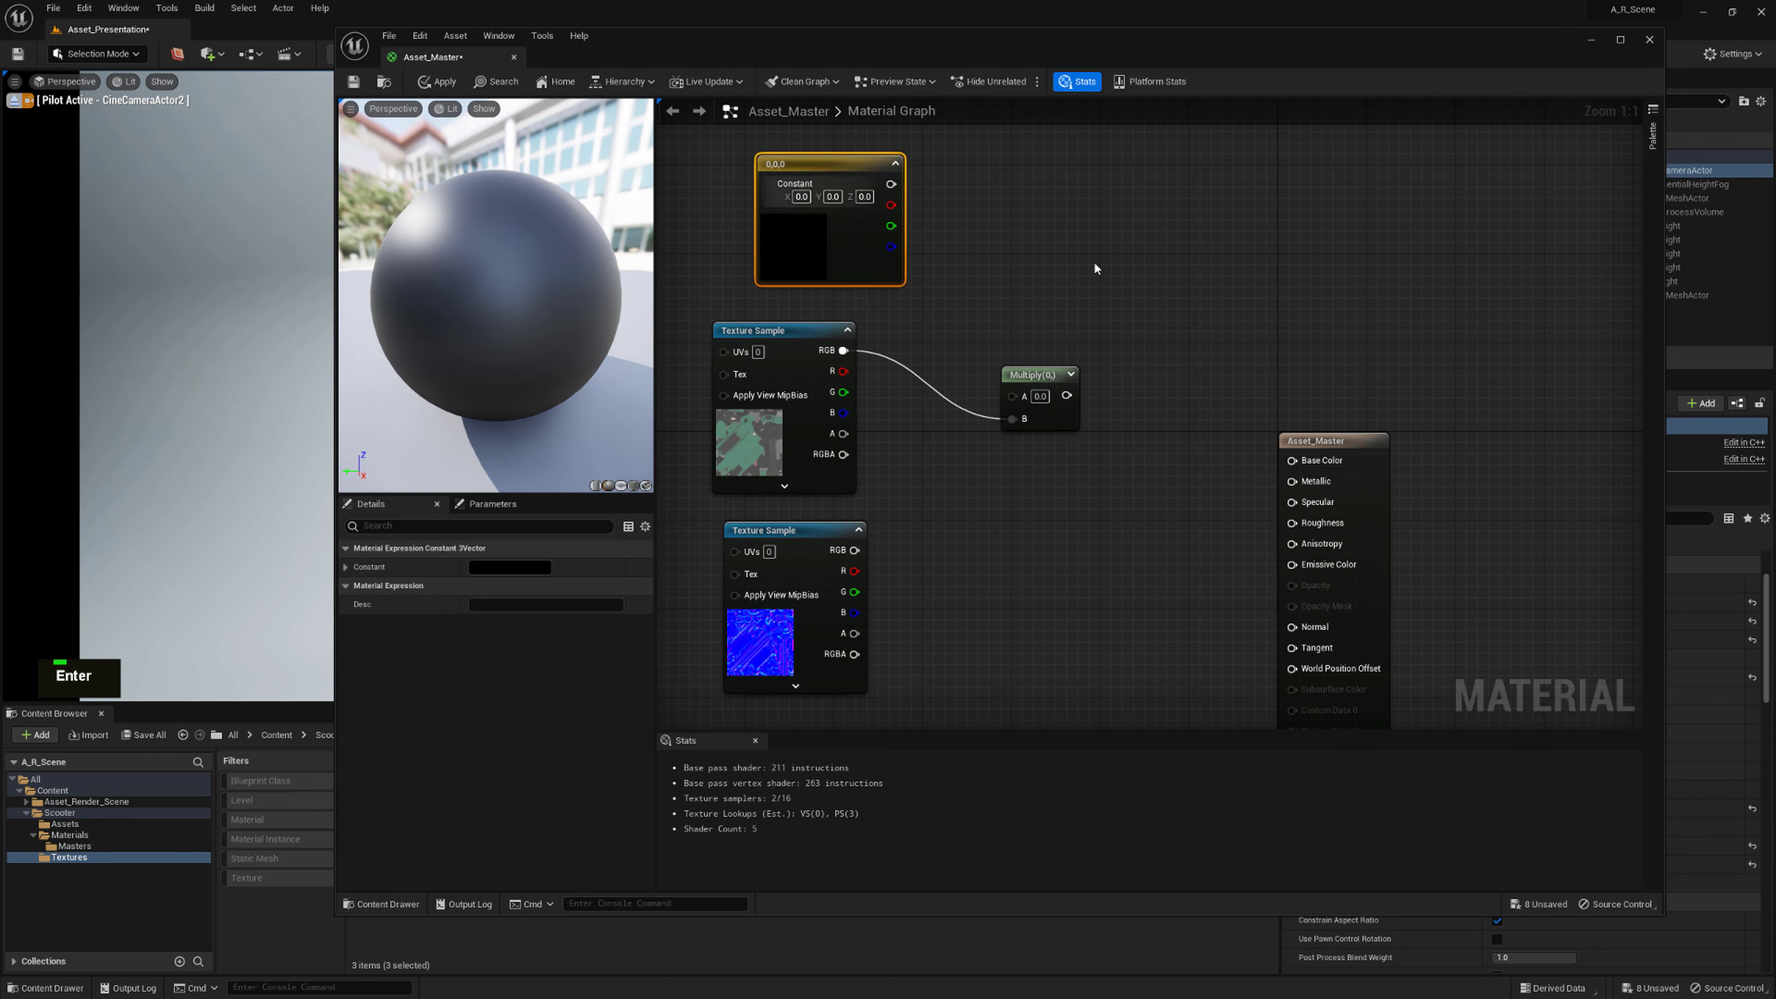
right_drag(816, 269, 831, 306)
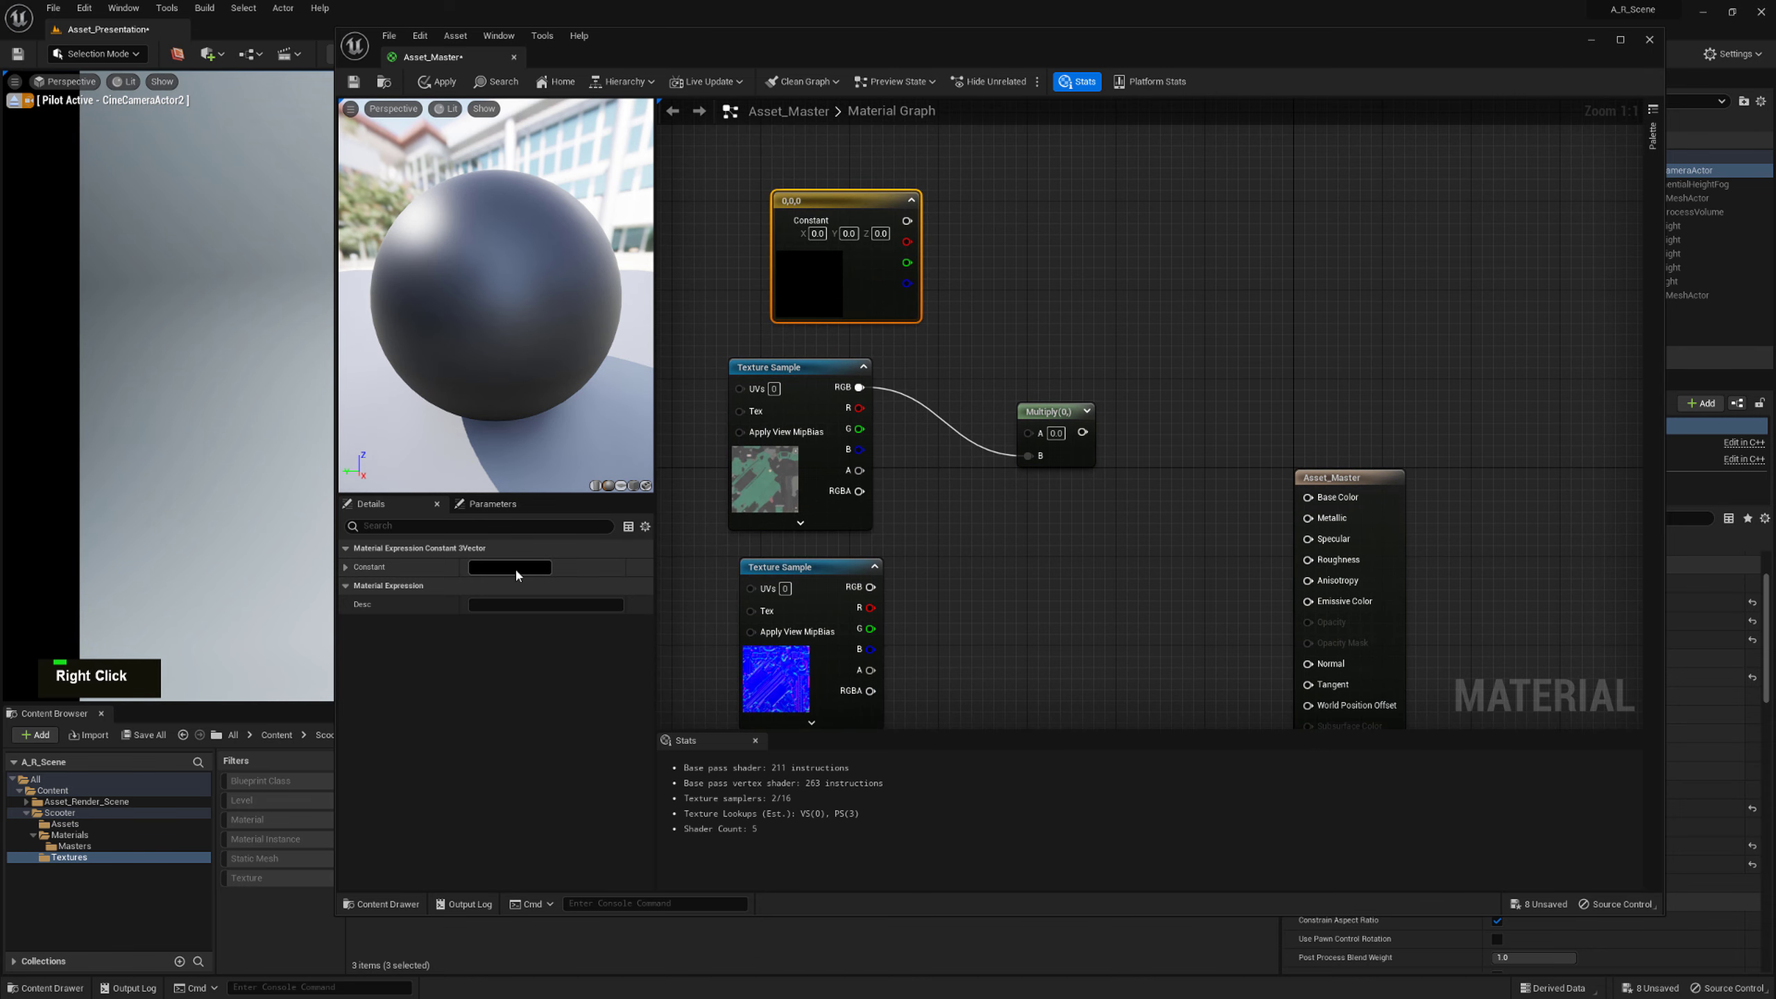
click(516, 570)
drag(728, 671, 727, 568)
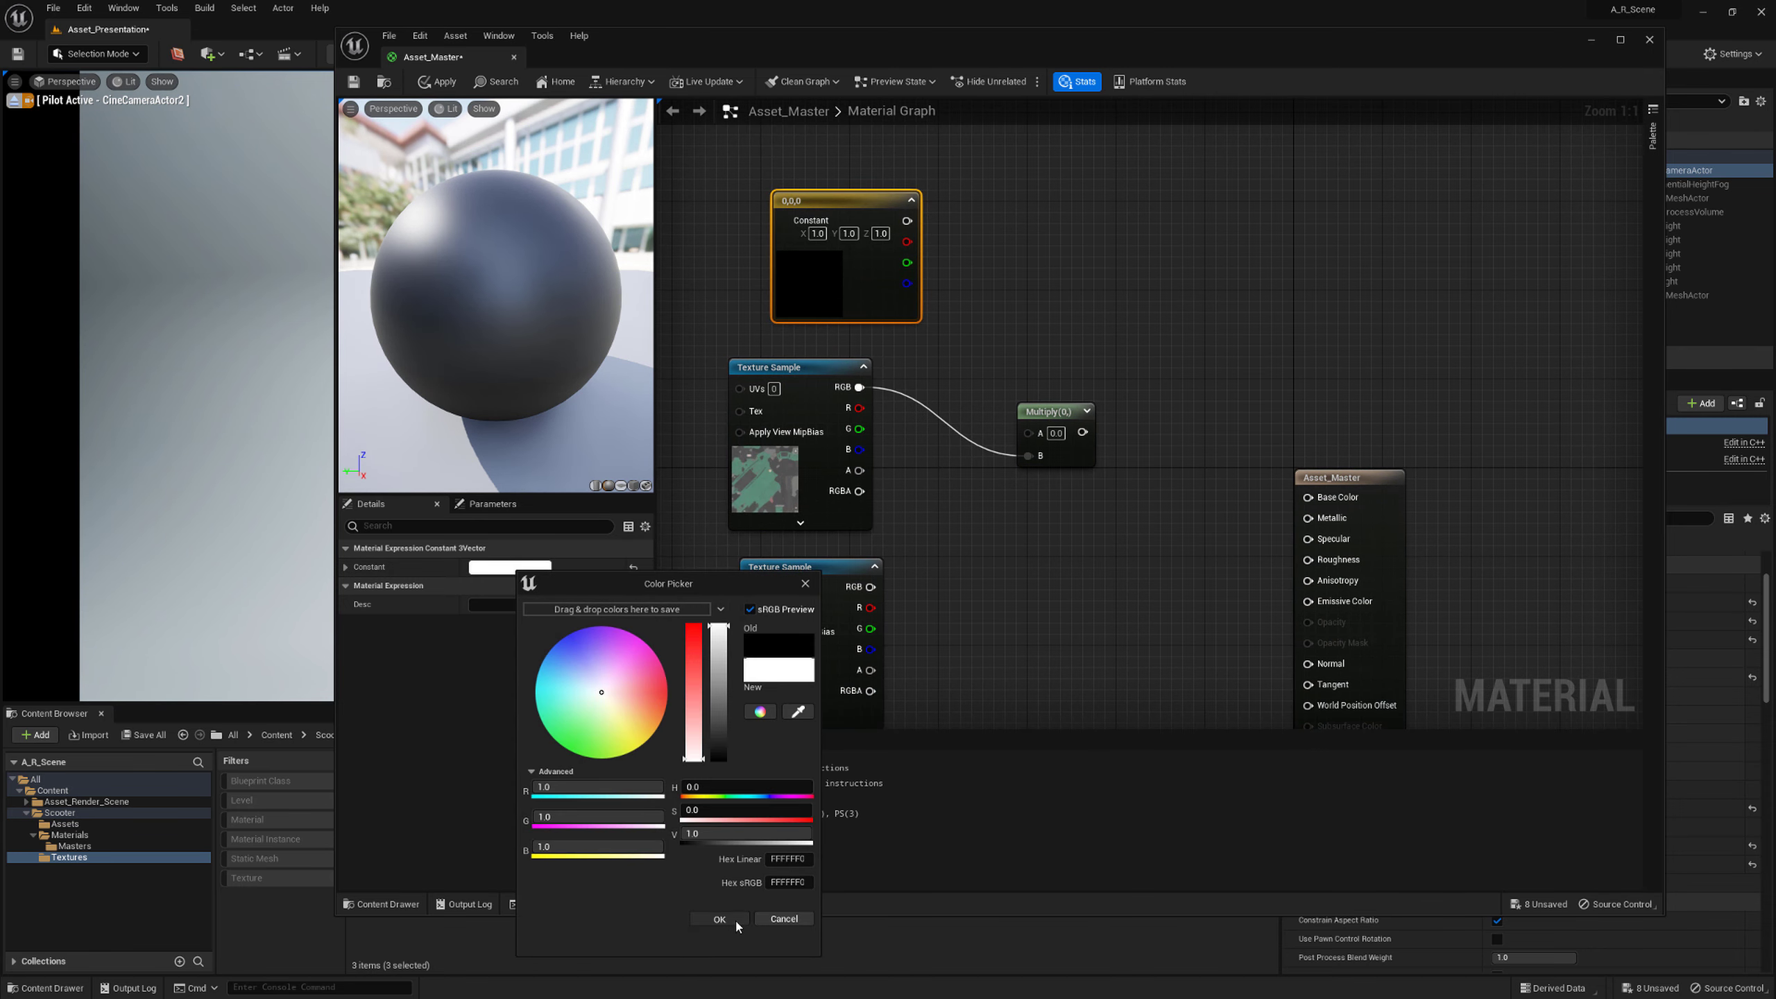
click(734, 921)
click(1043, 420)
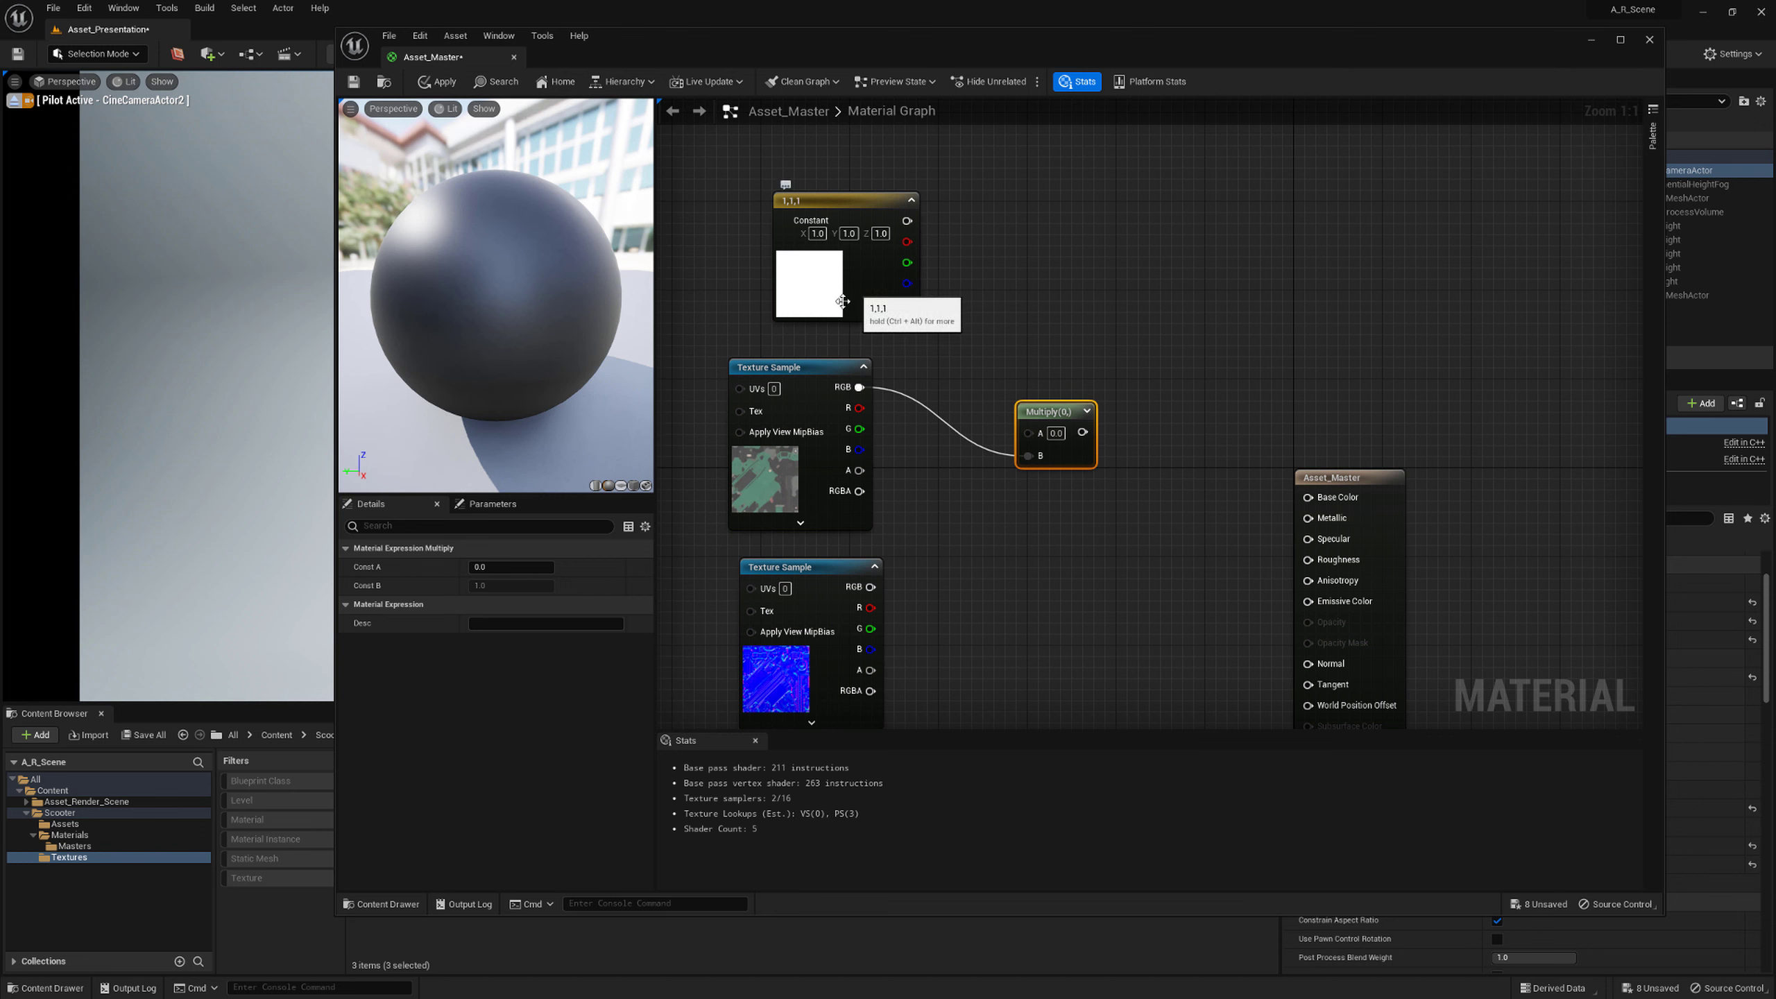
drag(907, 220, 1286, 497)
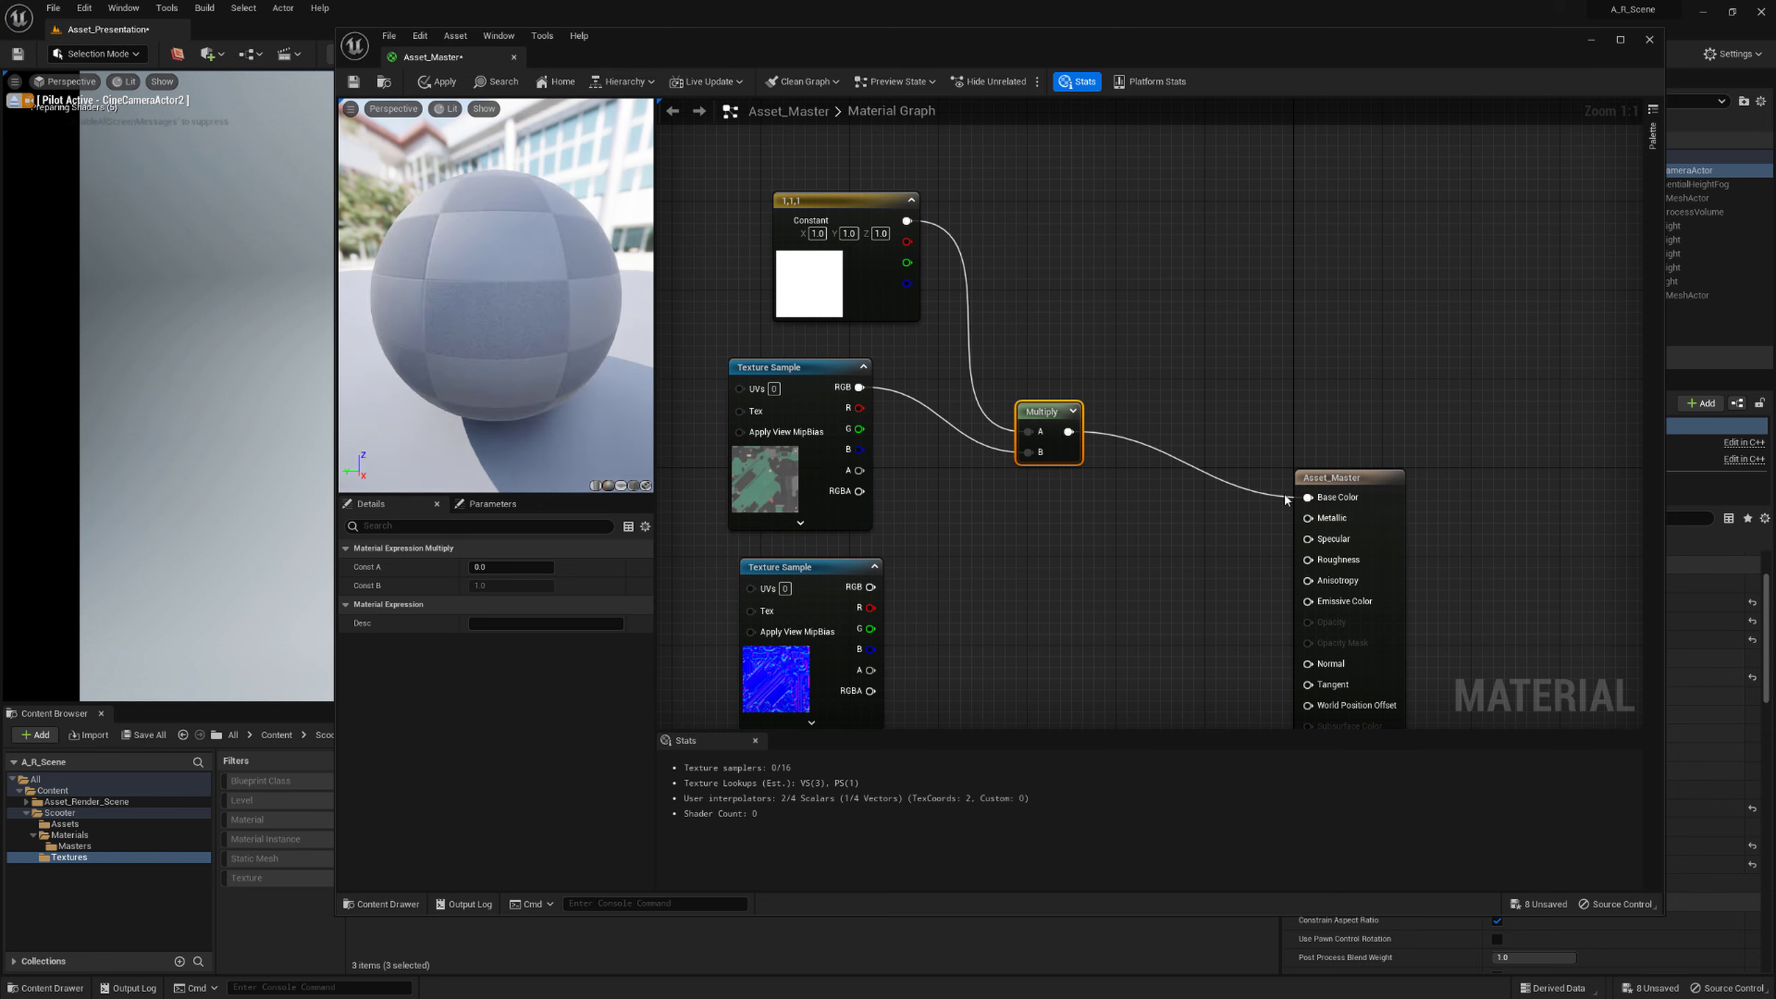
Connect the normal map to Normal and the ORME red channel to Ambient Occlusion
right_drag(1193, 541, 1177, 309)
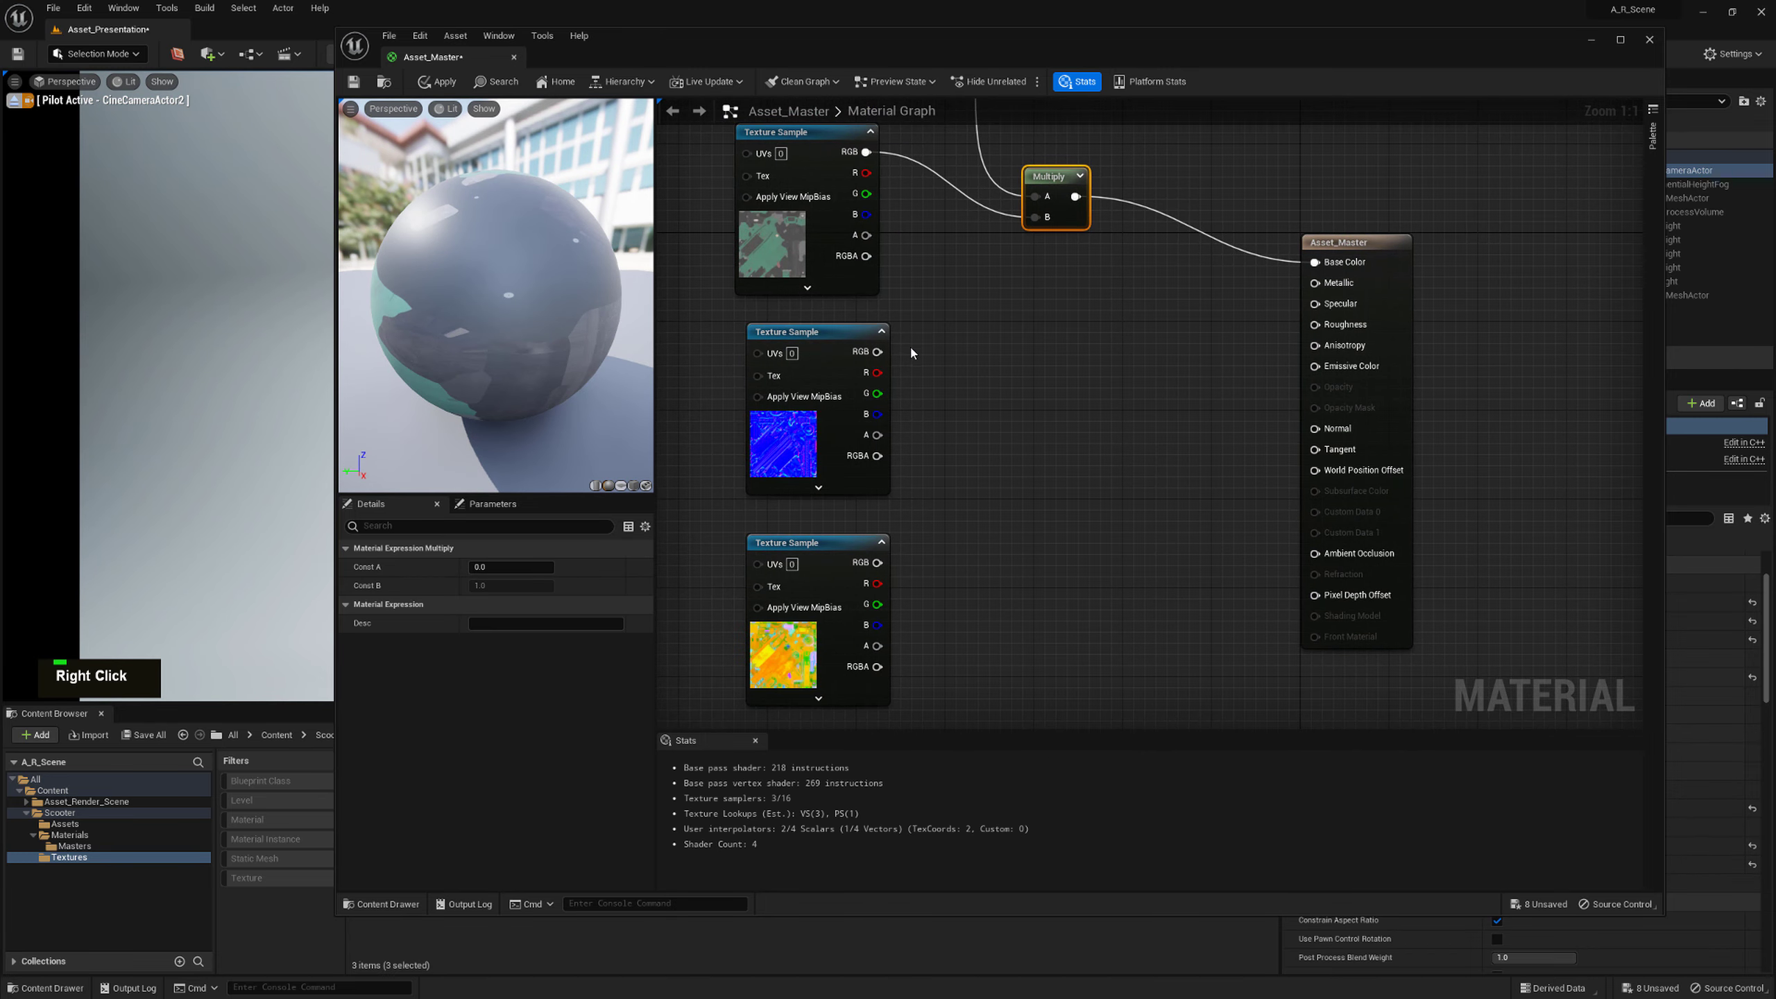
drag(877, 352, 1320, 430)
right_drag(985, 582, 962, 526)
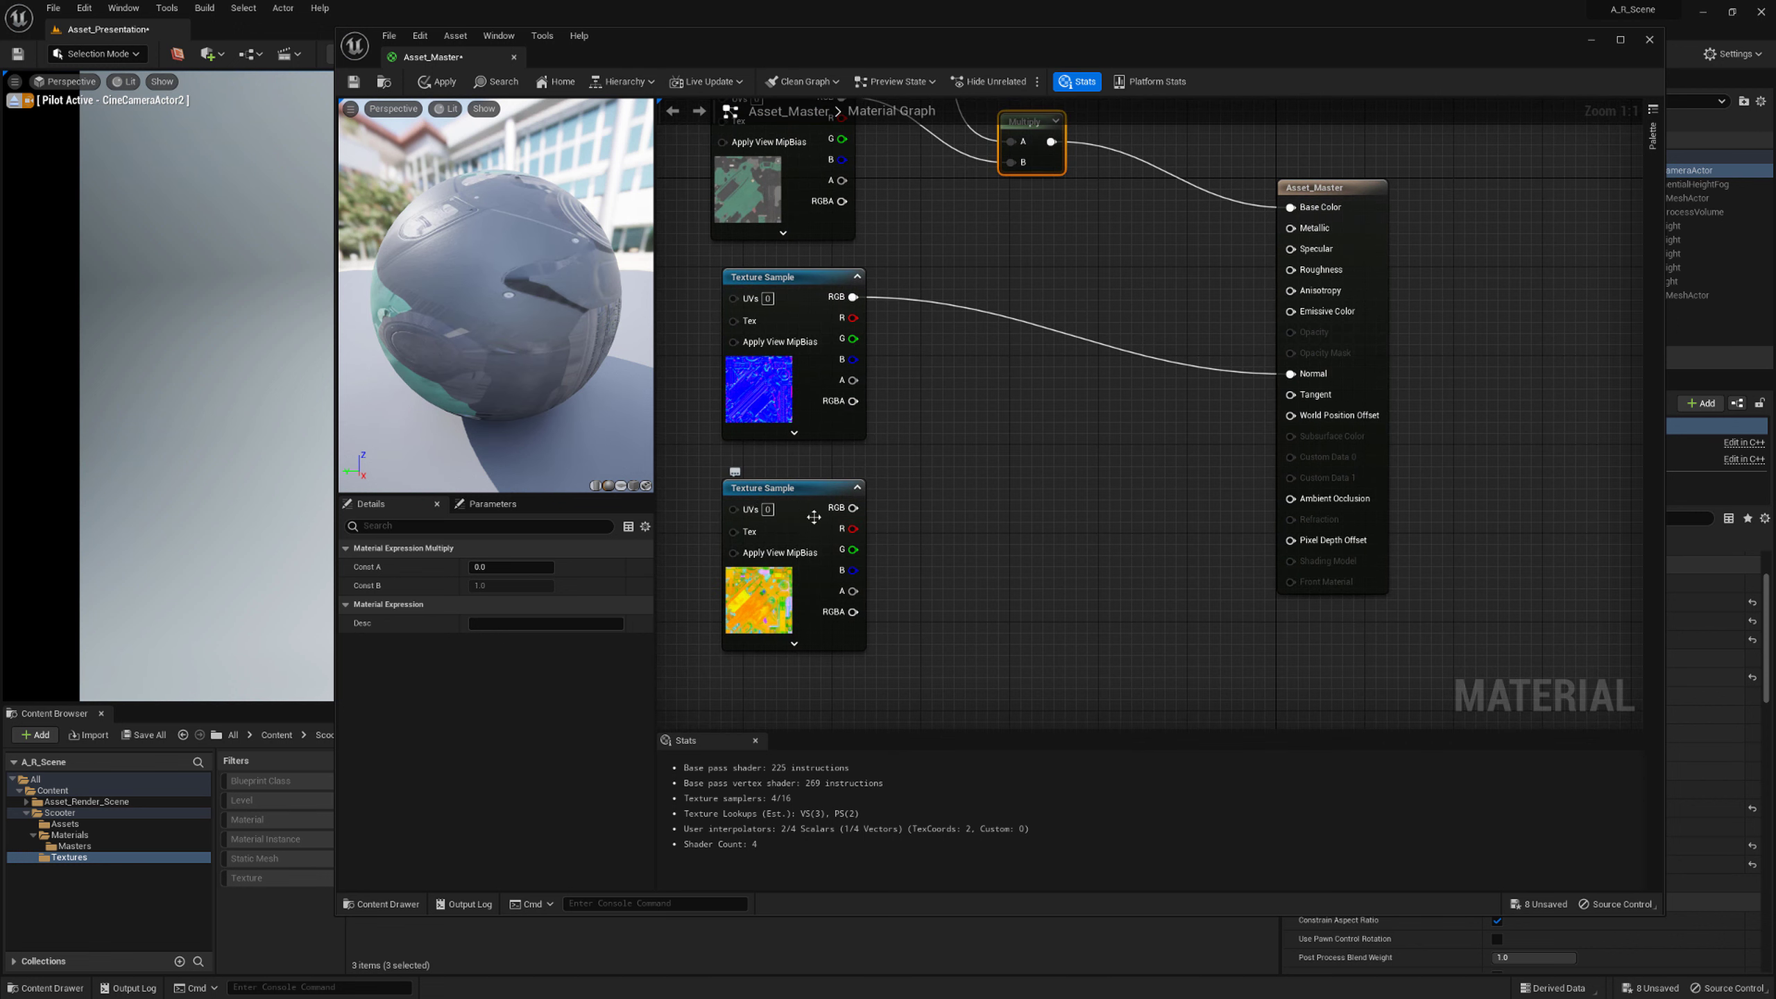
click(802, 596)
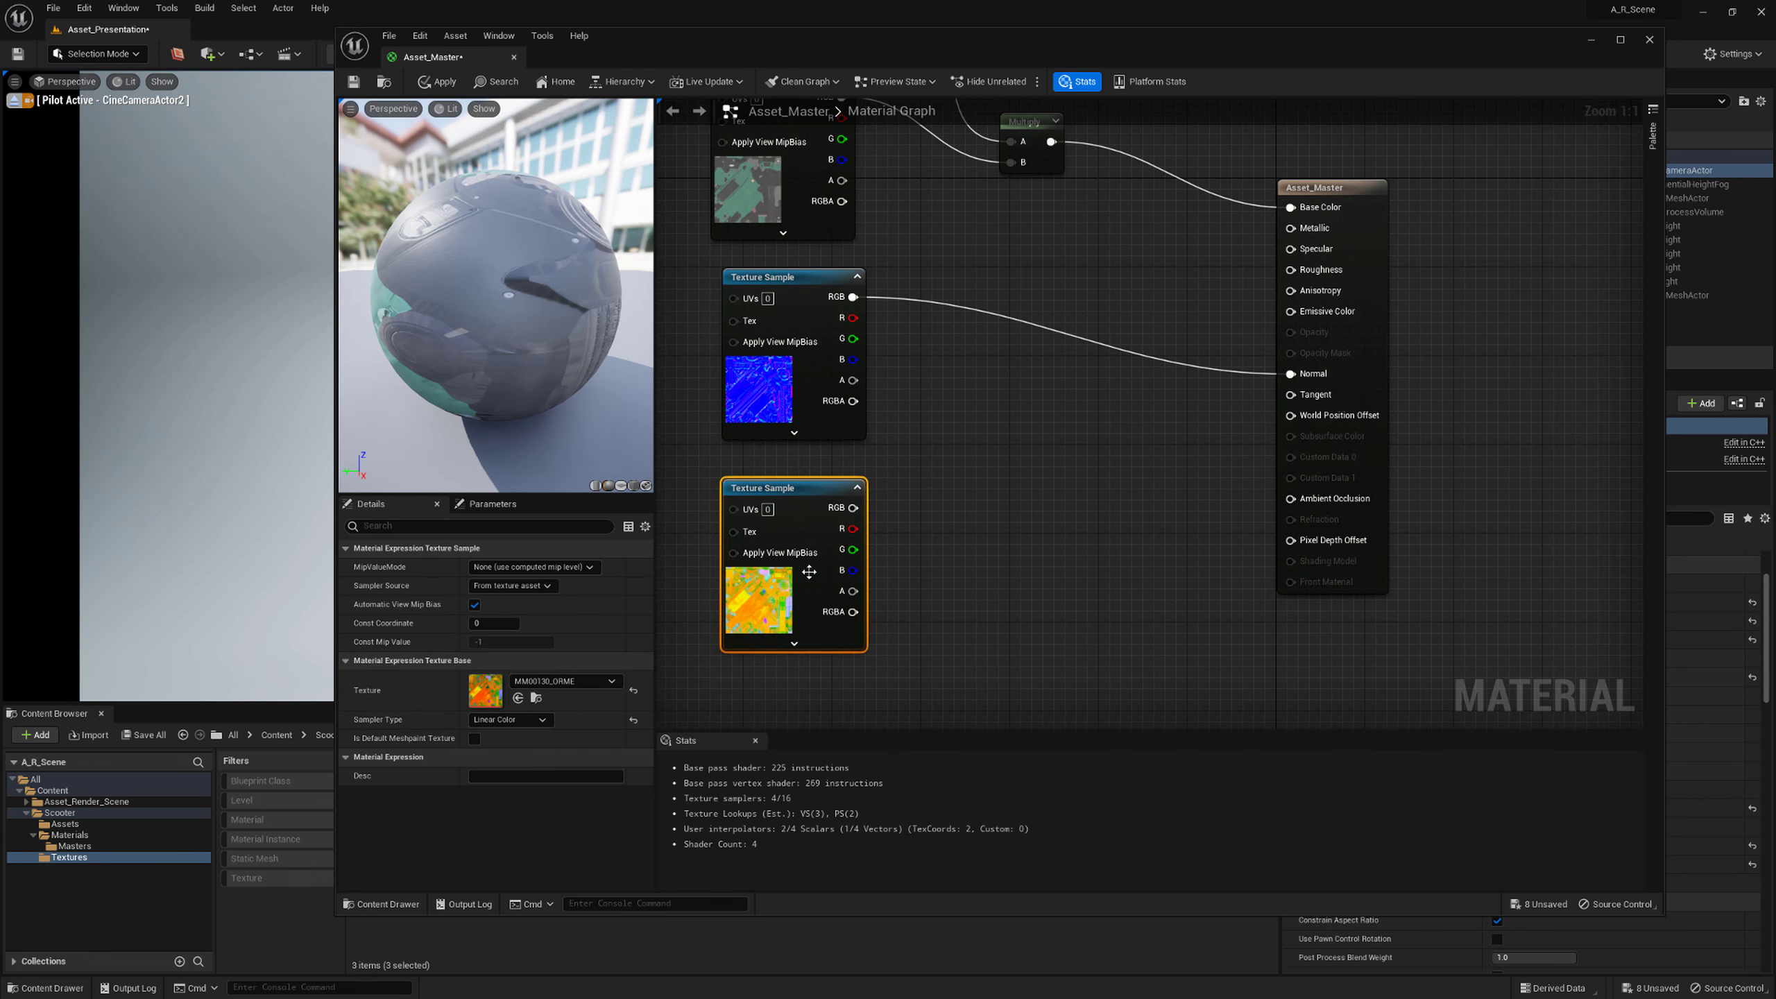
drag(855, 528, 1308, 508)
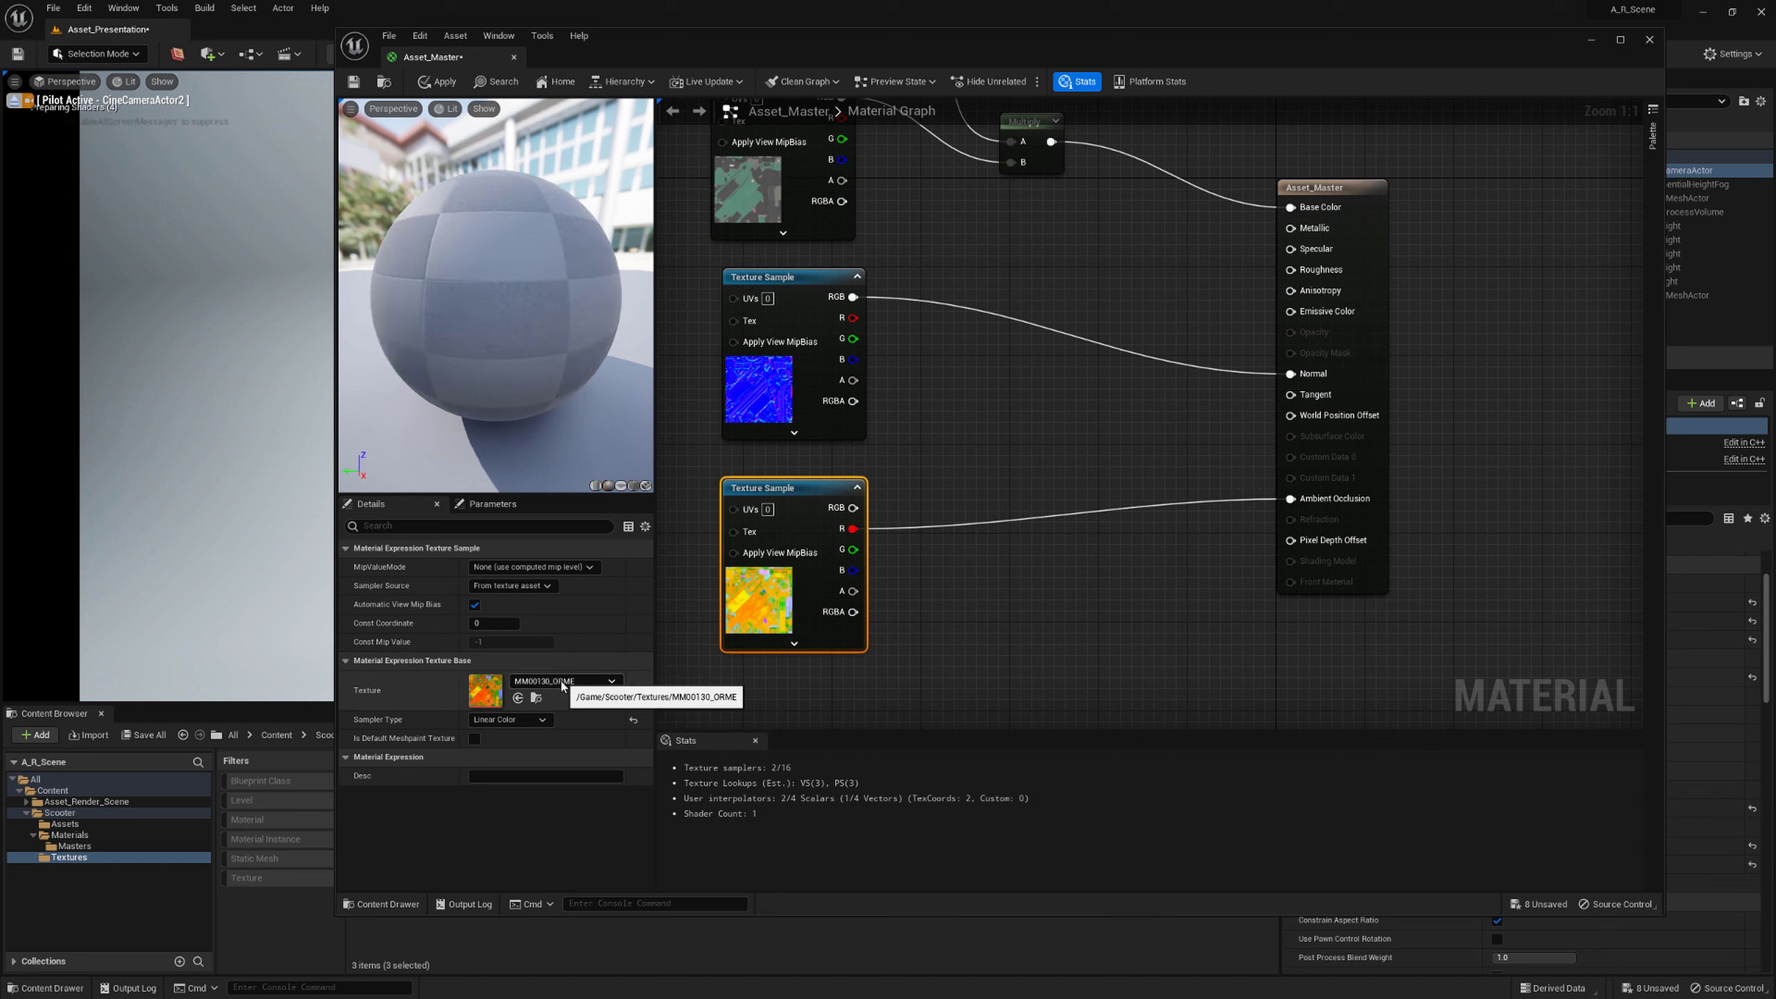
Add a Power node fed by ORME green, and place a scalar parameter below it
right_click(1005, 469)
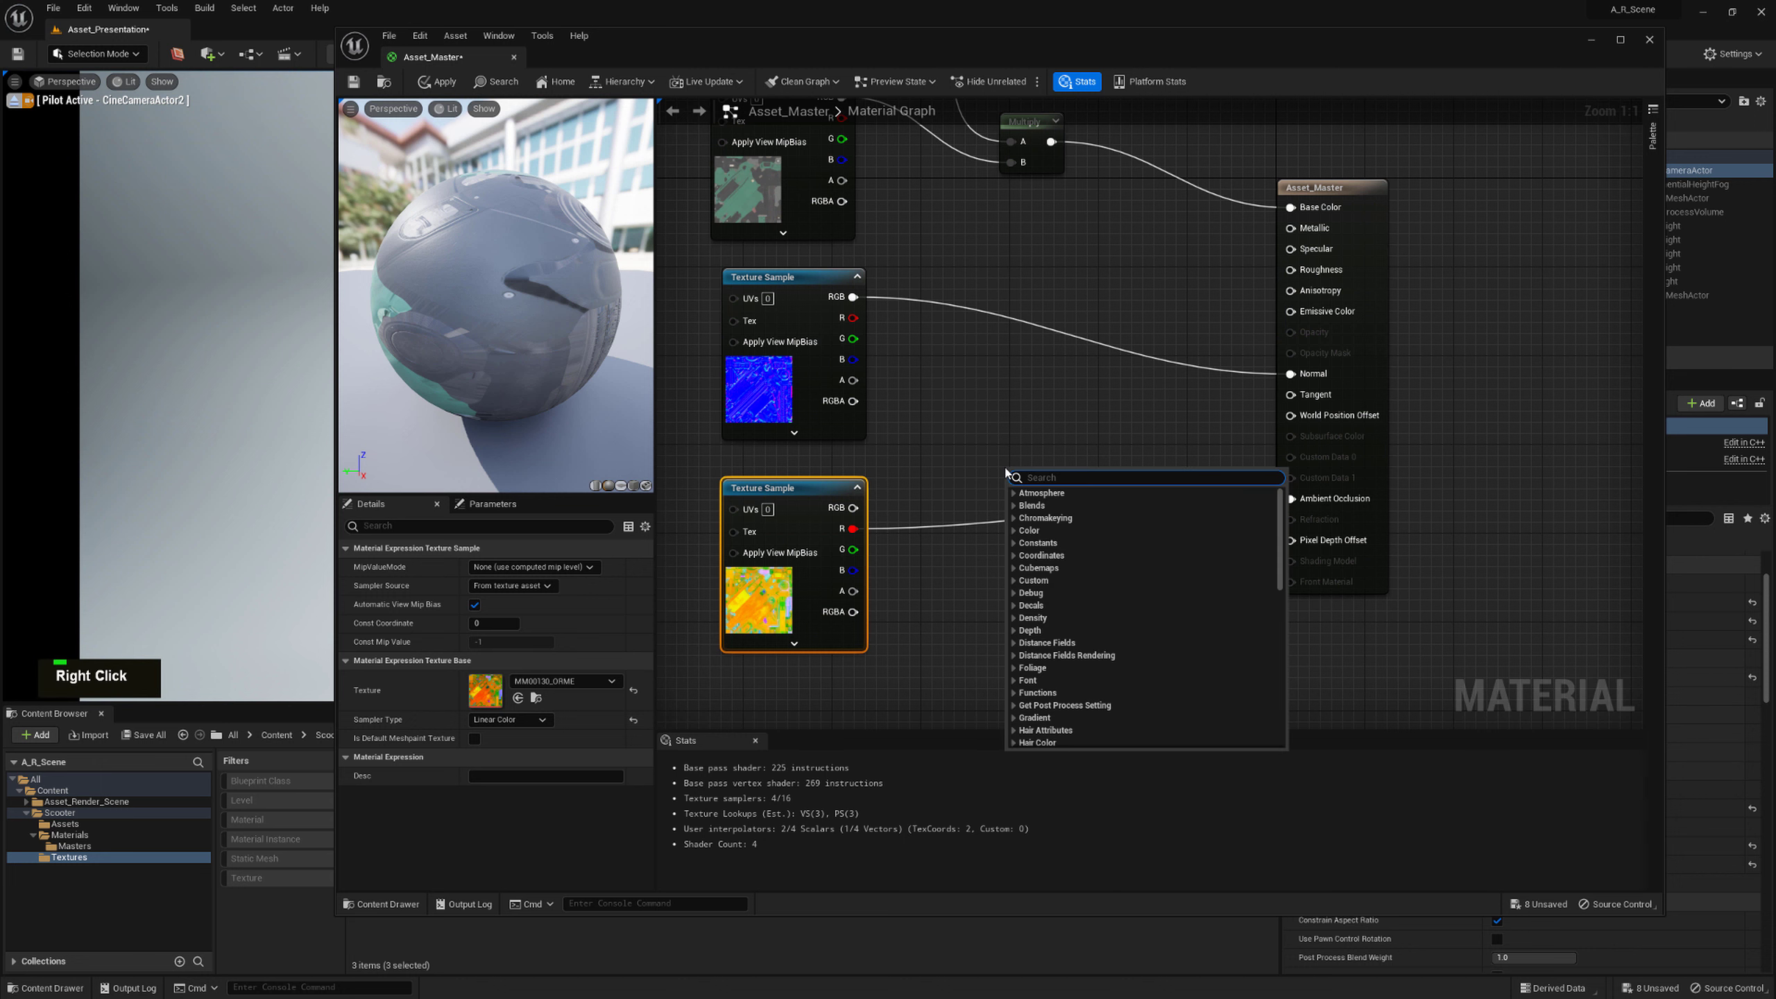
text(po)
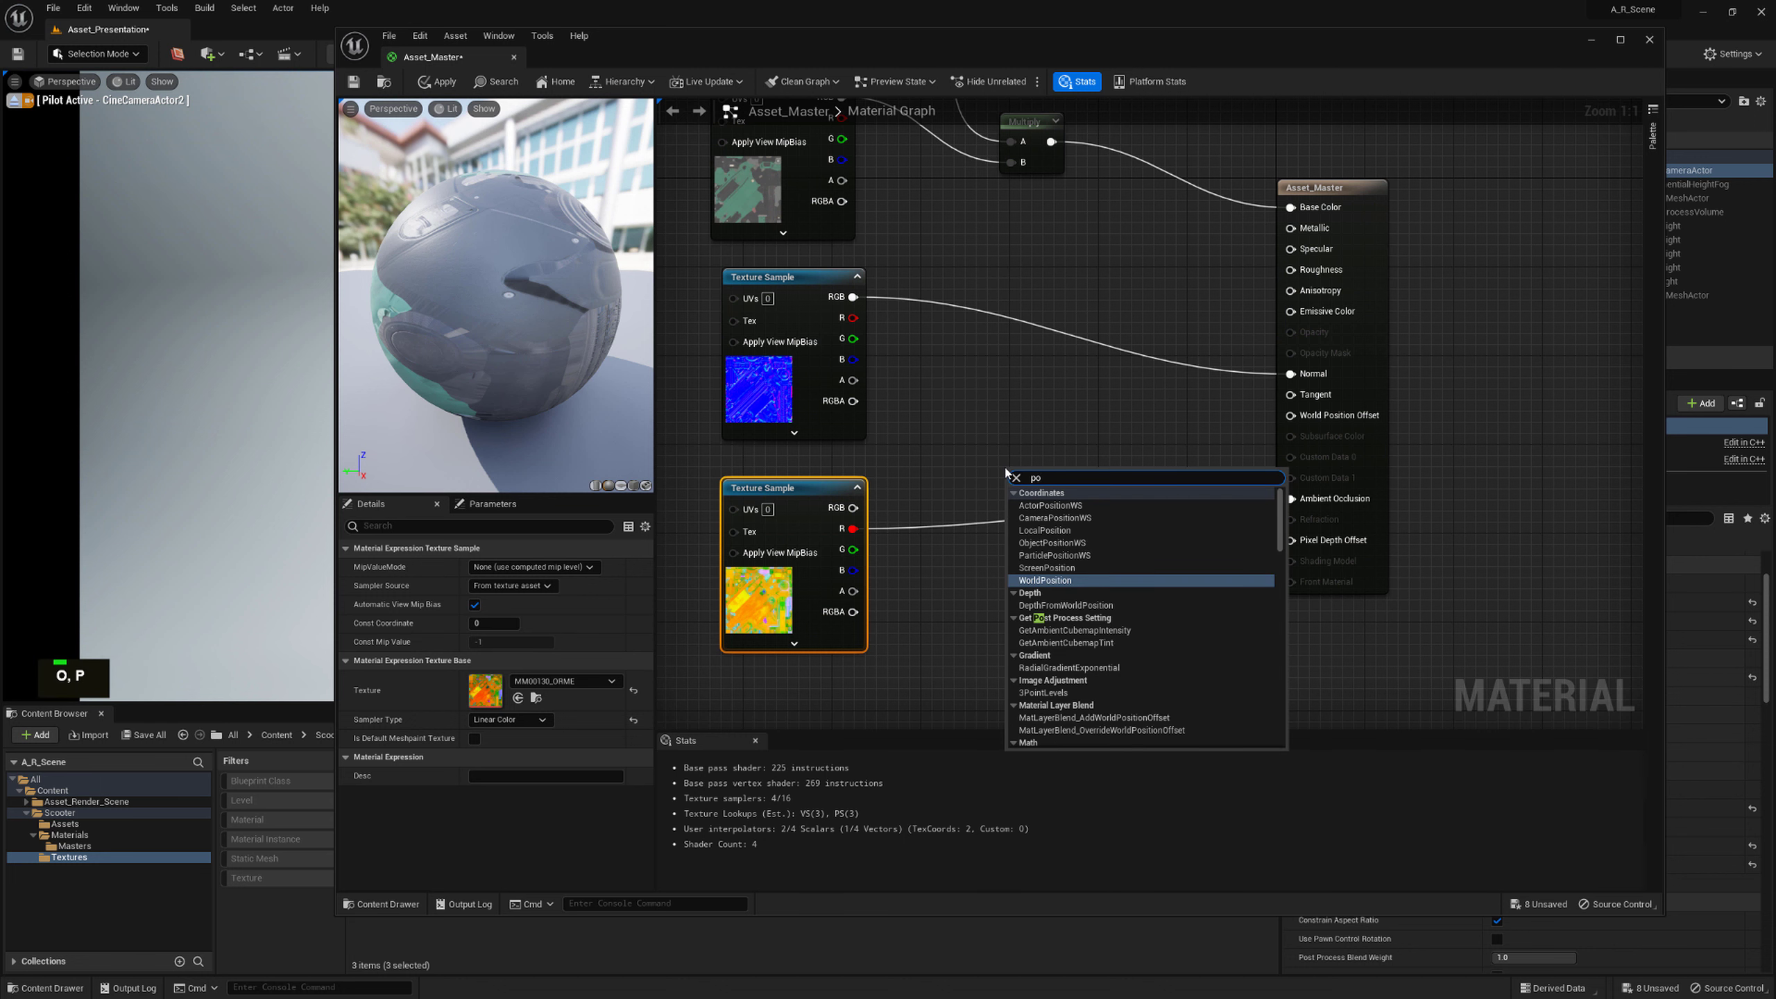
text(wer)
key(Return)
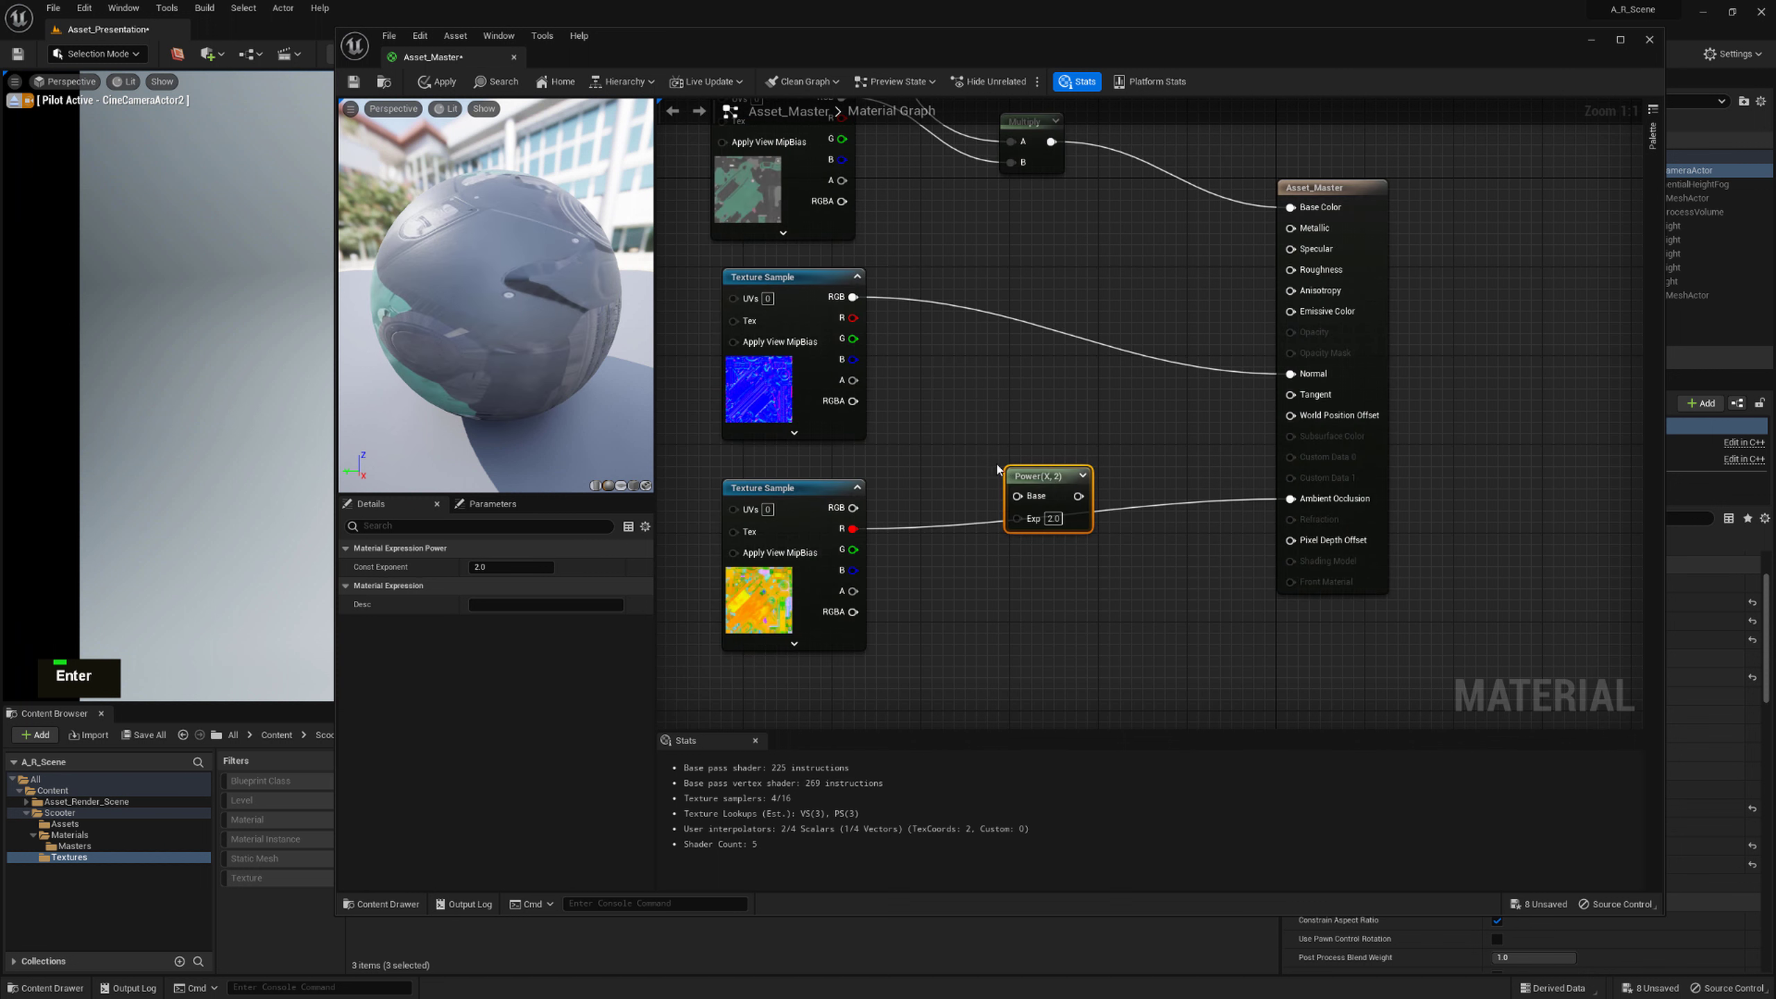
drag(1030, 478, 1046, 456)
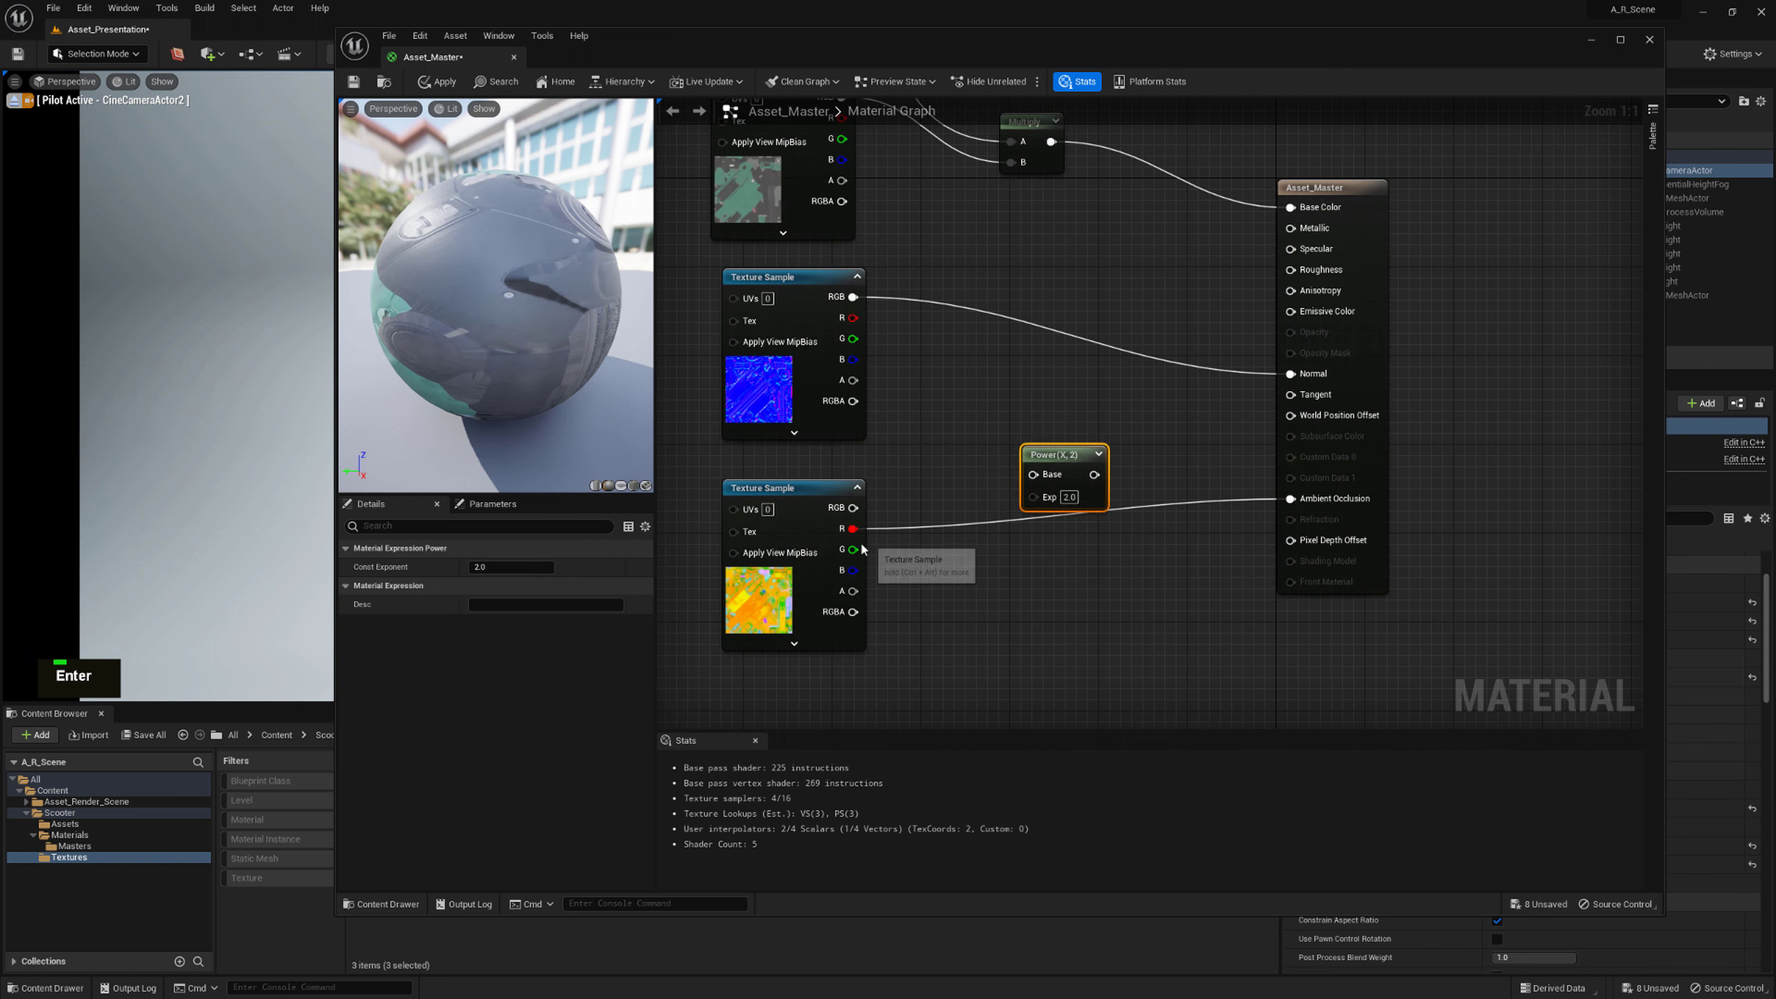
drag(852, 550, 1144, 430)
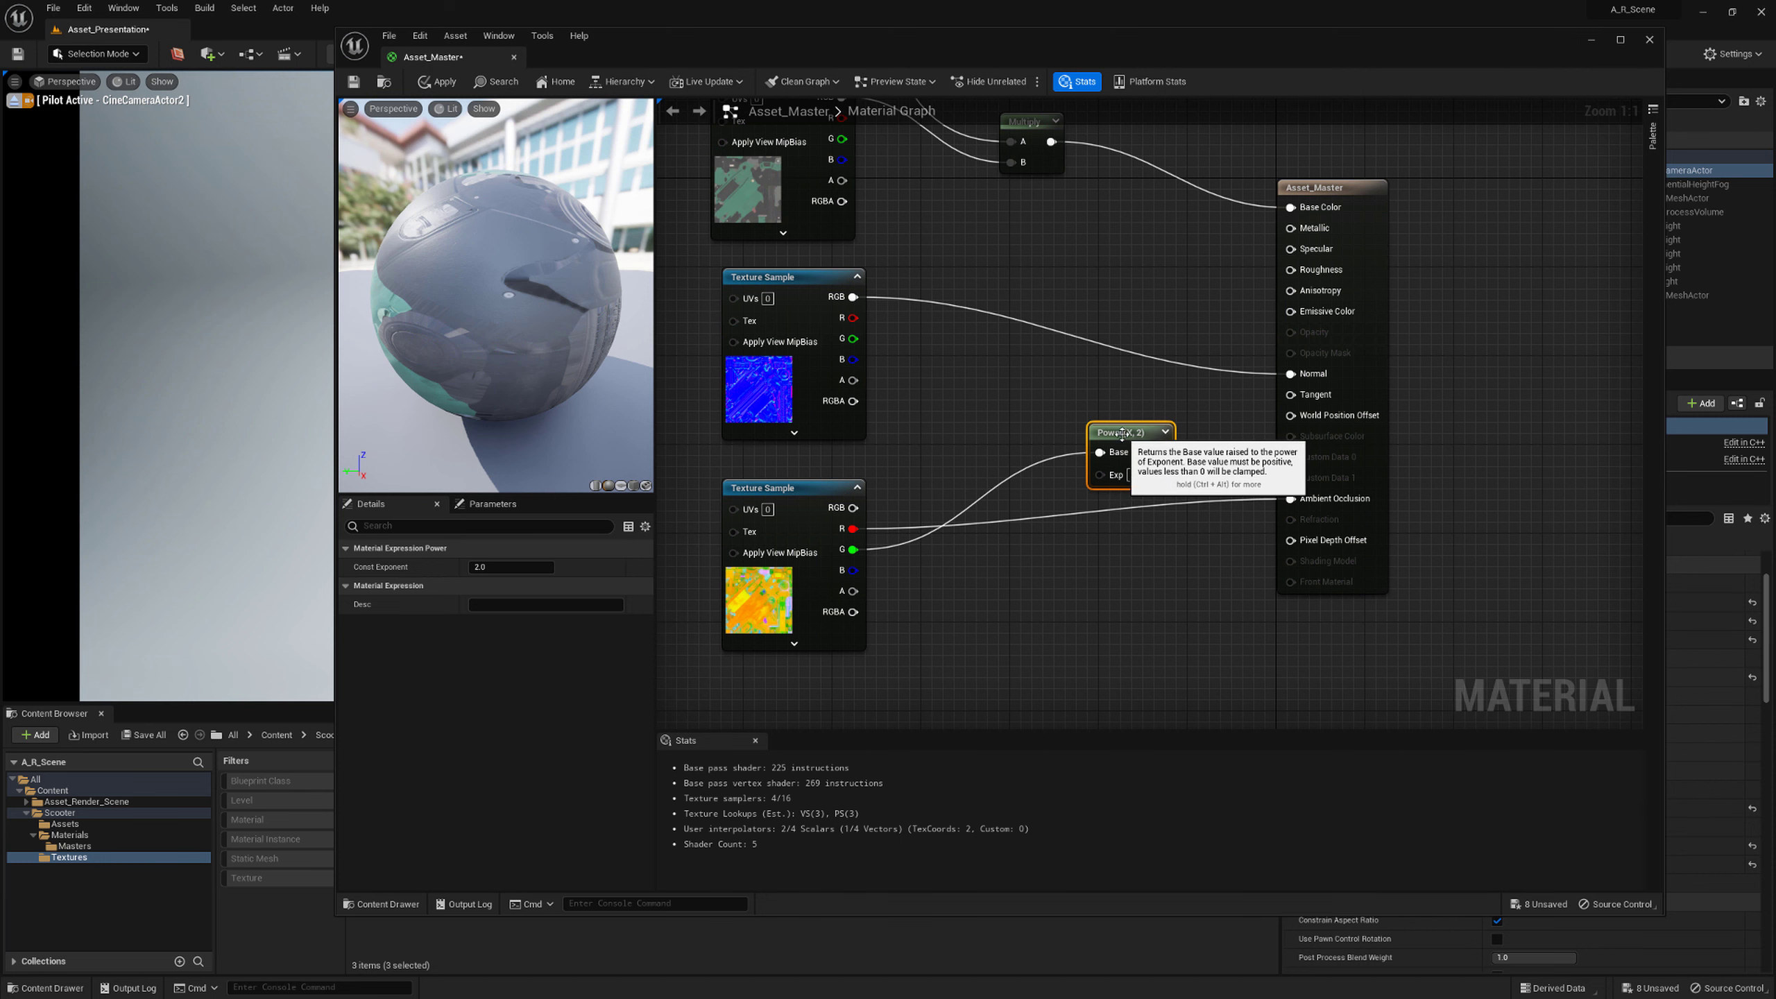
click(1004, 554)
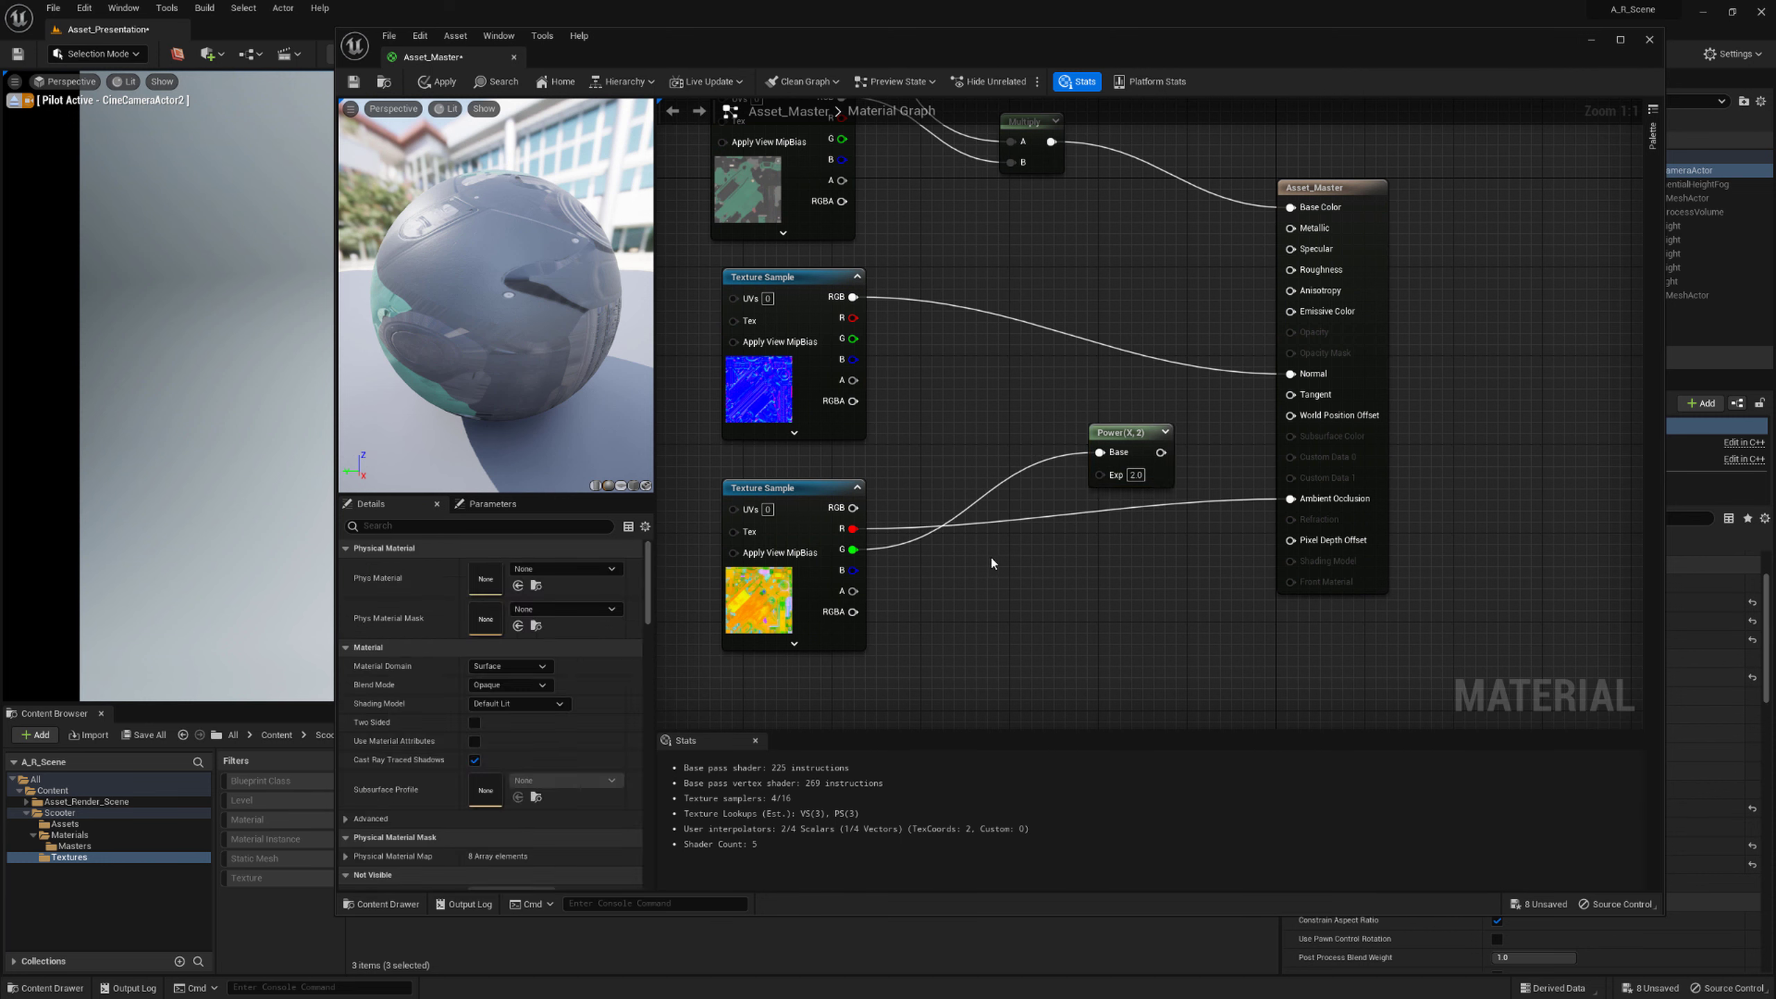
key(s)
click(990, 555)
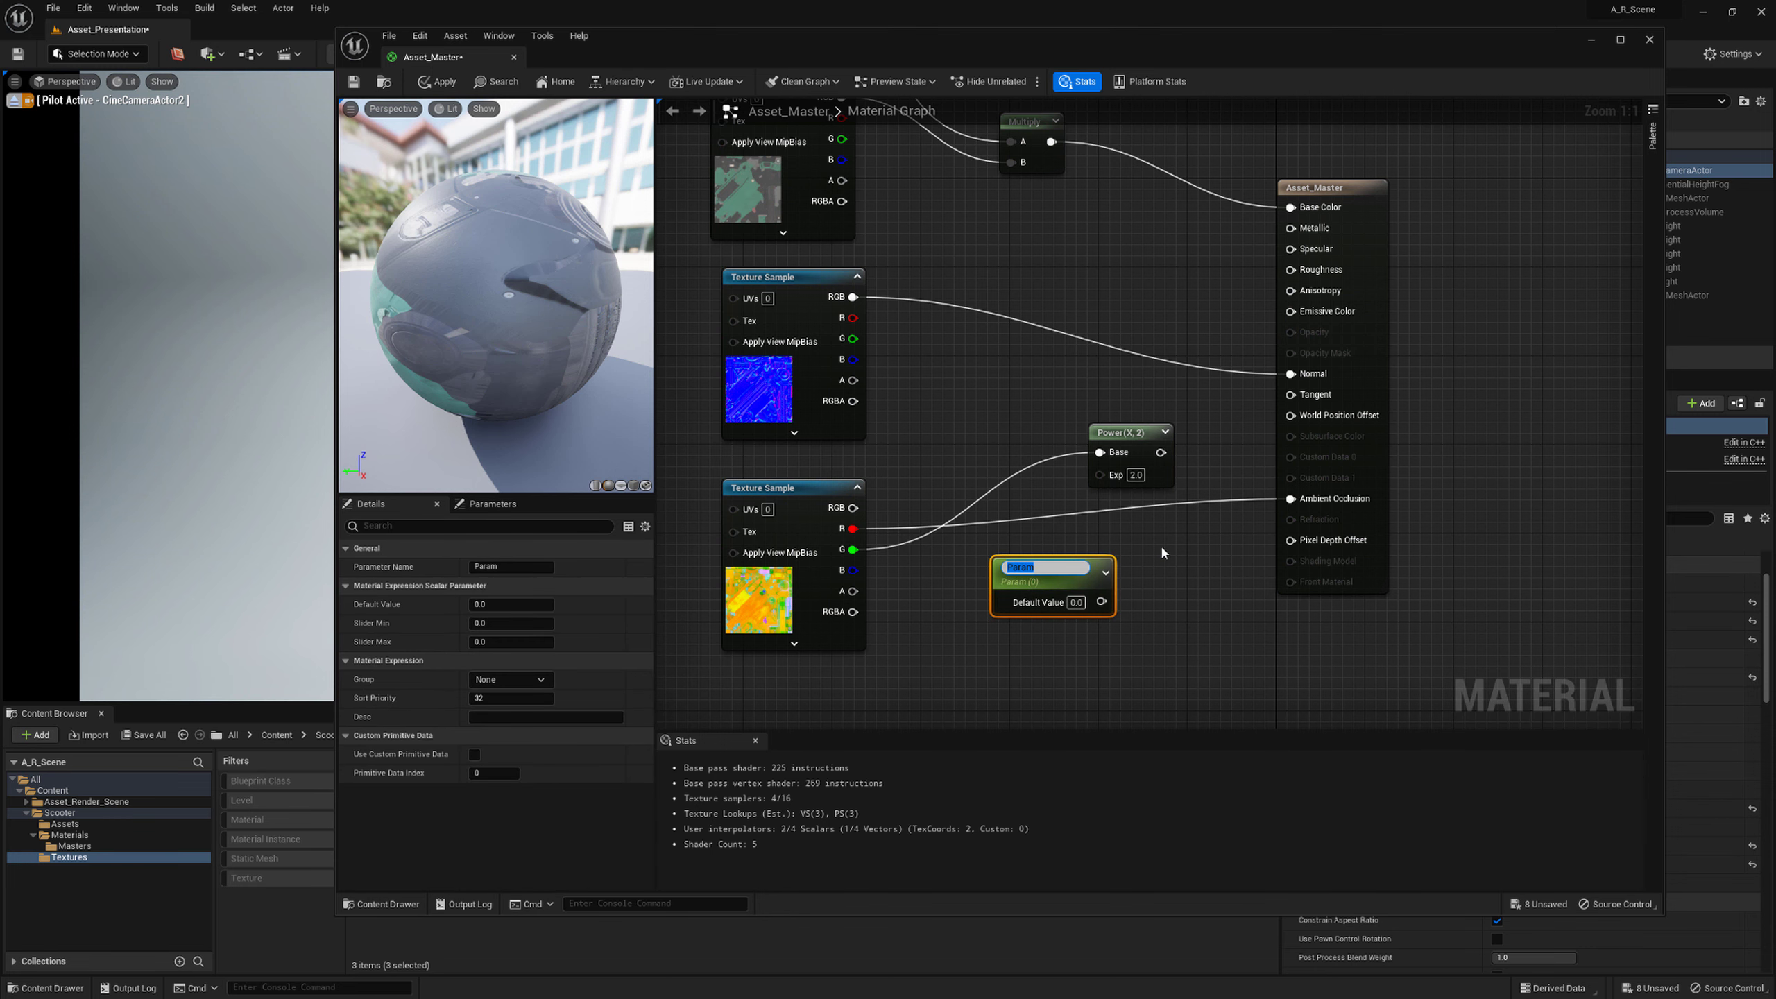
Name the scalar parameter Roughness_Strength with a default value of 1.0
text(Roughness)
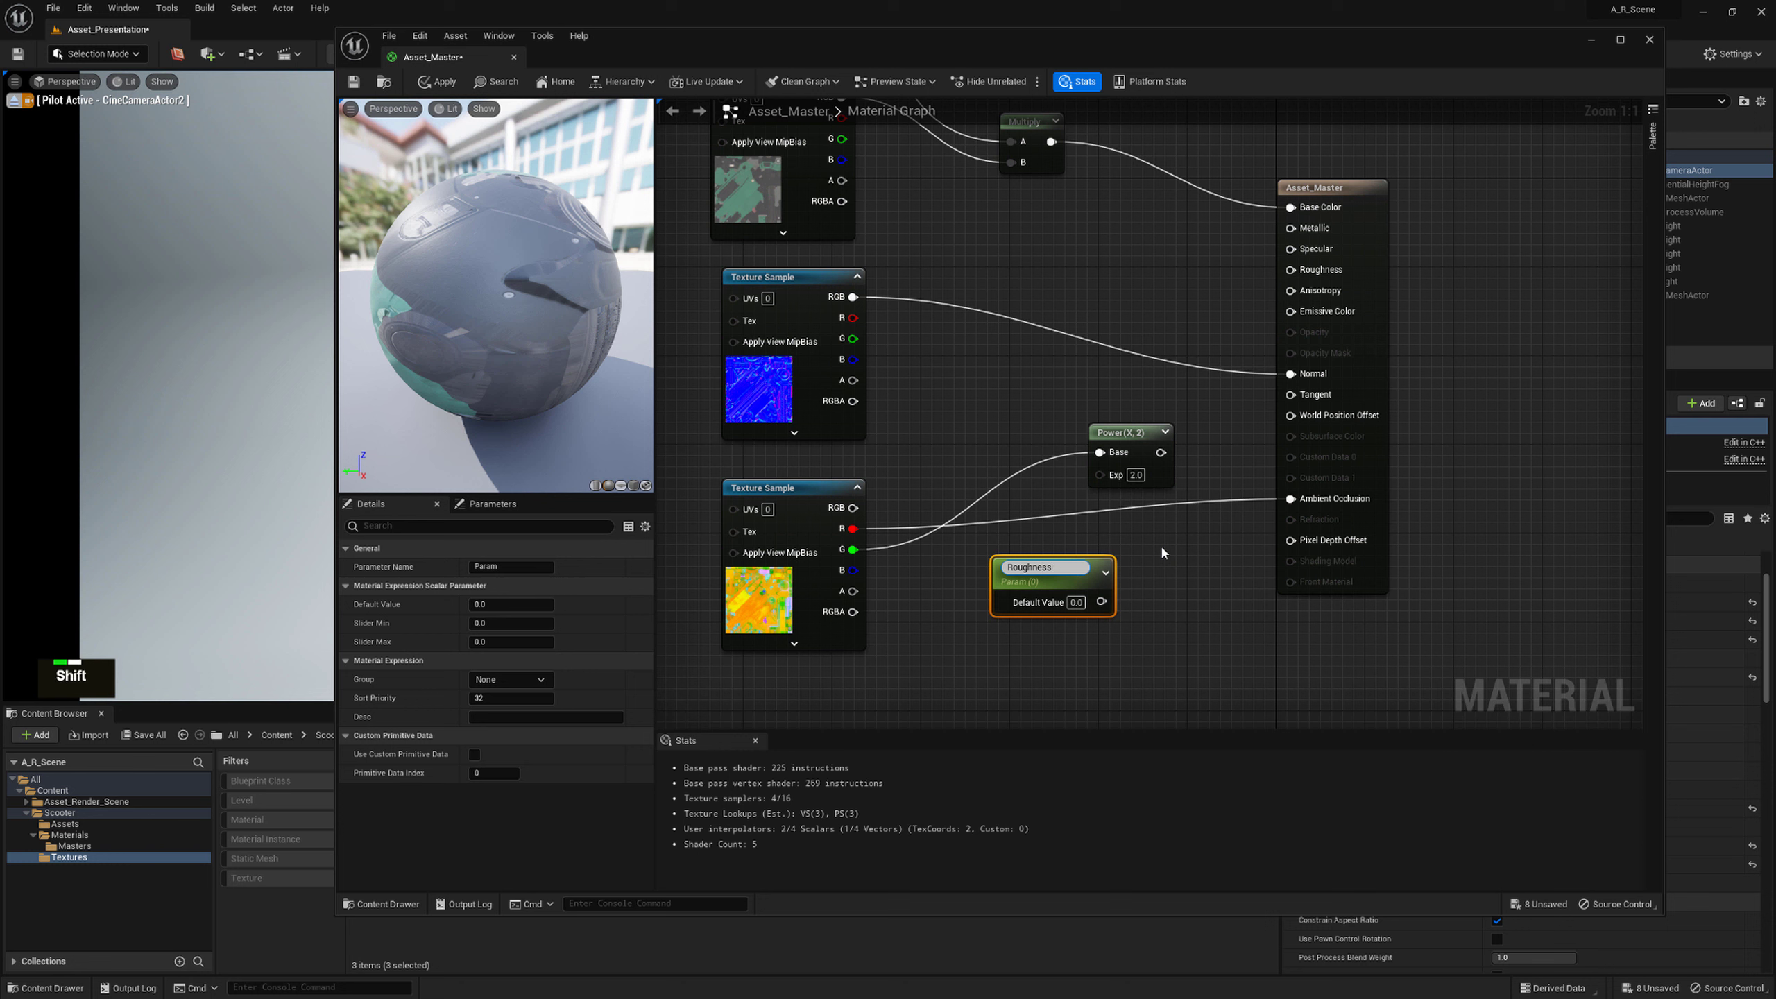
text(_Strength)
key(Return)
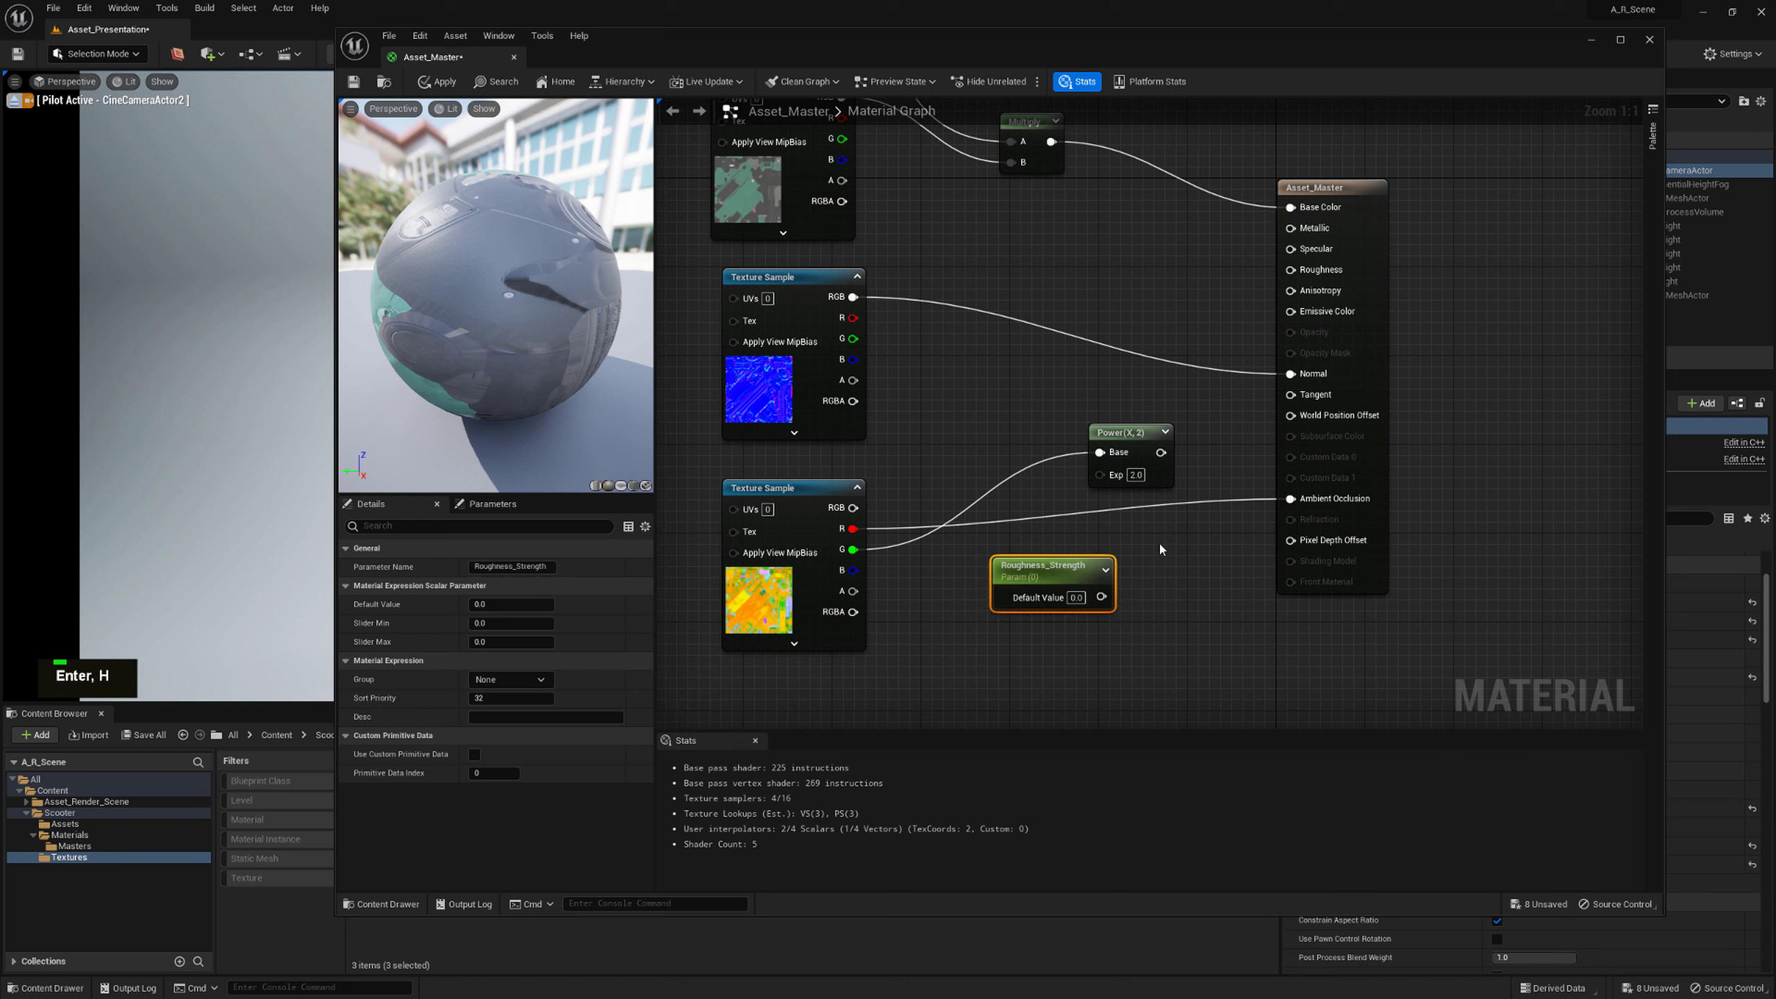
right_click(1147, 549)
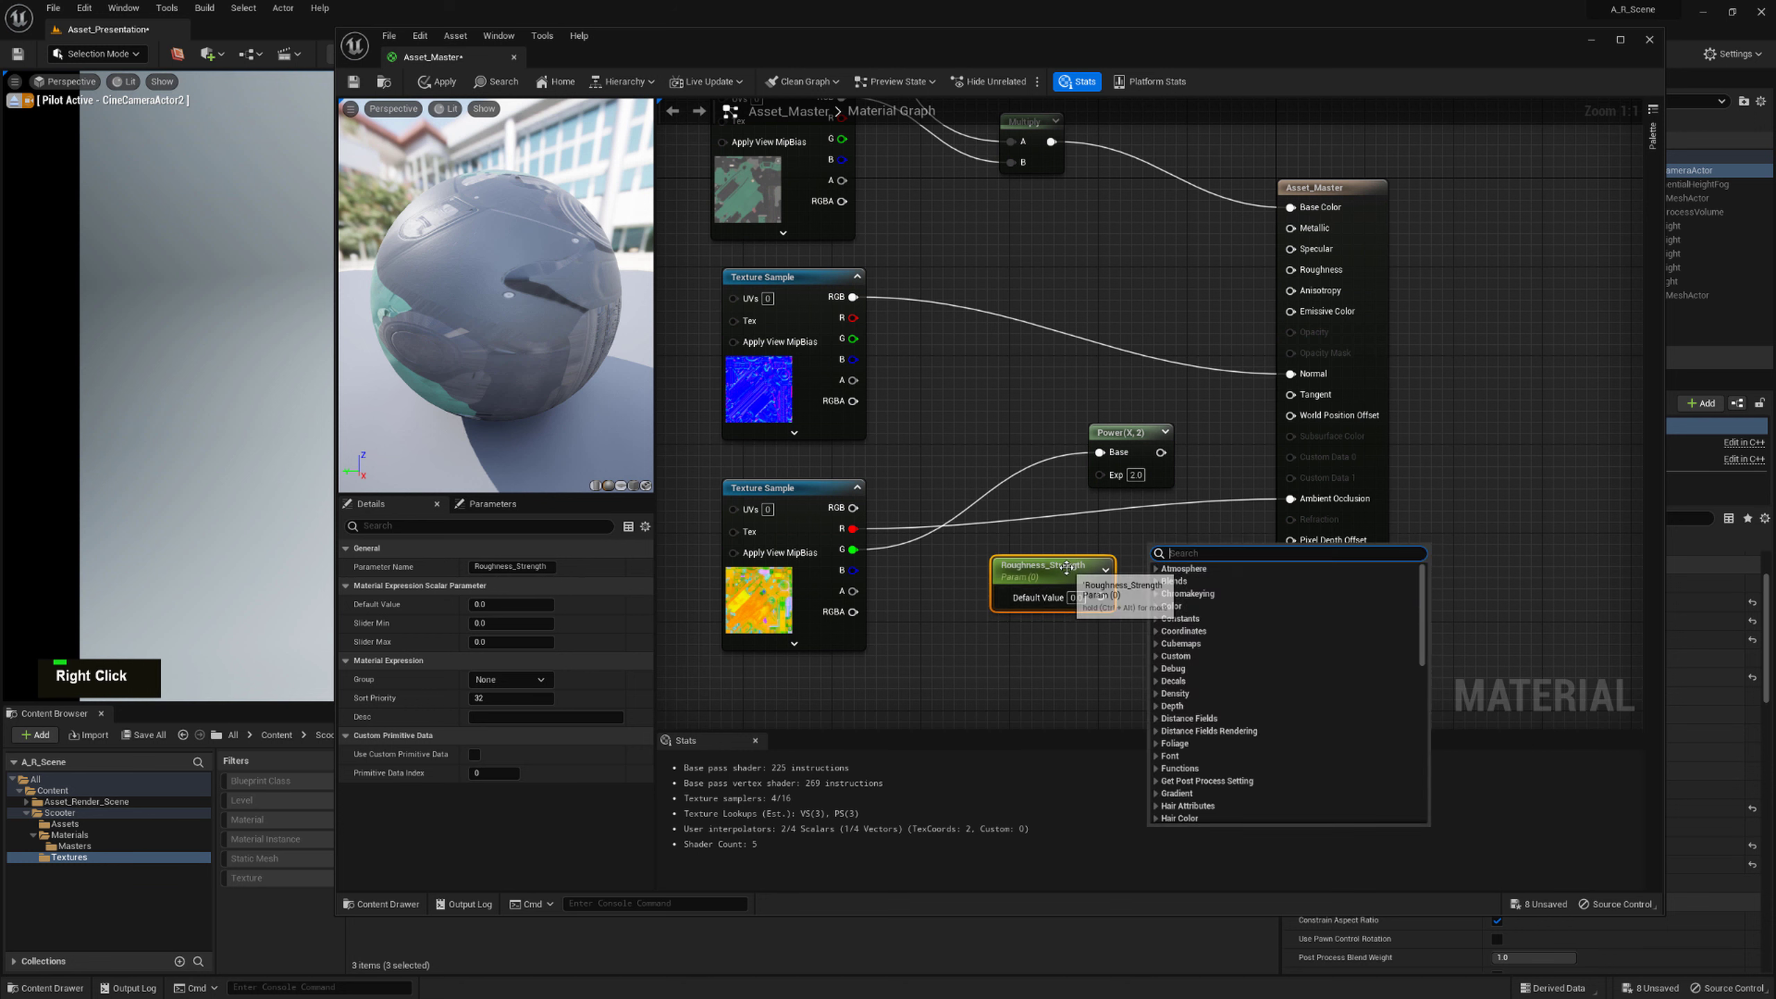
drag(1057, 564, 1100, 475)
click(498, 605)
text(1)
key(Return)
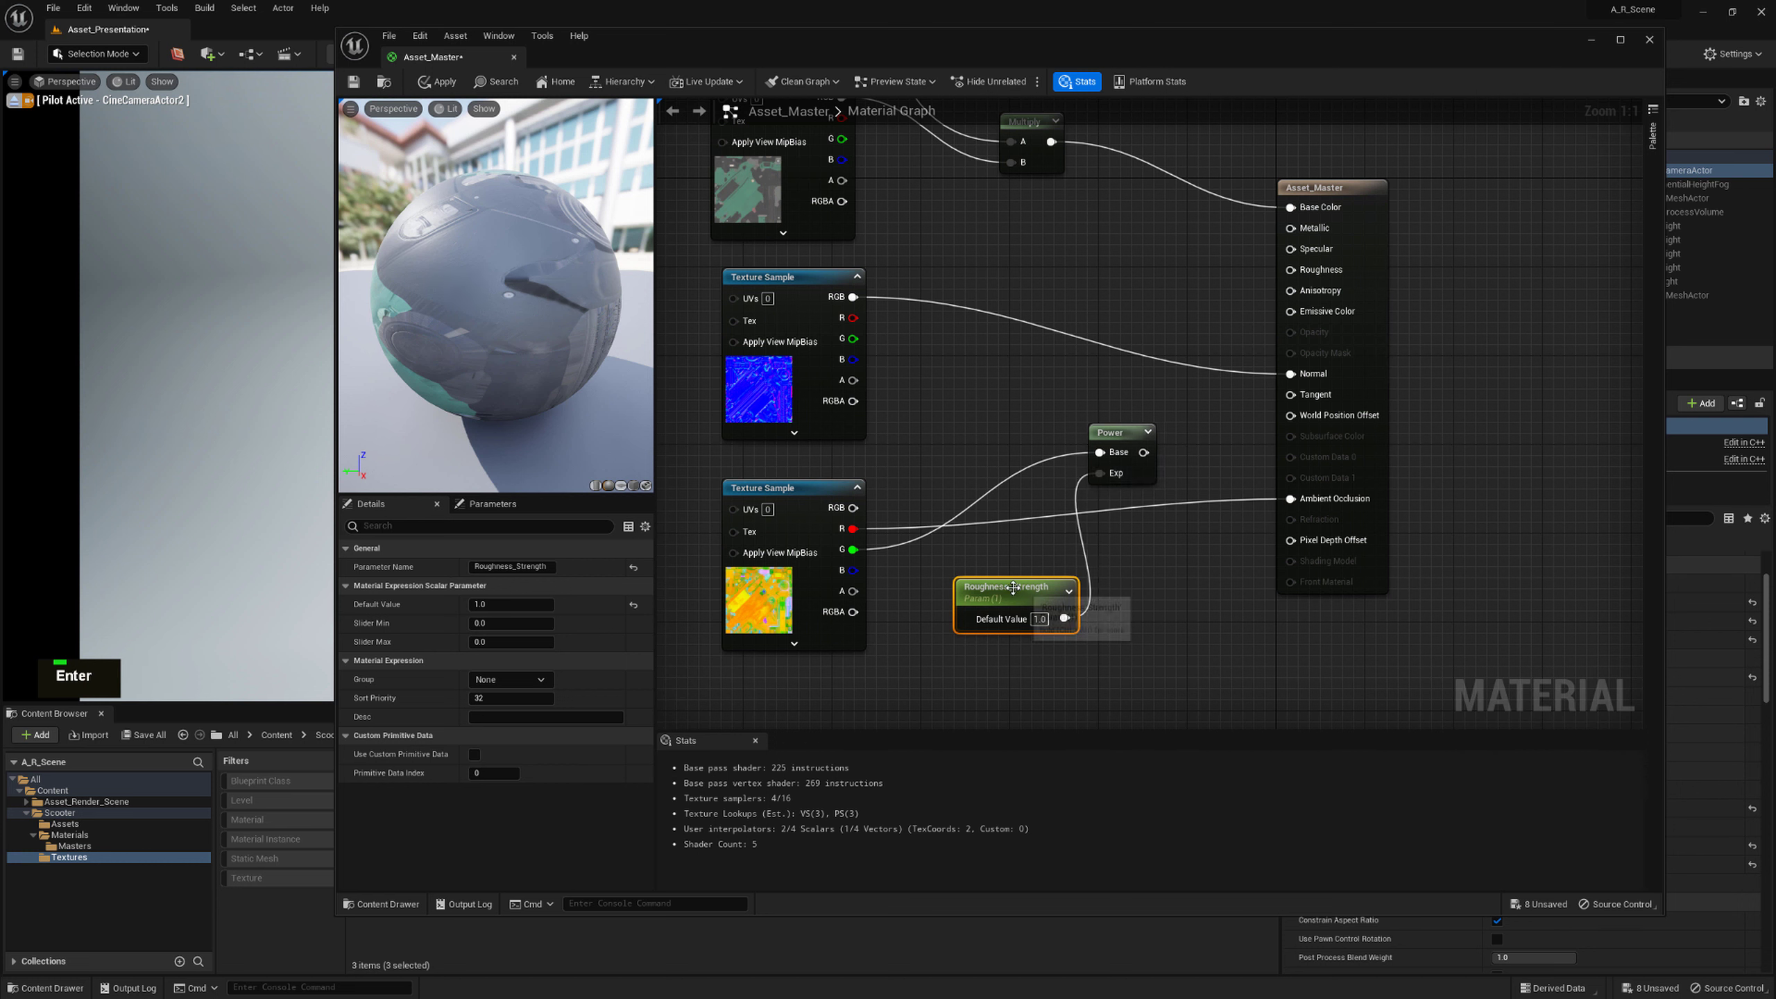
Wire Roughness_Strength into Power's Exp, Power into Roughness, and ORME blue into Metallic
drag(1006, 587, 940, 655)
click(988, 586)
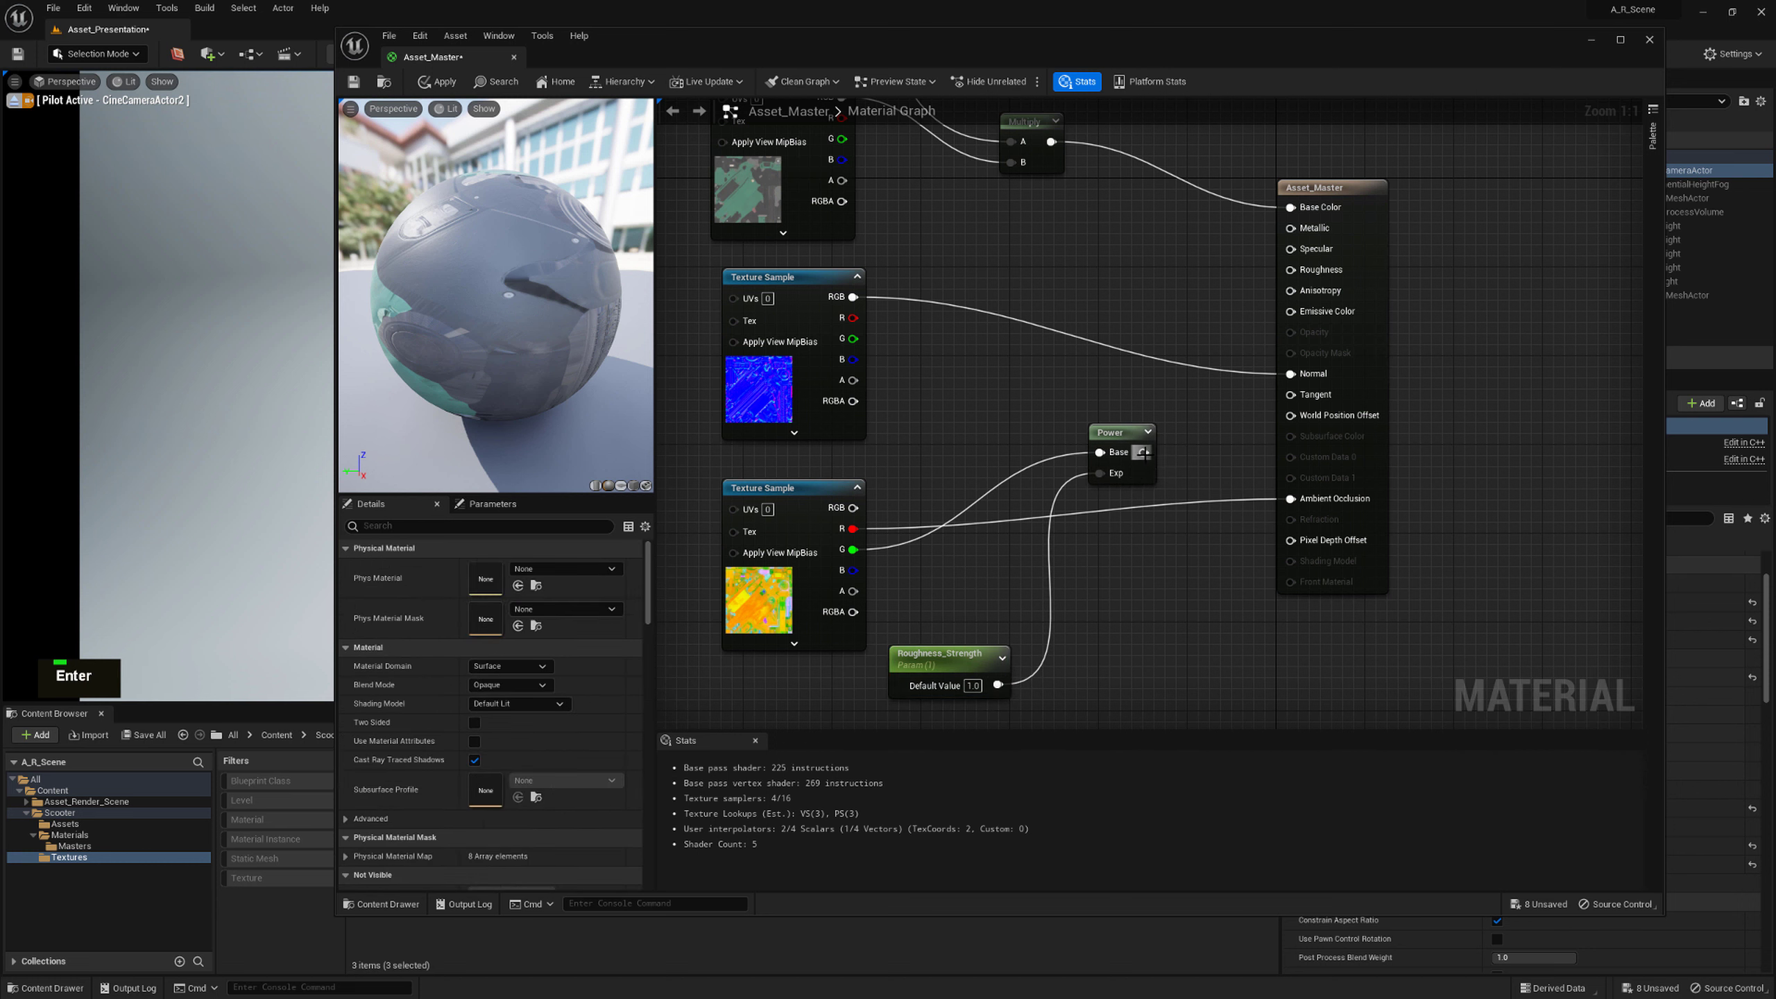
drag(1144, 452, 1305, 274)
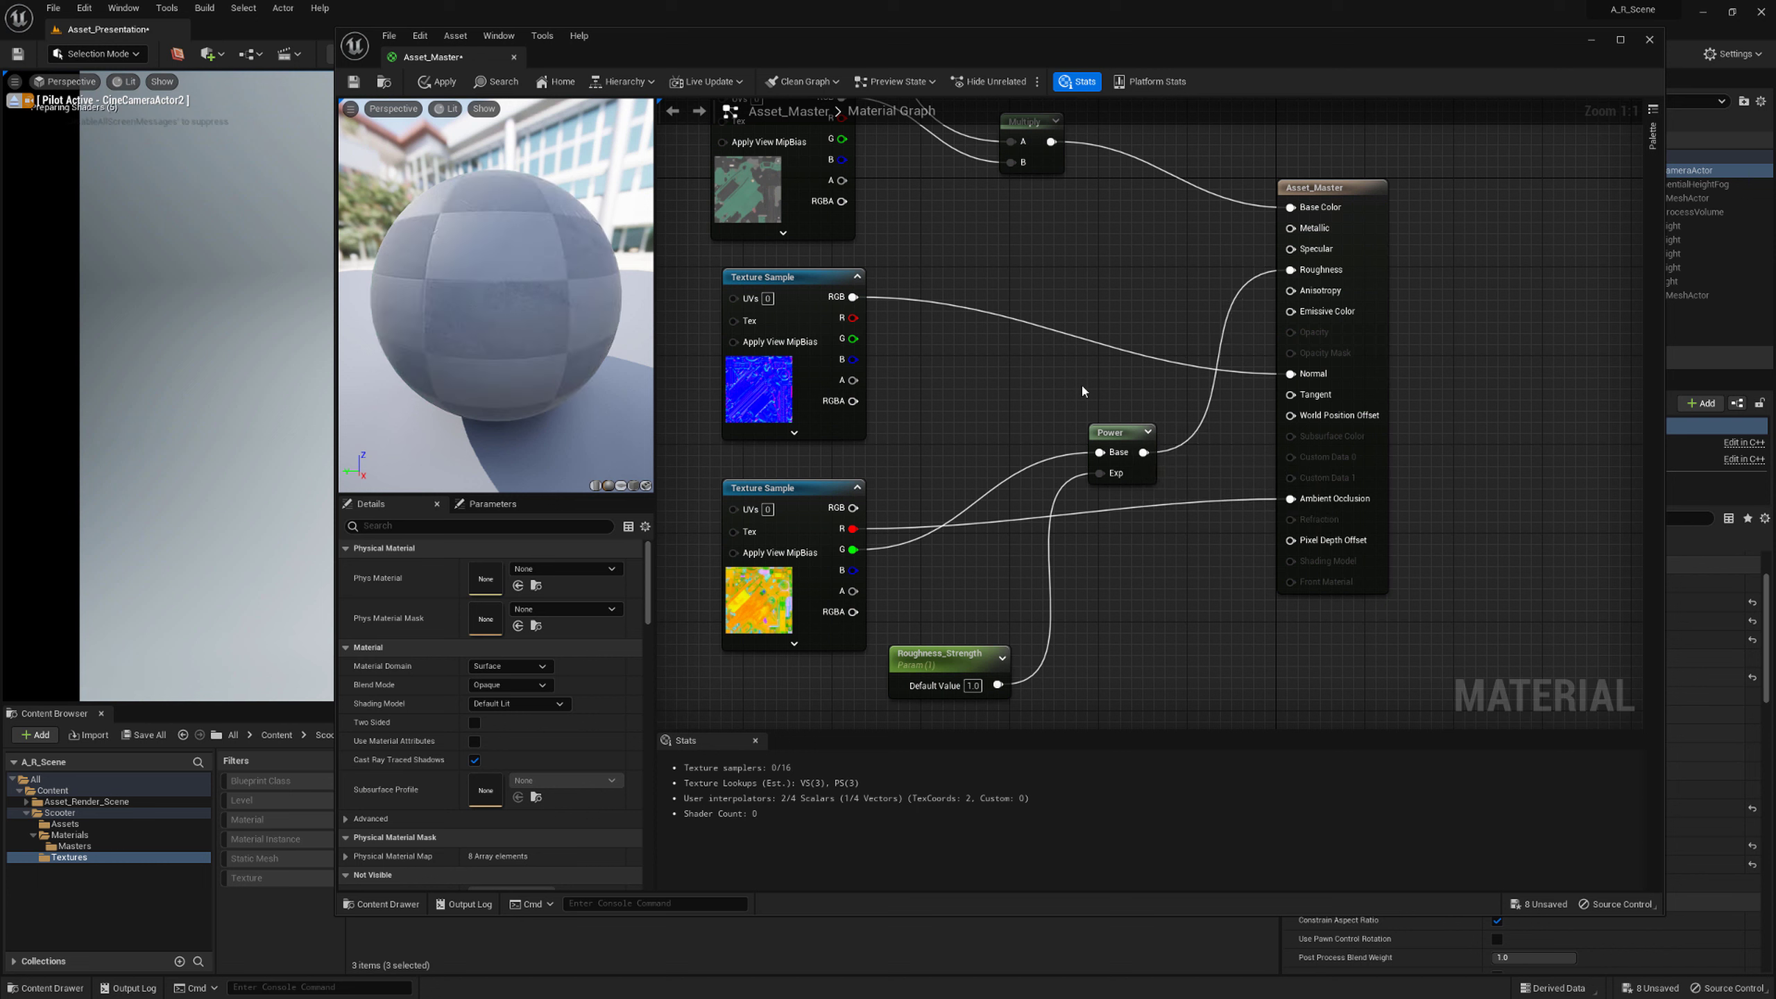
drag(853, 571, 1293, 230)
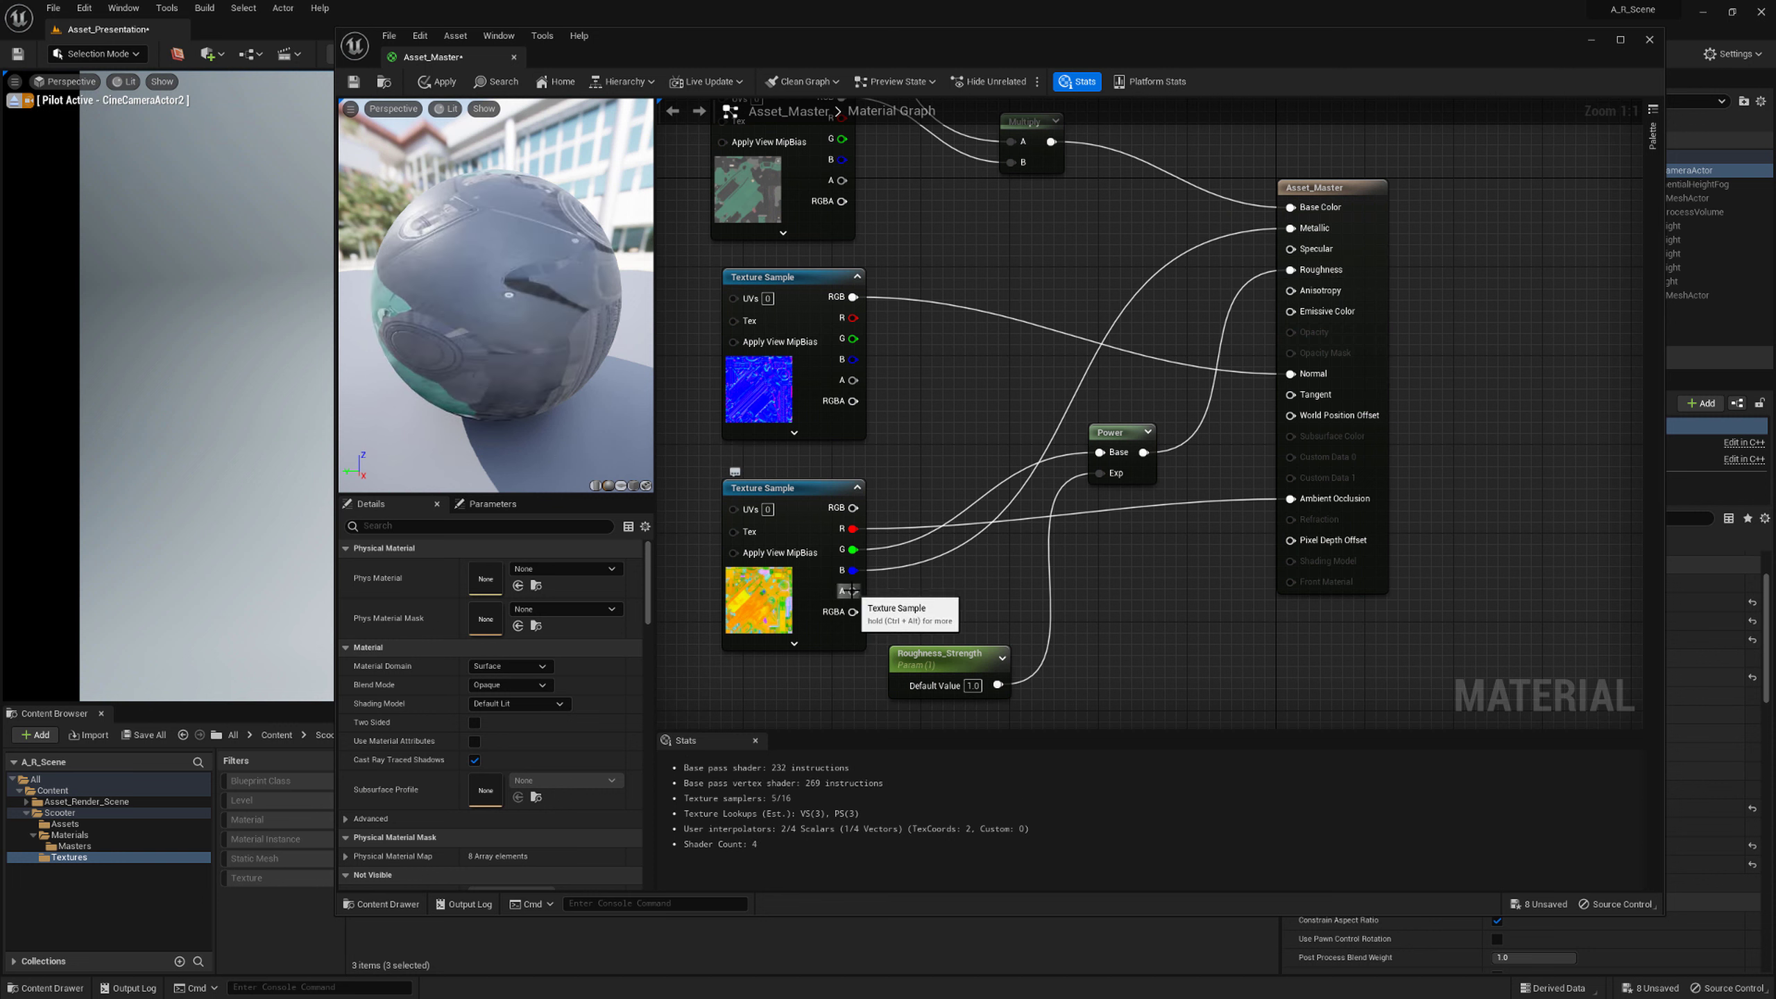
Connect the ORME alpha channel to Emissive Color and zoom out over the network
drag(847, 591, 1291, 311)
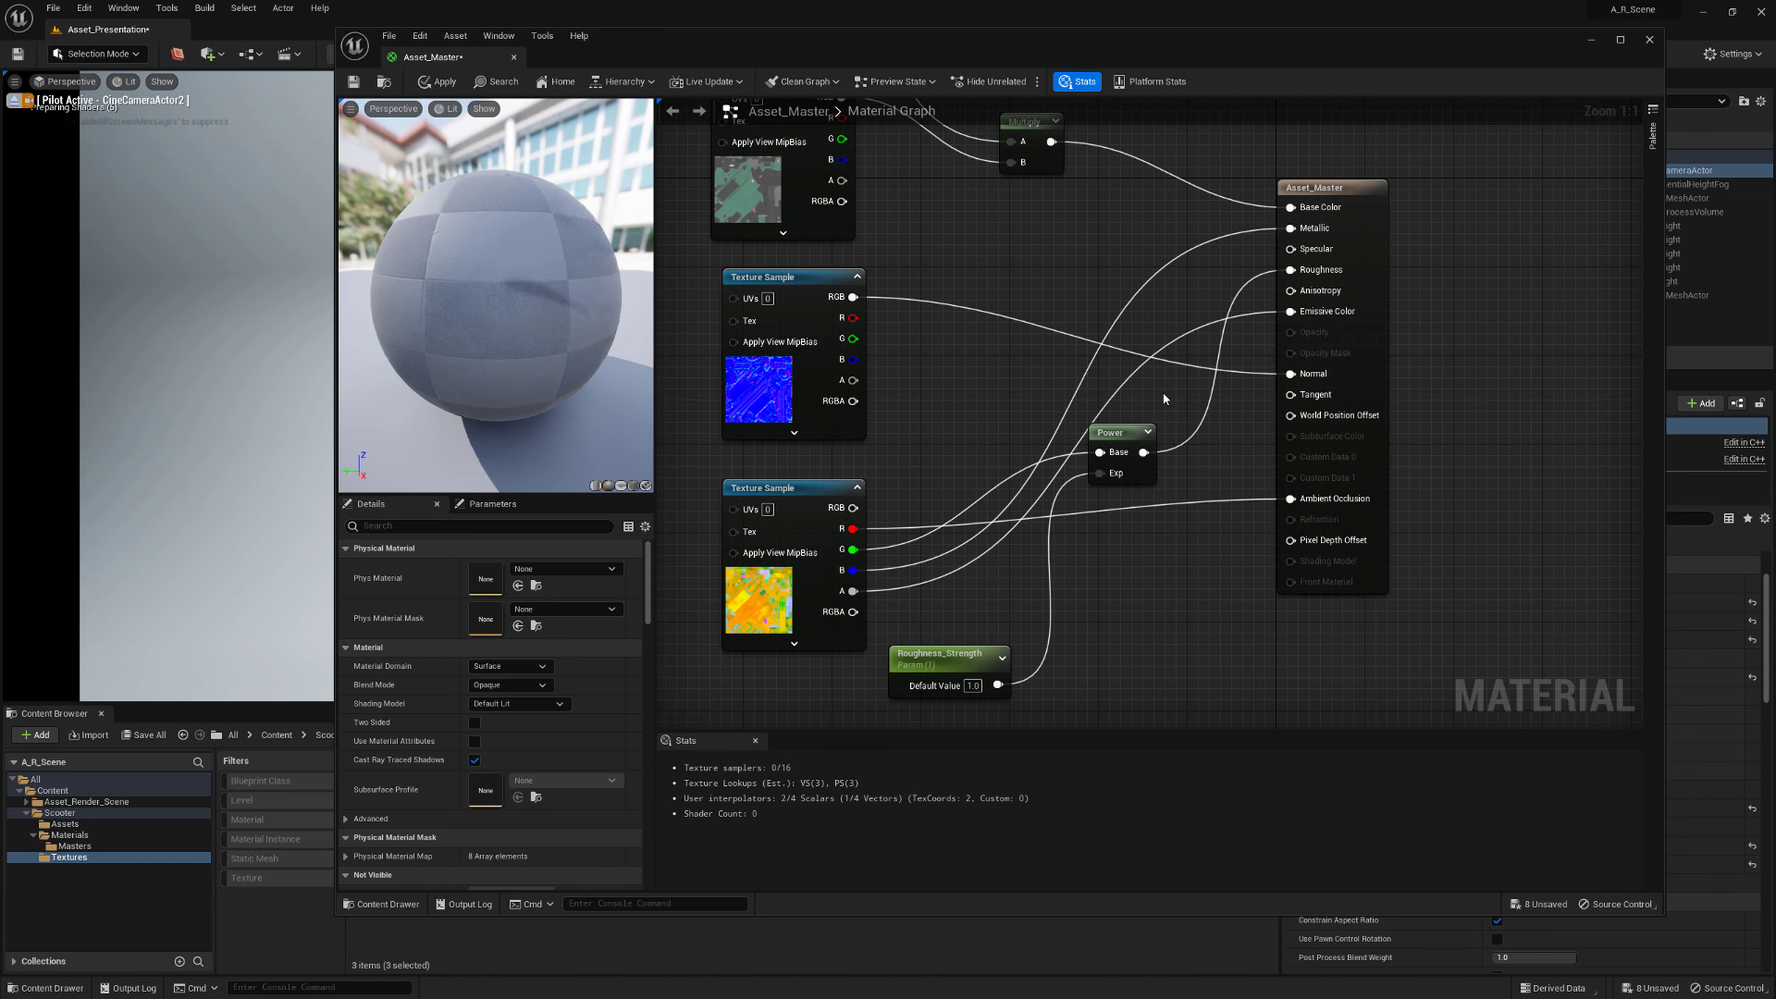
right_drag(1074, 292, 1058, 348)
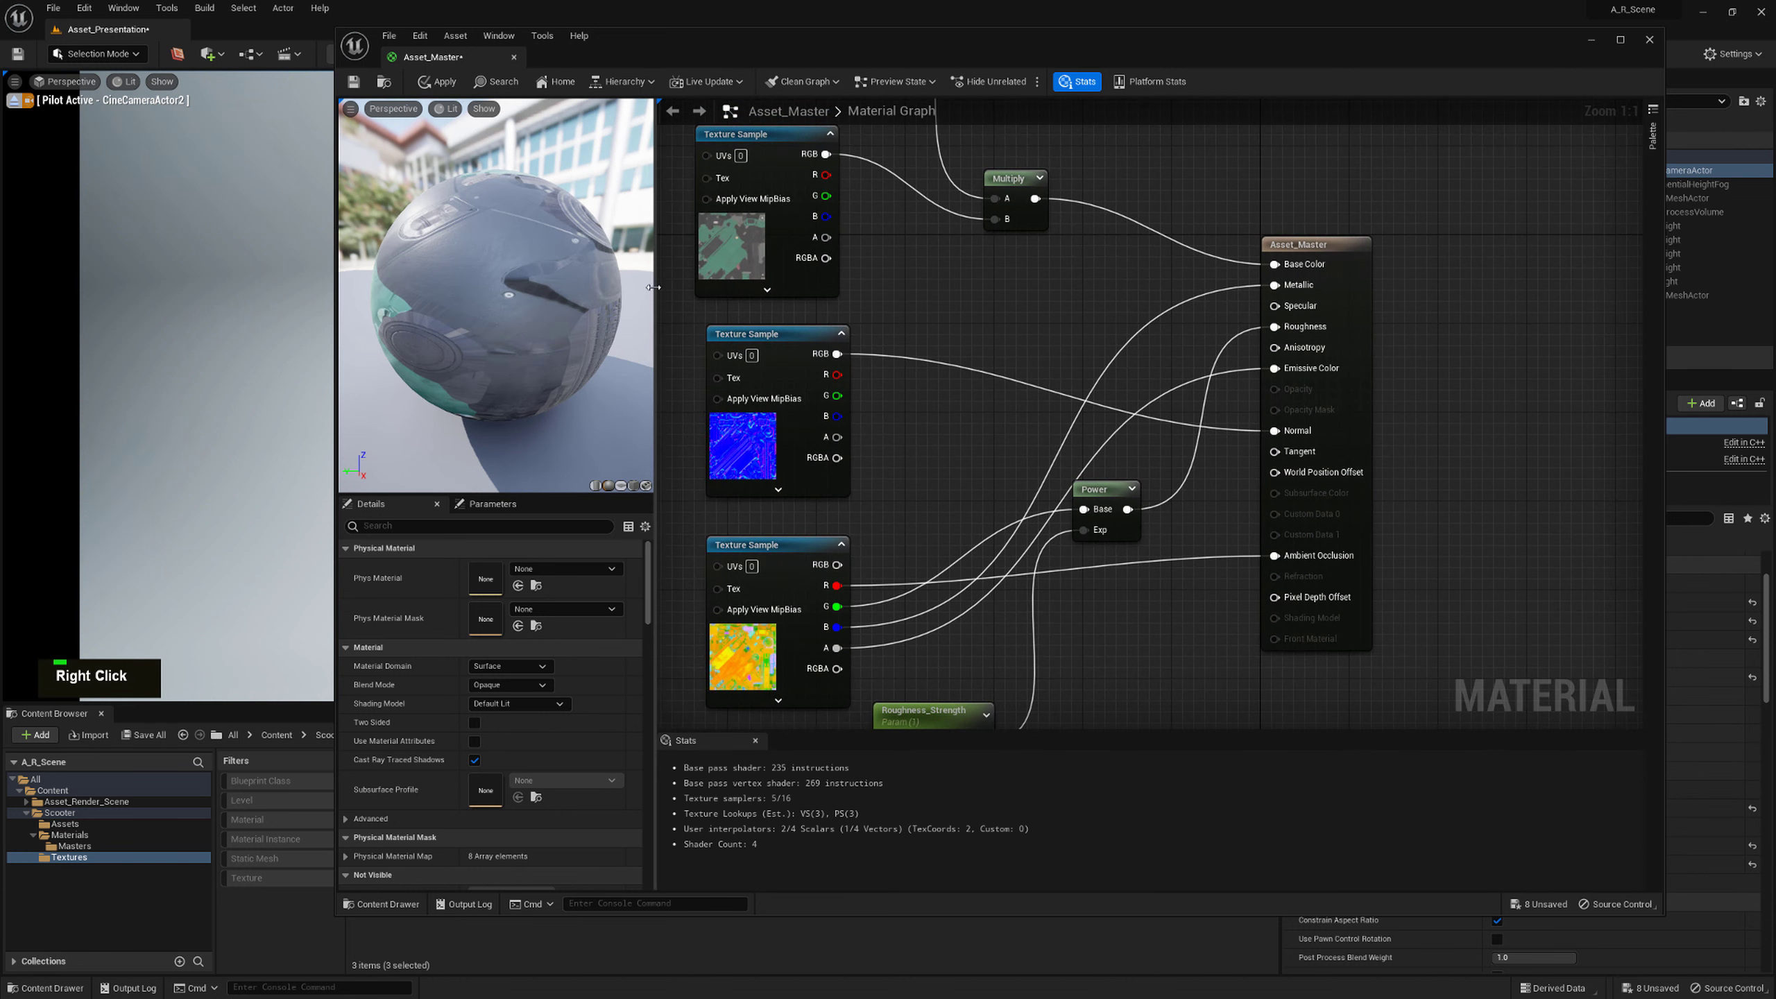
scroll(1035, 440, down, 2)
right_drag(1002, 406, 982, 451)
scroll(1007, 425, down, 1)
Check the white constant and each texture sample node's assigned texture
click(822, 226)
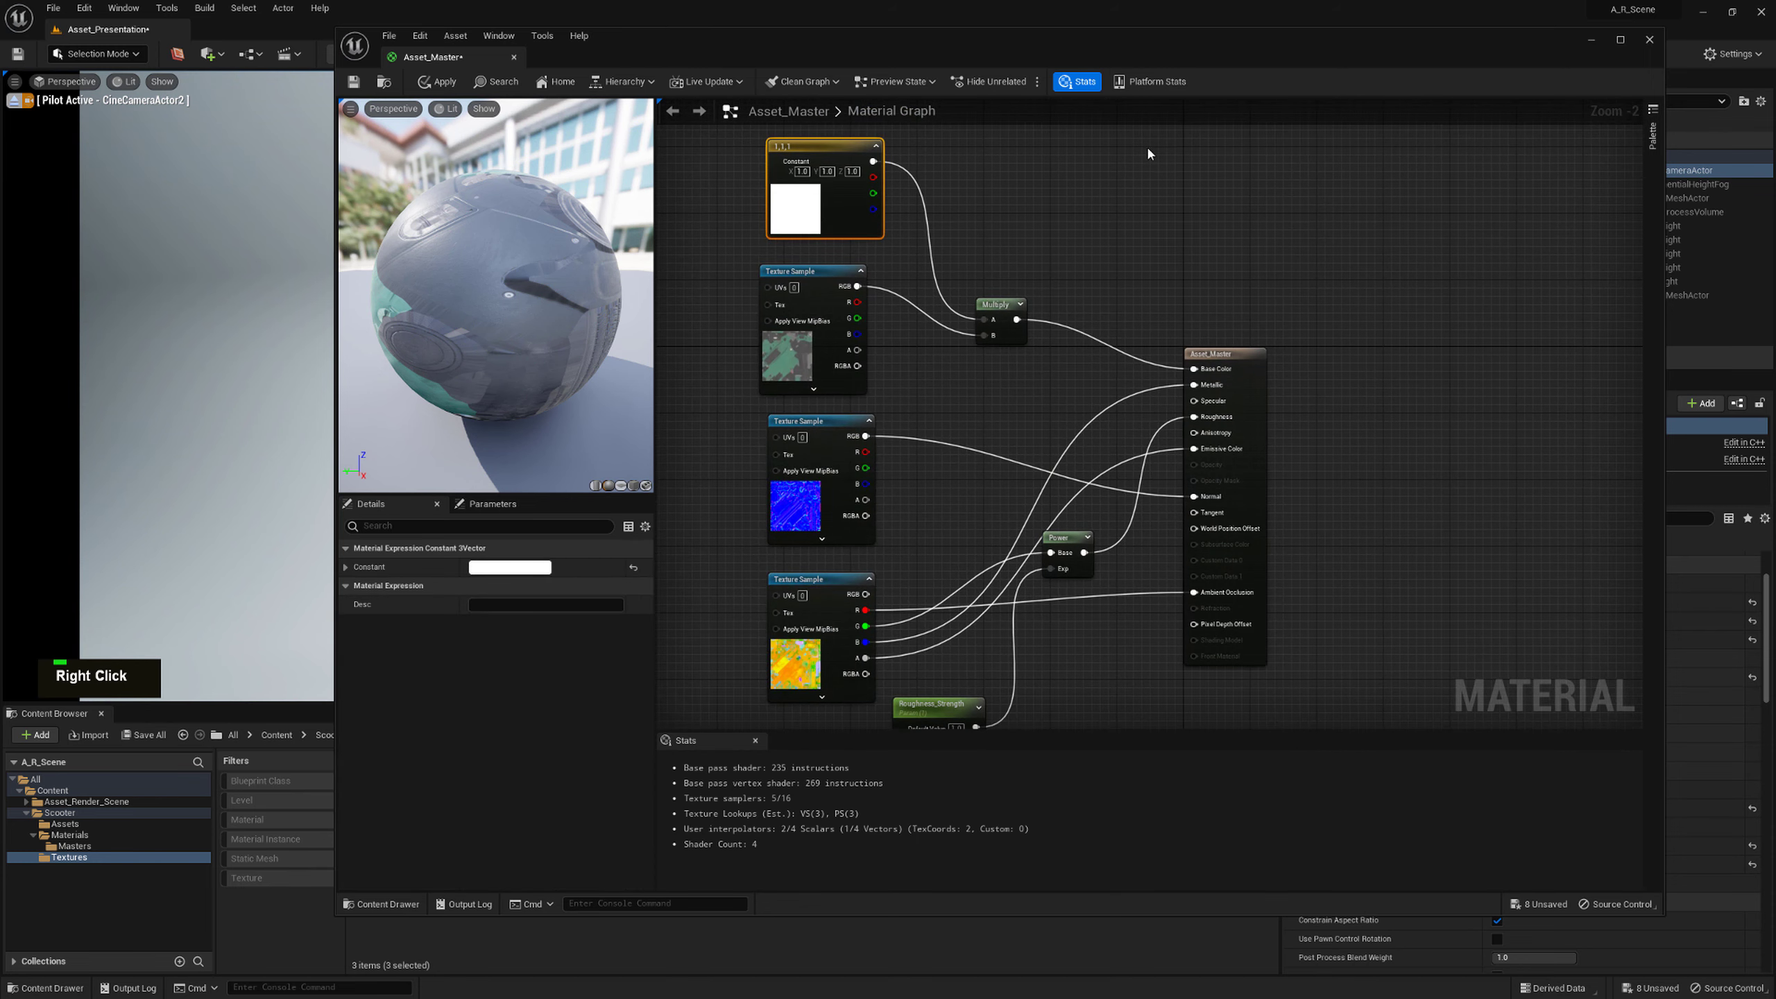
right_drag(913, 289, 973, 294)
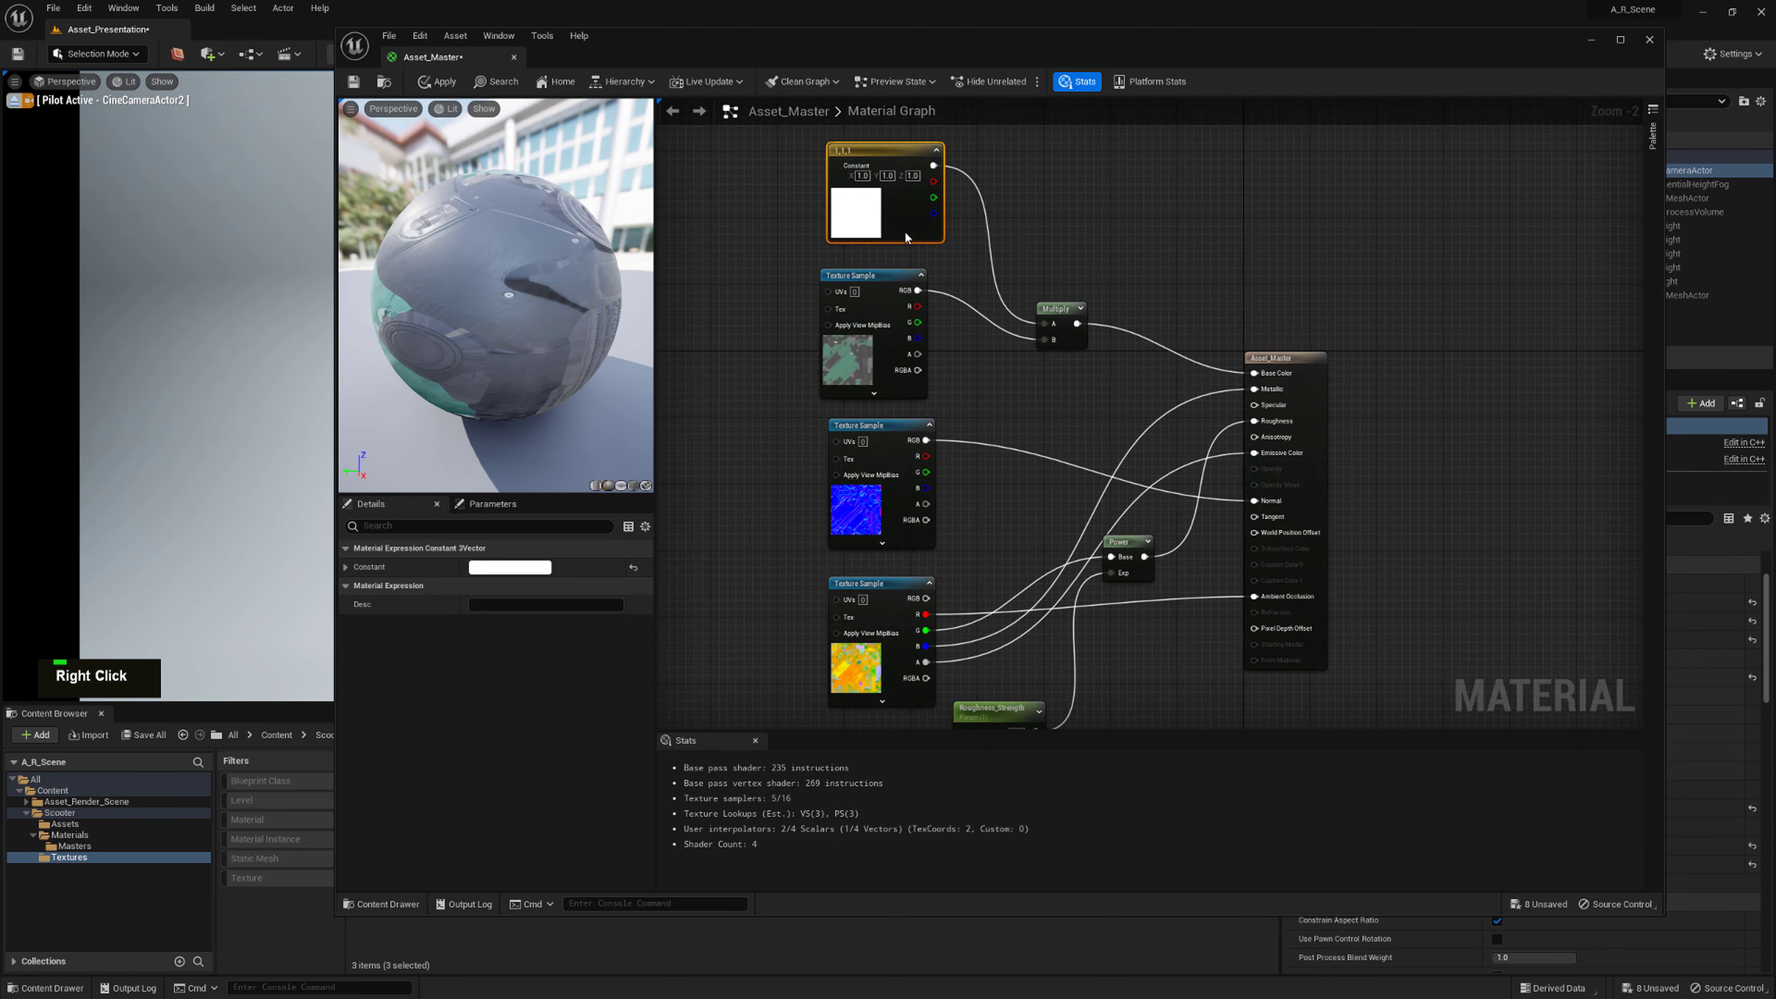
click(858, 348)
click(866, 507)
click(866, 665)
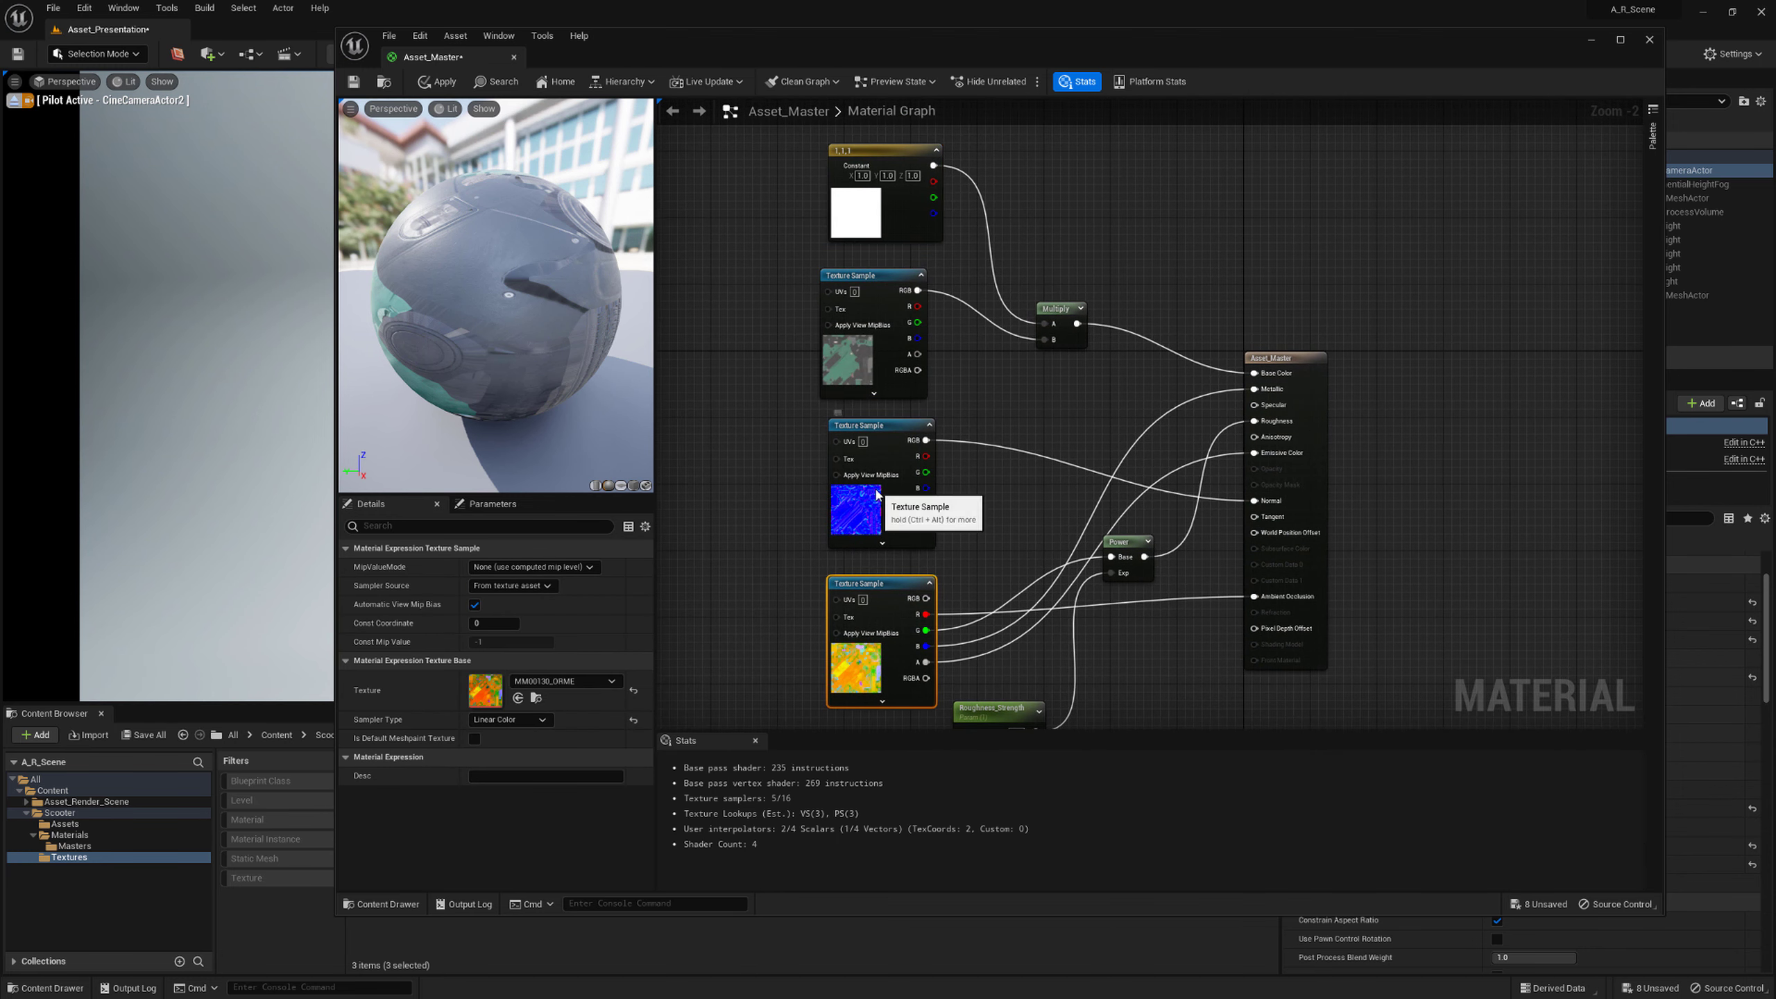
click(866, 510)
right_drag(975, 353, 989, 389)
scroll(891, 387, up, 2)
click(898, 377)
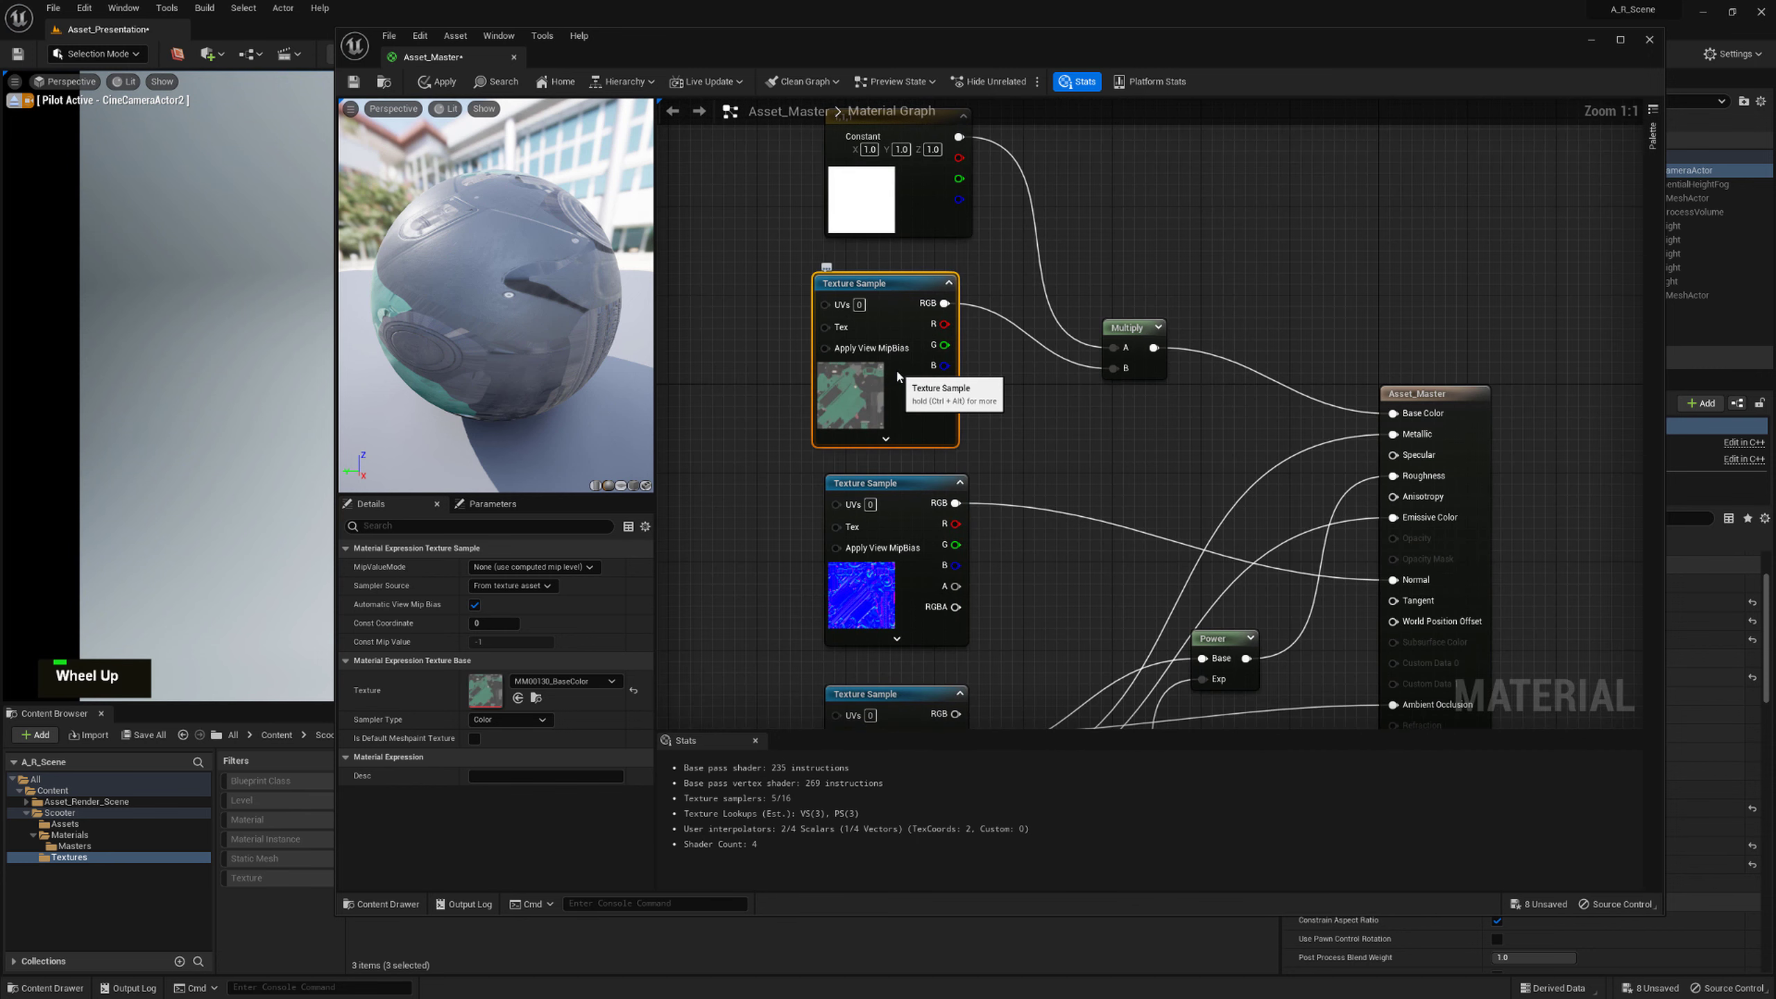
Convert the base colour and normal textures into parameters named BaseColor and NormalMap
right_click(899, 377)
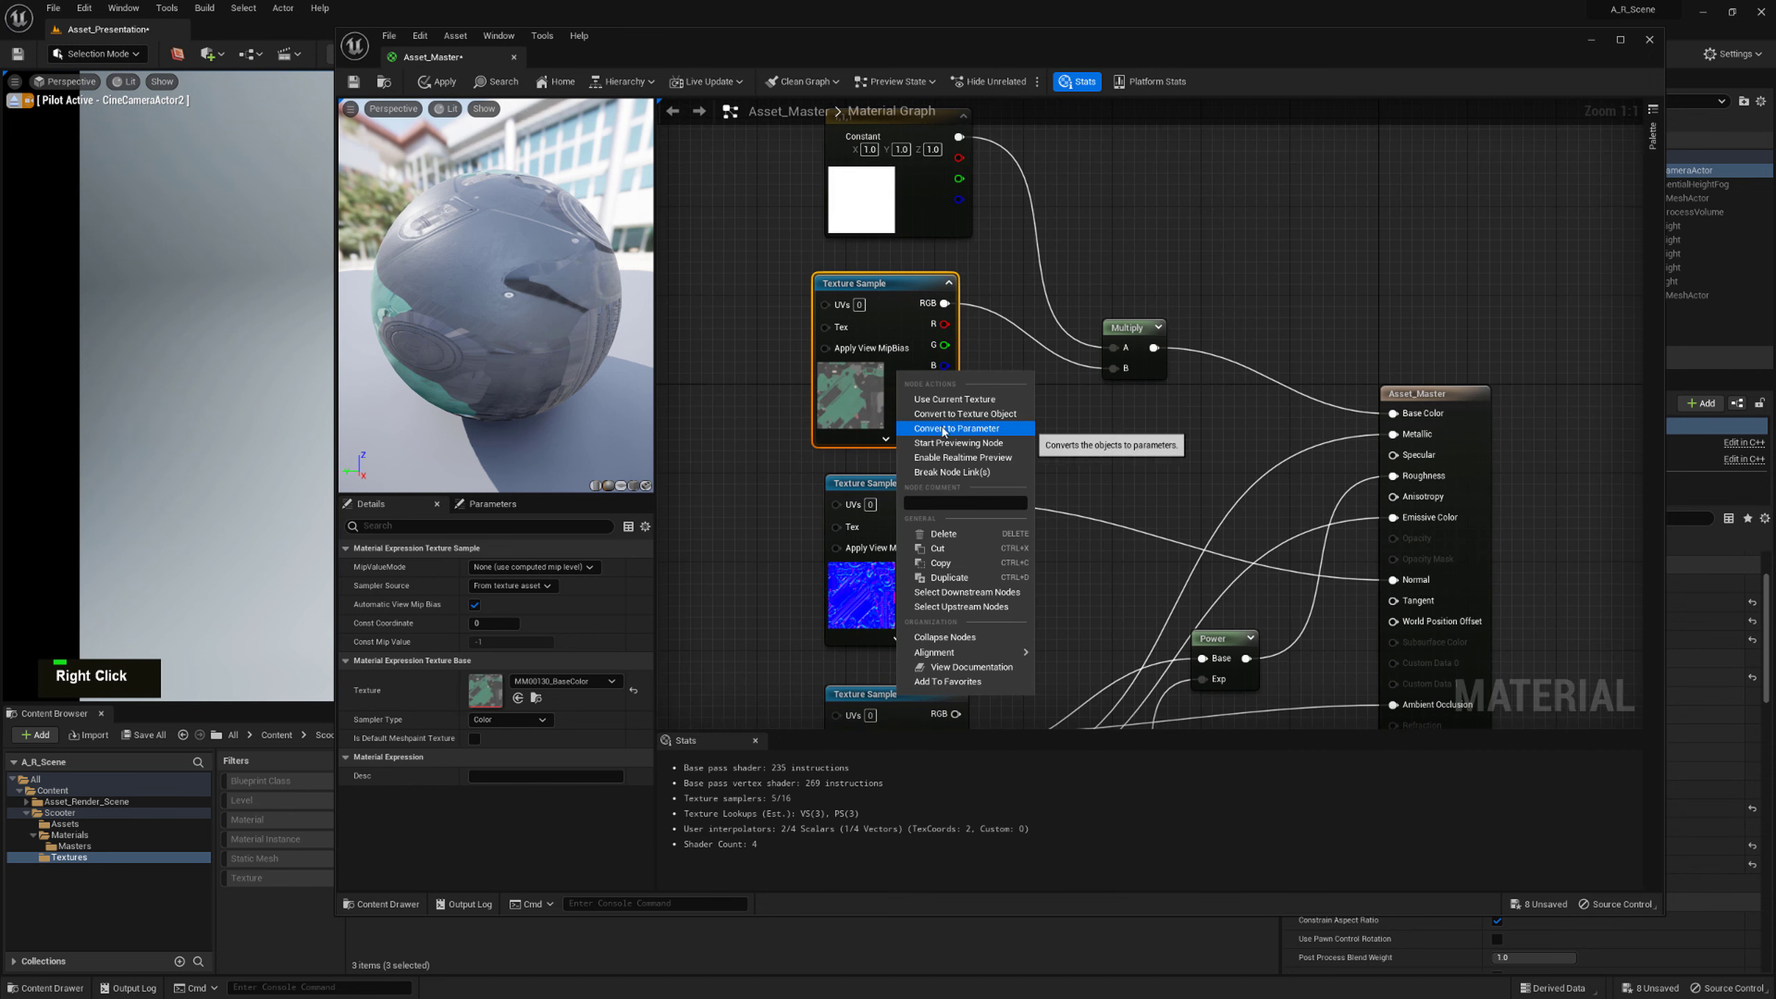
click(970, 429)
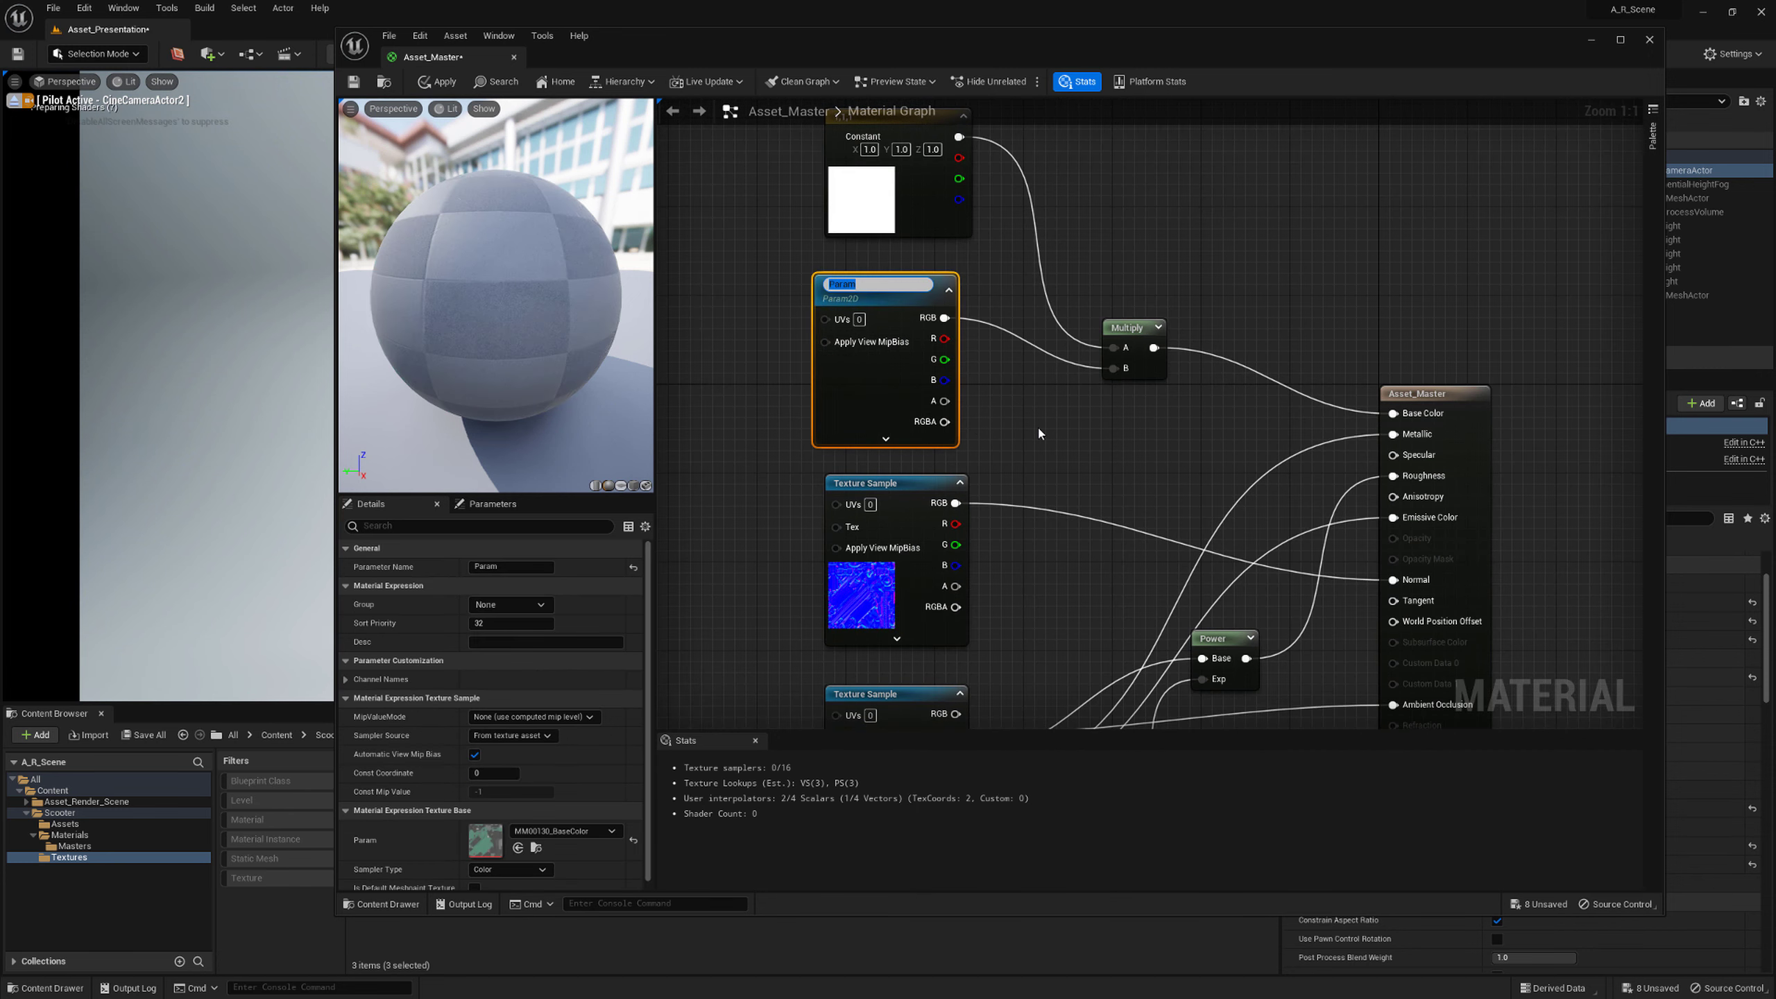
text(BaseColor)
key(Return)
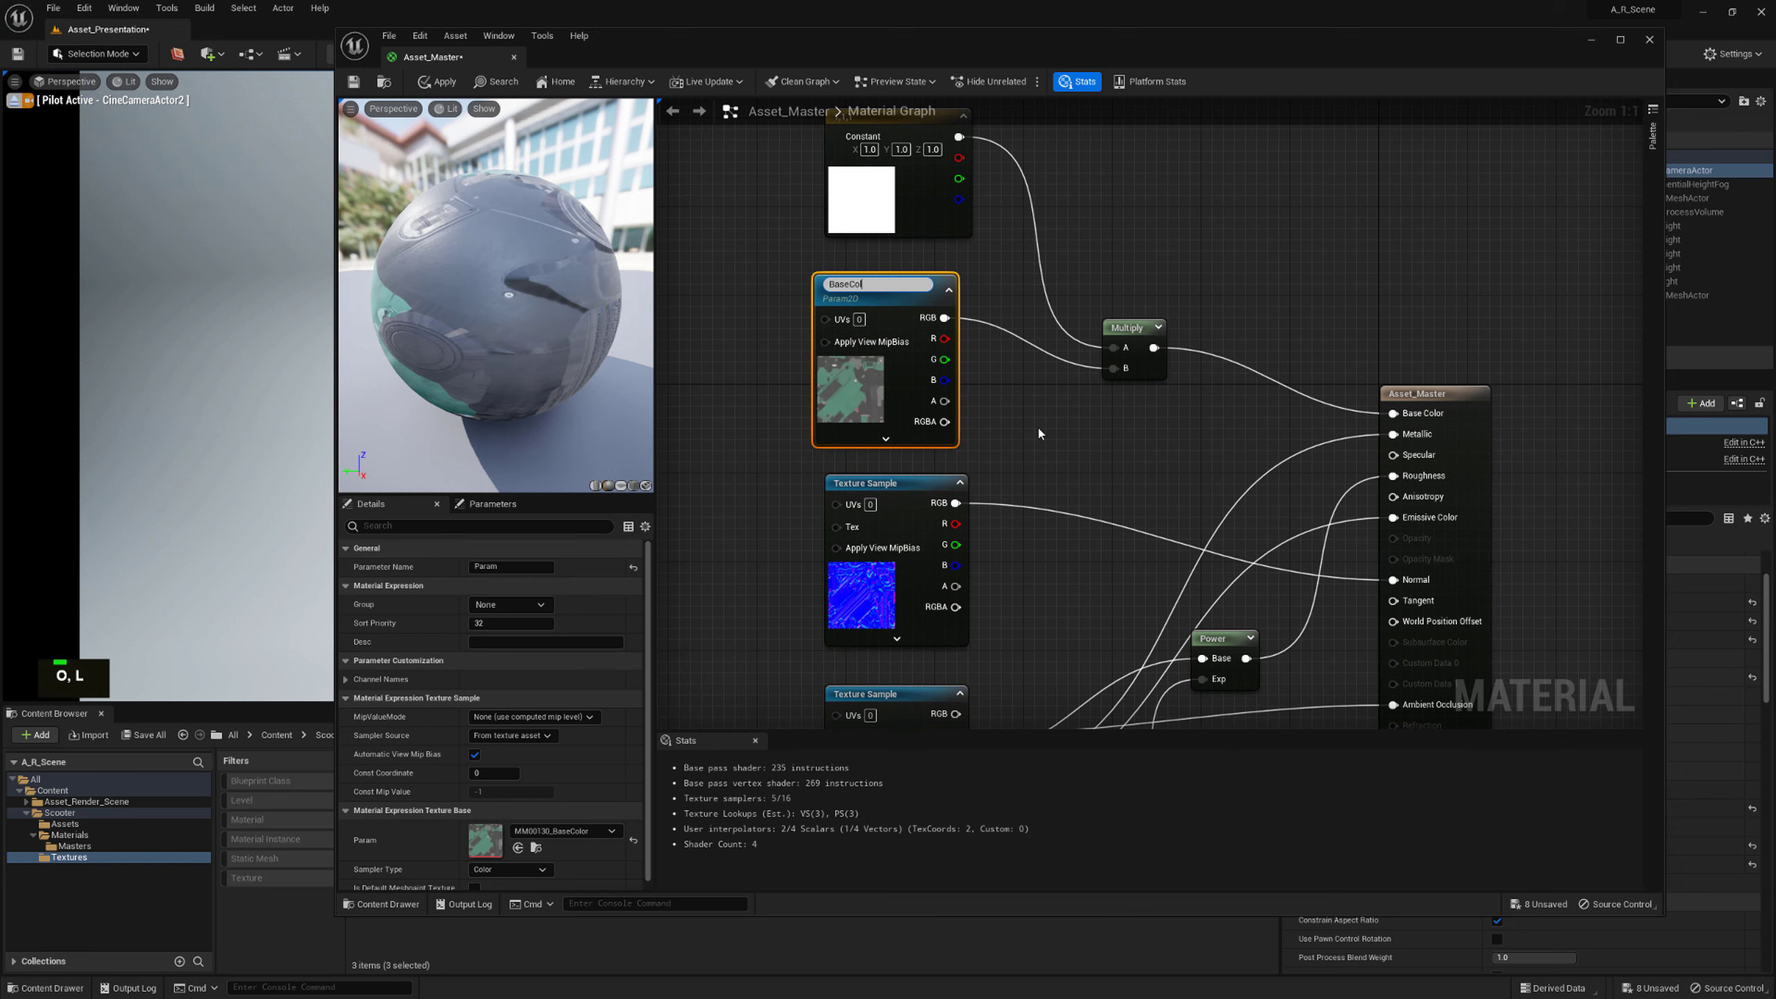
right_drag(1038, 434, 1028, 260)
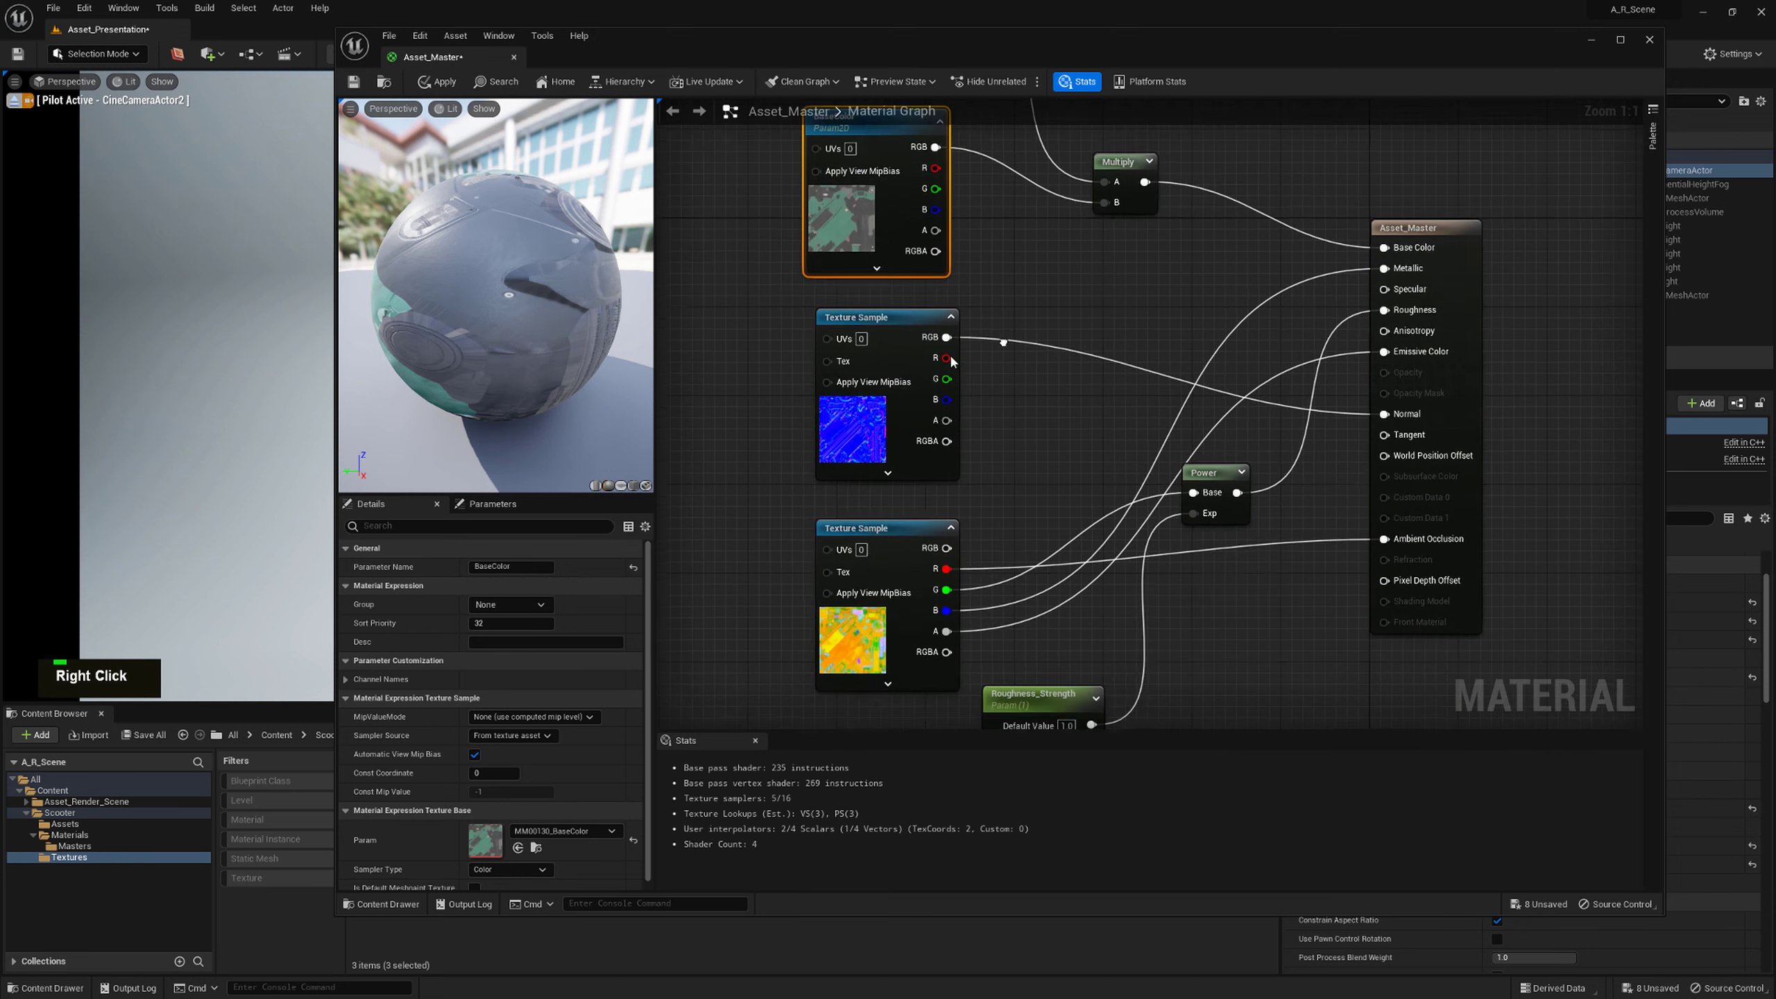
right_click(891, 414)
click(962, 466)
text(No)
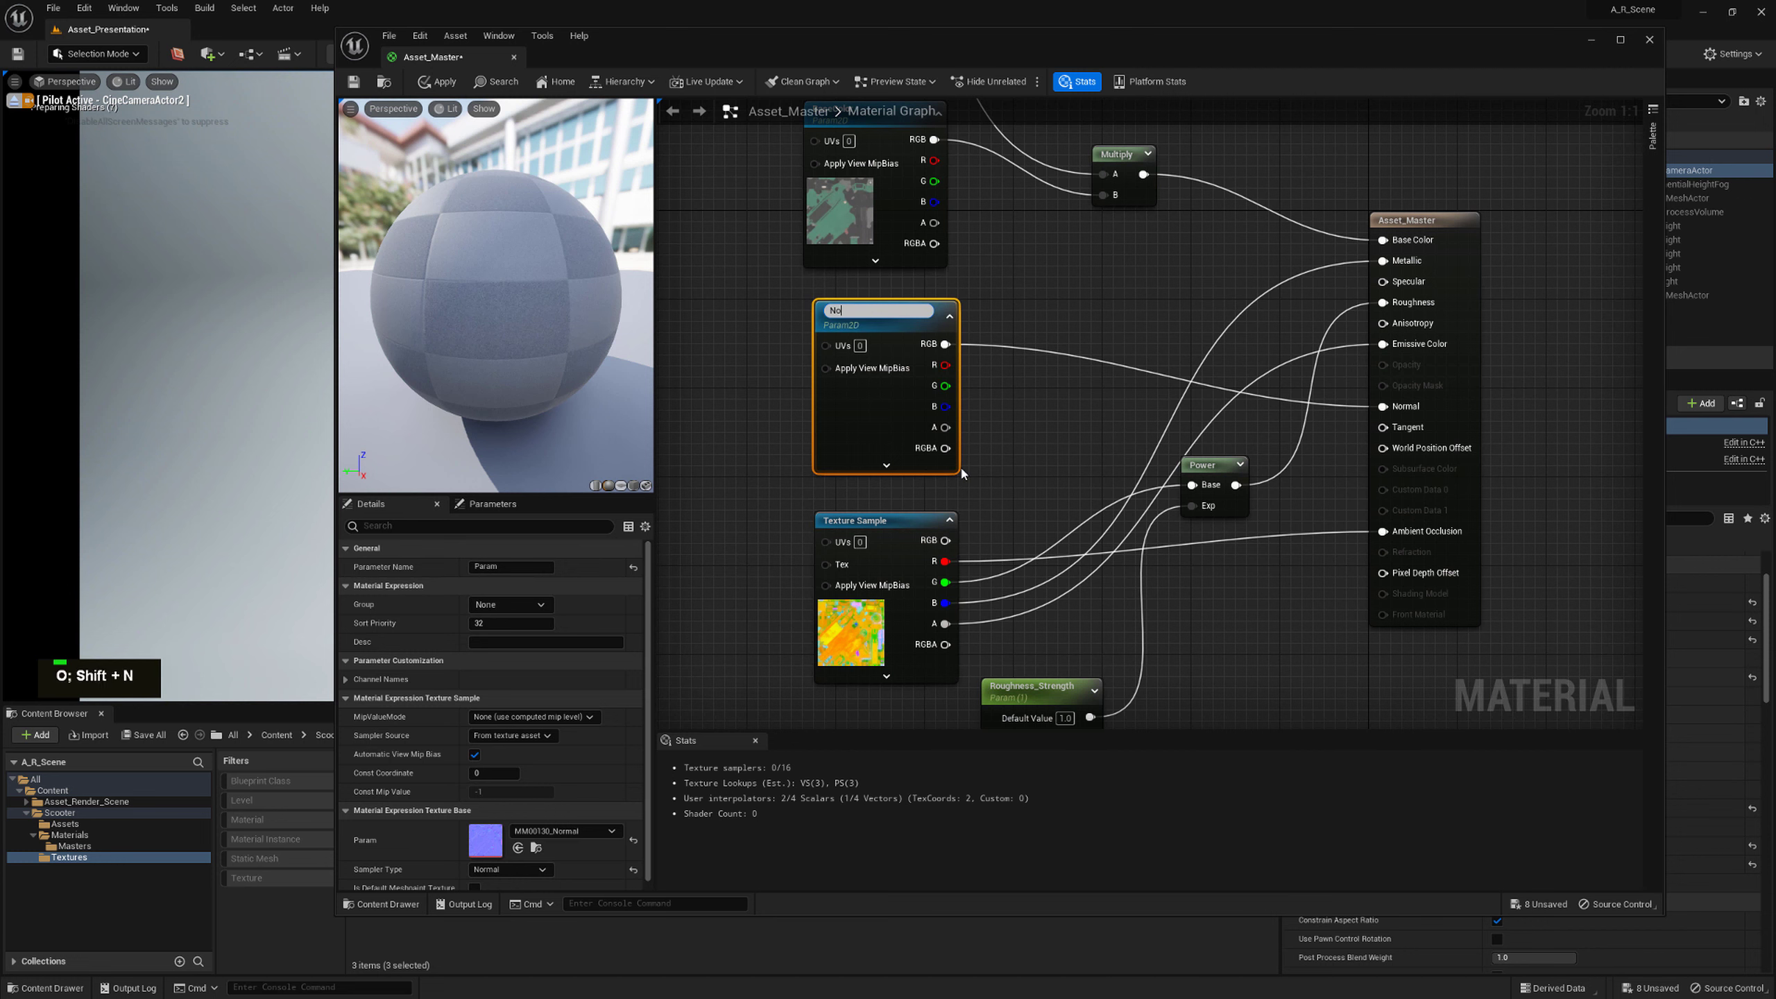
text(rmalMap)
key(Return)
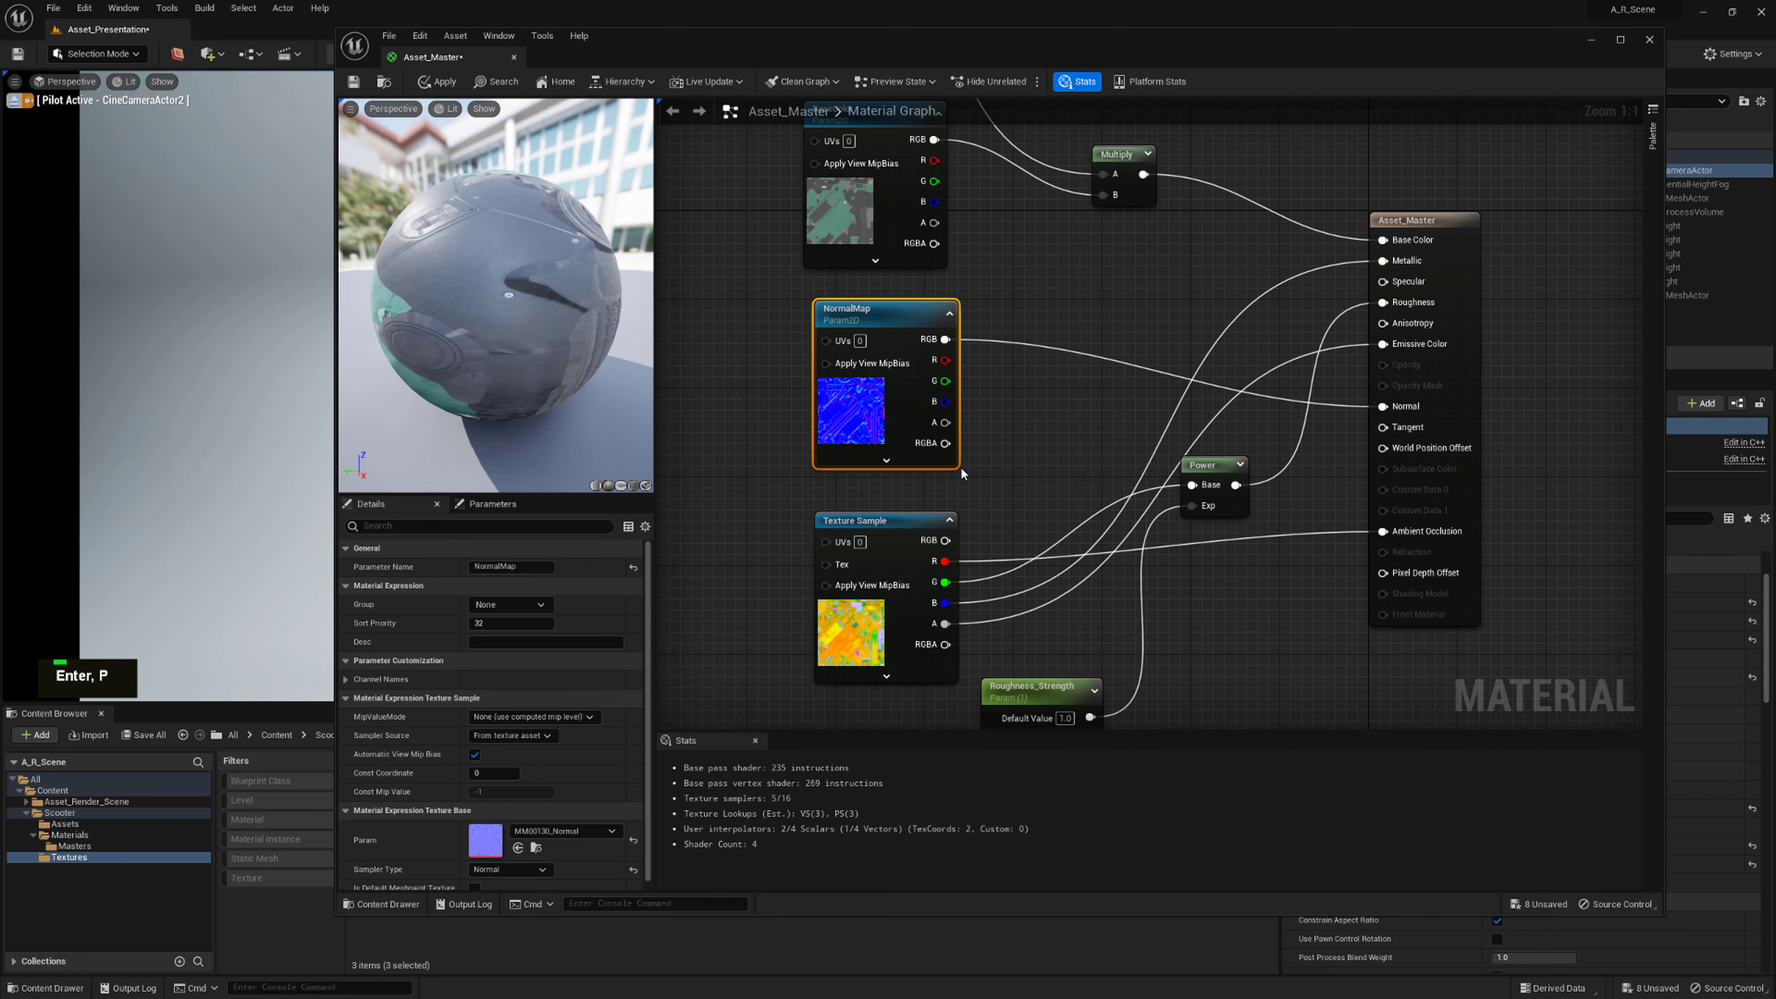
Convert the ORME texture and white constant into parameters named ORME and Basecolor_Overlay
right_drag(892, 607, 895, 543)
right_click(895, 543)
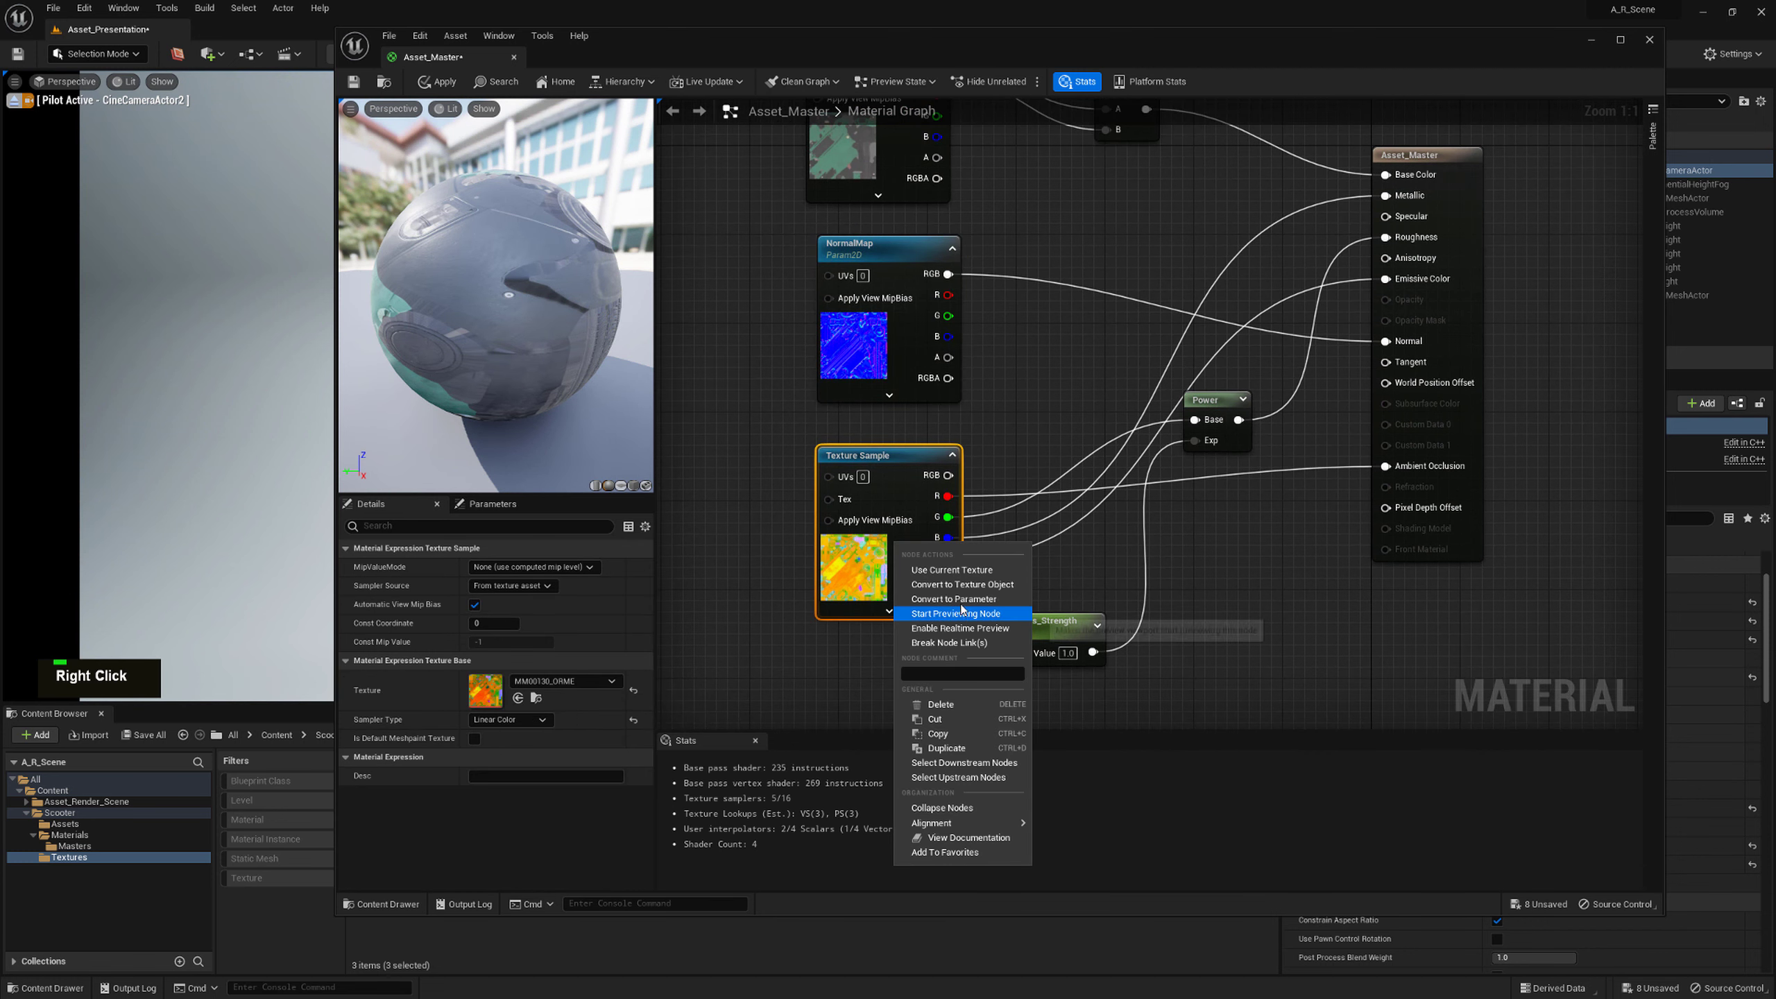
click(962, 600)
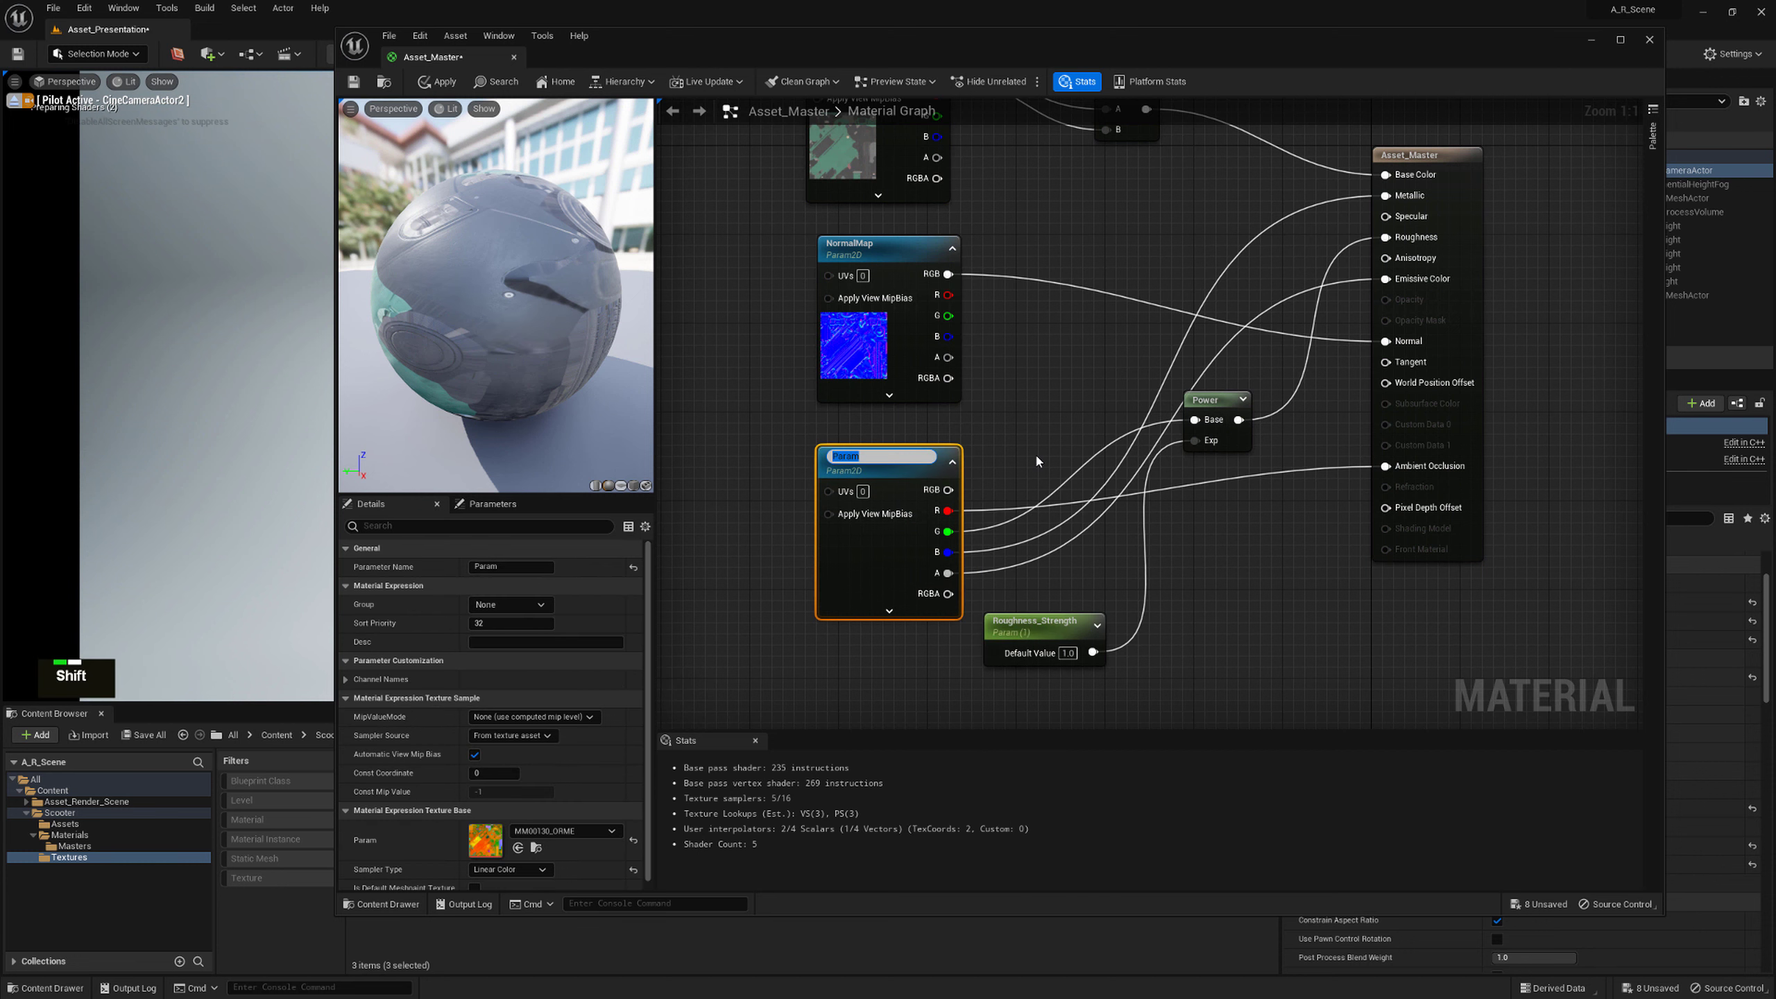
text(ORME)
key(Return)
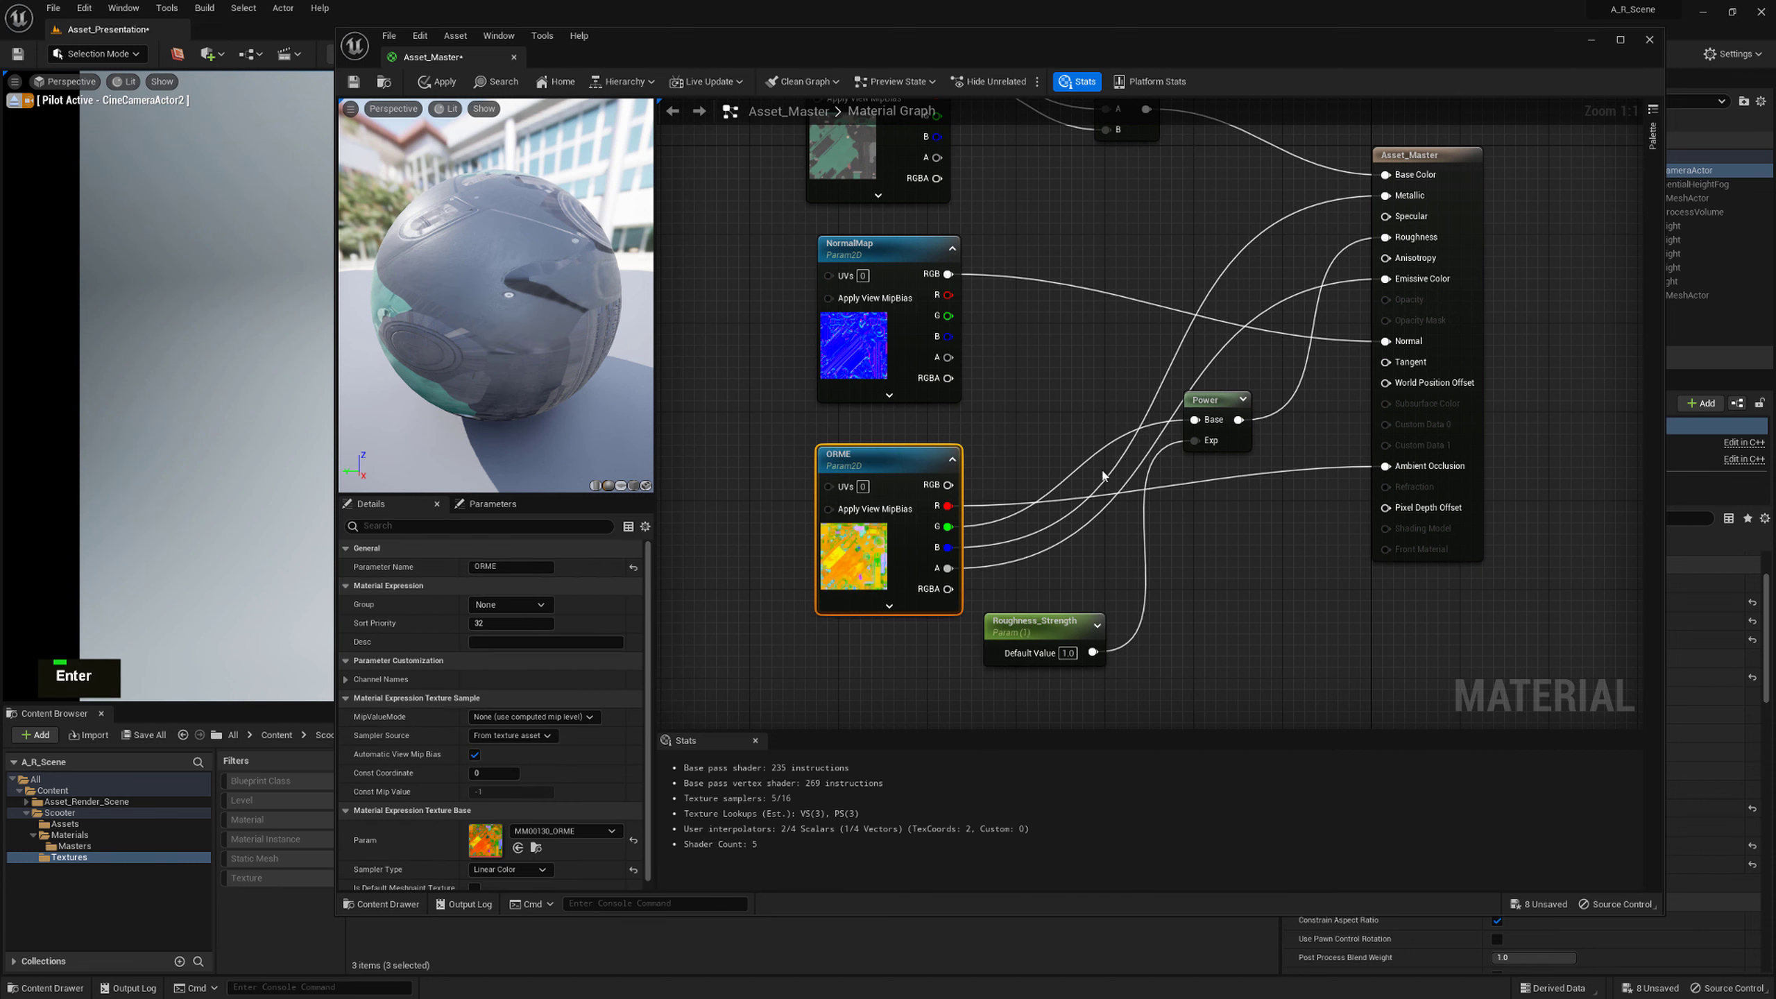
right_drag(968, 248, 848, 474)
right_drag(876, 279, 951, 414)
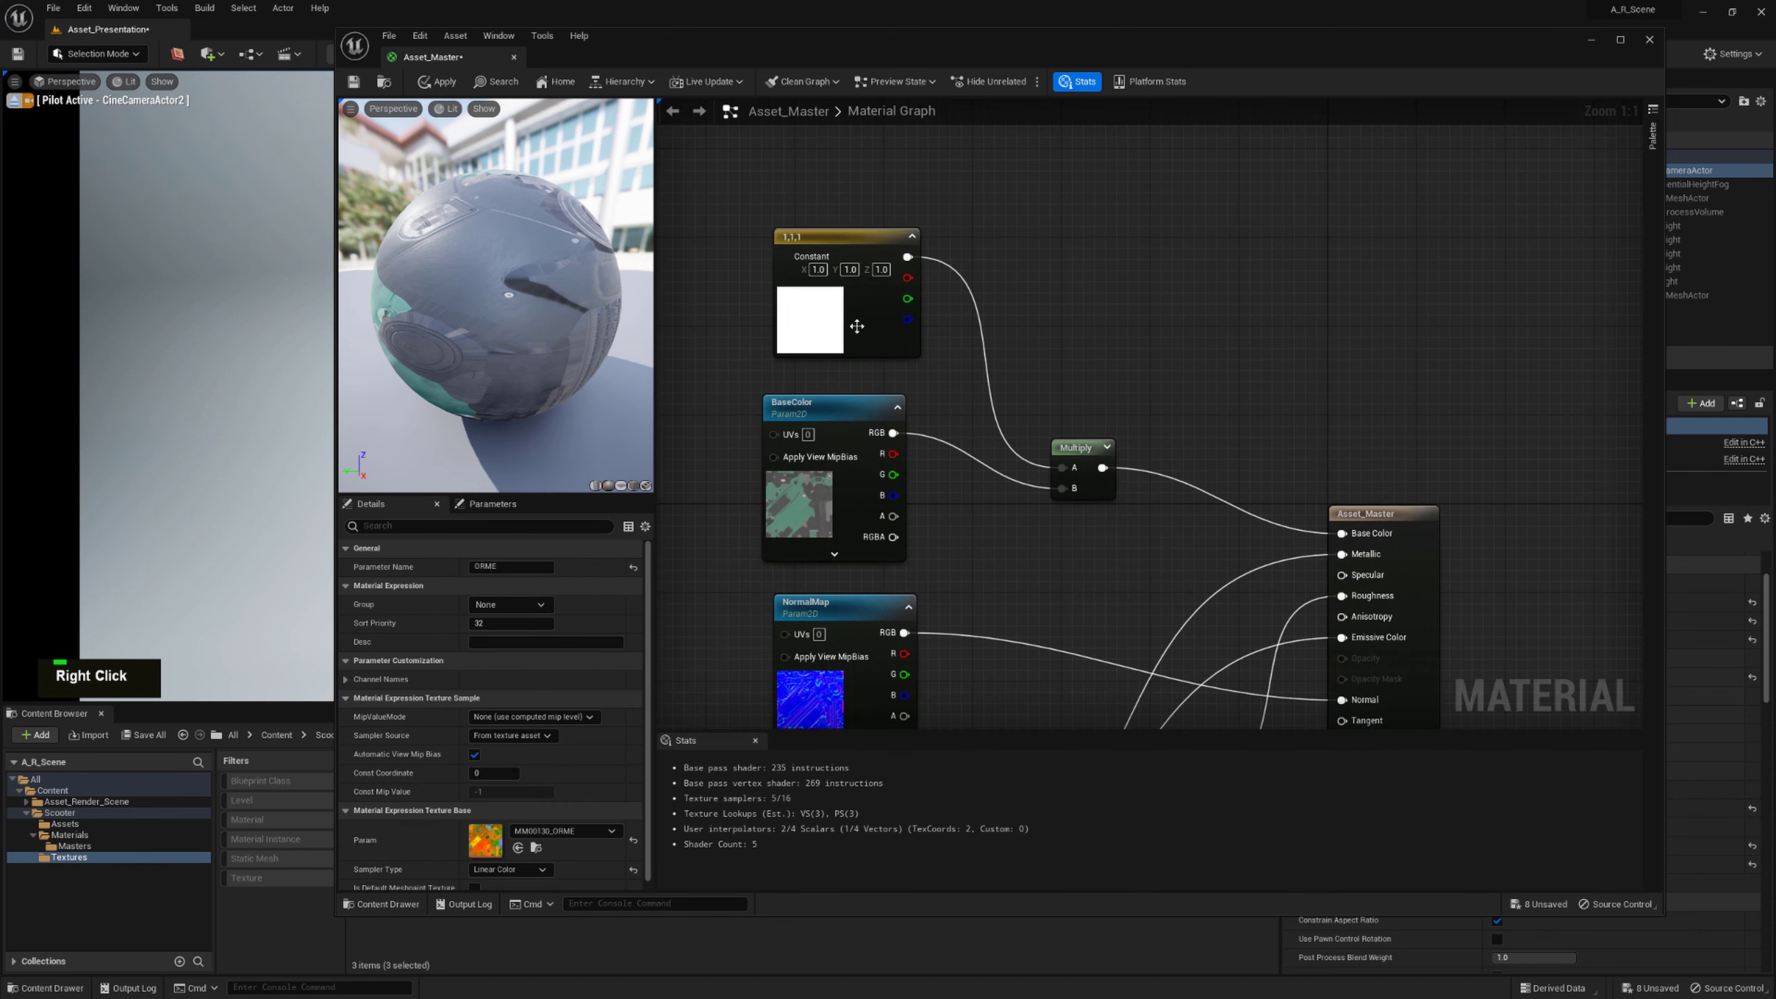
right_click(859, 307)
click(916, 334)
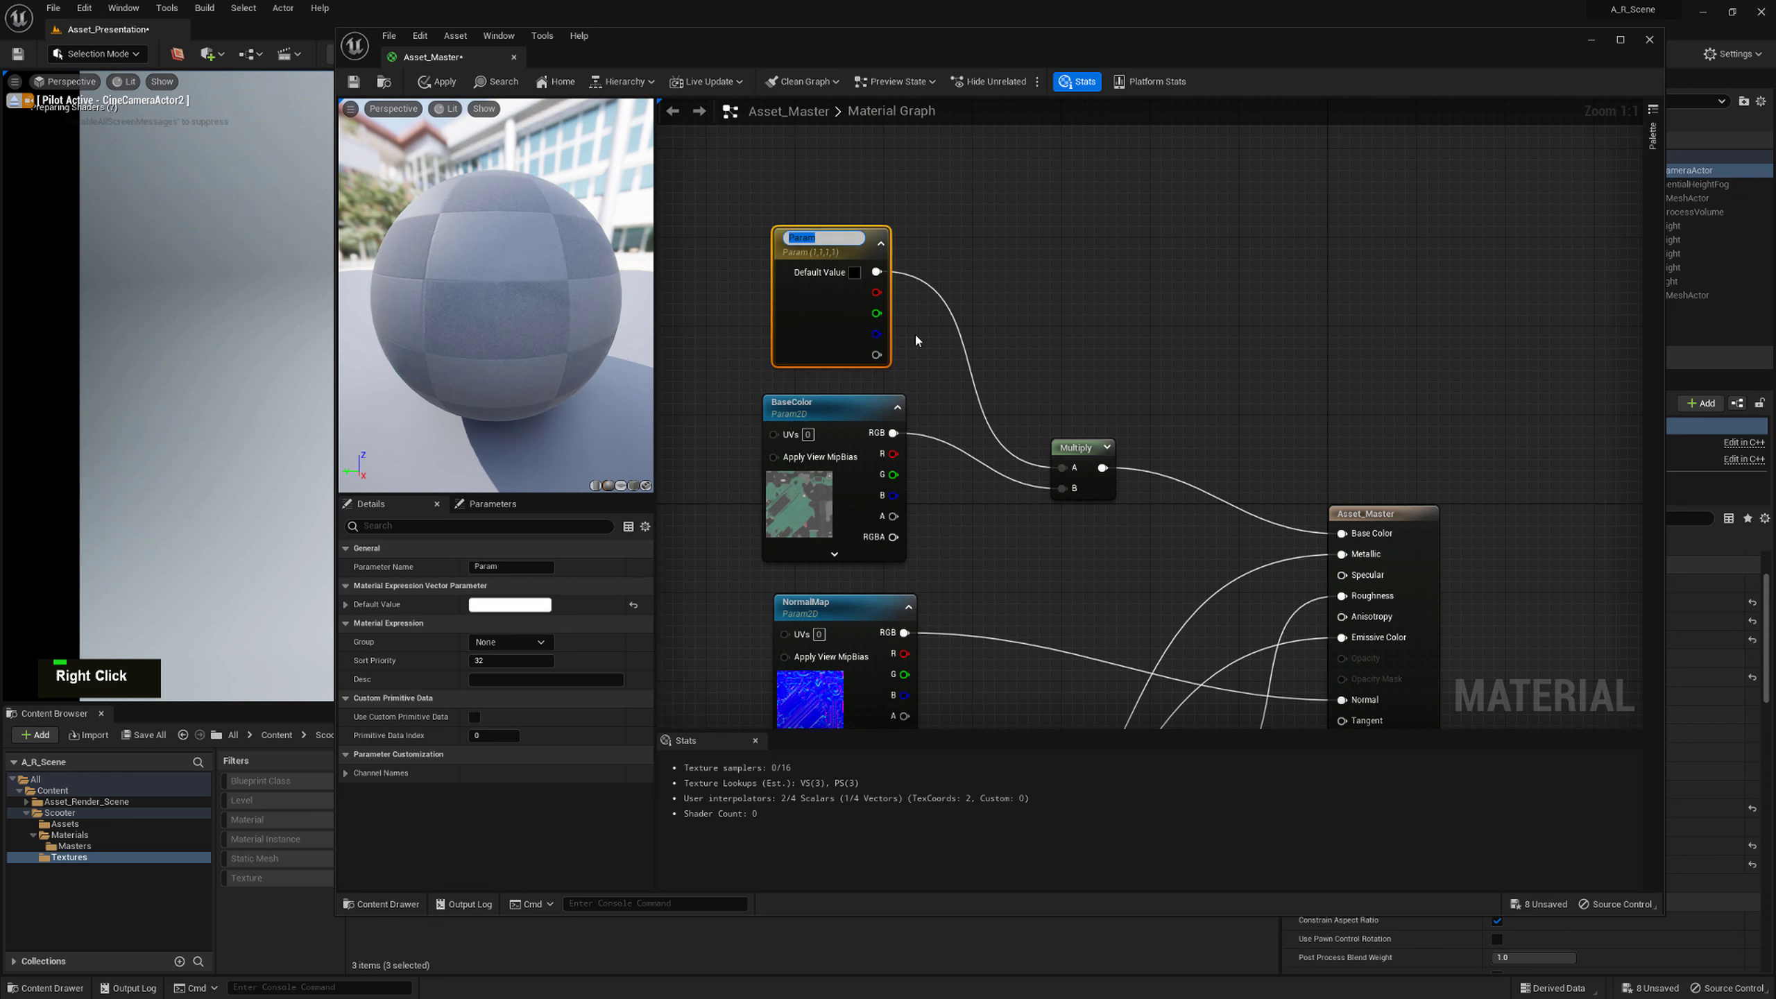
text(Base)
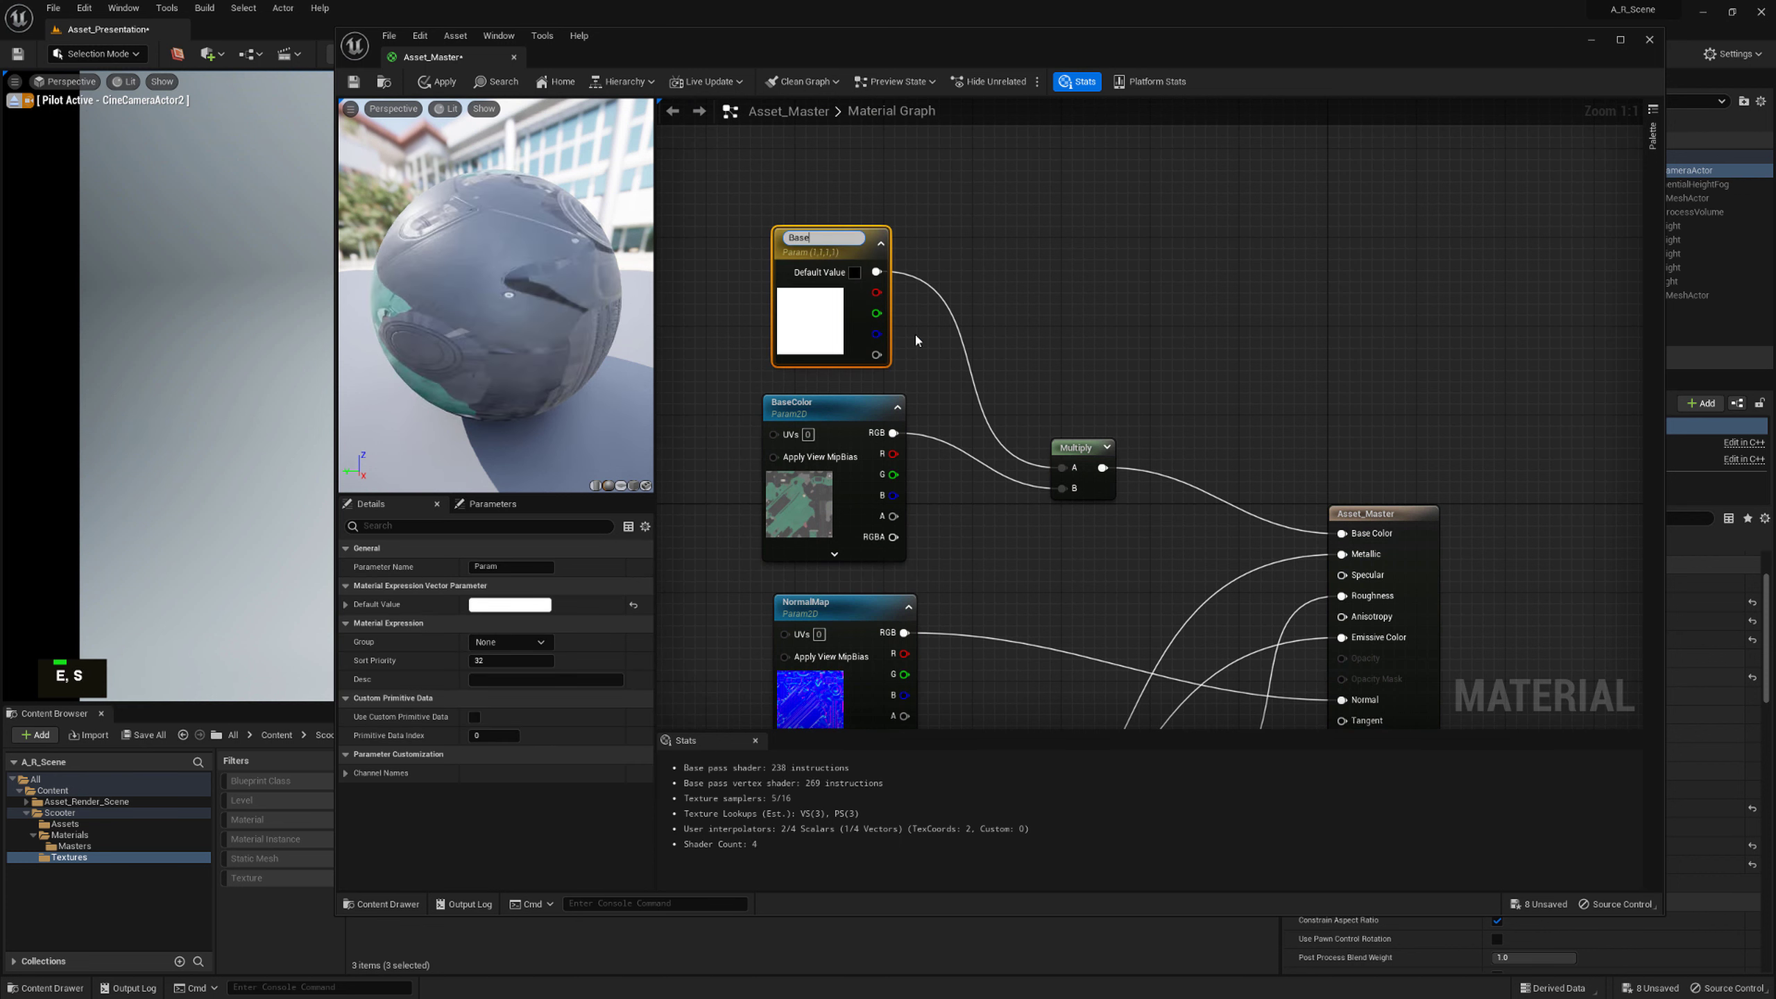
text(color_Overlay)
key(Return)
Line up the NormalMap and ORME nodes with BaseColor and frame the whole material network
right_drag(980, 359, 884, 264)
scroll(961, 357, down, 1)
drag(746, 476, 737, 476)
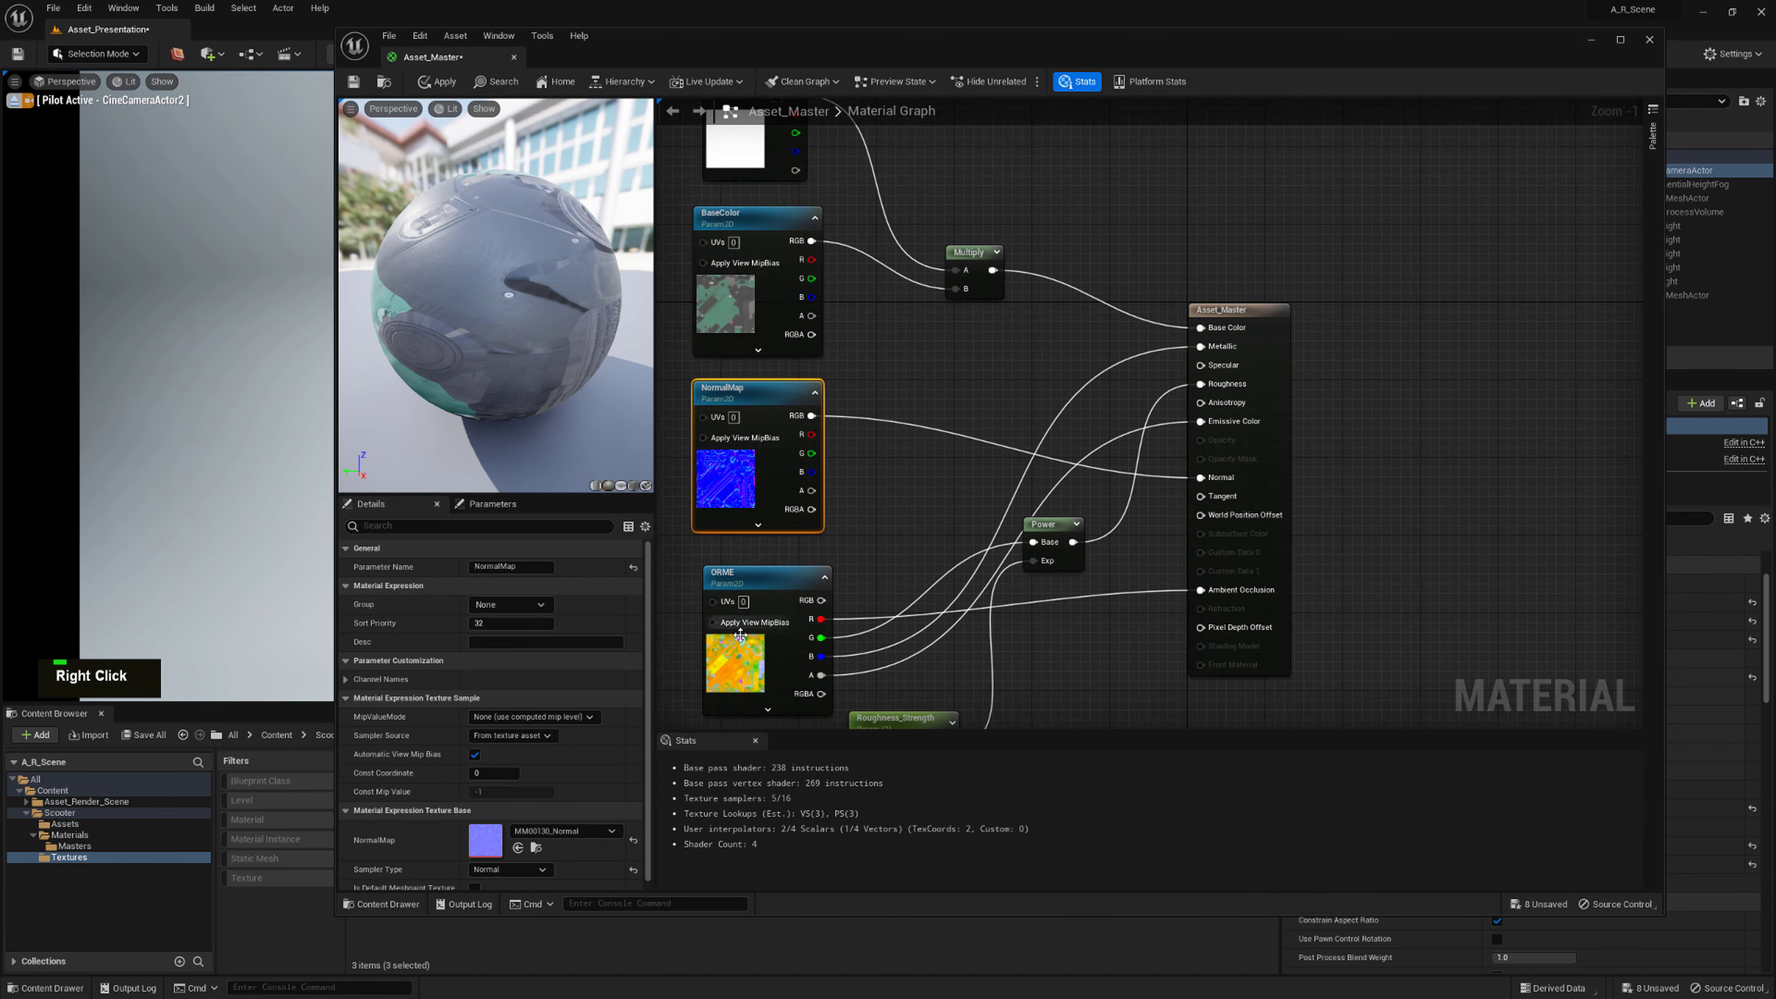
drag(741, 661, 731, 661)
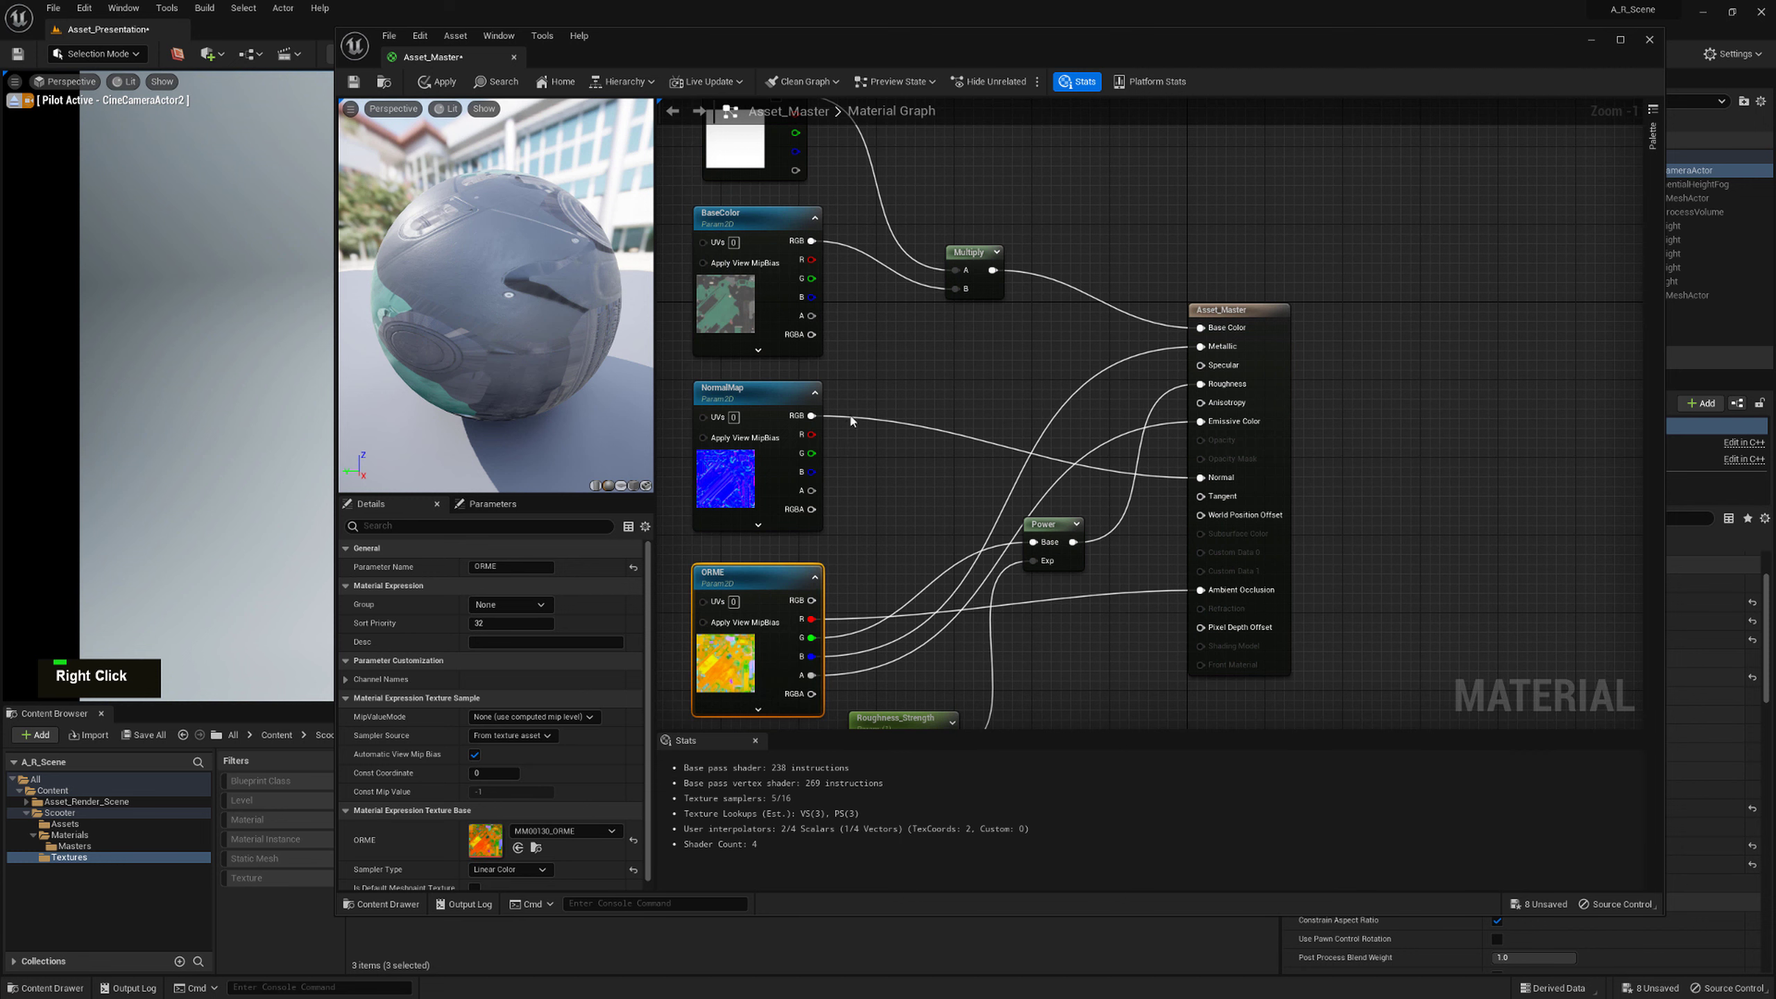
scroll(852, 421, down, 2)
right_drag(880, 324, 902, 355)
scroll(745, 682, up, 1)
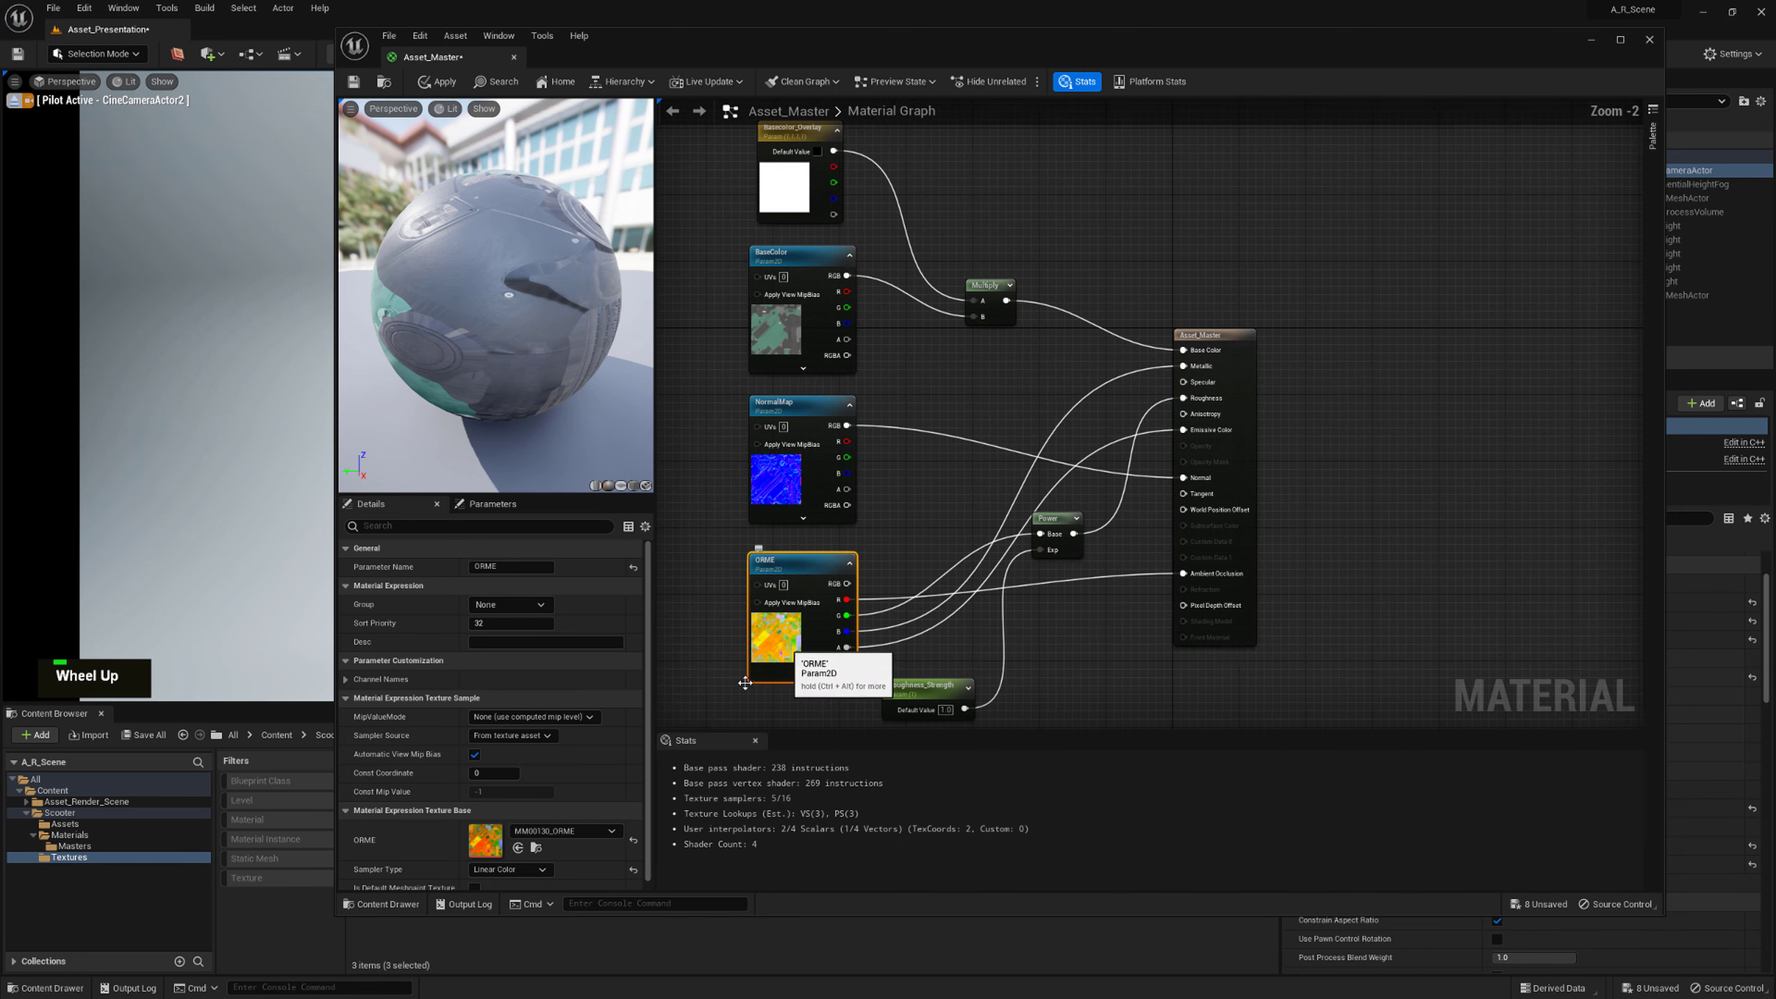
scroll(567, 780, down, 2)
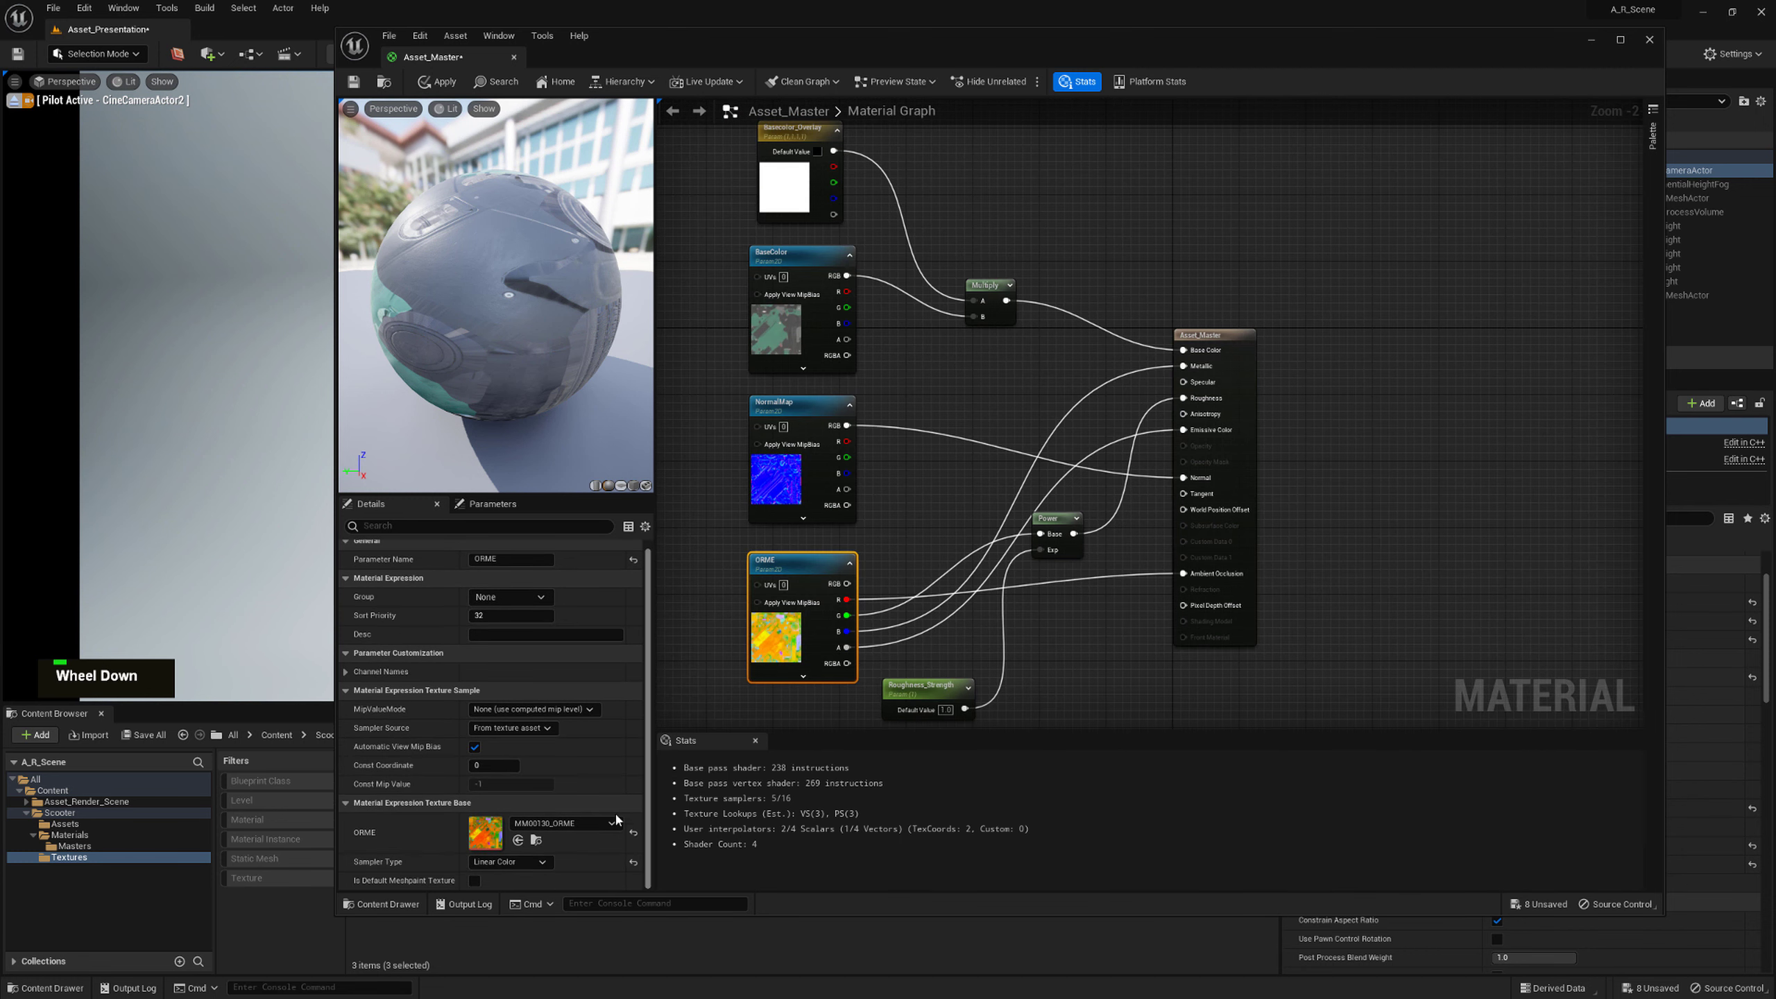
Check the NormalMap, BaseColor and ORME texture parameters and save Asset_Master
click(798, 460)
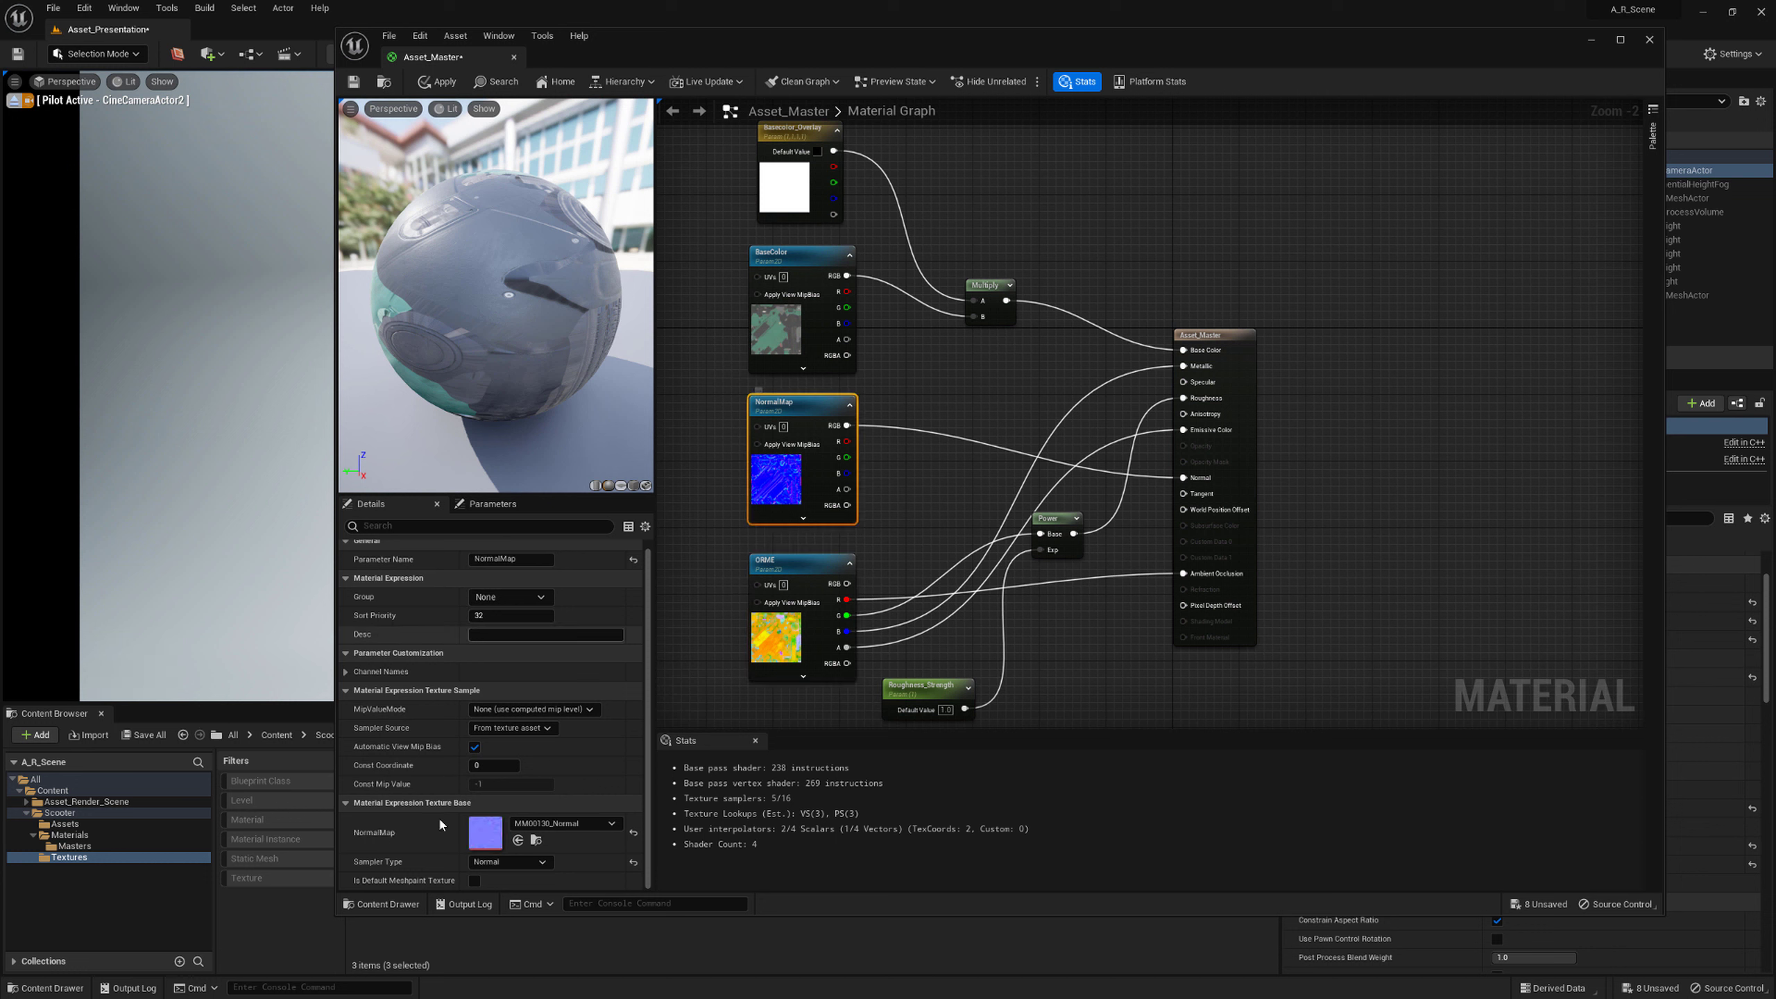
click(778, 328)
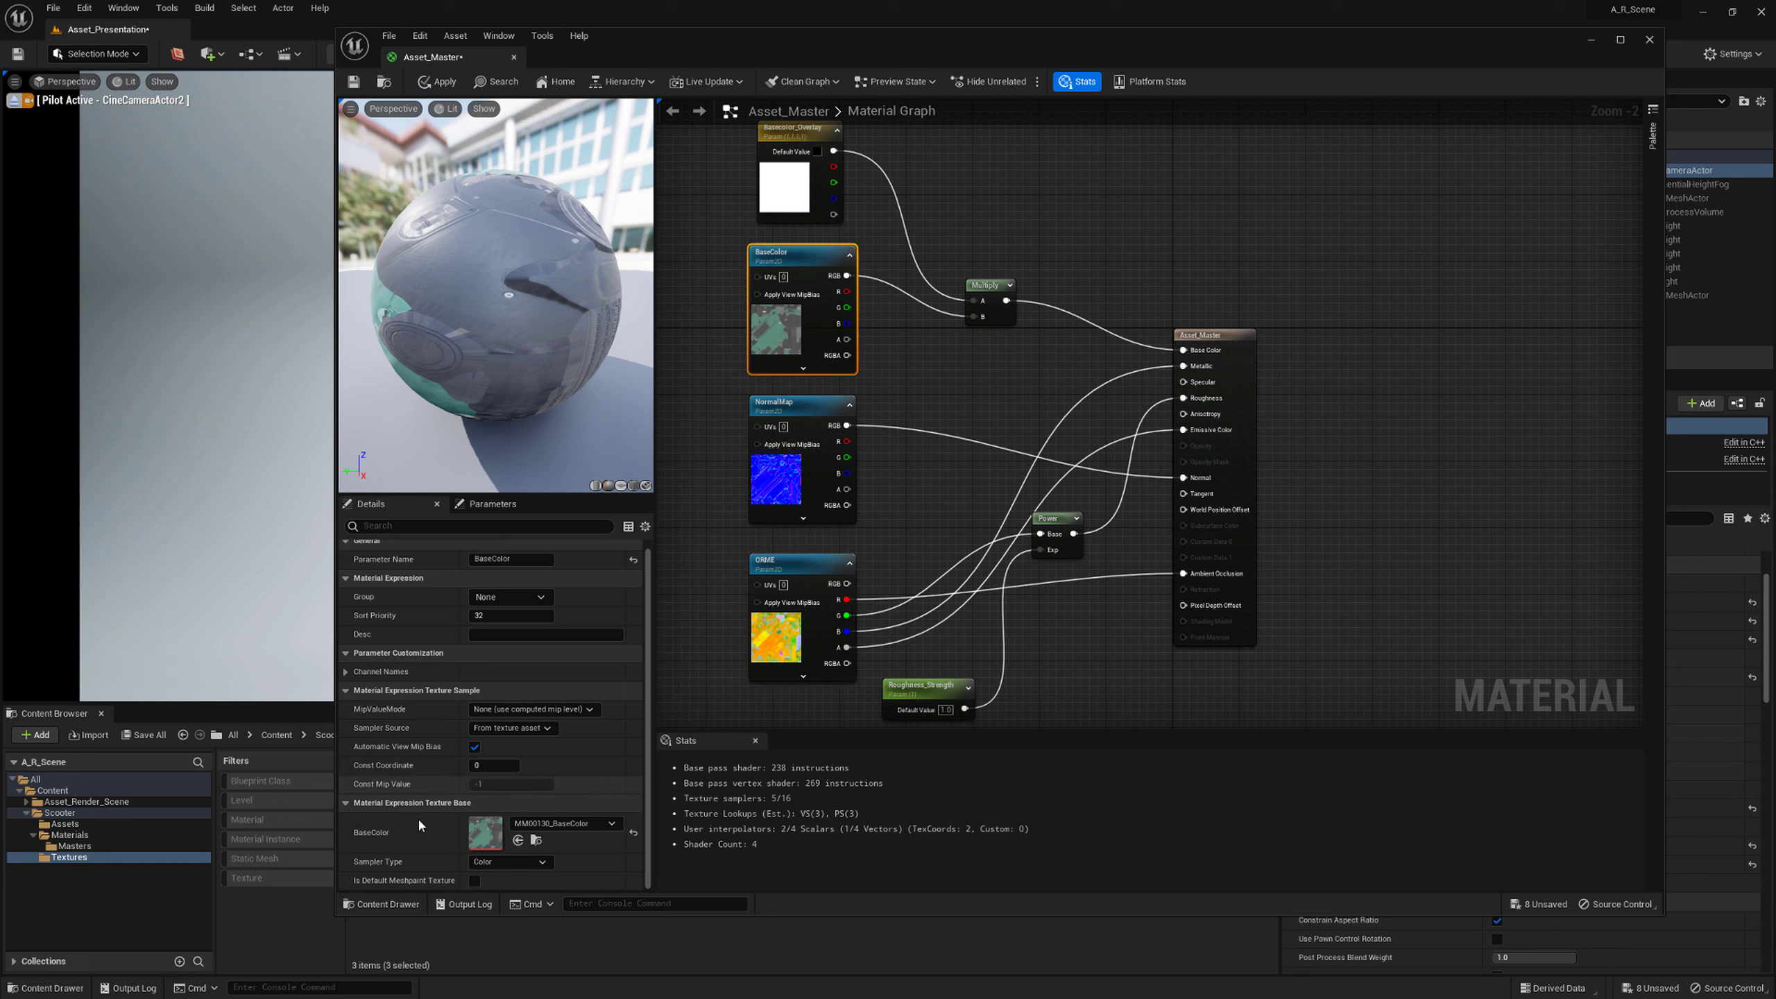
click(355, 82)
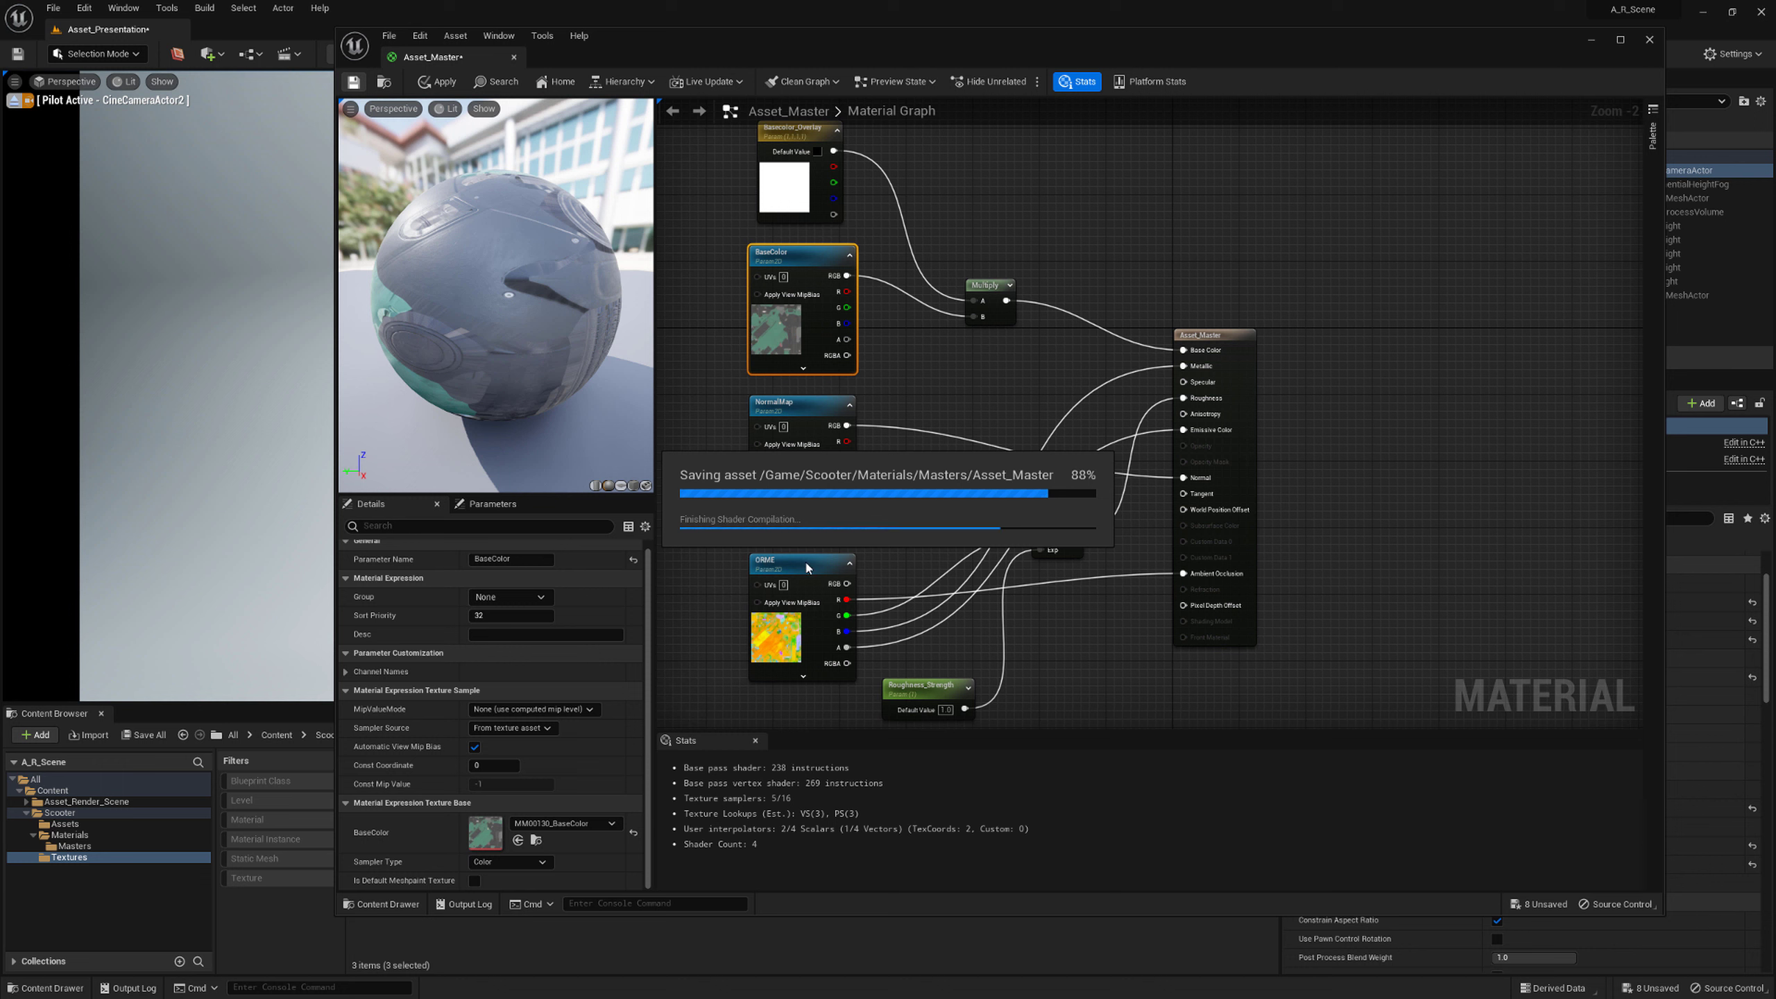
click(797, 634)
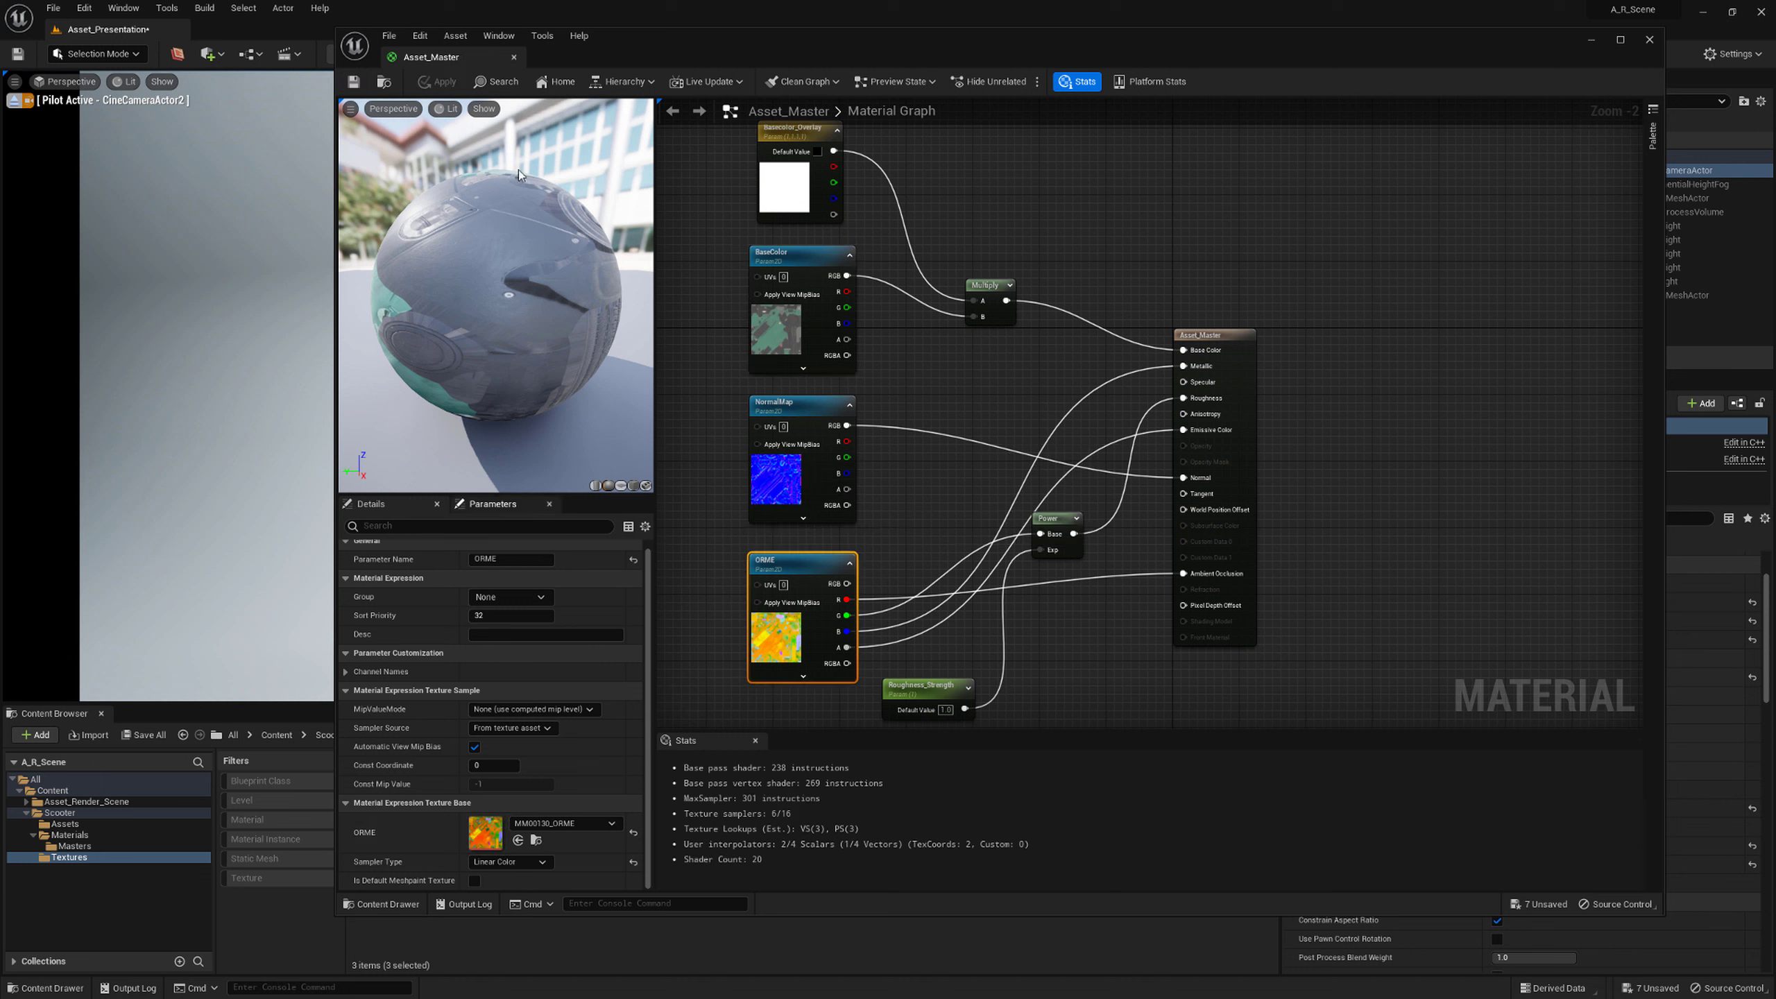
Close the Asset_Master graph and create a material instance of it named Scooter in Masters
click(514, 58)
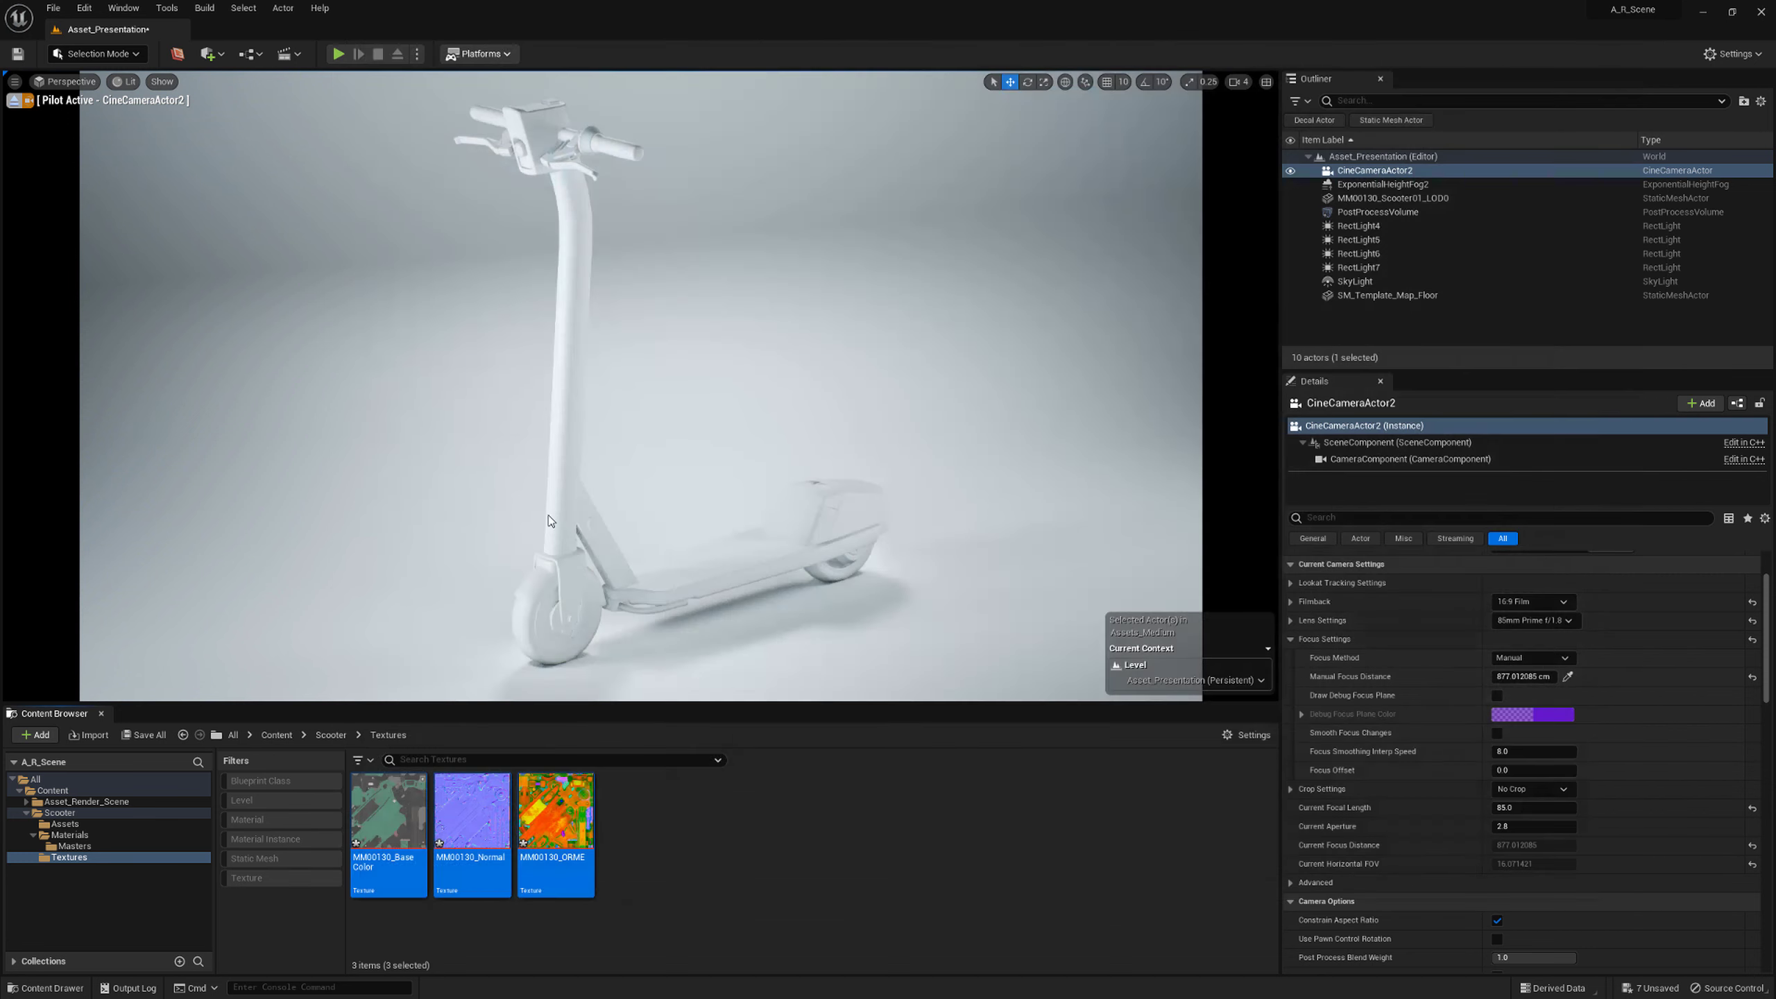
click(74, 846)
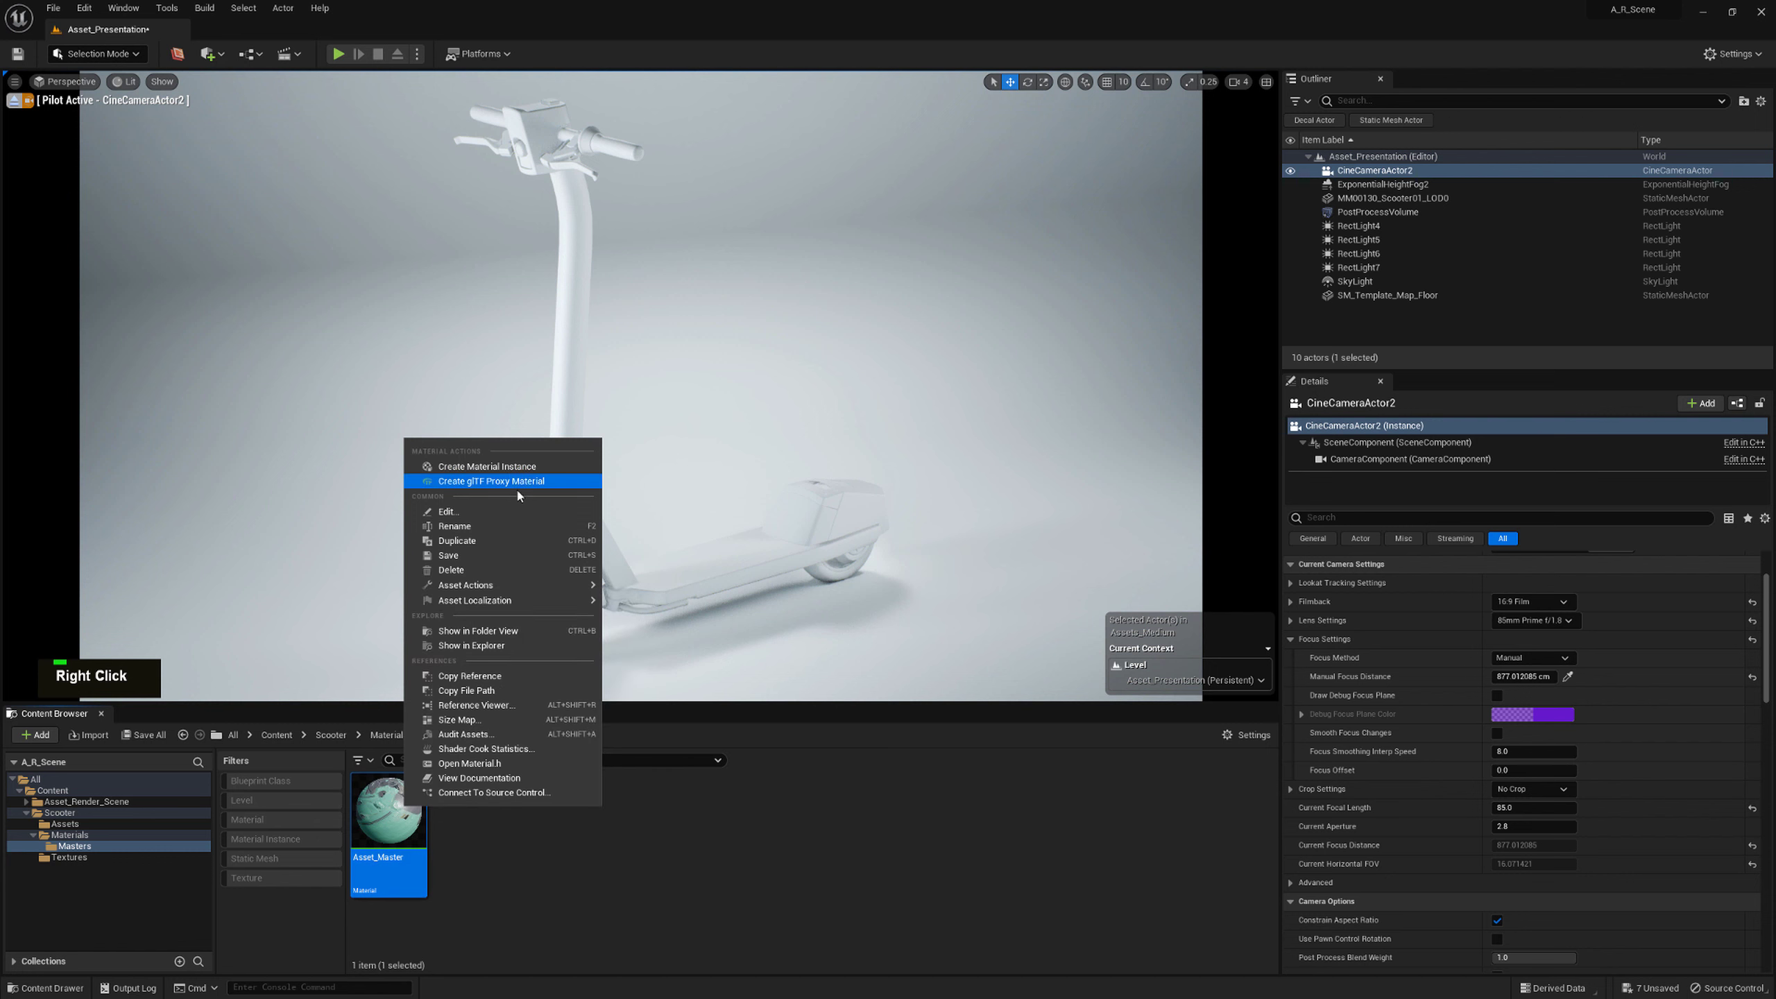
click(490, 466)
text(Sco)
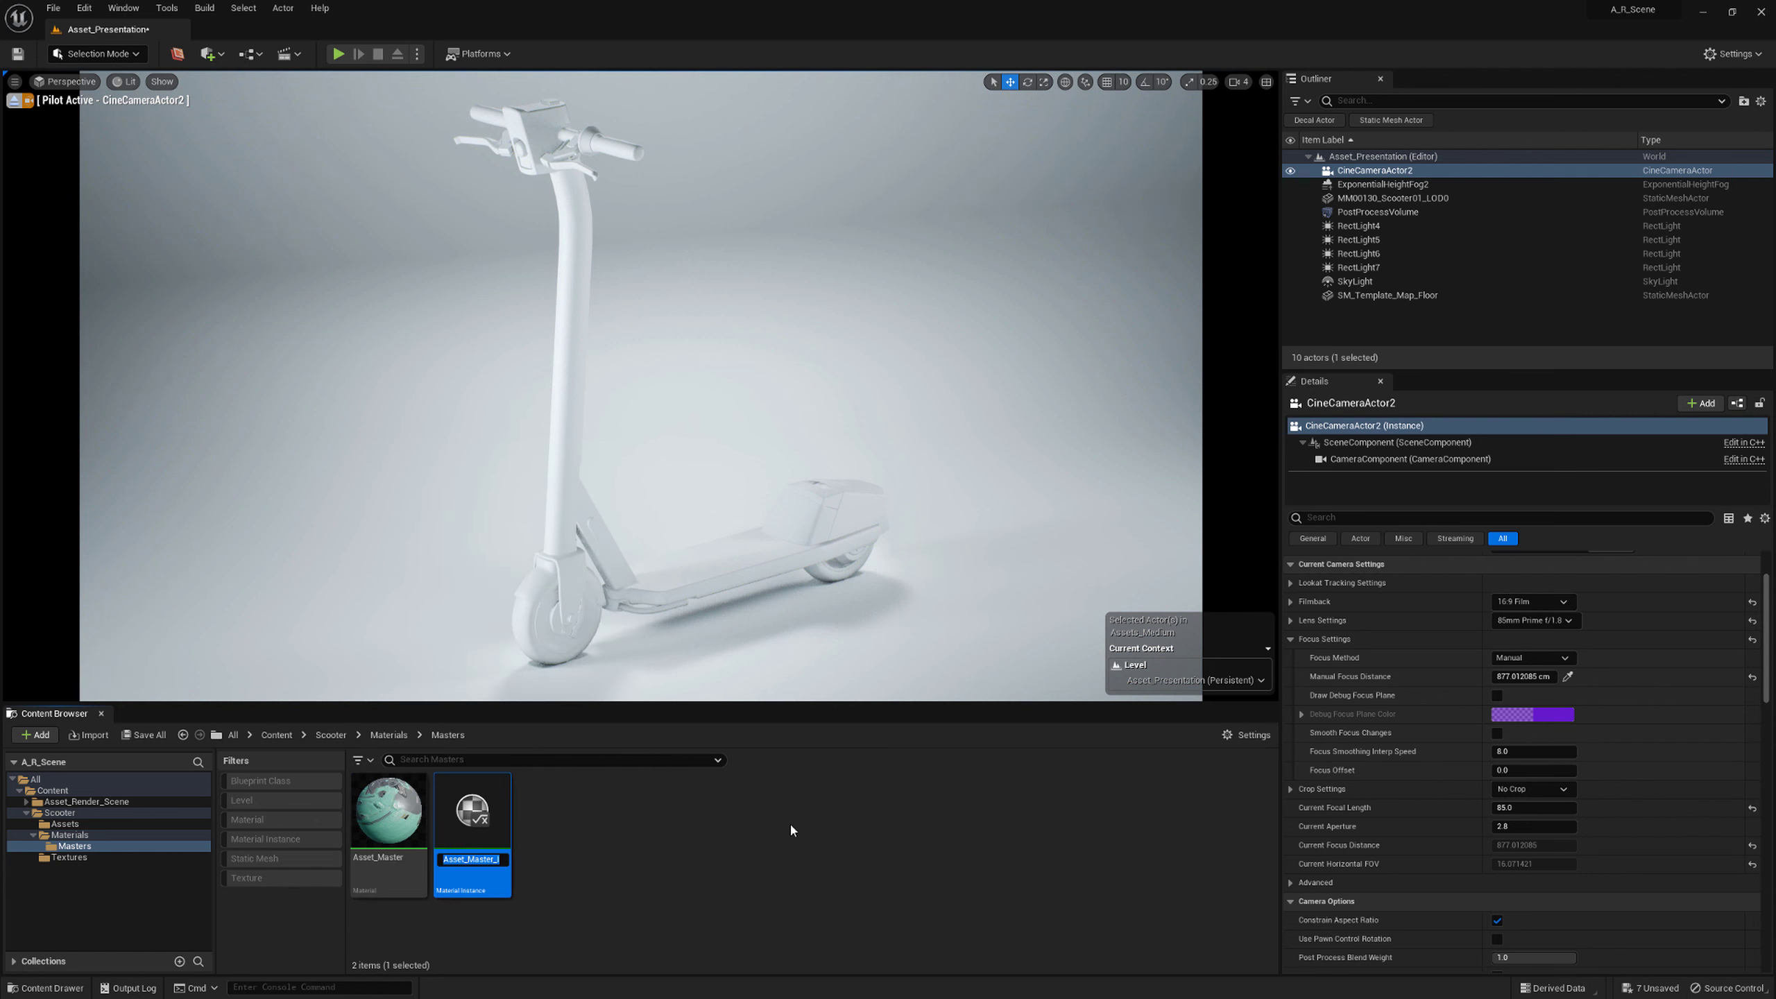
text(oter)
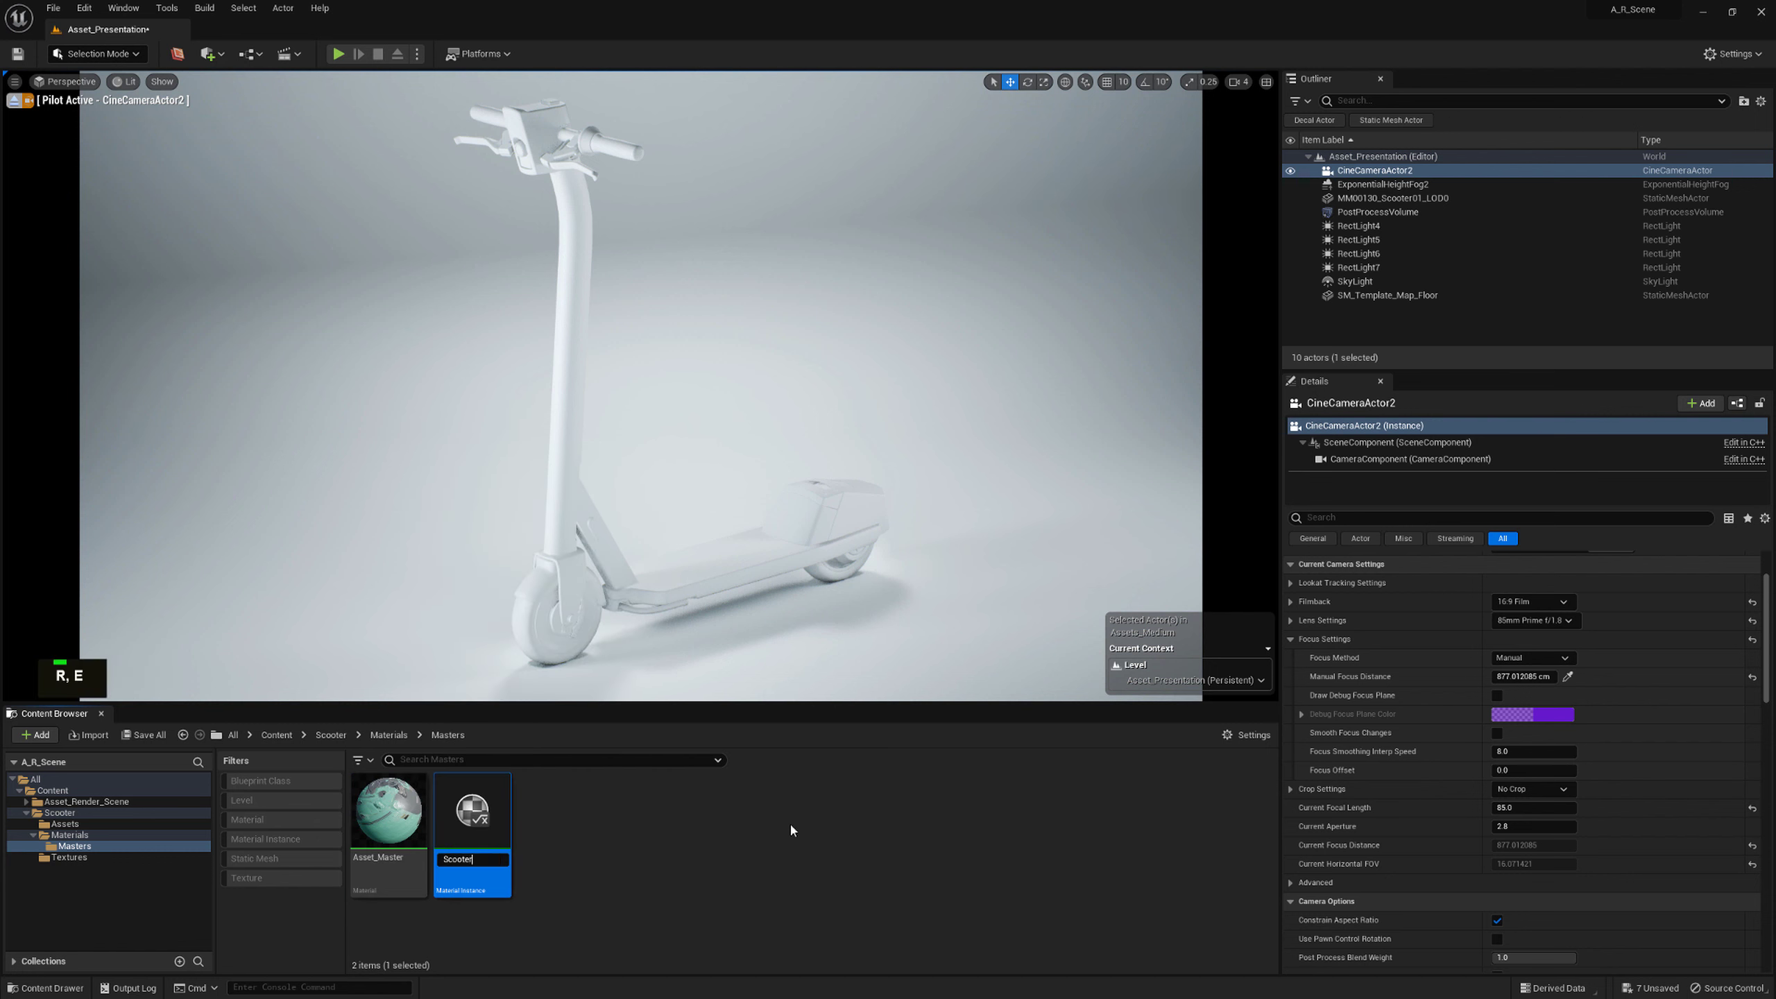
text(r)
key(Return)
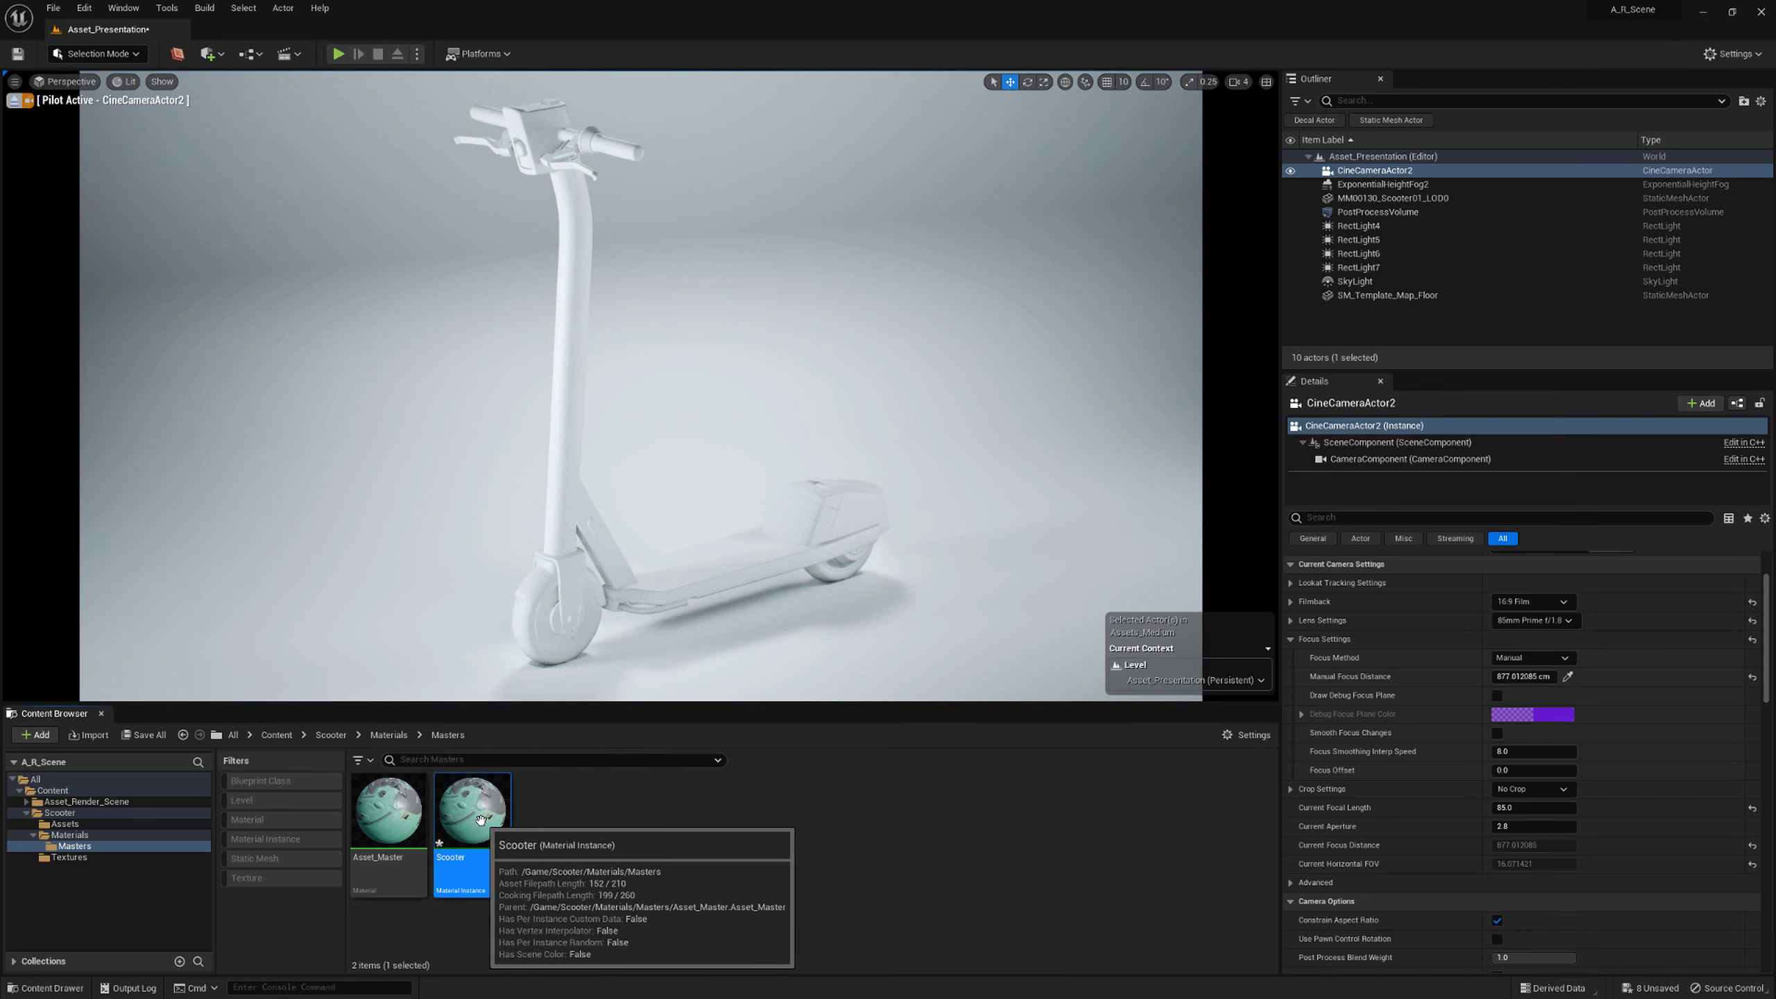
Move the Scooter material instance from Masters into the Materials folder
drag(480, 819, 99, 836)
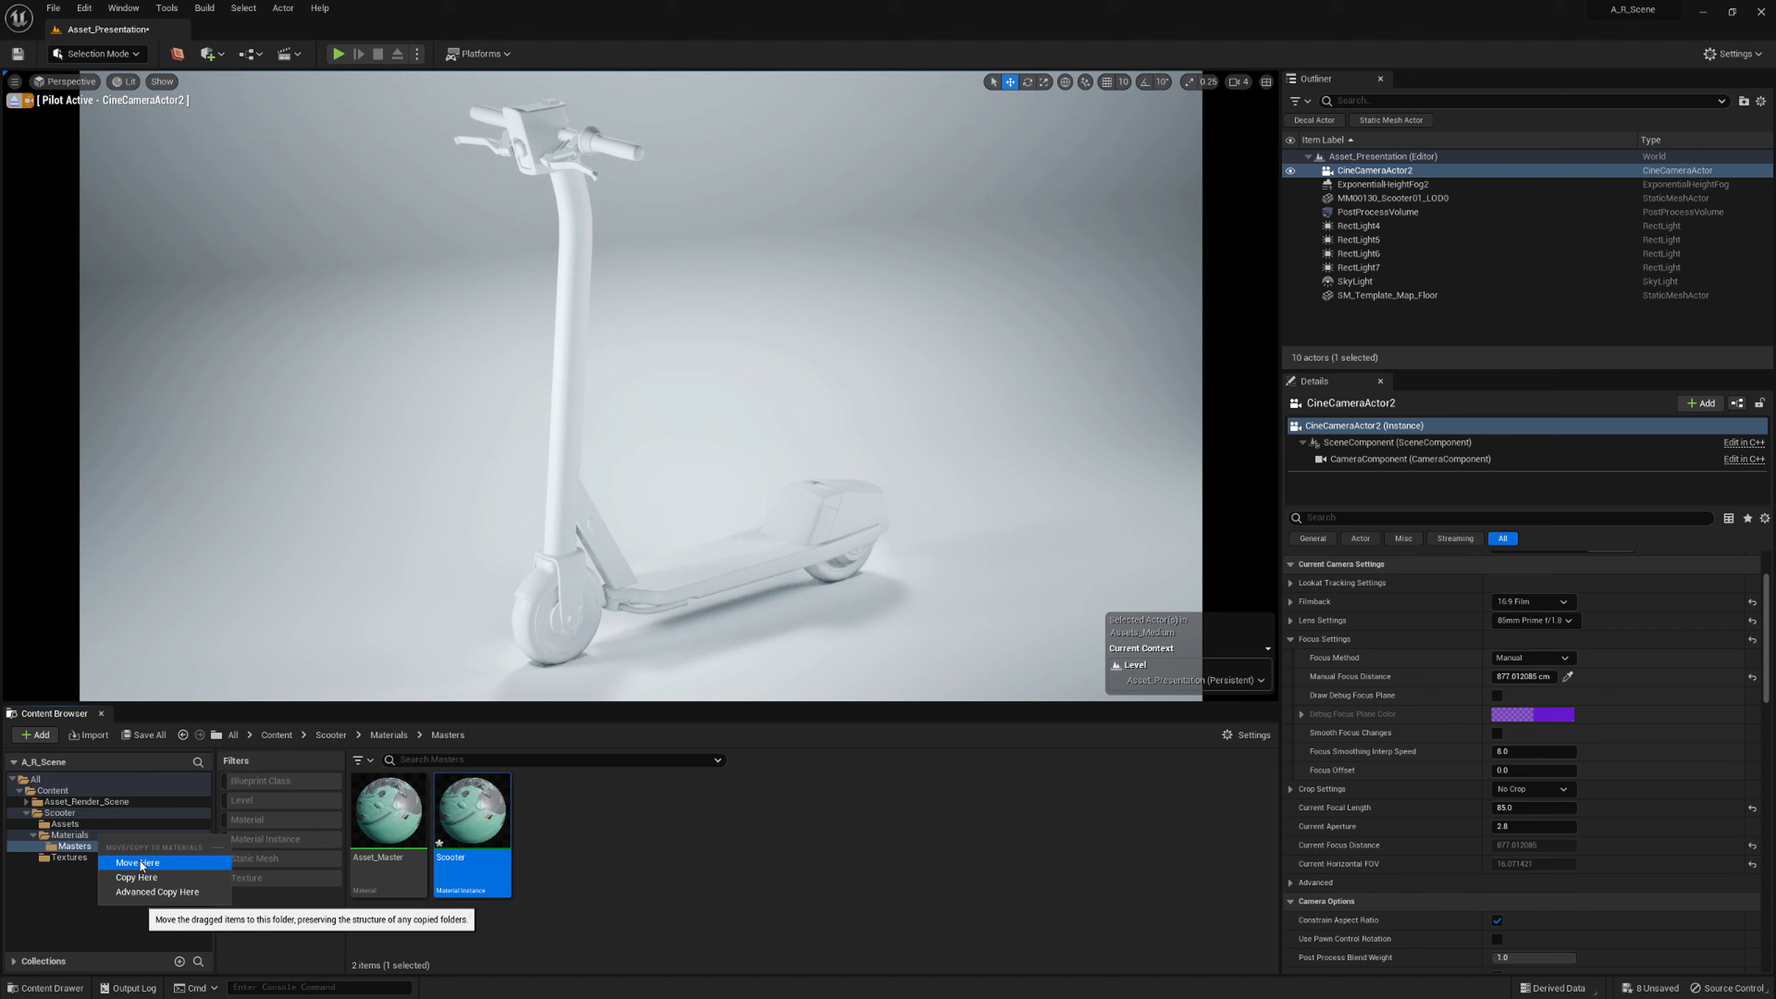
click(88, 837)
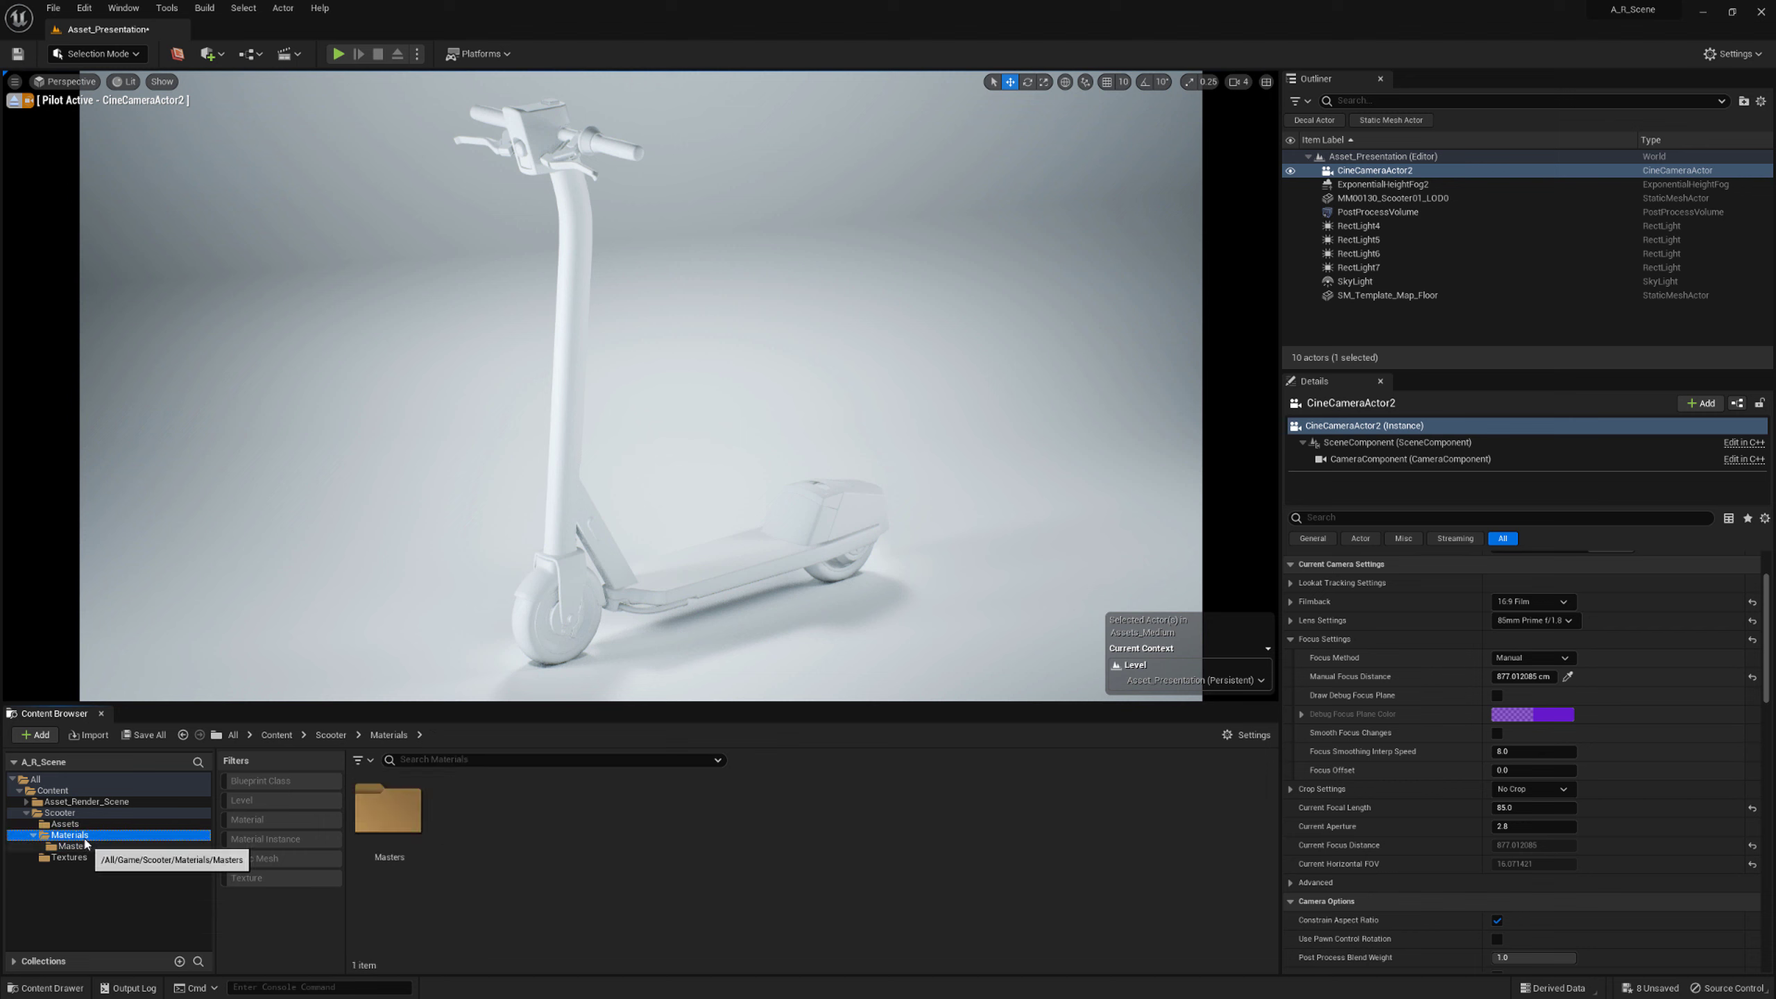
click(97, 845)
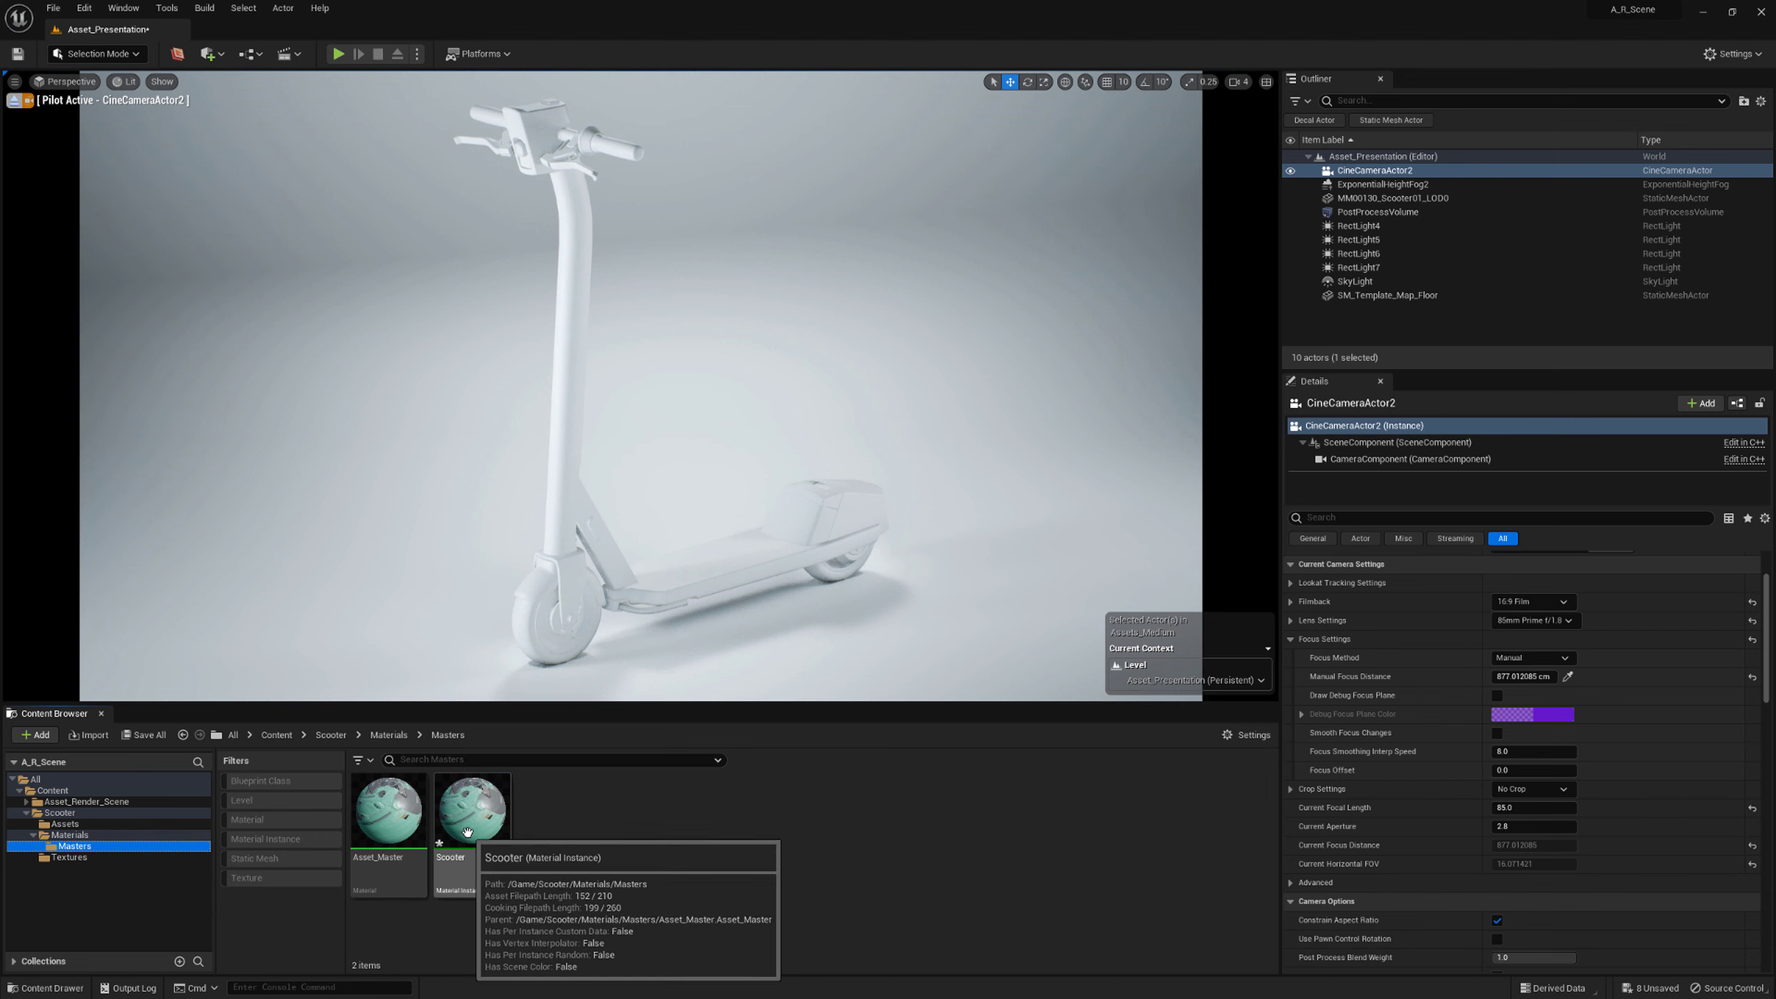
drag(472, 815, 105, 836)
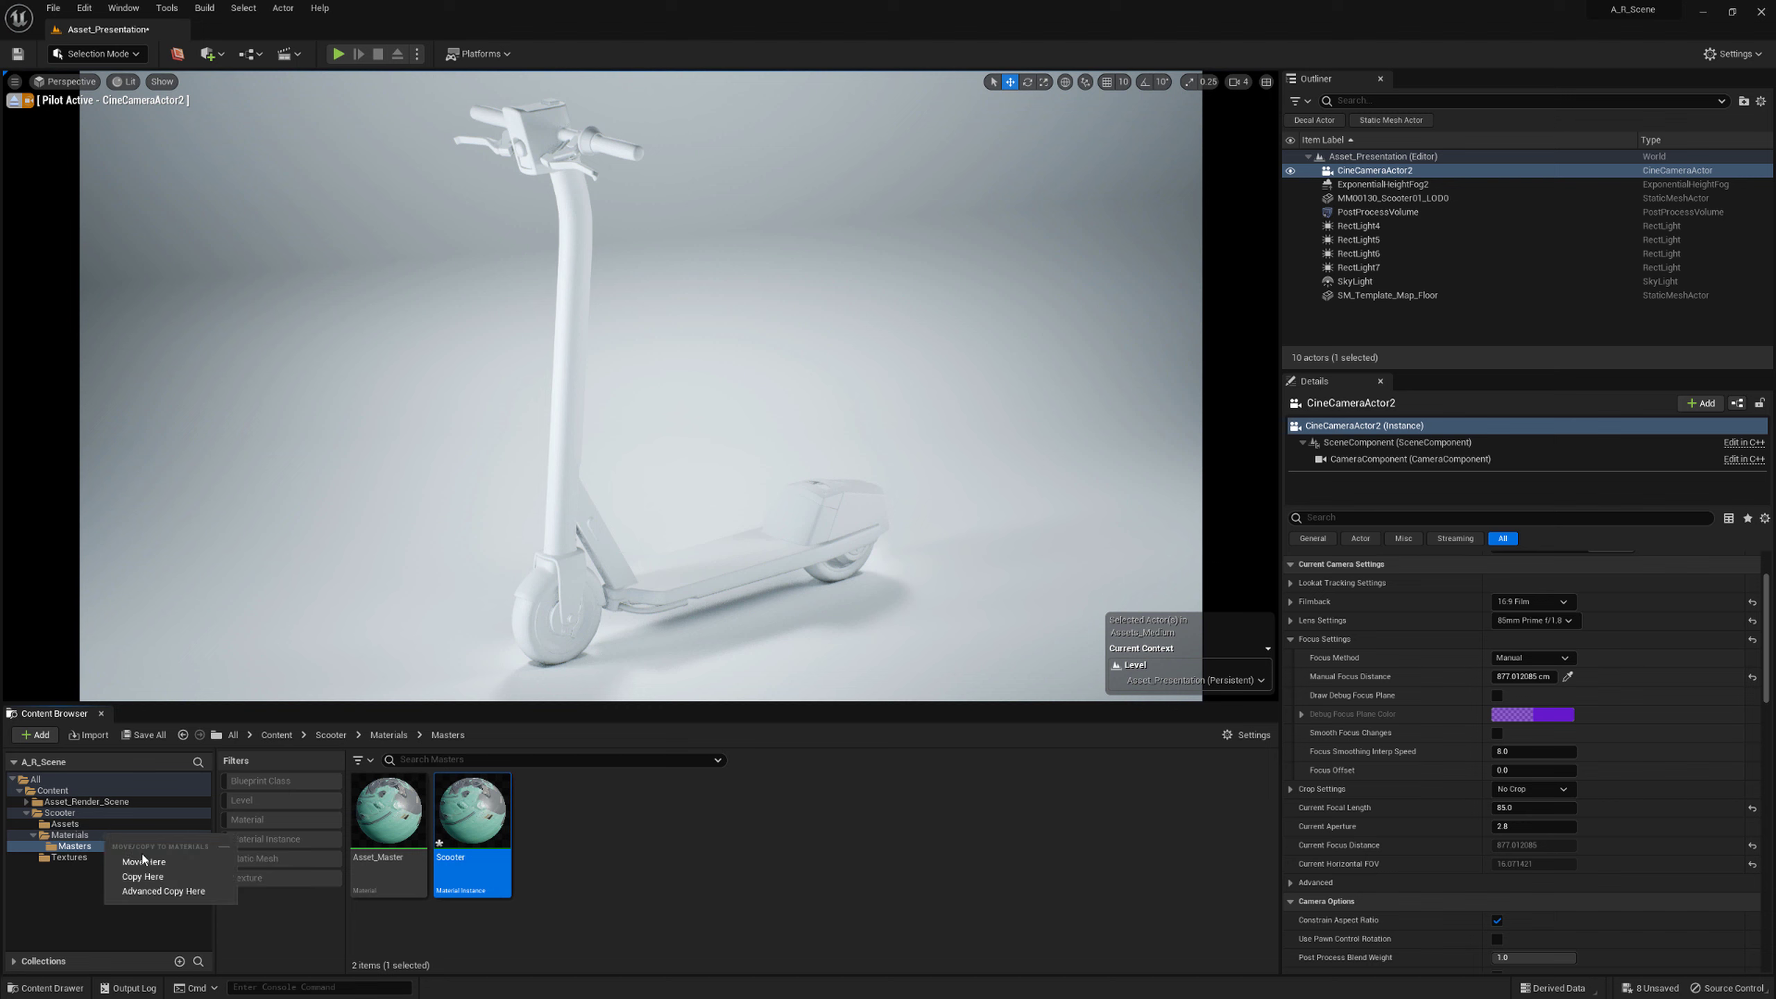
click(140, 861)
click(100, 835)
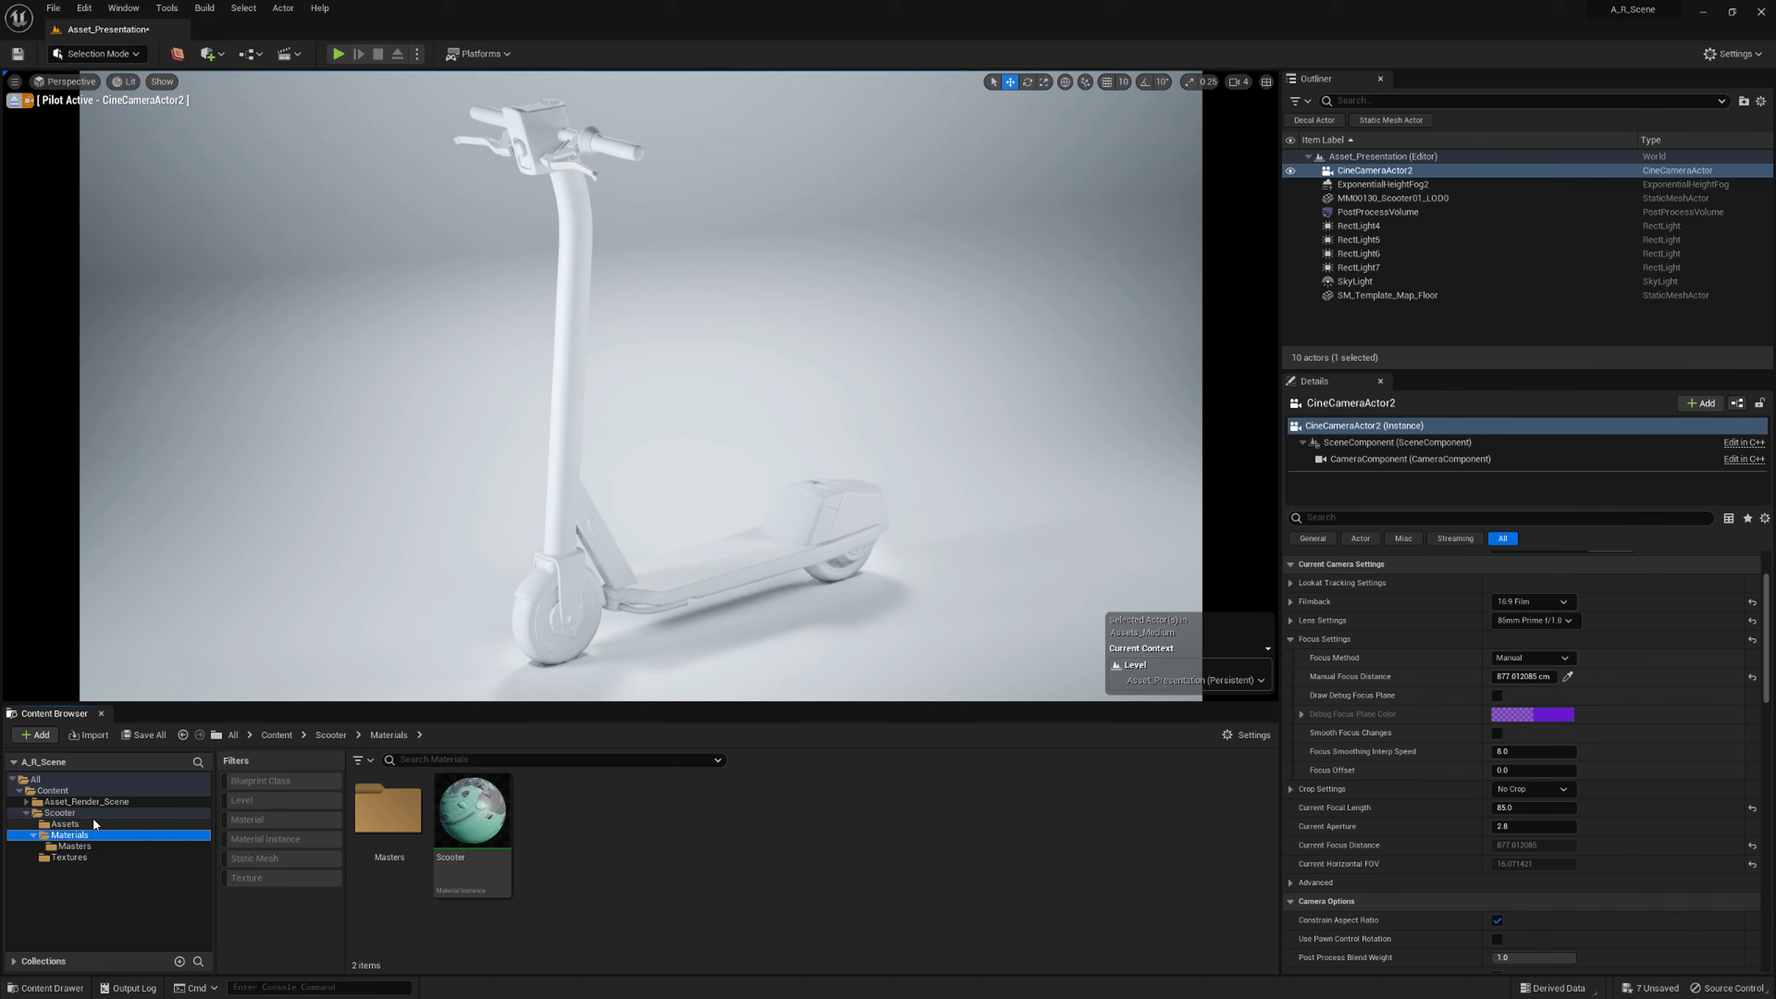
Start renaming the MM00130 scooter static mesh in Assets, deleting its LOD suffix
click(88, 826)
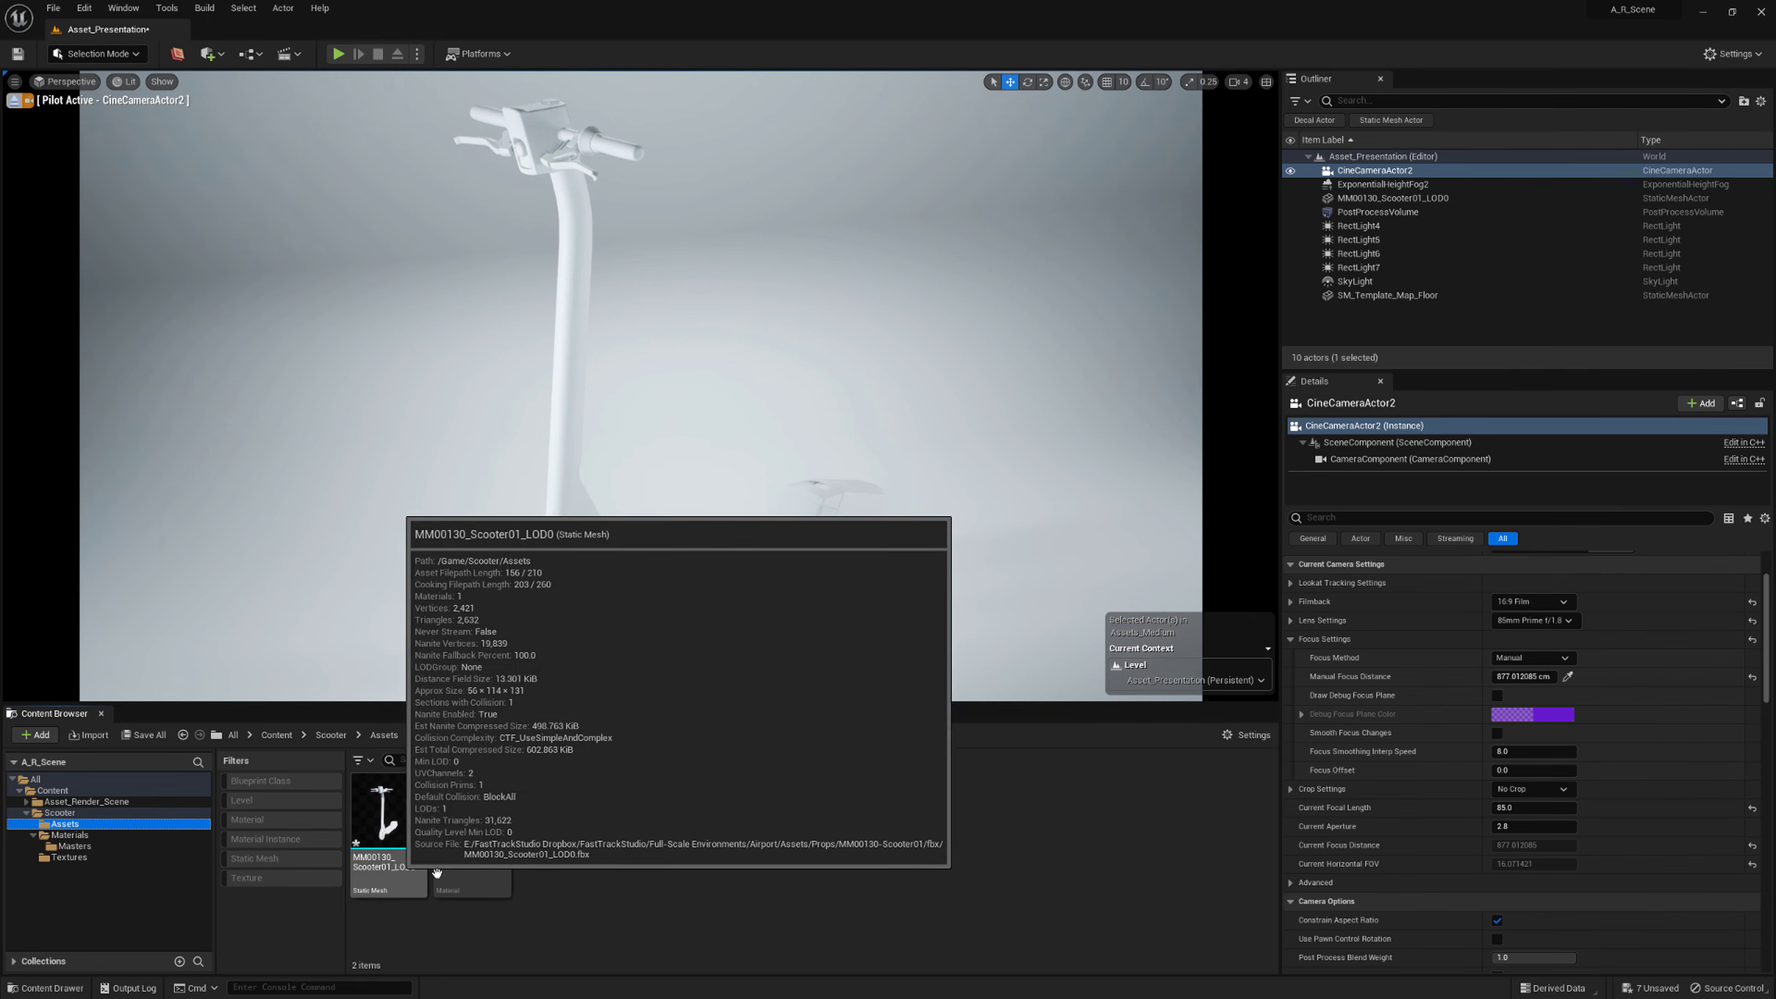
click(410, 868)
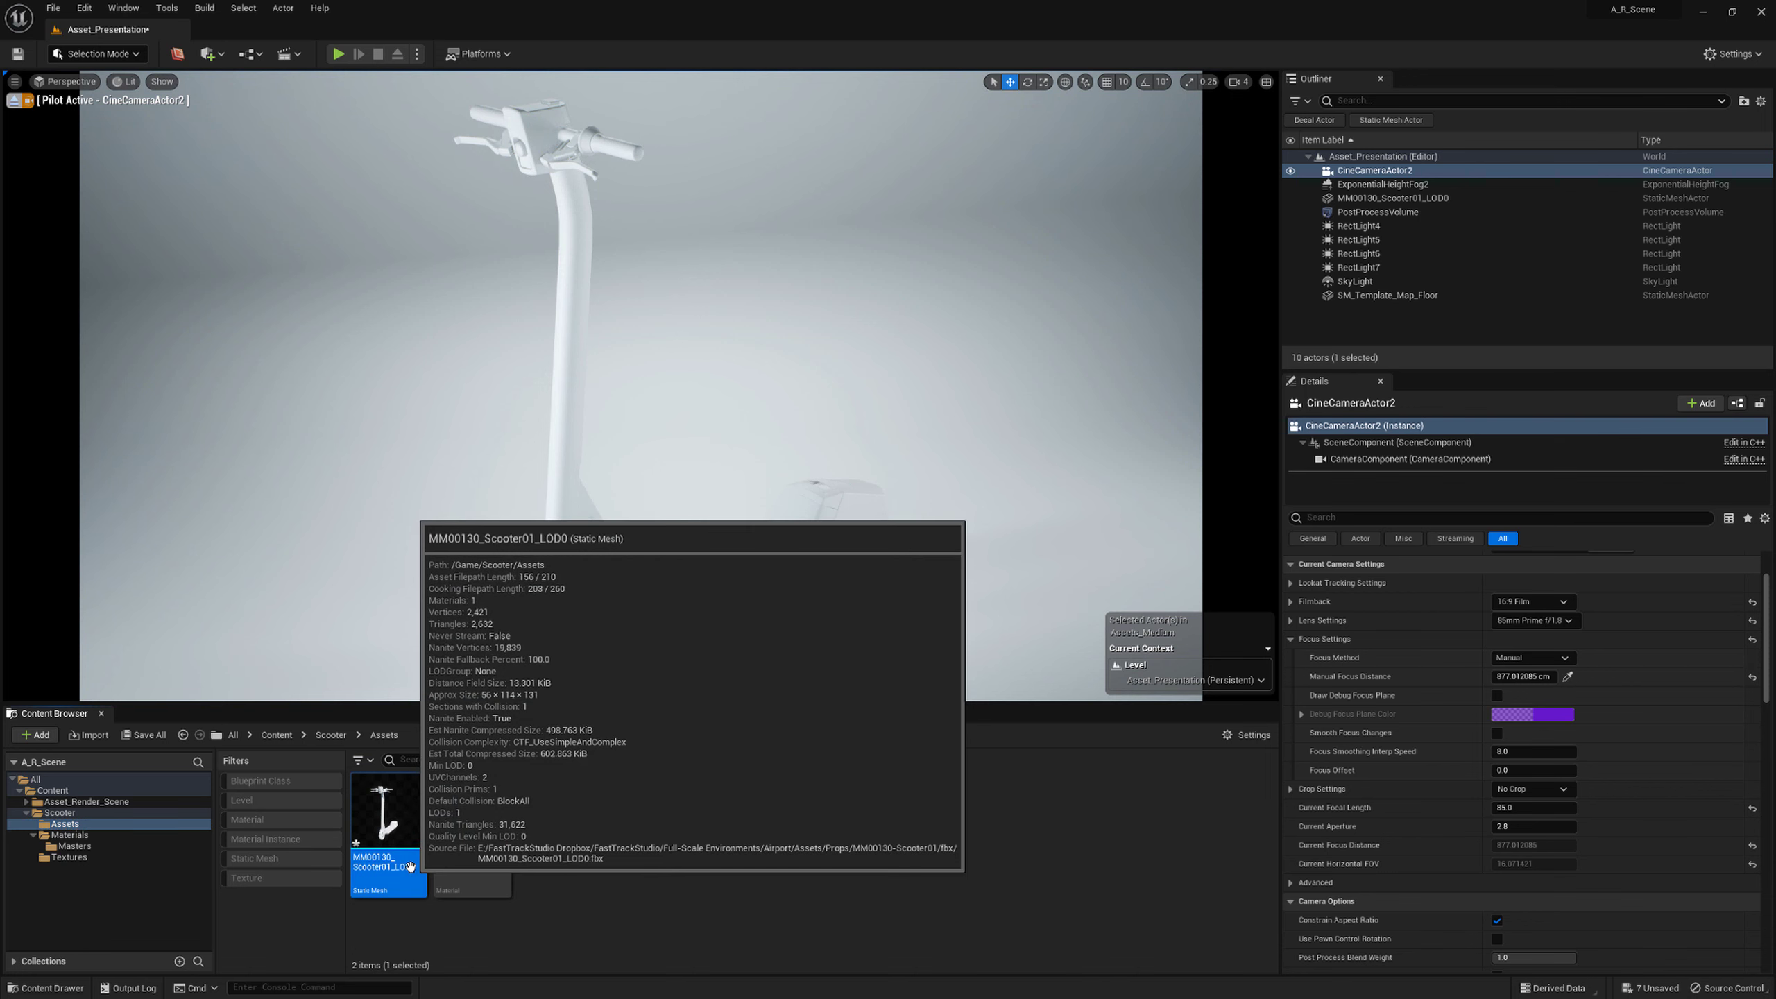
right_click(408, 865)
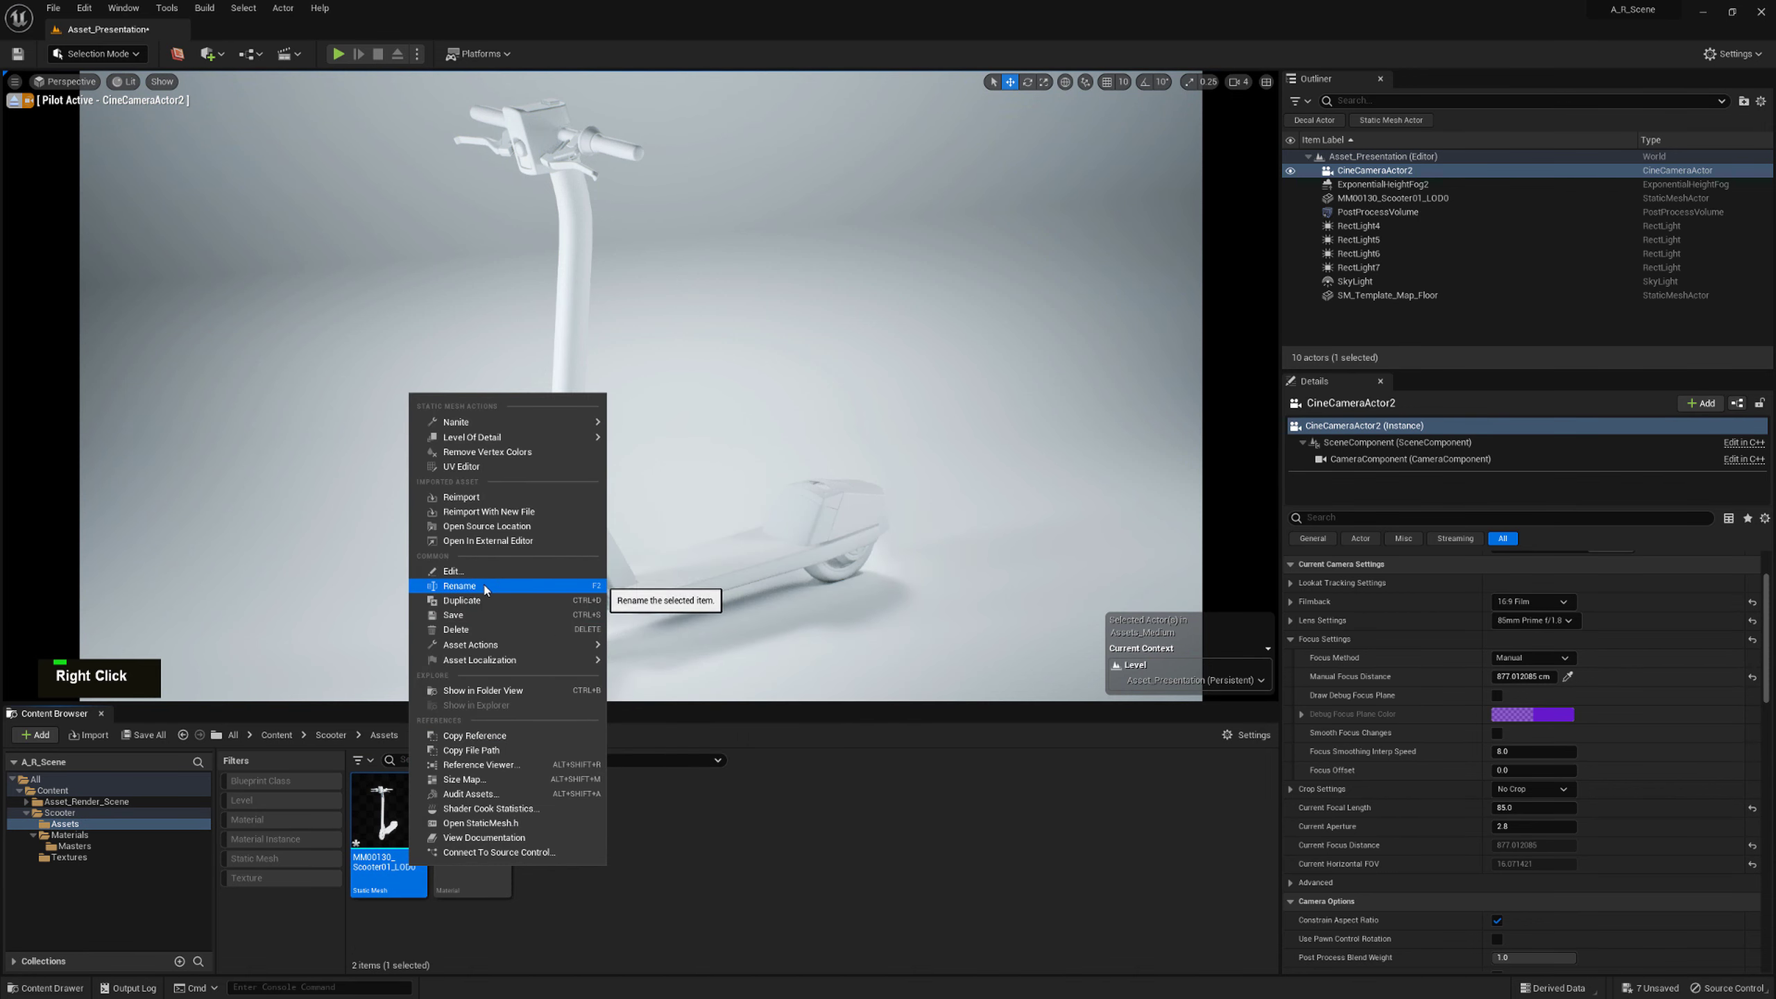
click(437, 587)
key(Right)
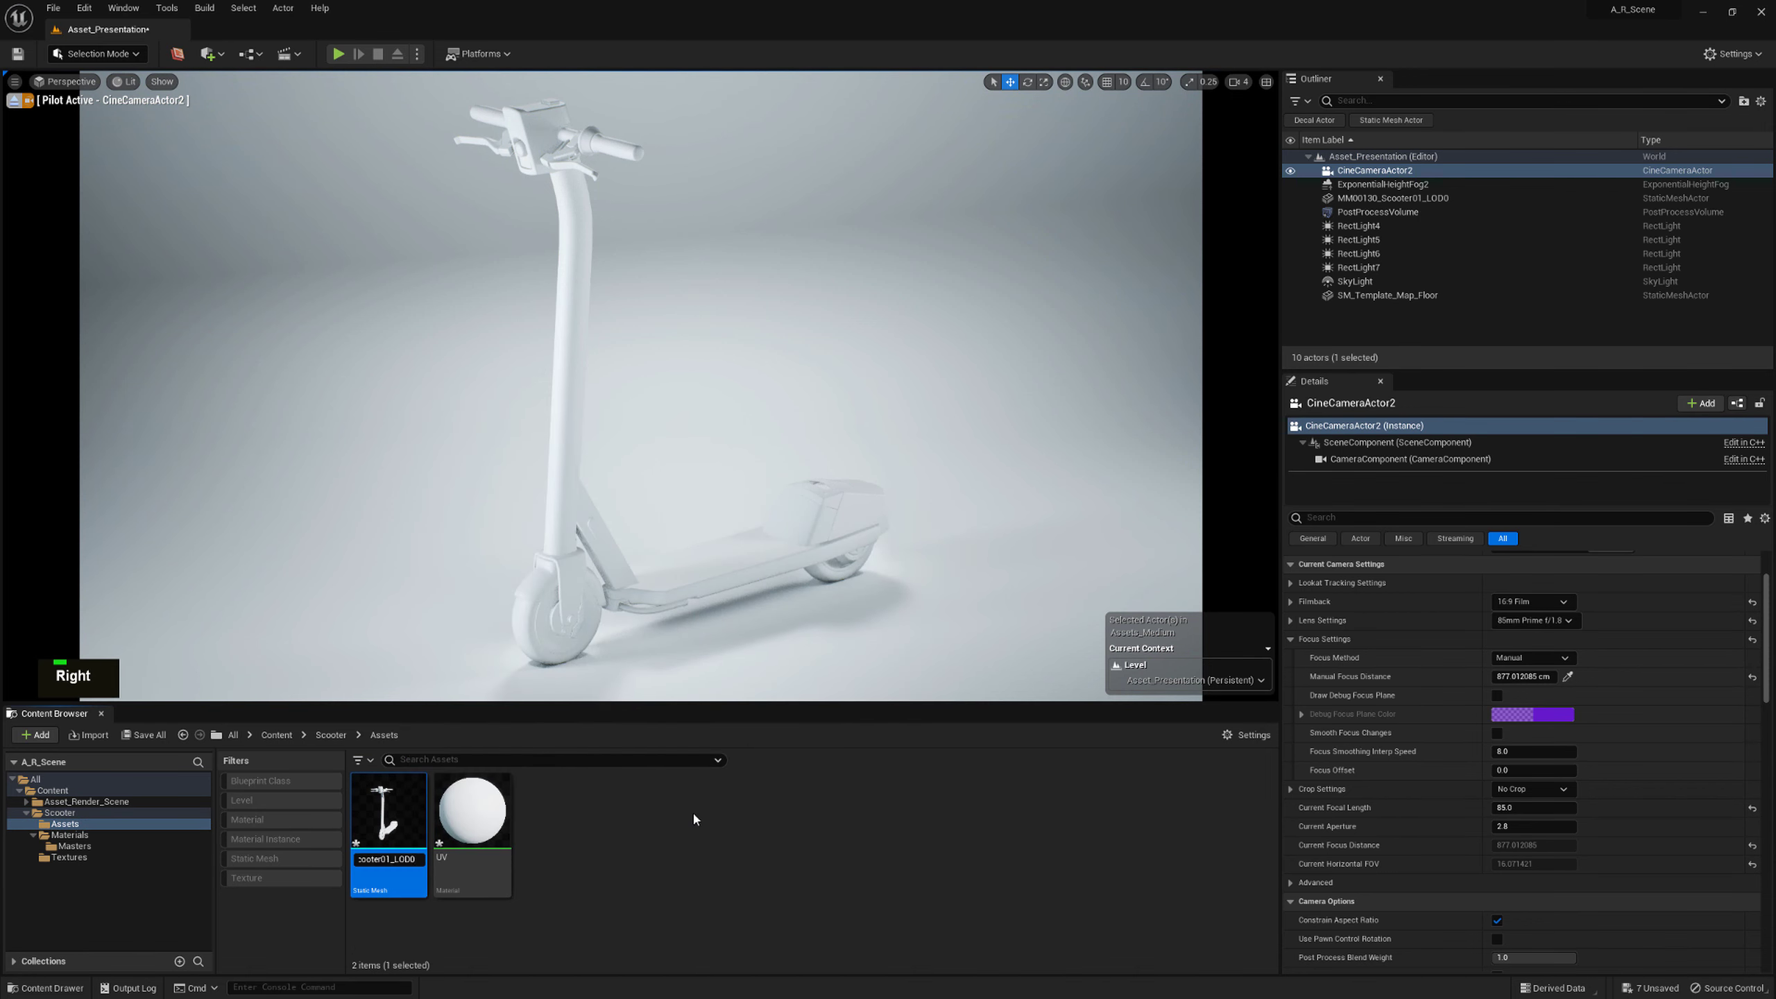
key(BackSpace)
key(Left)
key(Left)
key(Left)
key(Left)
key(Left)
key(Left)
key(Left)
key(Left)
key(Left)
key(Left)
key(Left)
key(Left)
key(Left)
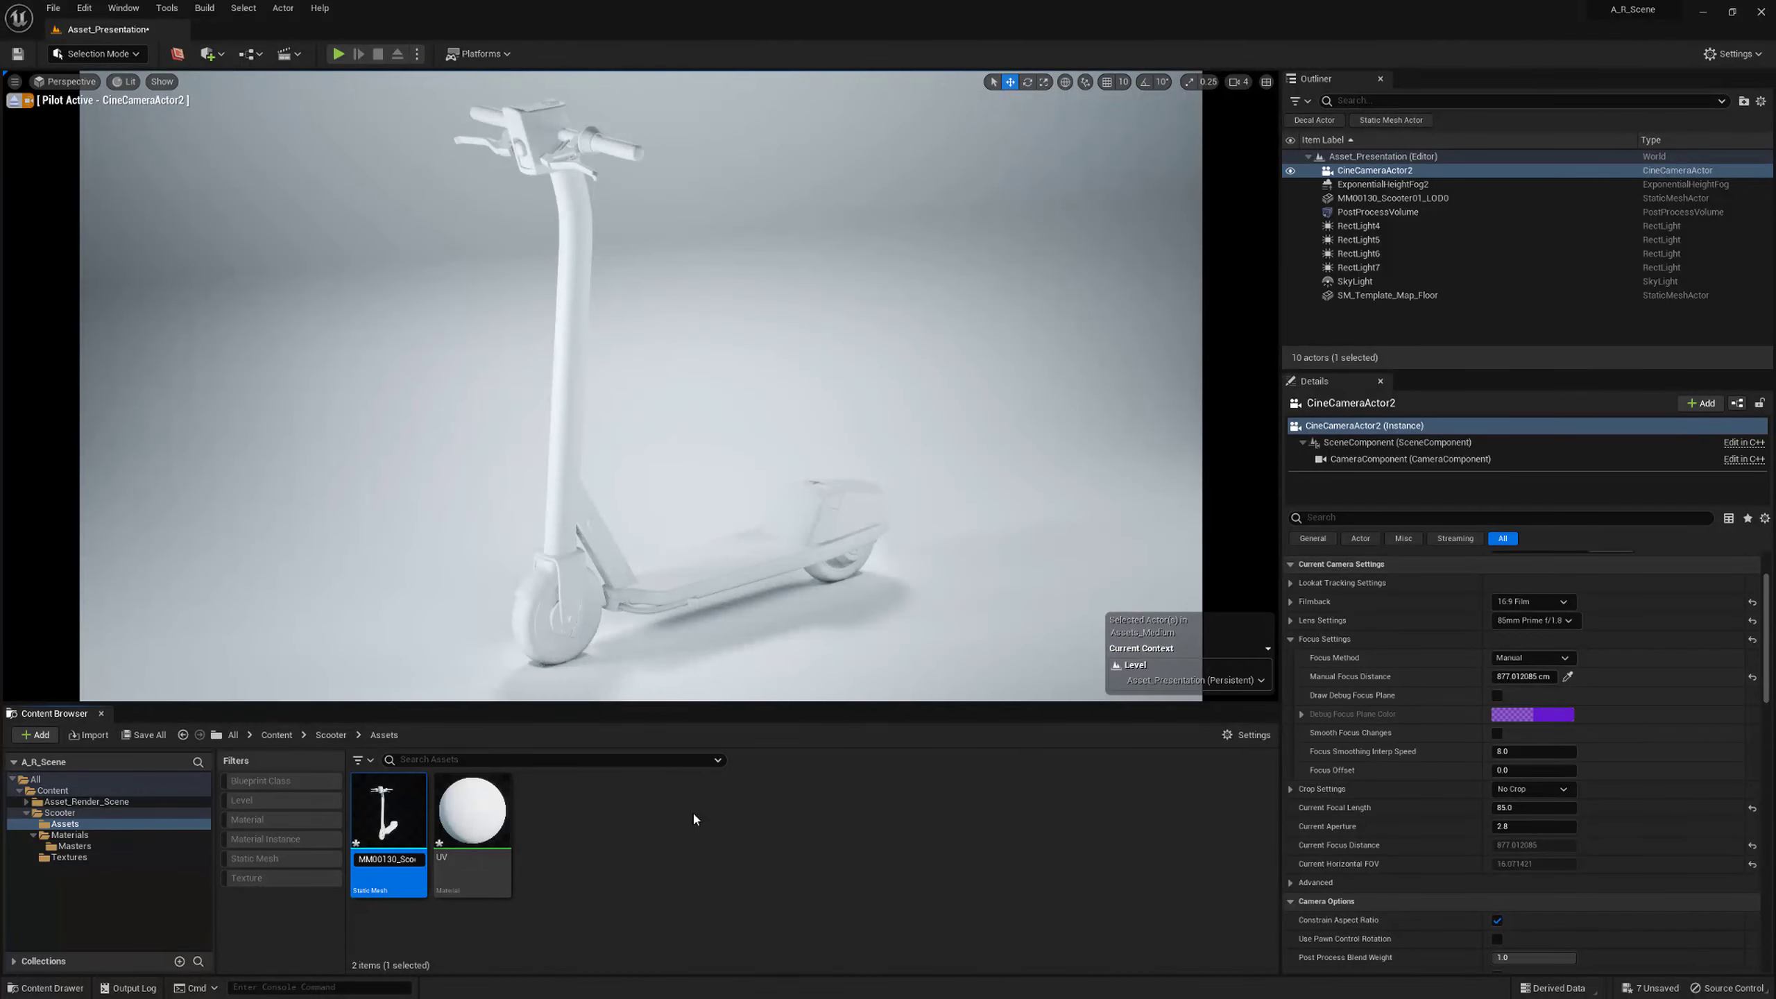
Add the SM_ prefix and an underscore before 01 to finish the name SM_Scooter_01
key(shift)
text(S)
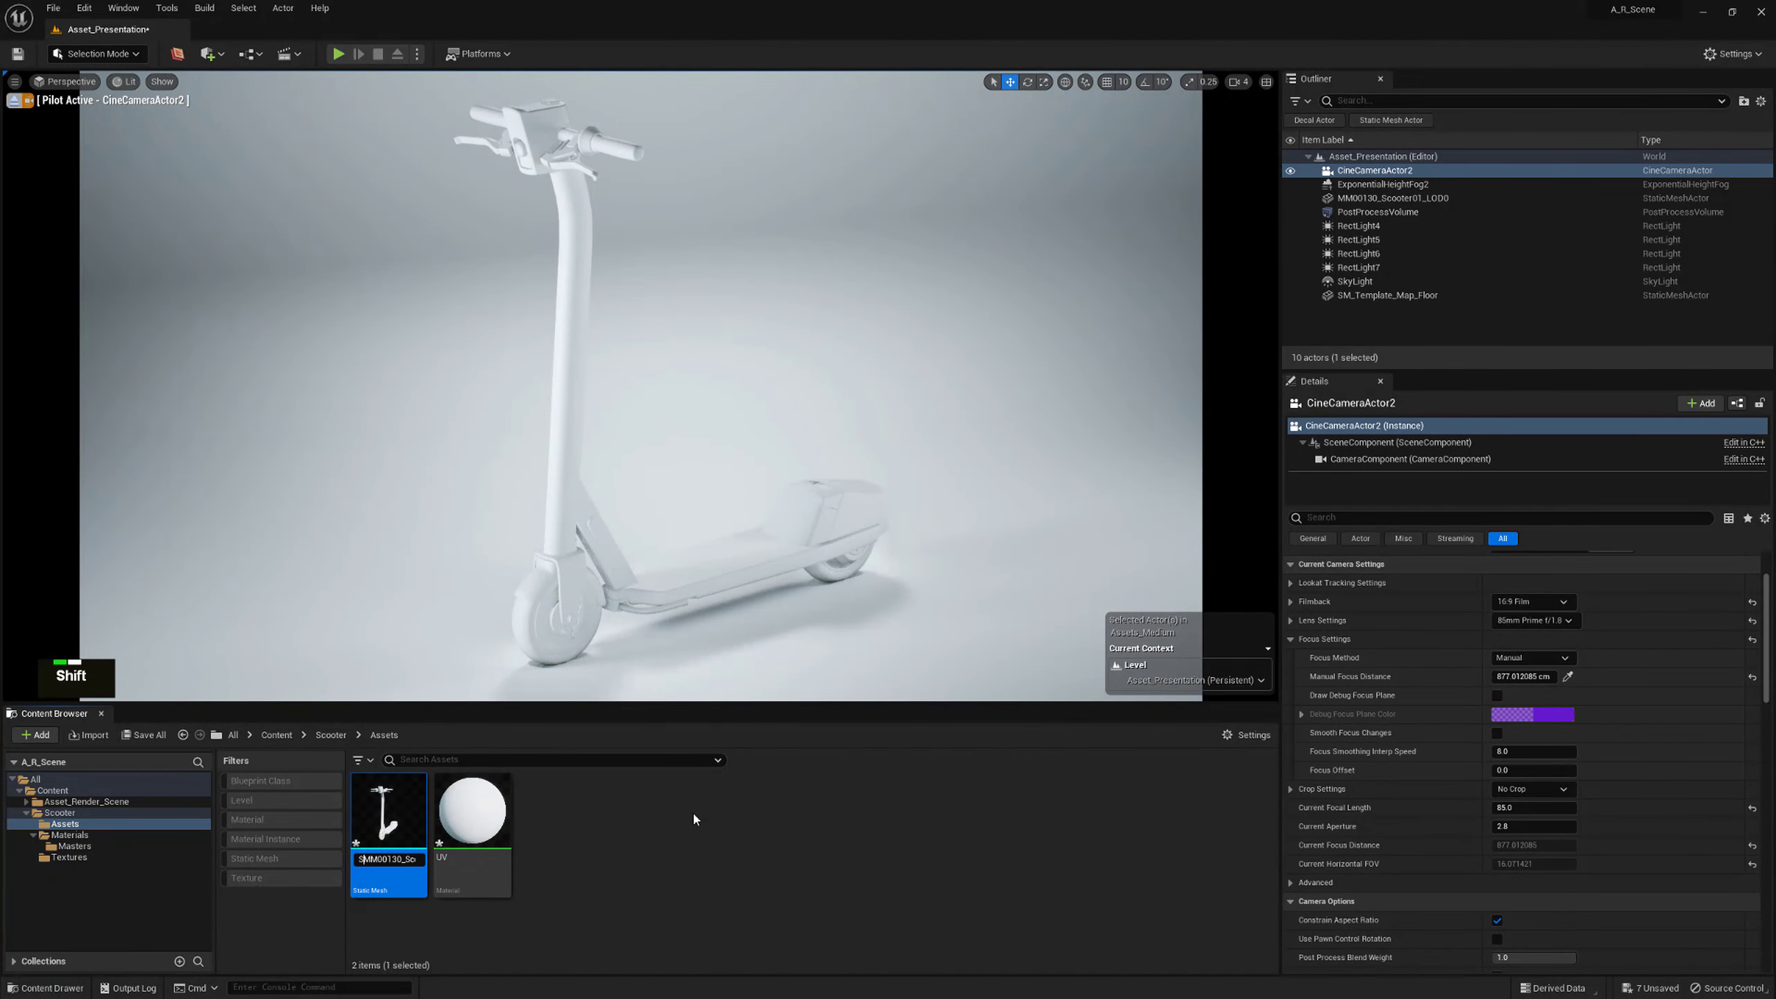
text(M_)
key(Right)
key(Right)
key(Left)
key(Left)
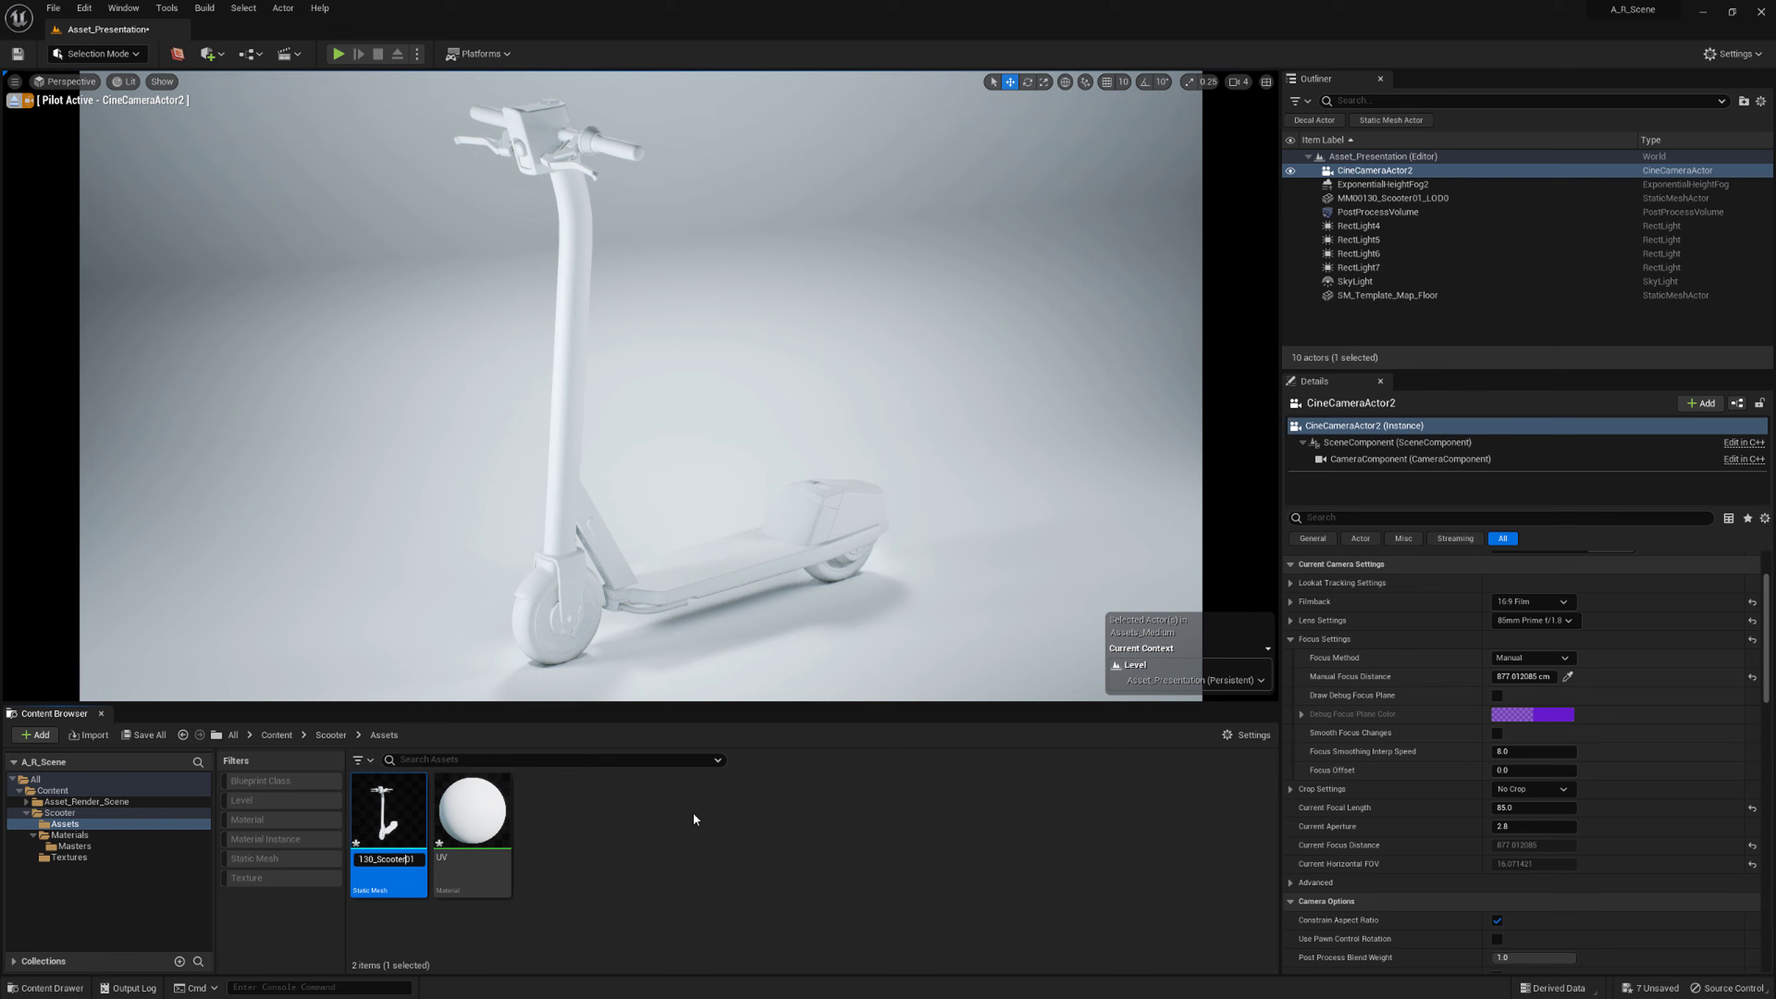
key(Left)
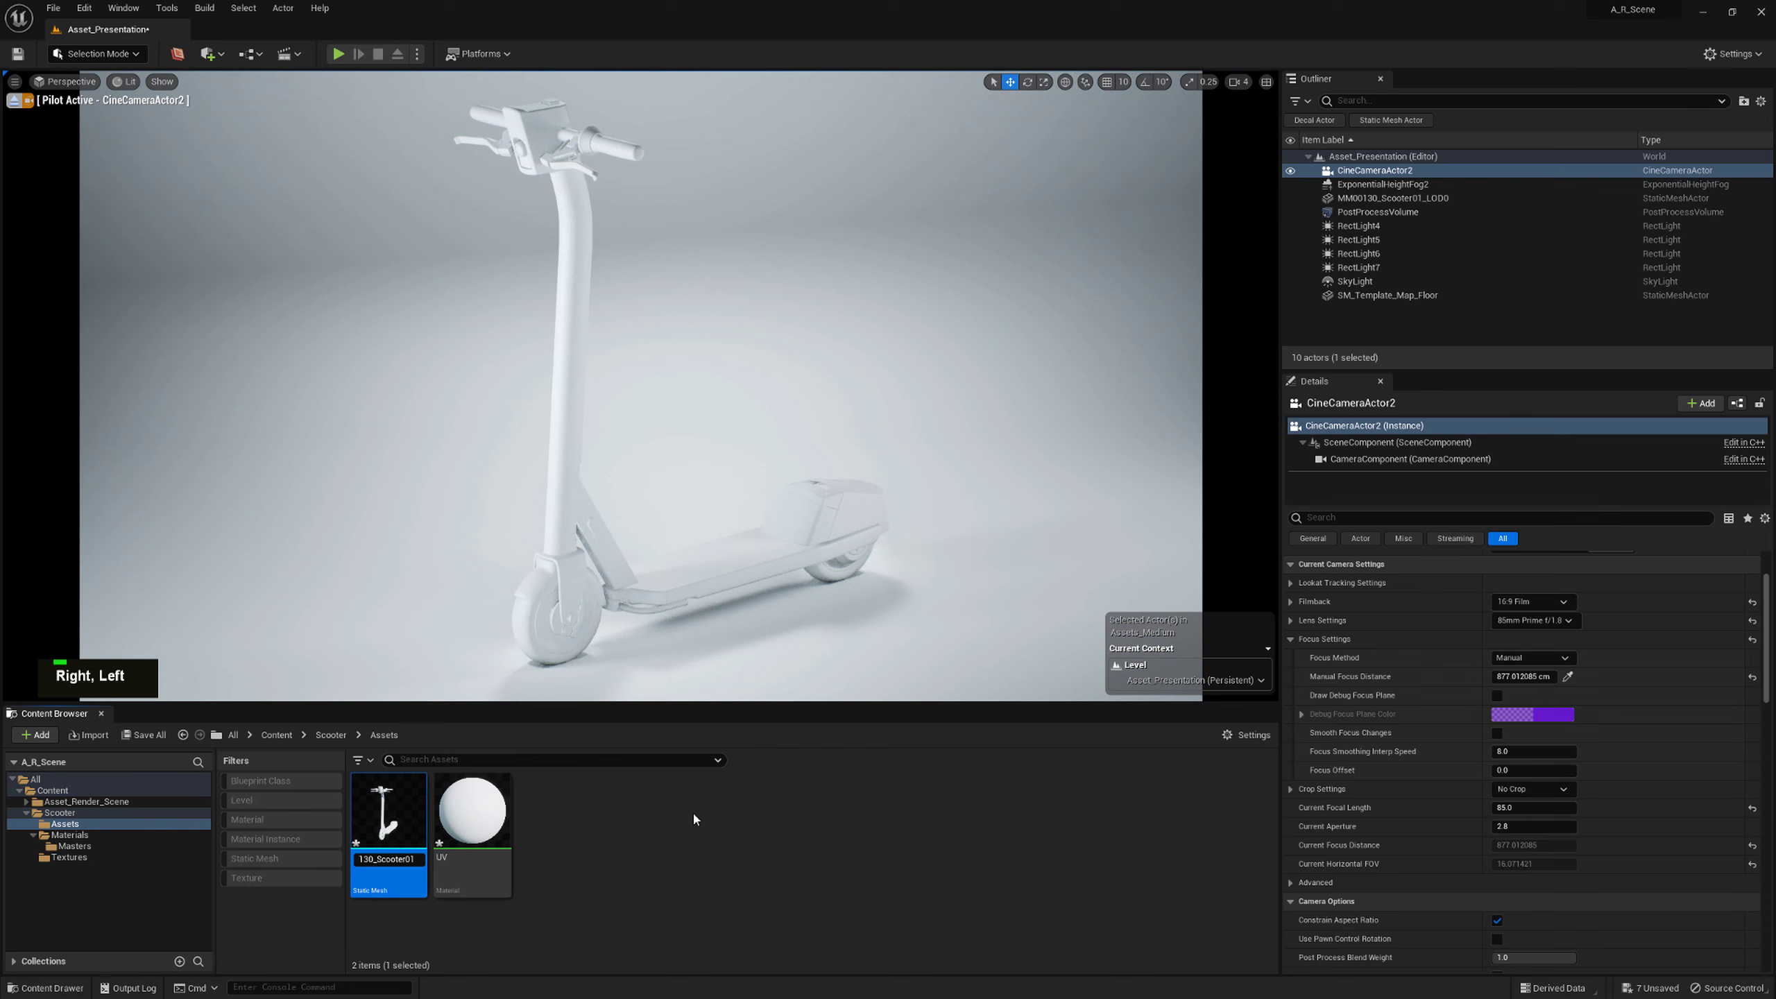
key(BackSpace)
key(Right)
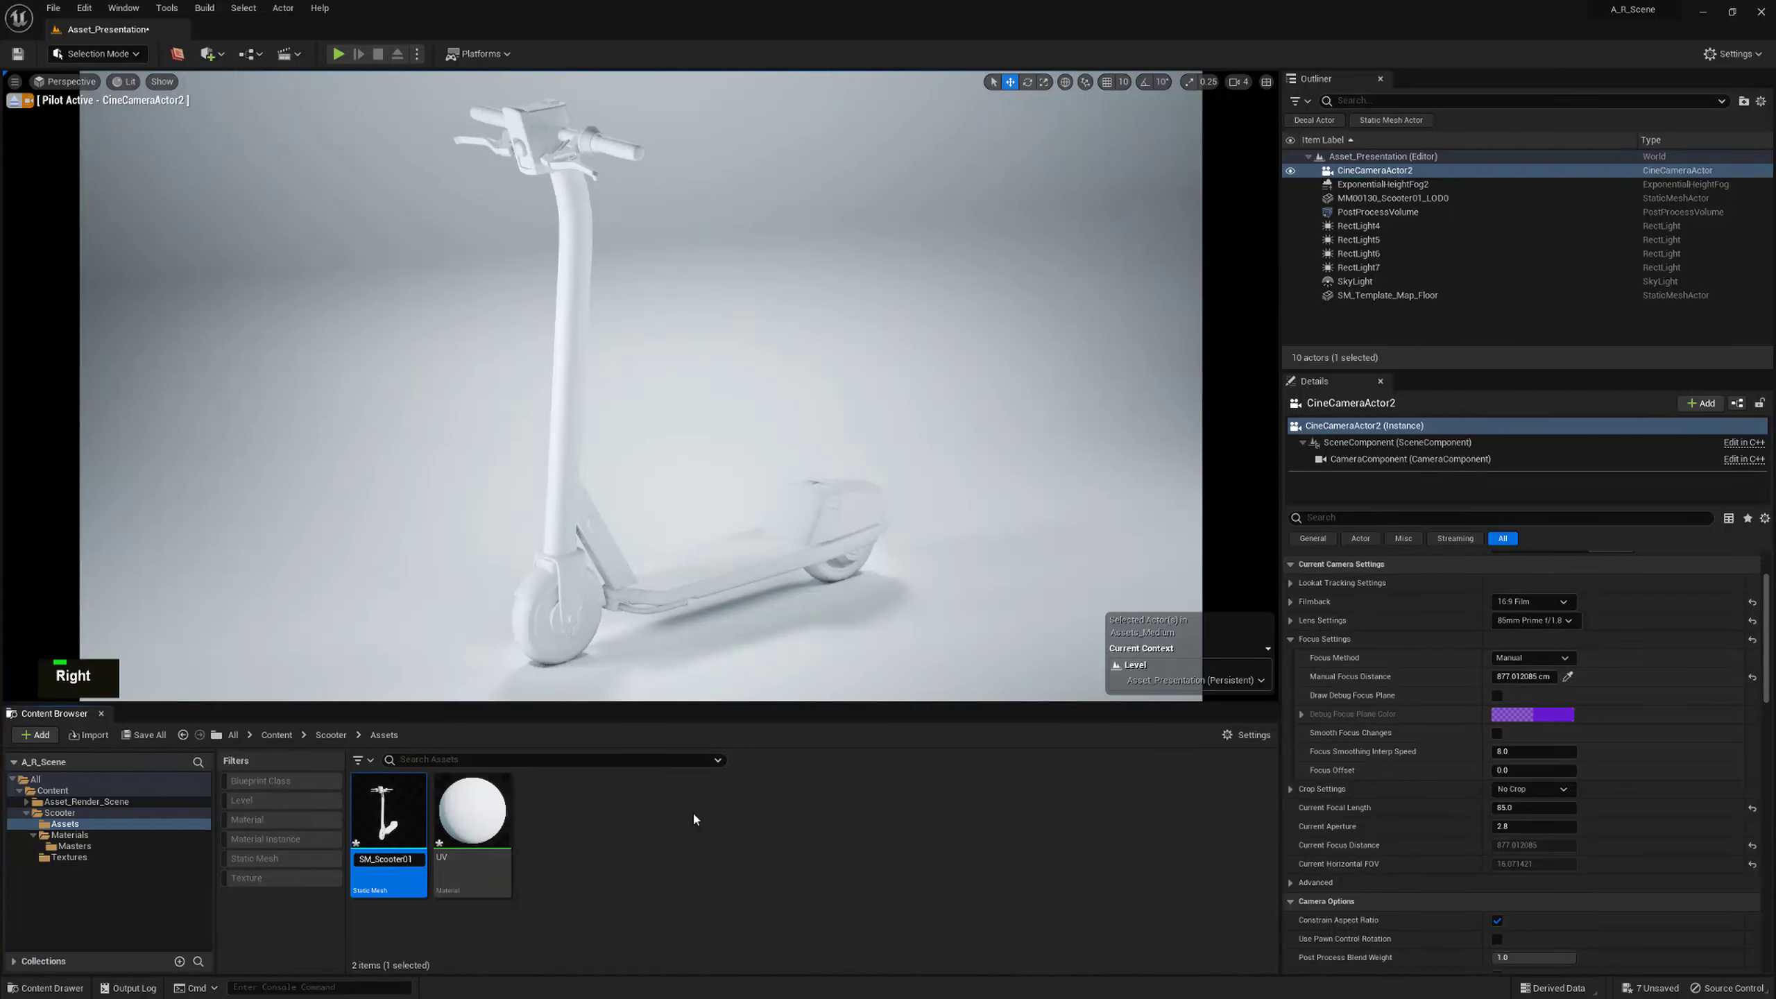
text(_)
key(Return)
click(485, 828)
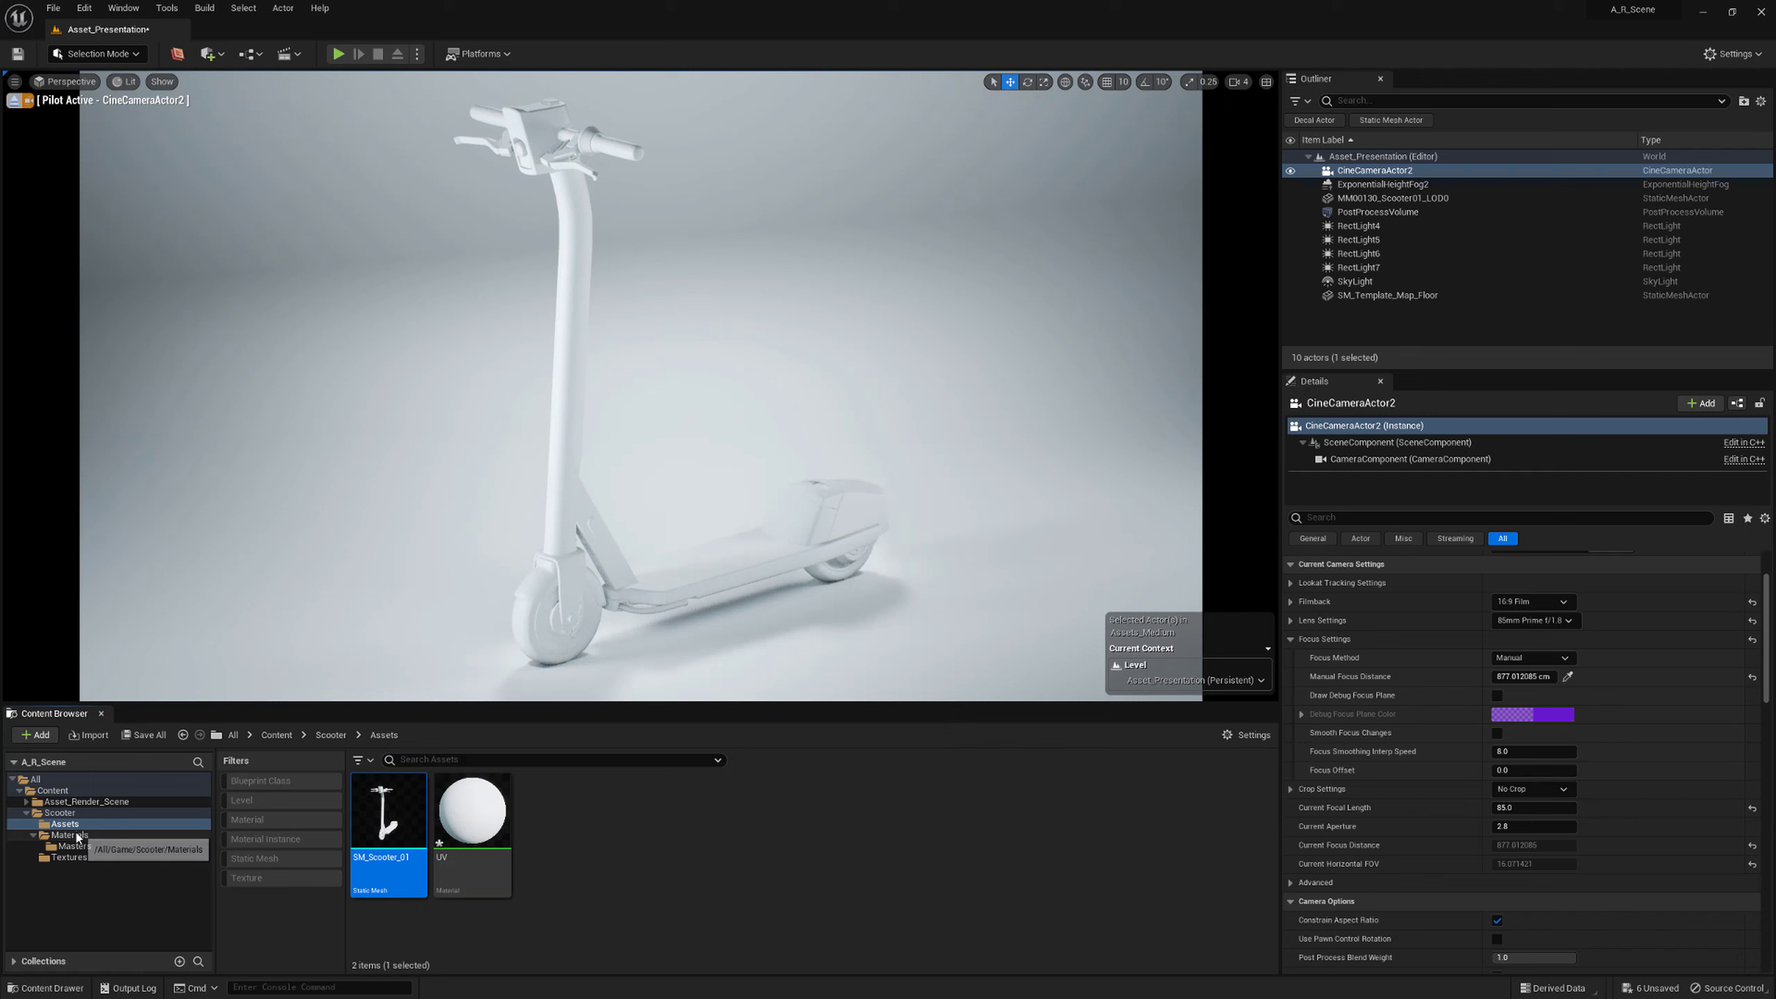
Rename the Scooter material instance in Materials to MI_Scooter_01
click(106, 834)
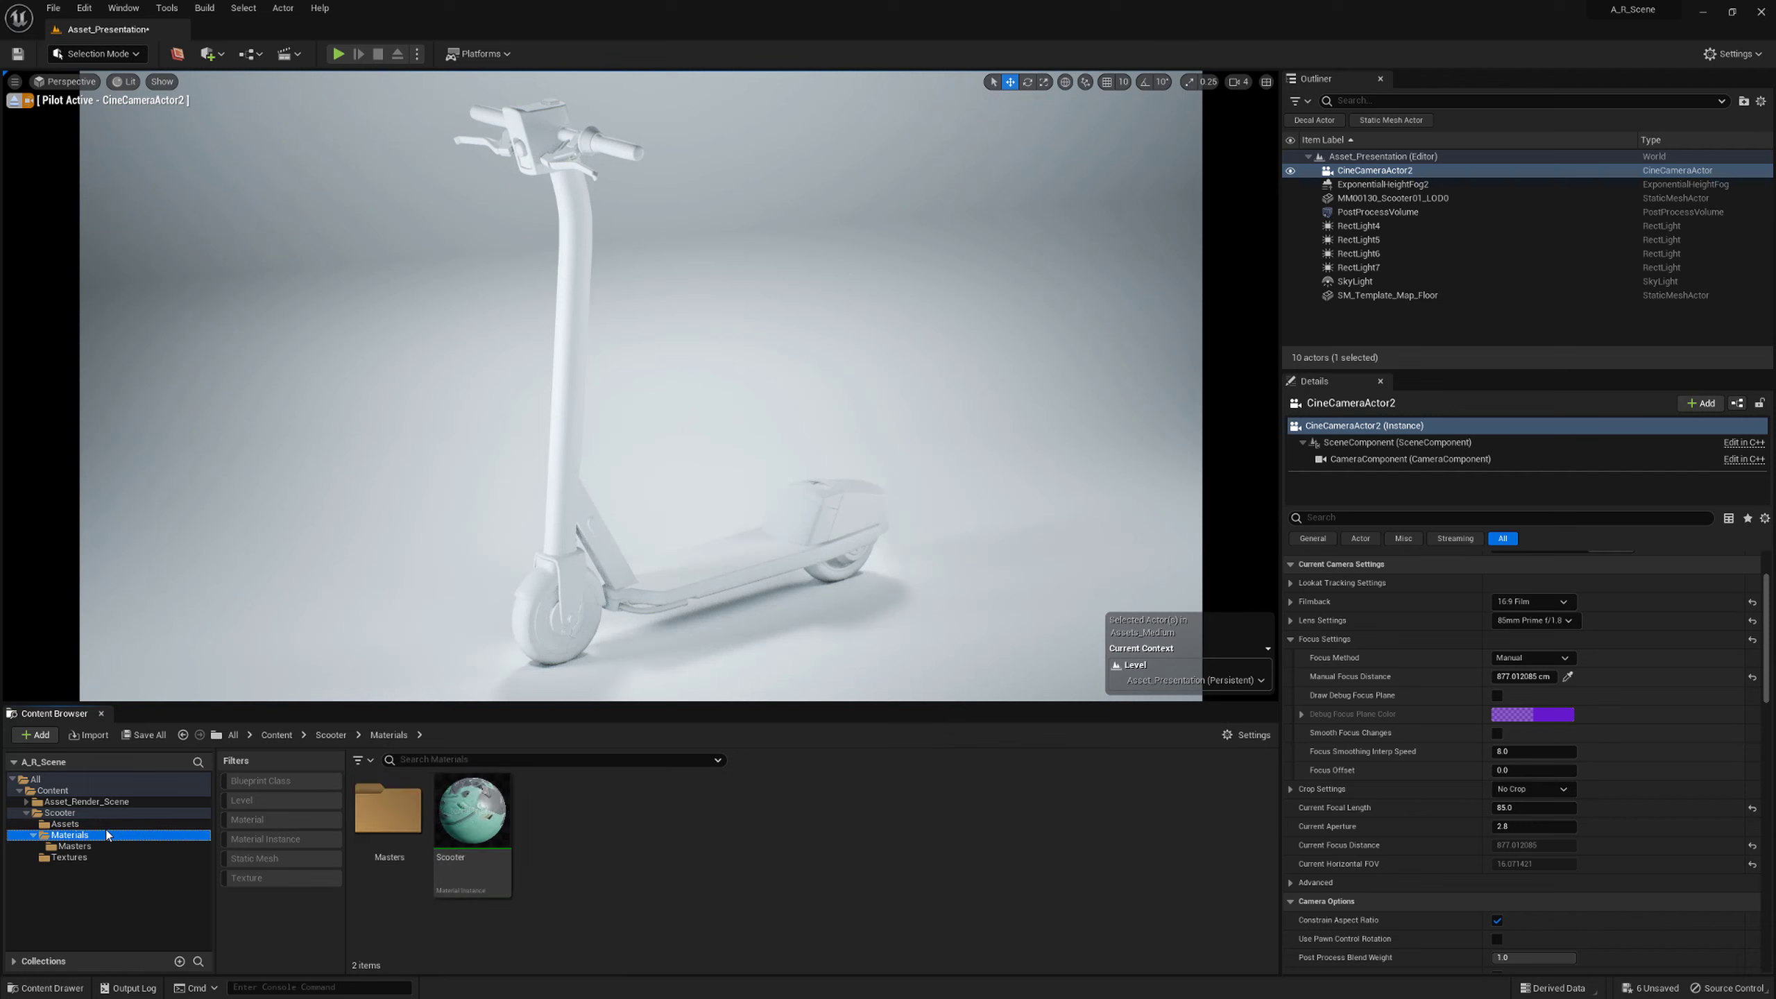
click(481, 827)
right_click(481, 827)
click(559, 547)
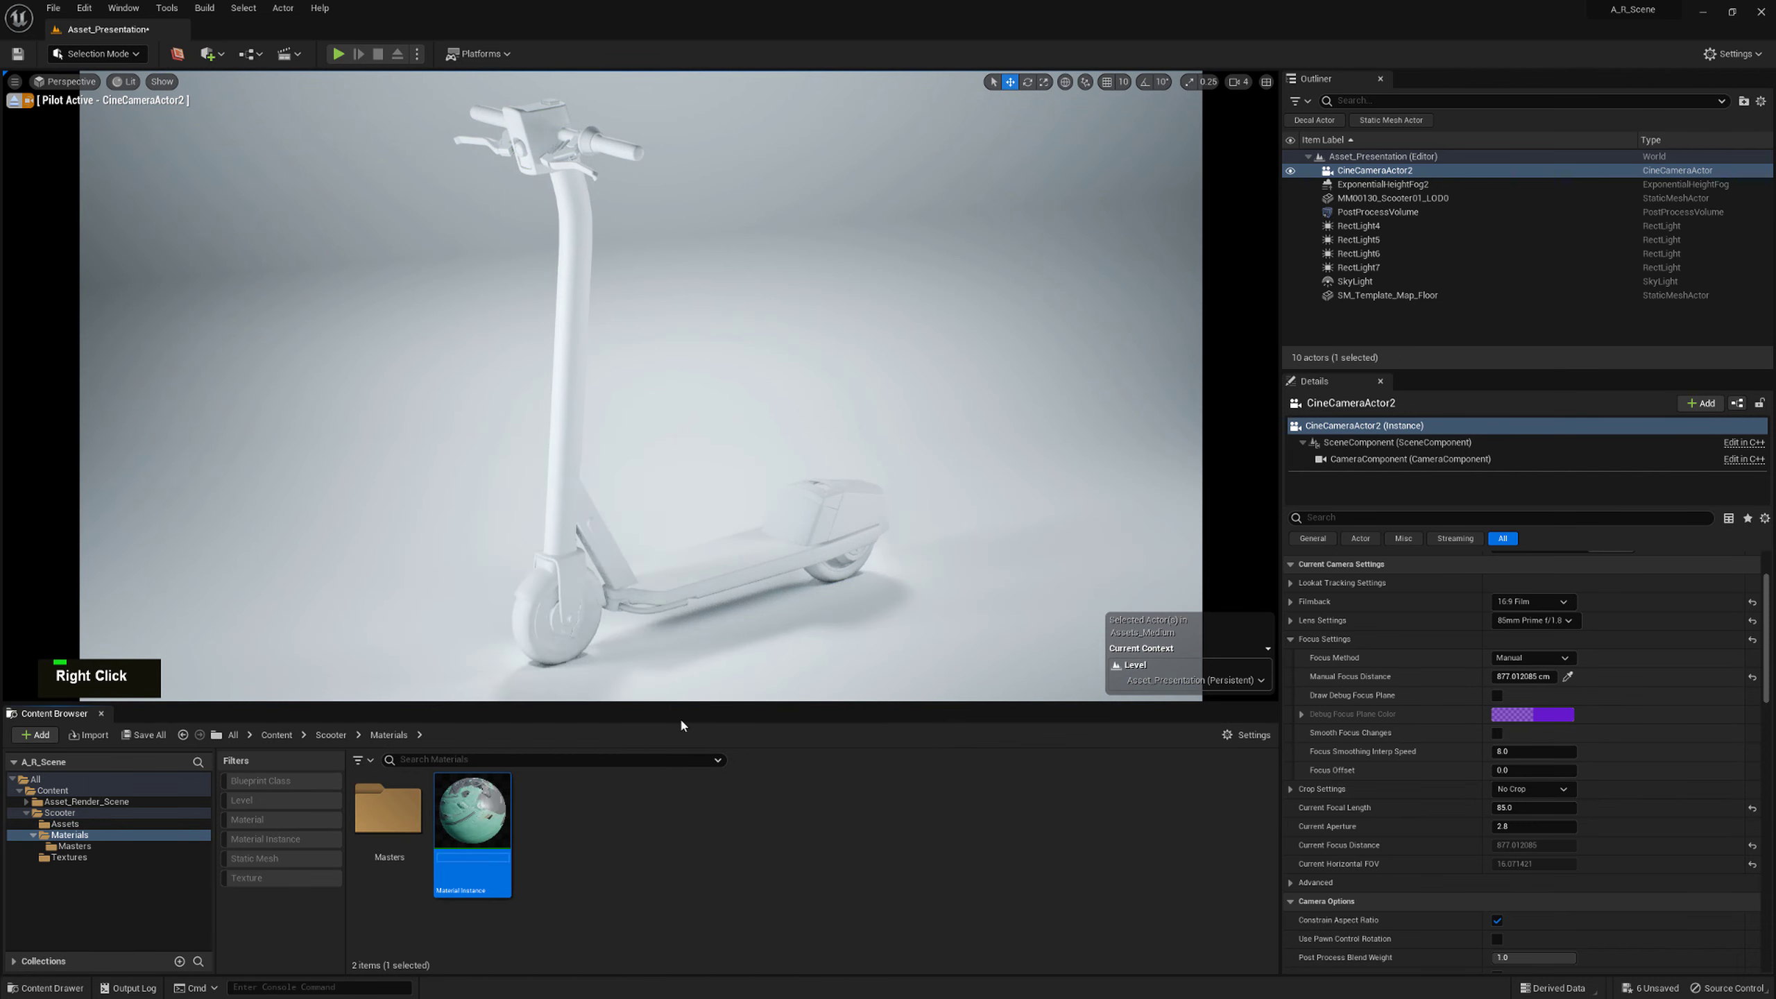
key(Left)
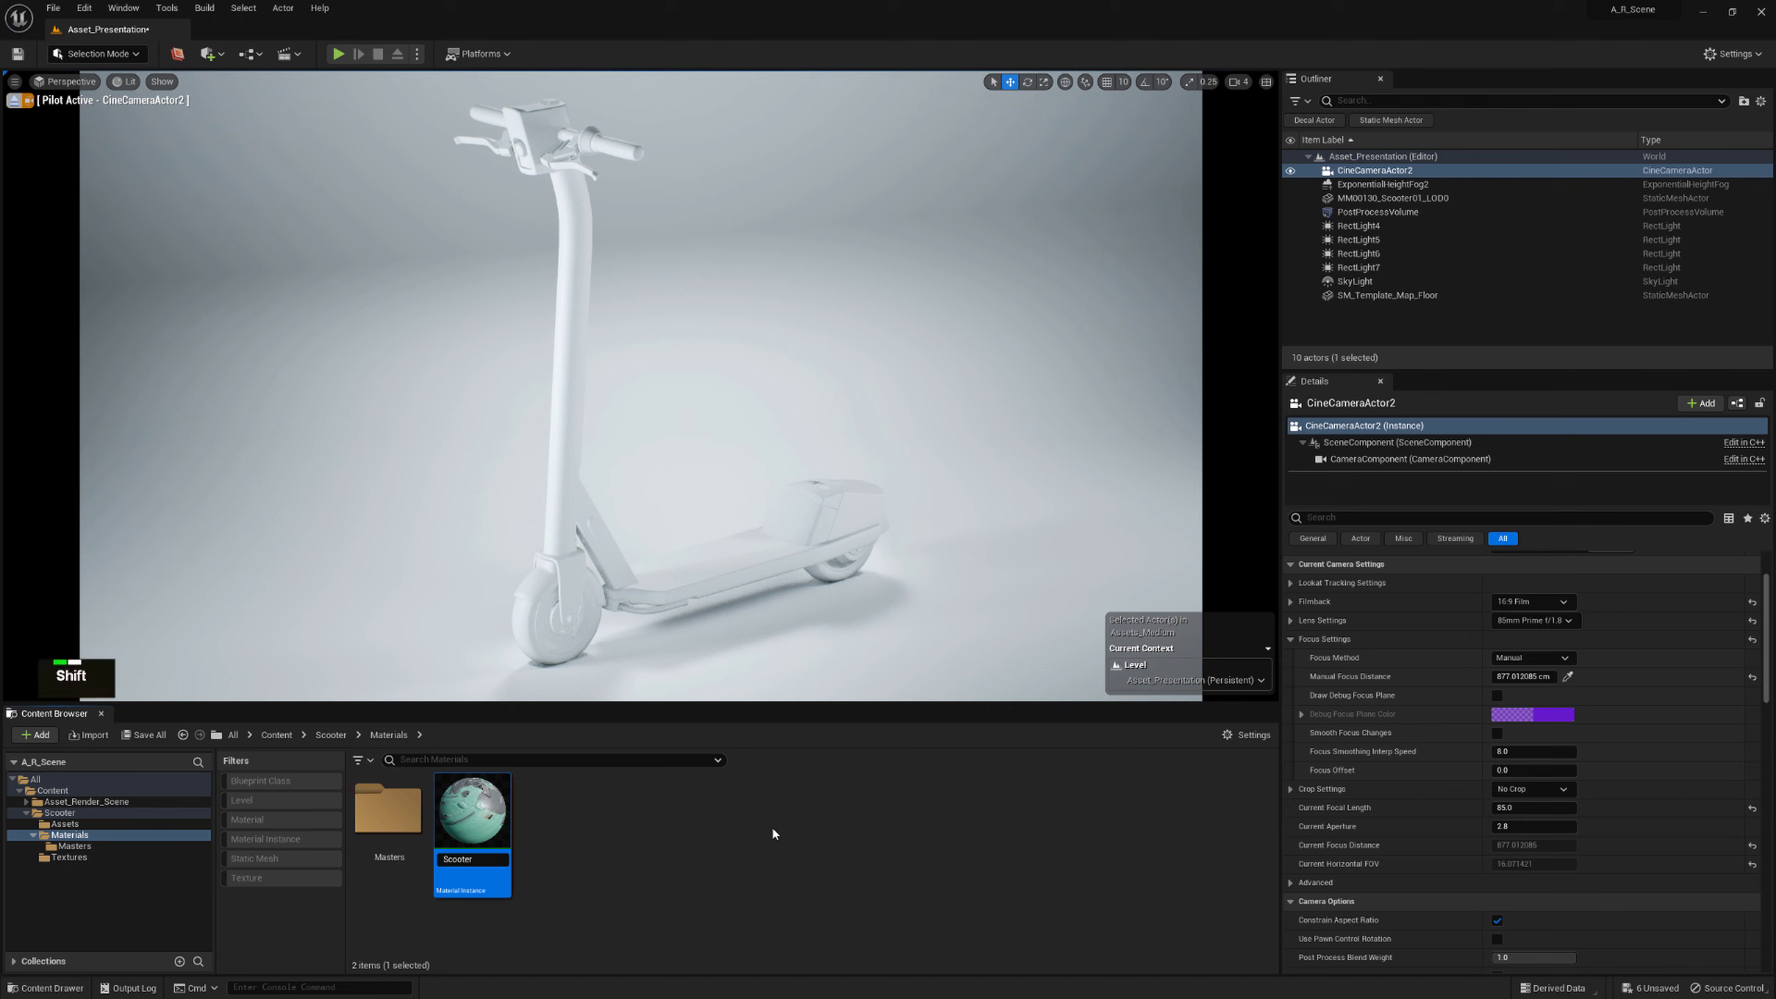
text(MI_)
key(Right)
text(_01)
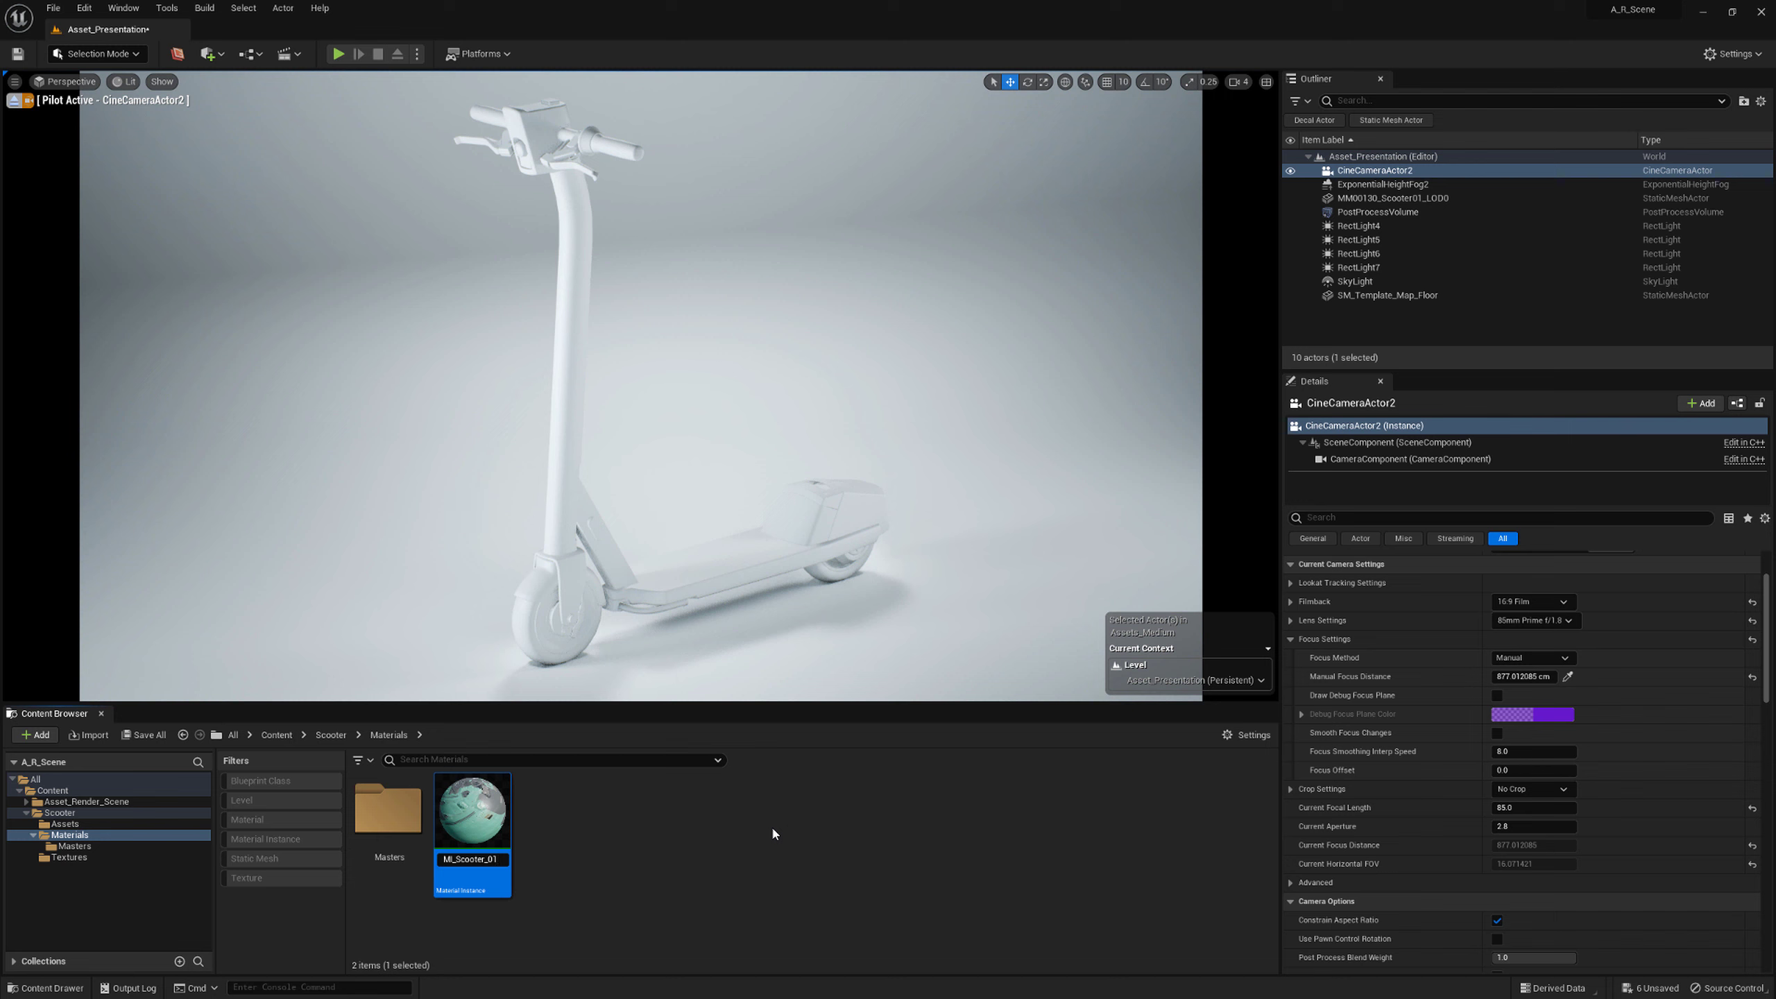
key(Return)
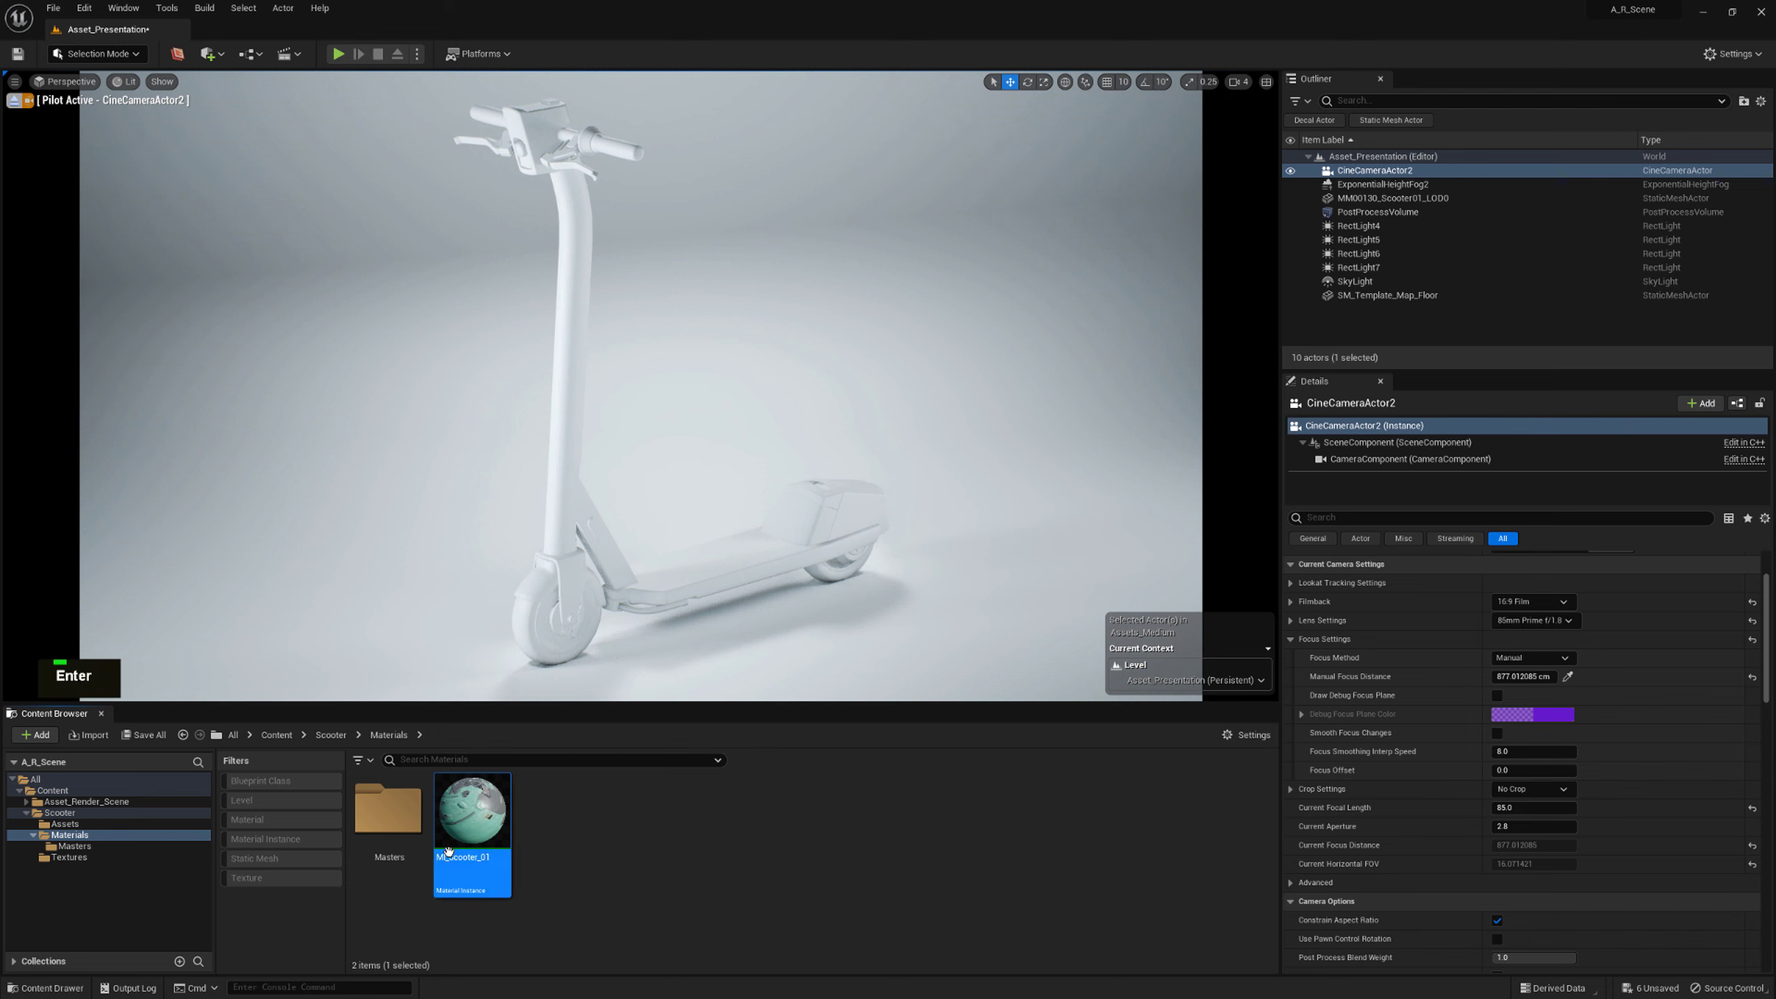
Rename Asset_Master in the Masters folder to M_Asset_Master
click(150, 847)
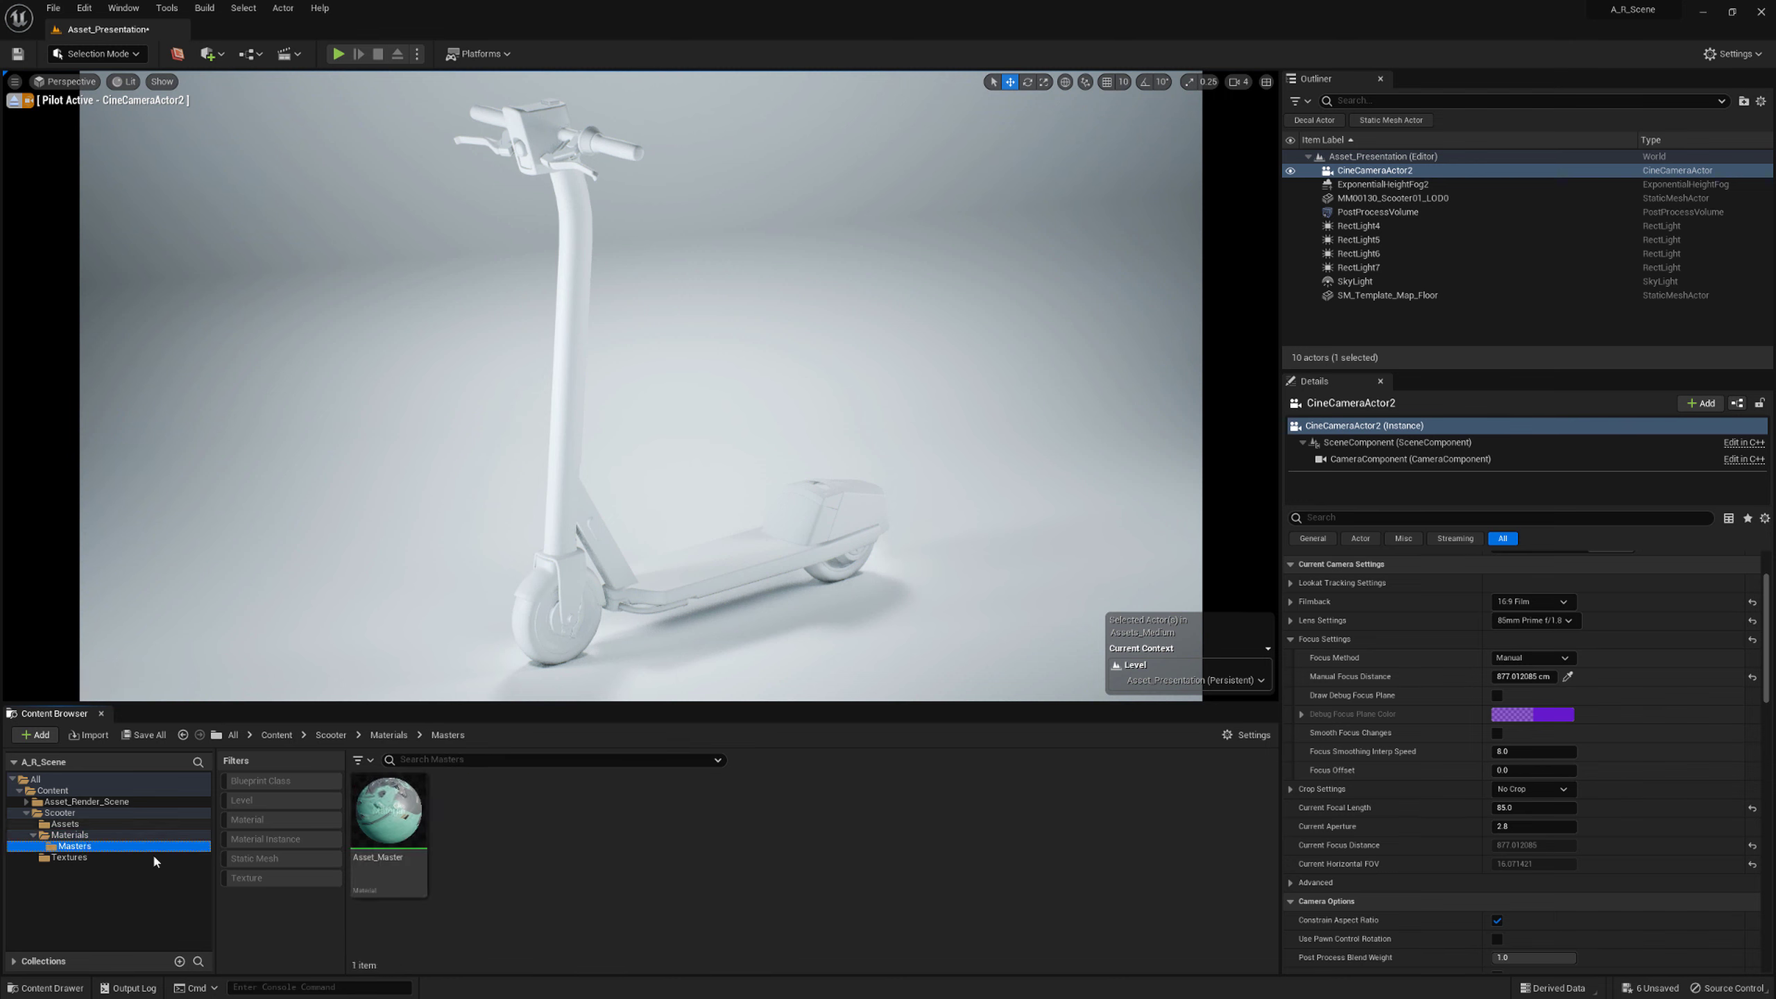
right_click(395, 850)
click(455, 572)
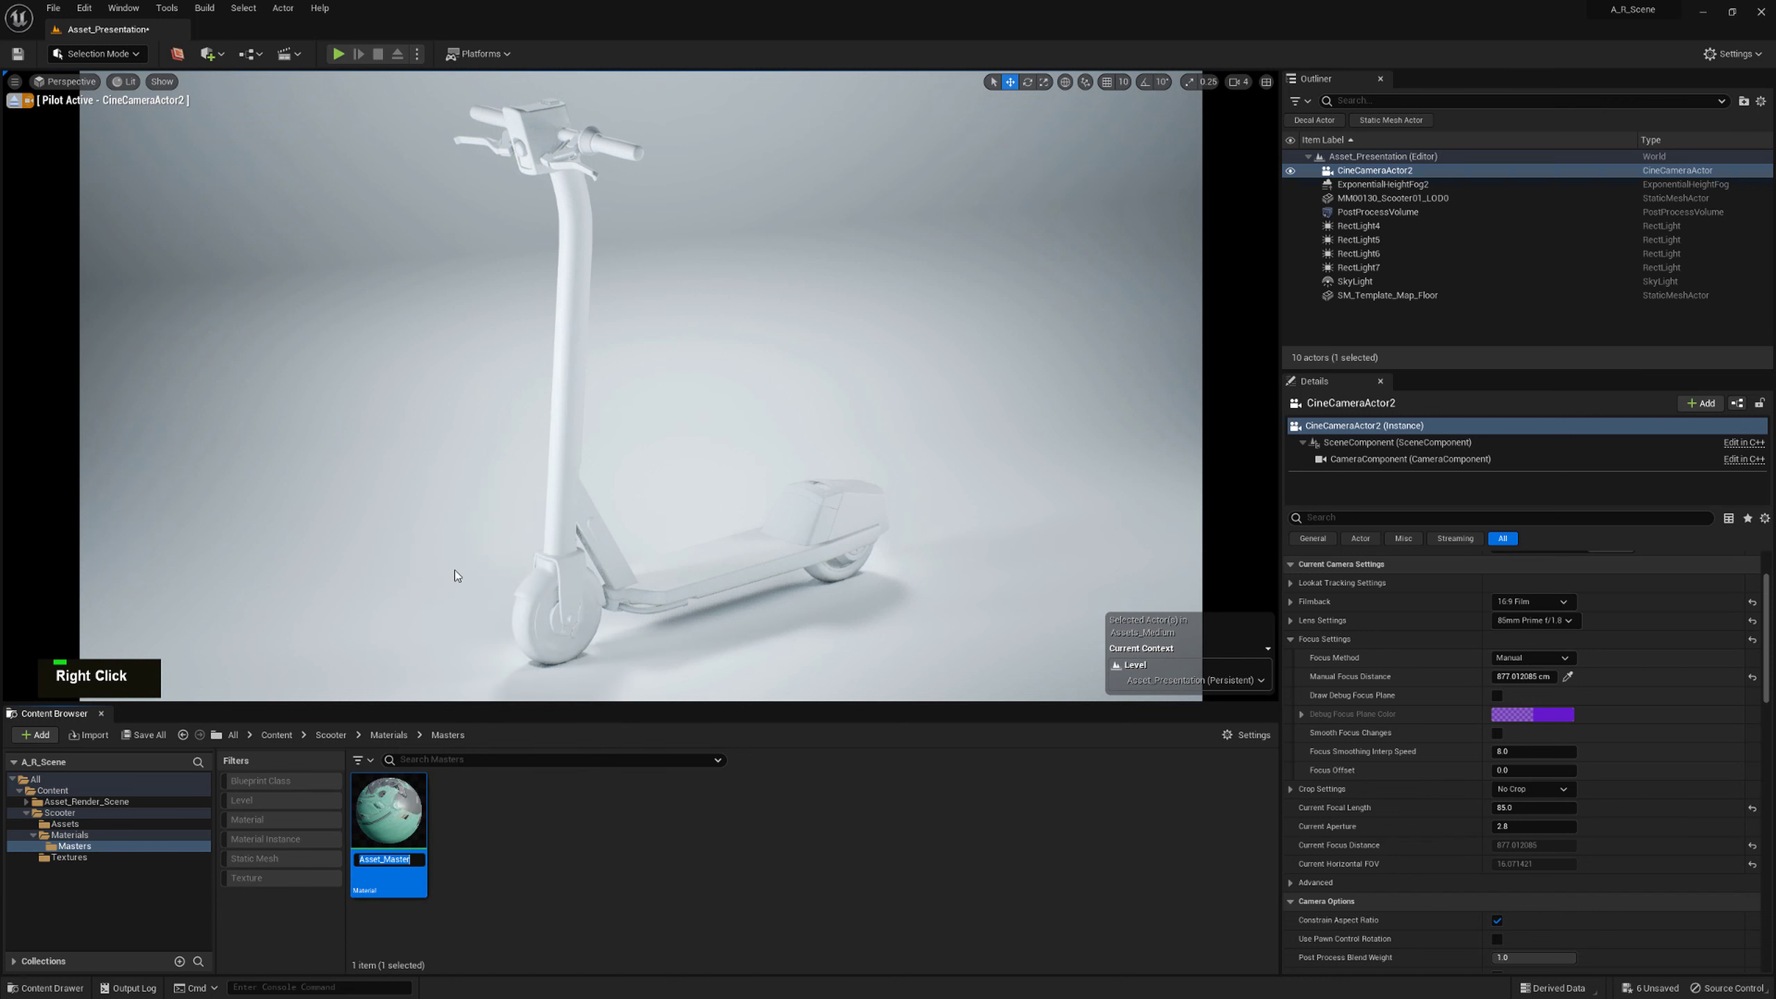
key(Home)
text(M_)
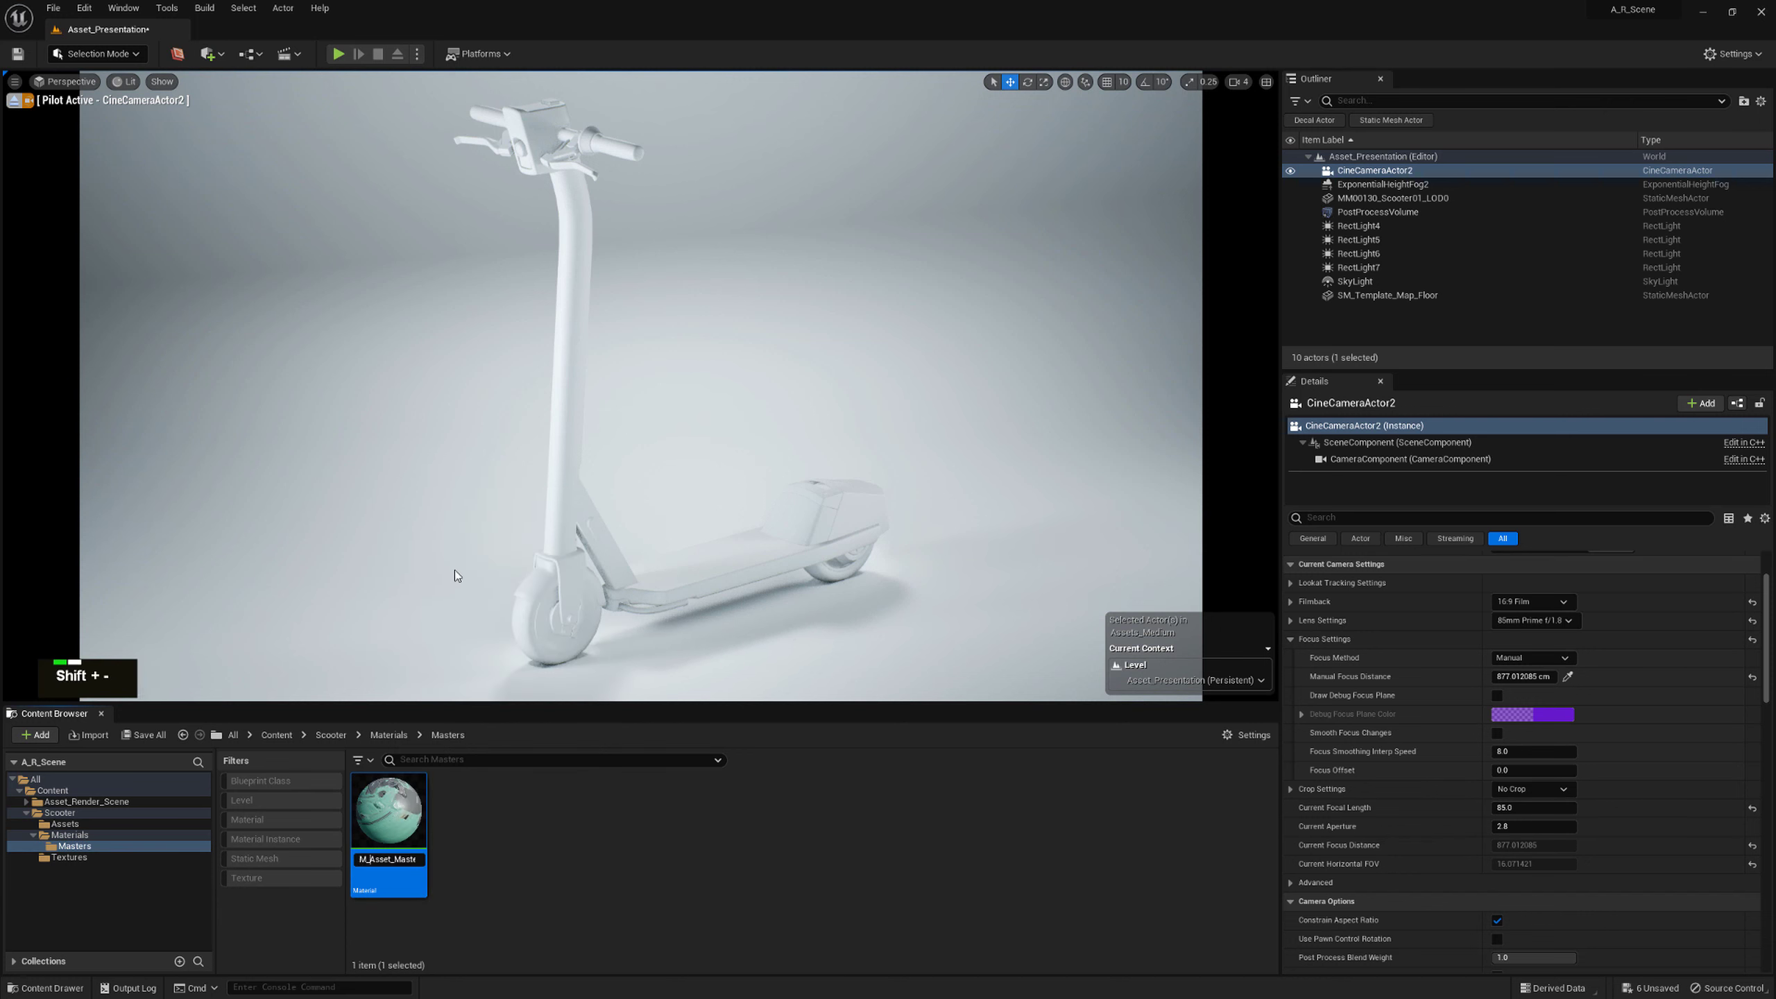
key(Return)
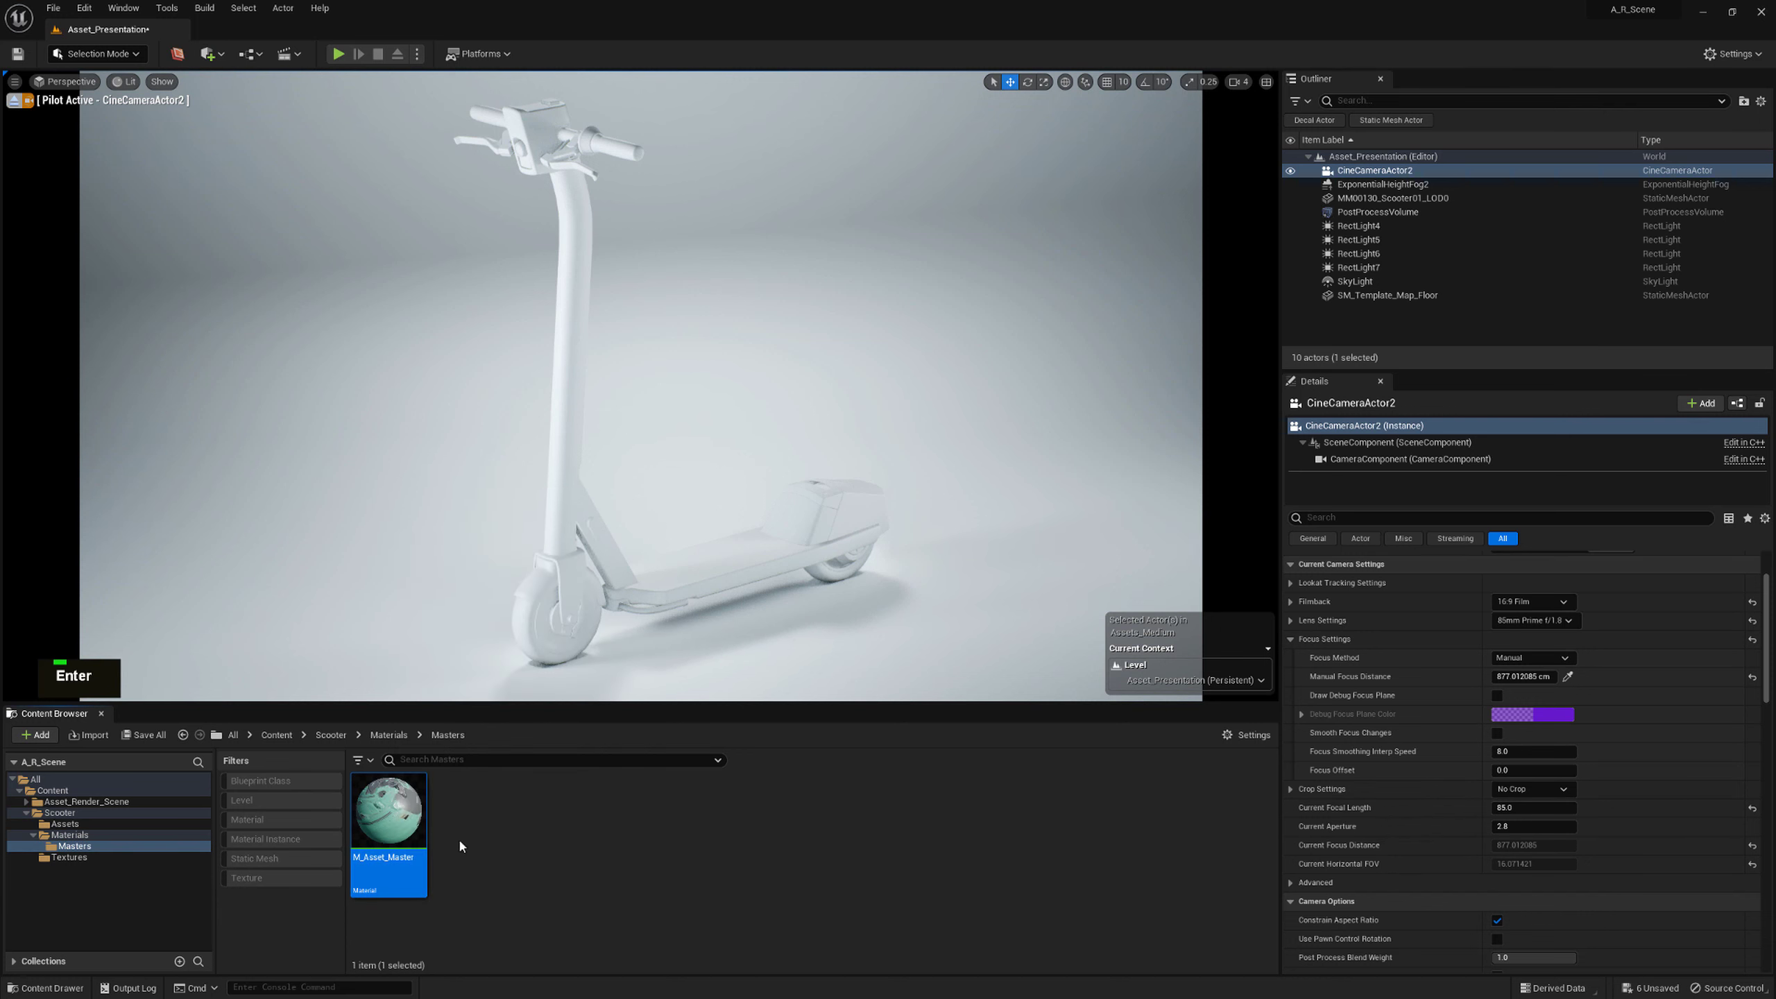
Prefix the MM00130 base color texture with T_ in the scooter Textures folder
click(69, 859)
right_click(389, 815)
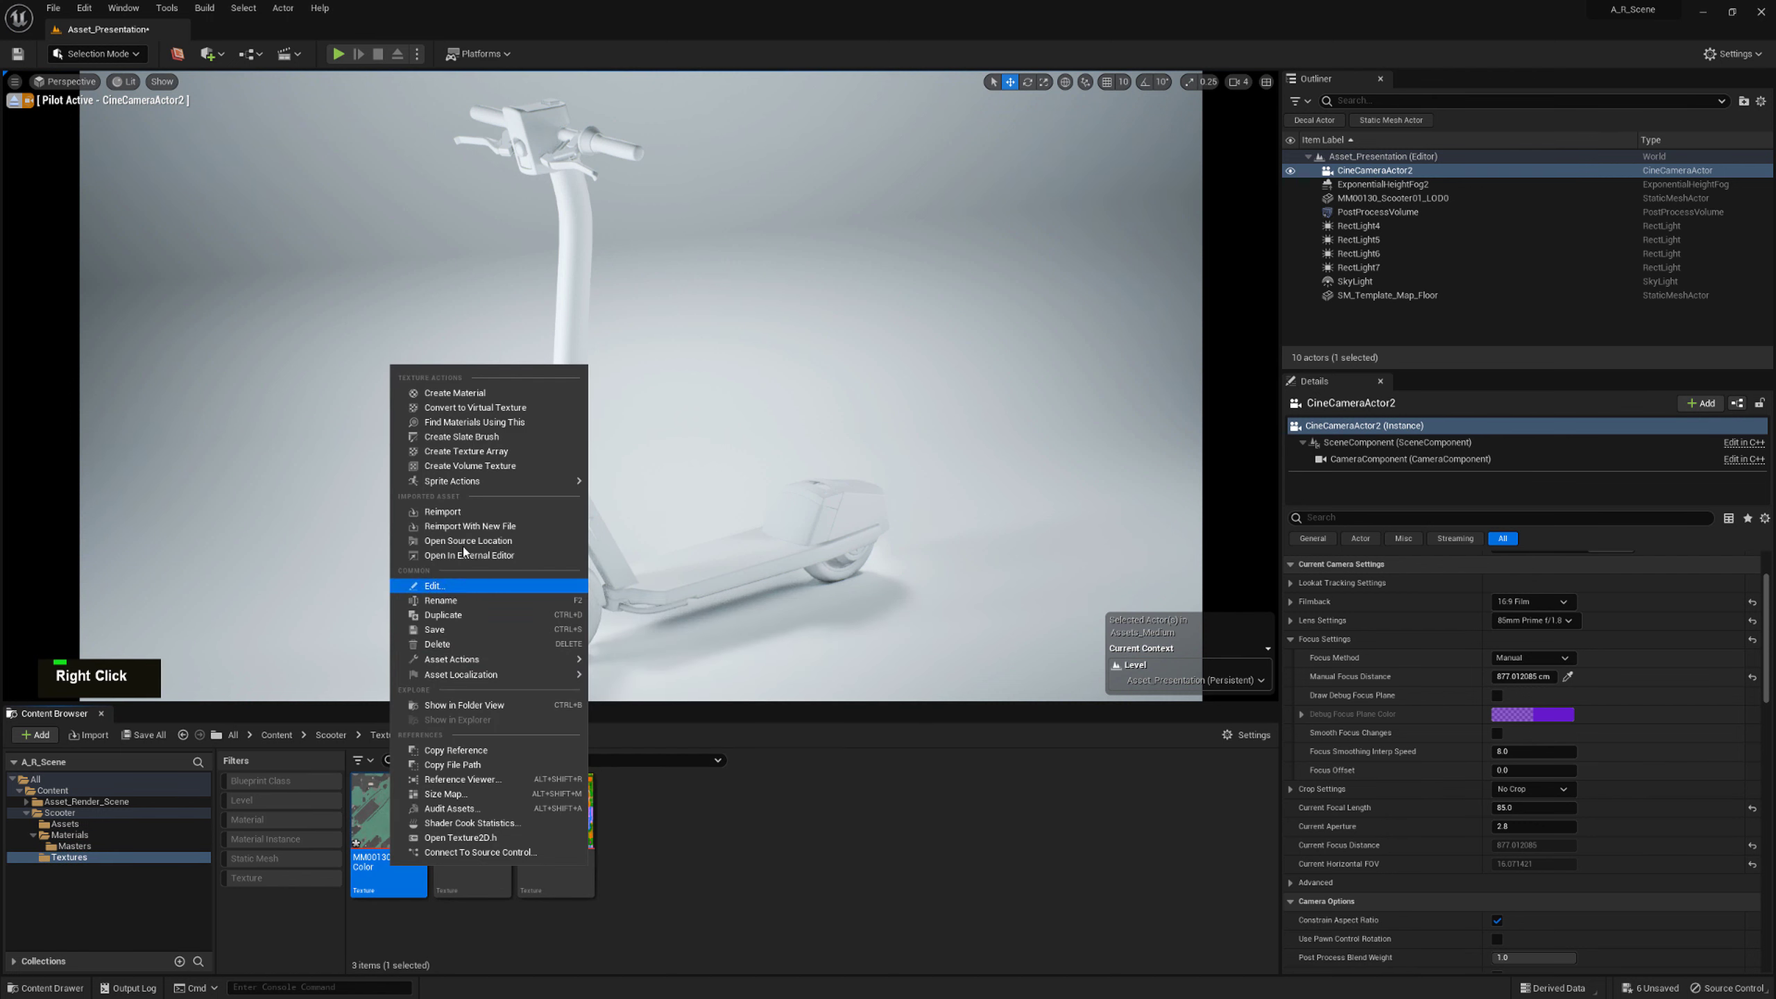
click(461, 600)
key(Home)
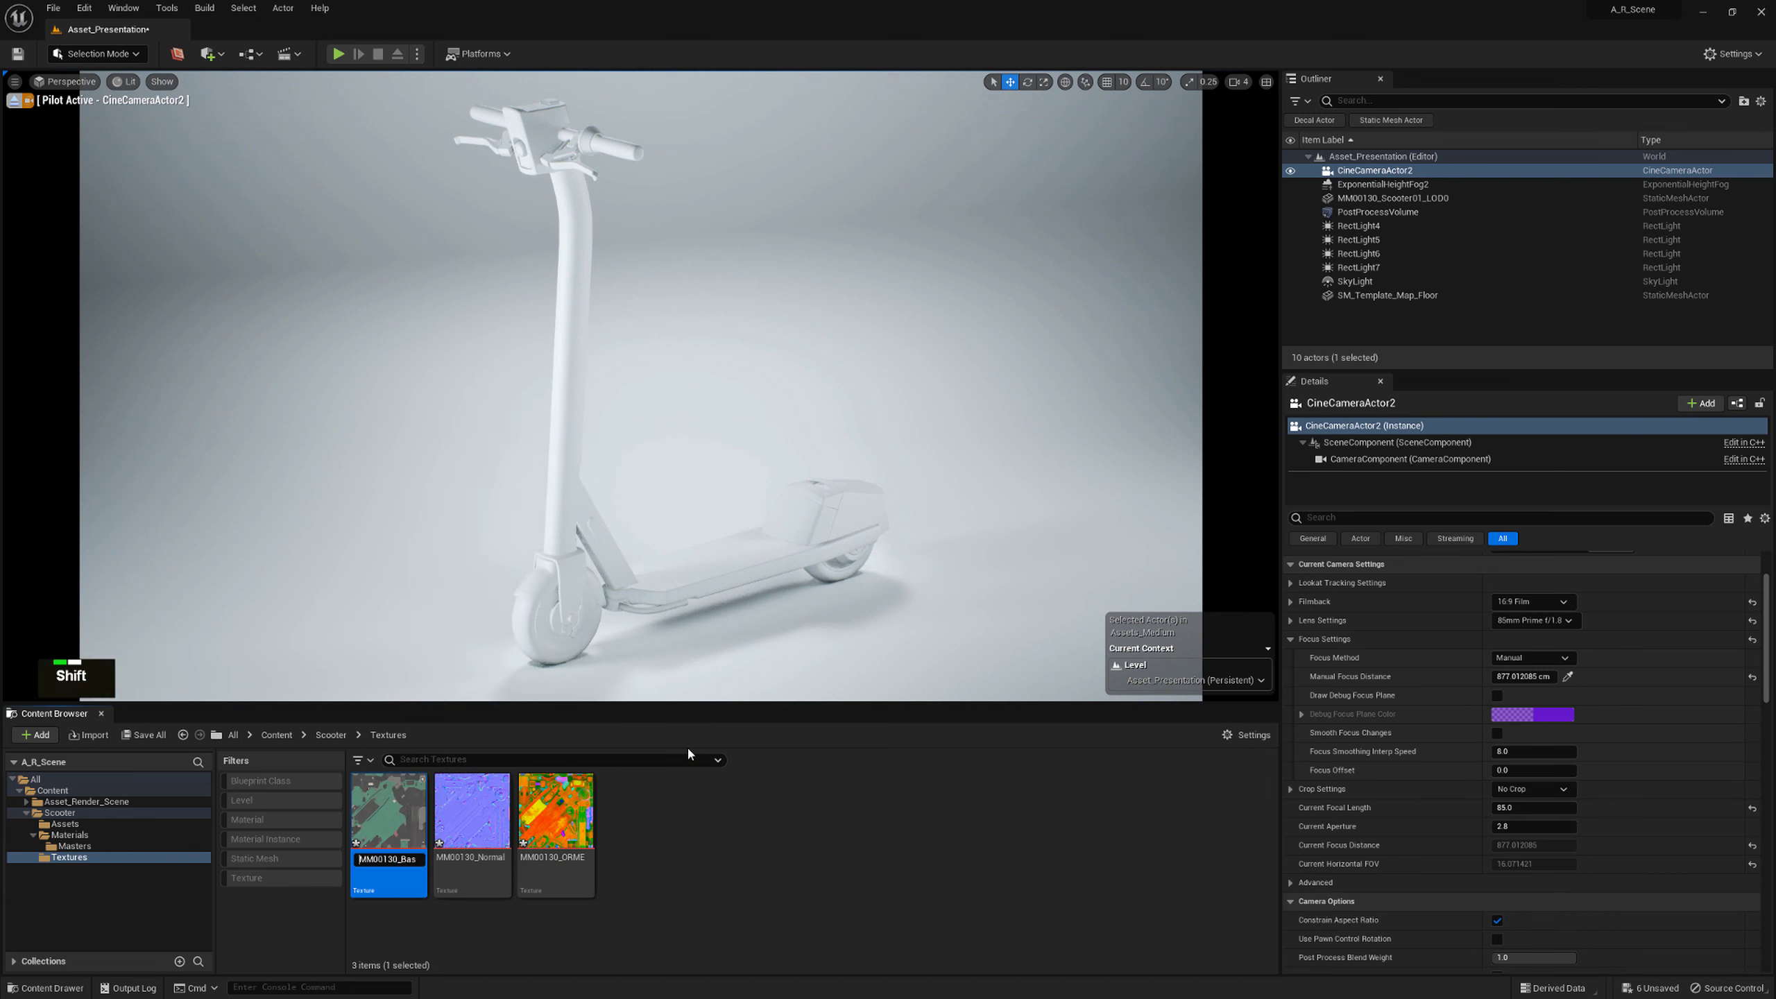
text(T_)
key(Return)
Rename the normal map to T_MM00130_Normal
right_click(398, 819)
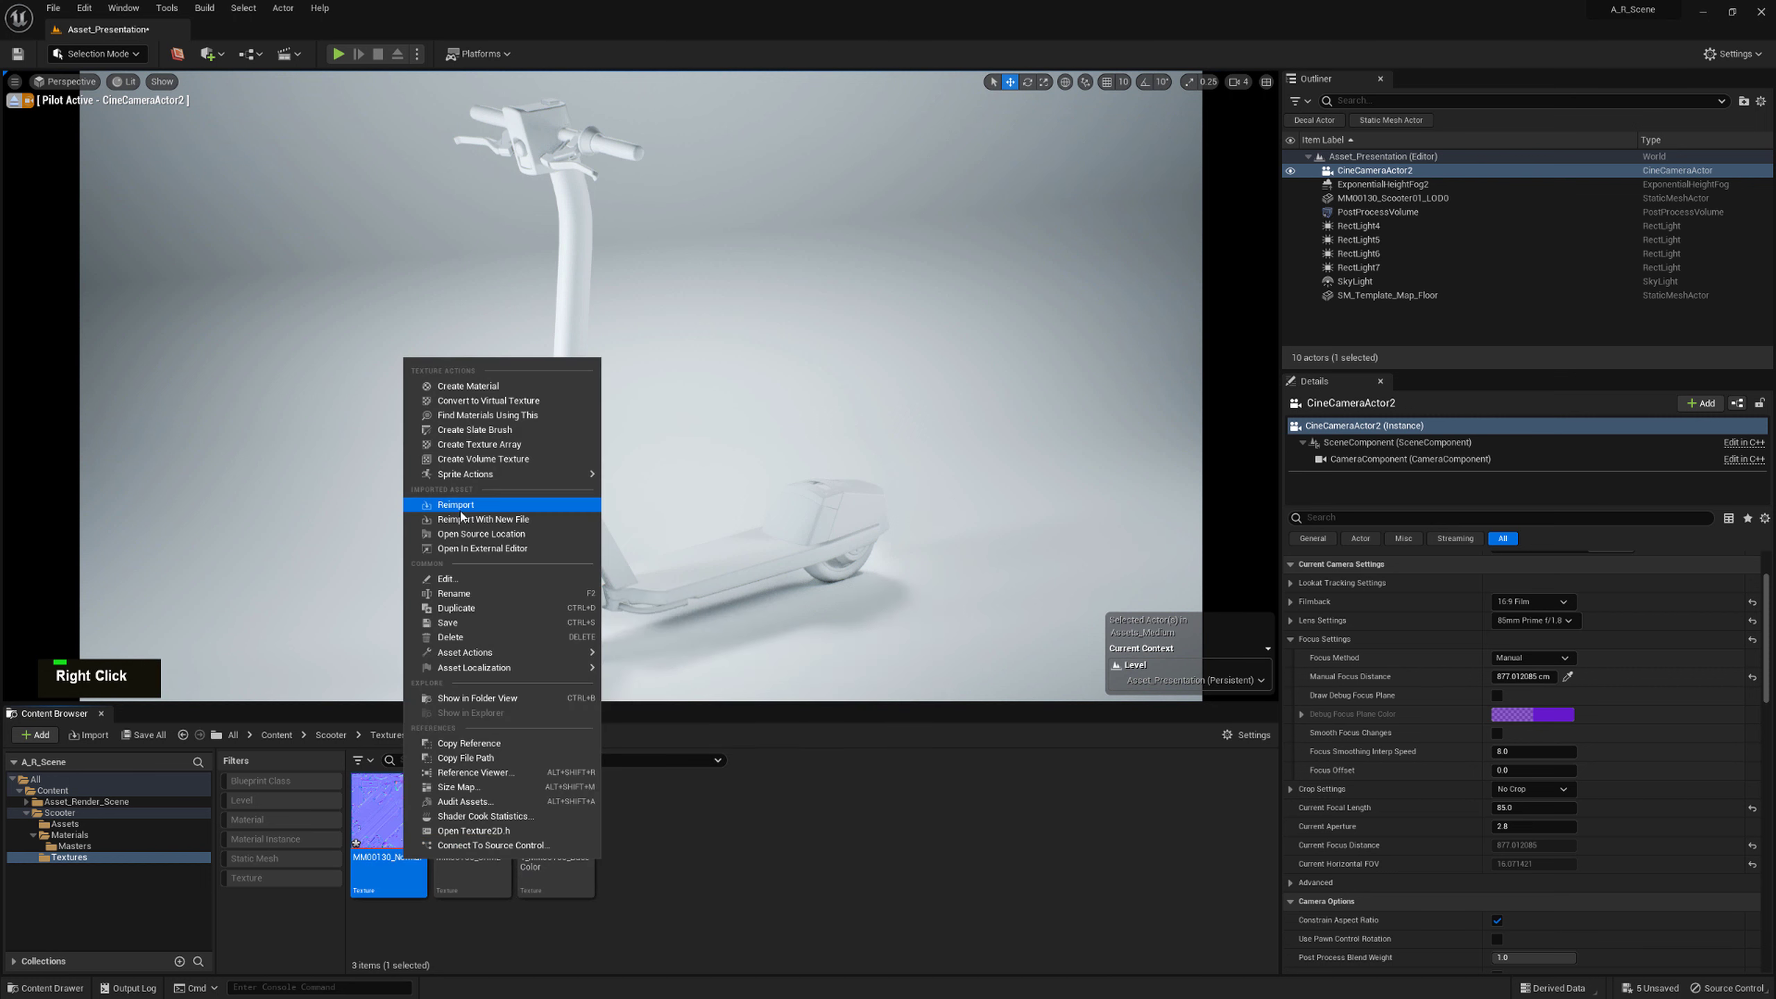
click(458, 593)
key(Home)
text(T_)
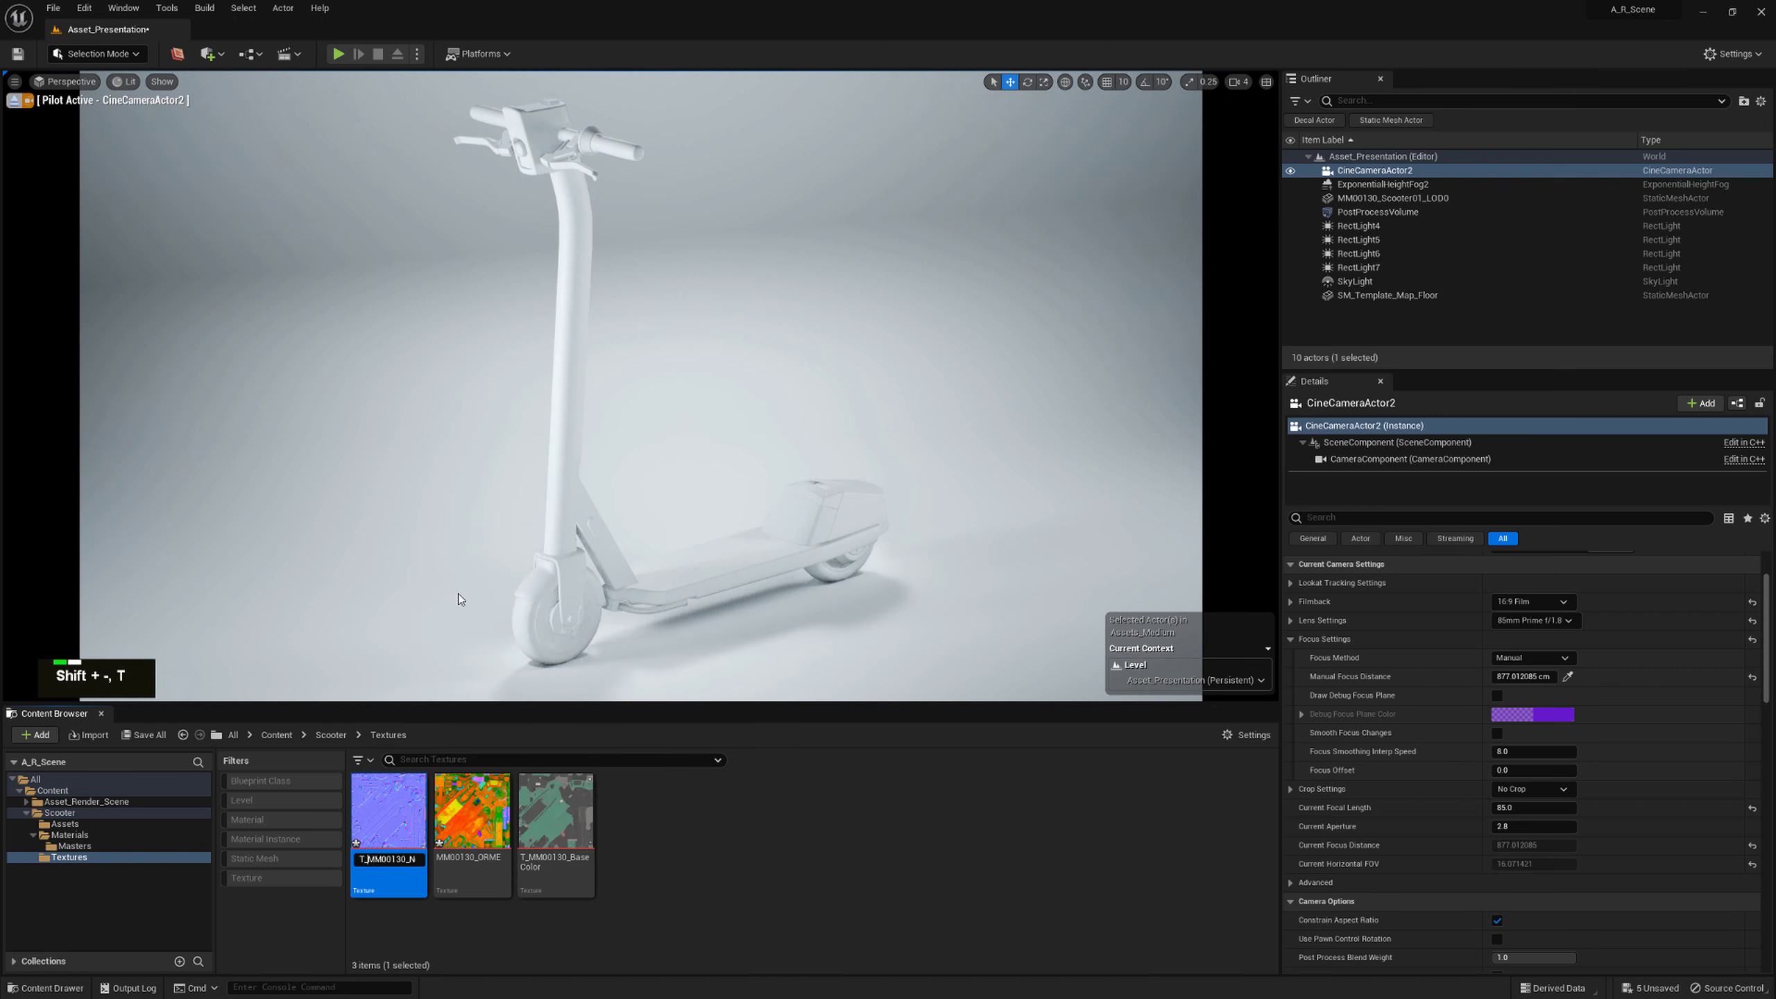
key(Return)
Rename the ORME texture to T_MM00130_ORME
right_click(401, 835)
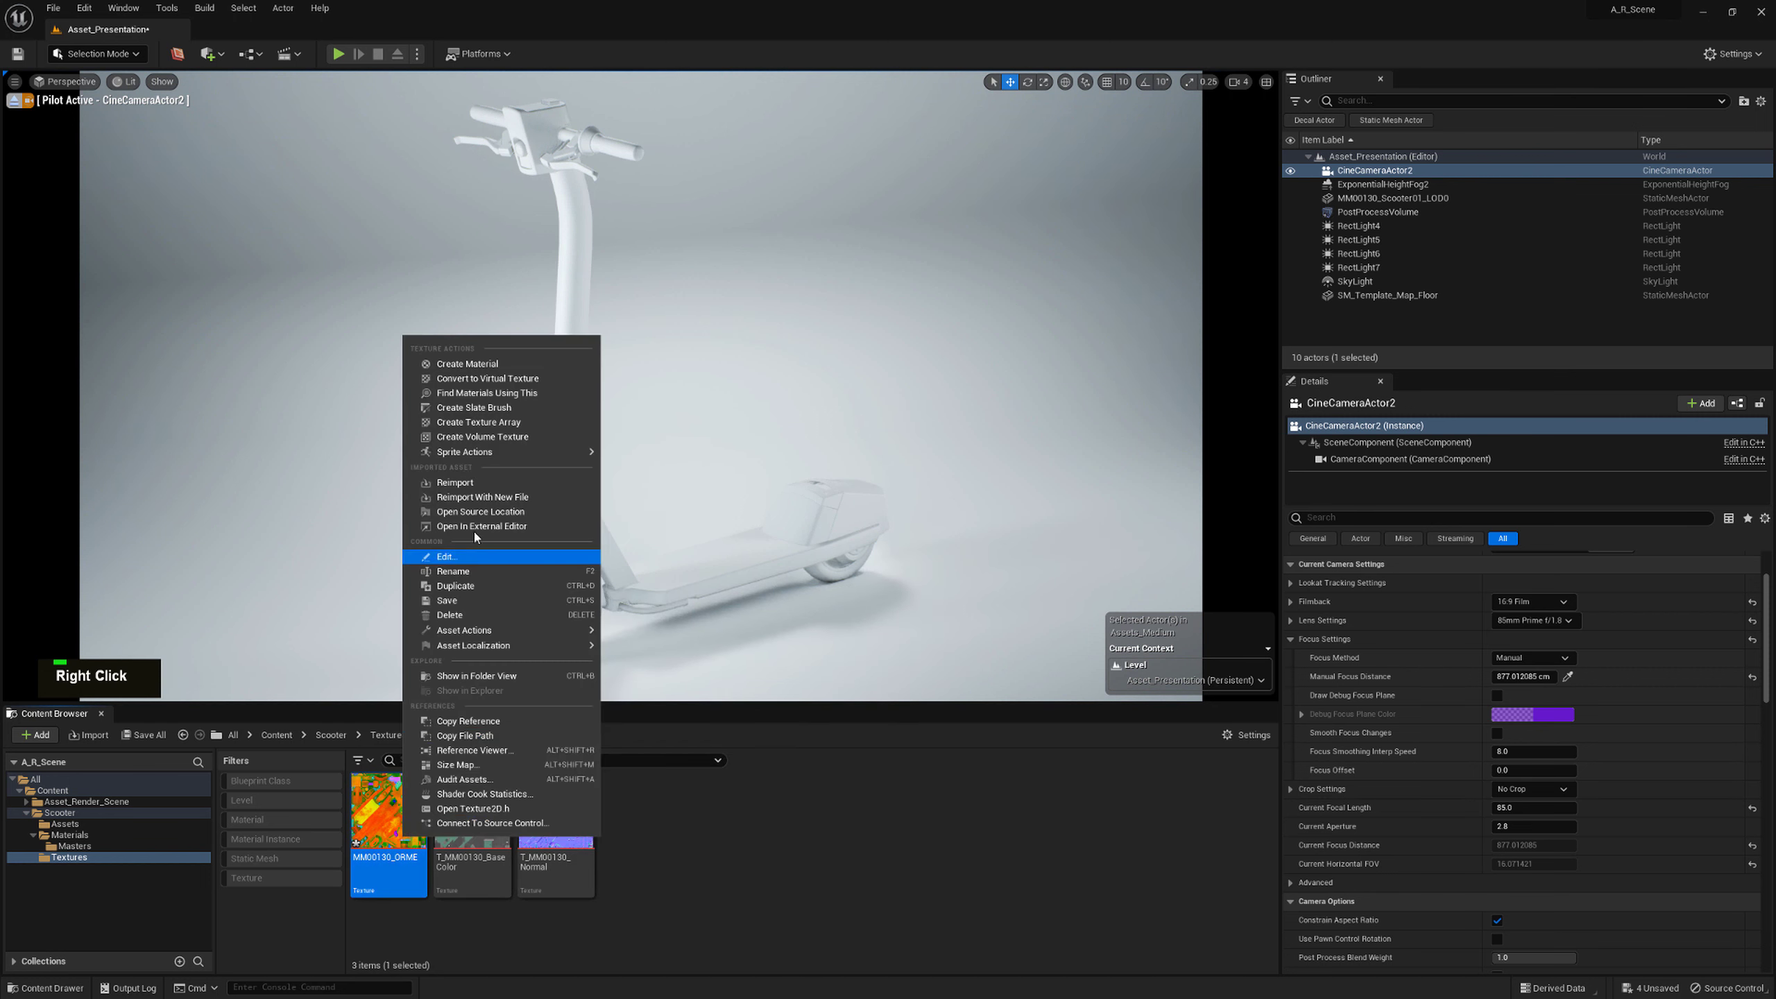
click(448, 587)
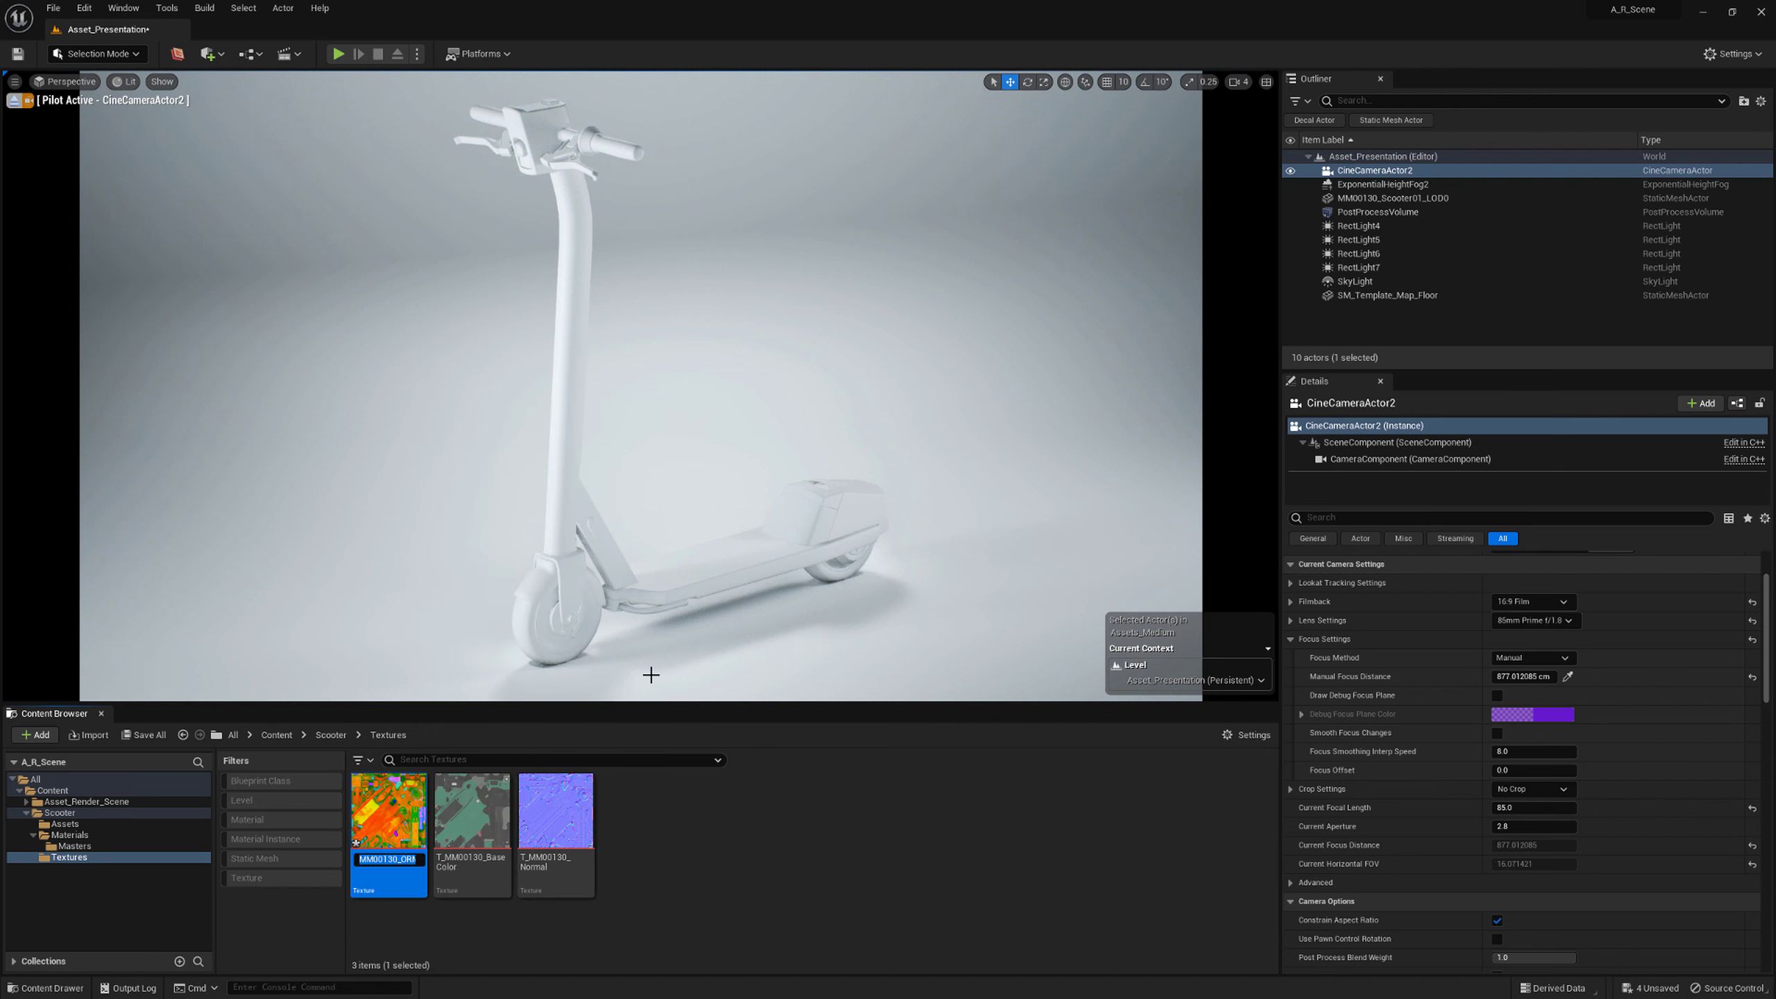
key(Home)
text(T_)
key(Return)
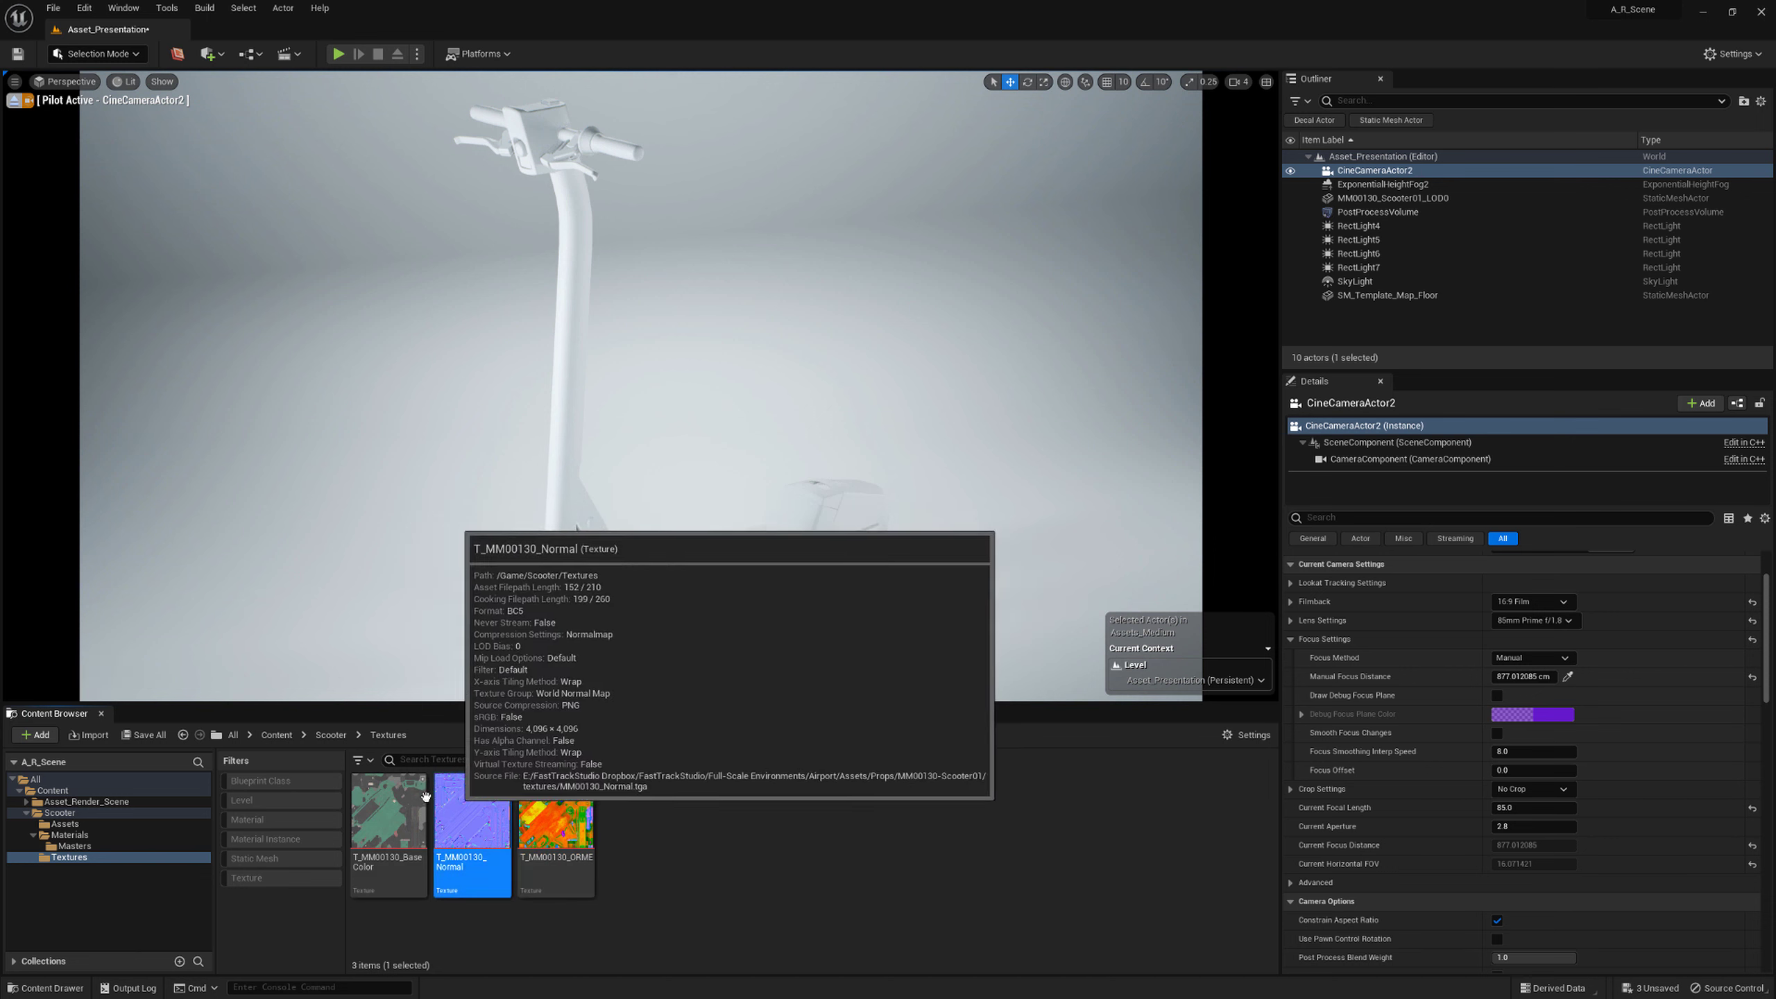
double_click(521, 804)
click(463, 802)
click(408, 799)
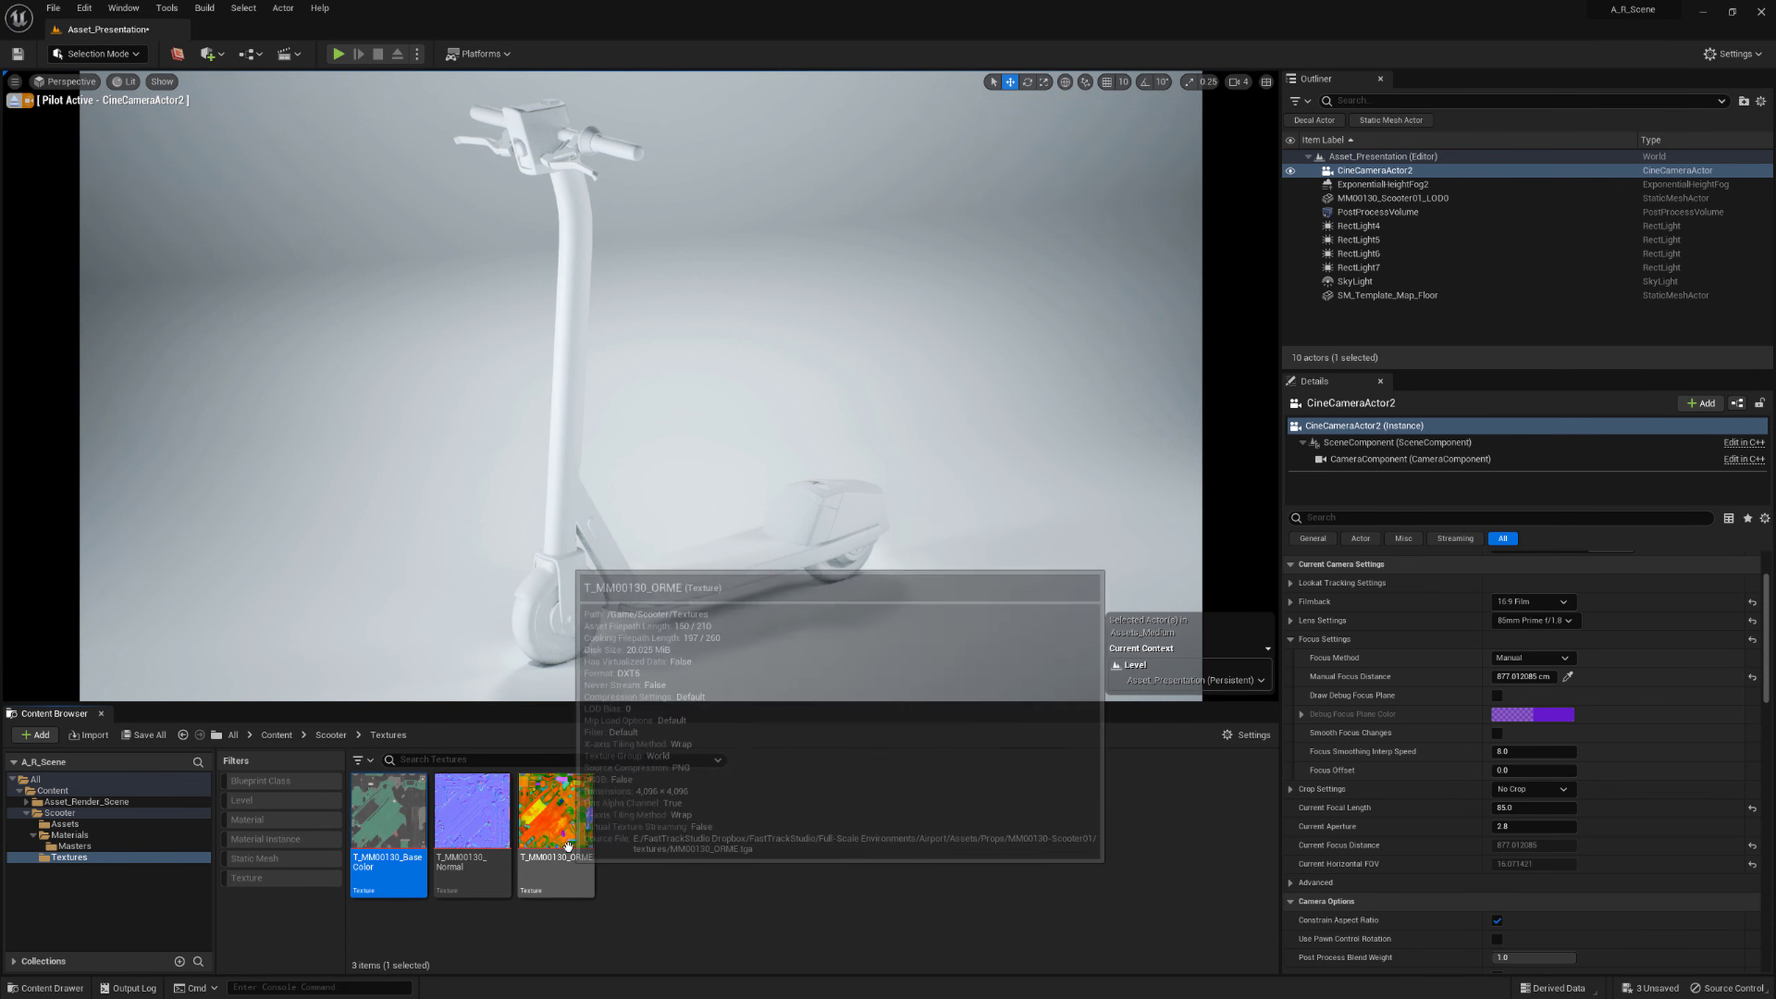
mouse_move(536, 830)
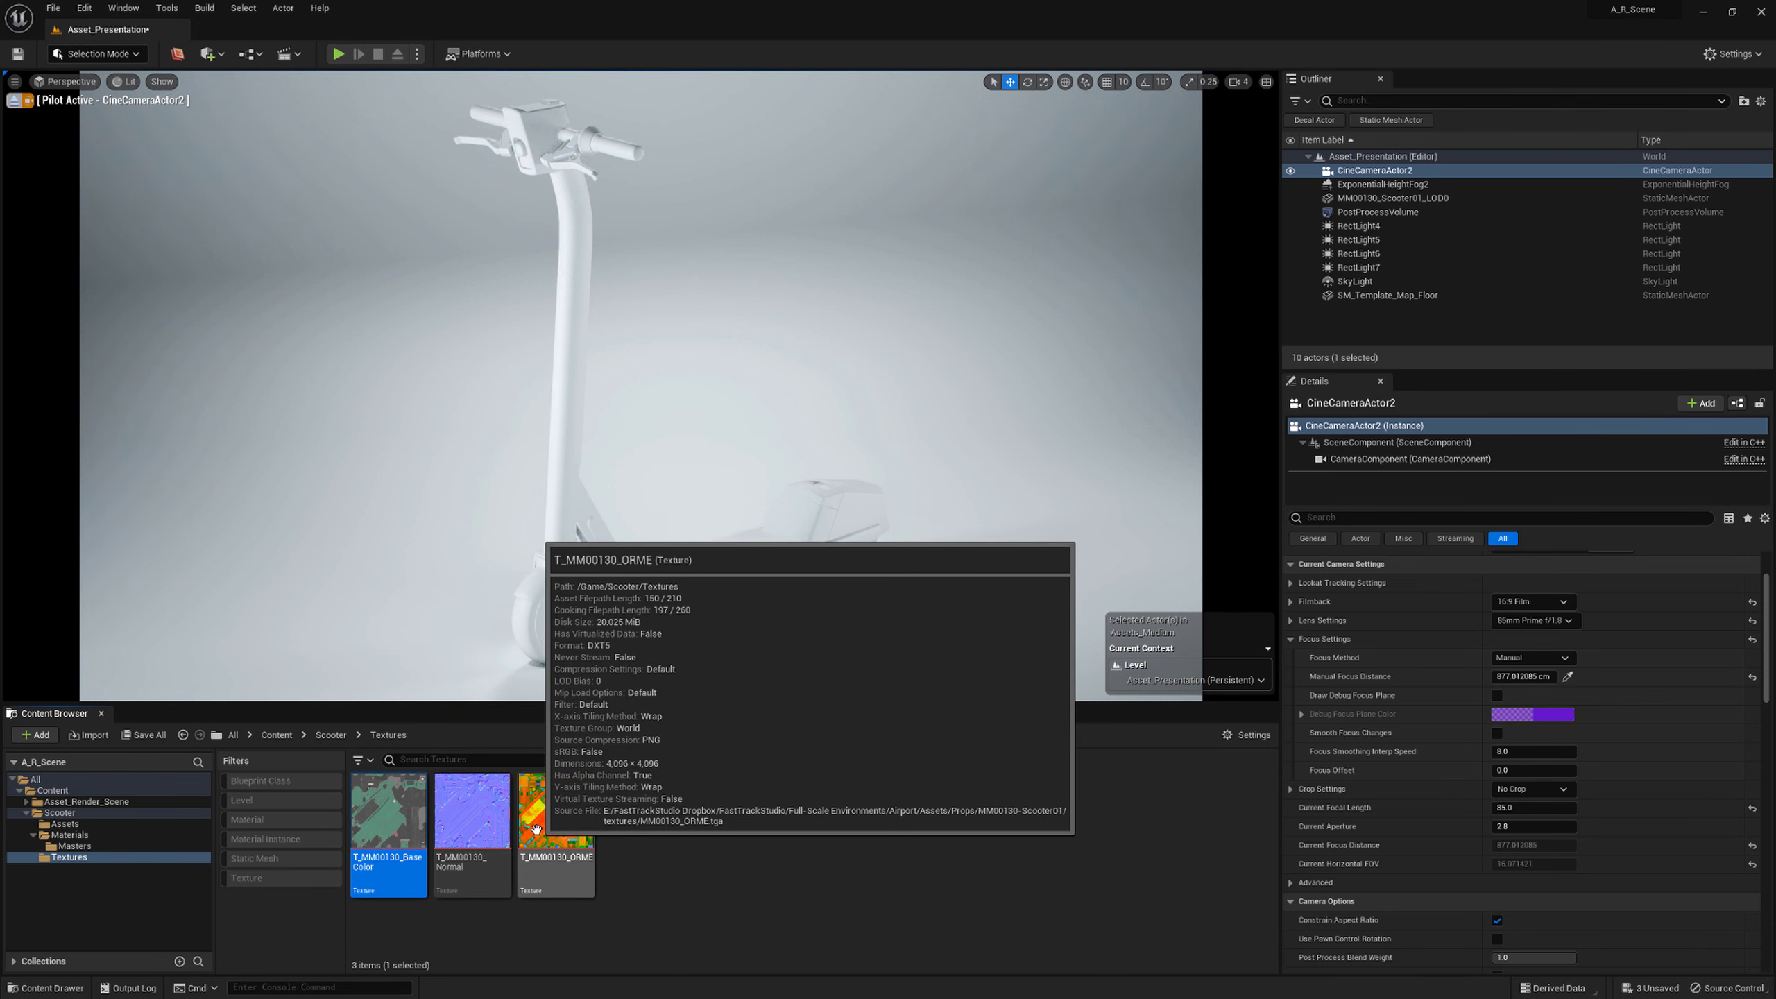
Open SM_Scooter_01 in a resized mesh editor and drop MI_Scooter_01 onto its Element 0 slot
click(73, 827)
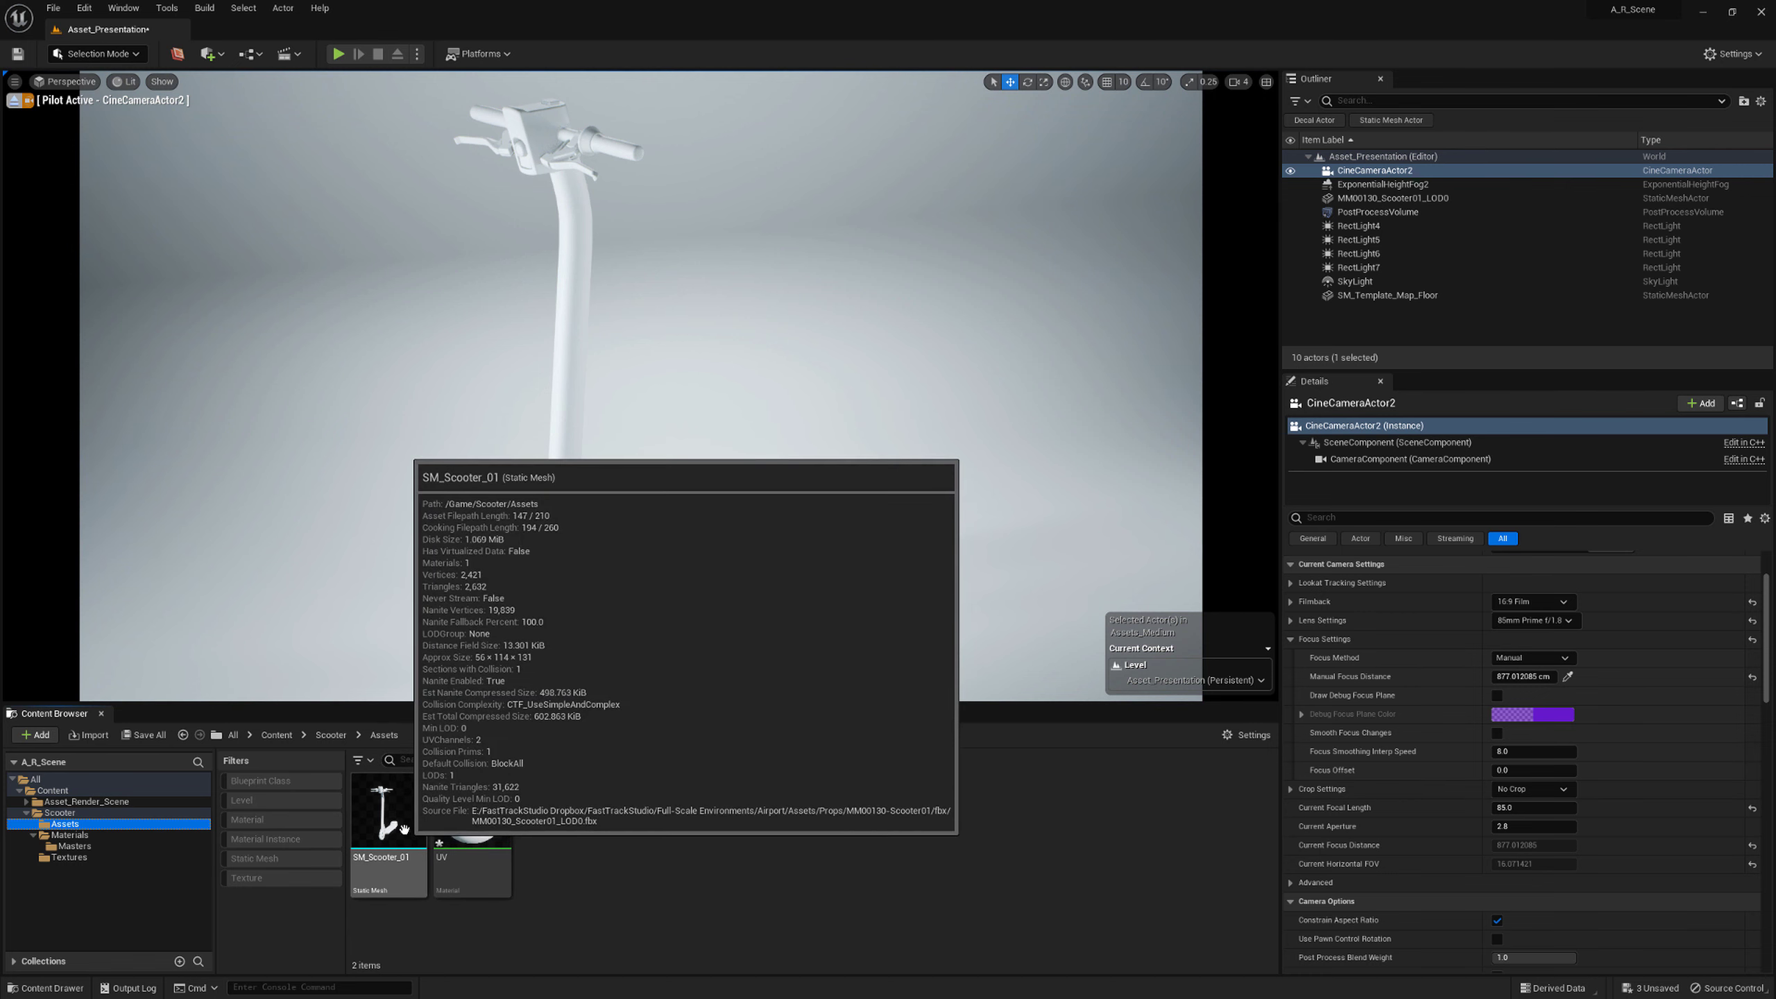
double_click(388, 815)
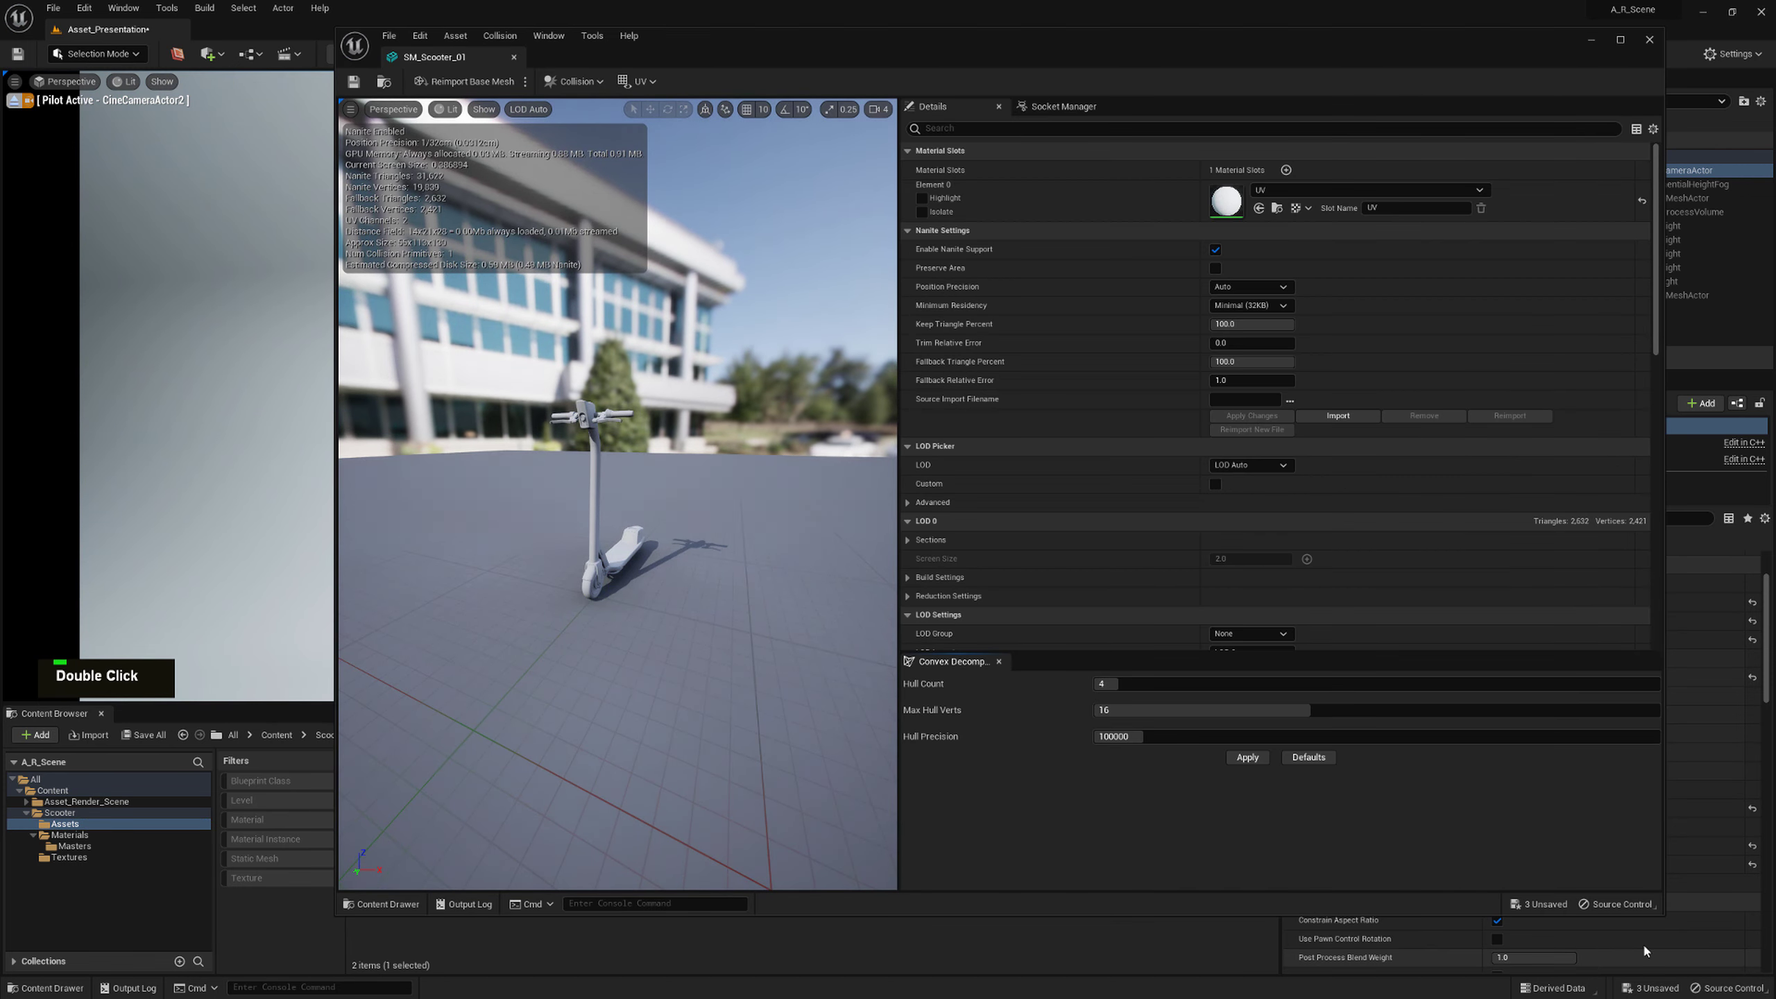
click(999, 661)
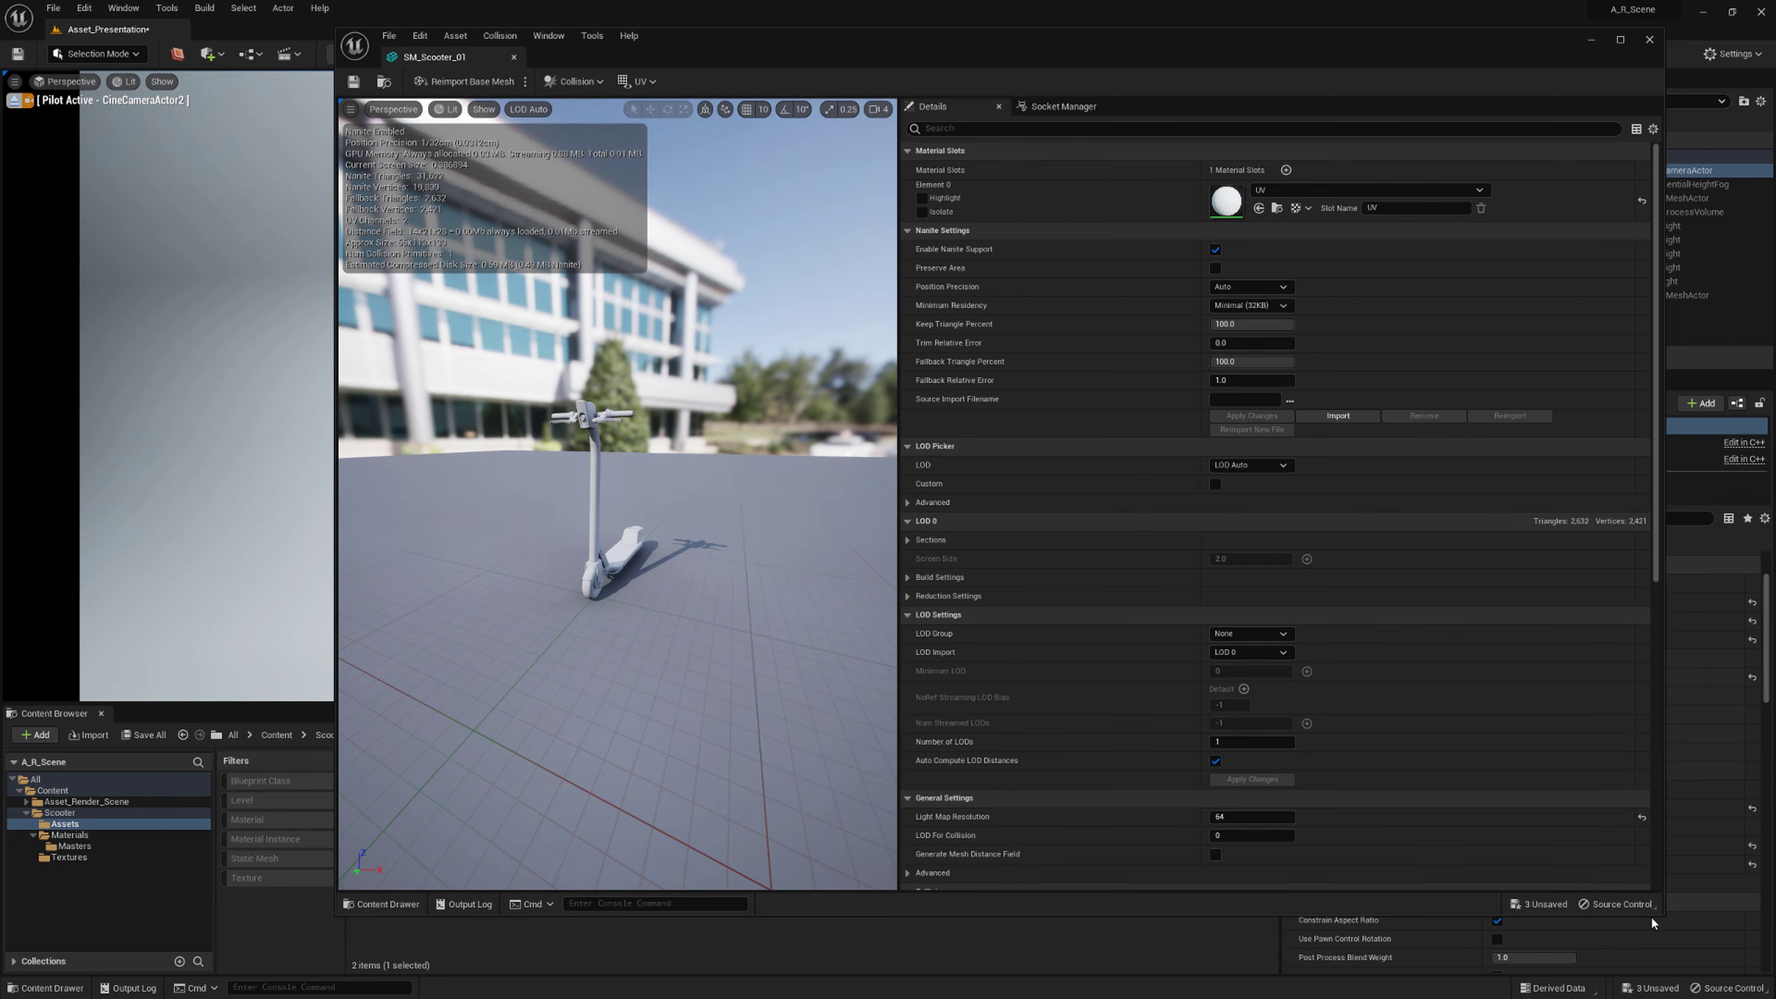
drag(1663, 913, 1271, 637)
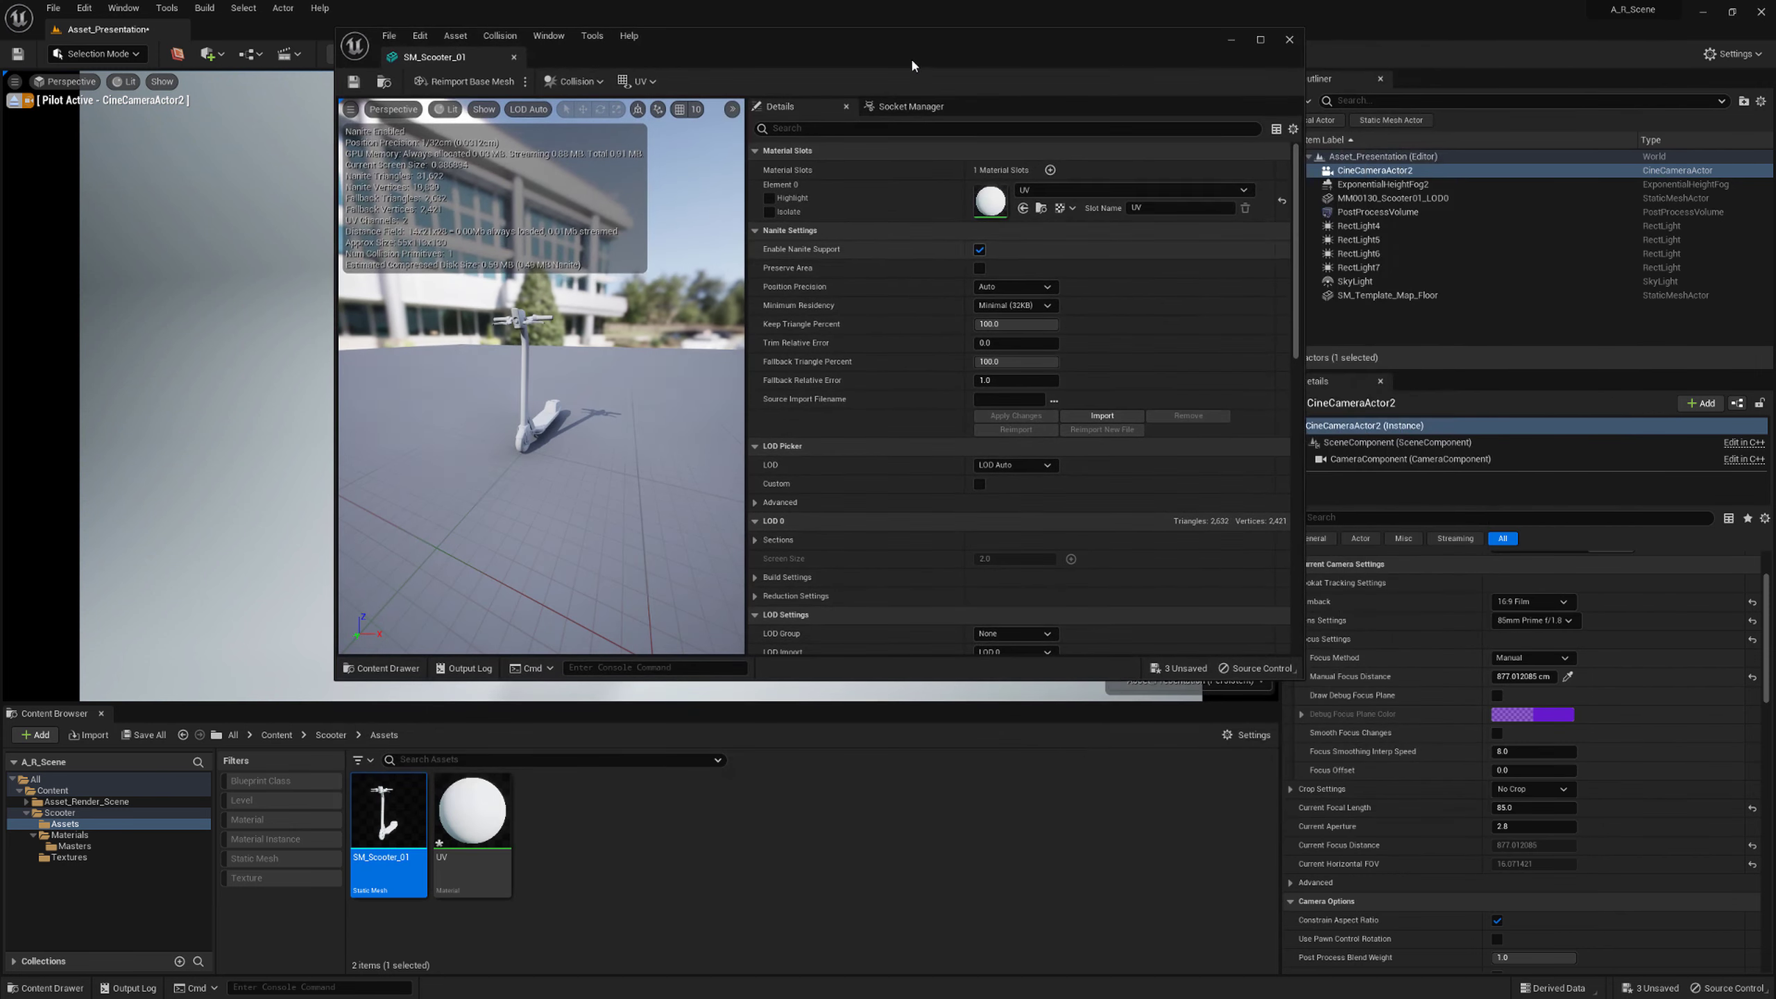
drag(911, 55, 816, 31)
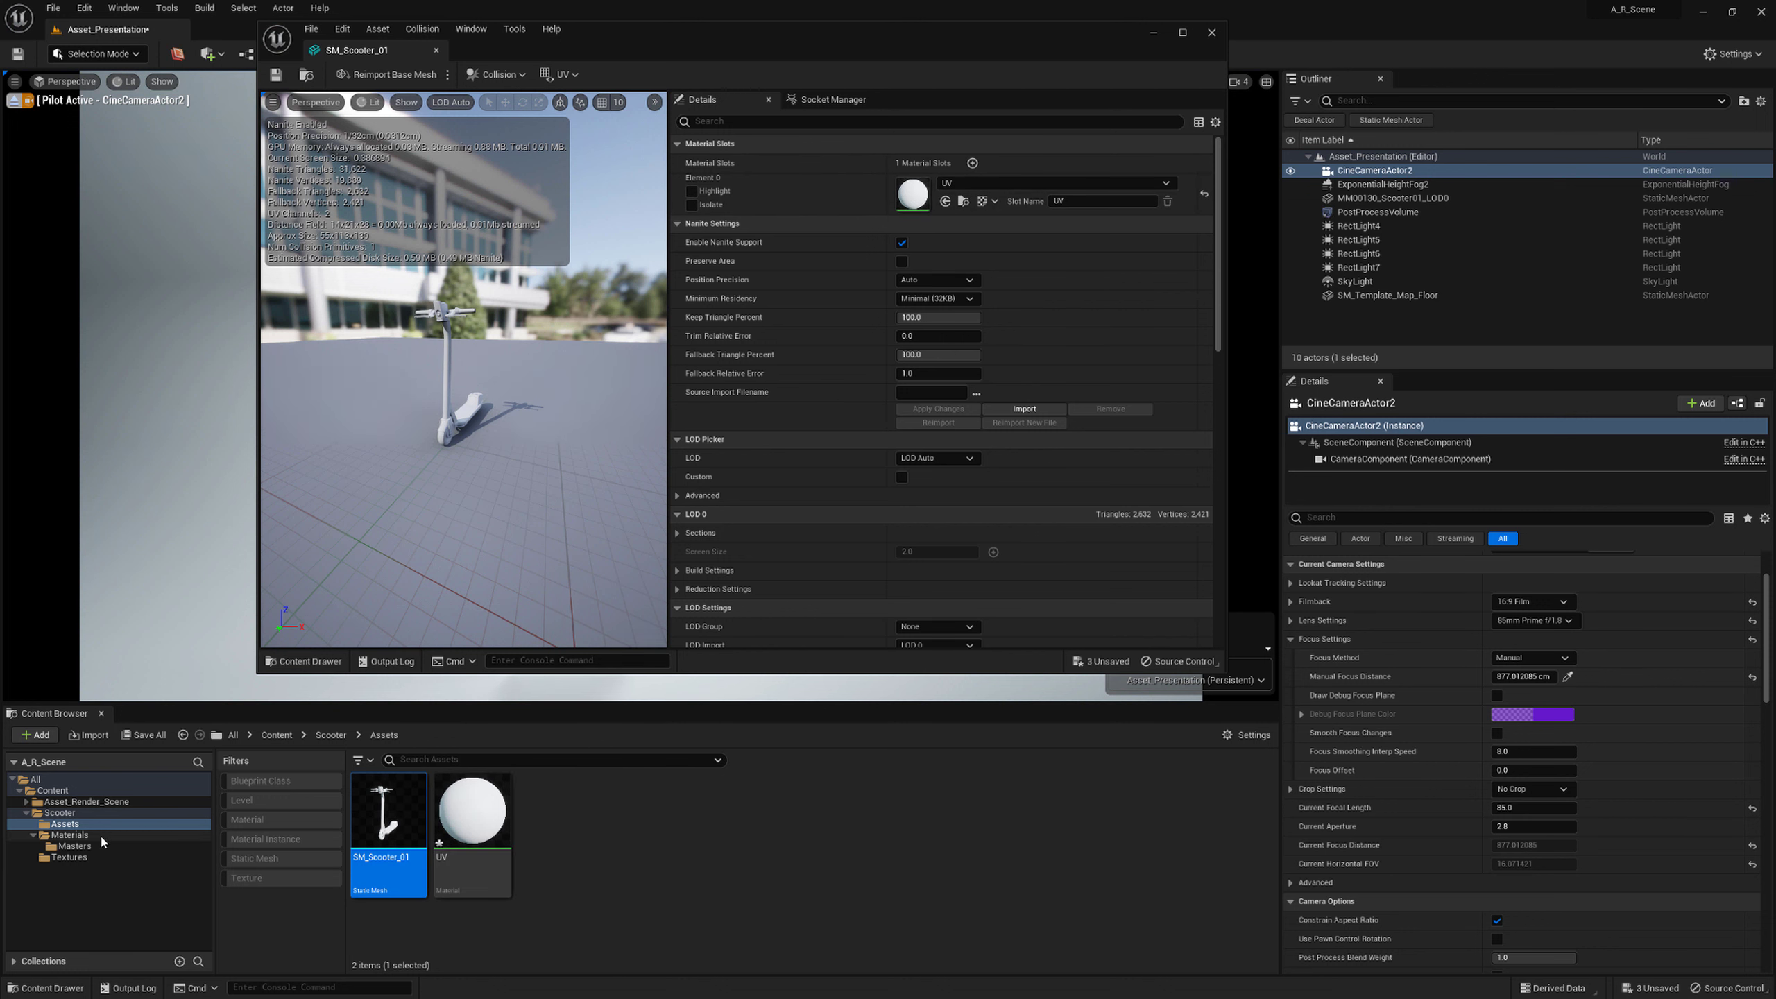
click(70, 835)
mouse_move(472, 812)
mouse_down()
mouse_move(841, 717)
mouse_move(952, 231)
mouse_move(913, 195)
mouse_up()
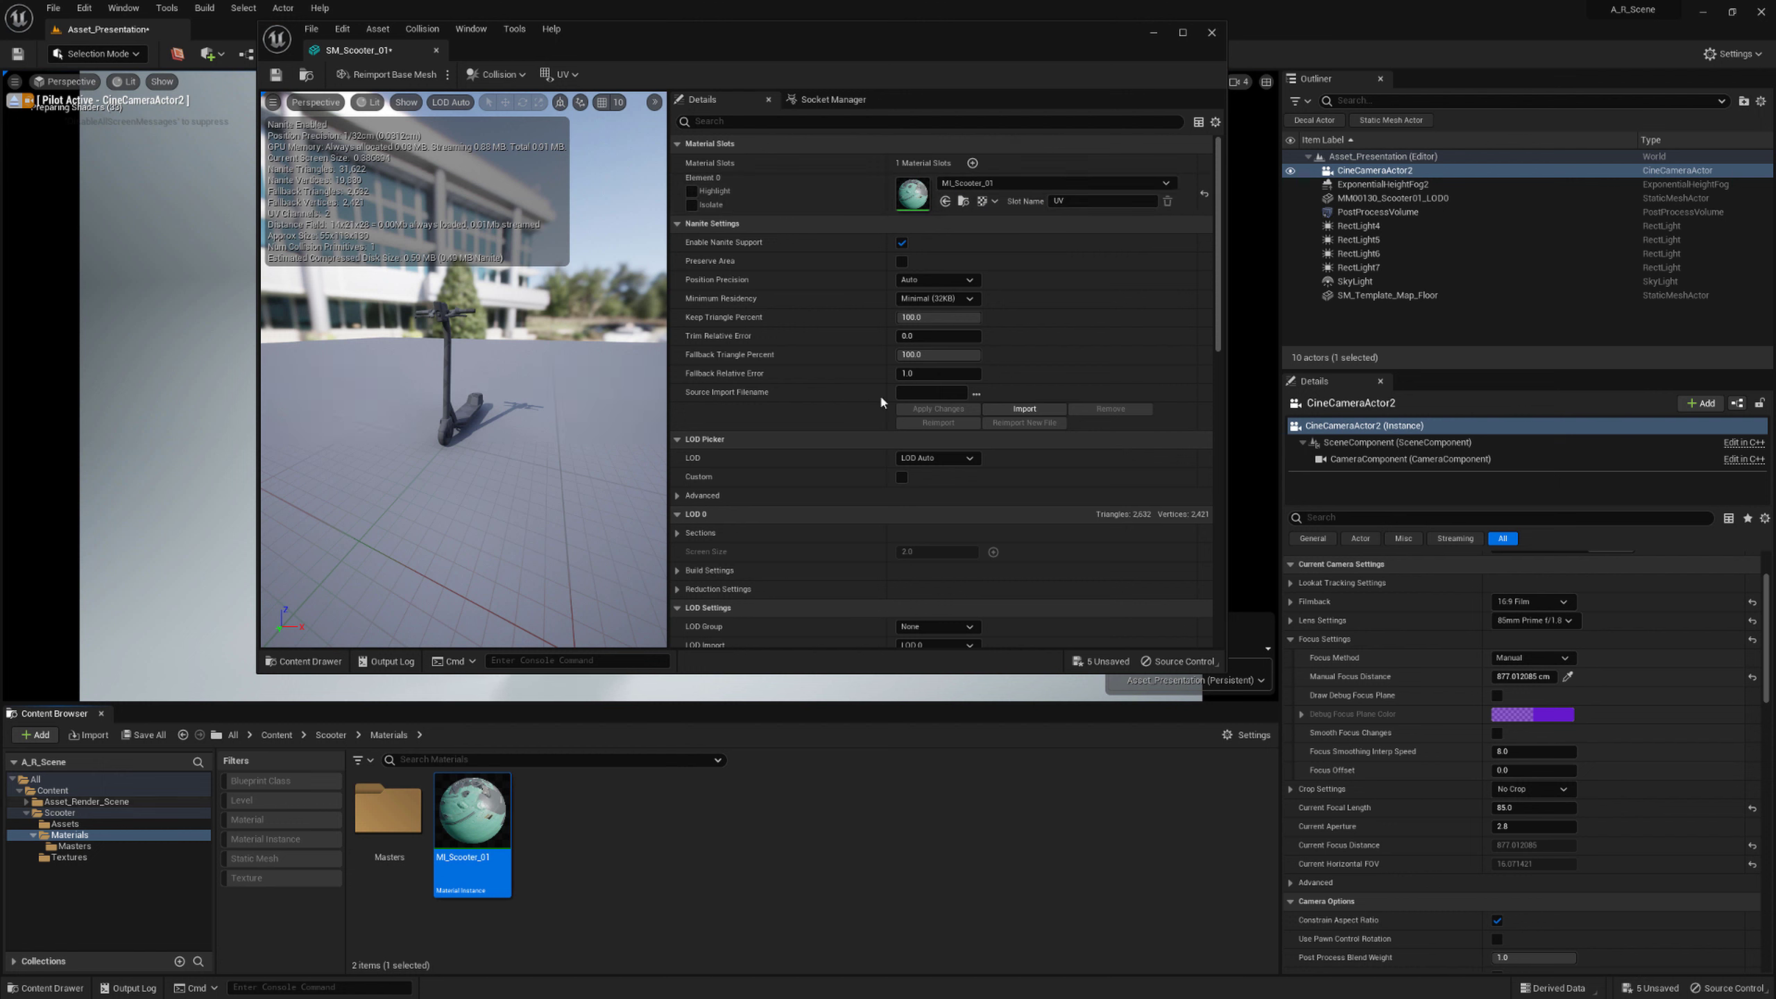
Save SM_Scooter_01 and delete the unused UV material from the Assets folder
click(276, 74)
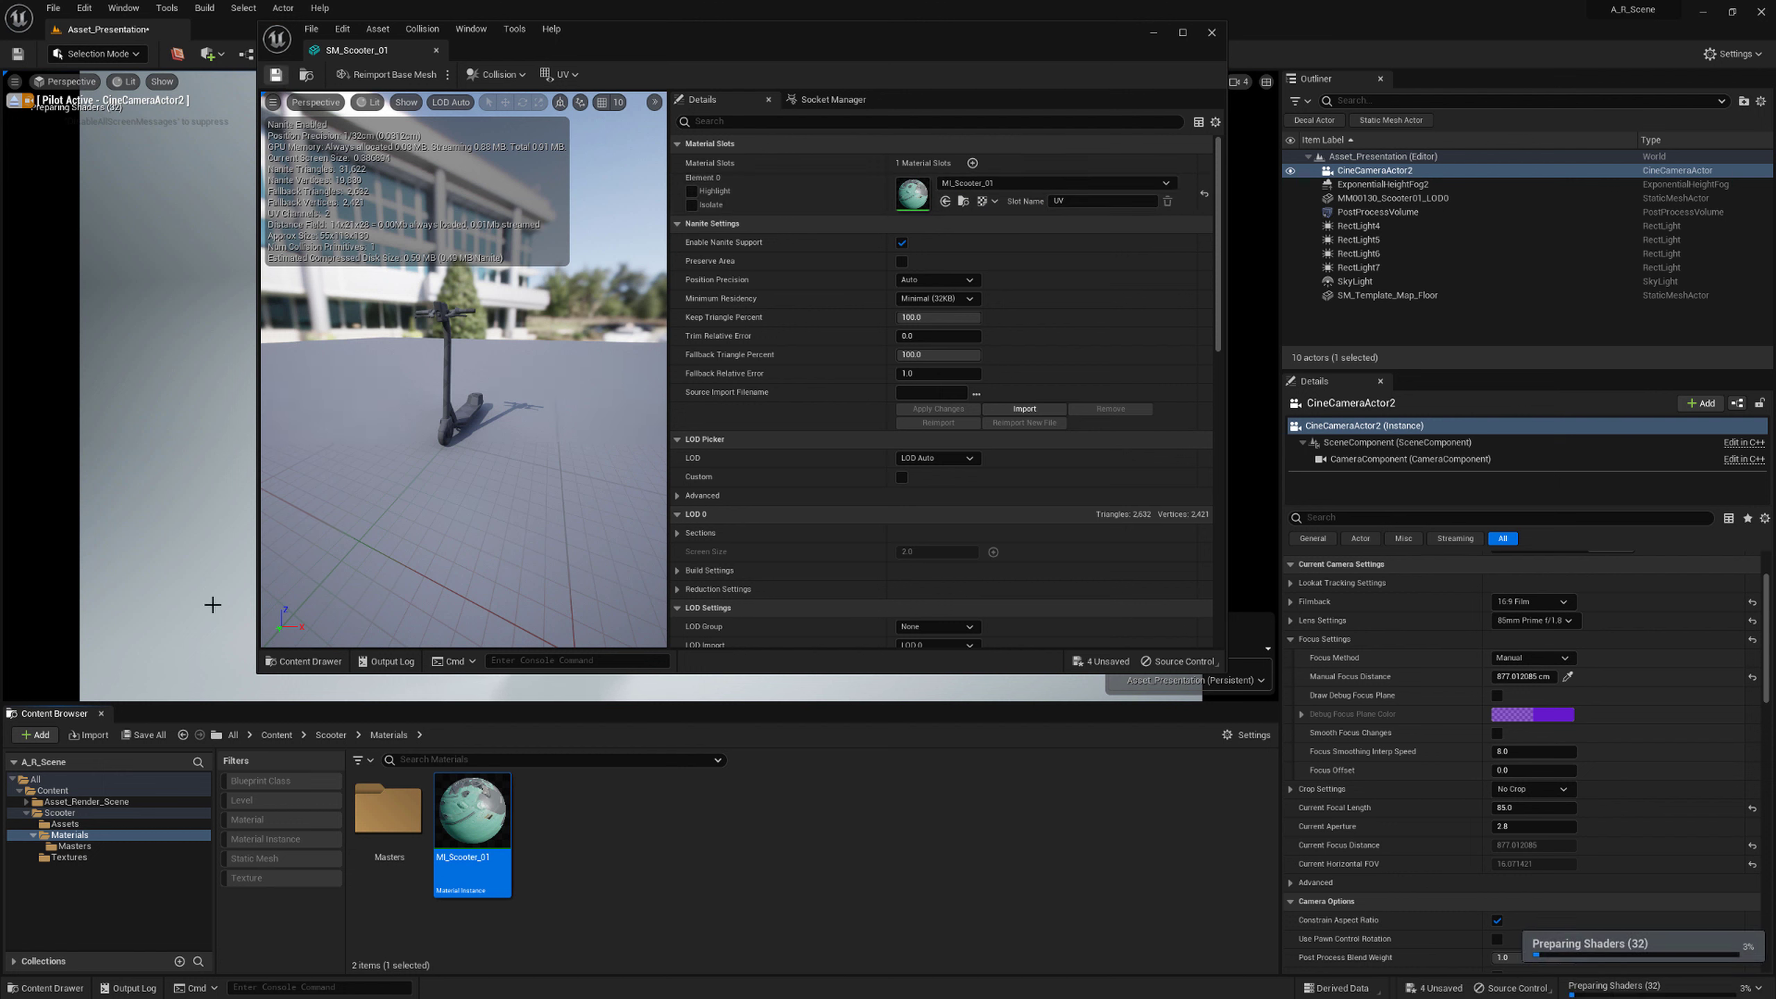
click(89, 825)
click(473, 810)
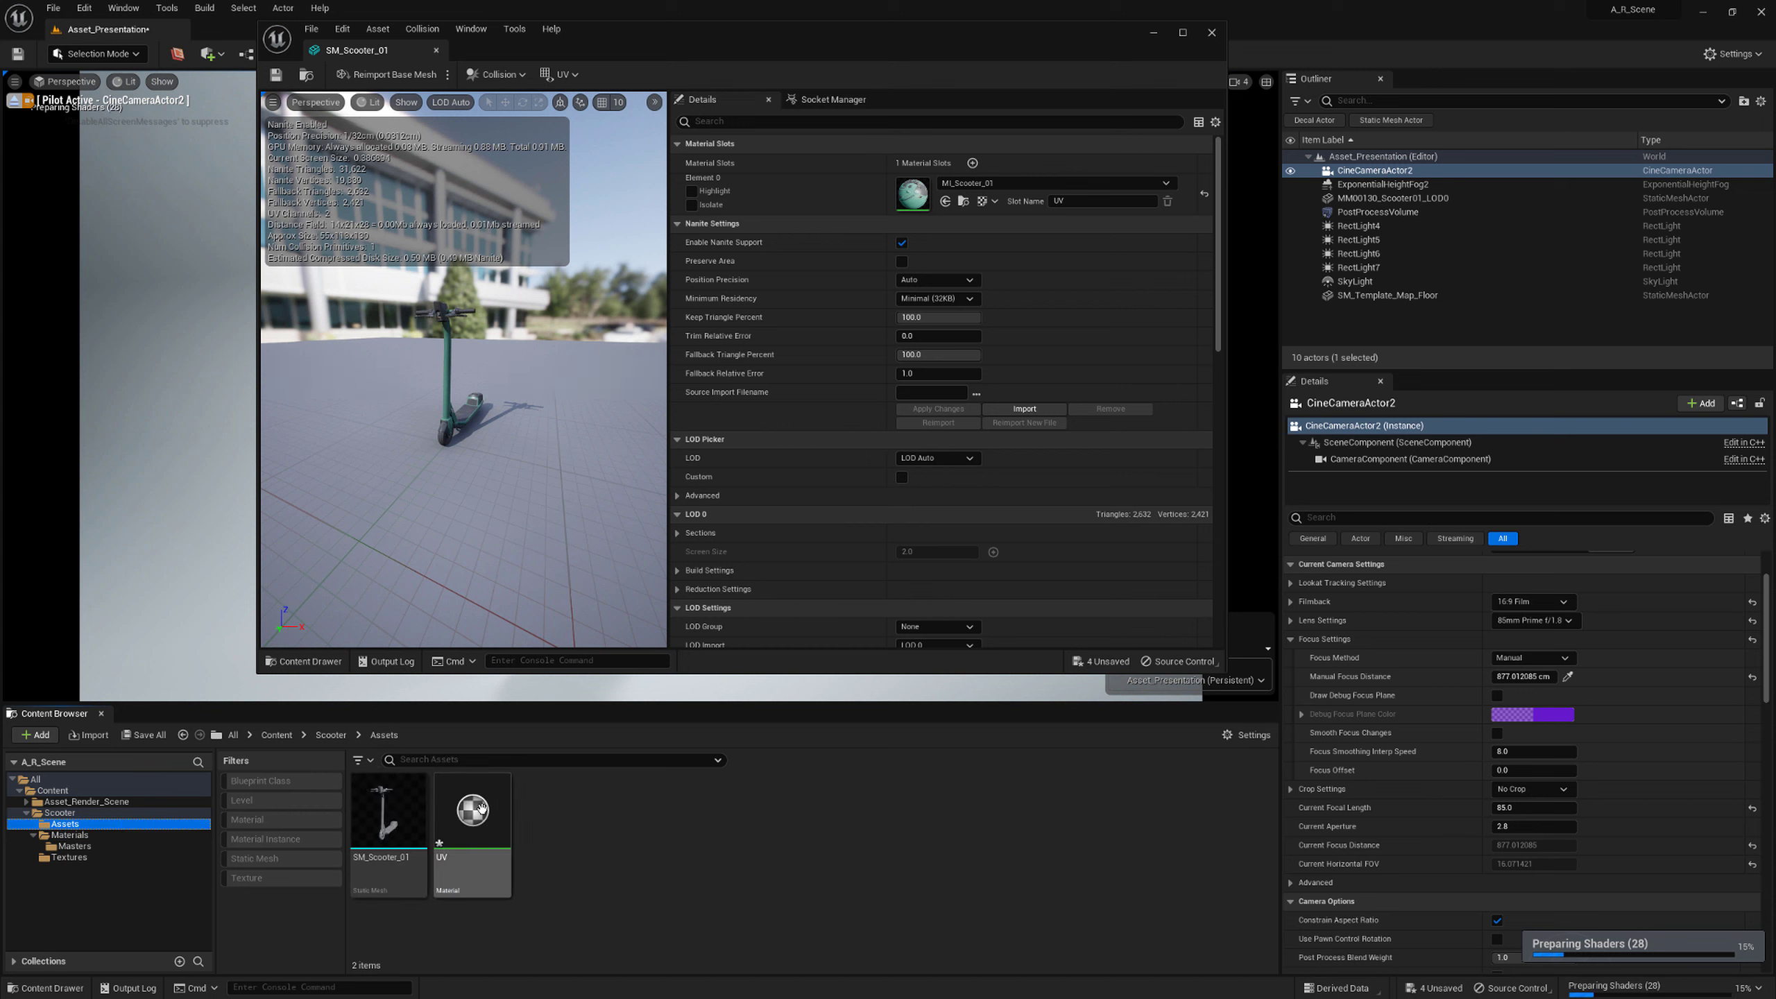
key(Delete)
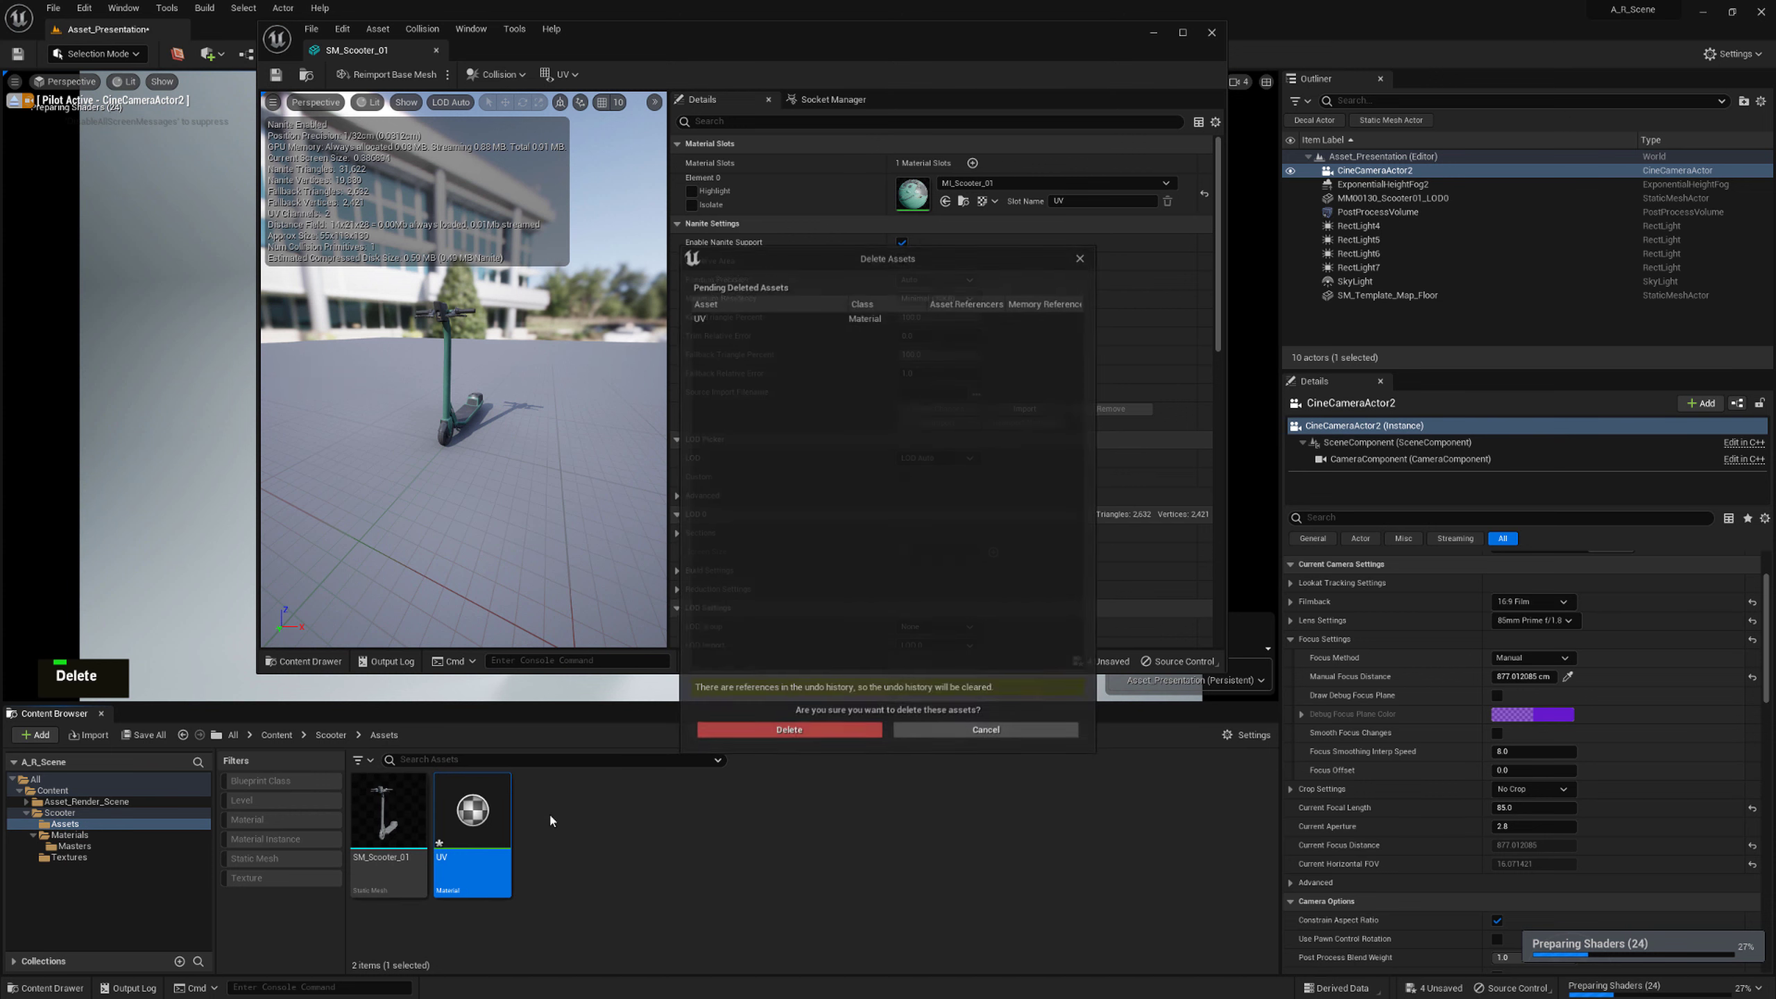
click(789, 731)
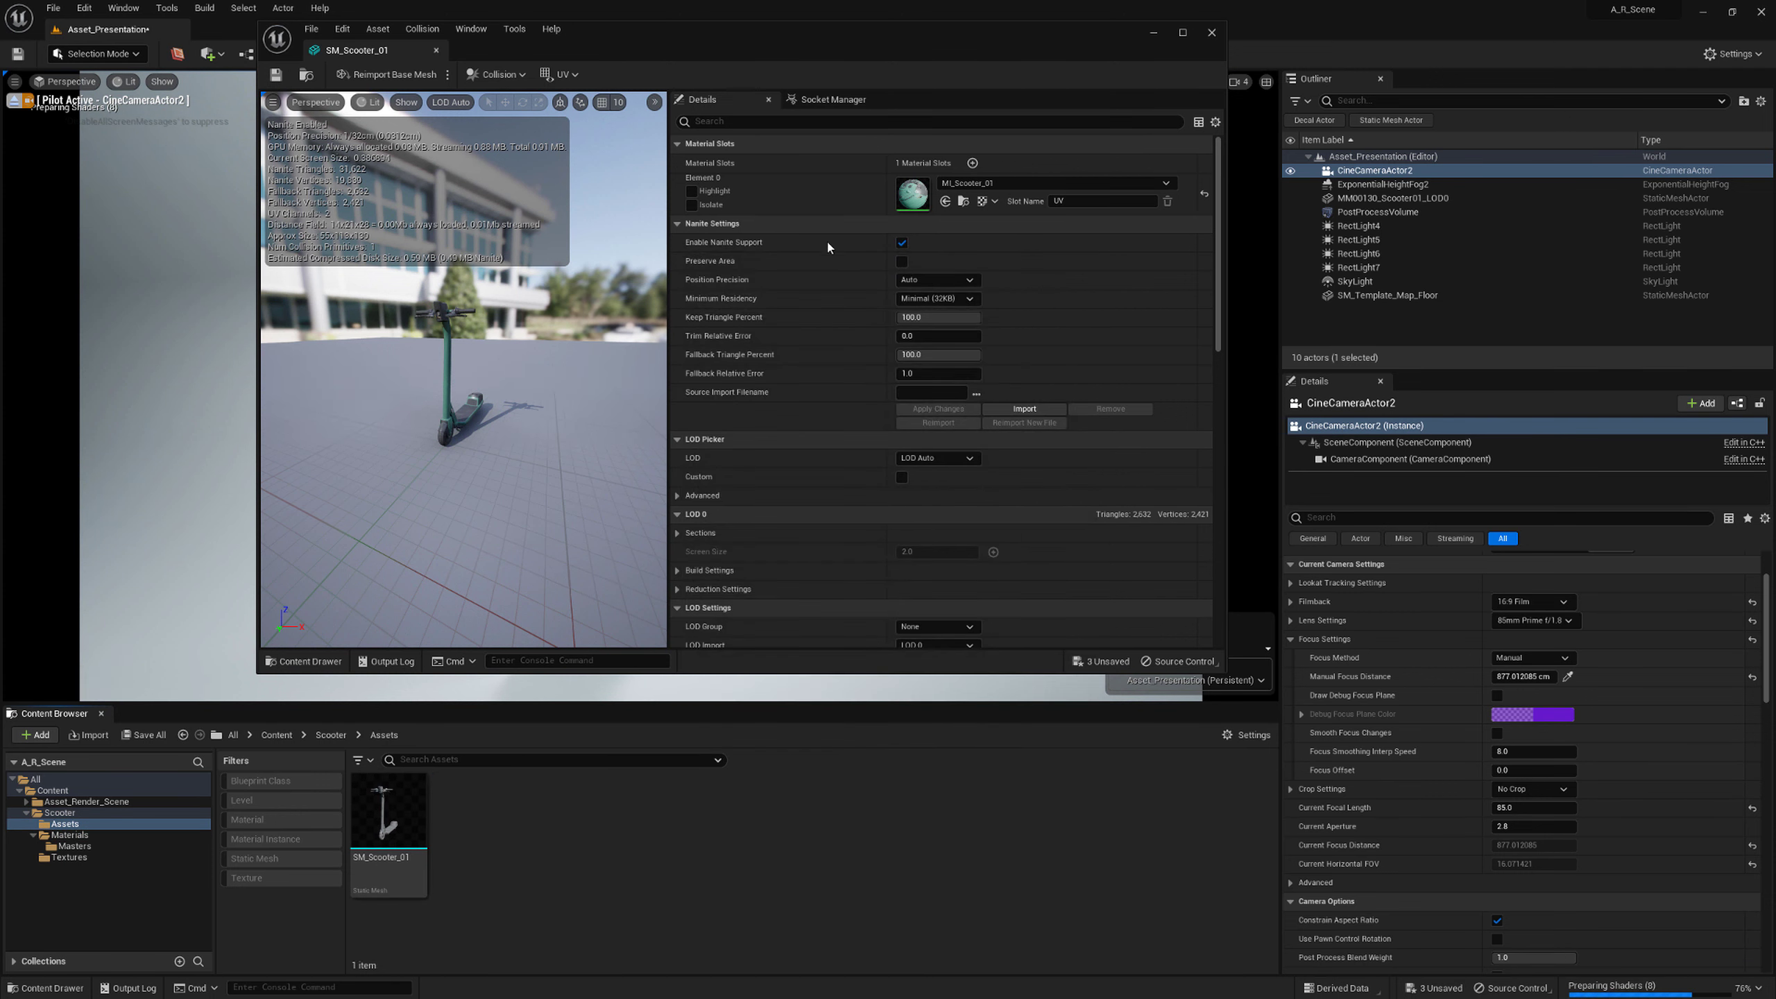
Widen the mesh preview, fly around the scooter, and bring up the preview view modes
drag(668, 284, 791, 284)
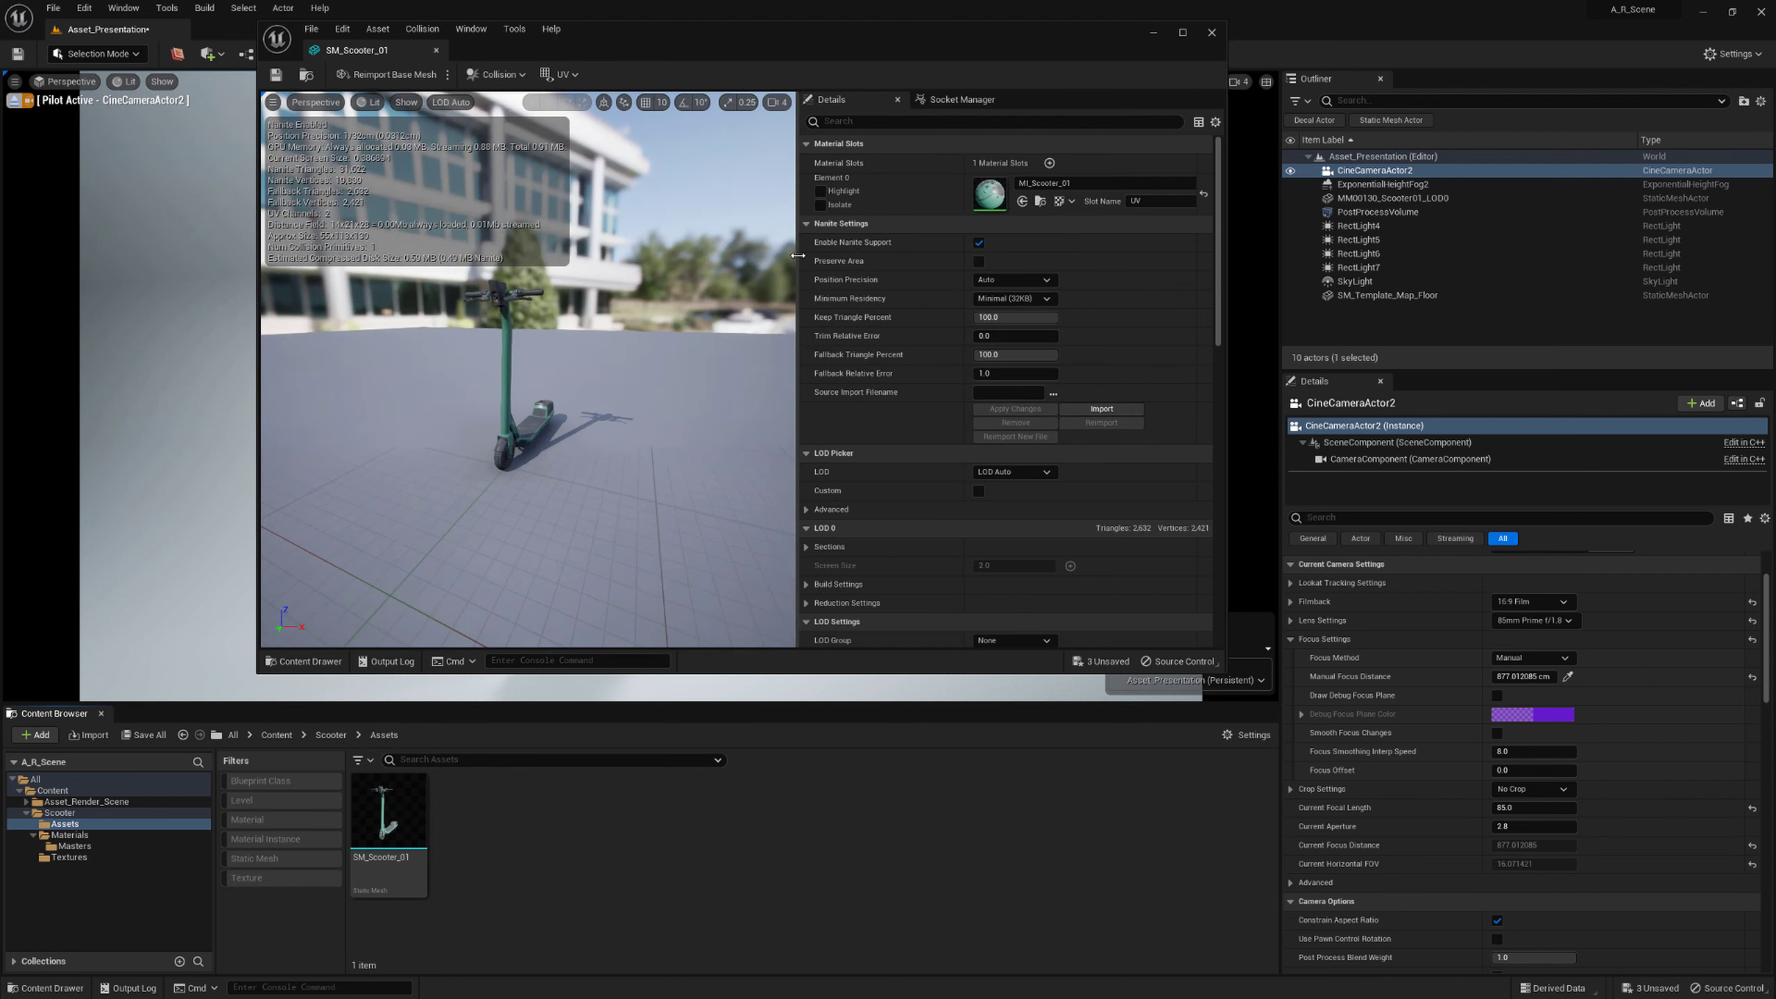
key(w)
scroll(559, 262, down, 1)
right_drag(587, 294, 476, 164)
key(s)
key(w)
click(406, 102)
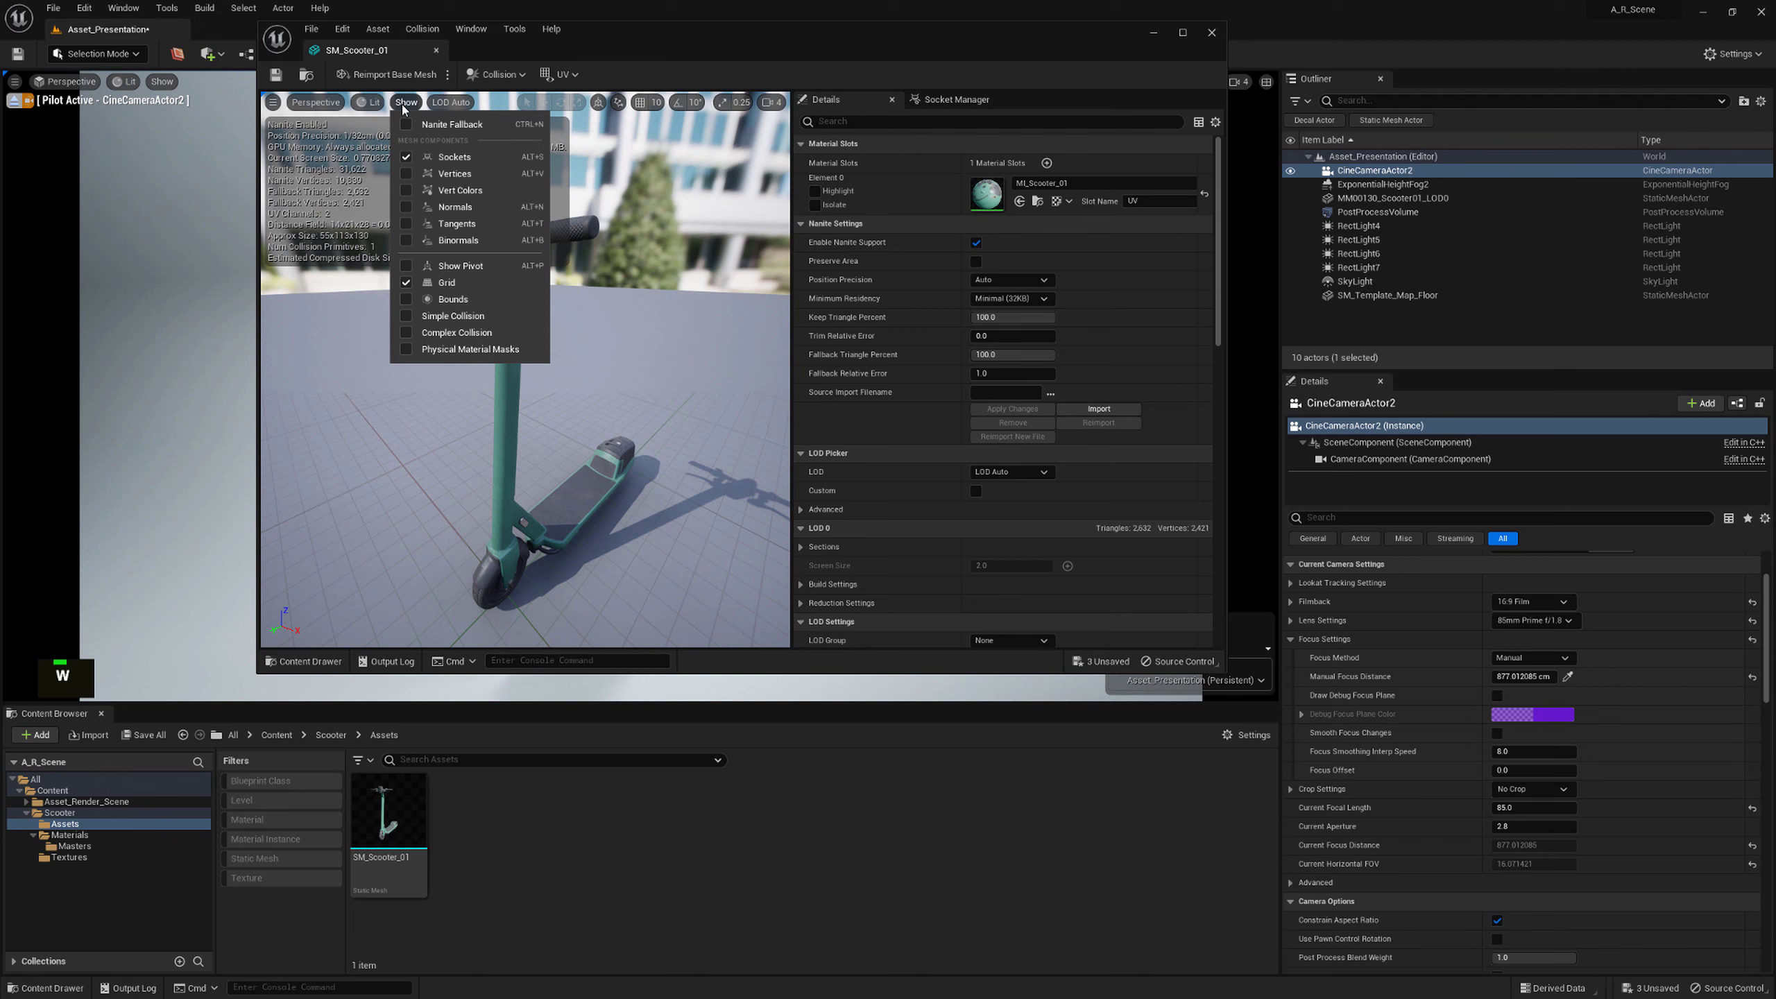
click(365, 103)
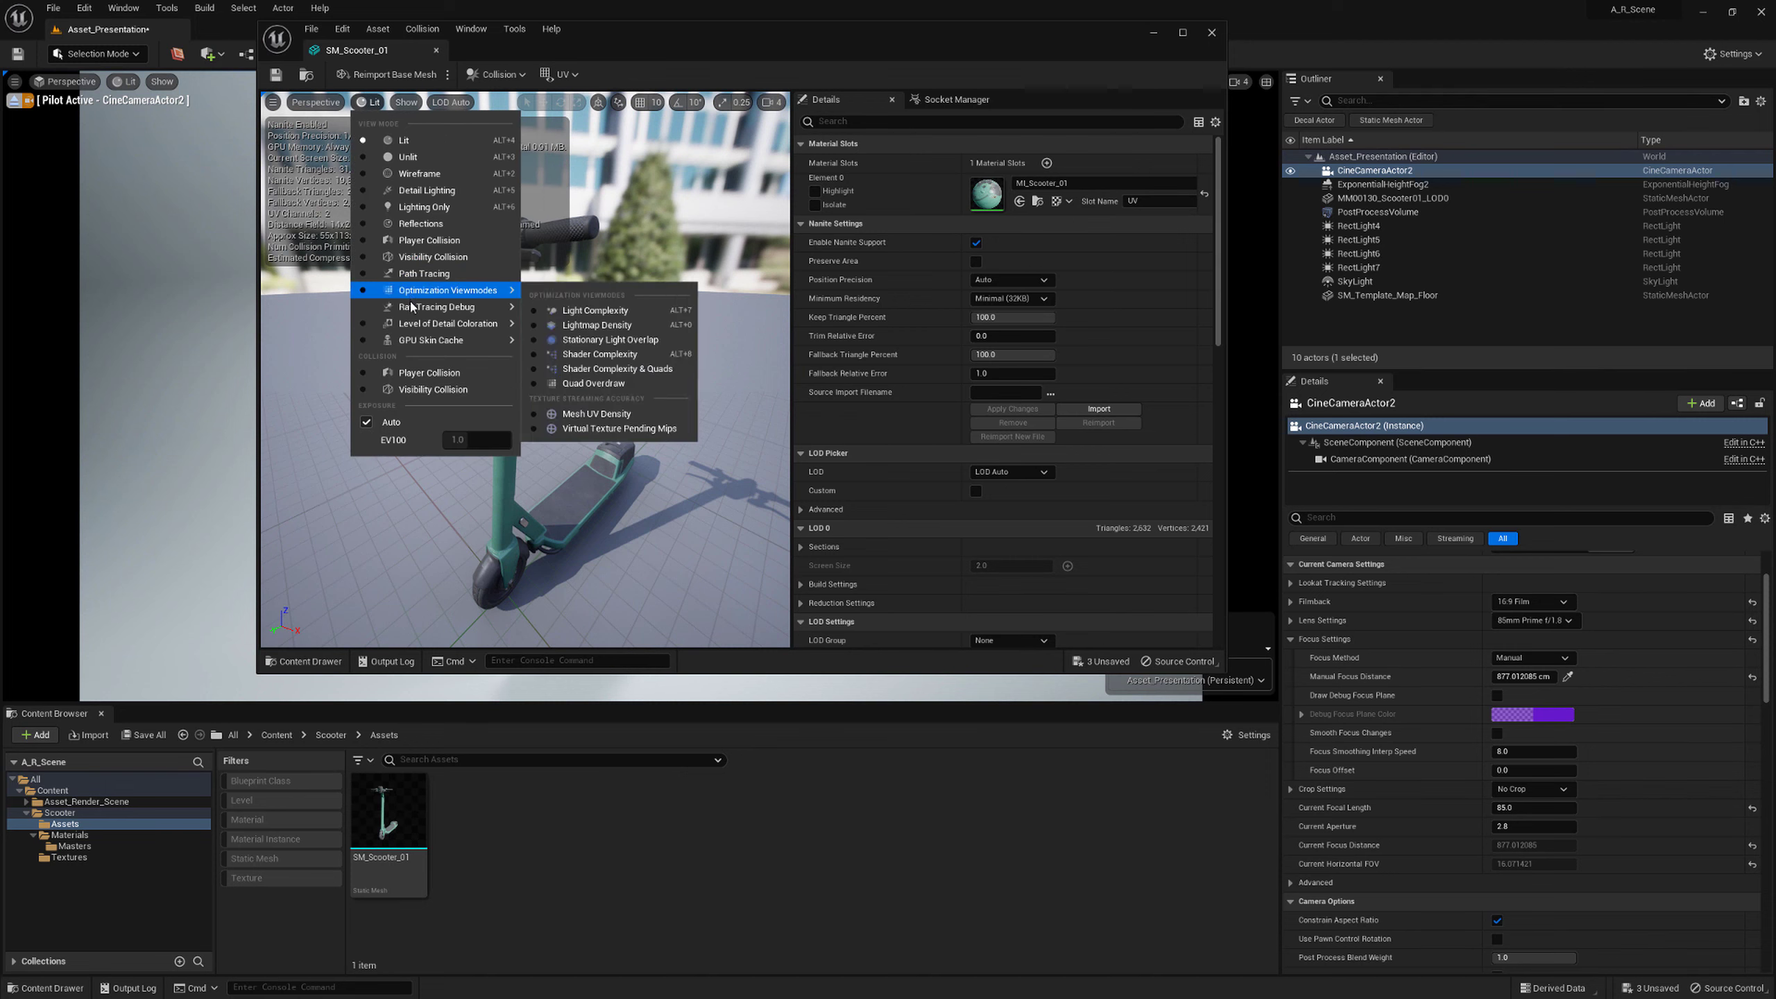
Move the mesh editor aside and set the level viewport to Nanite Visualization > Triangles
drag(685, 45, 1775, 302)
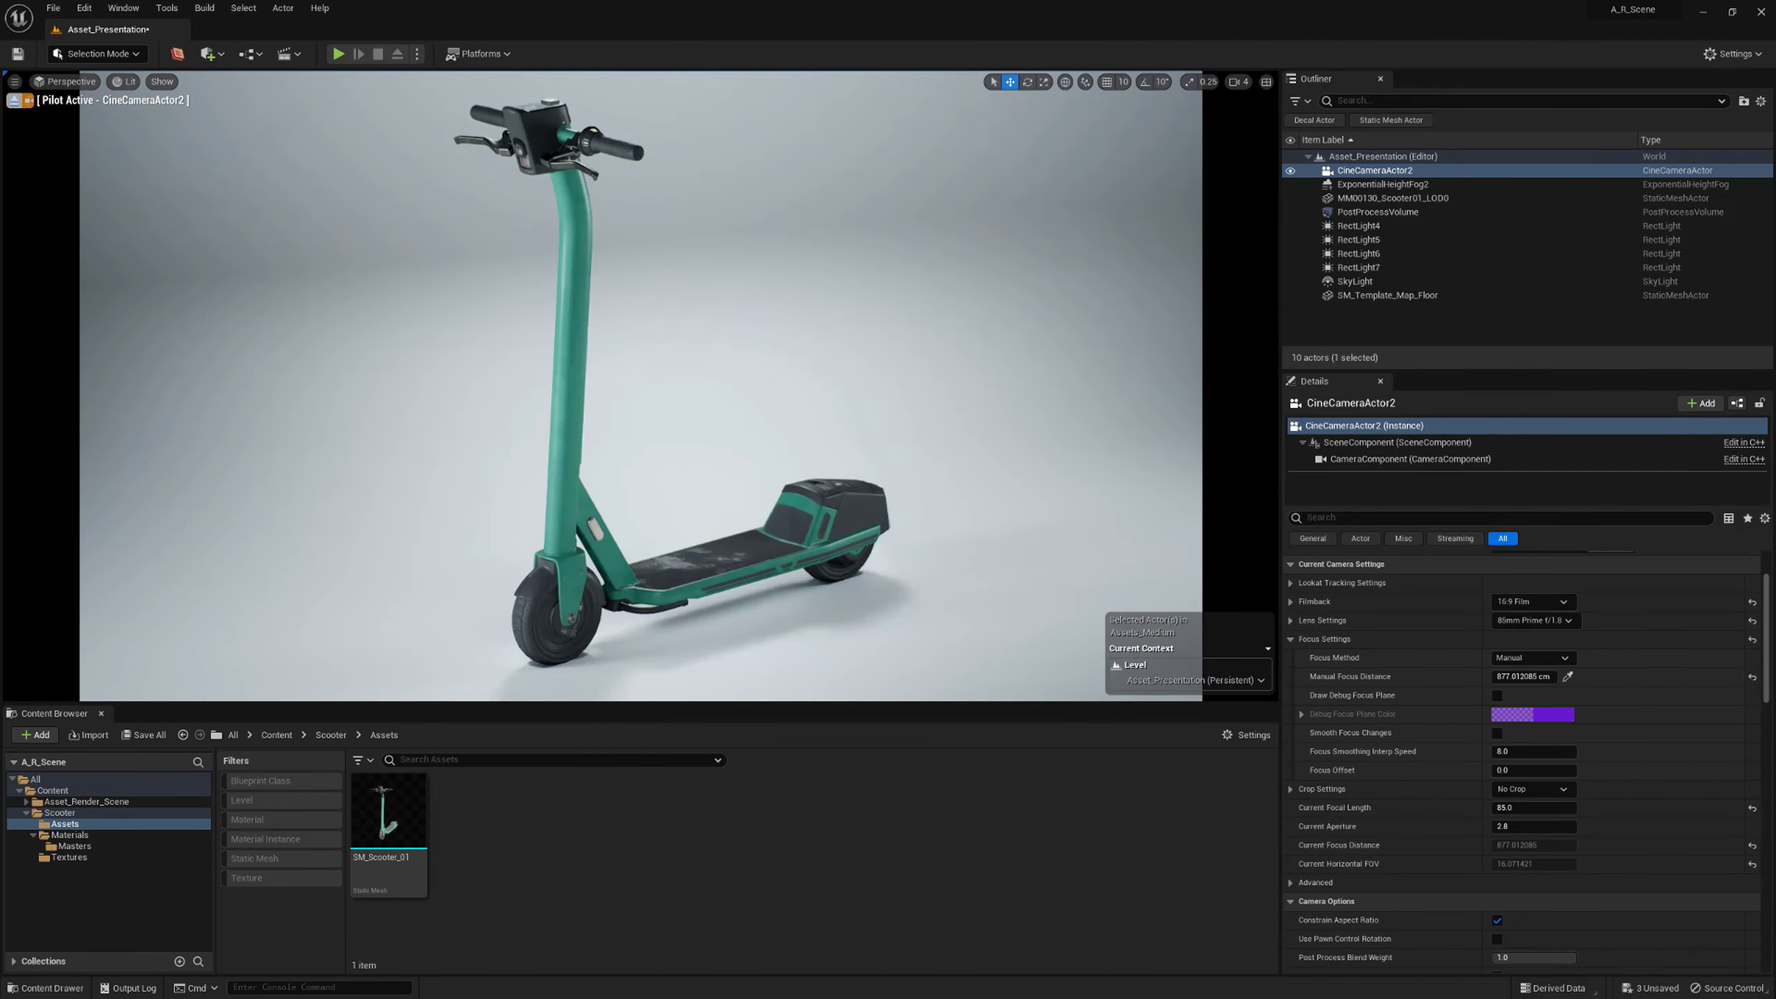
click(124, 84)
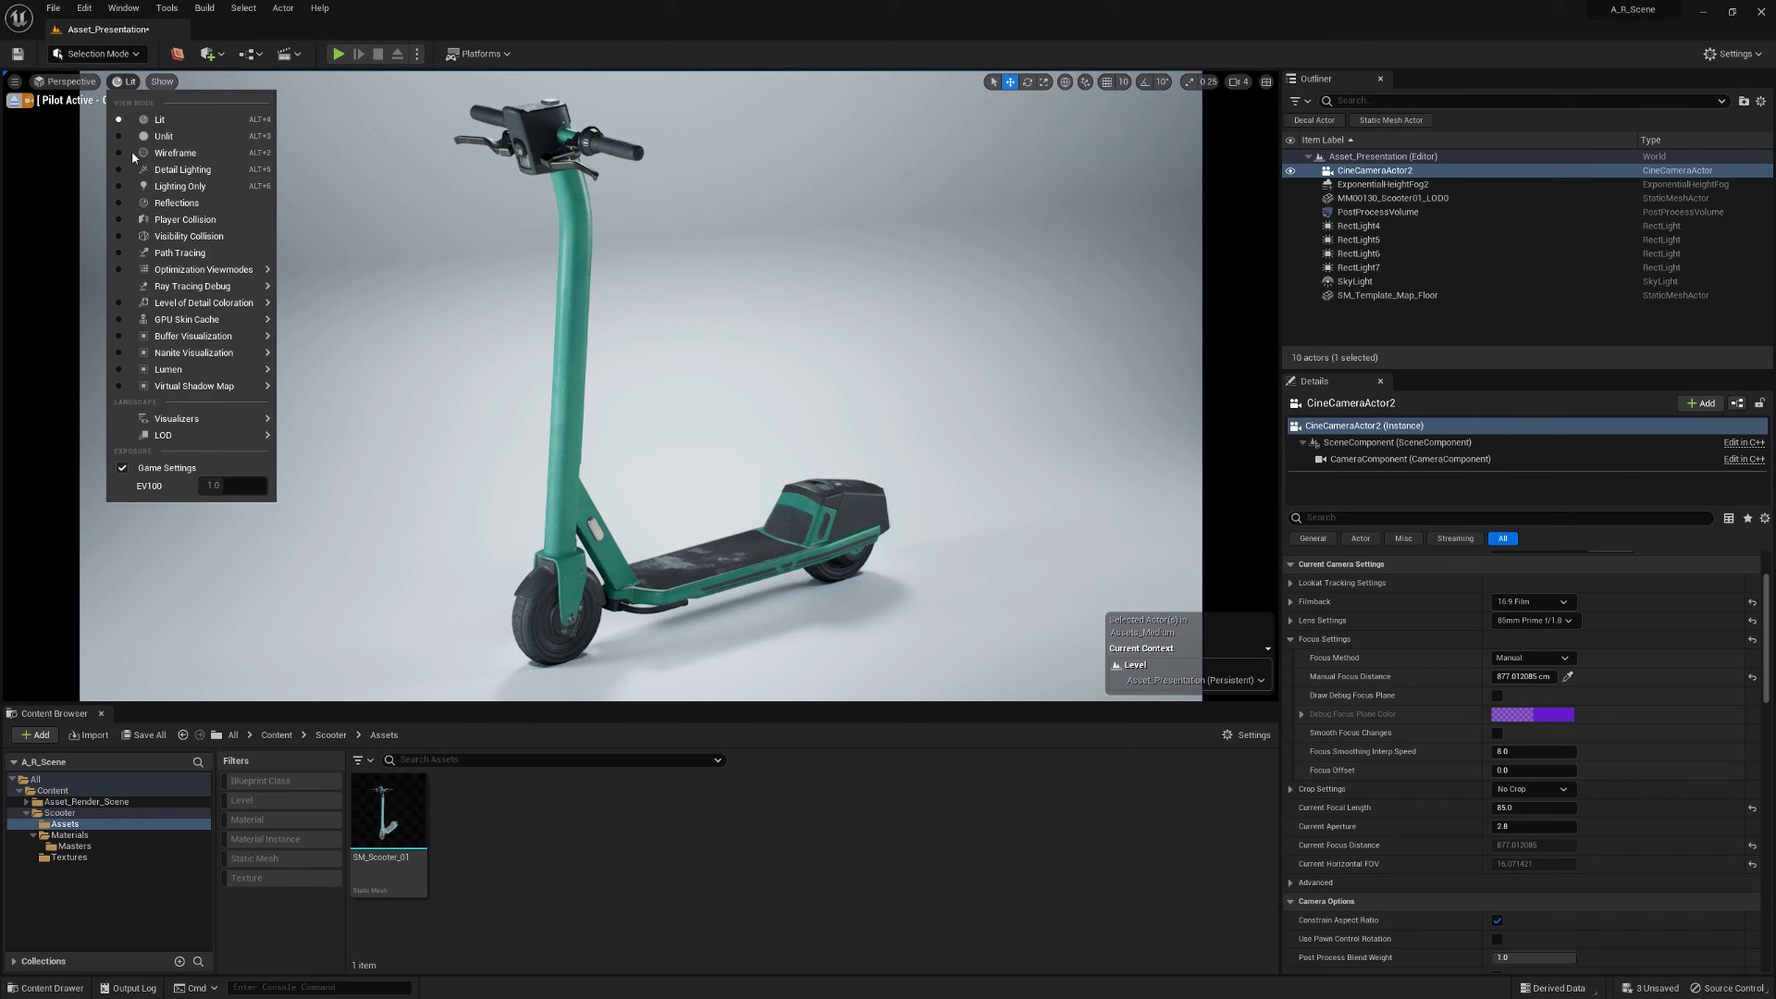
mouse_move(206, 358)
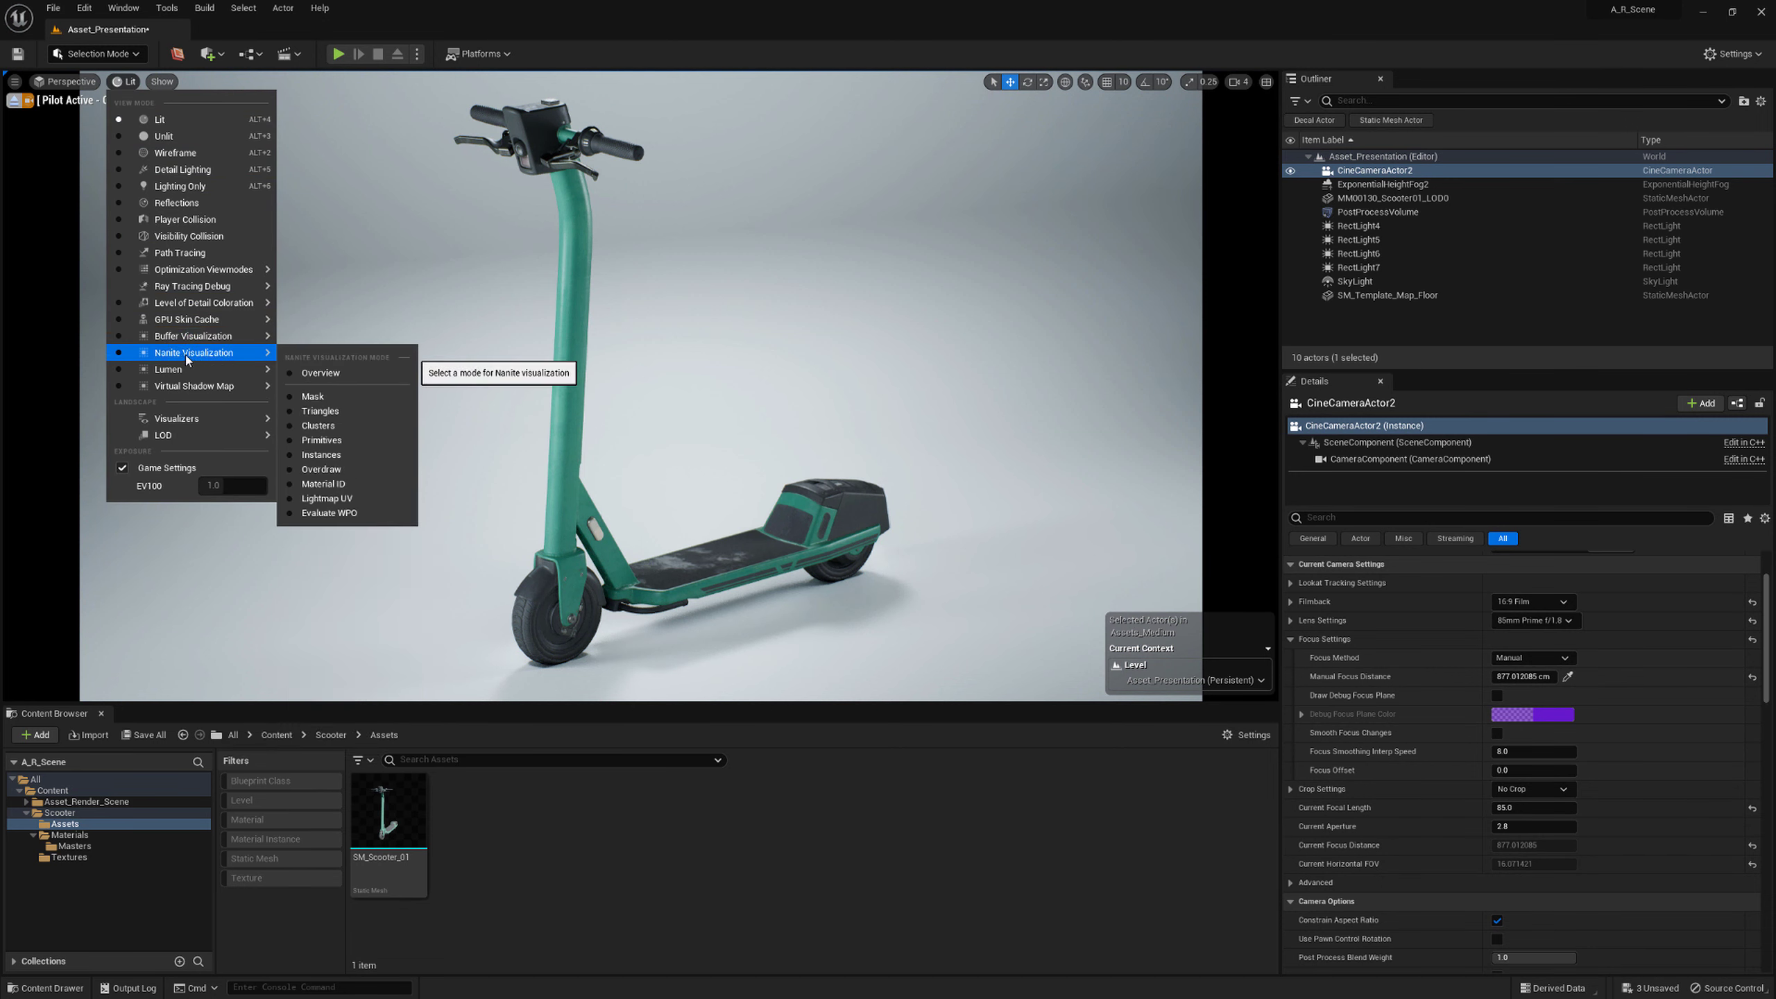
click(347, 413)
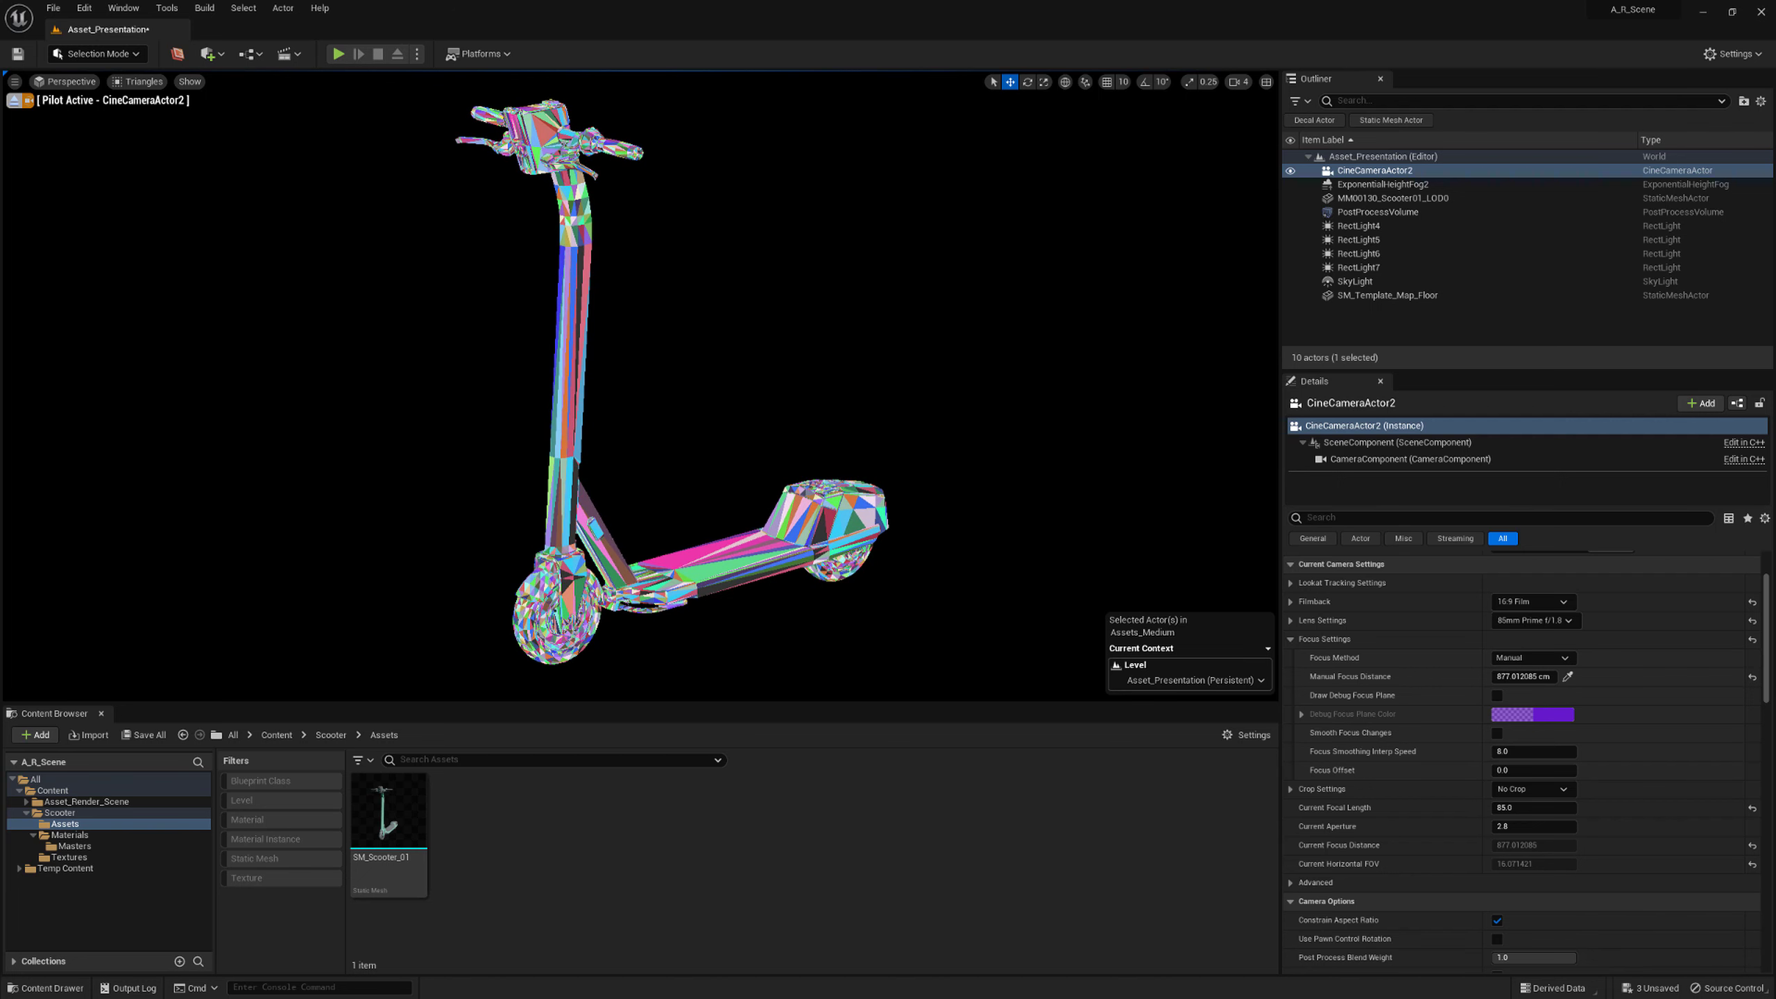
Switch the level viewport back to Lit and bring the SM_Scooter_01 editor back over it
click(138, 82)
click(144, 124)
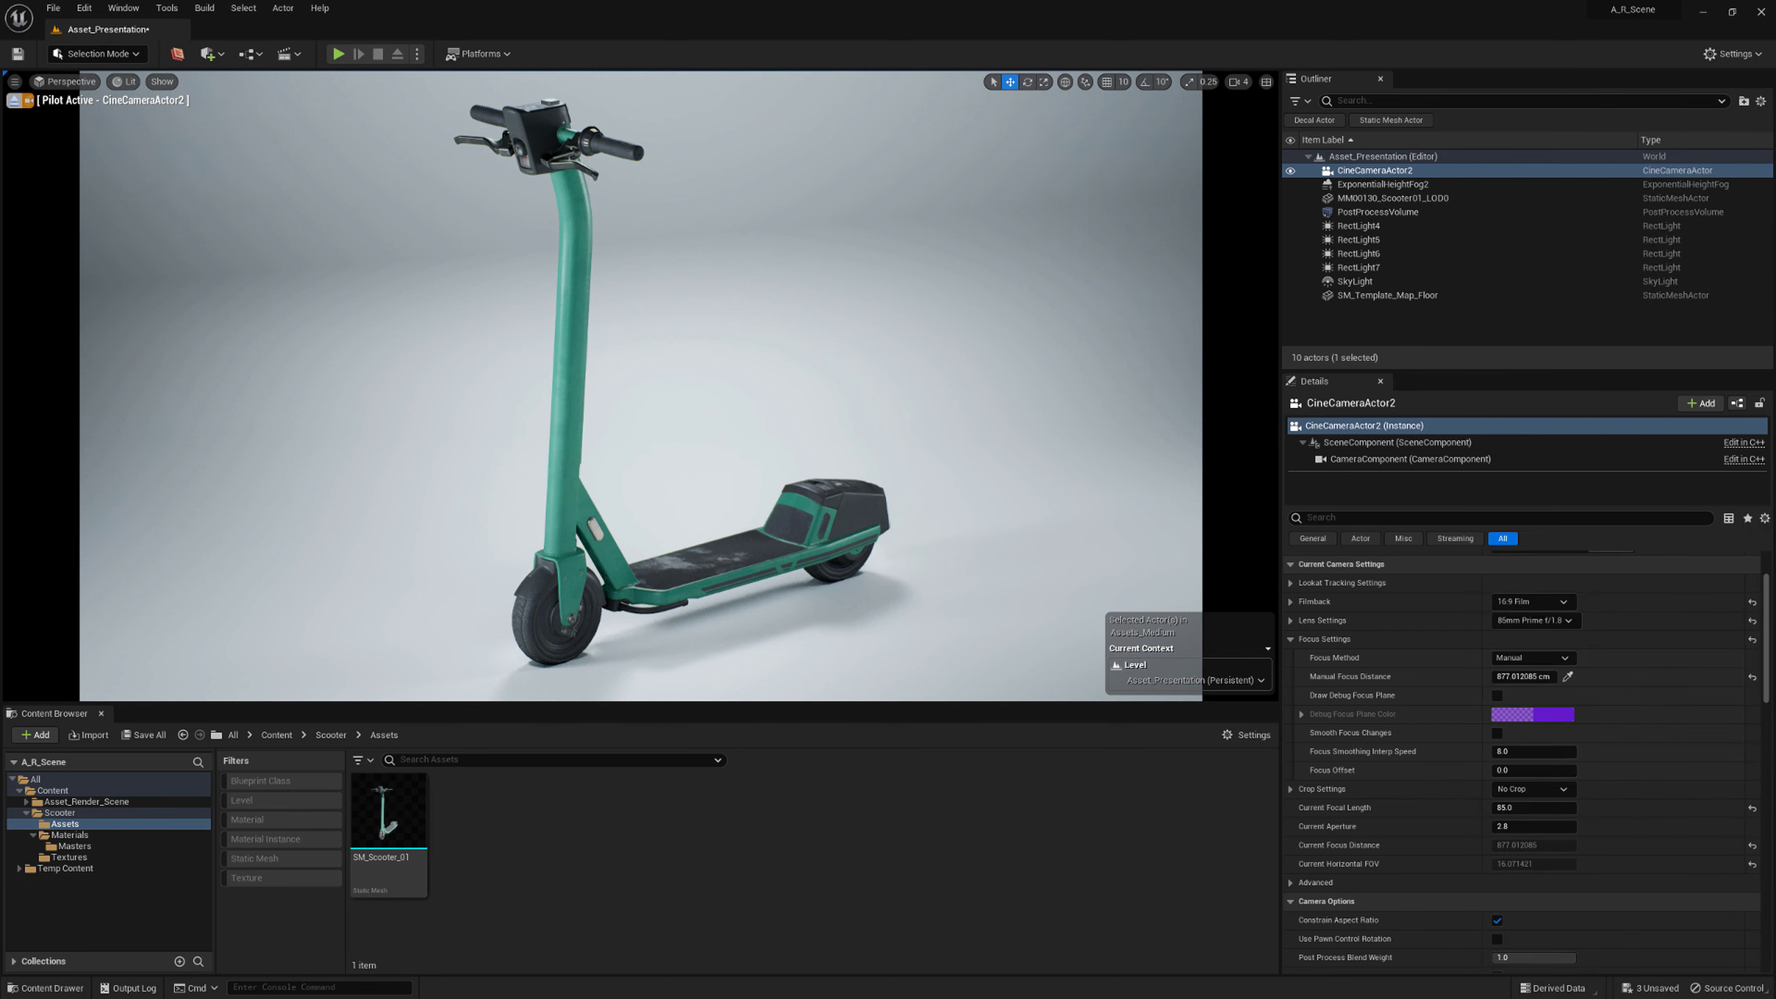
drag(1775, 42, 691, 114)
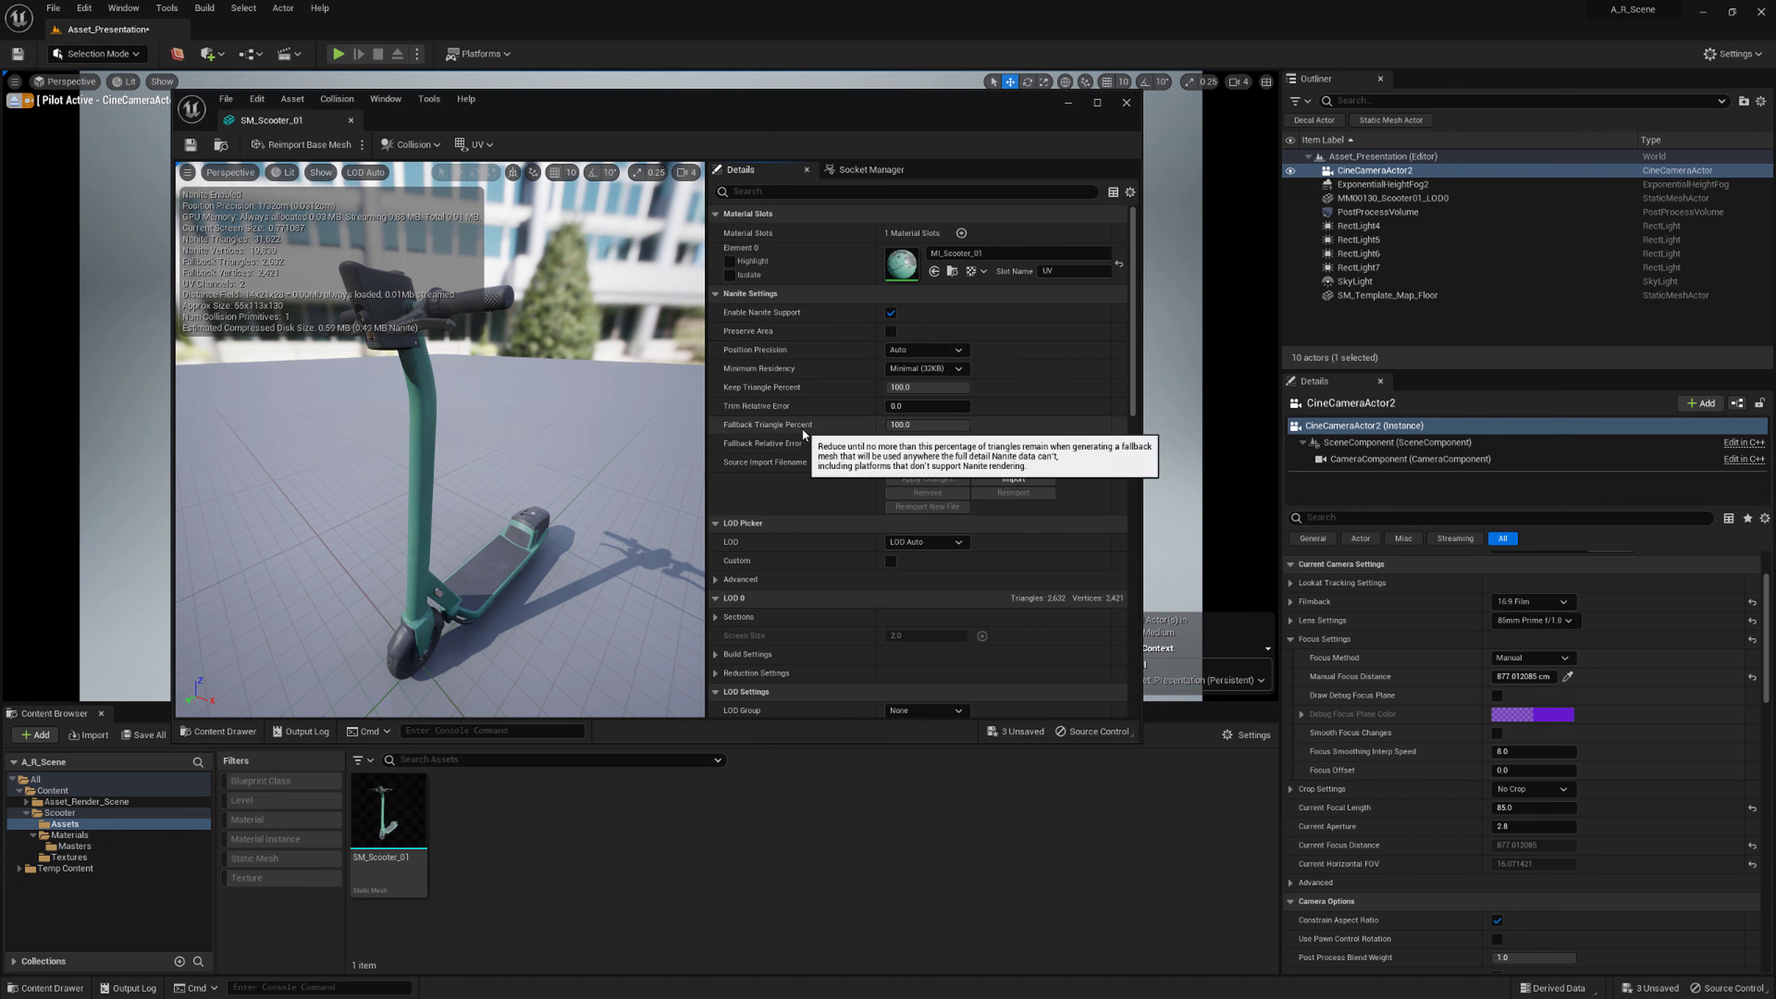
Uncheck Enable Nanite Support on SM_Scooter_01, apply changes, and move down to LOD Settings
scroll(814, 341, down, 1)
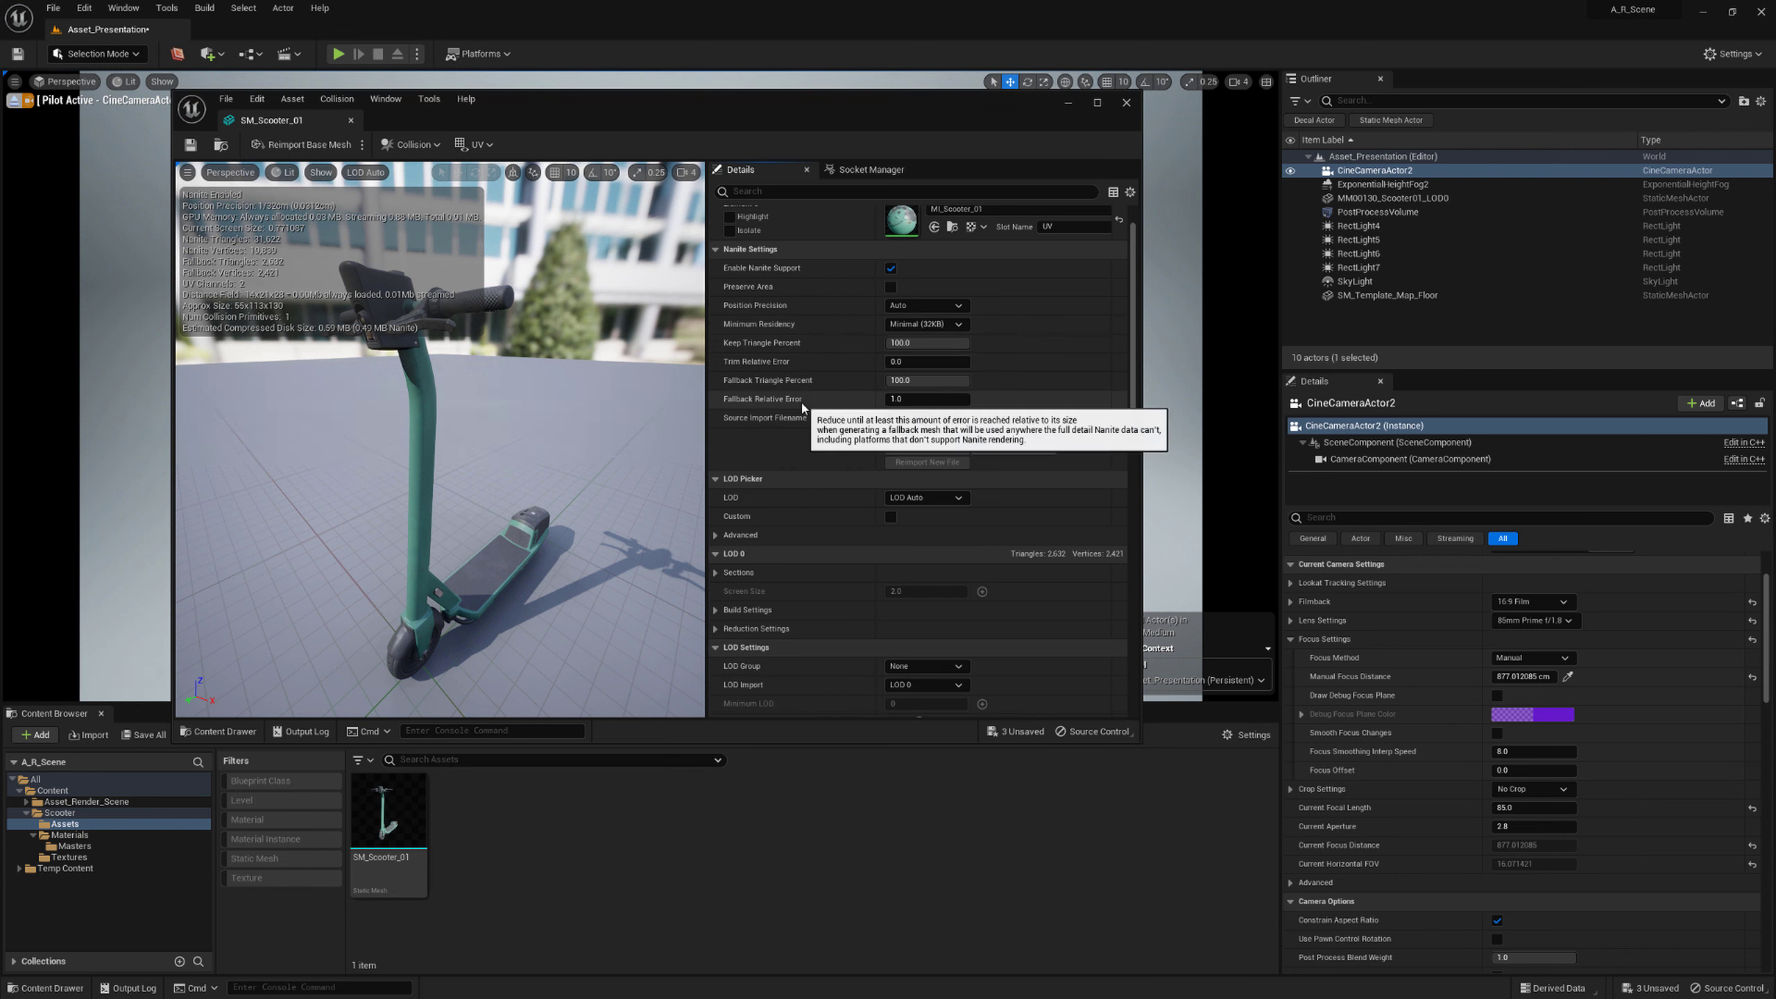
scroll(821, 414, down, 1)
scroll(770, 322, up, 3)
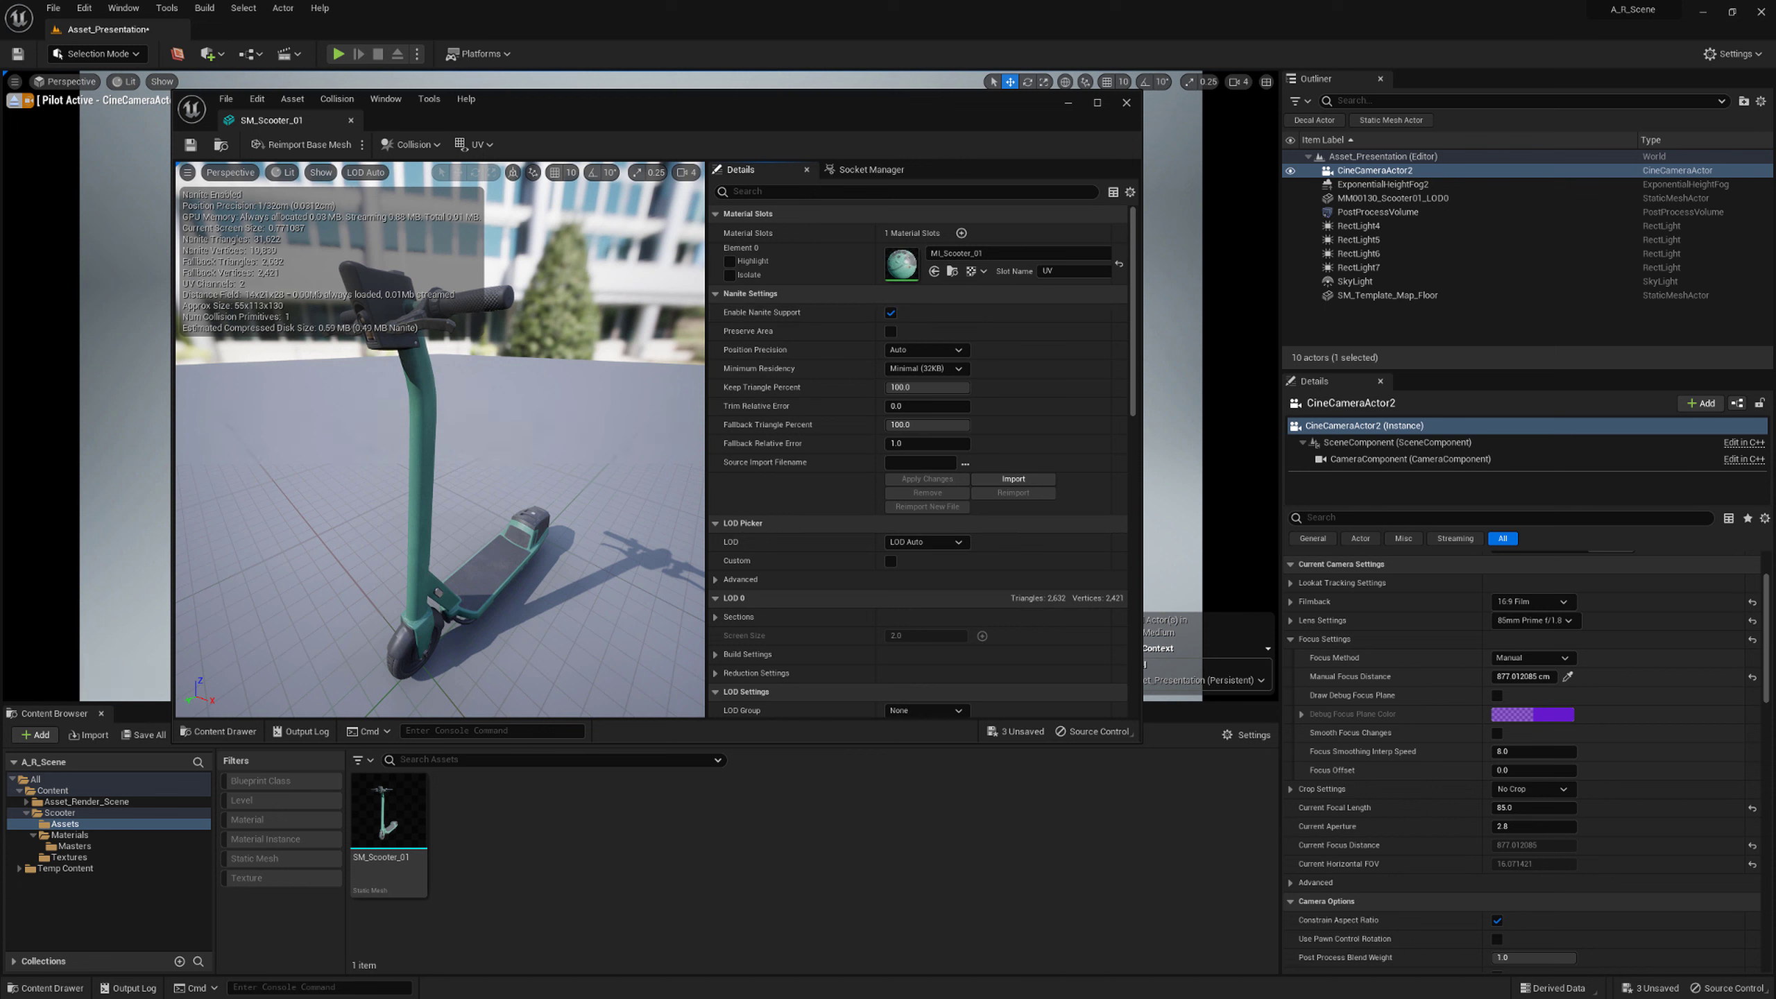
right_drag(545, 419, 503, 422)
key(s)
key(w)
click(891, 314)
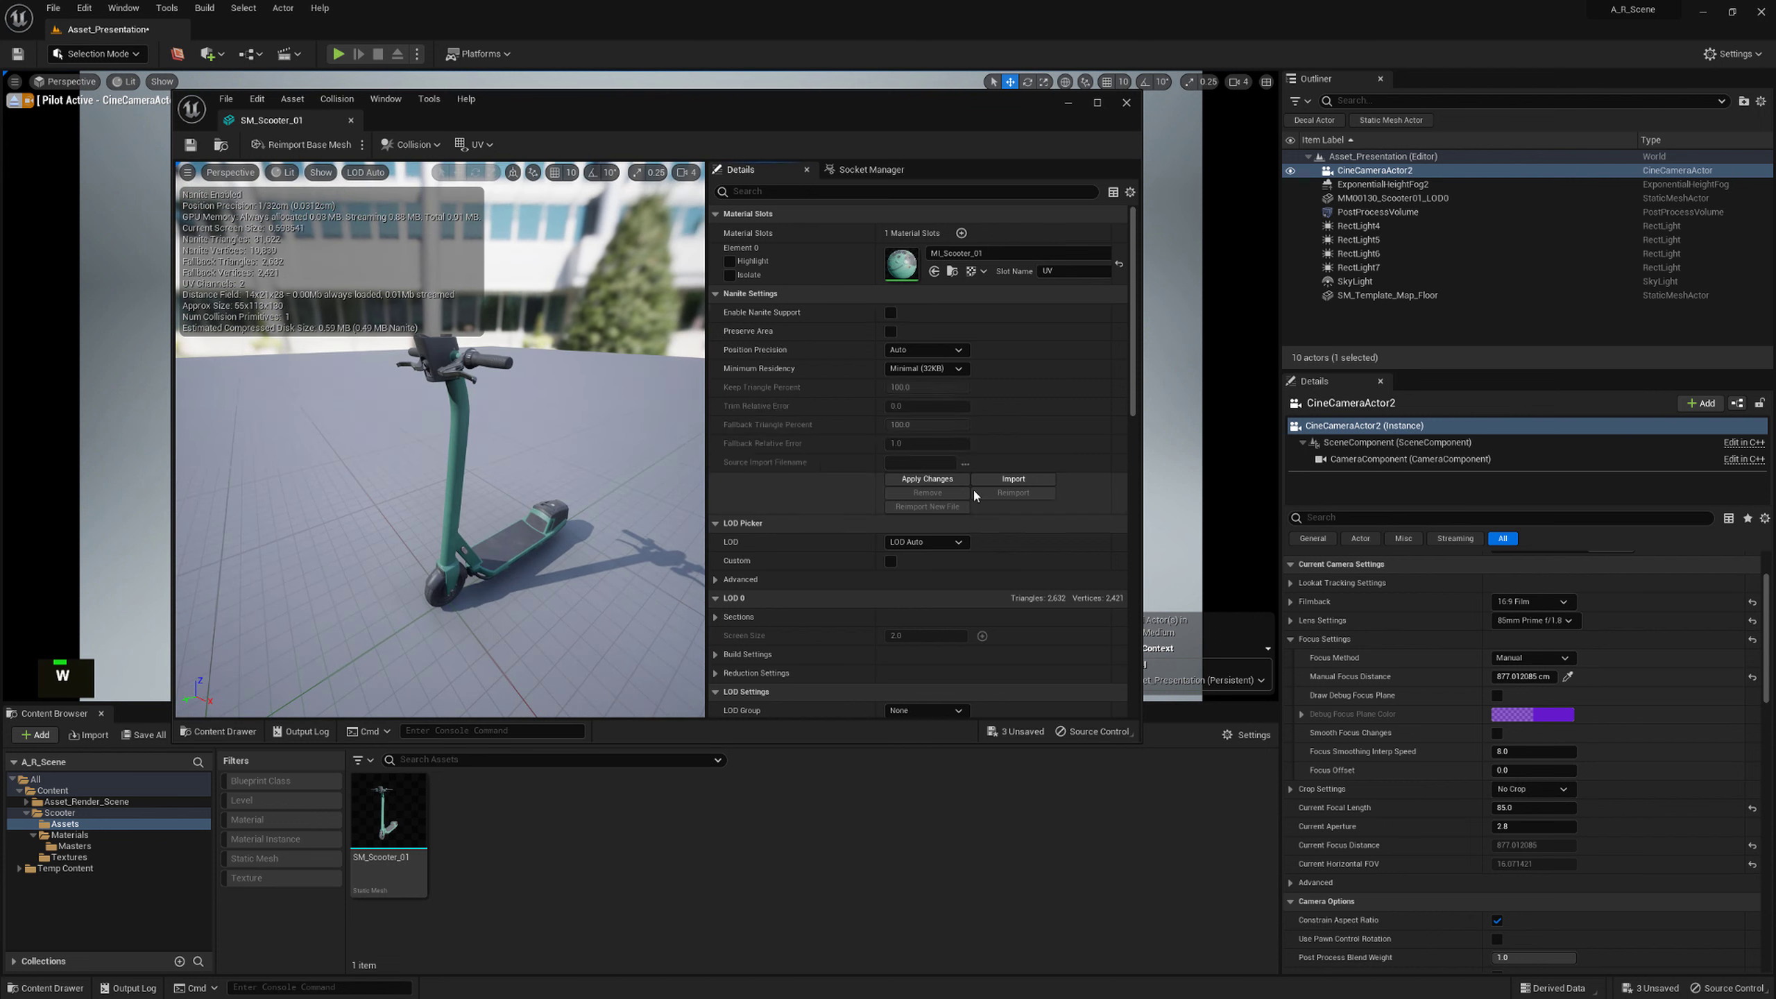
click(927, 479)
scroll(828, 419, down, 5)
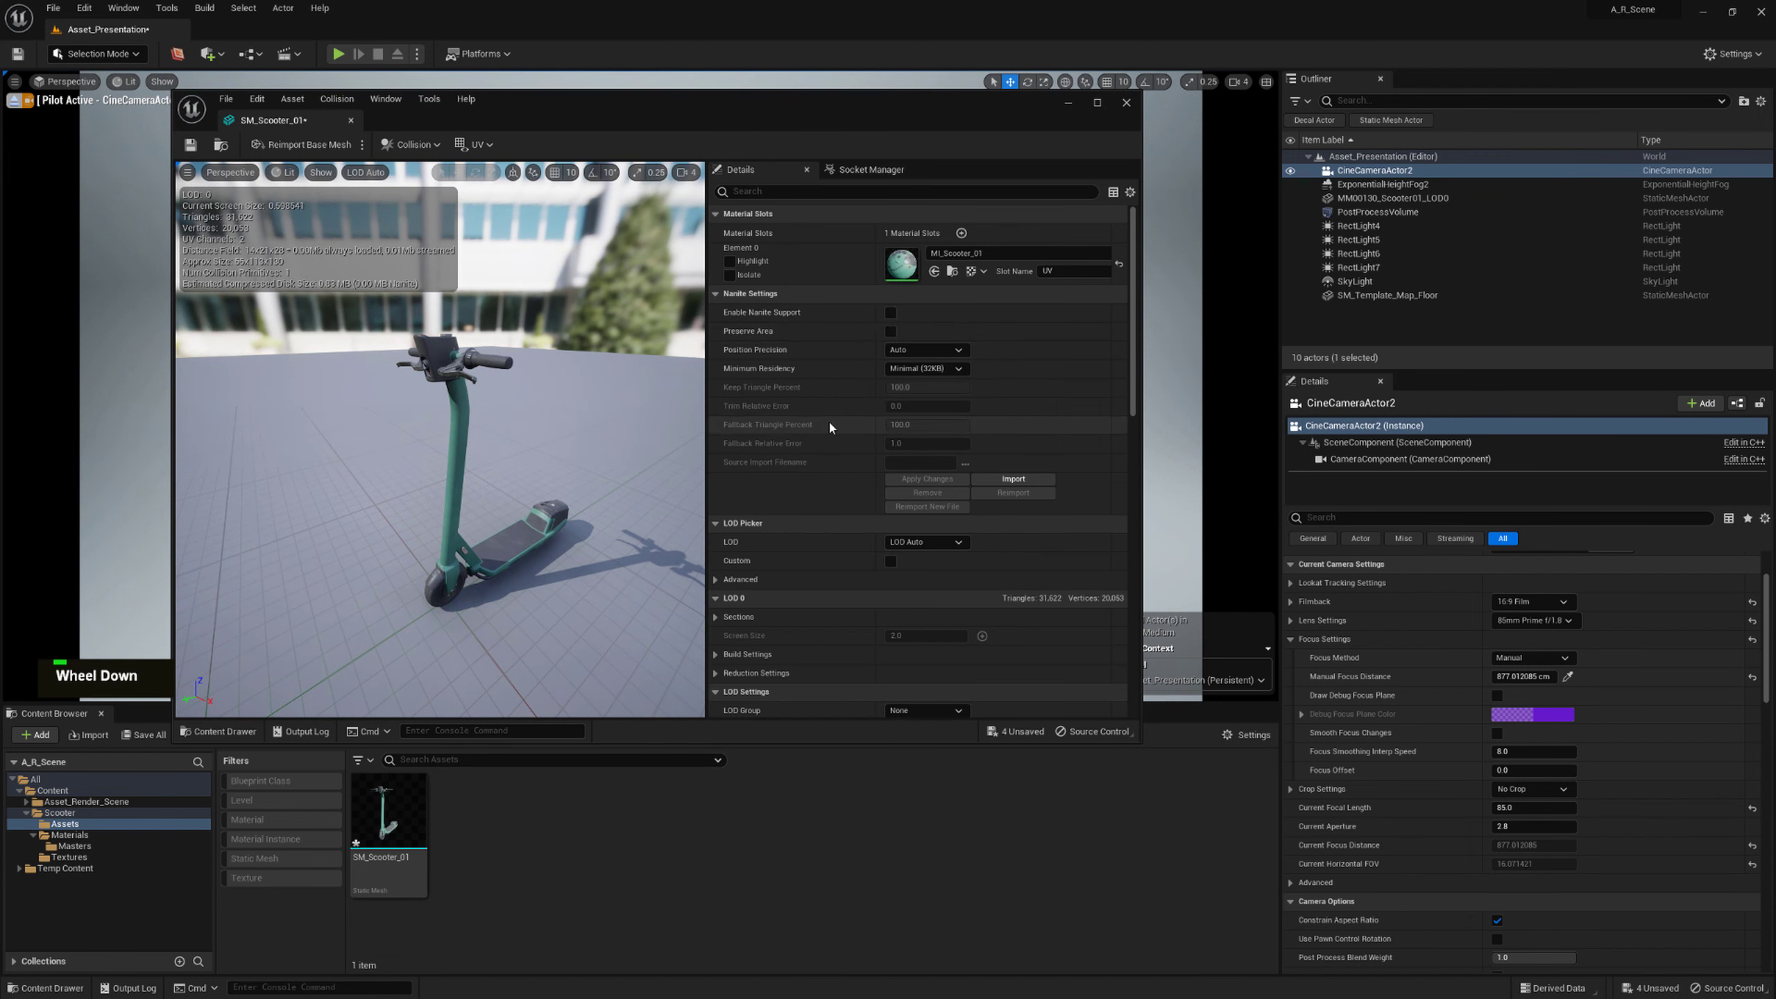
scroll(732, 387, down, 1)
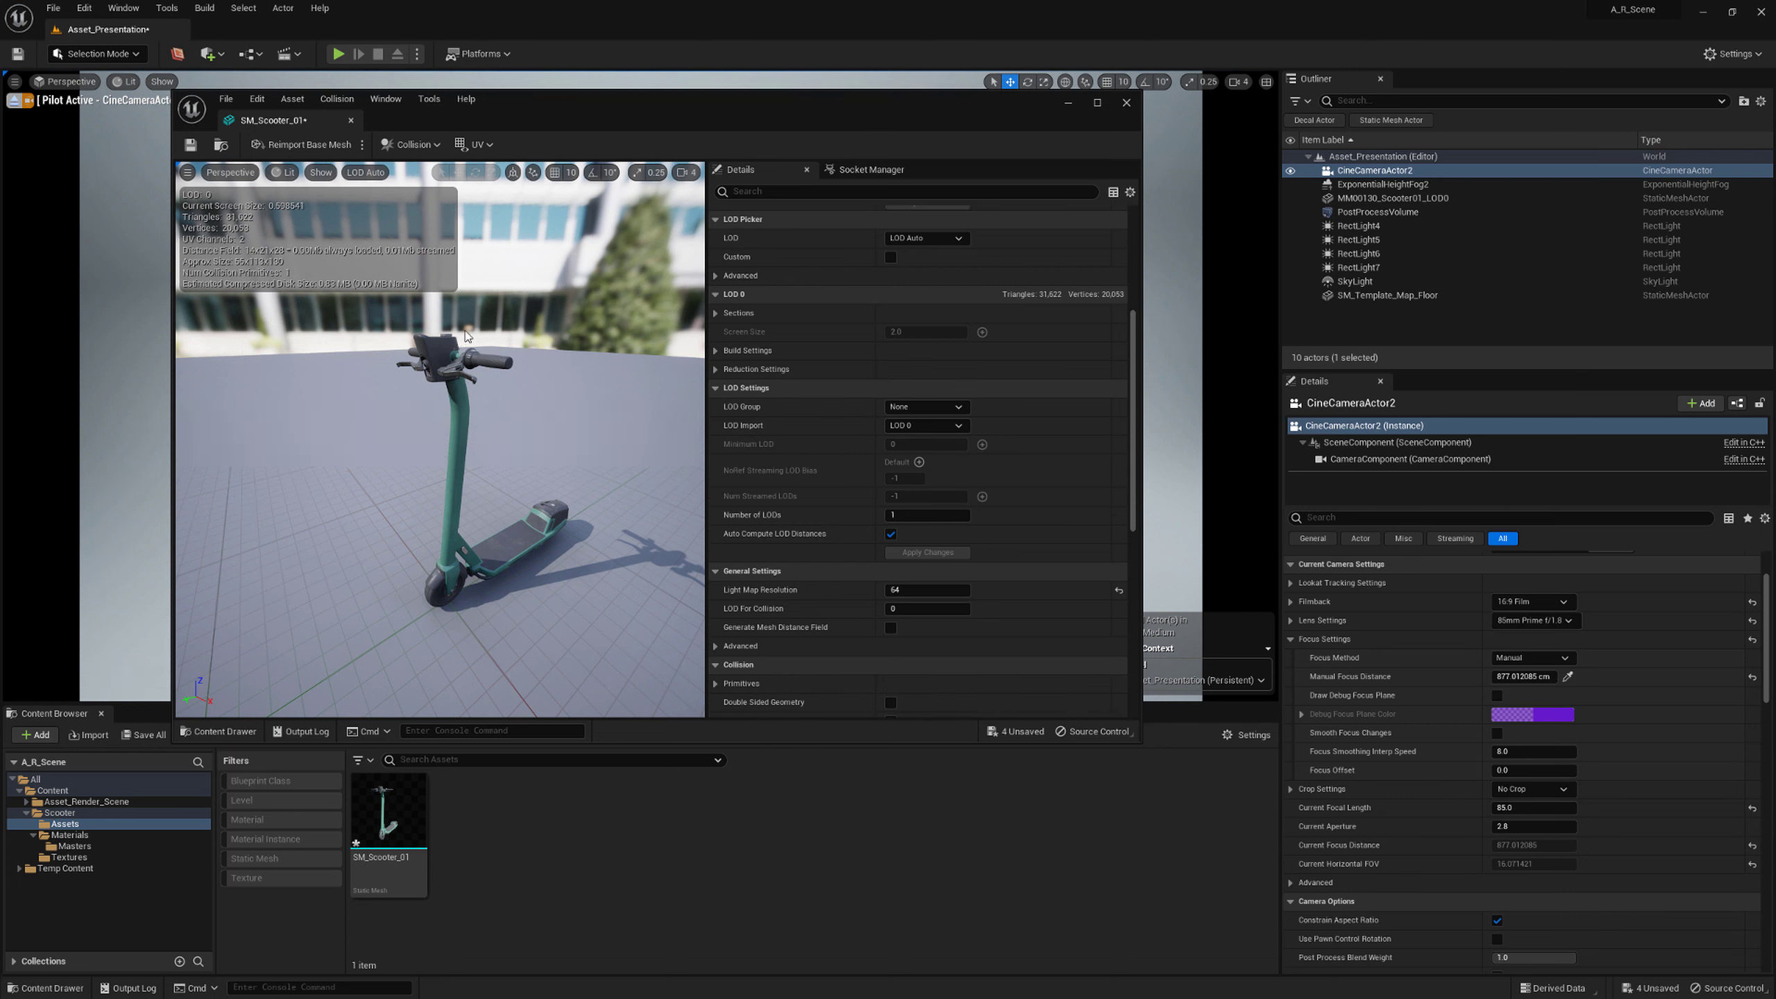
Apply the LargeProp LOD group to SM_Scooter_01, accept the overwrite, and enlarge the mesh editor
click(925, 407)
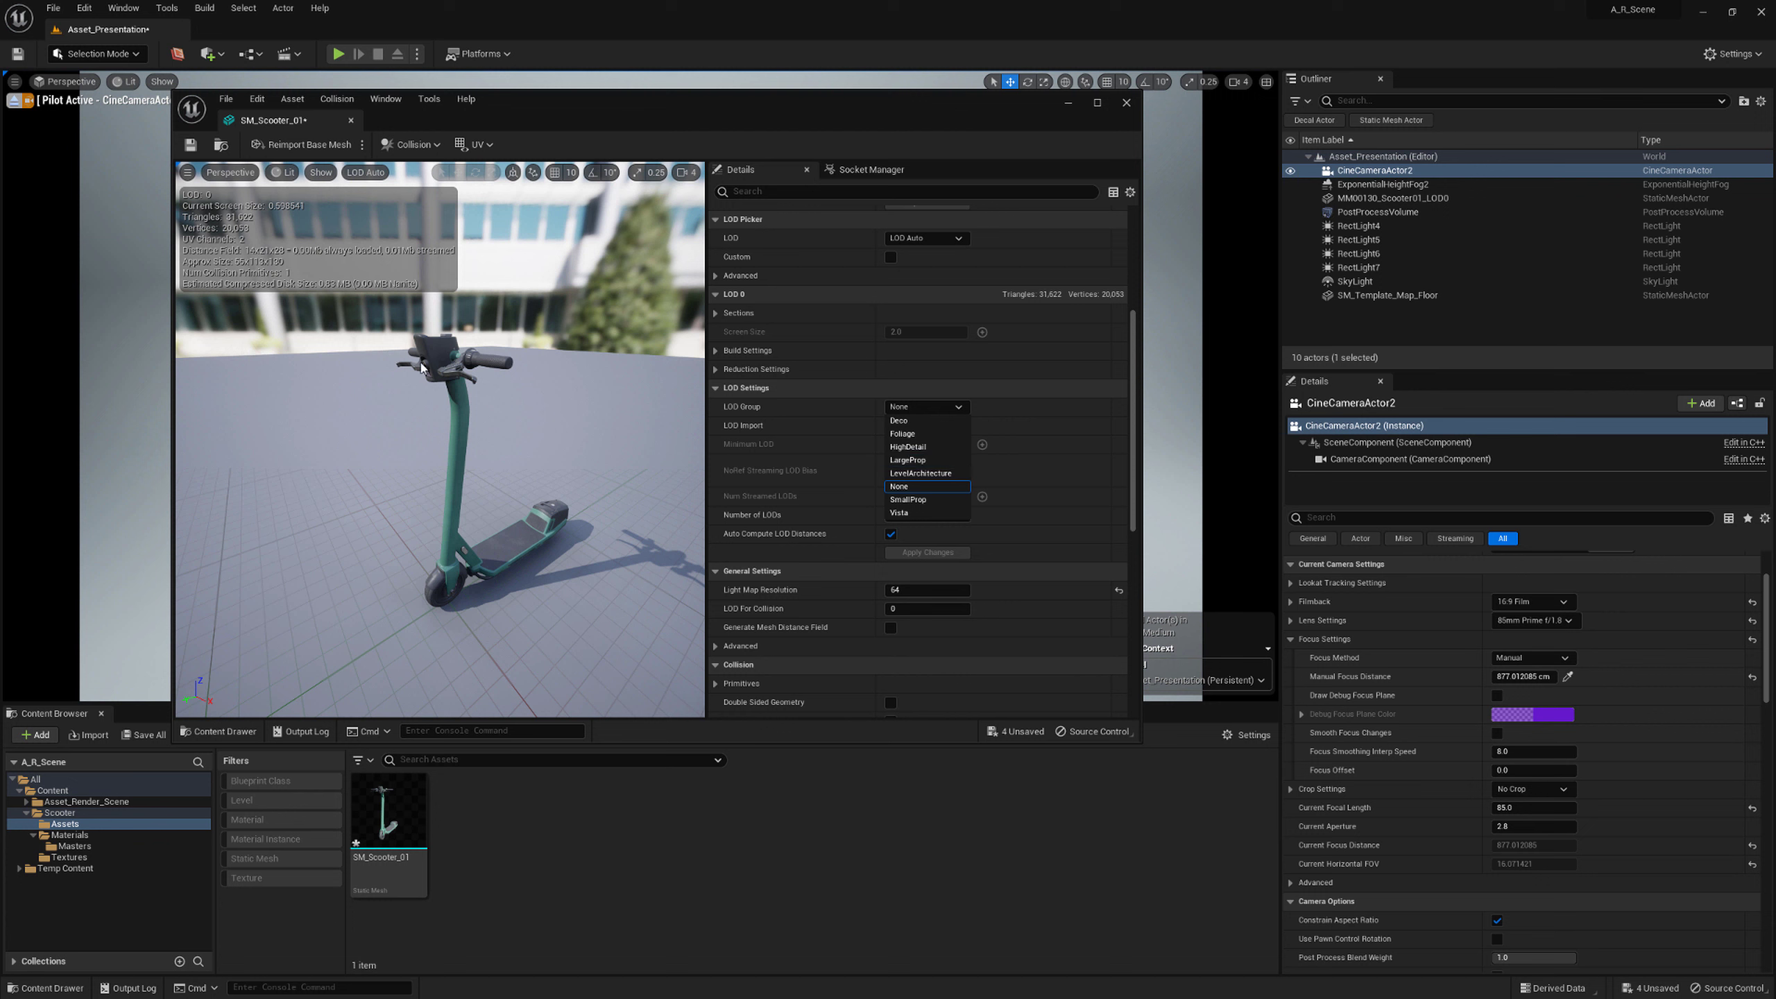
click(910, 461)
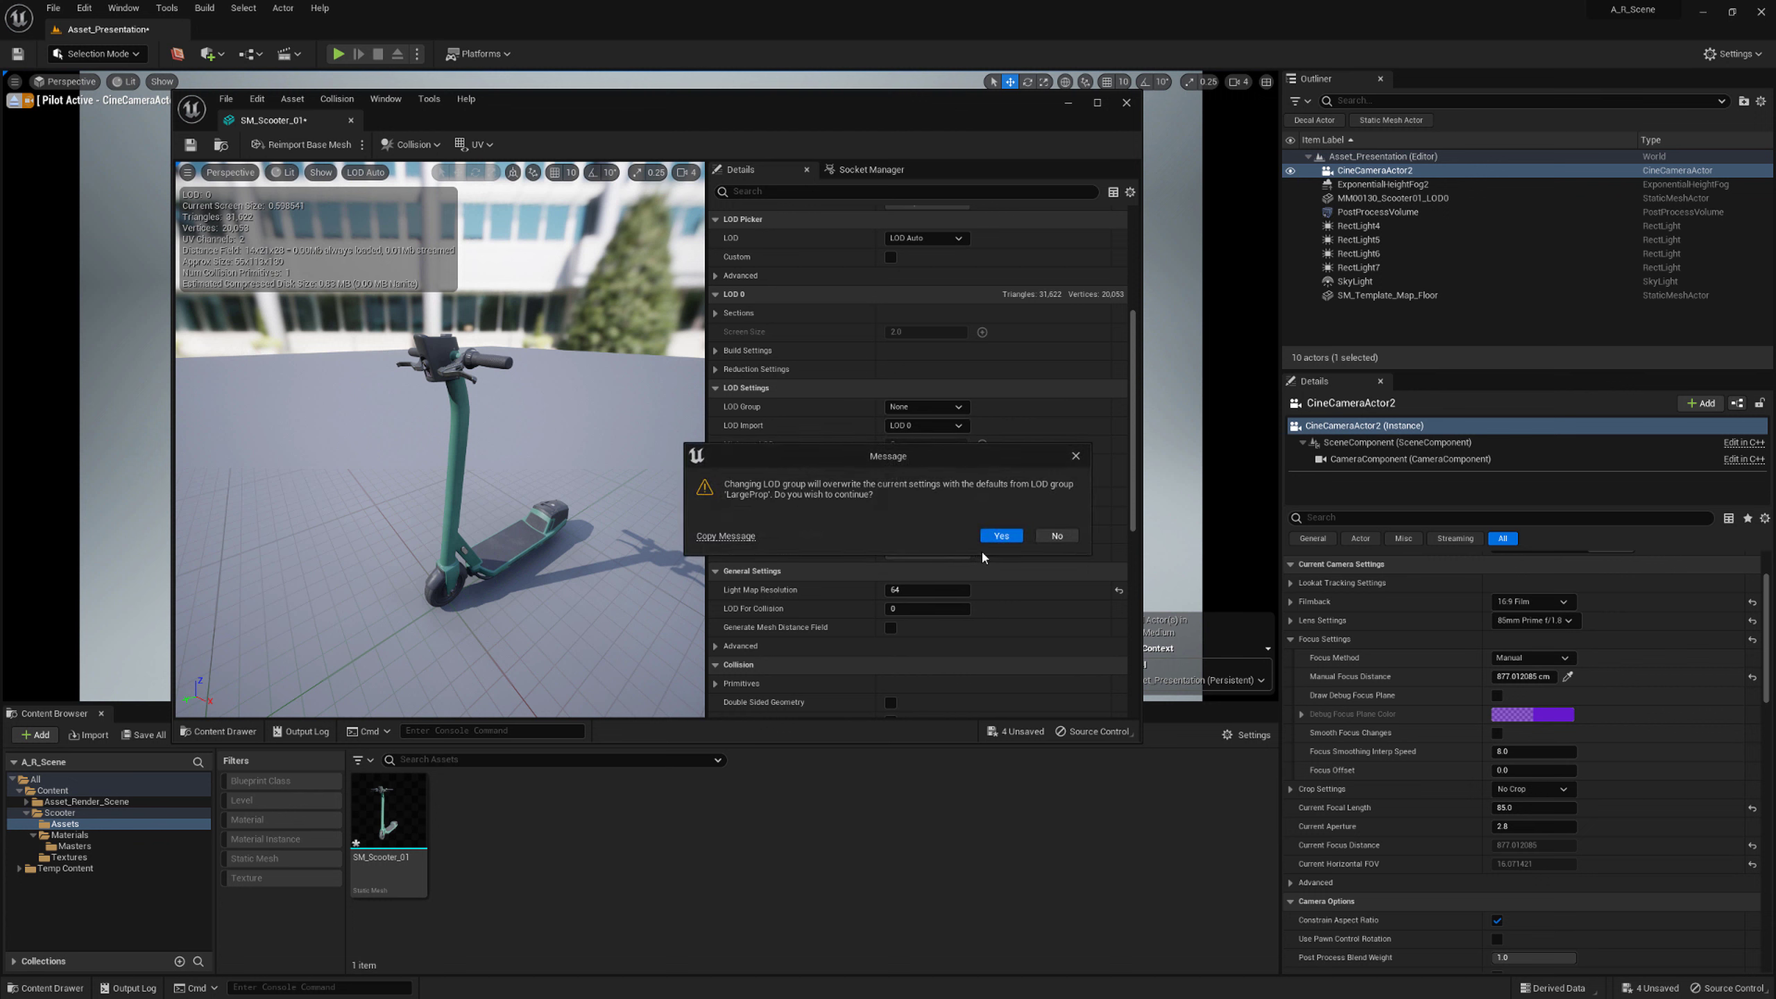
click(1002, 535)
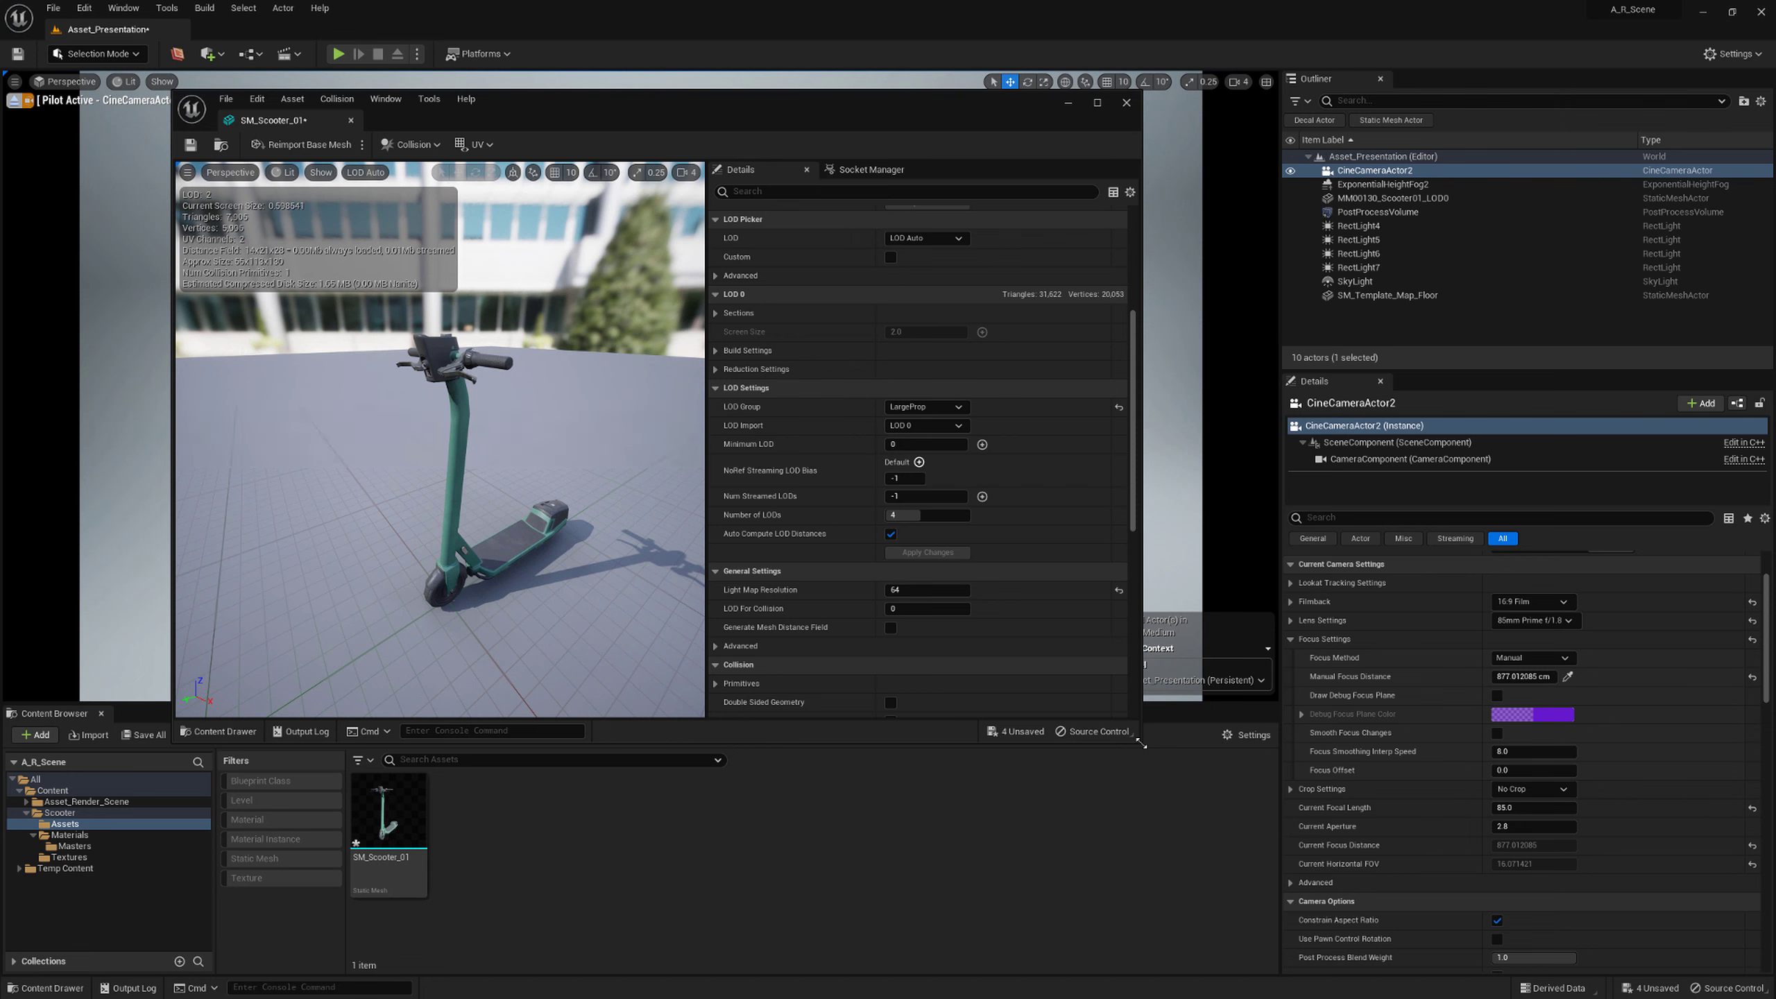
drag(1140, 744, 1631, 925)
Preview the scooter at LOD 0, LOD 1, LOD 2 and LOD 3 in turn
click(372, 177)
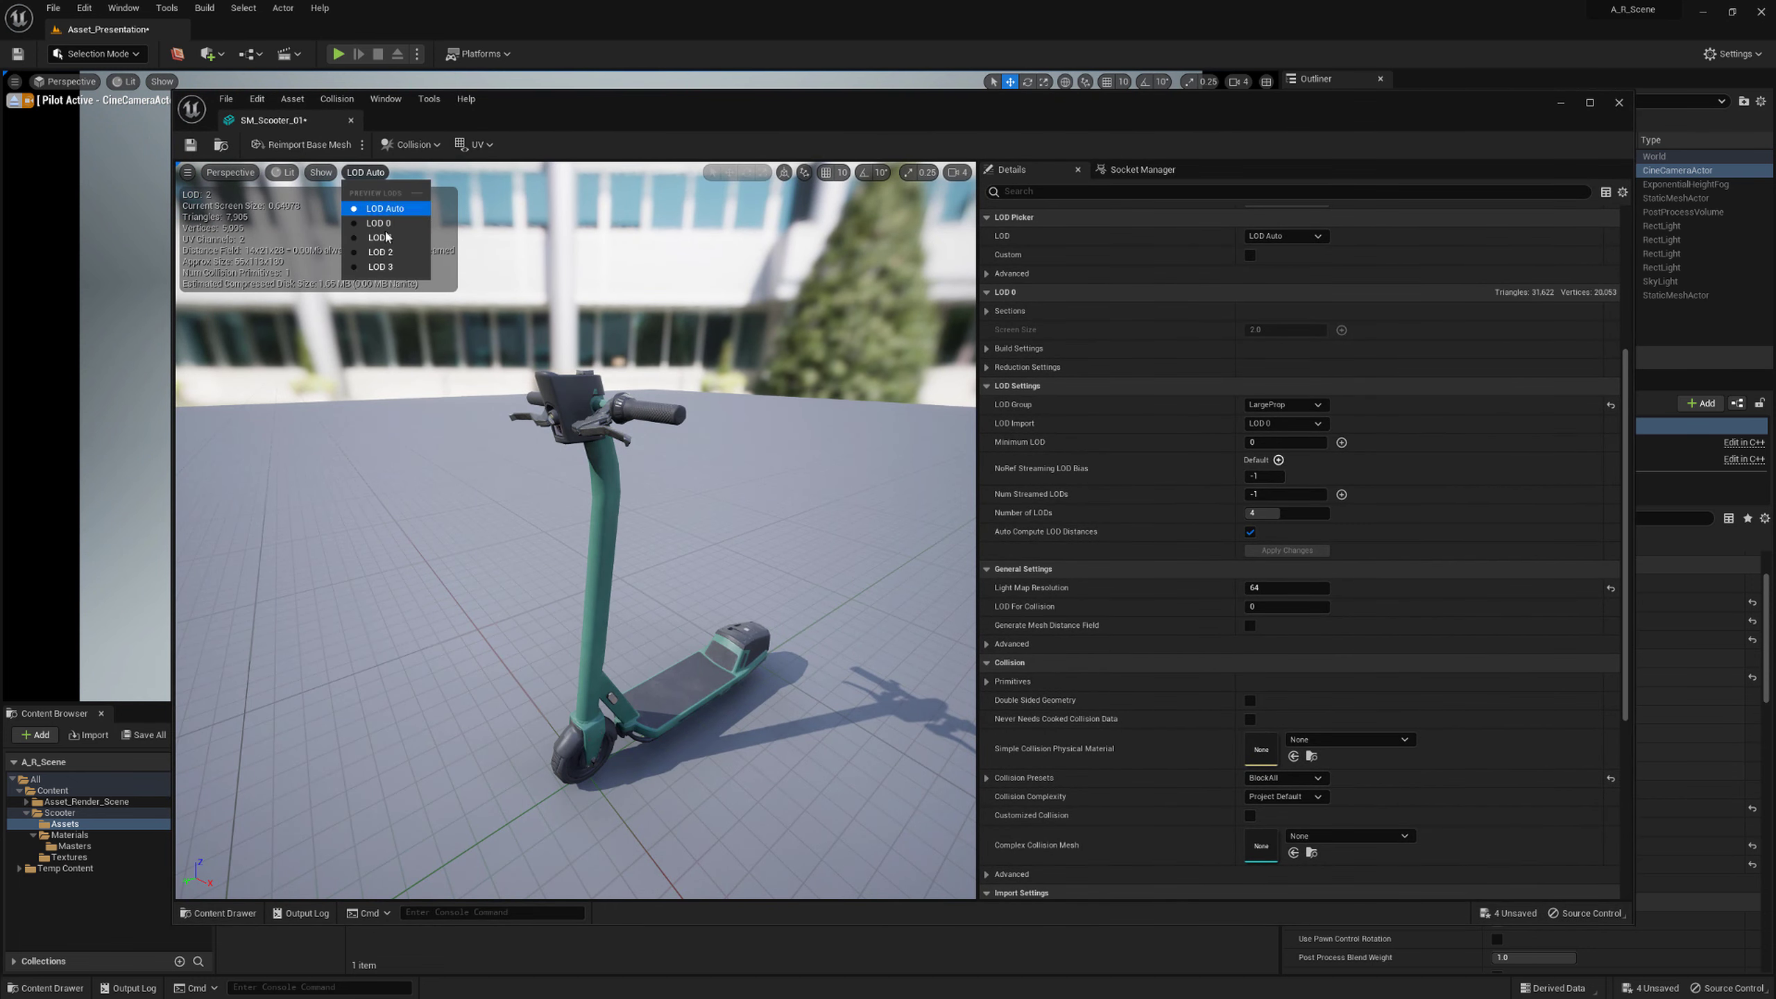
click(388, 222)
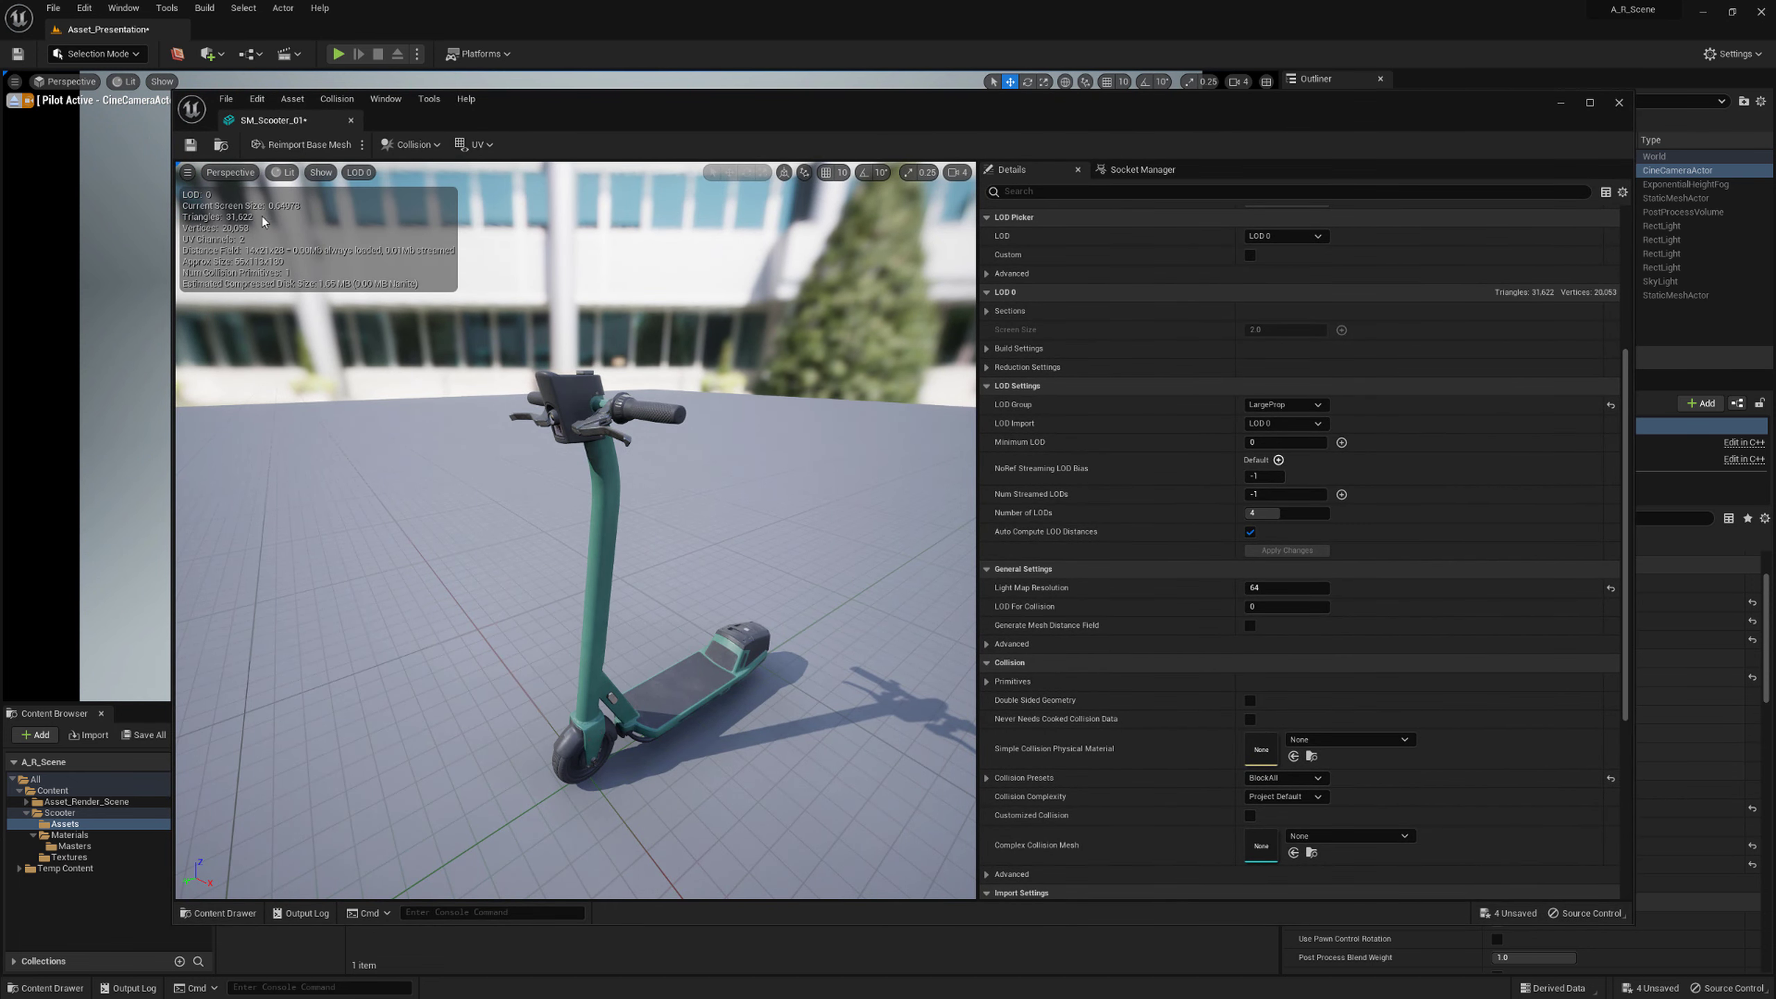
click(353, 172)
click(376, 239)
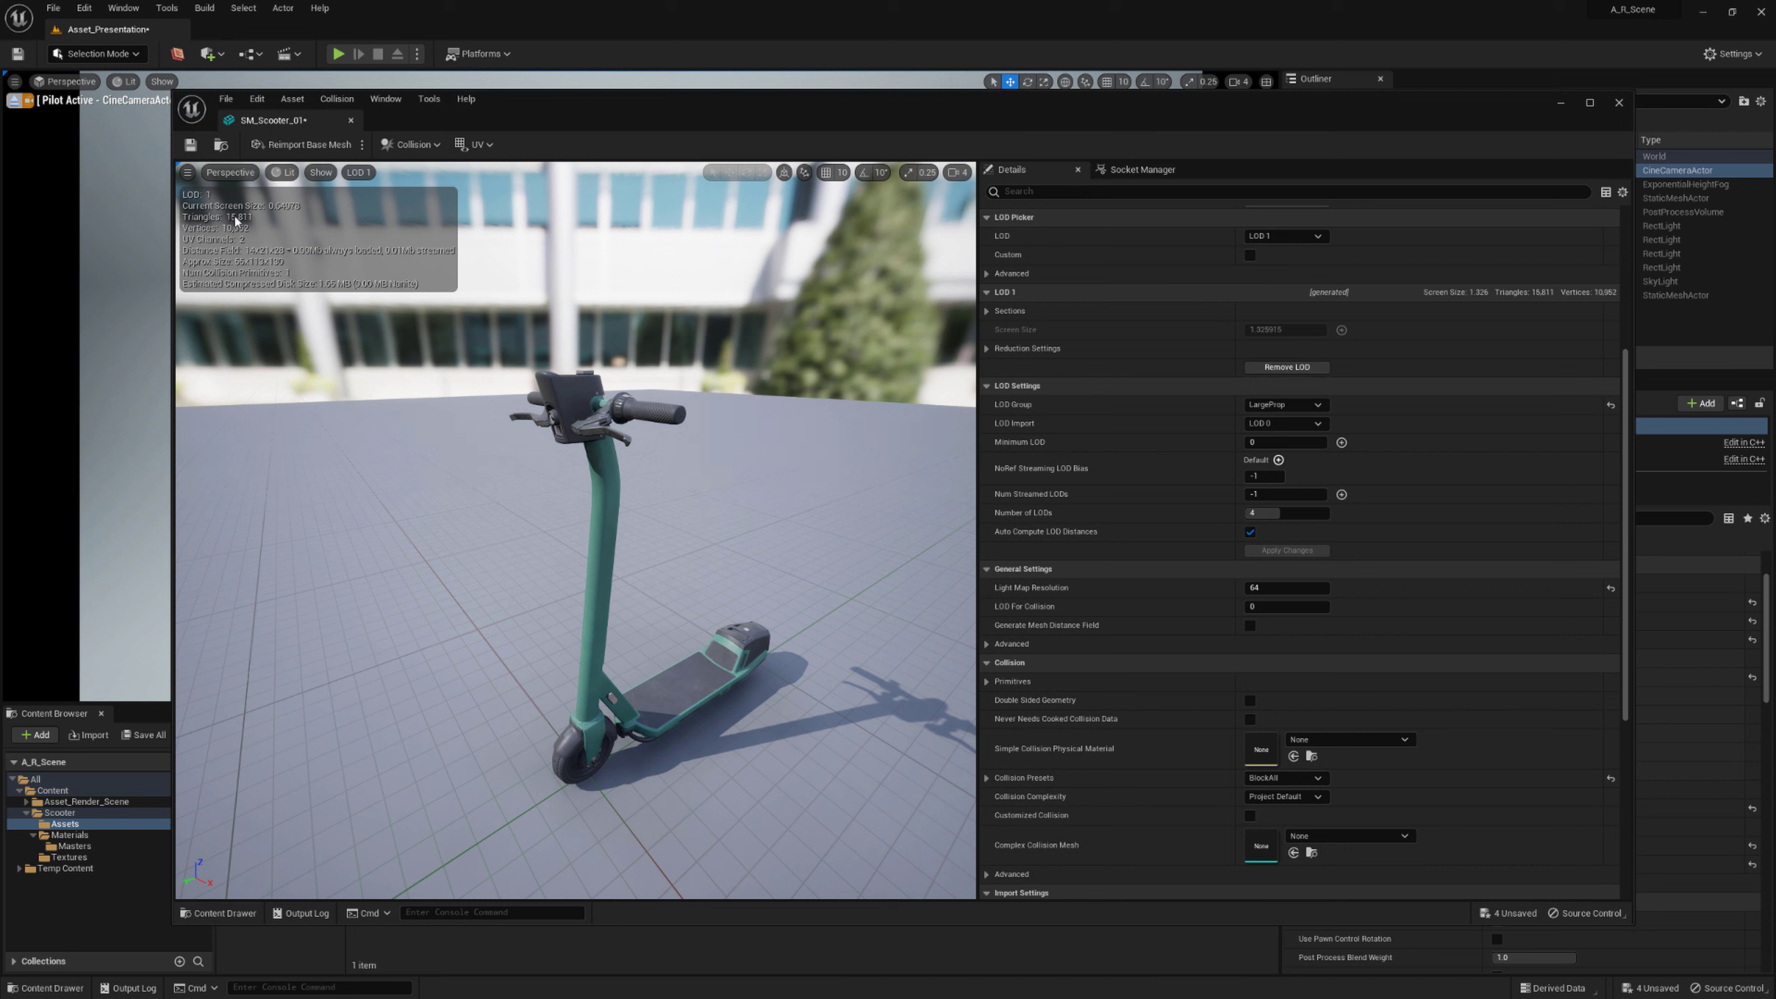
click(361, 177)
click(377, 256)
click(358, 173)
click(377, 273)
Fly the camera around the handlebar and stem to inspect LOD 3 detail
mouse_move(721, 332)
right_down()
mouse_move(707, 335)
mouse_move(705, 294)
mouse_move(829, 370)
mouse_move(941, 363)
mouse_move(727, 336)
right_up()
scroll(706, 334, down, 2)
key(w)
key(a)
key(s)
key(w)
key(d)
key(q)
key(a)
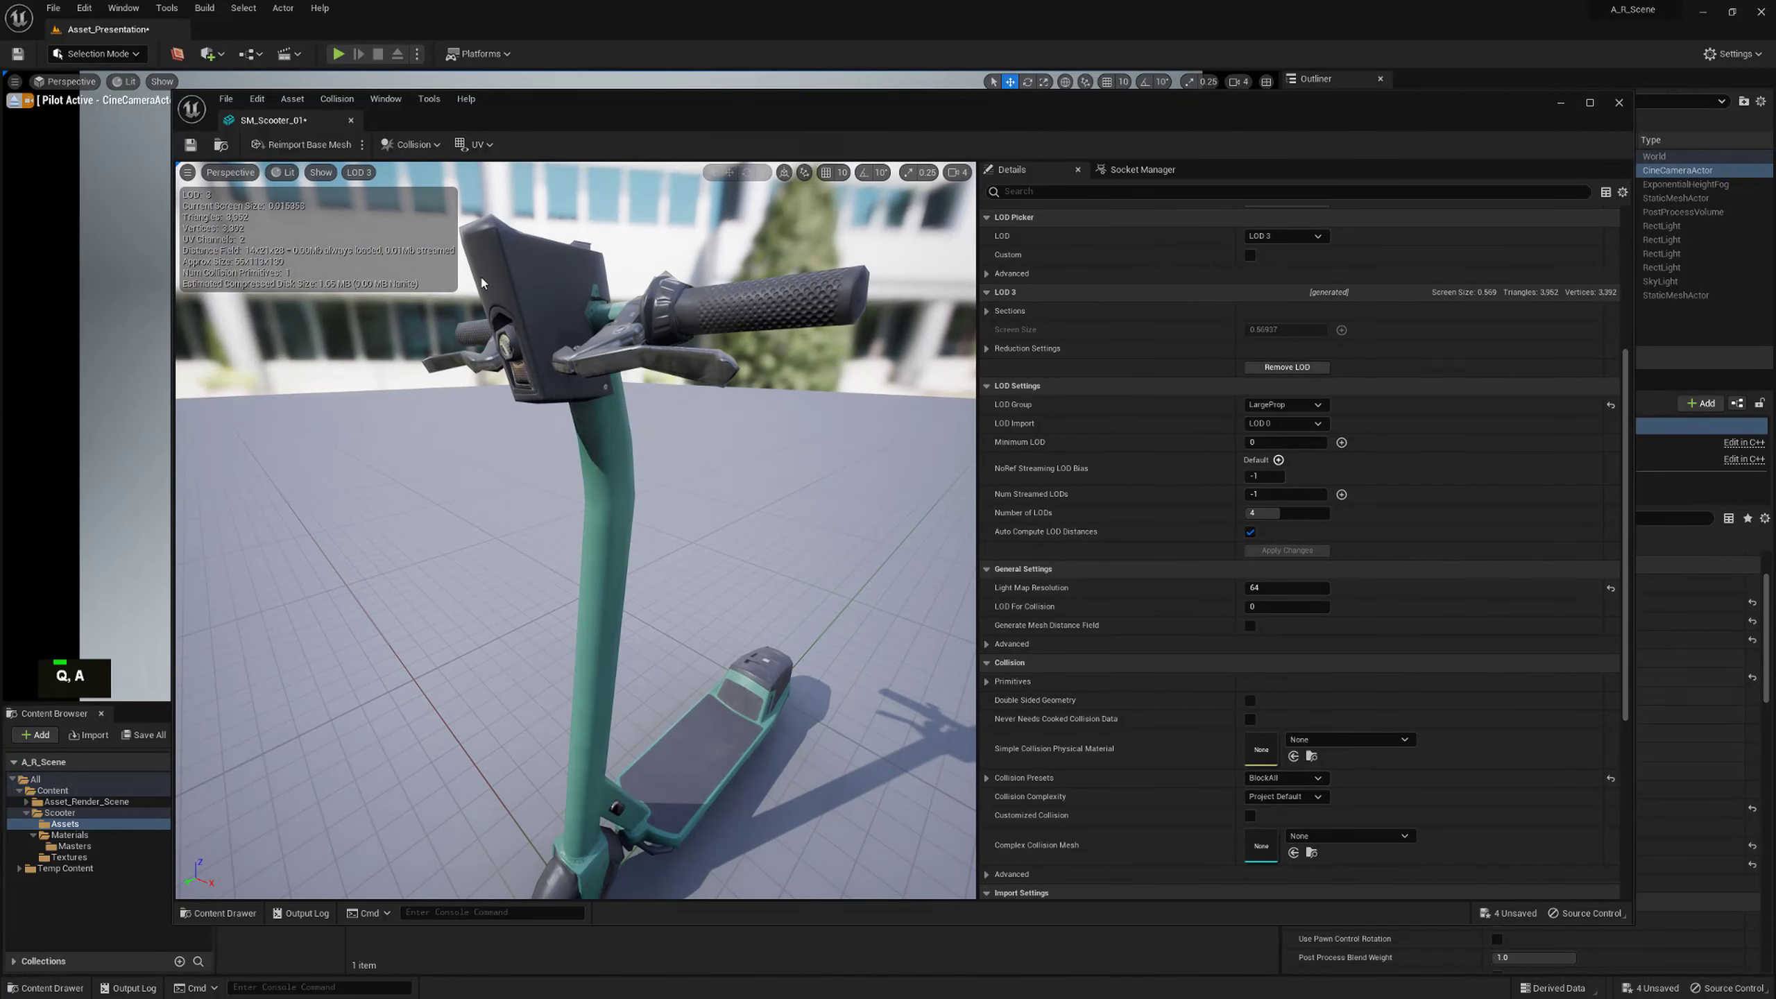
Return the preview to LOD Auto and bring up the viewport view modes
click(363, 175)
click(381, 189)
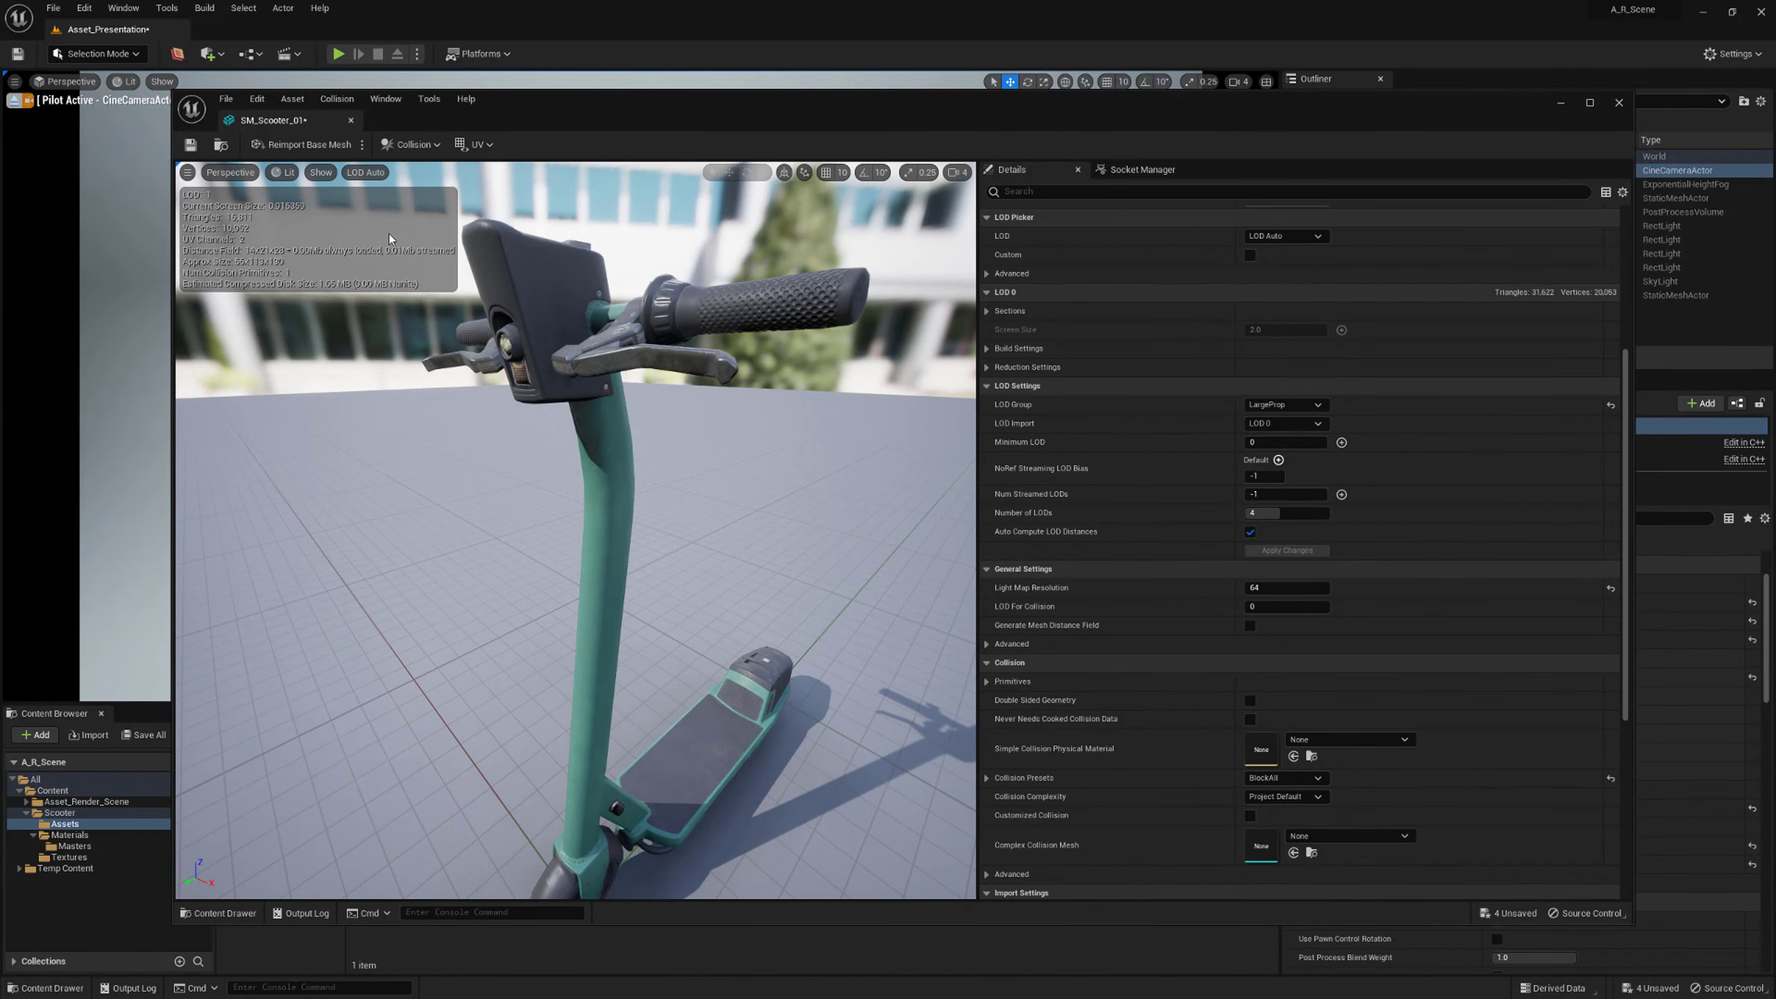
click(325, 173)
click(271, 173)
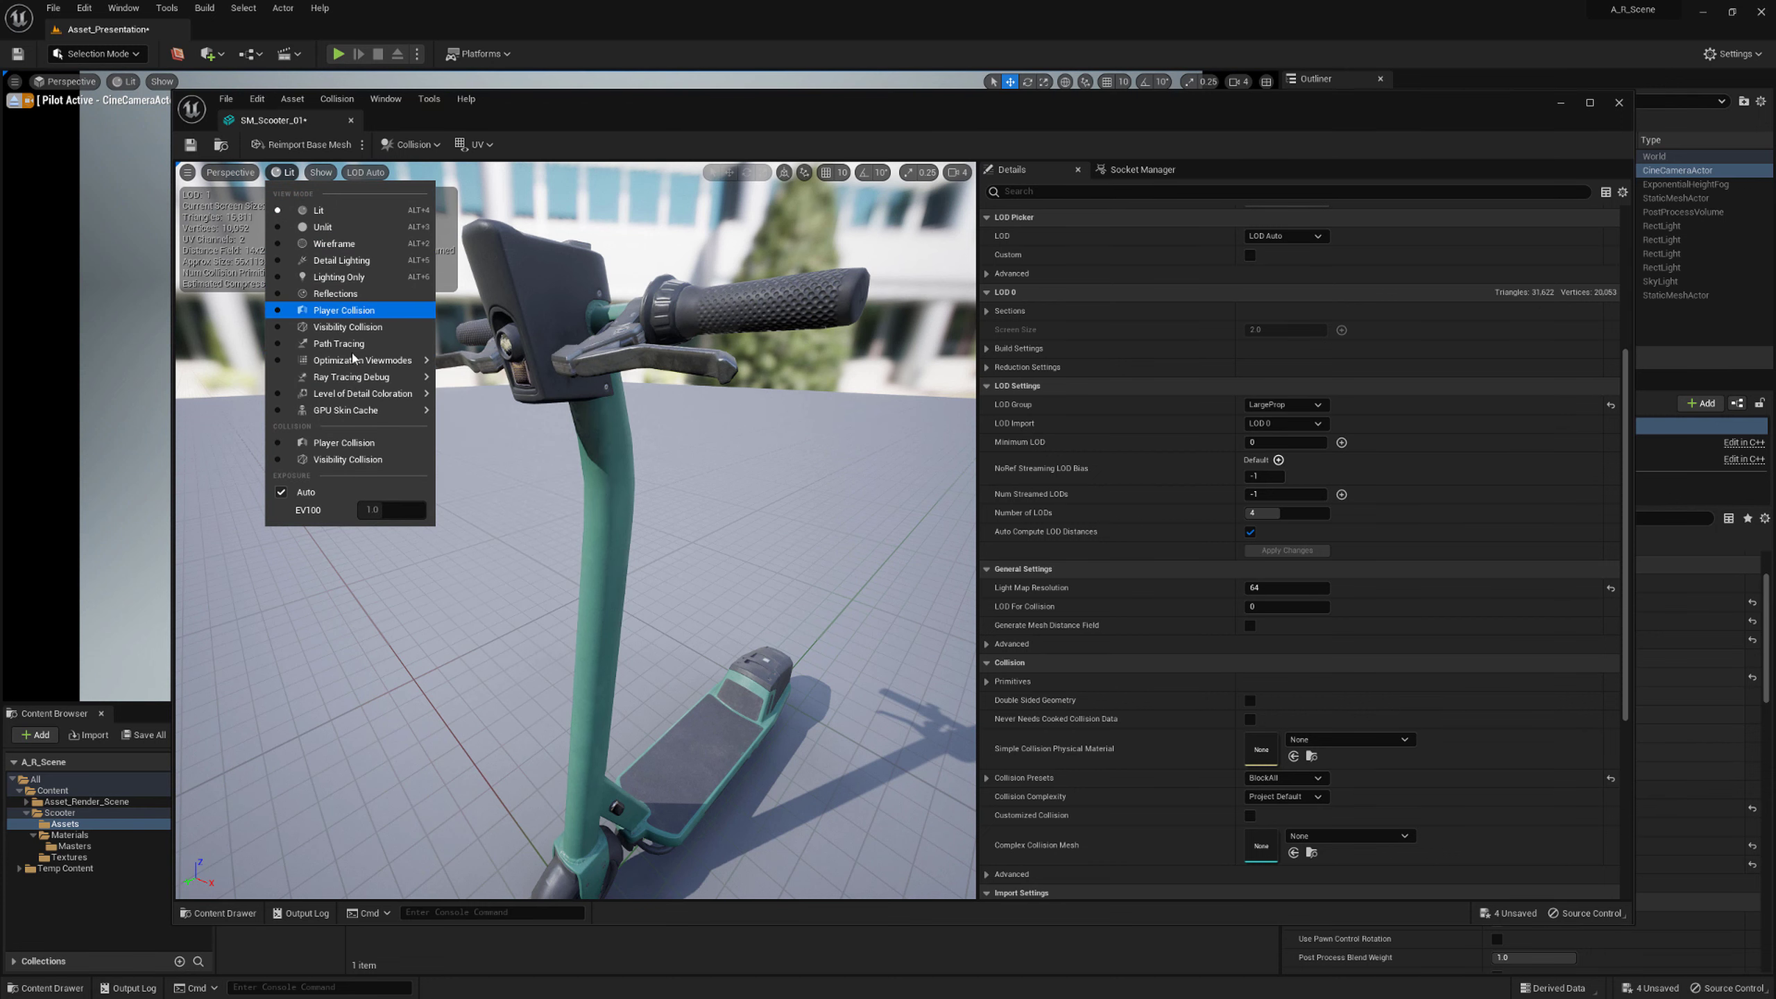
Switch to Mesh LOD Coloration and fly in and out to watch LOD colours change
mouse_move(358, 394)
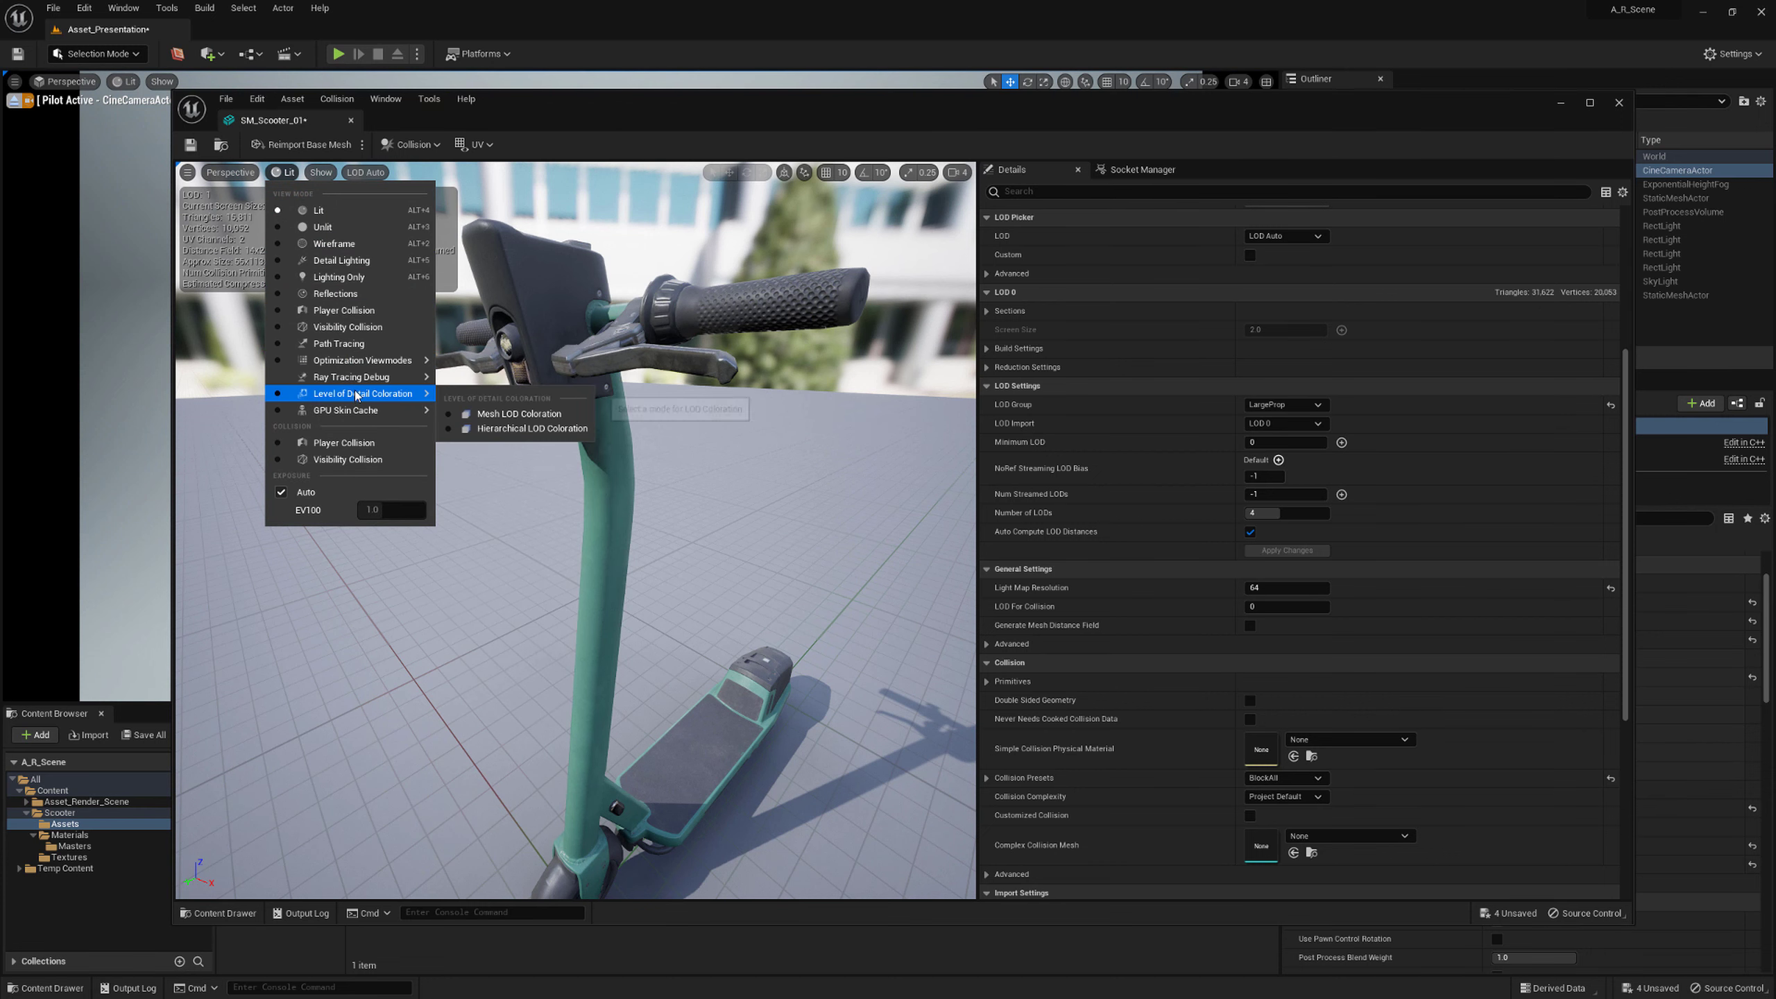
click(503, 414)
right_drag(504, 419, 616, 400)
key(s)
scroll(504, 420, up, 1)
key(w)
key(s)
key(w)
Move close for LOD 1 and back for LOD 3, then pin the preview to LOD 0
key(w)
key(s)
right_drag(607, 578, 607, 578)
key(w)
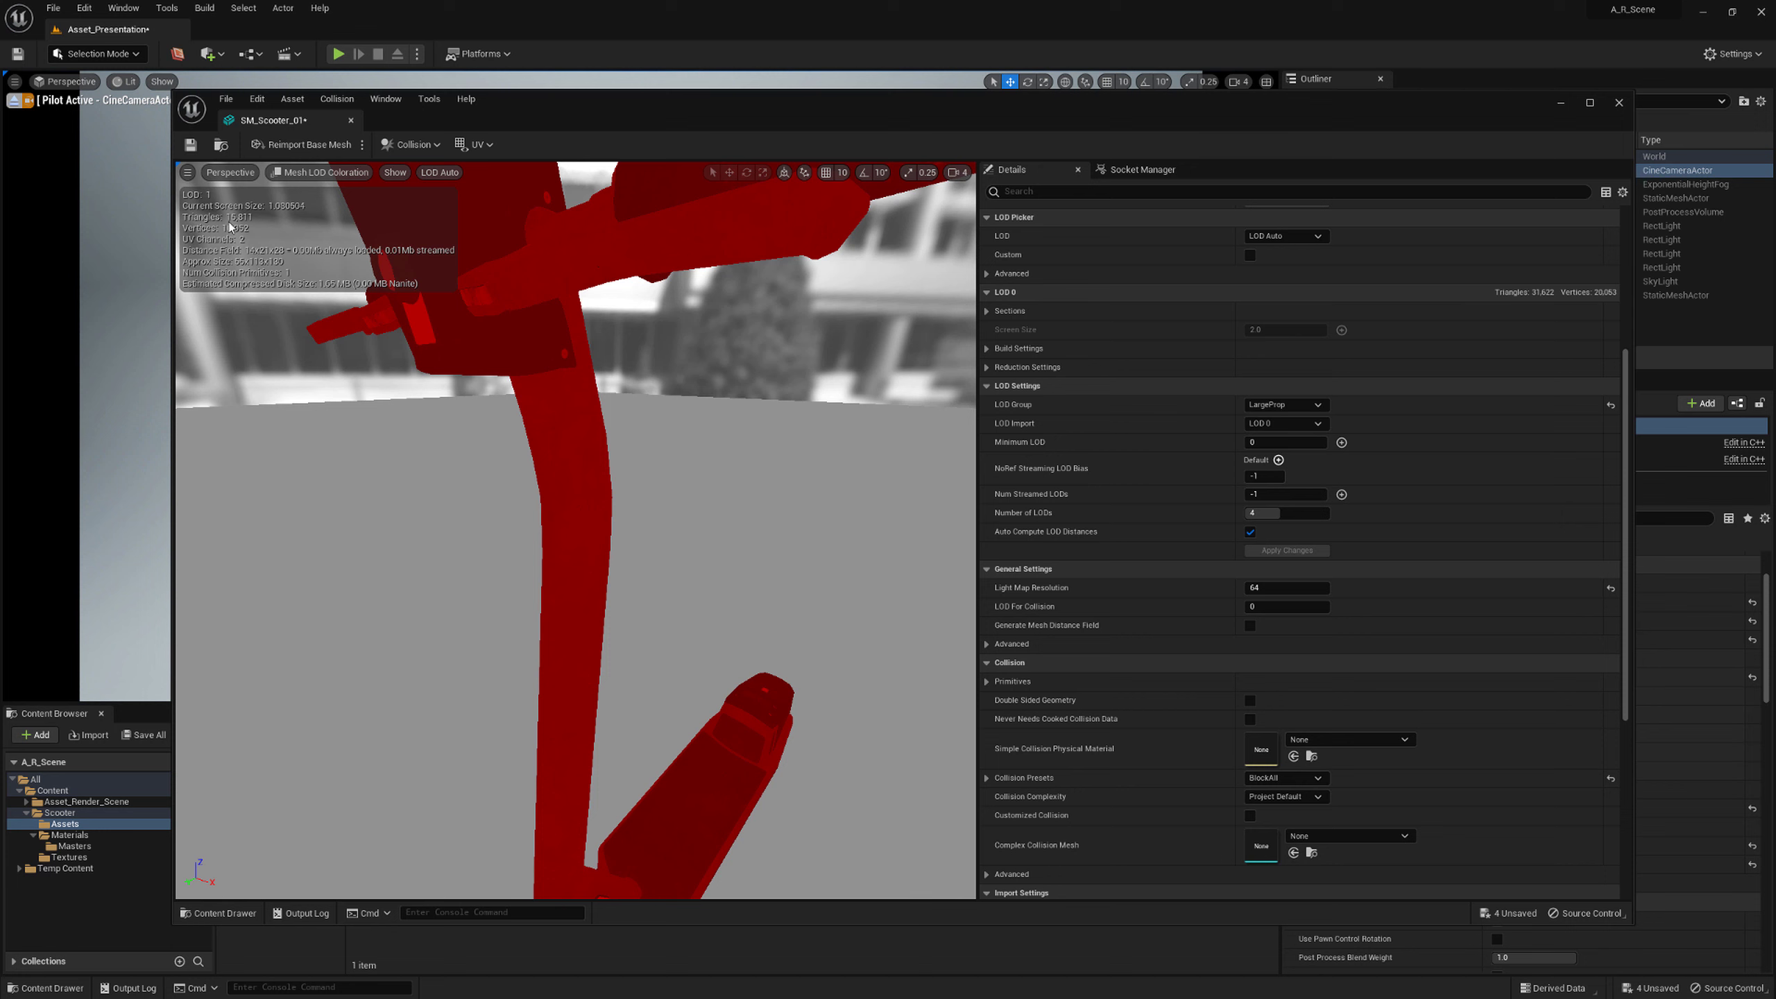
right_drag(231, 227, 231, 227)
key(s)
key(w)
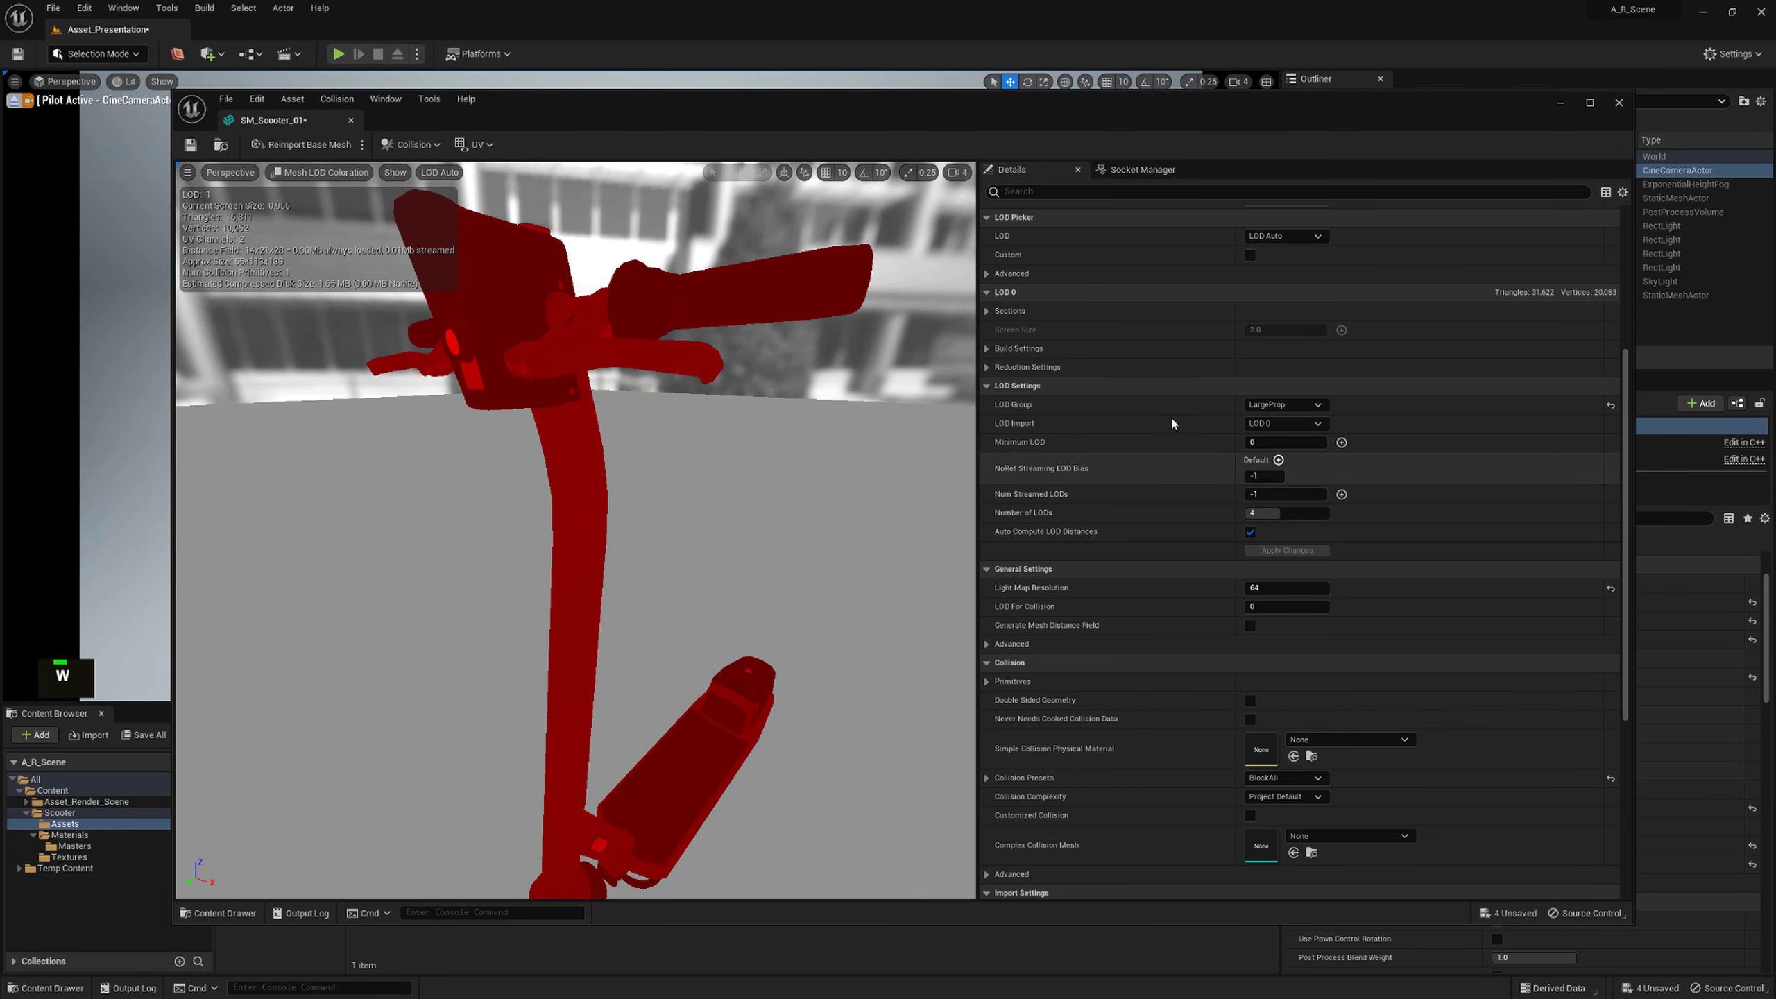
click(441, 173)
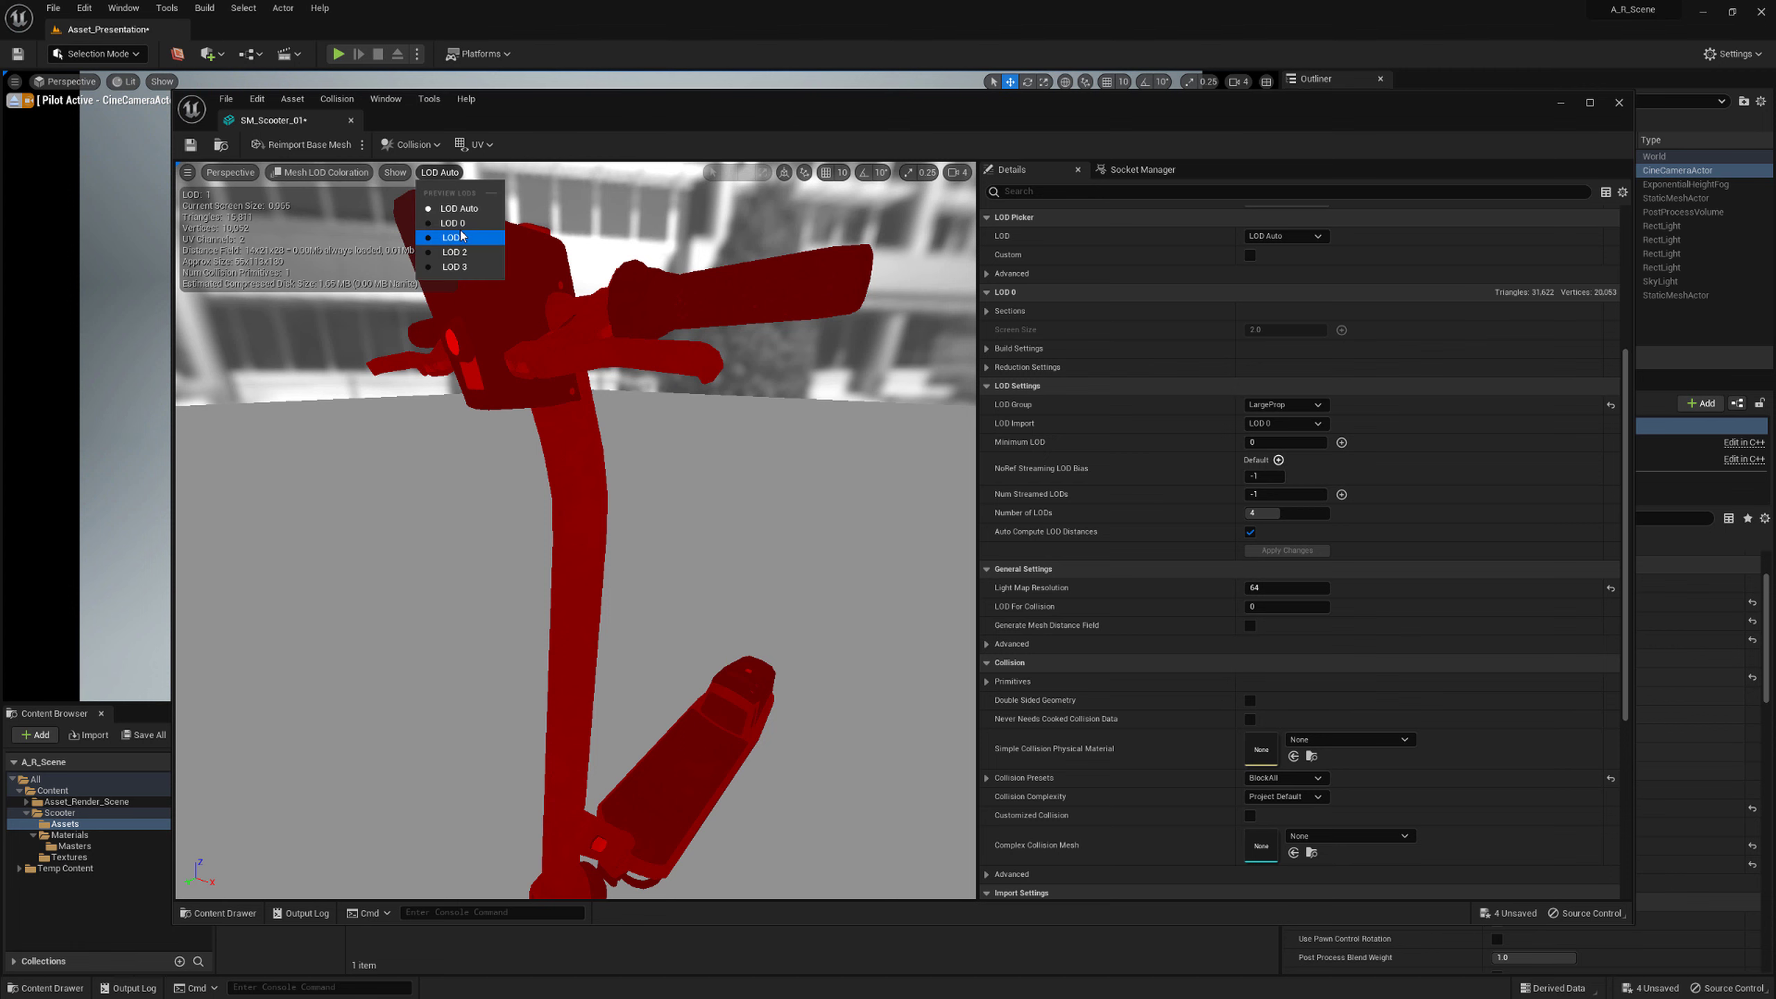
click(456, 223)
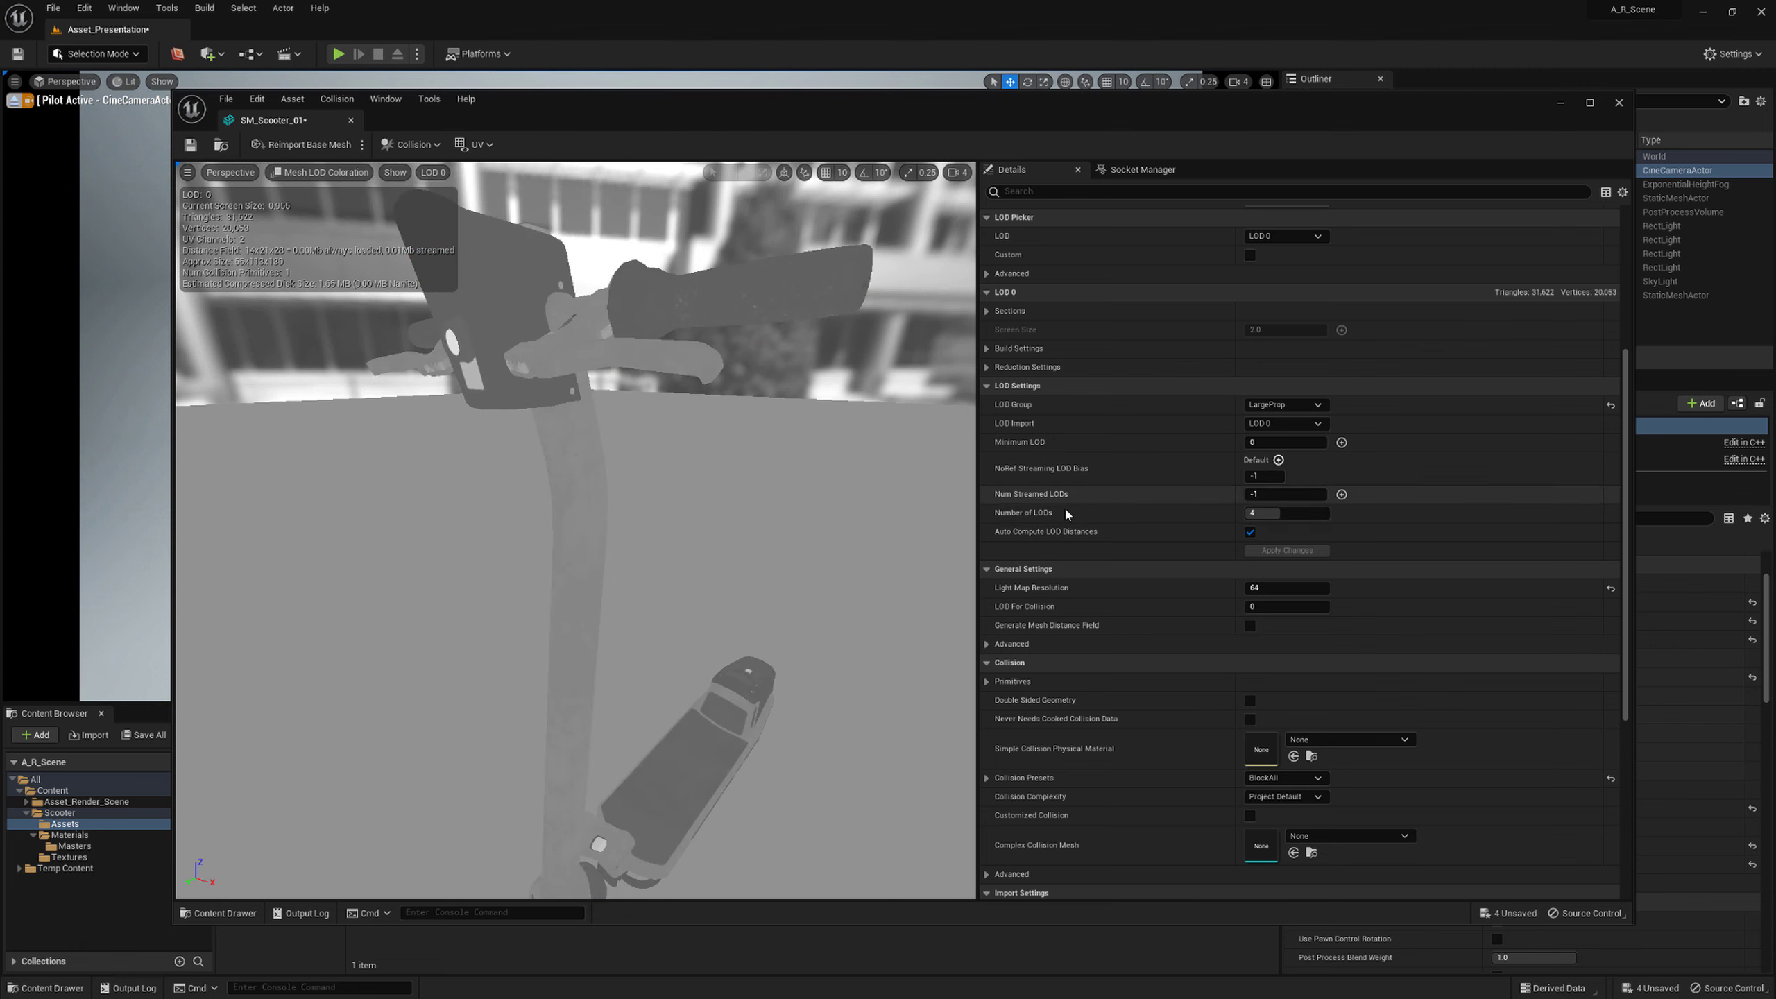
Review LOD 0 Reduction and Build Settings, then uncheck Auto Compute LOD Distances
scroll(1035, 447, up, 2)
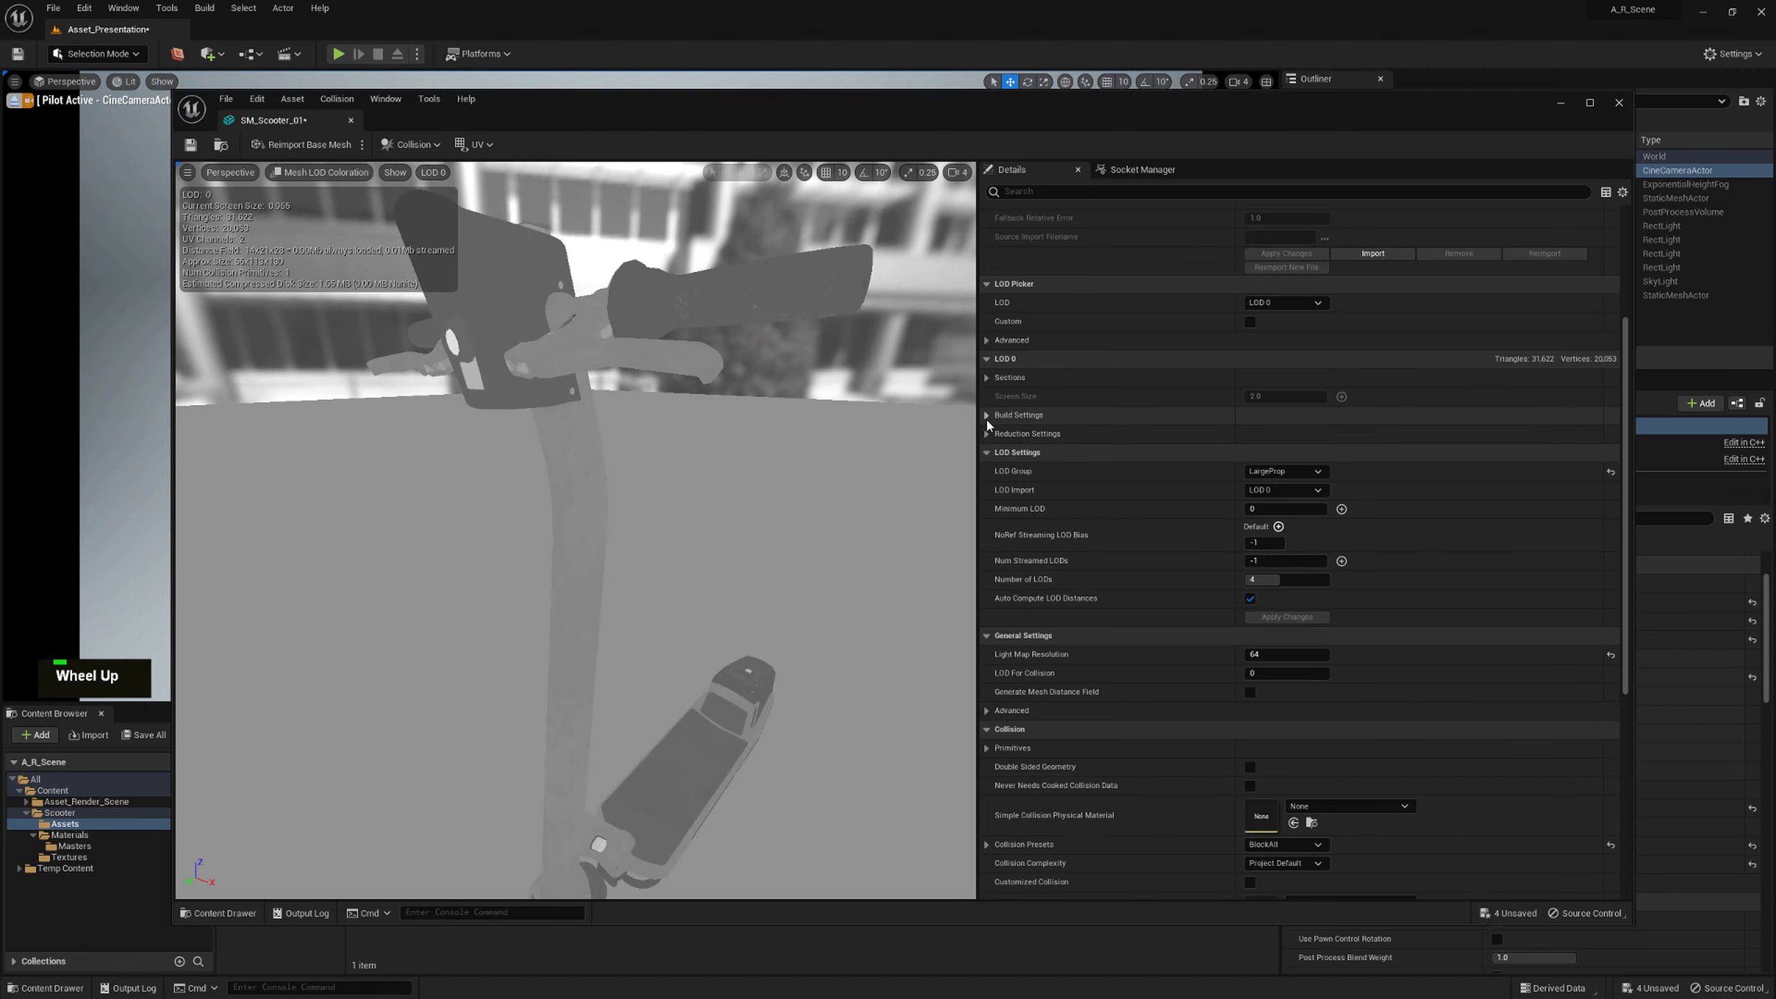
click(987, 435)
click(987, 416)
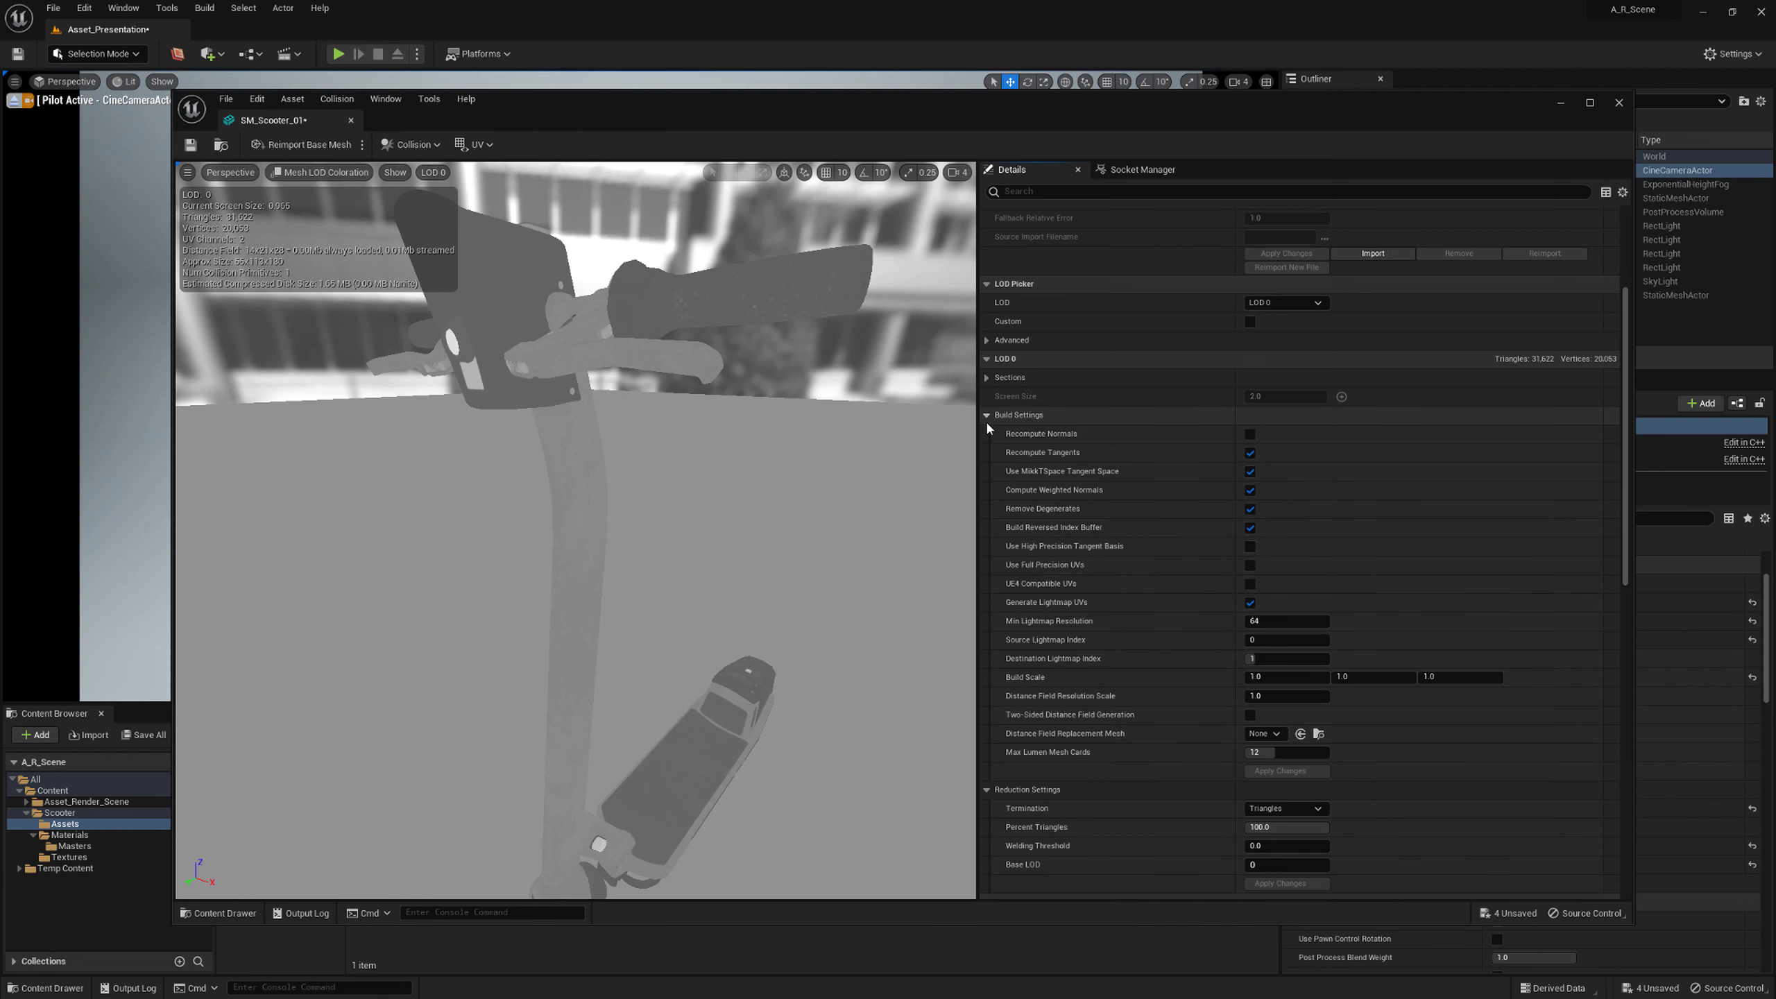
click(988, 415)
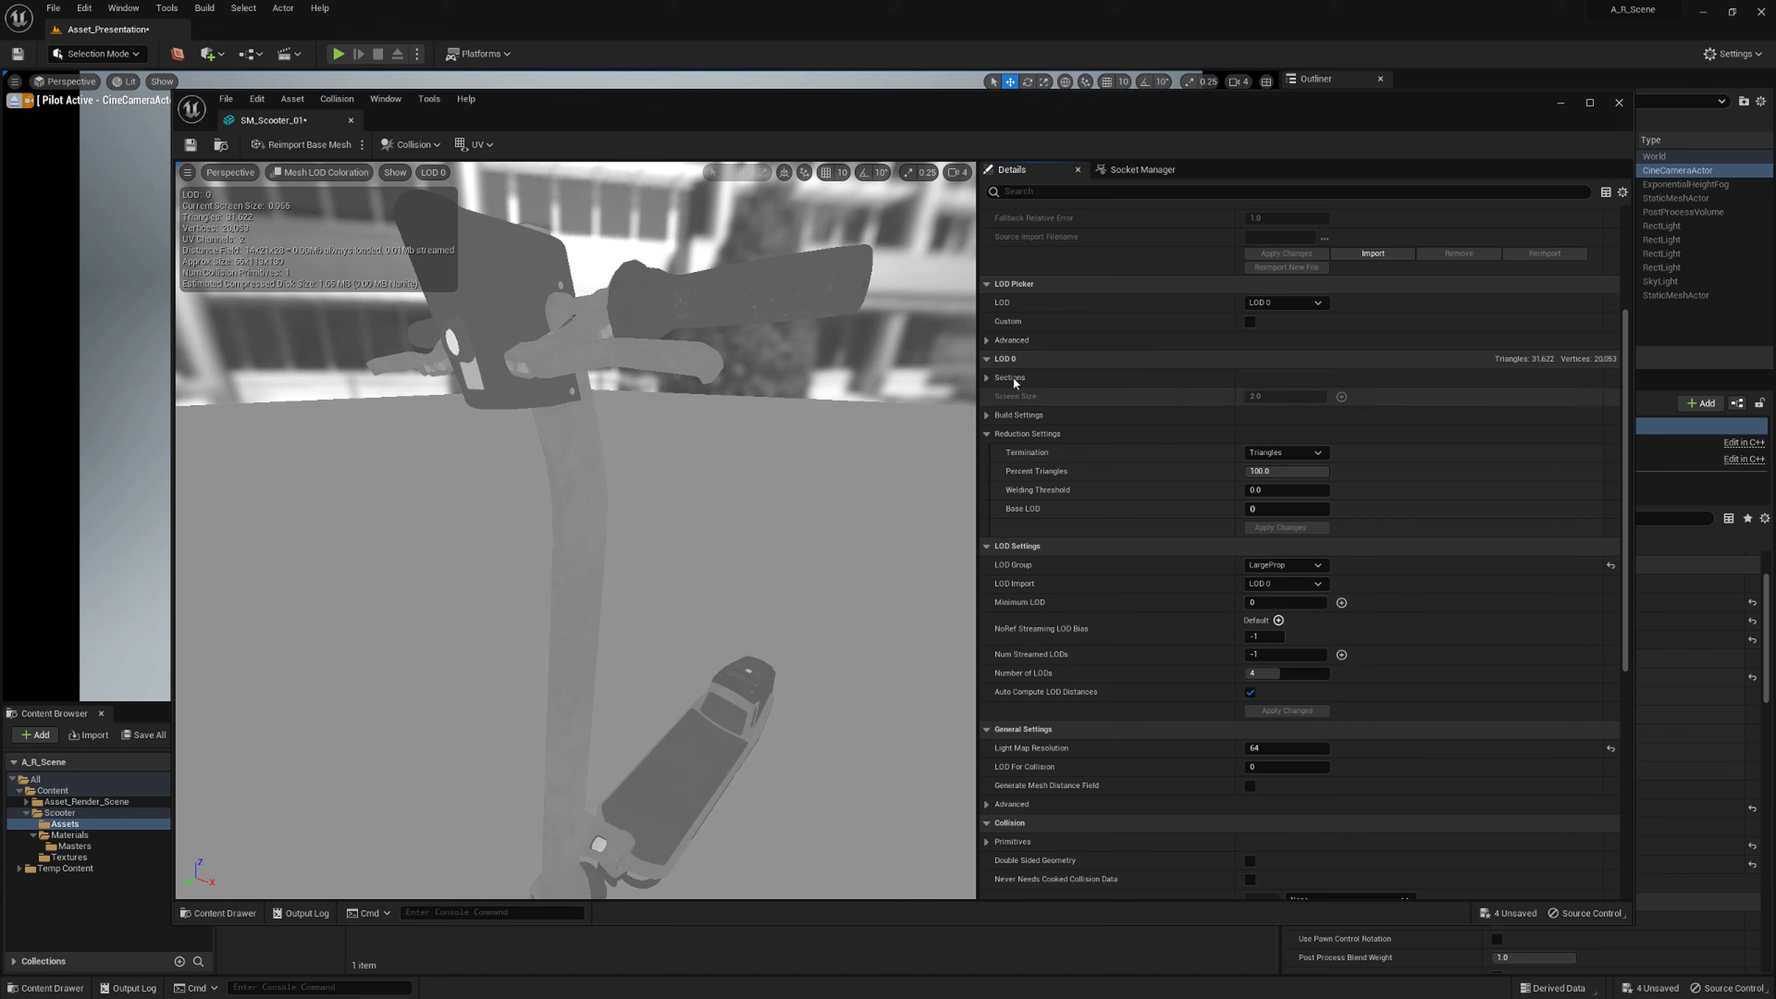
click(988, 379)
click(987, 378)
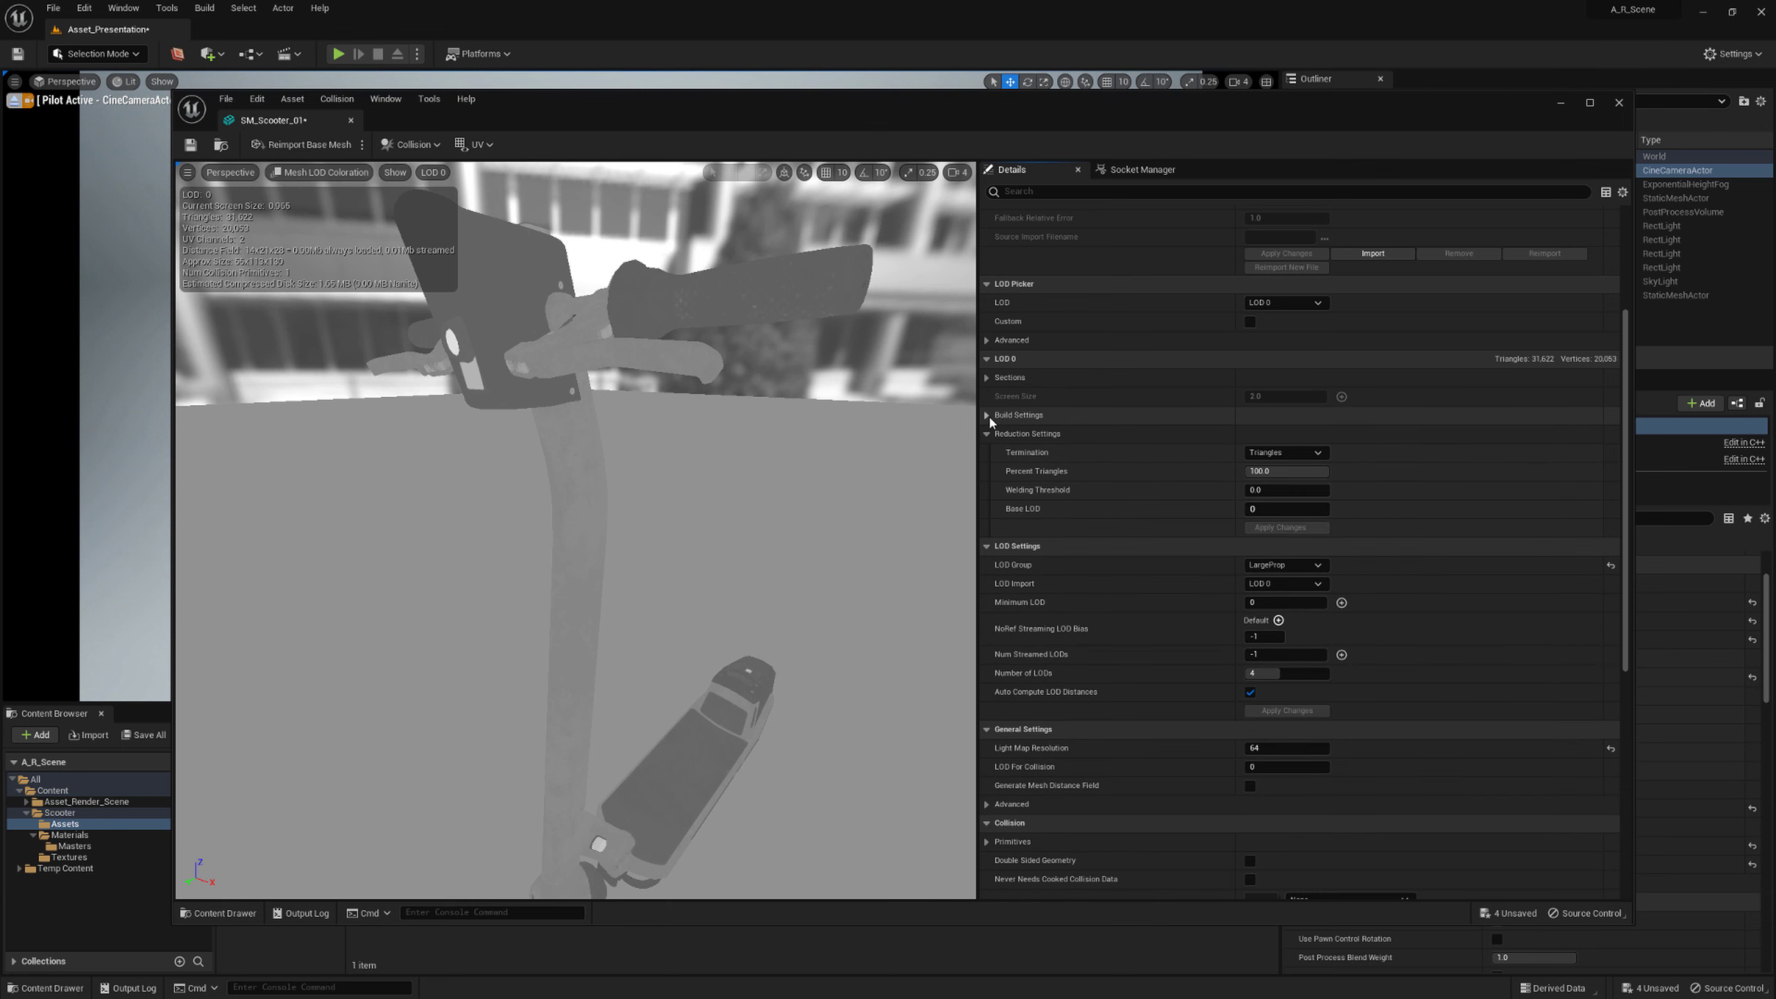
click(987, 415)
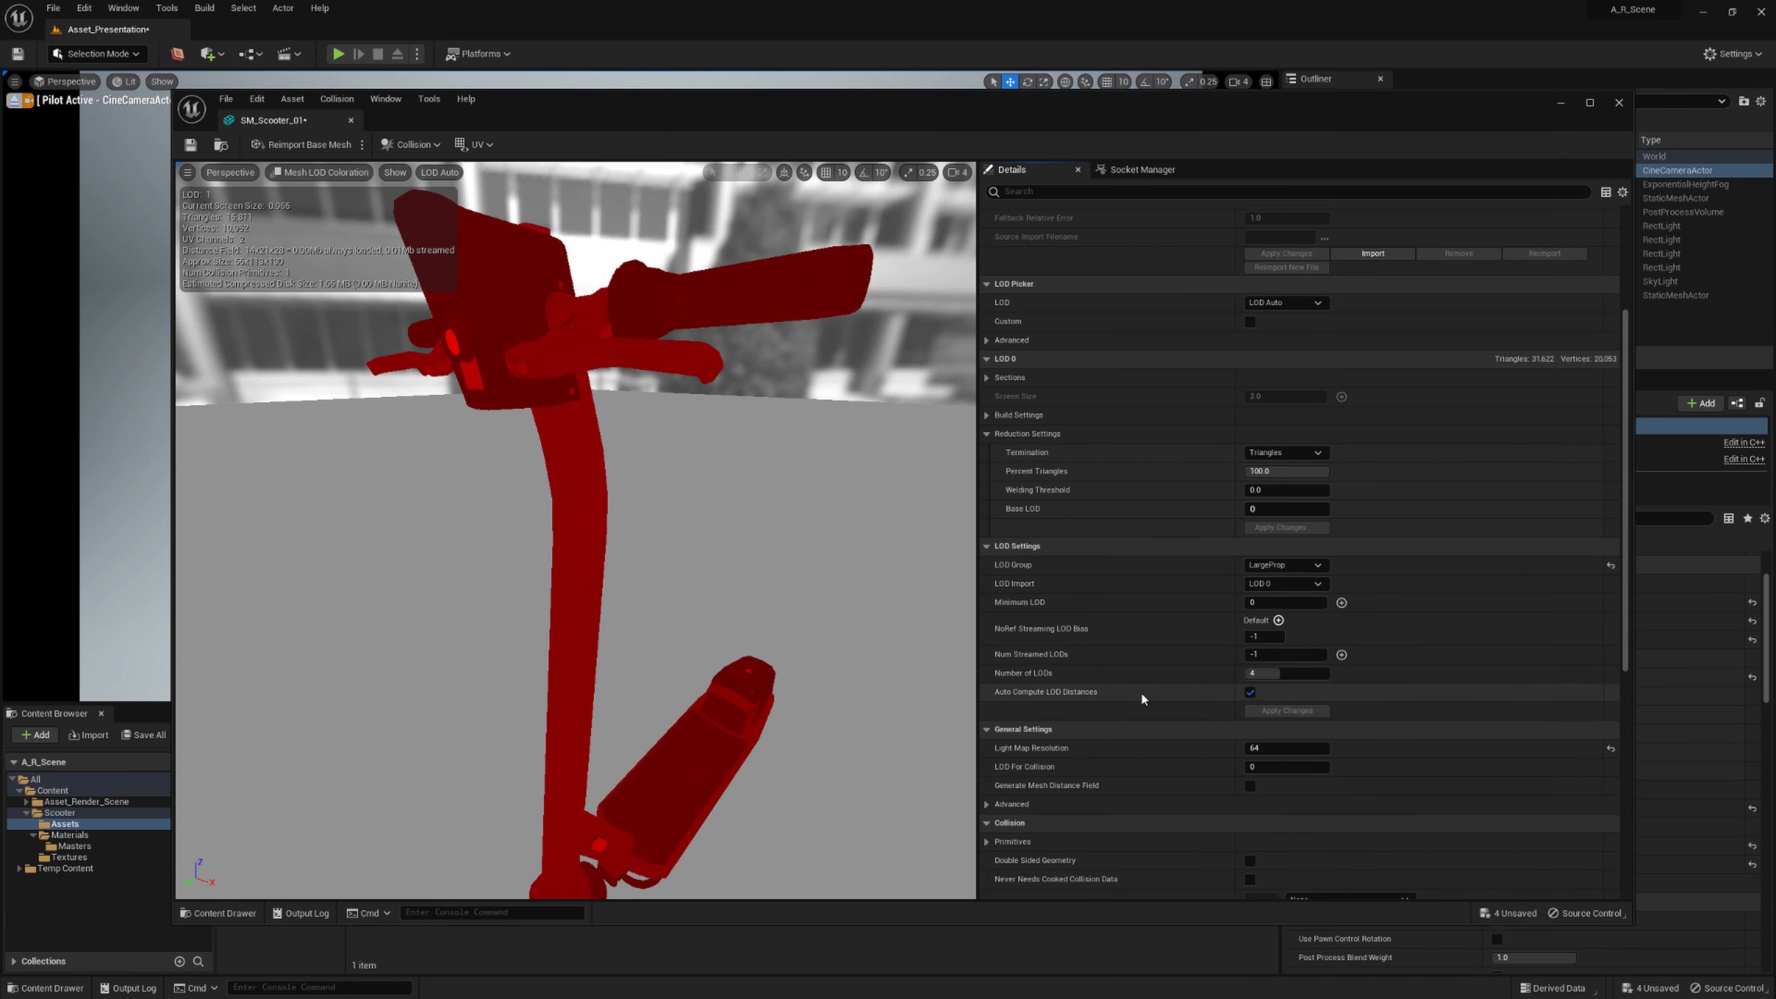
click(1251, 692)
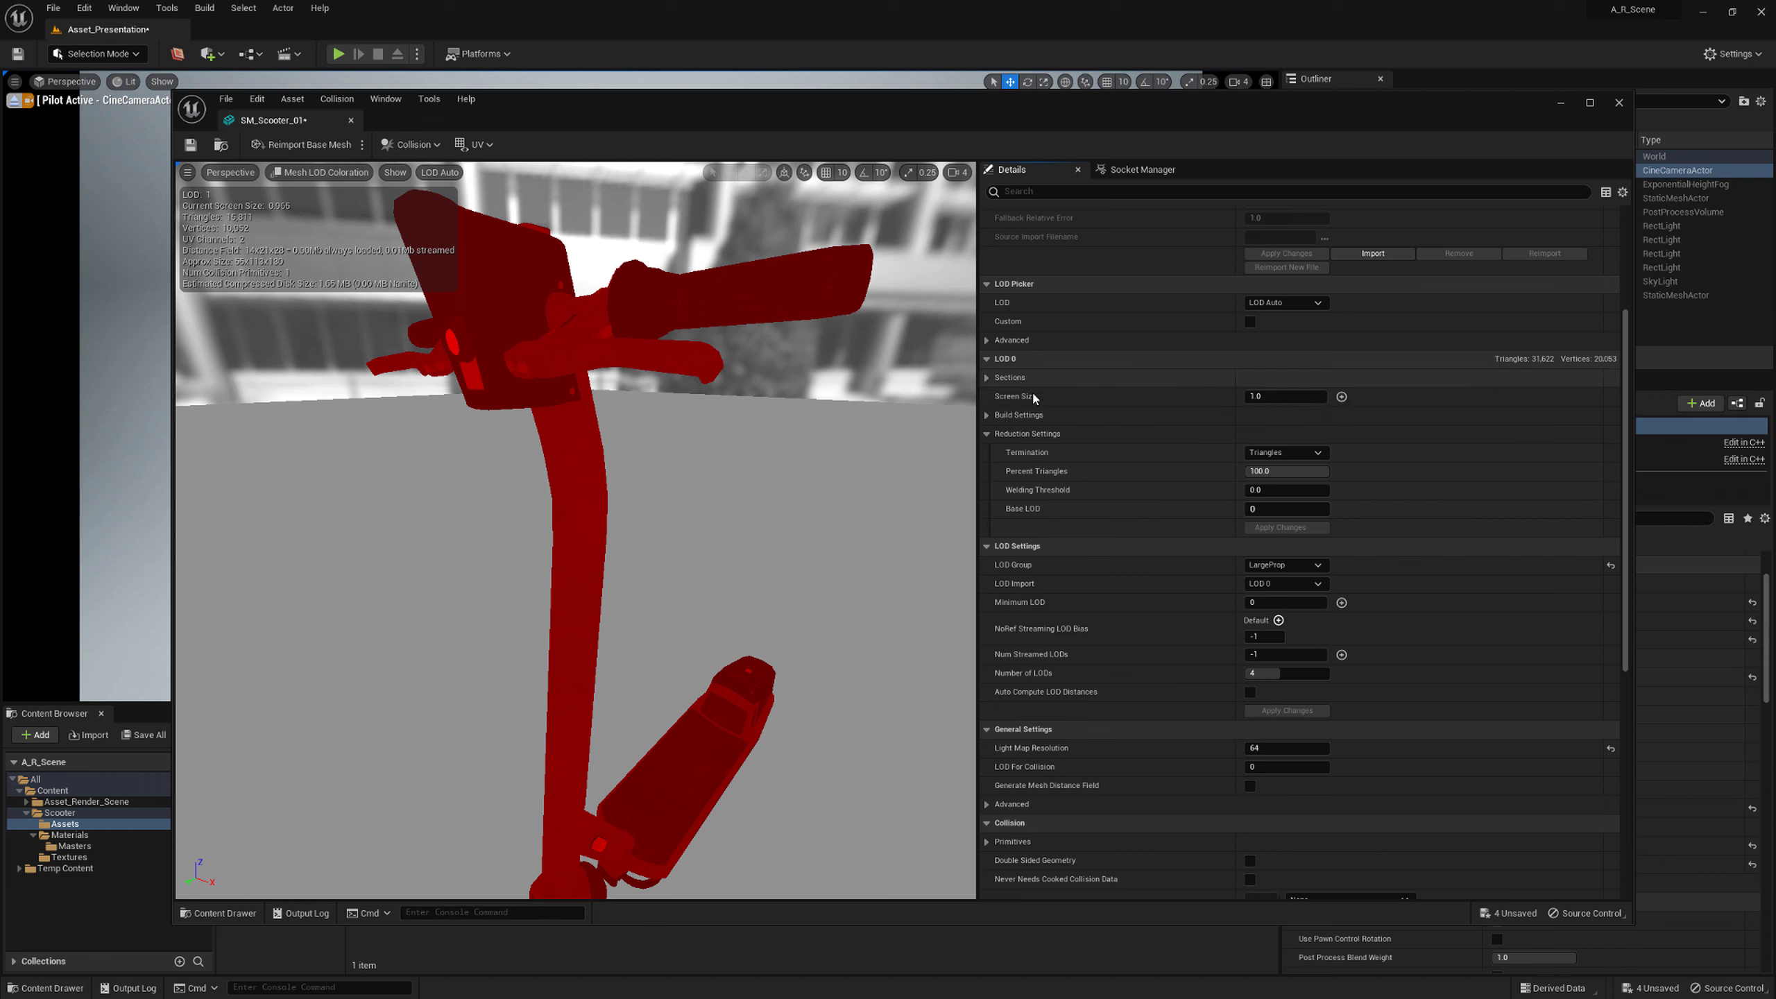
Force the preview to LOD 0 and set its screen size to 0.8
click(439, 172)
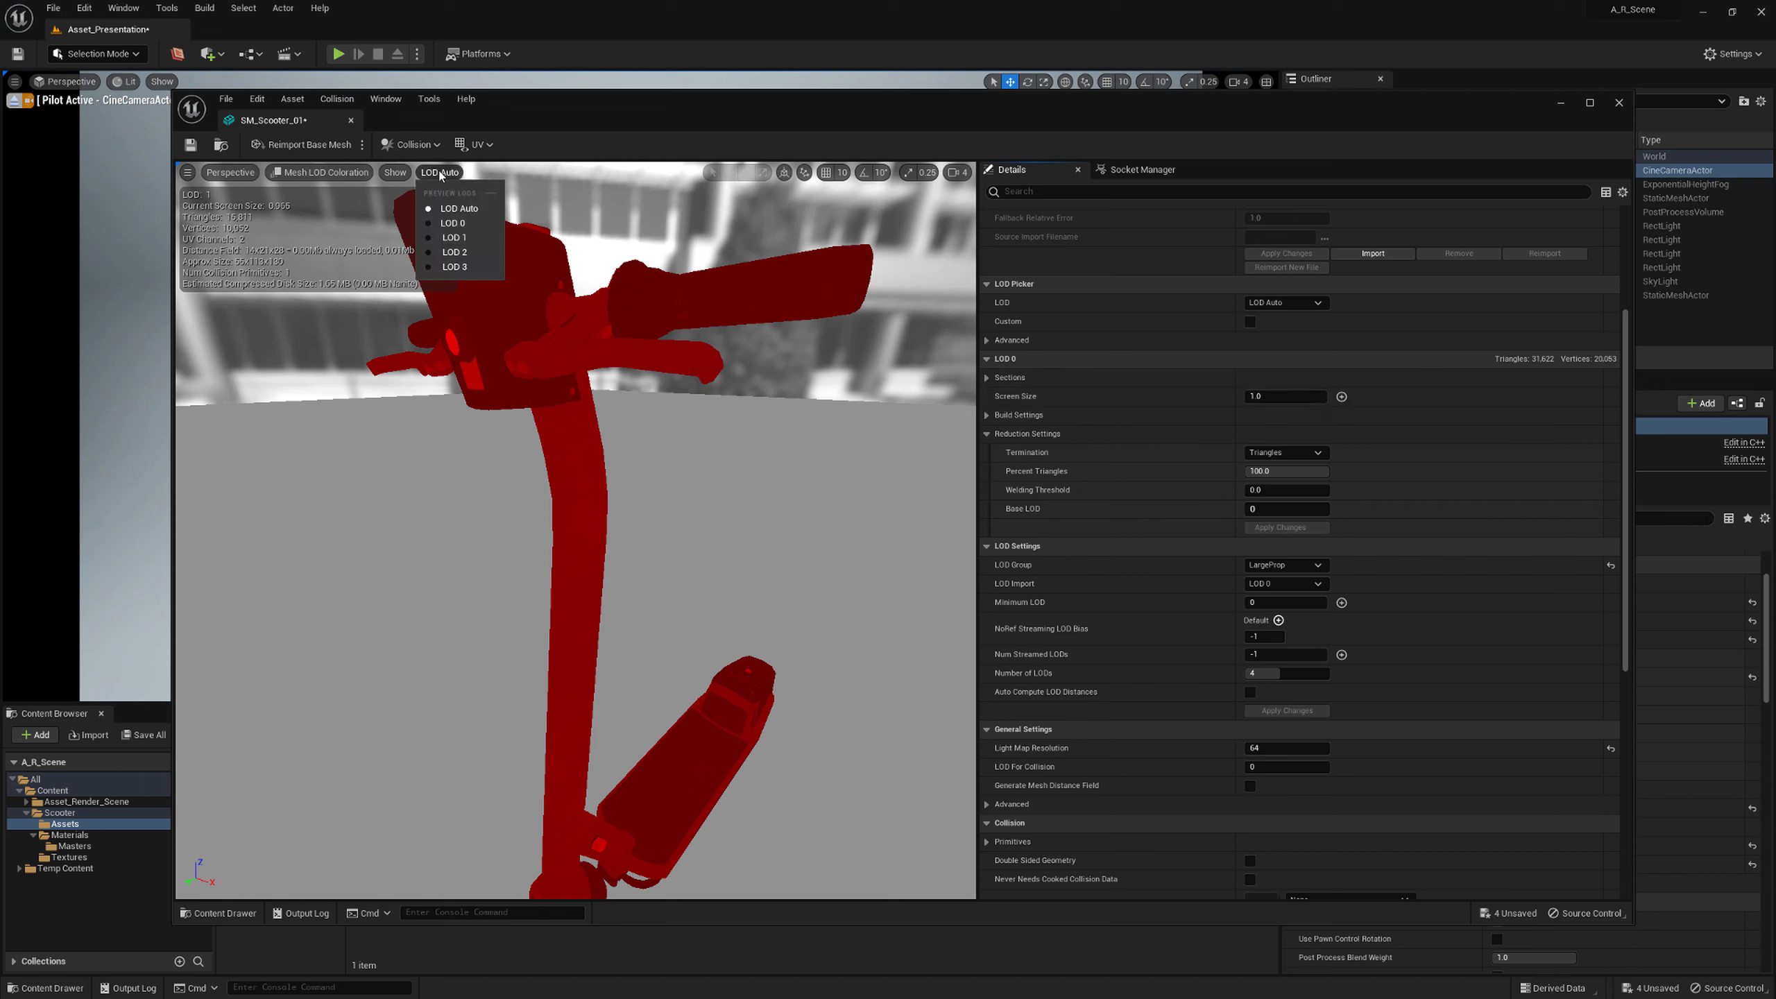
click(440, 235)
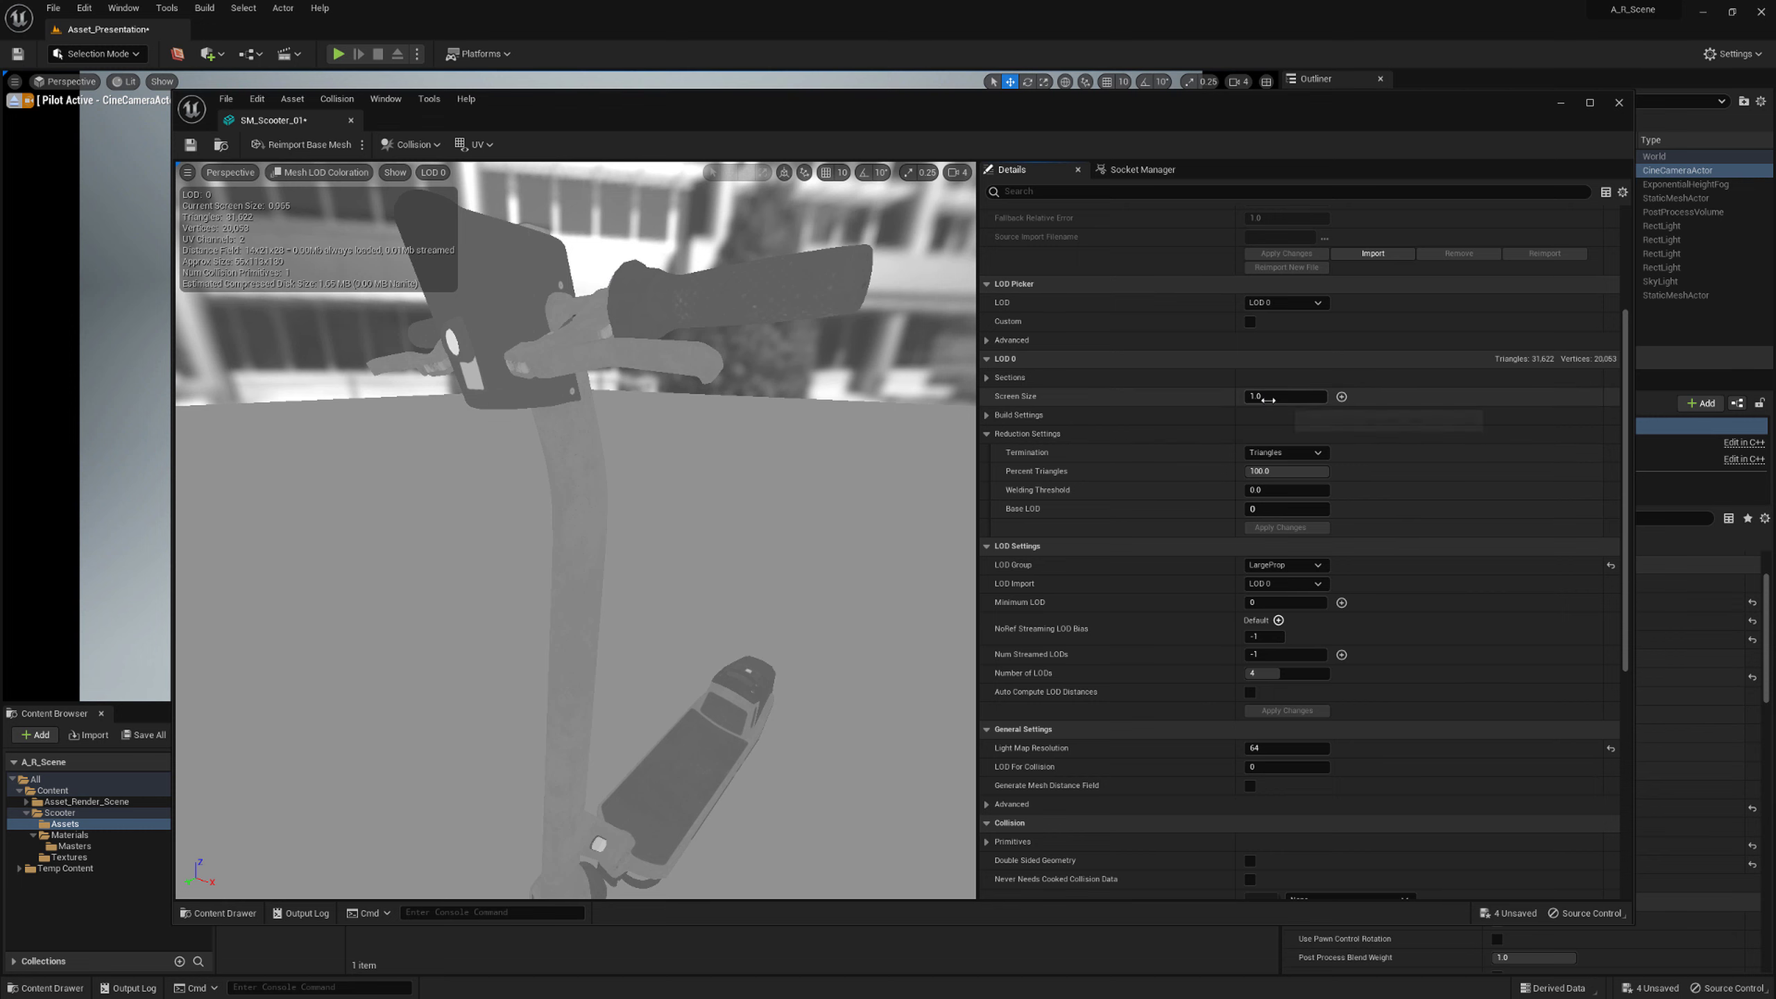
key(s)
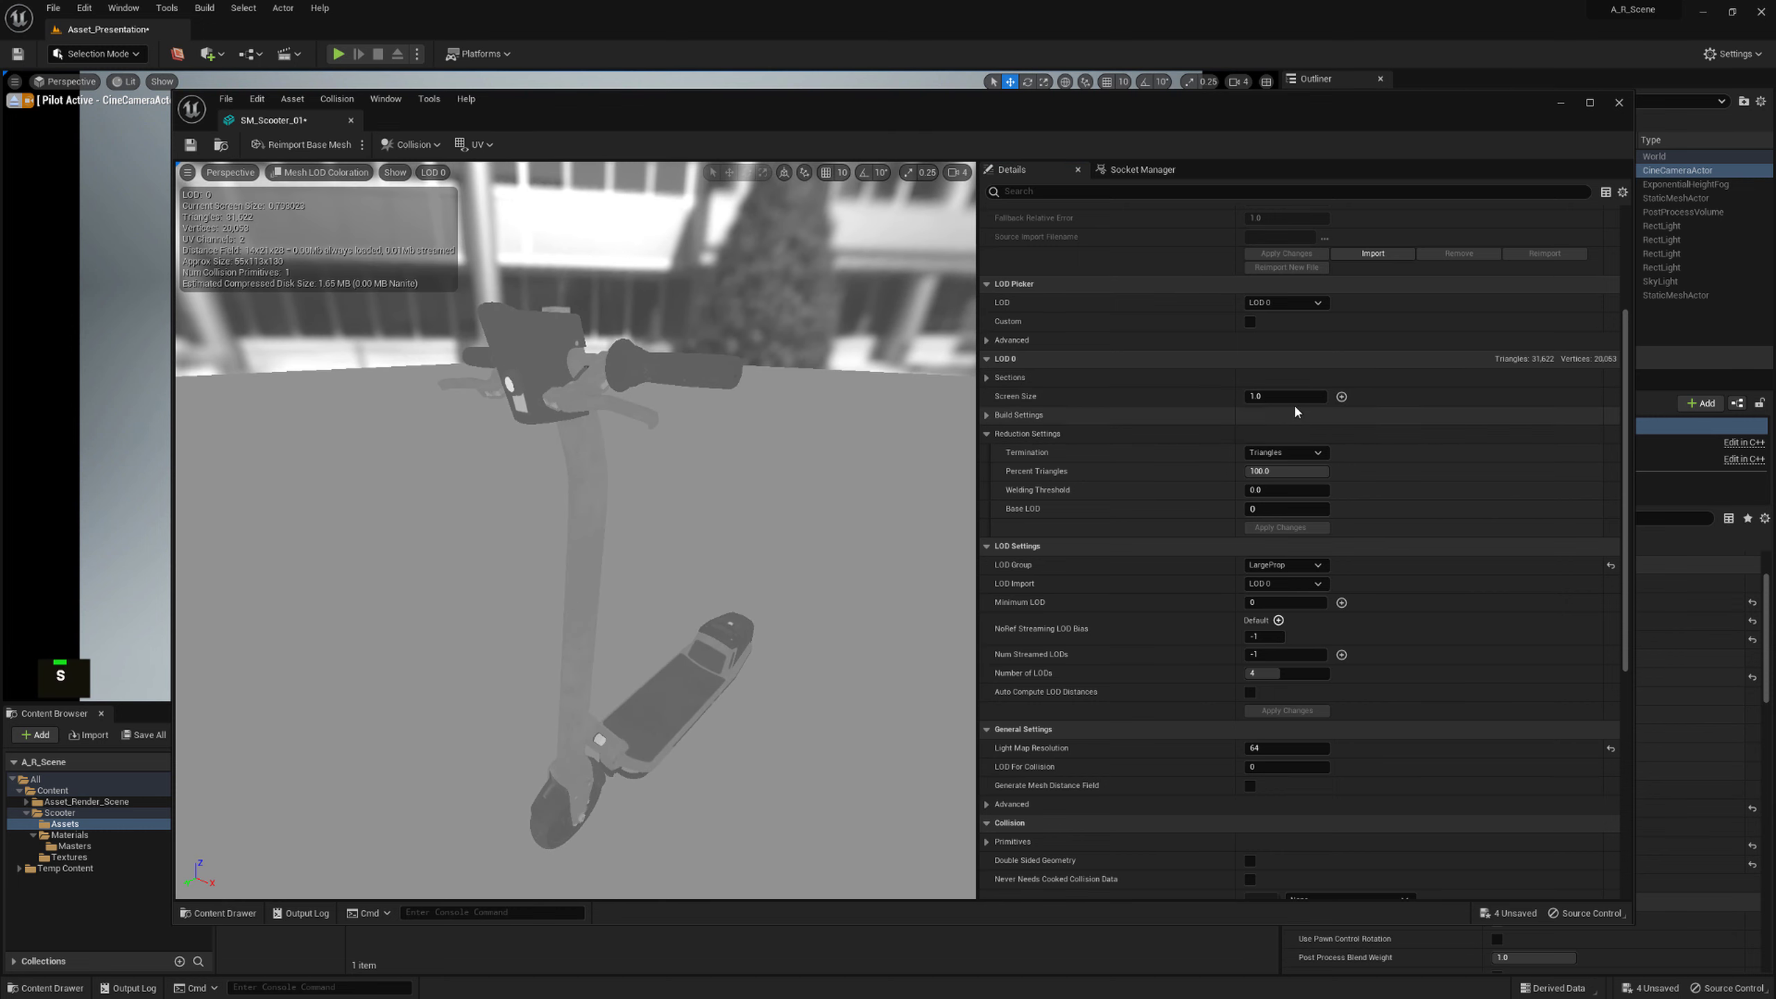
key(s)
key(w)
click(1284, 396)
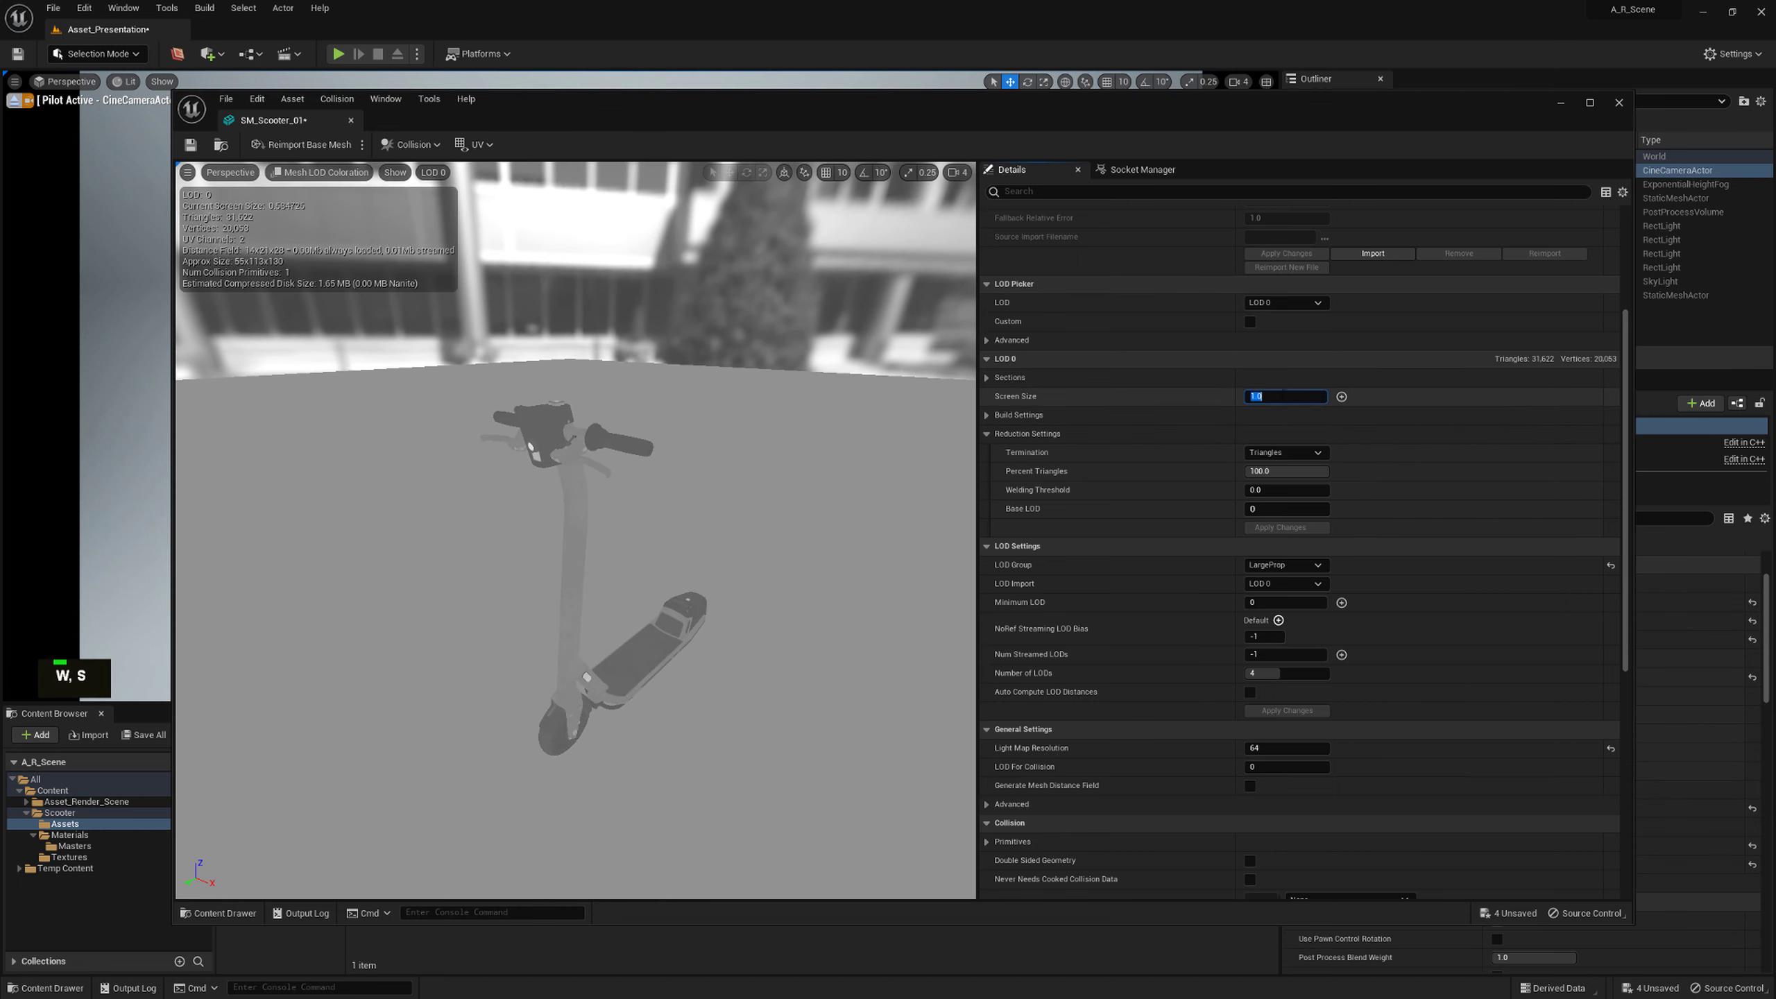
text(0.8)
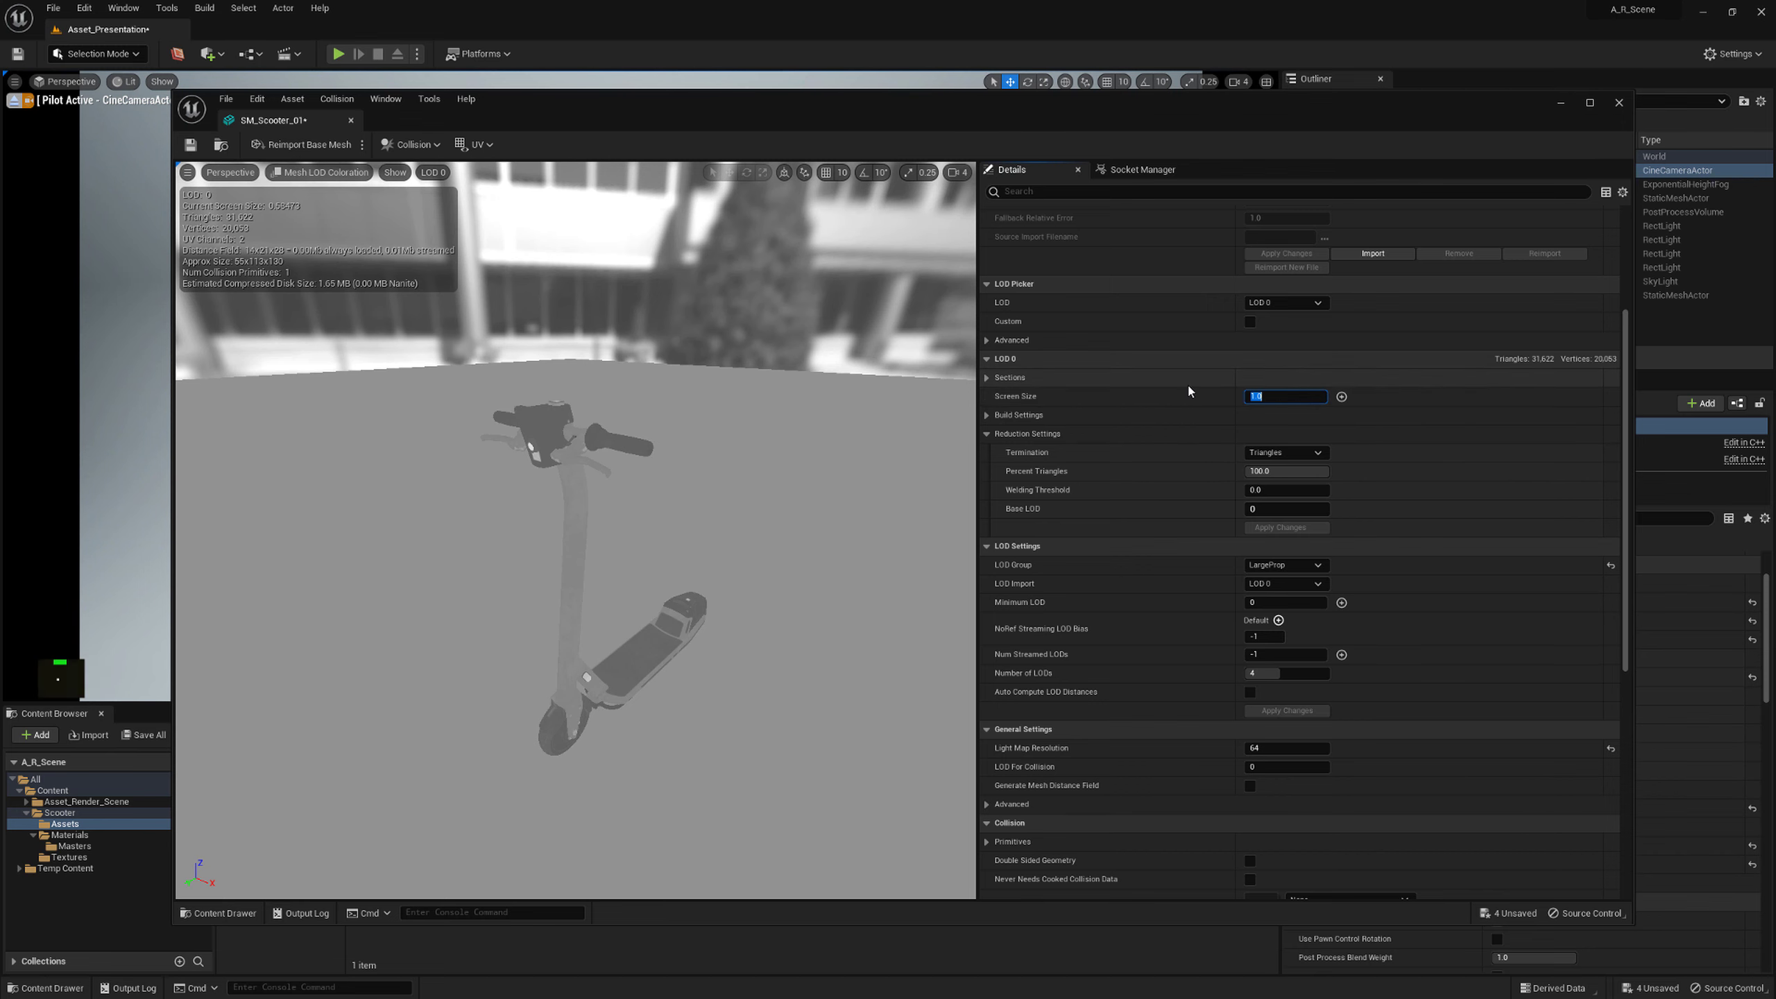
key(Return)
Fly in and out to check the result, then lower LOD 0 screen size to 0.1
key(w)
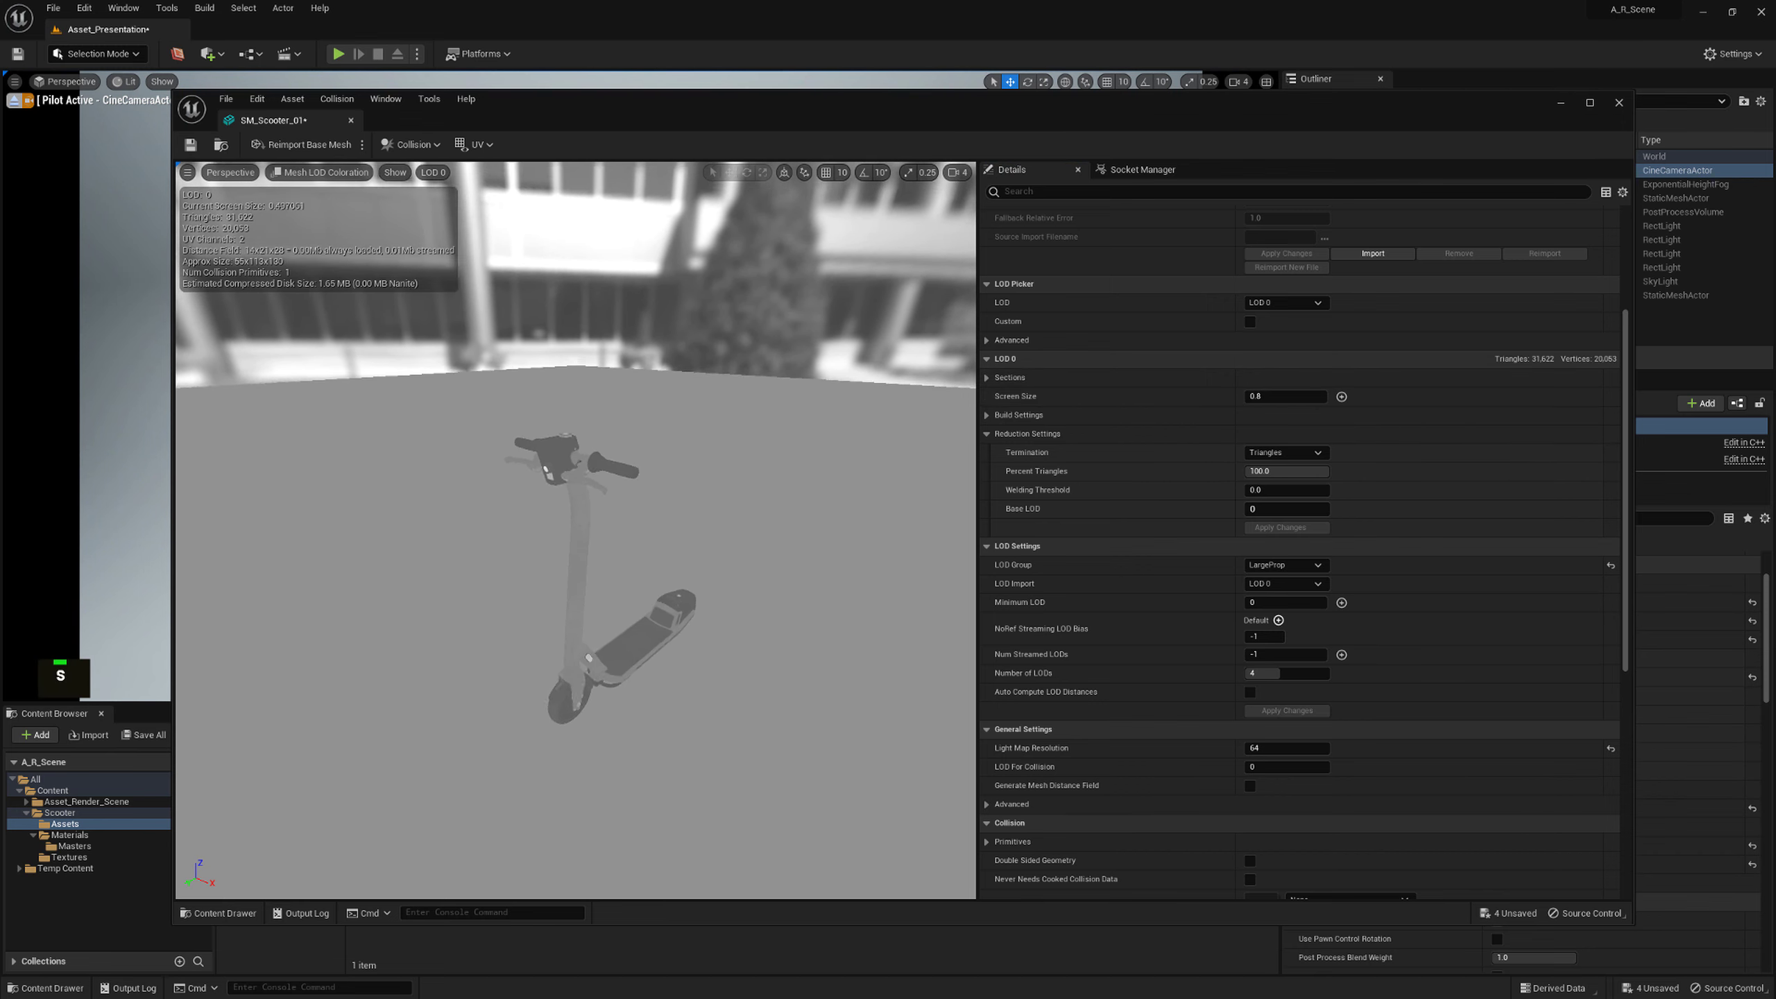
key(s)
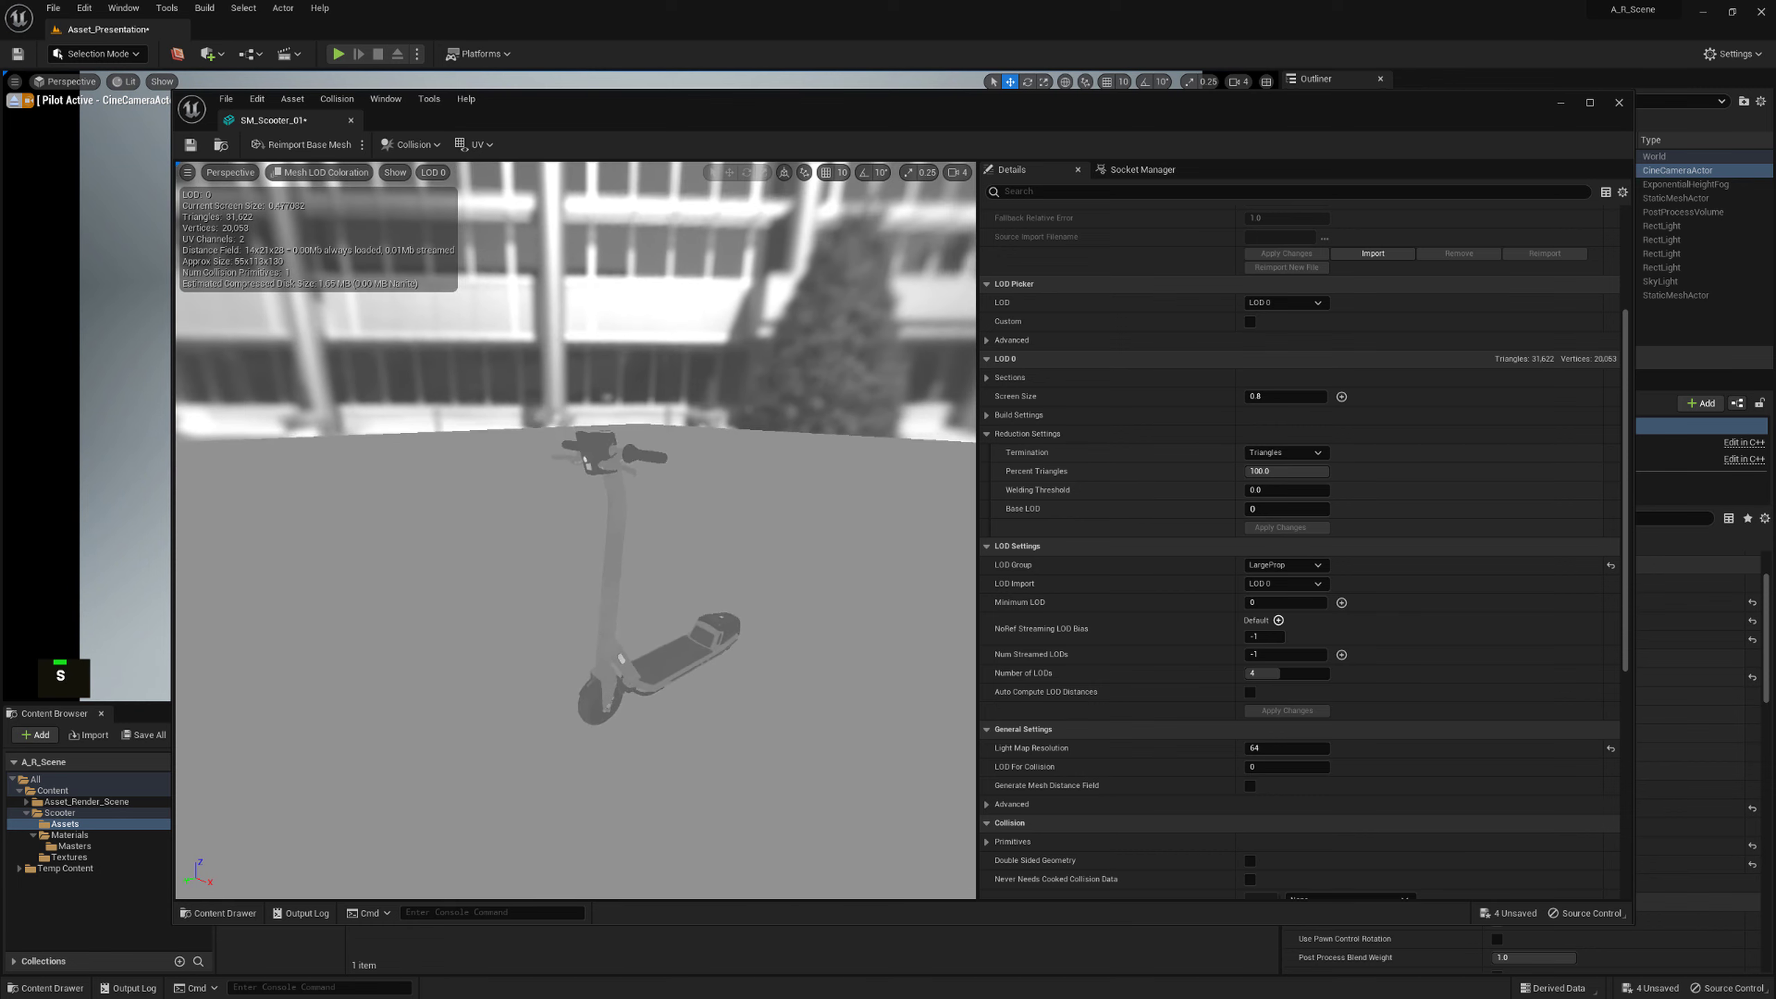
key(w)
key(s)
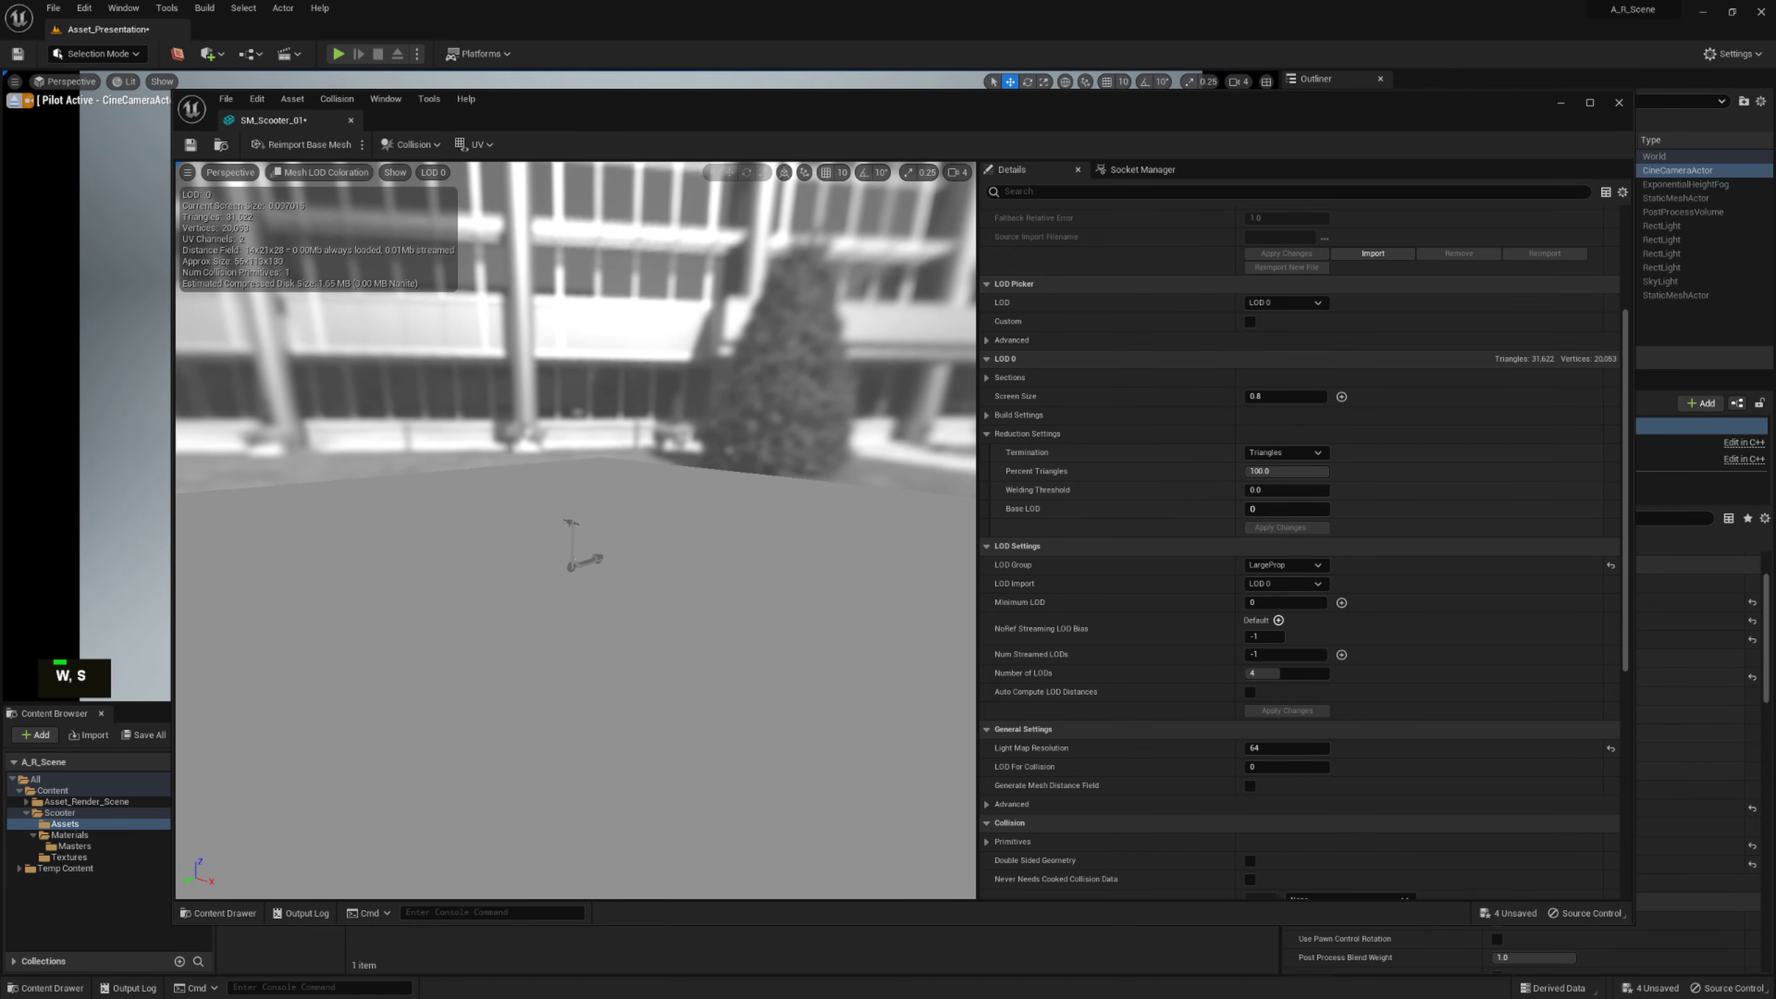
click(1288, 397)
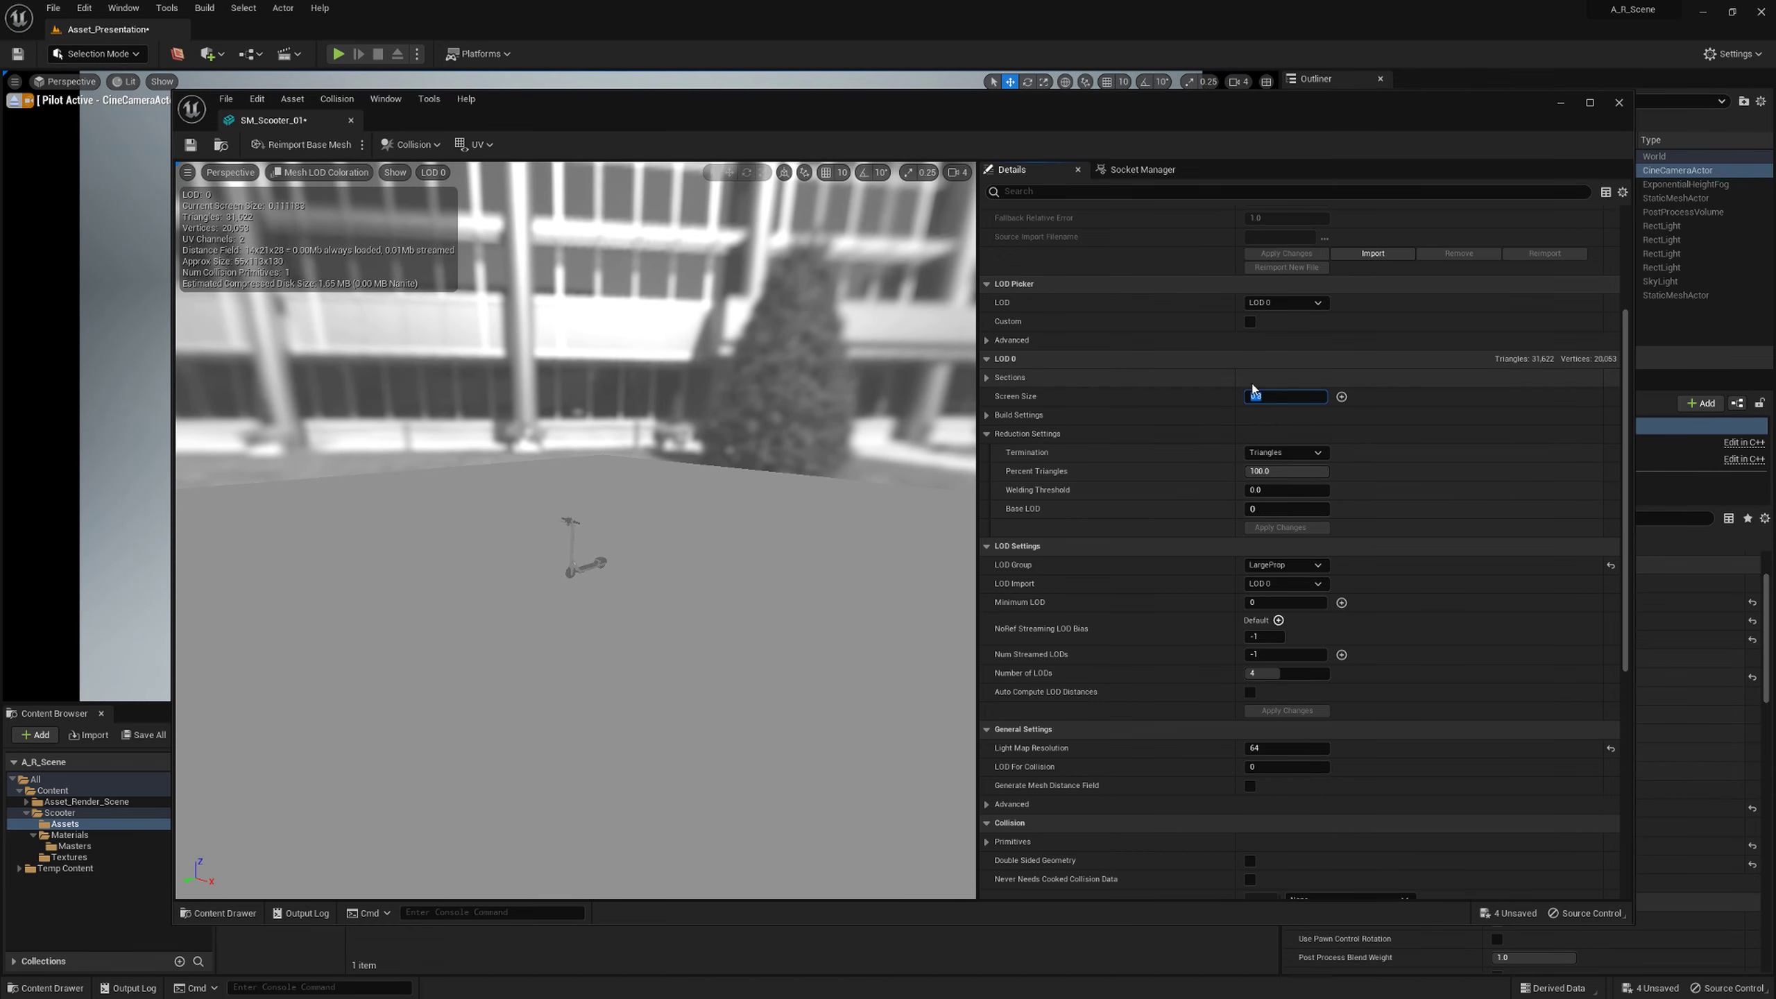
click(1301, 396)
key(BackSpace)
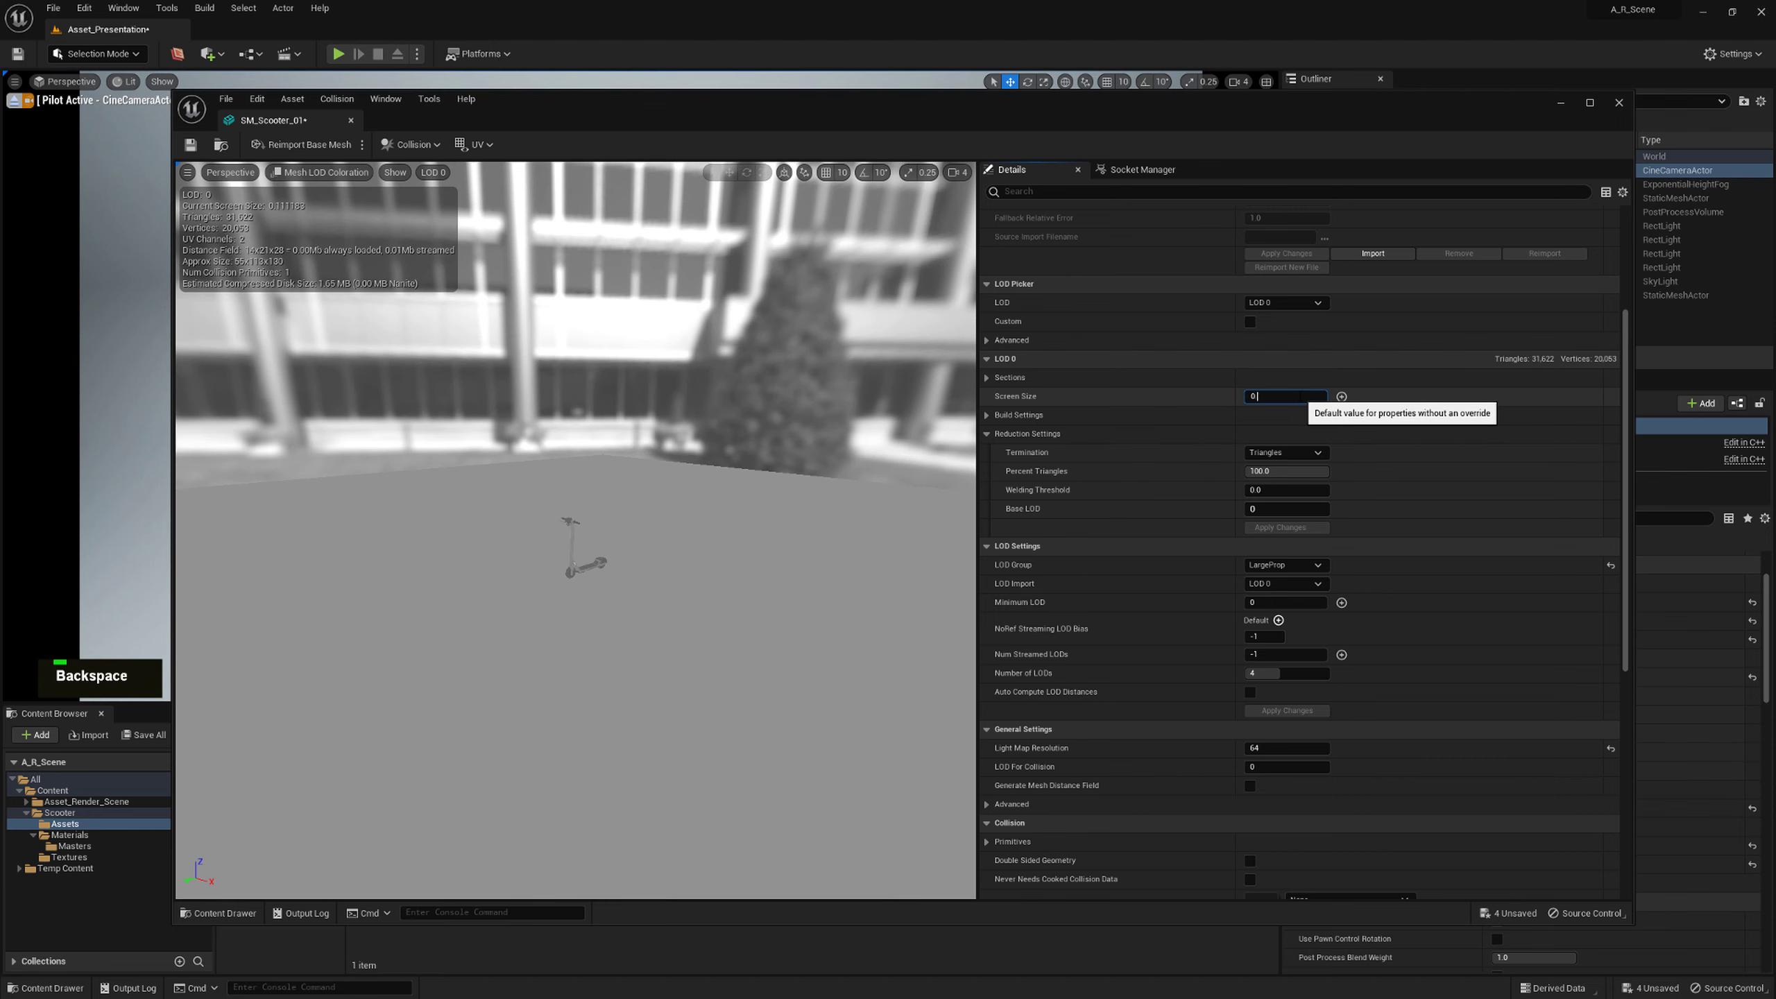
text(1)
key(Return)
key(w)
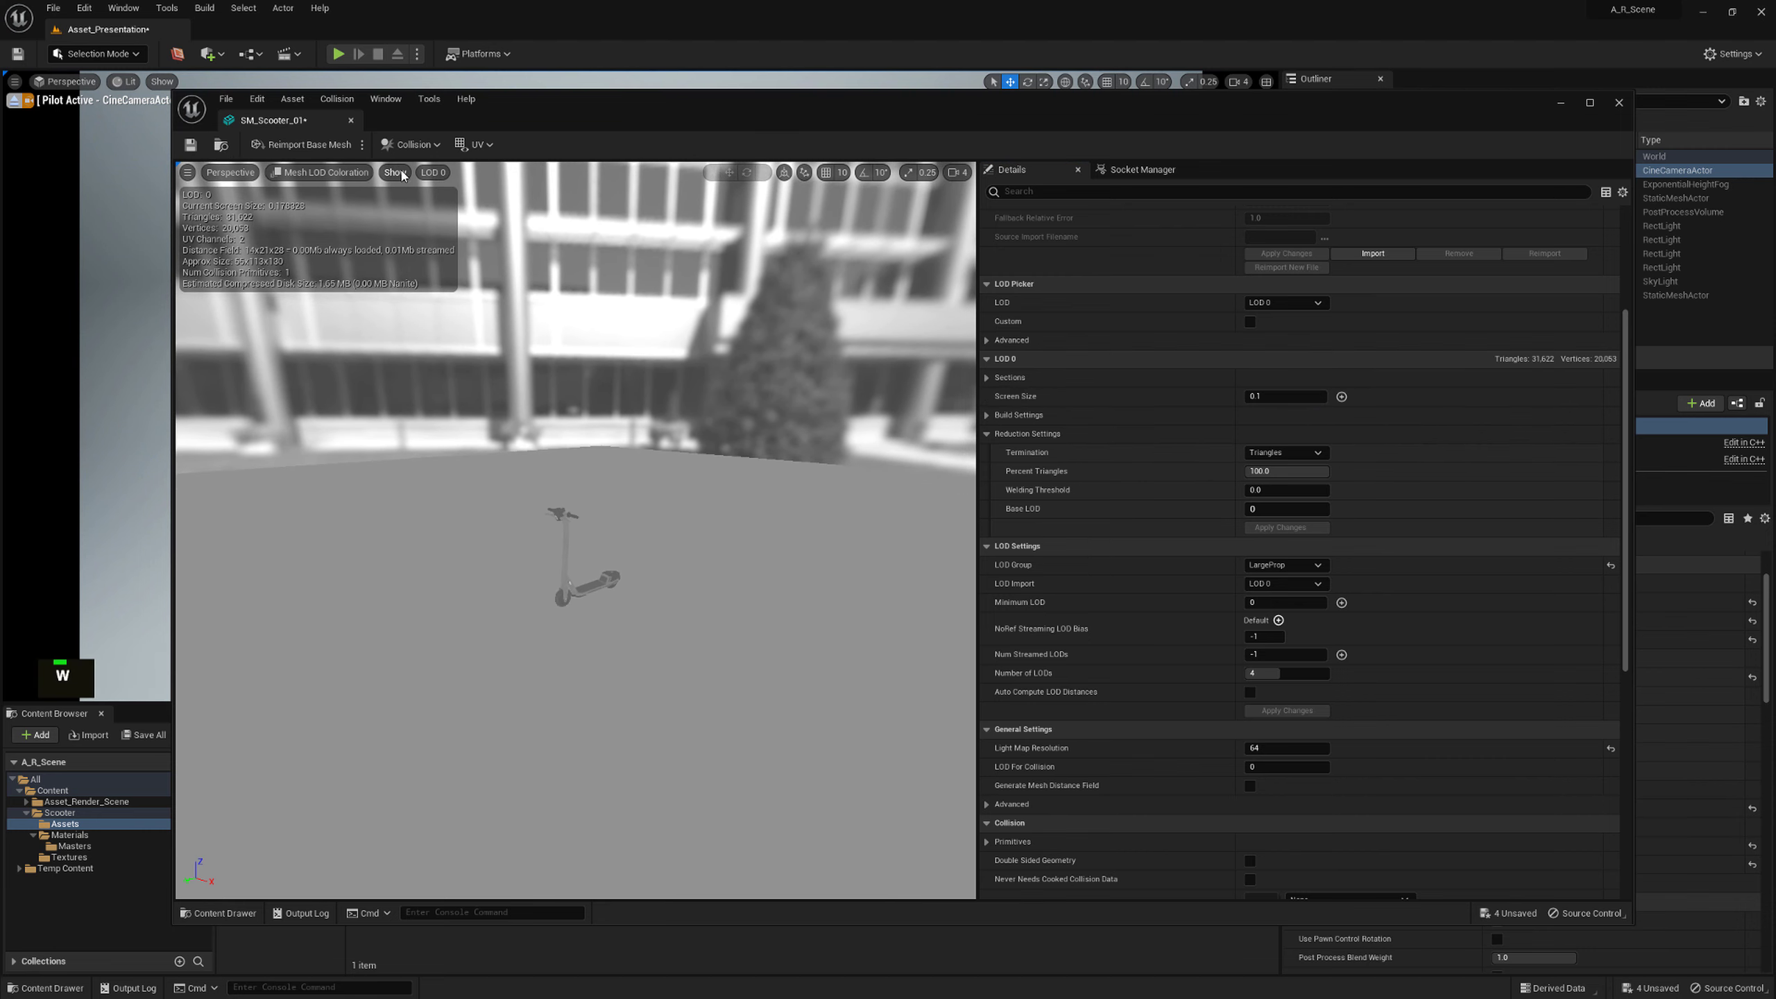
Preview LOD 1, LOD 2, LOD 3 and LOD 0, then return to LOD Auto
click(433, 172)
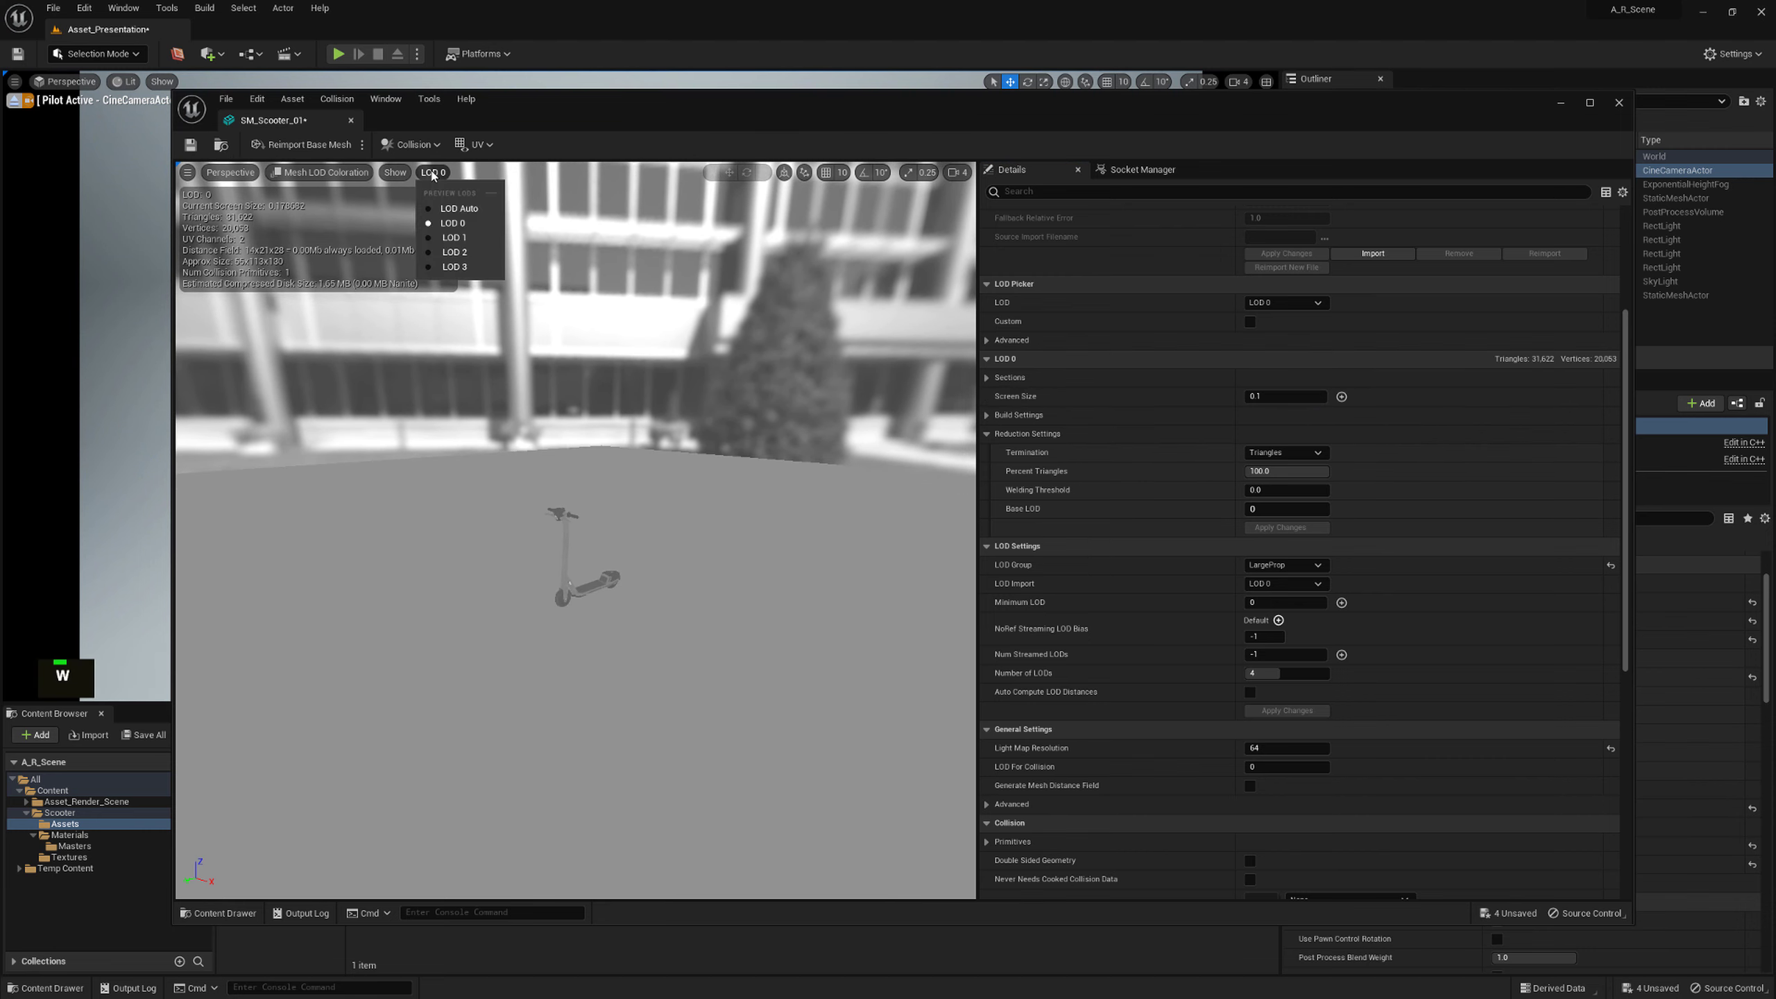
click(455, 238)
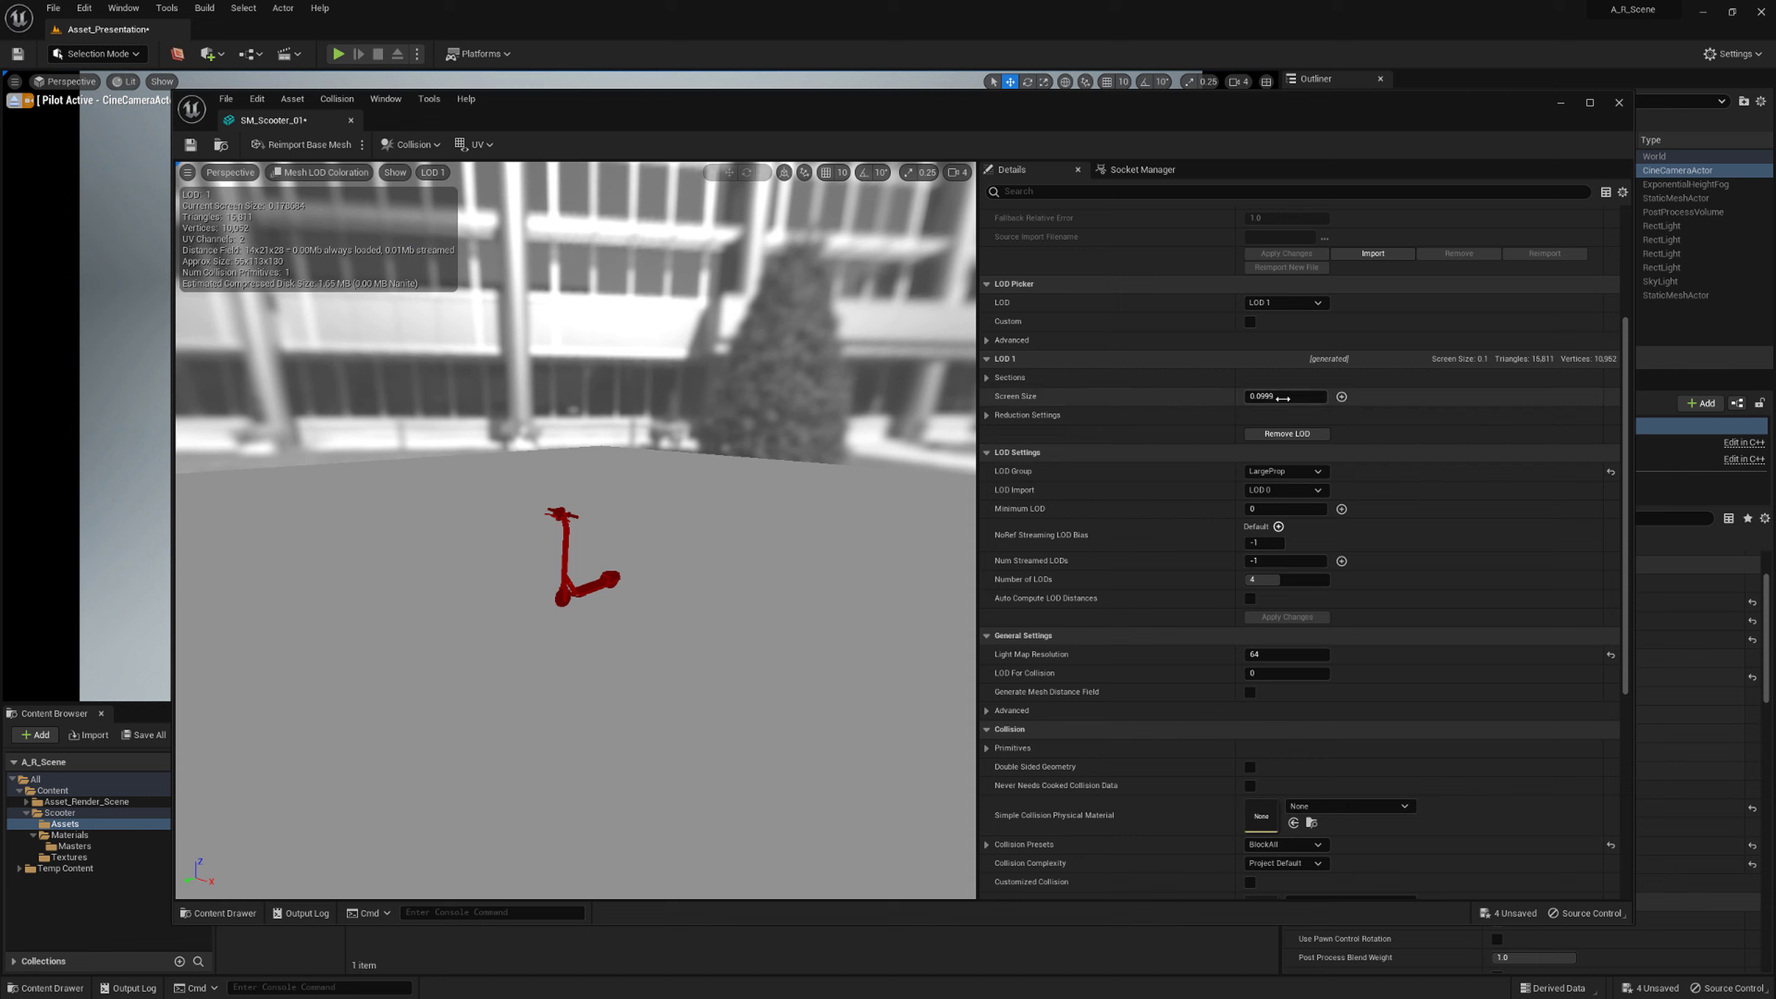
click(432, 173)
click(454, 256)
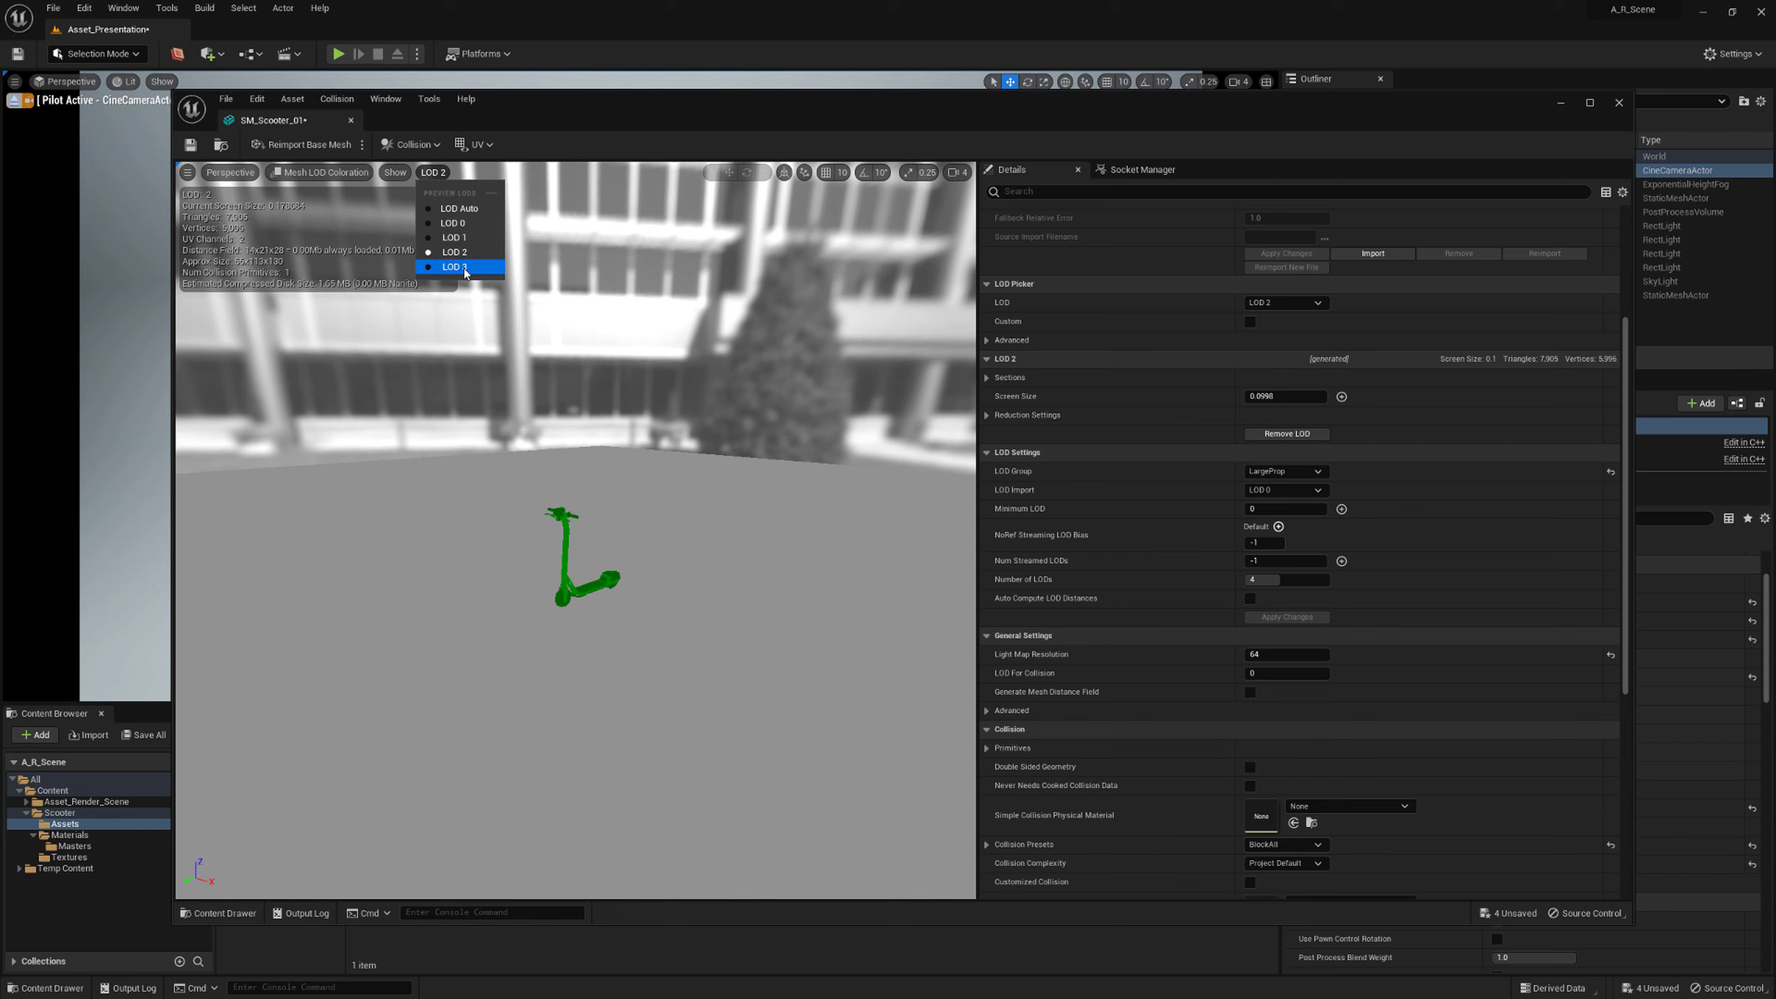
click(454, 266)
click(440, 174)
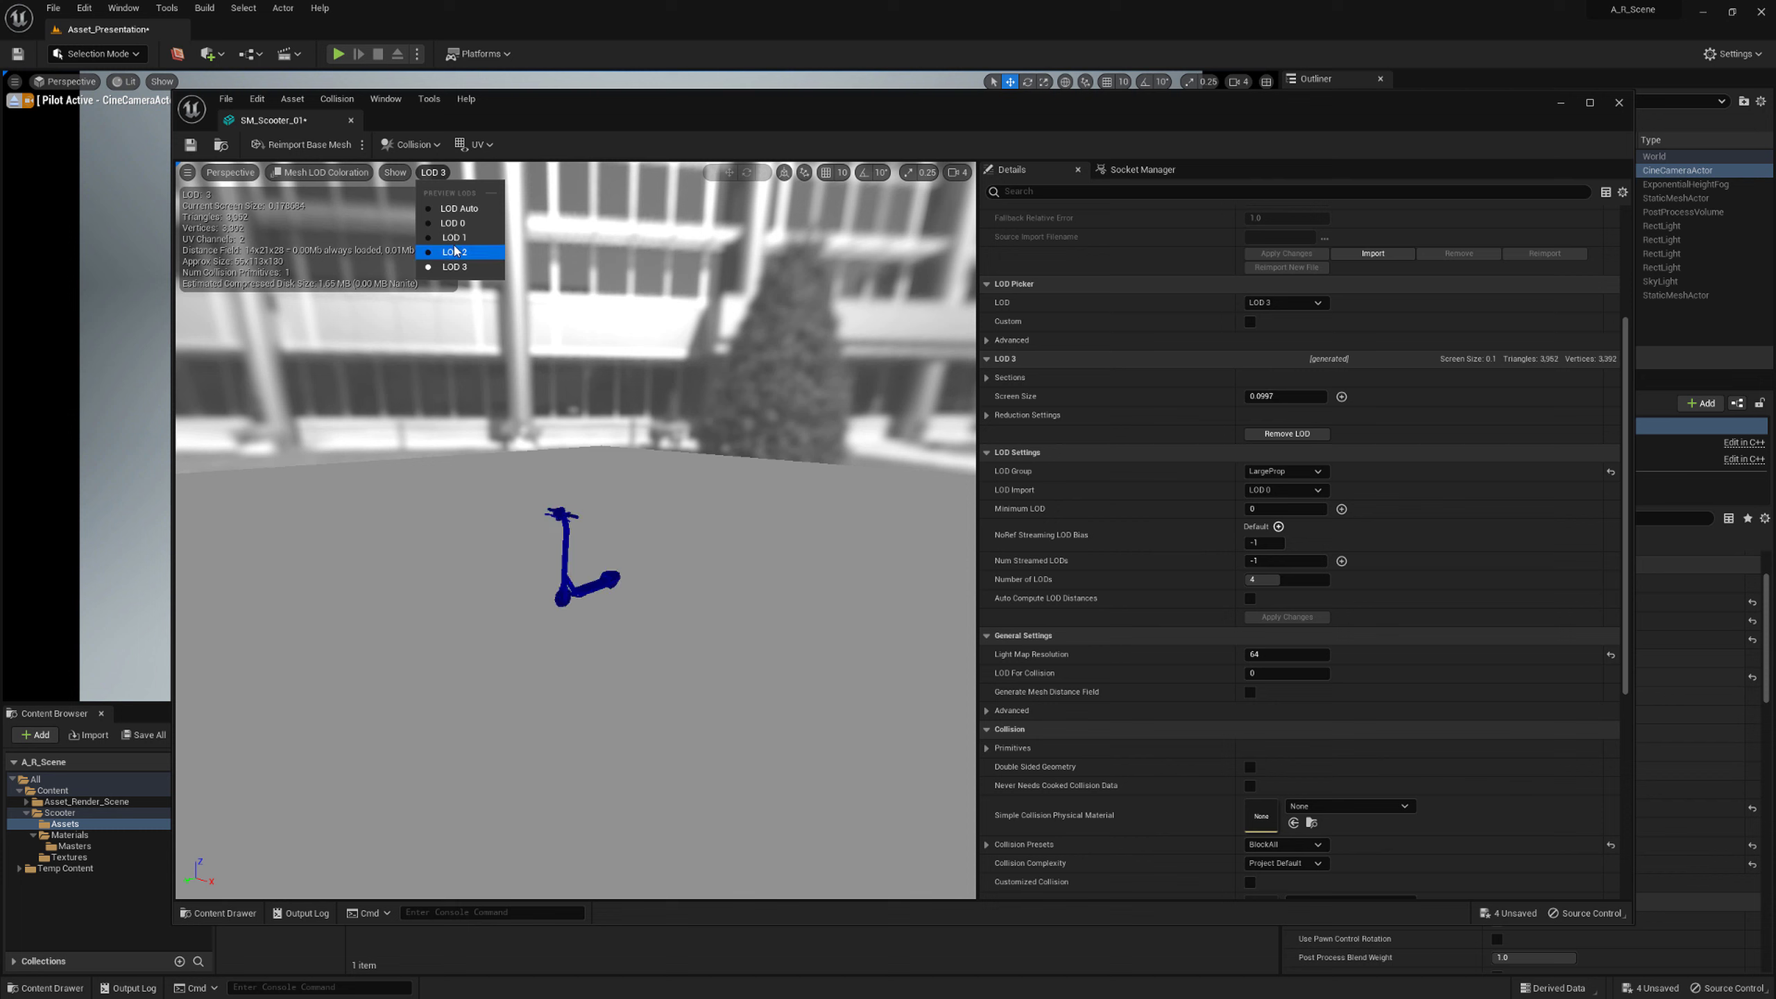
click(457, 224)
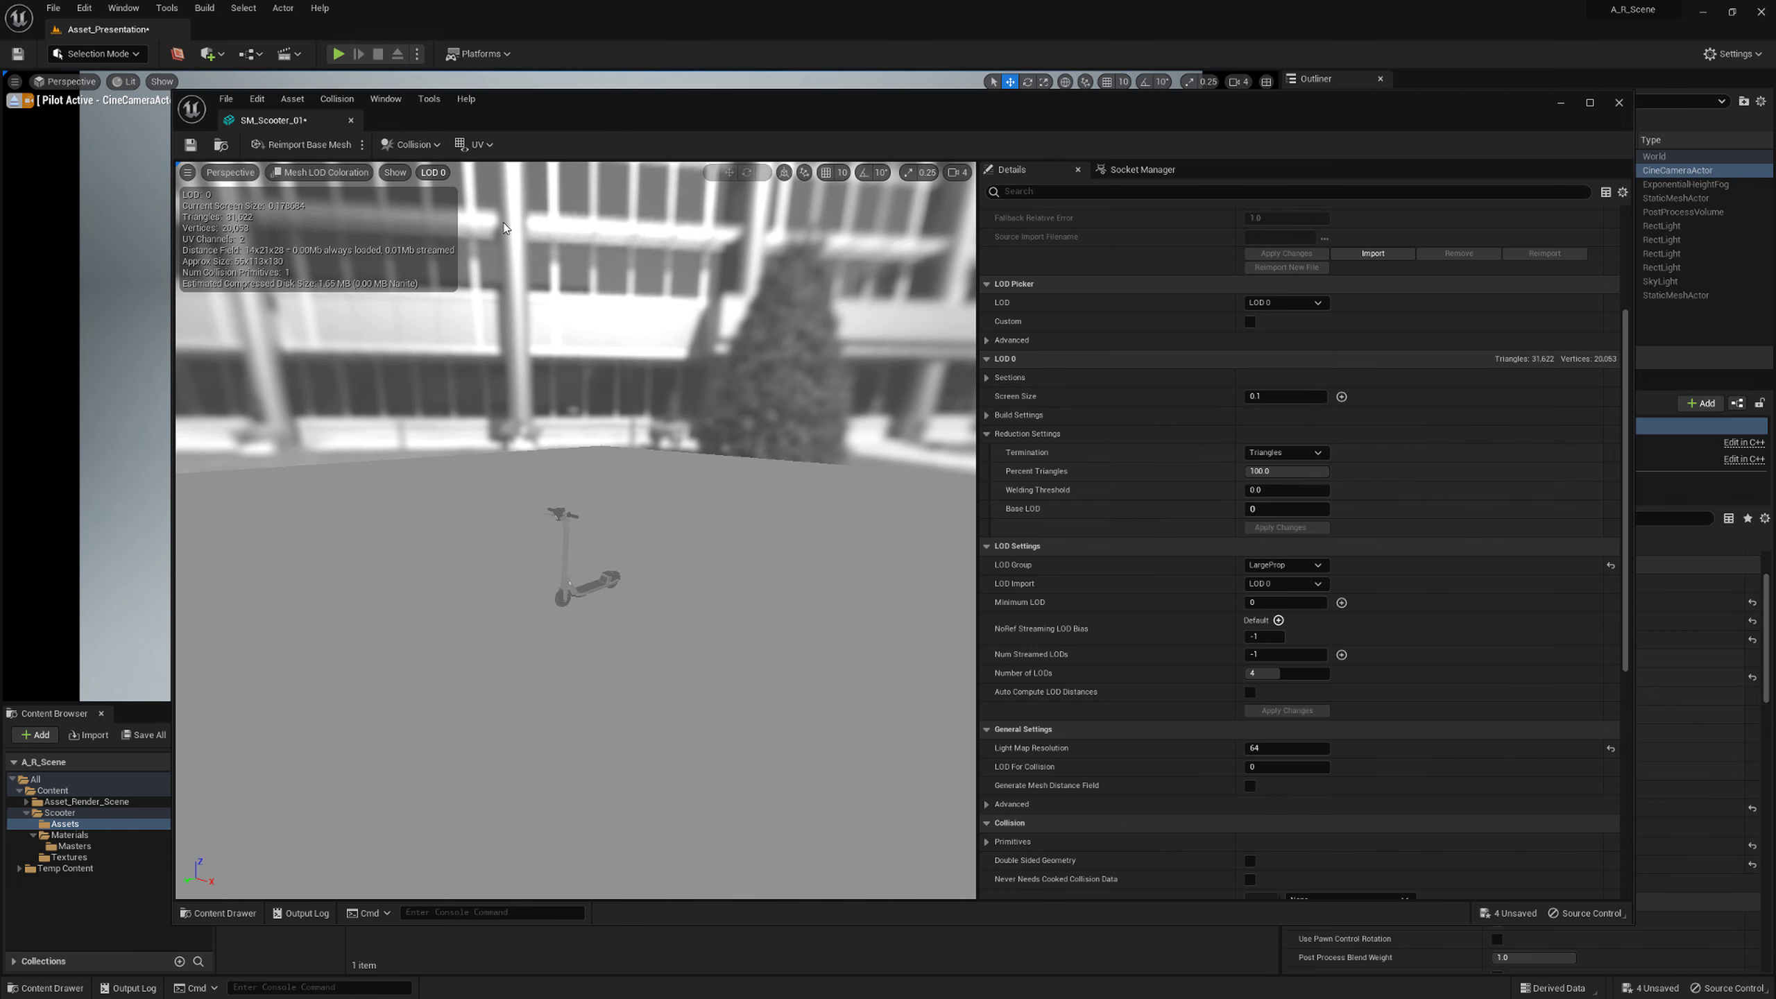
click(434, 177)
click(454, 206)
Fly toward and away from the scooter to watch LODs switch at 0.1
key(w)
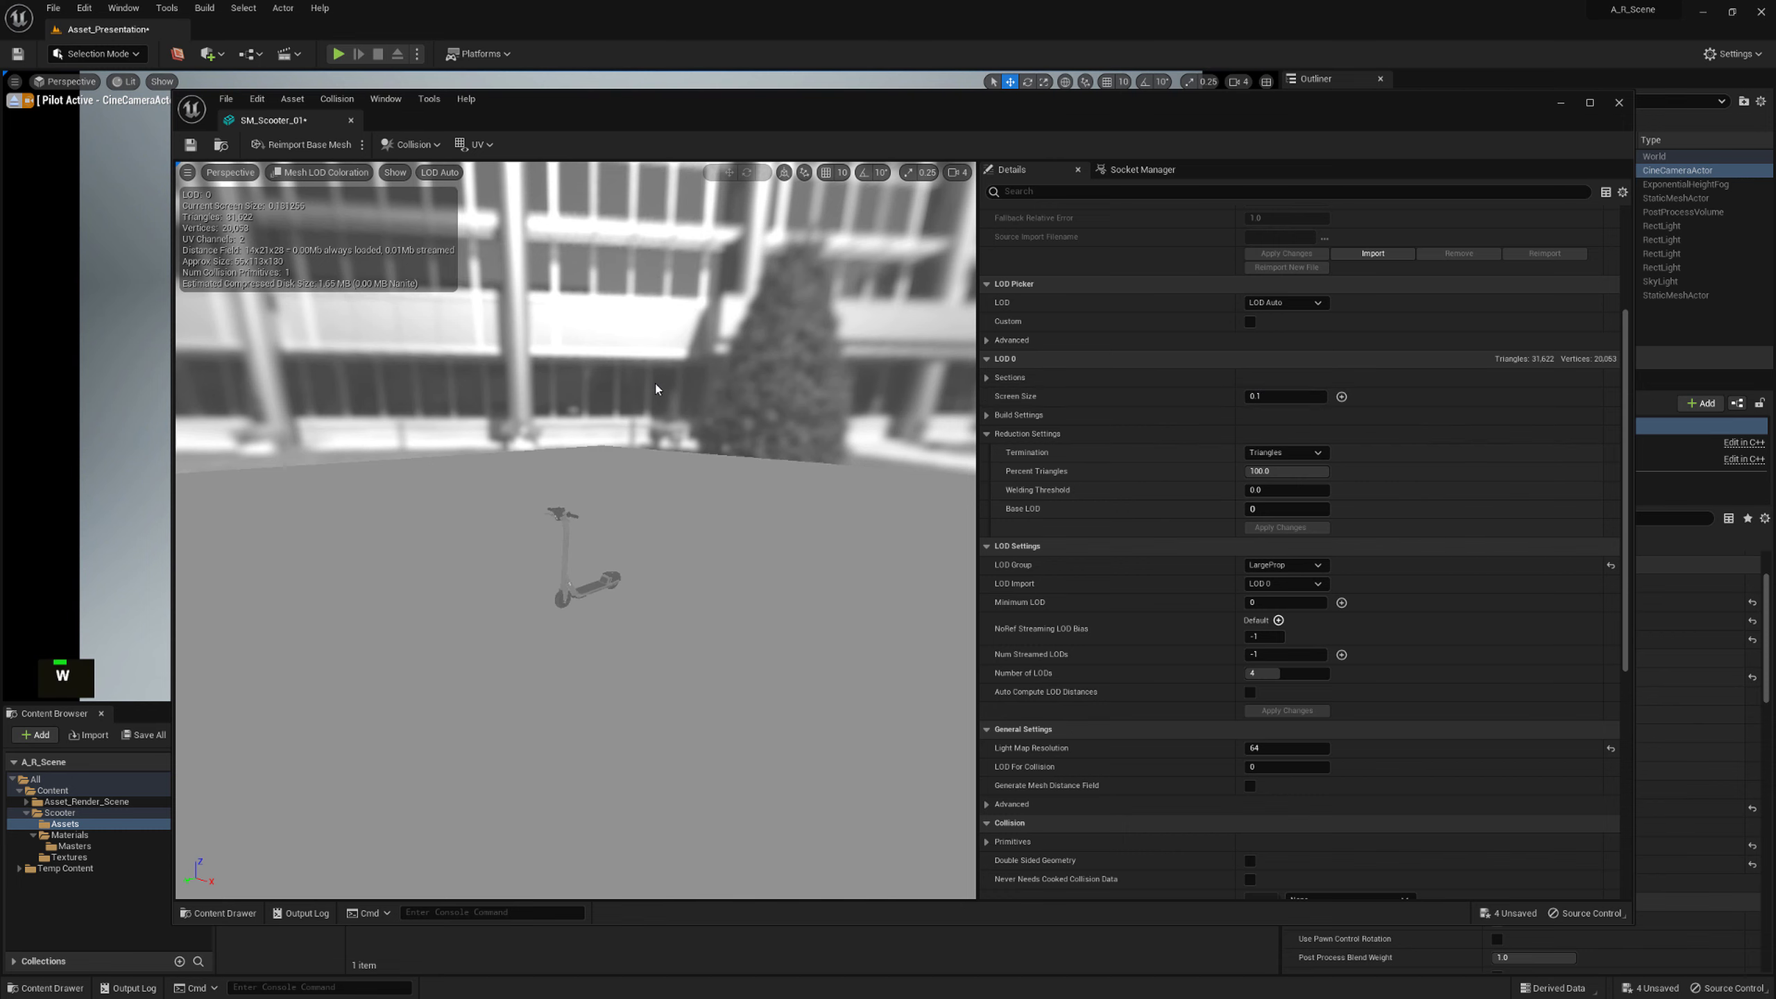
key(s)
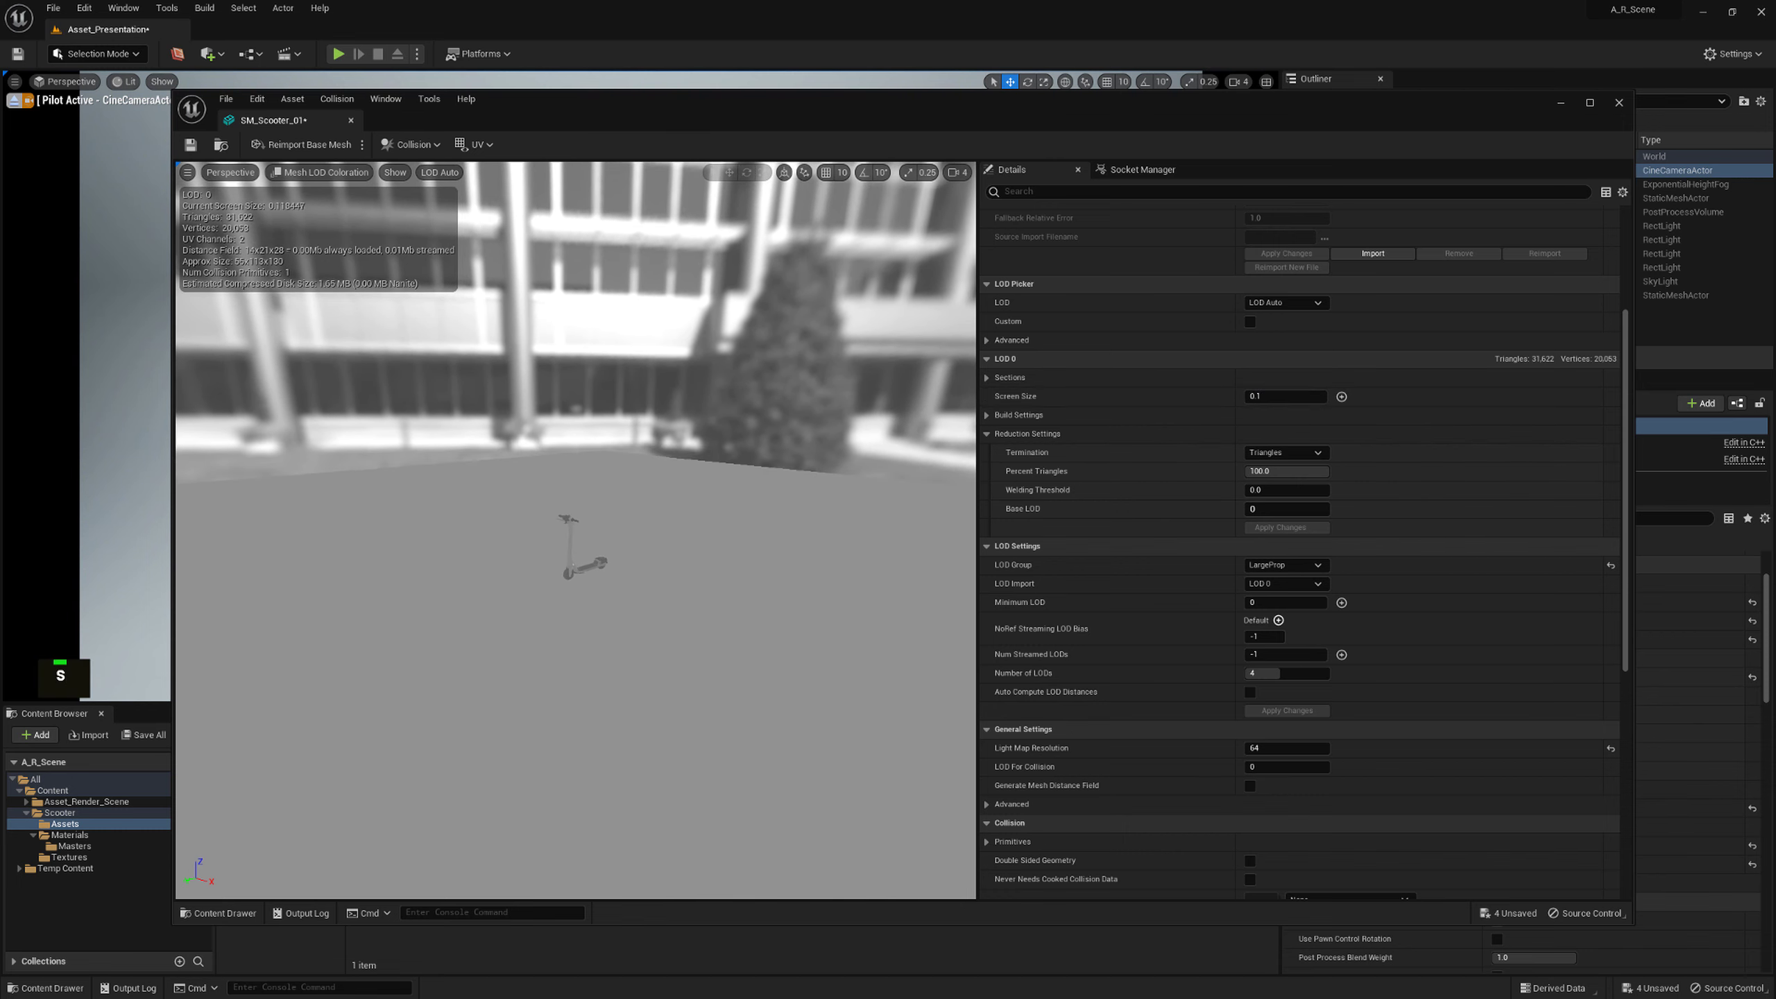
key(s)
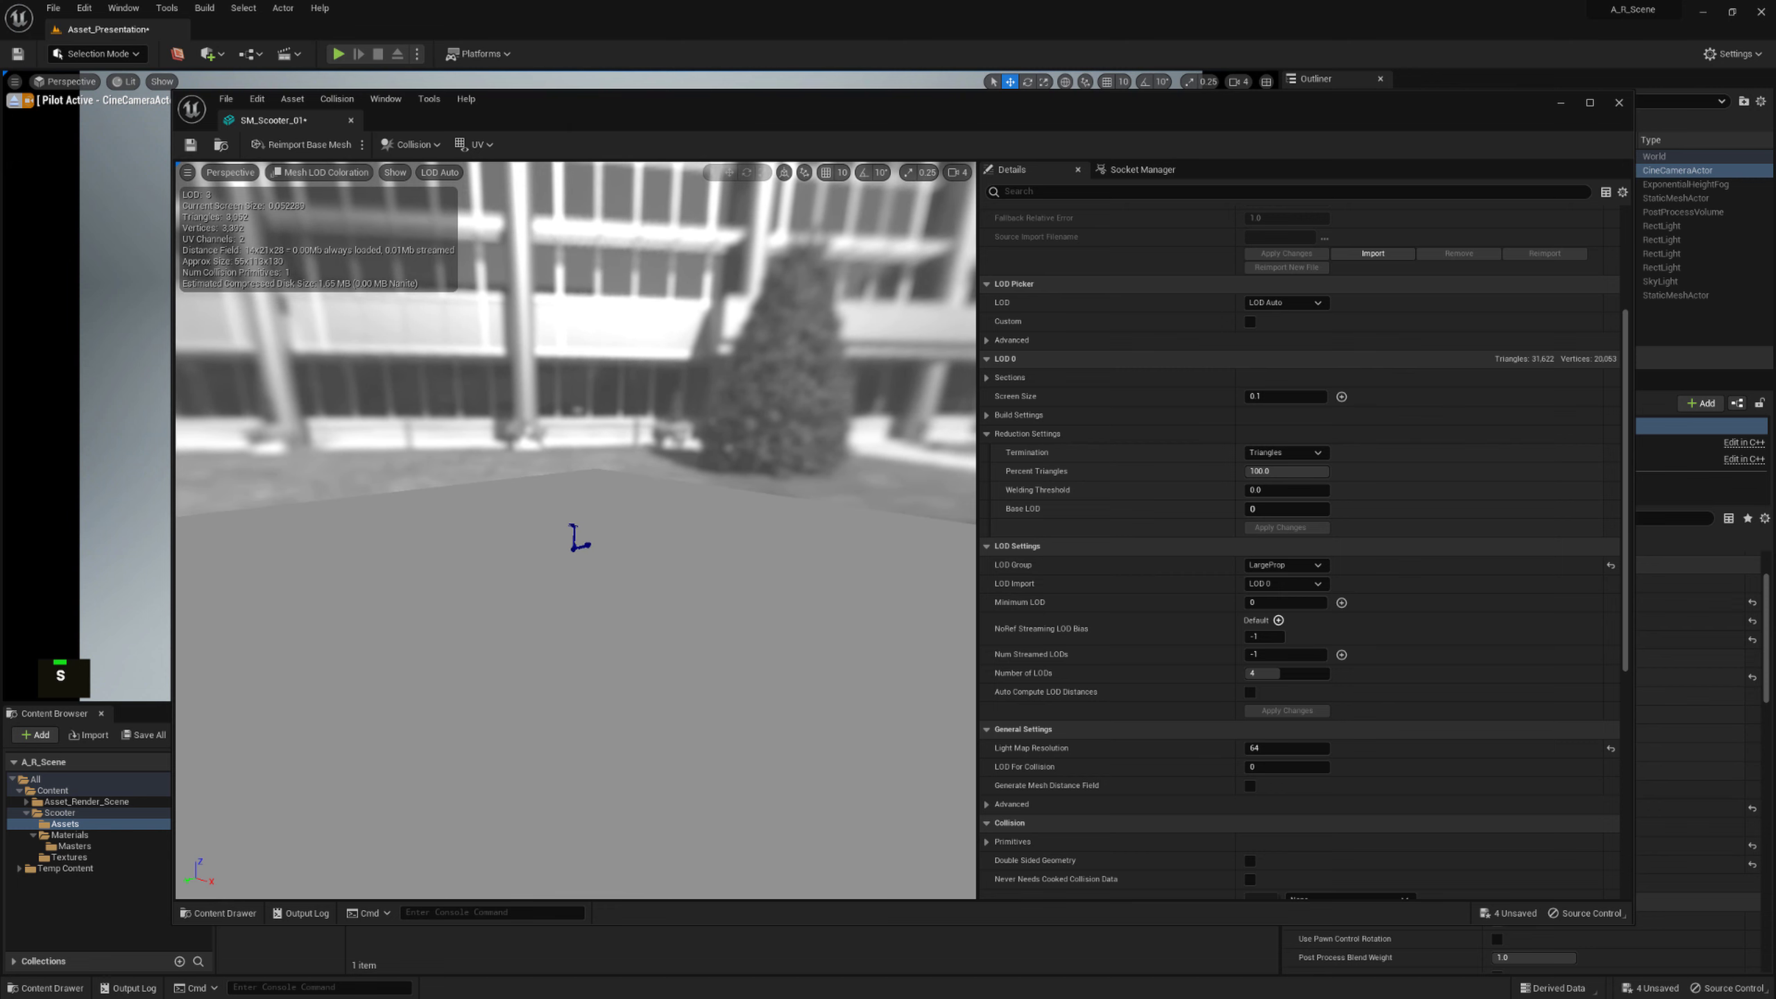
key(w)
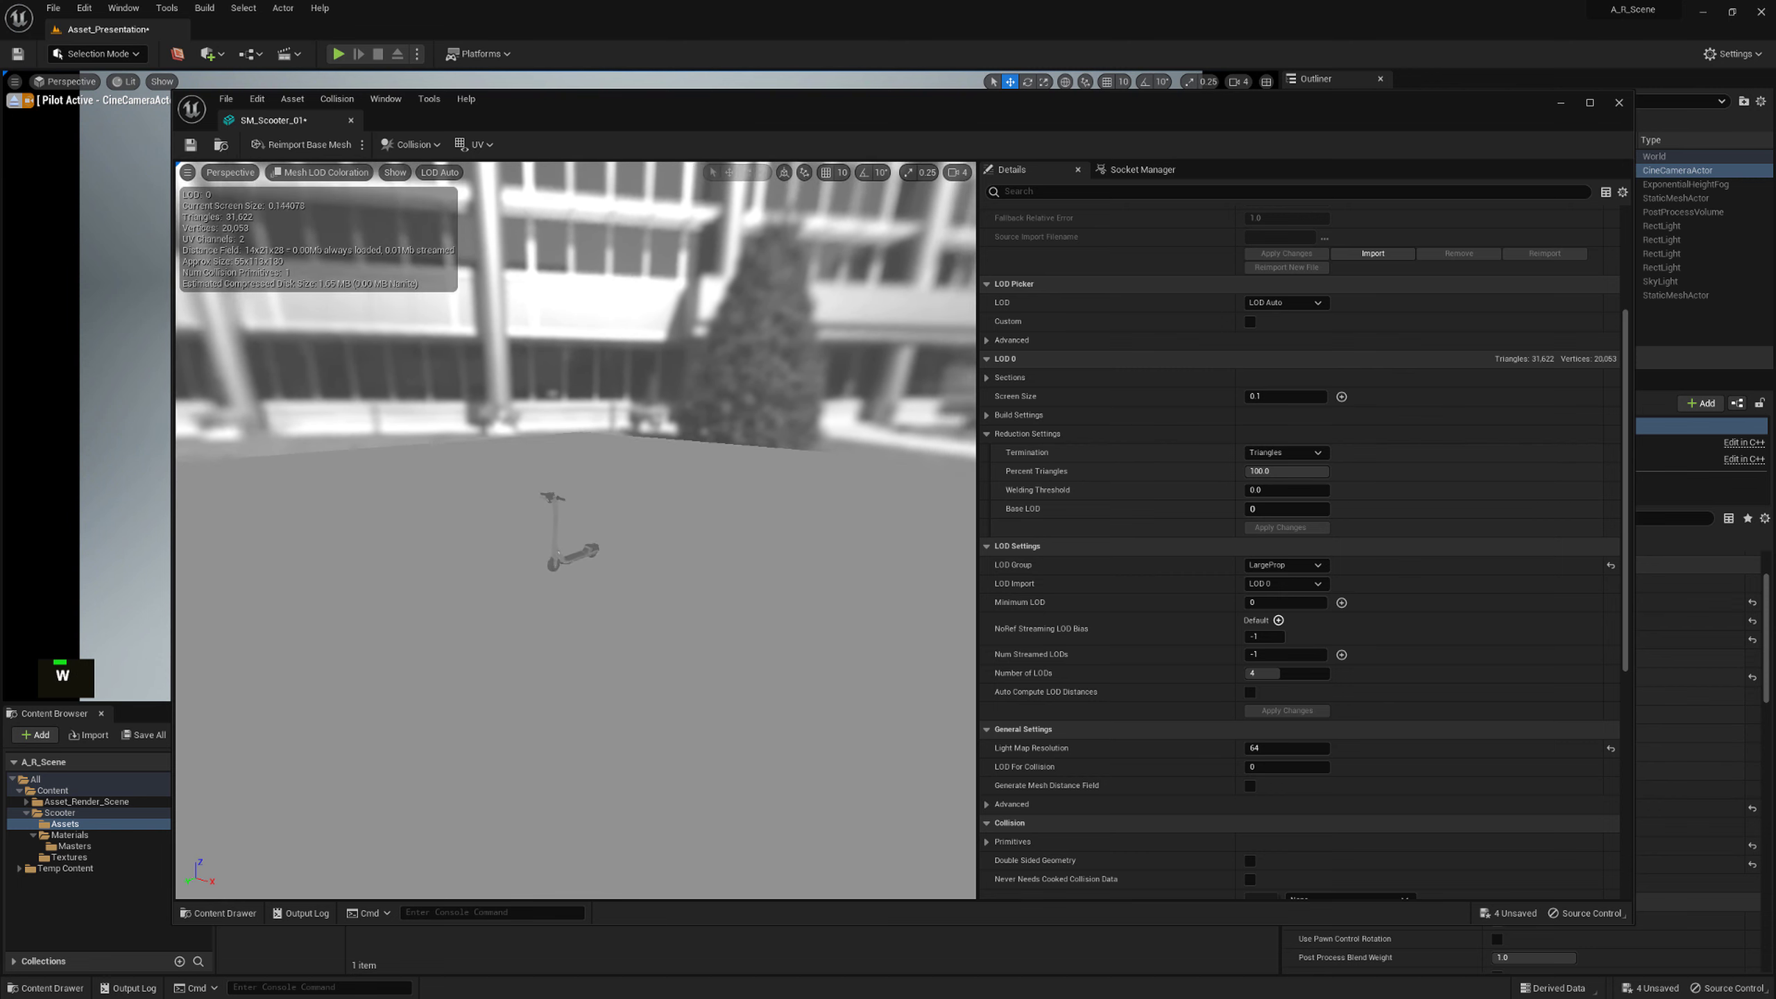
click(1269, 396)
click(1285, 396)
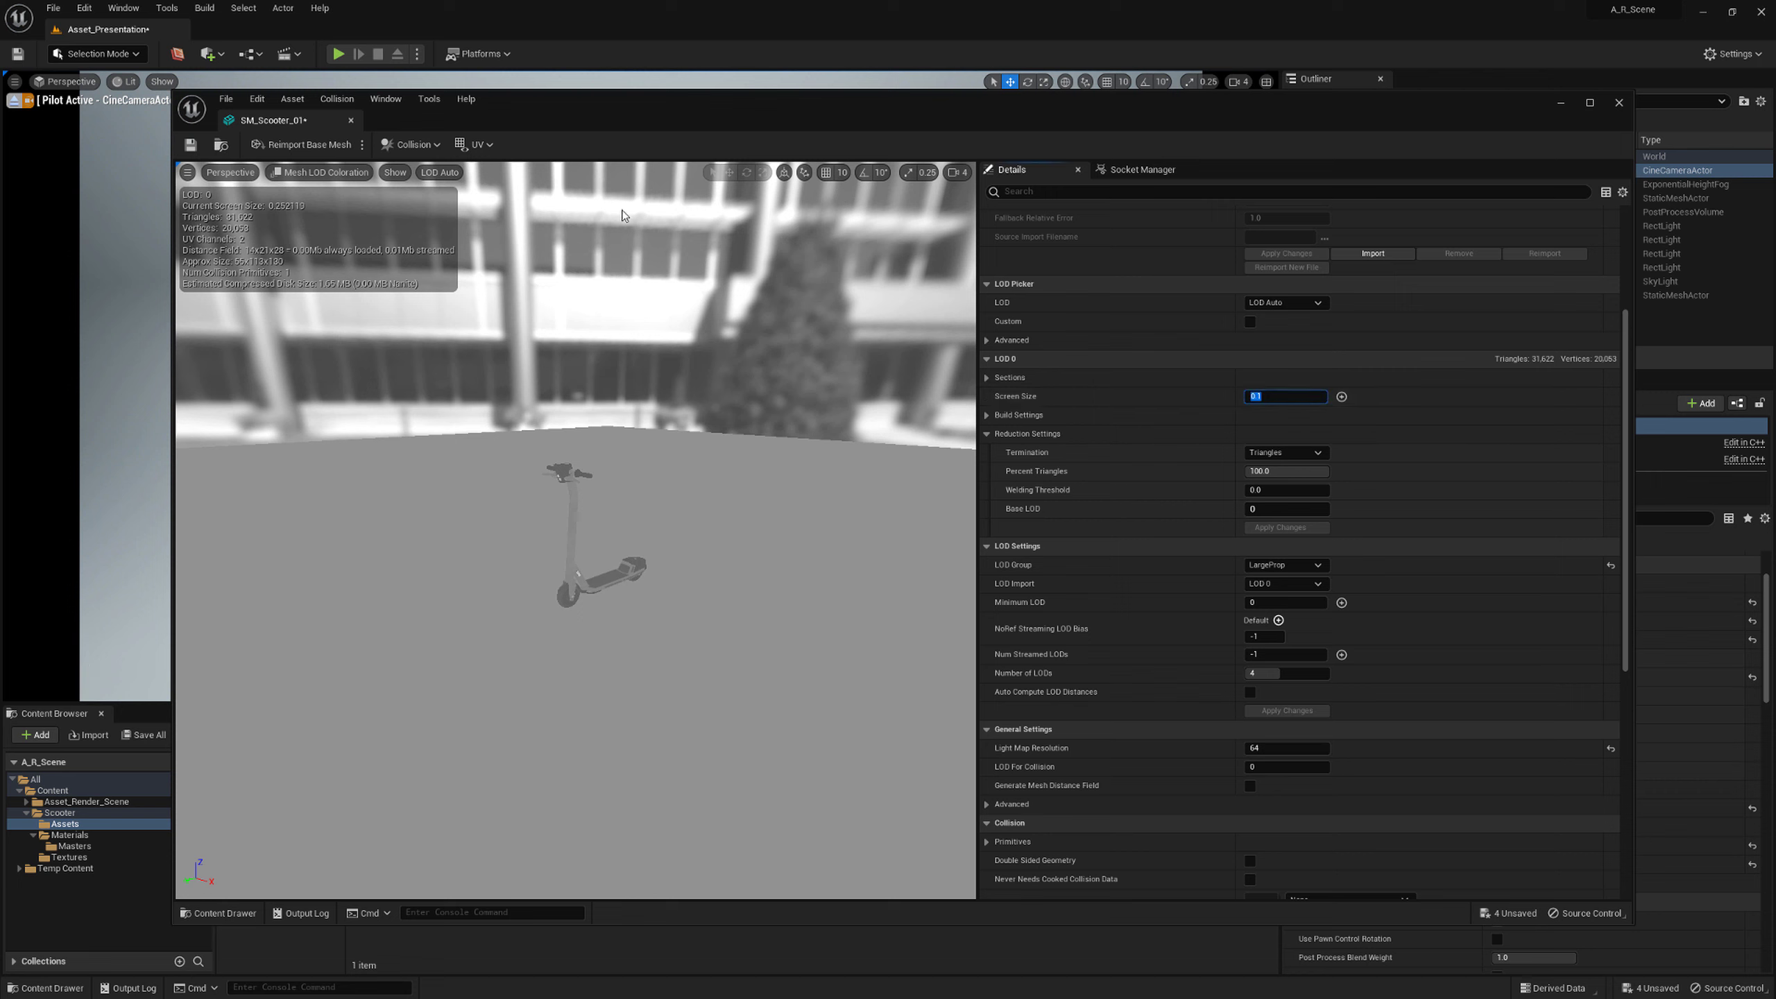
Compare the scooter's LOD 0 and LOD 1 previews, ending on LOD 1
click(440, 173)
click(457, 226)
click(441, 173)
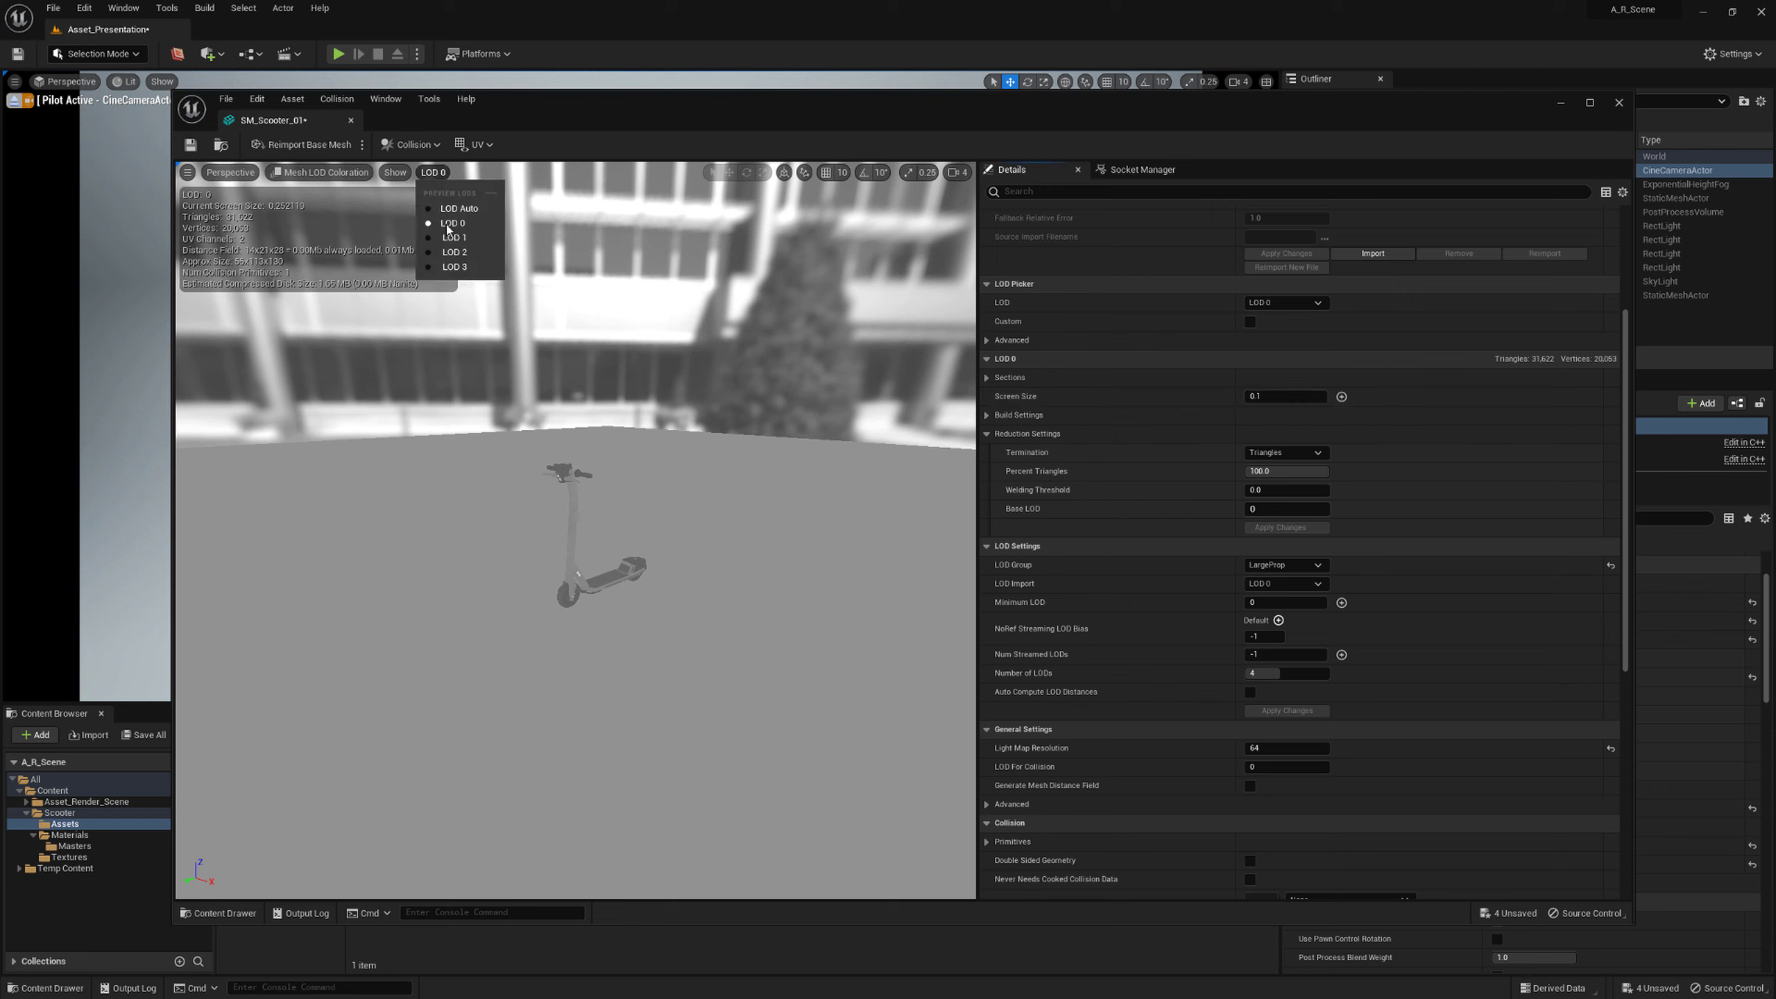
click(463, 238)
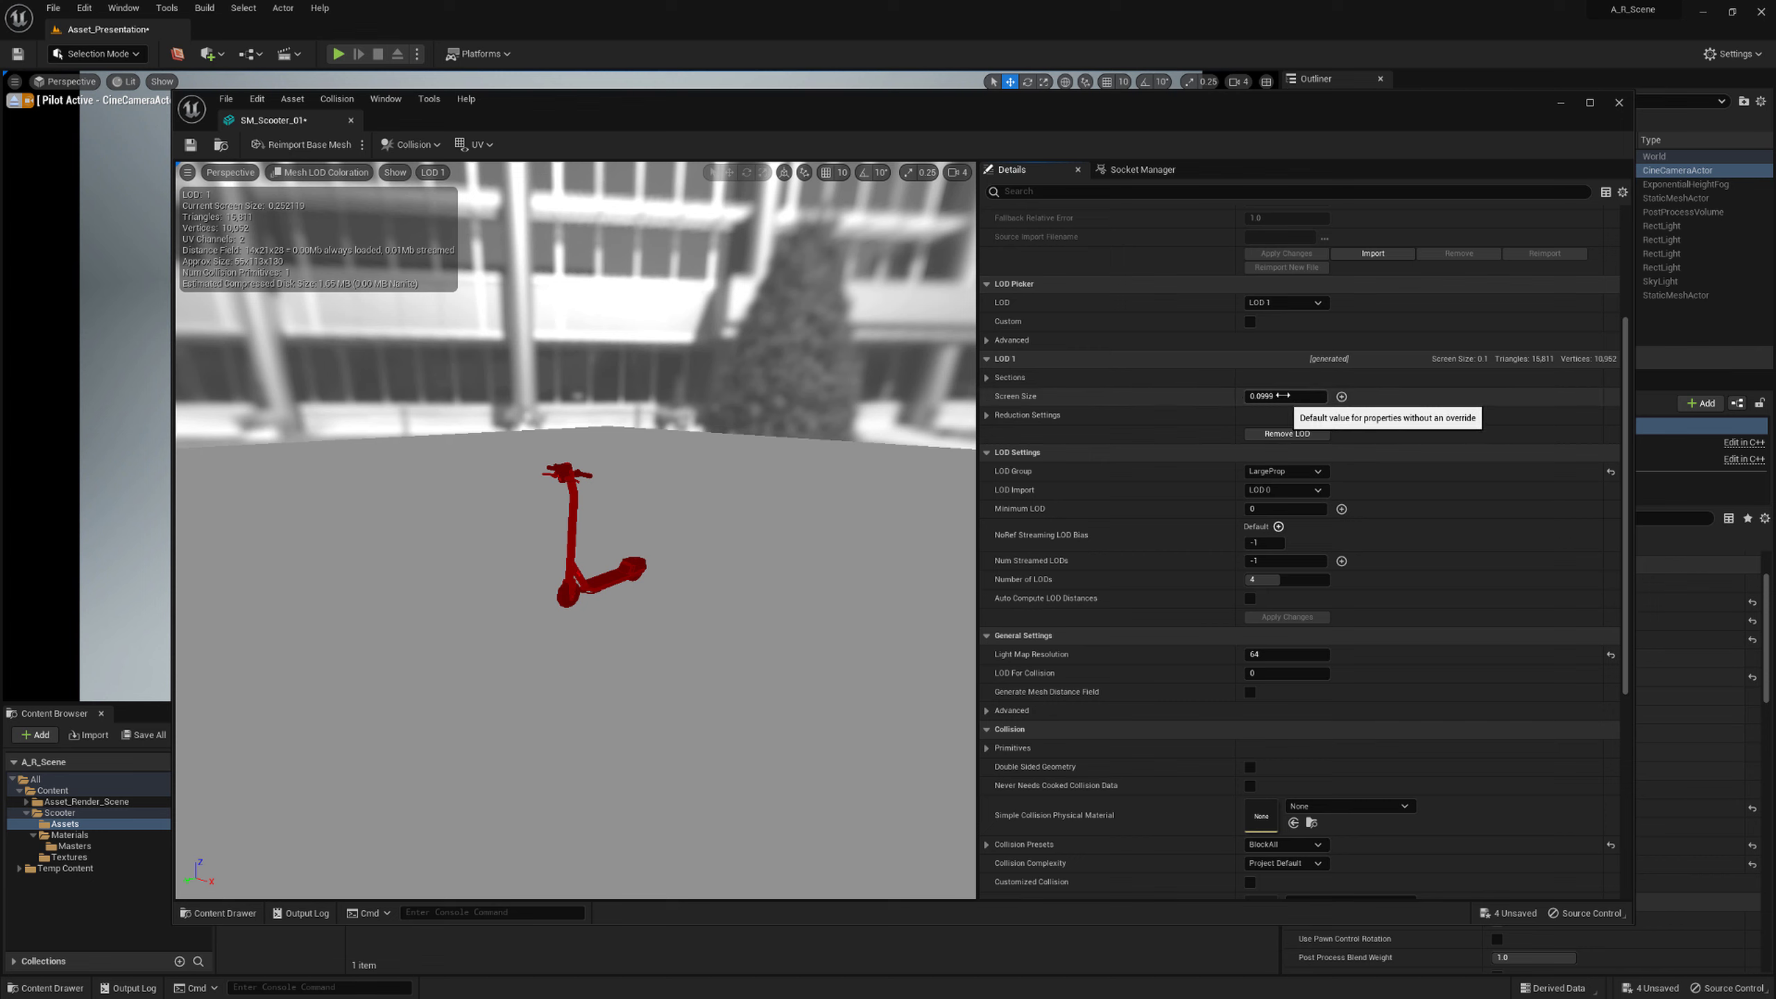
click(430, 174)
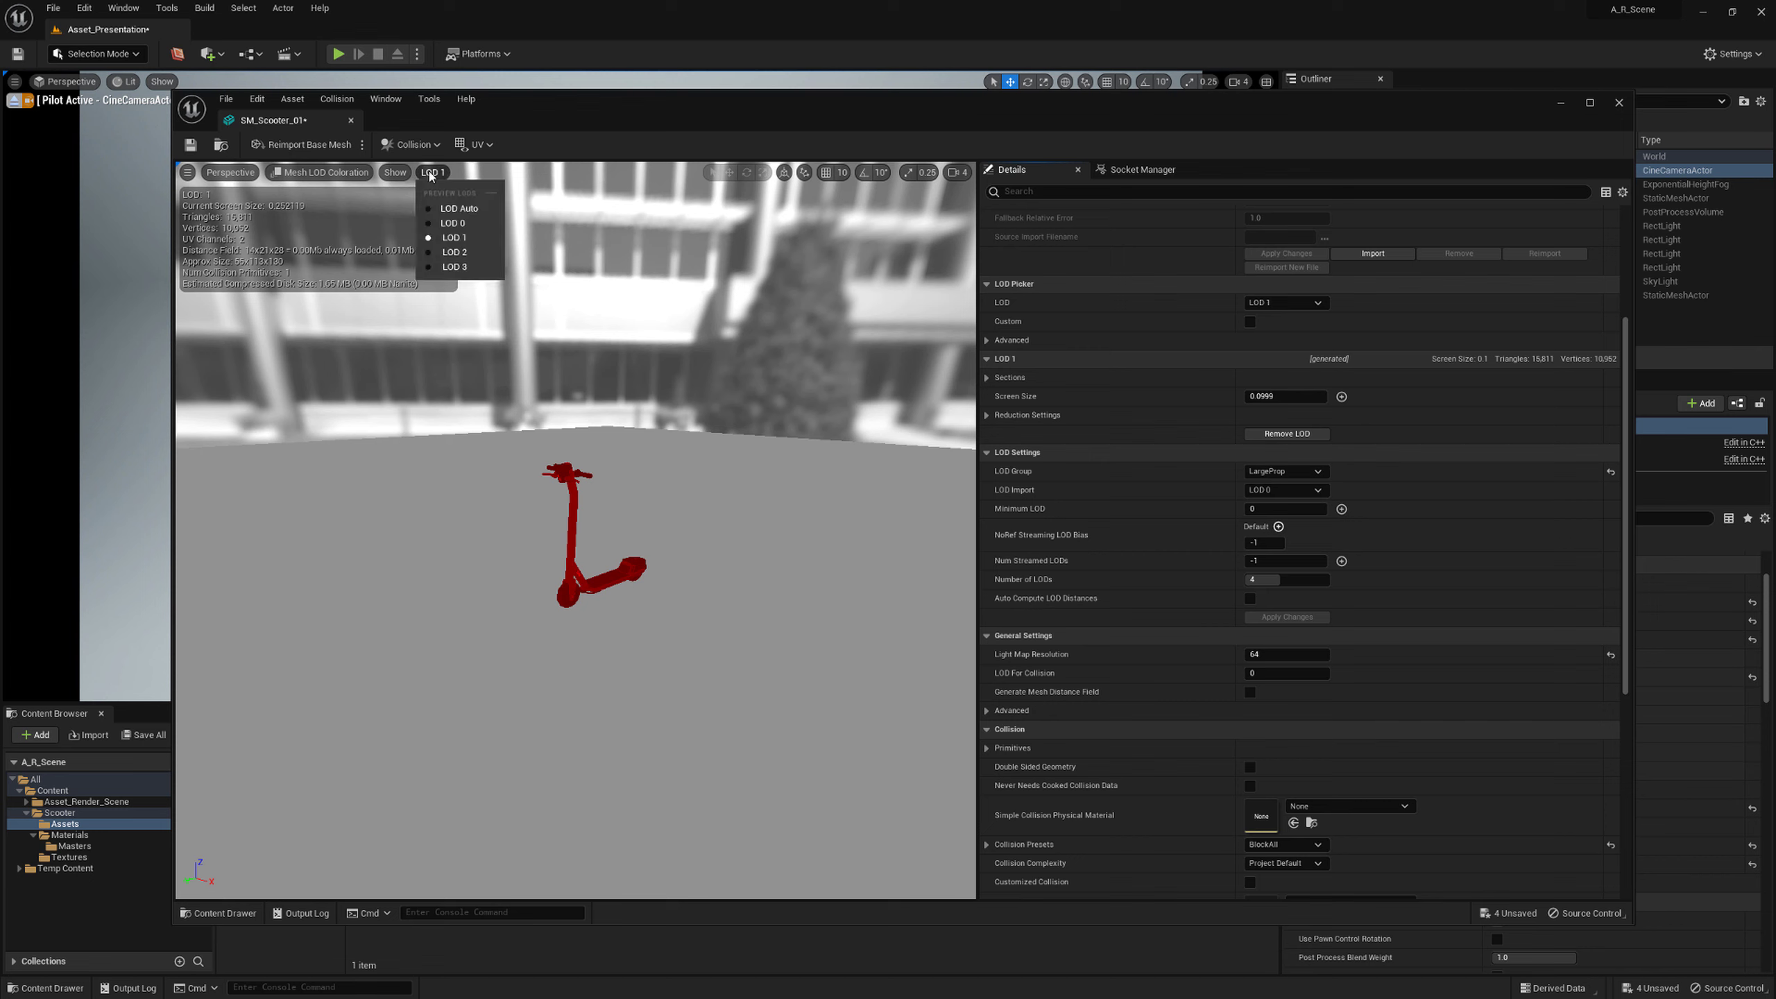
click(455, 224)
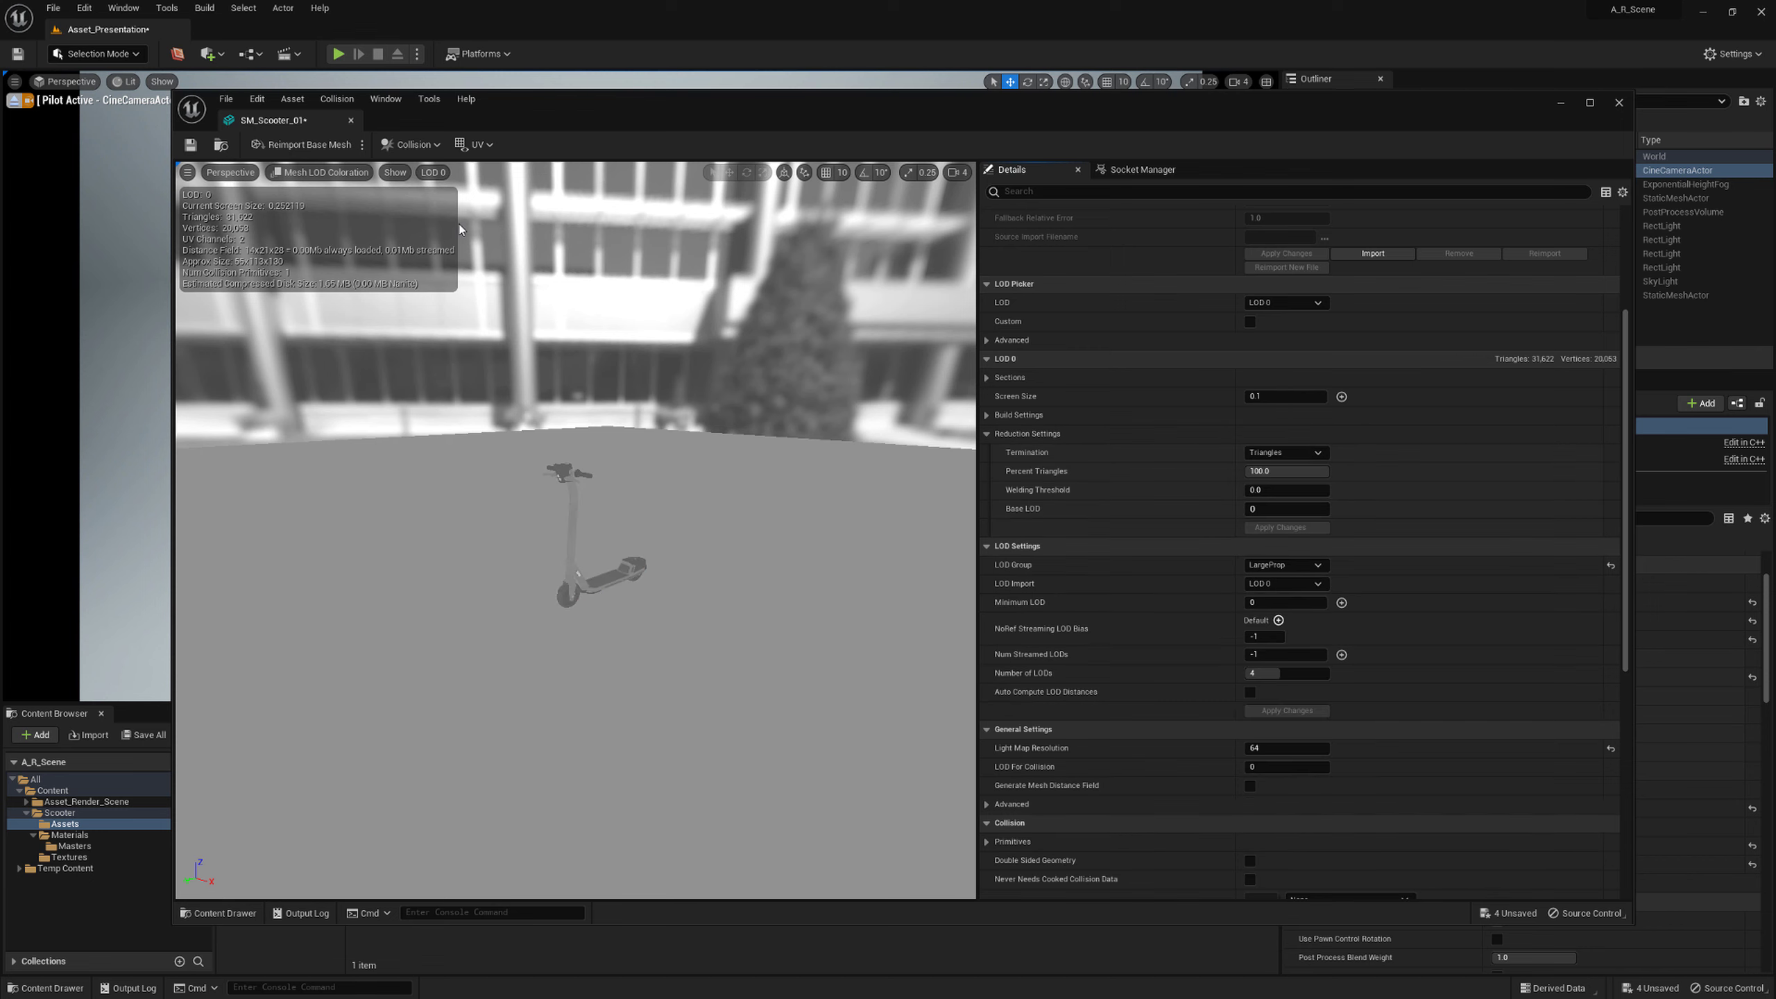
click(435, 172)
click(454, 238)
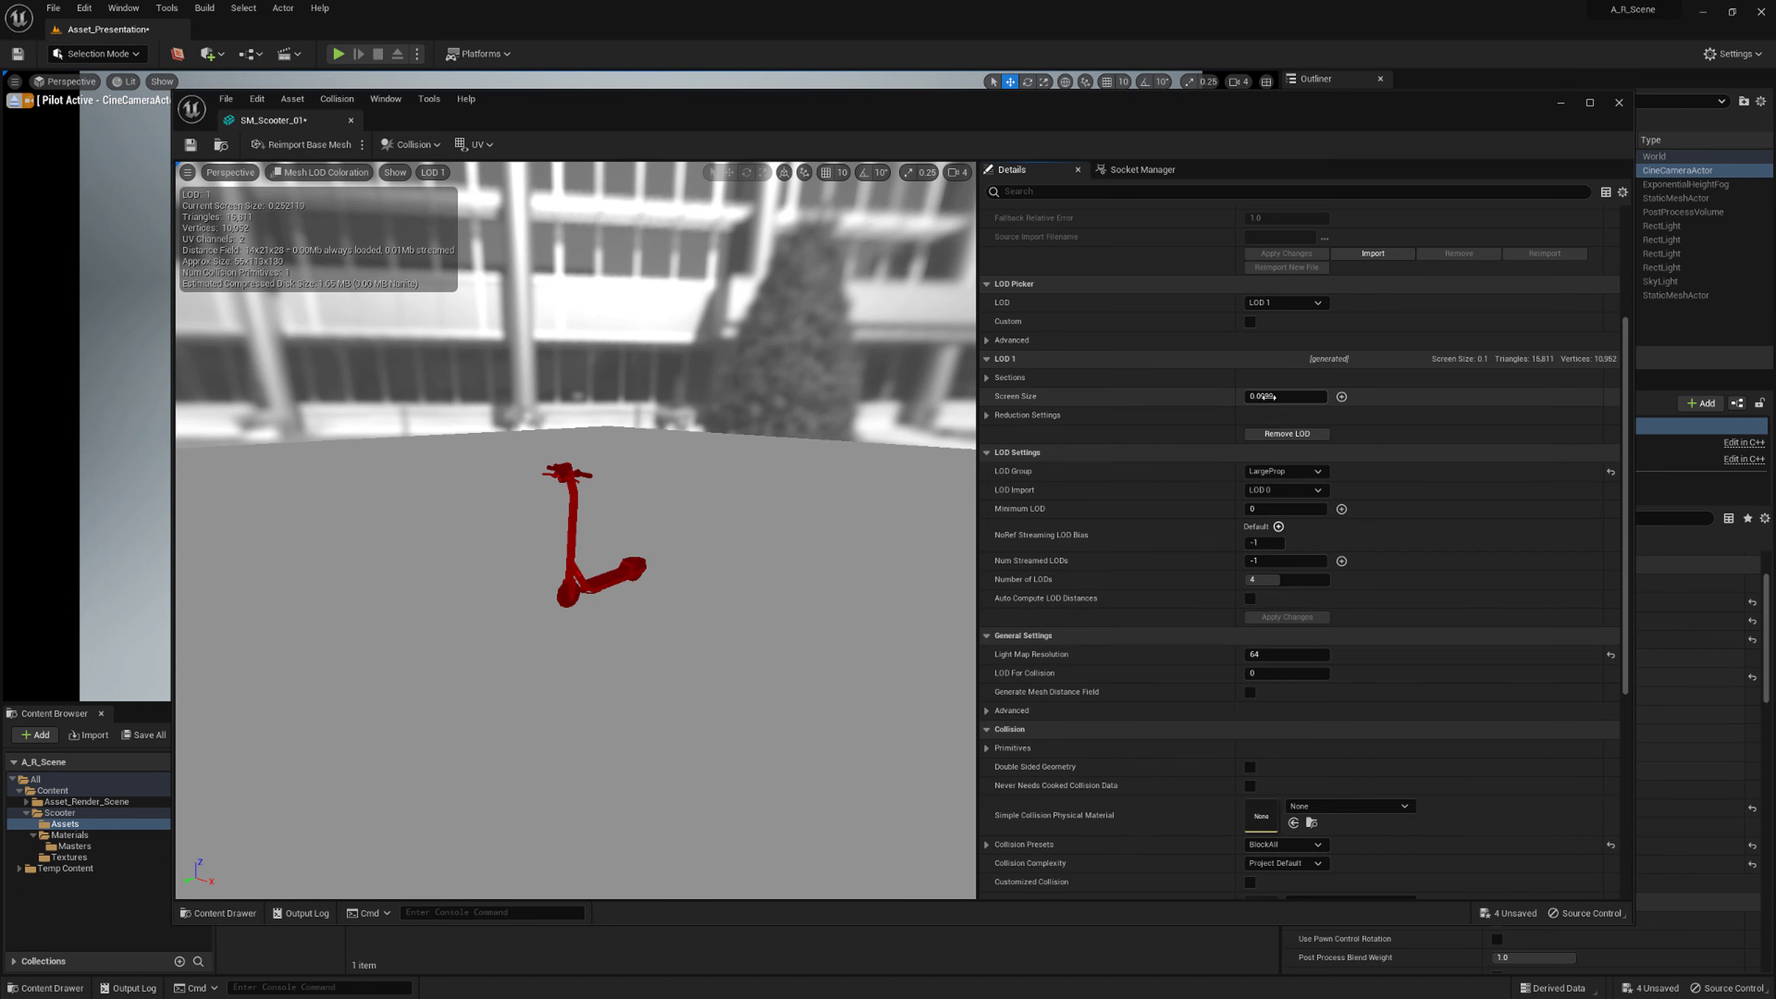
Set screen sizes of LOD 1, LOD 2 and LOD 3 to 0.08, 0.06 and 0.04
double_click(1297, 396)
key(shift+Left)
key(shift+Left)
key(shift+Left)
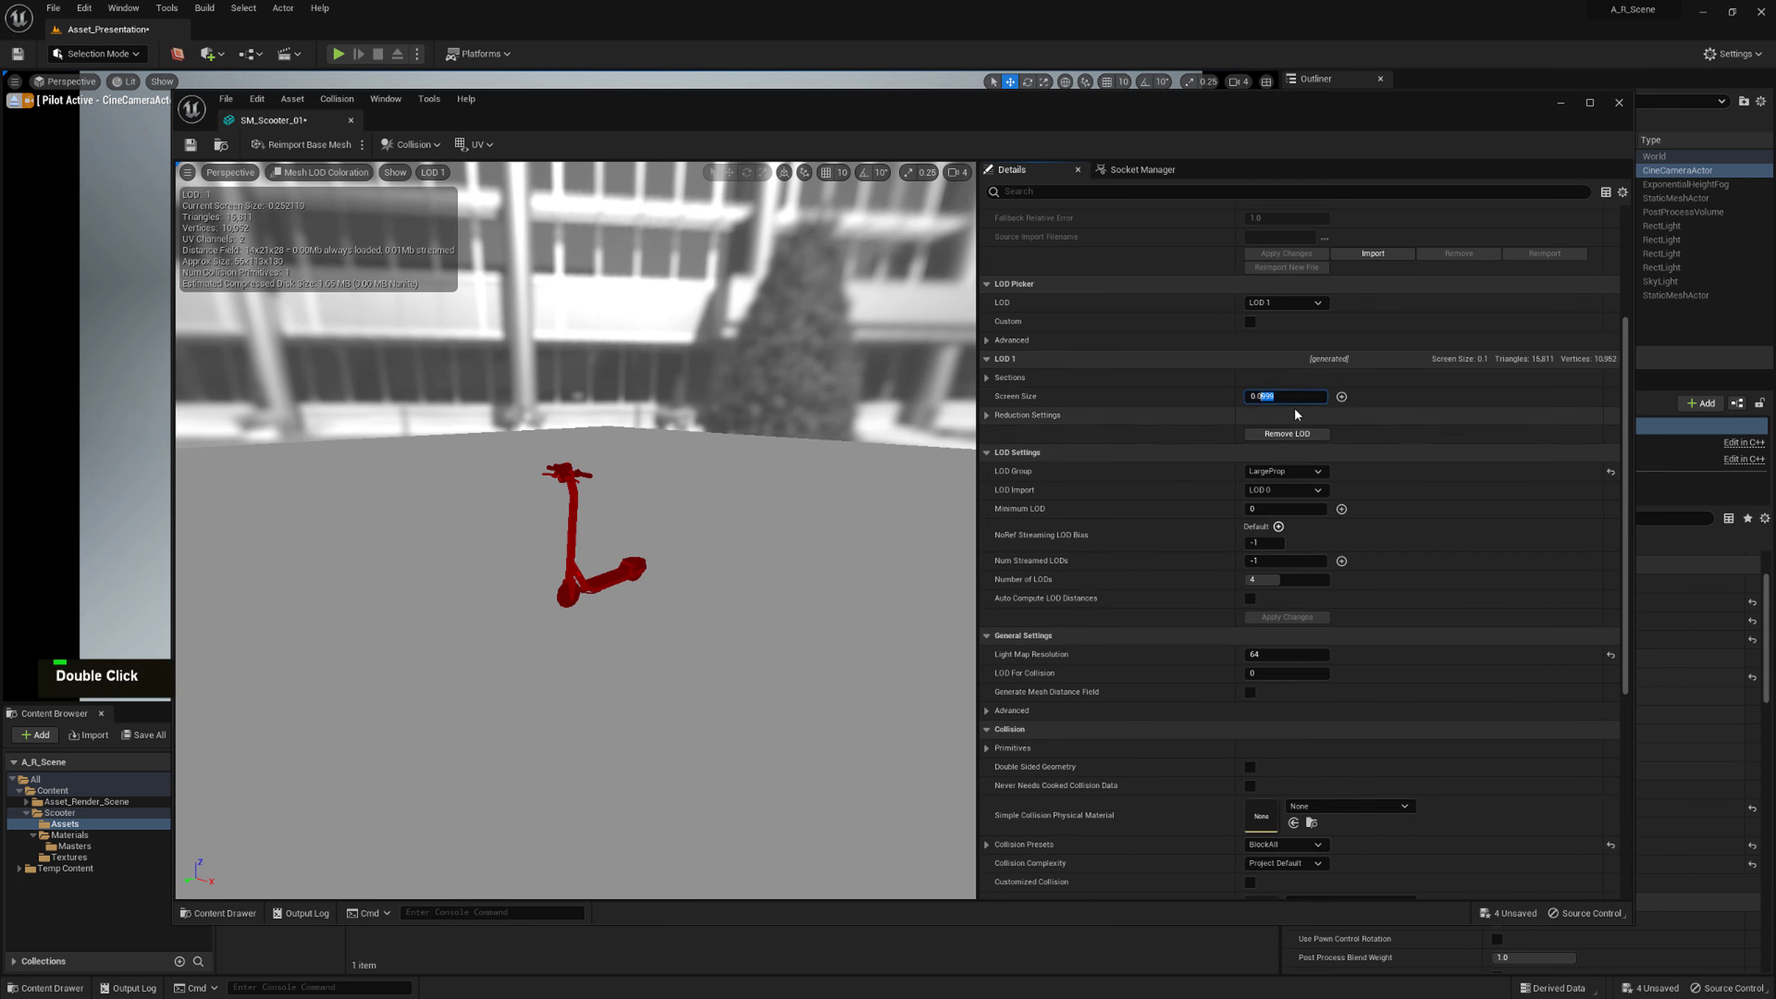
text(8)
key(Return)
click(433, 172)
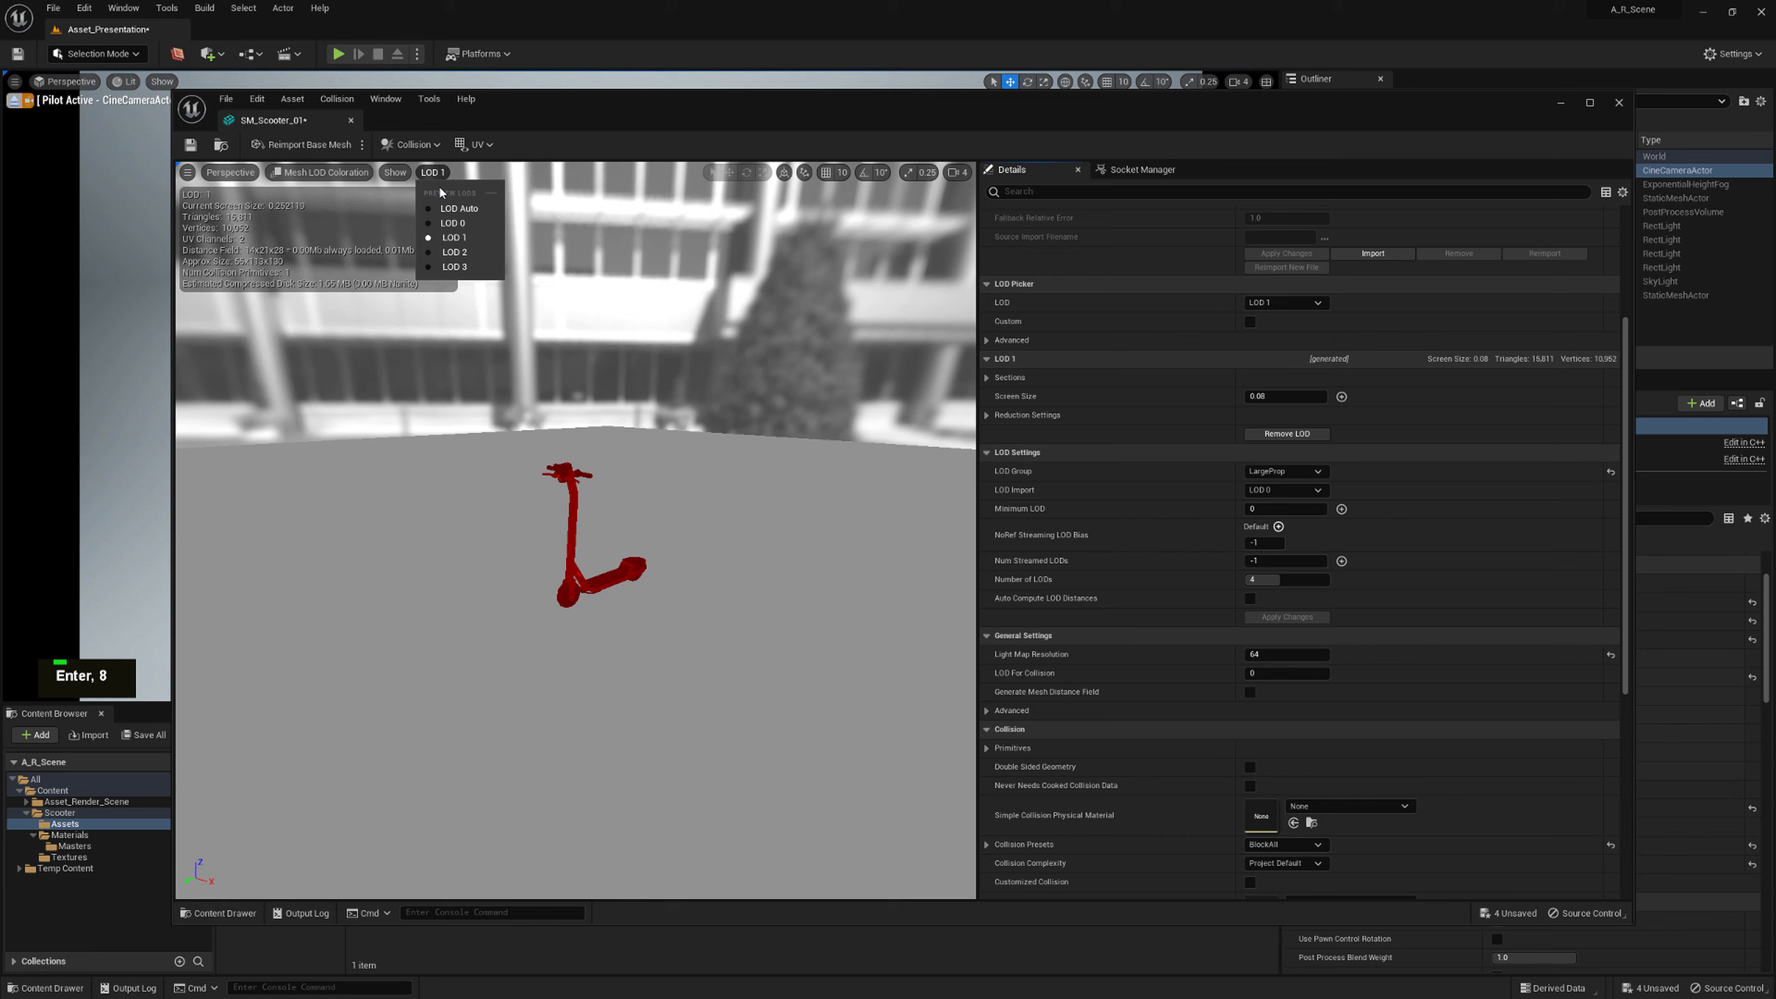
click(455, 252)
double_click(1259, 396)
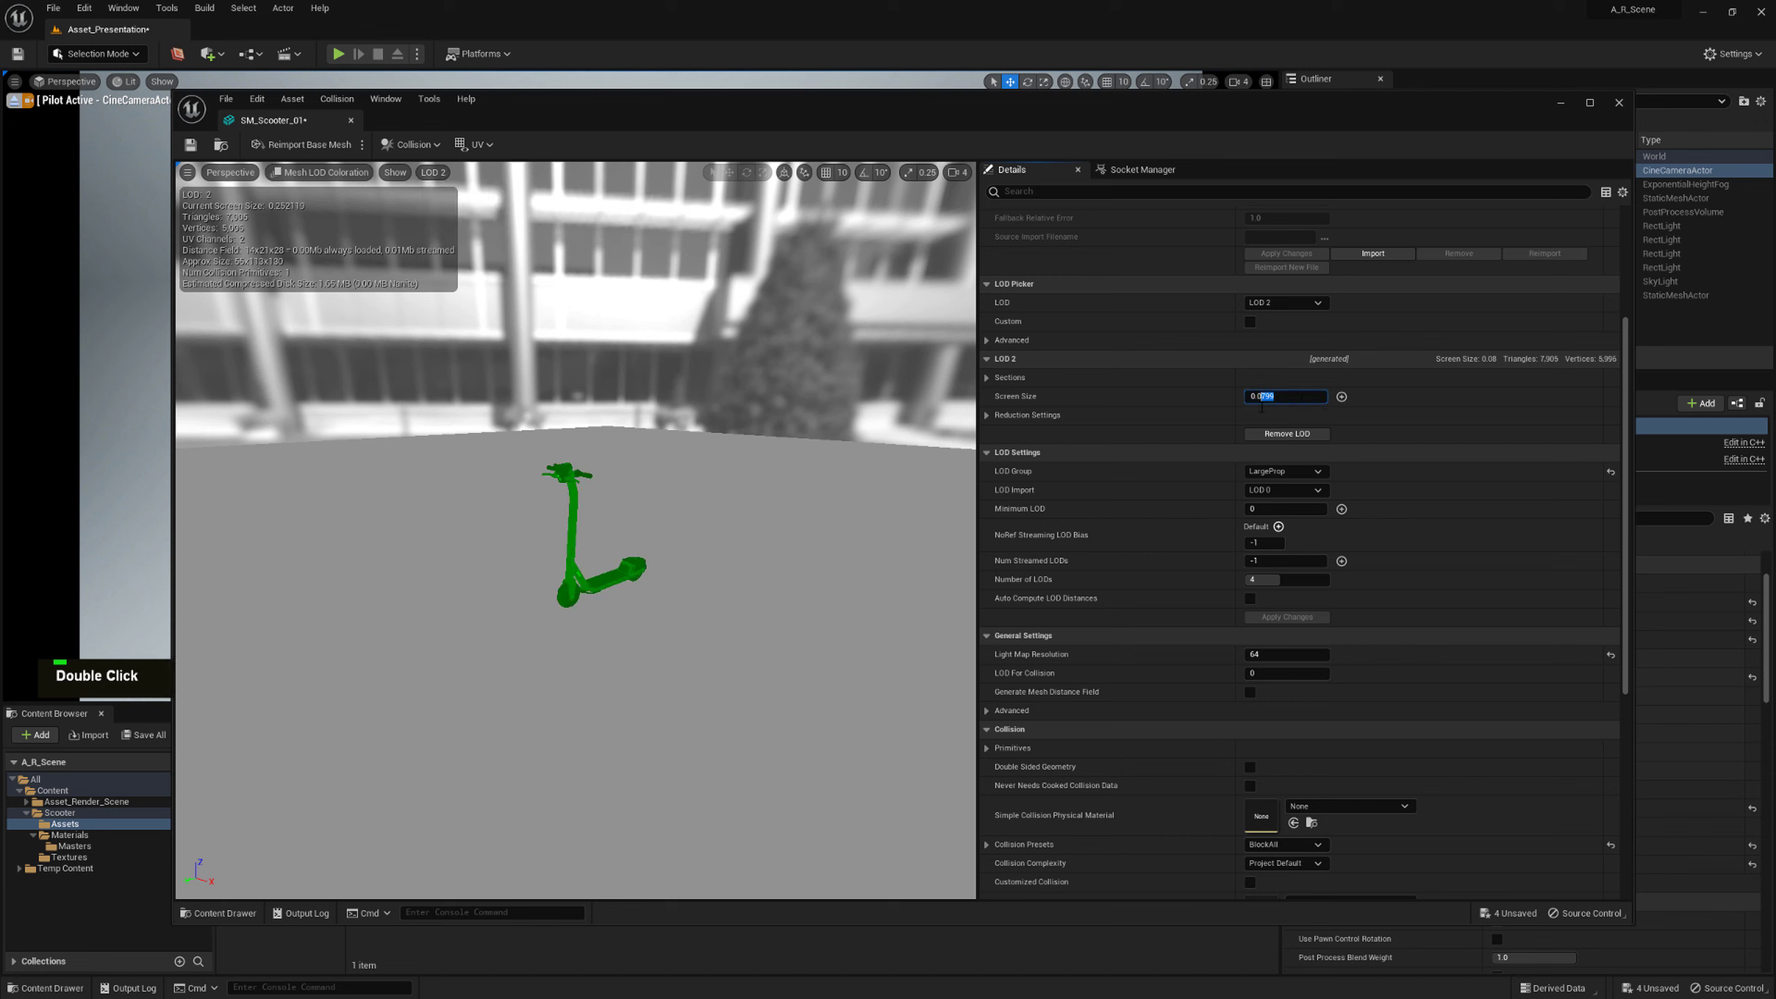
text(6)
key(Return)
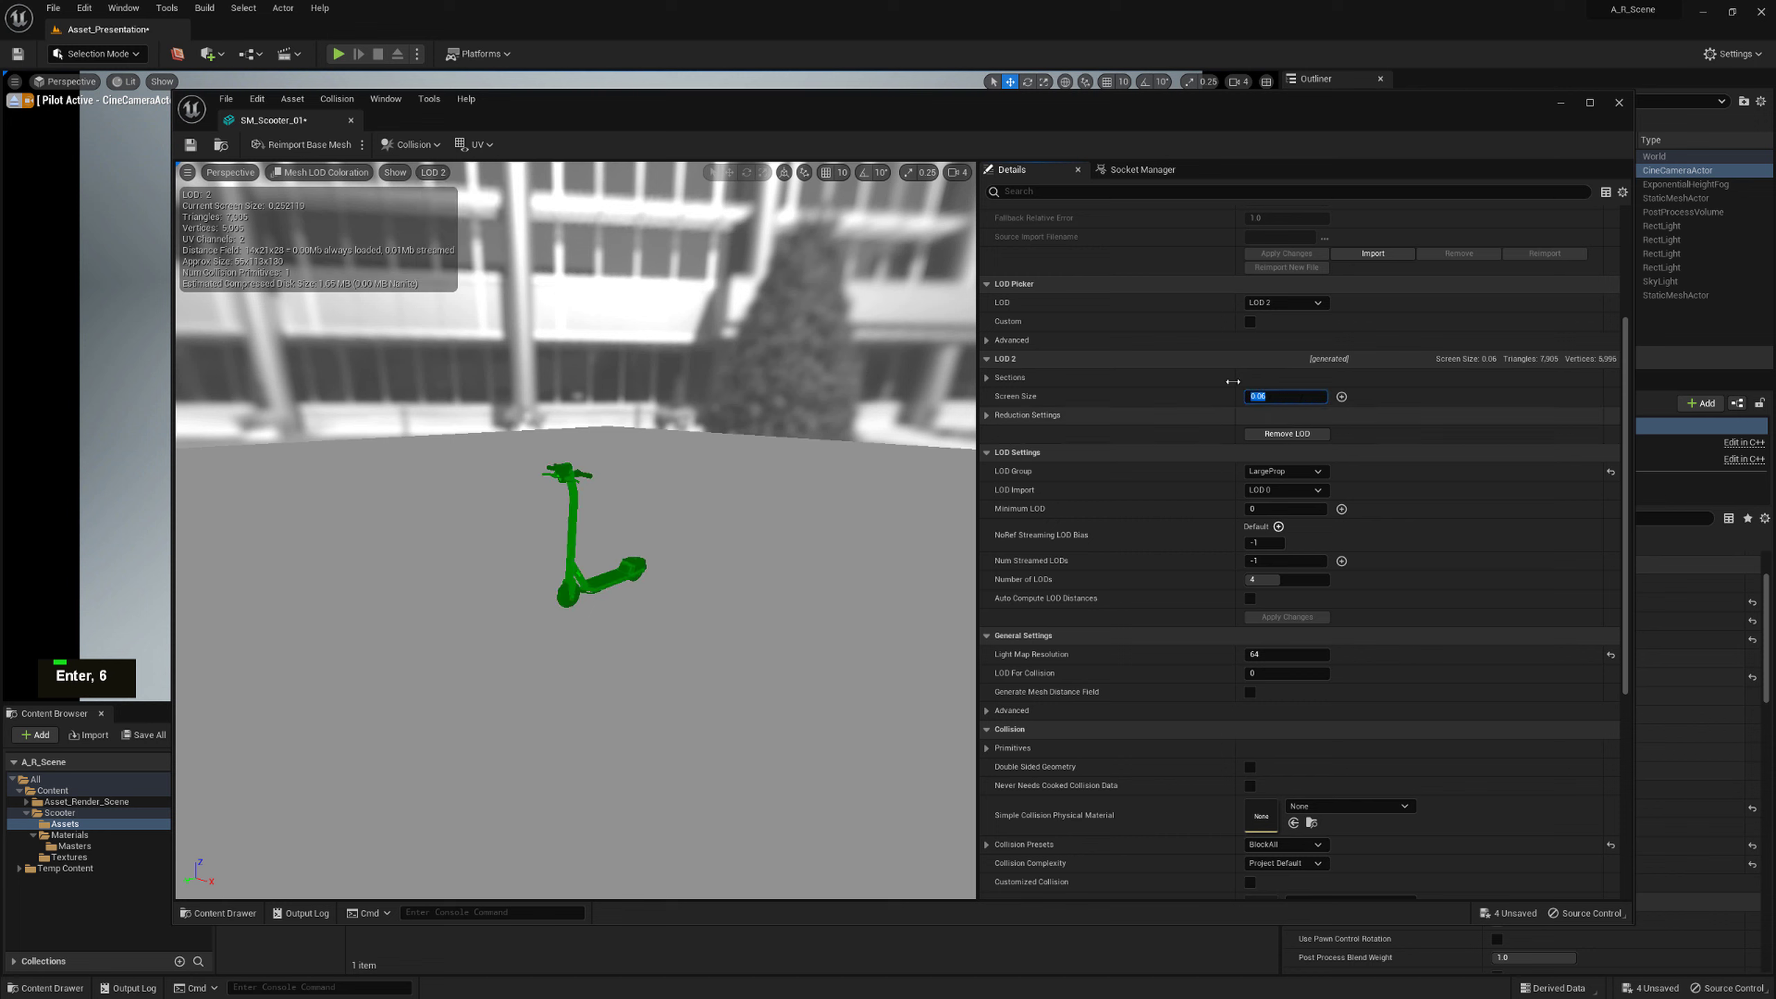
click(433, 172)
click(454, 251)
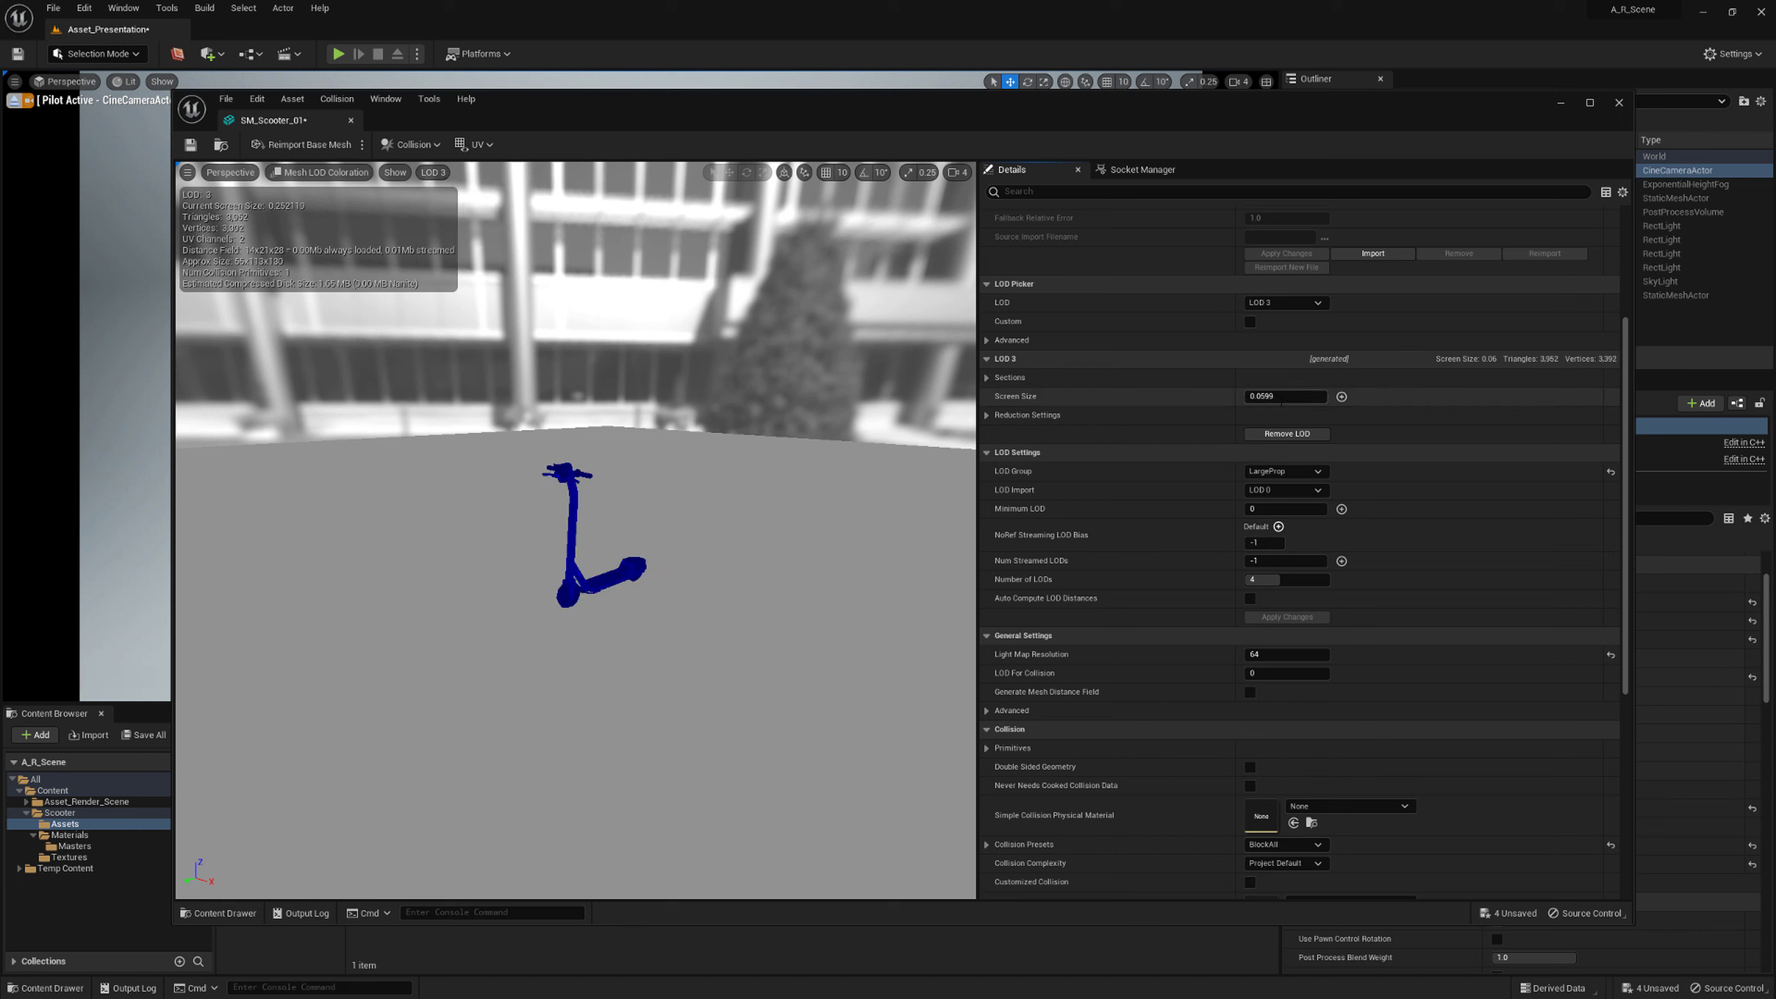
double_click(1260, 397)
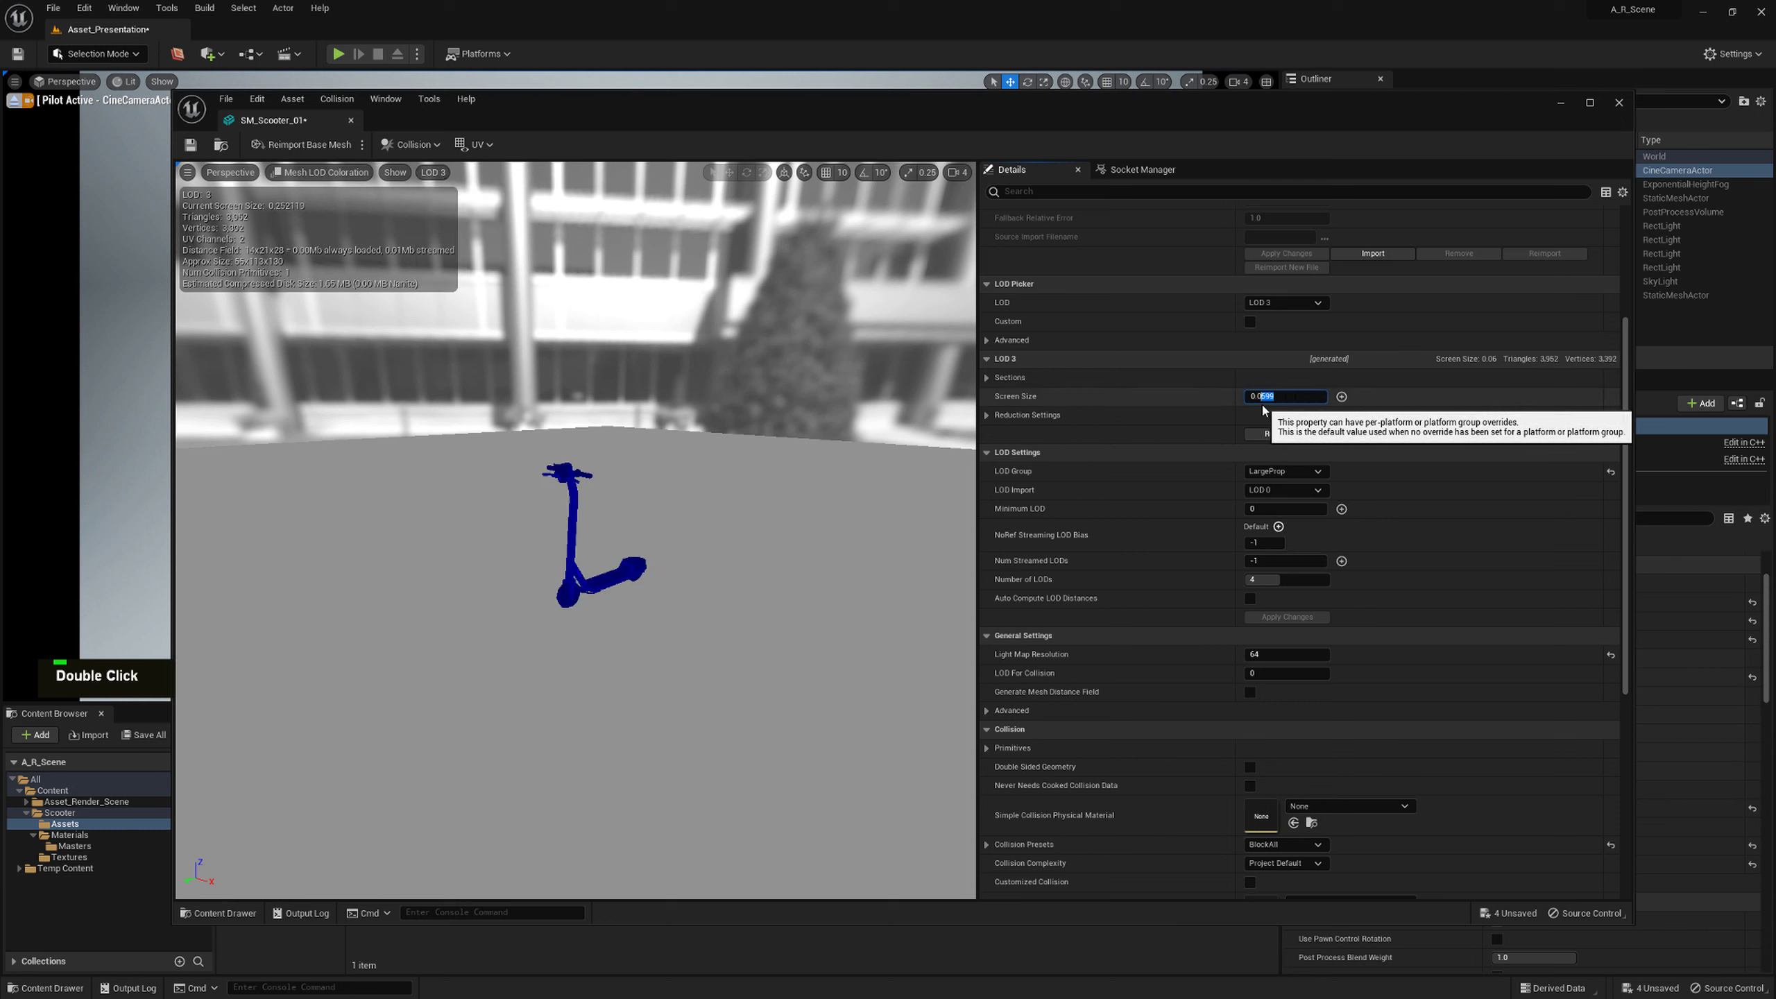
text(4)
key(Return)
Return to LOD Auto and back away until the scooter drops to LOD 3
click(433, 173)
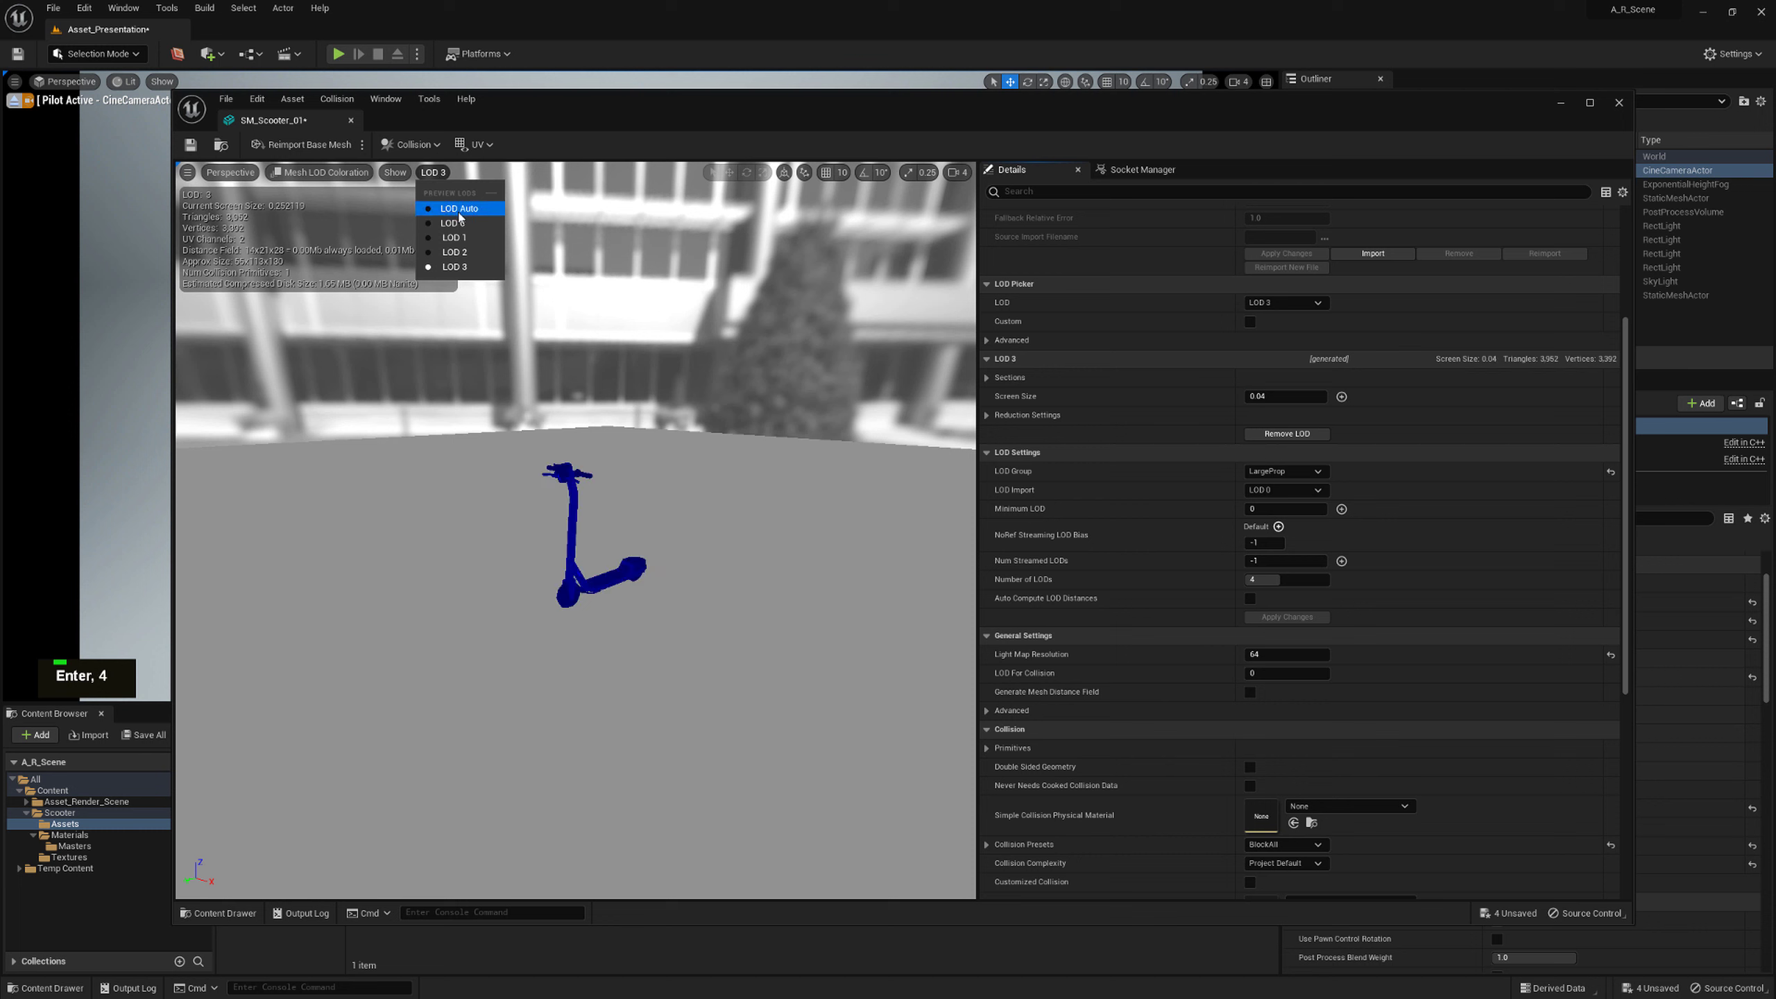
click(459, 212)
key(w)
right_drag(591, 356, 589, 333)
key(s)
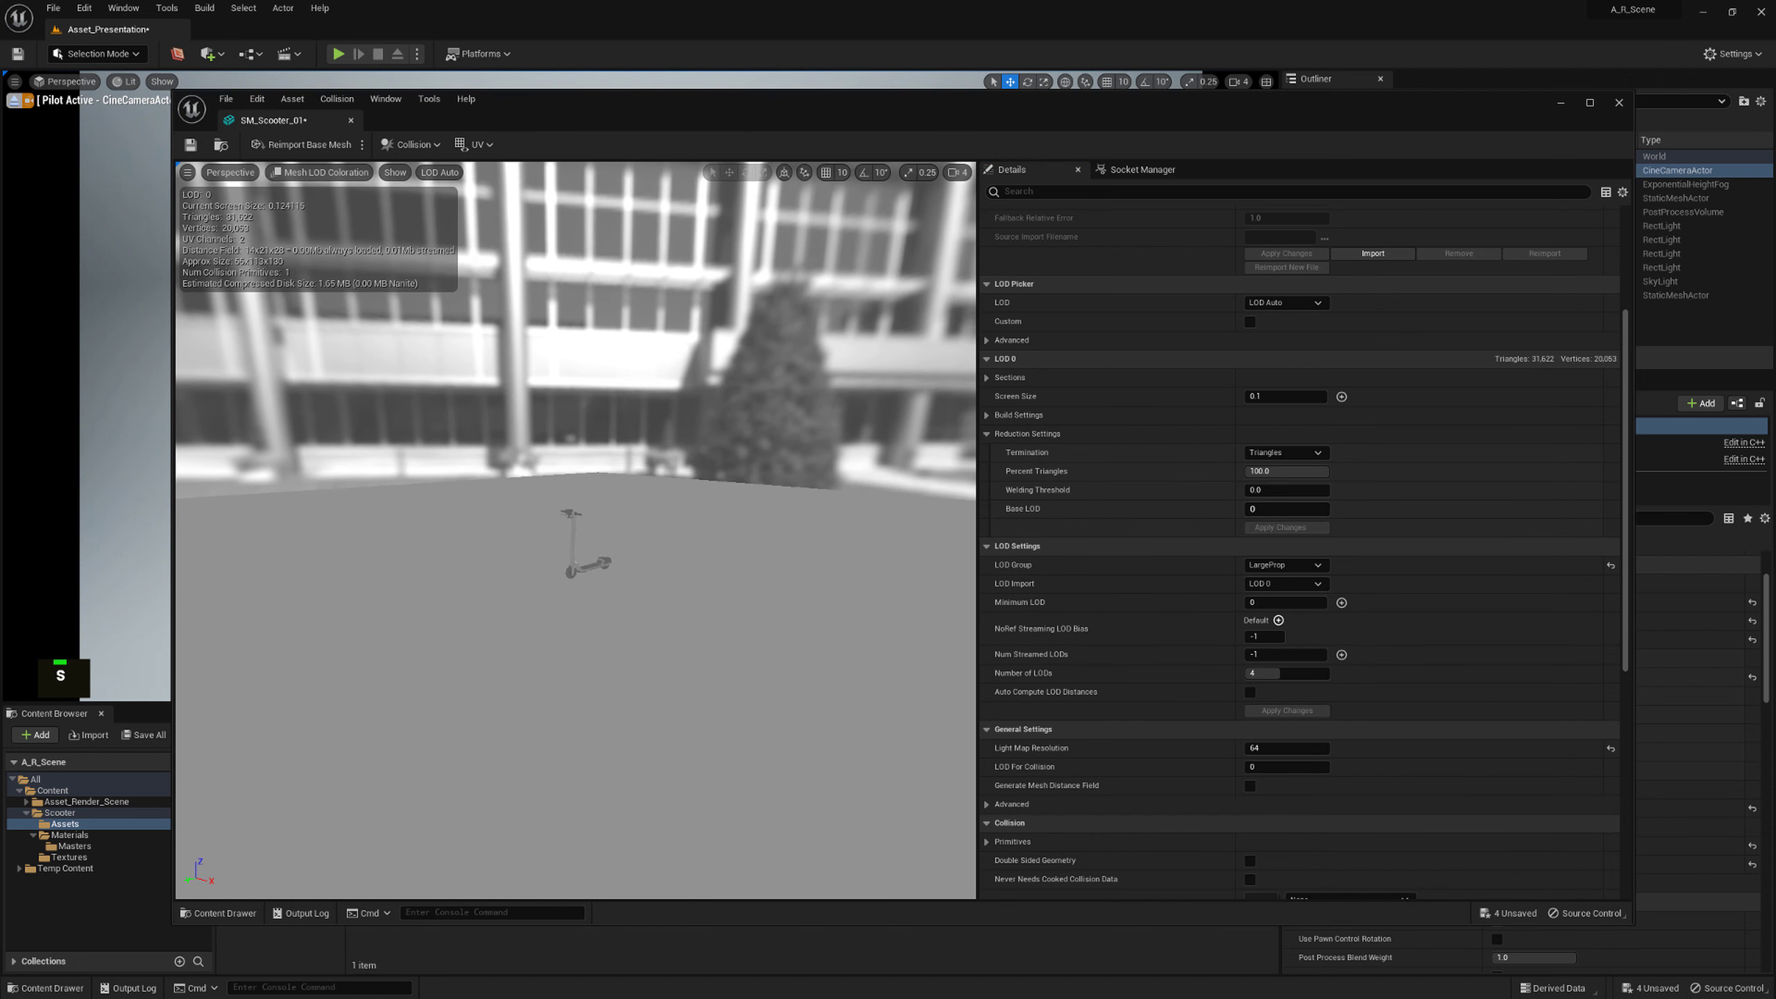
key(s)
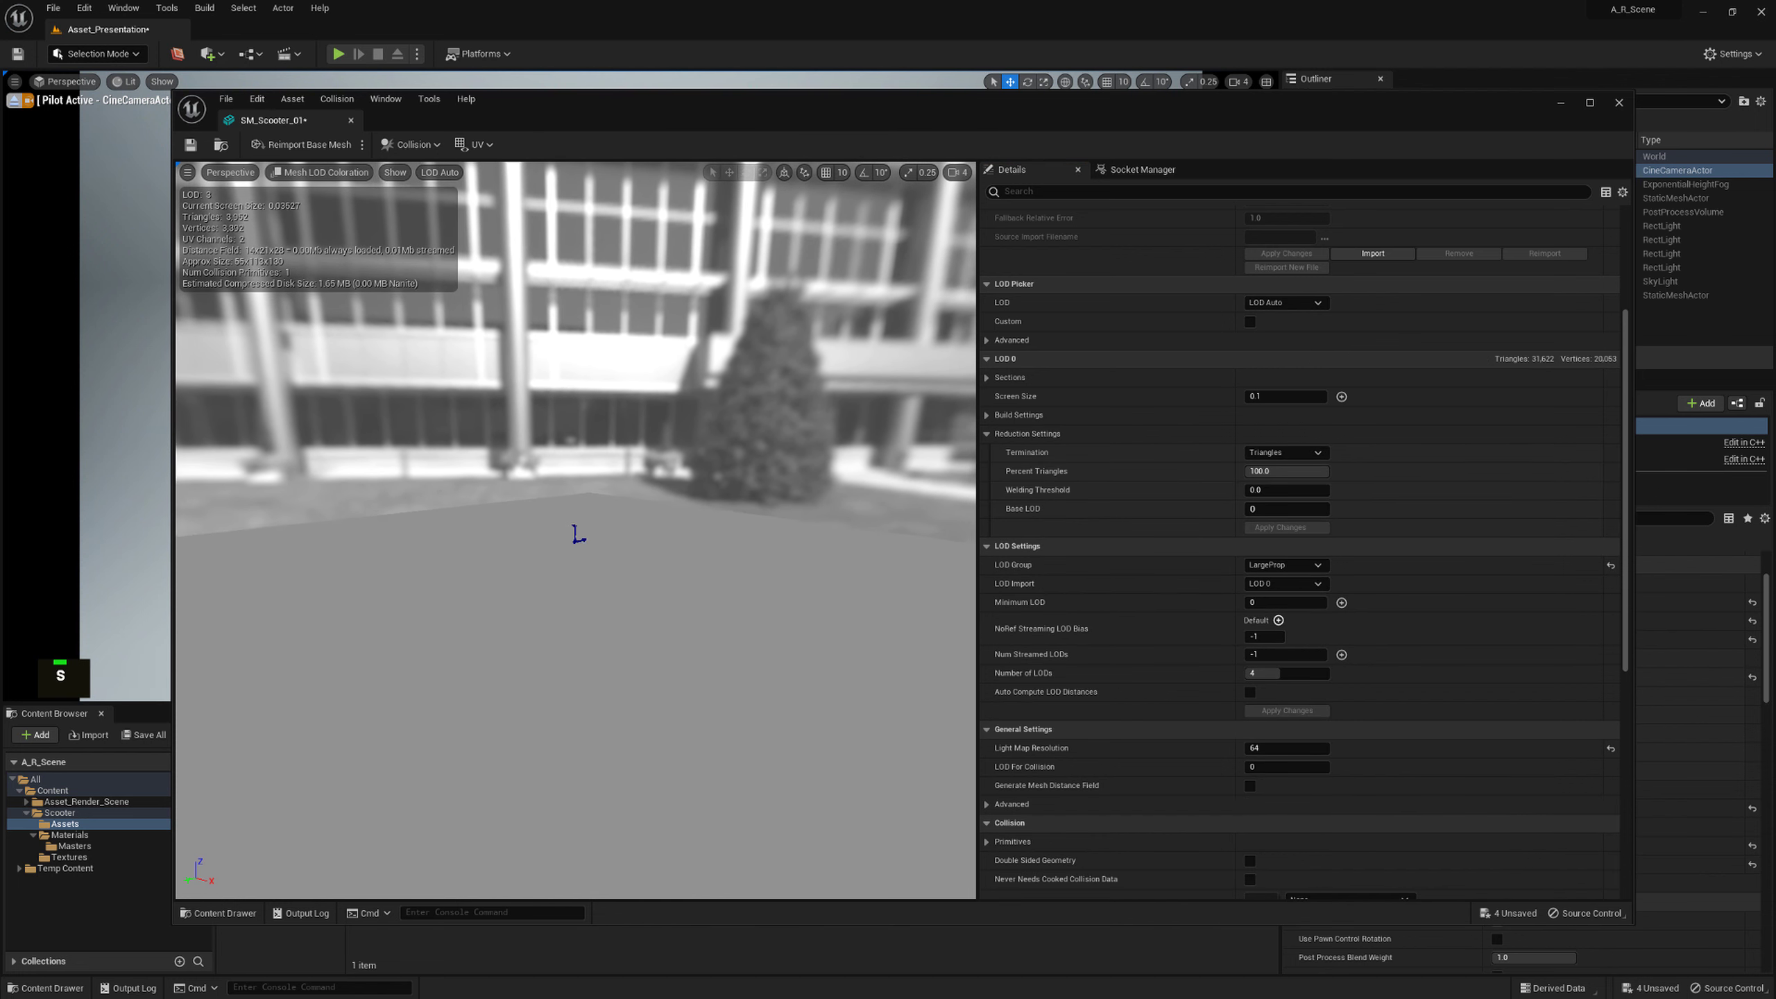
key(w)
right_drag(590, 333, 534, 251)
Preview LOD 1 and LOD 0, then set LOD 0 screen size to 0.09
click(438, 173)
click(470, 240)
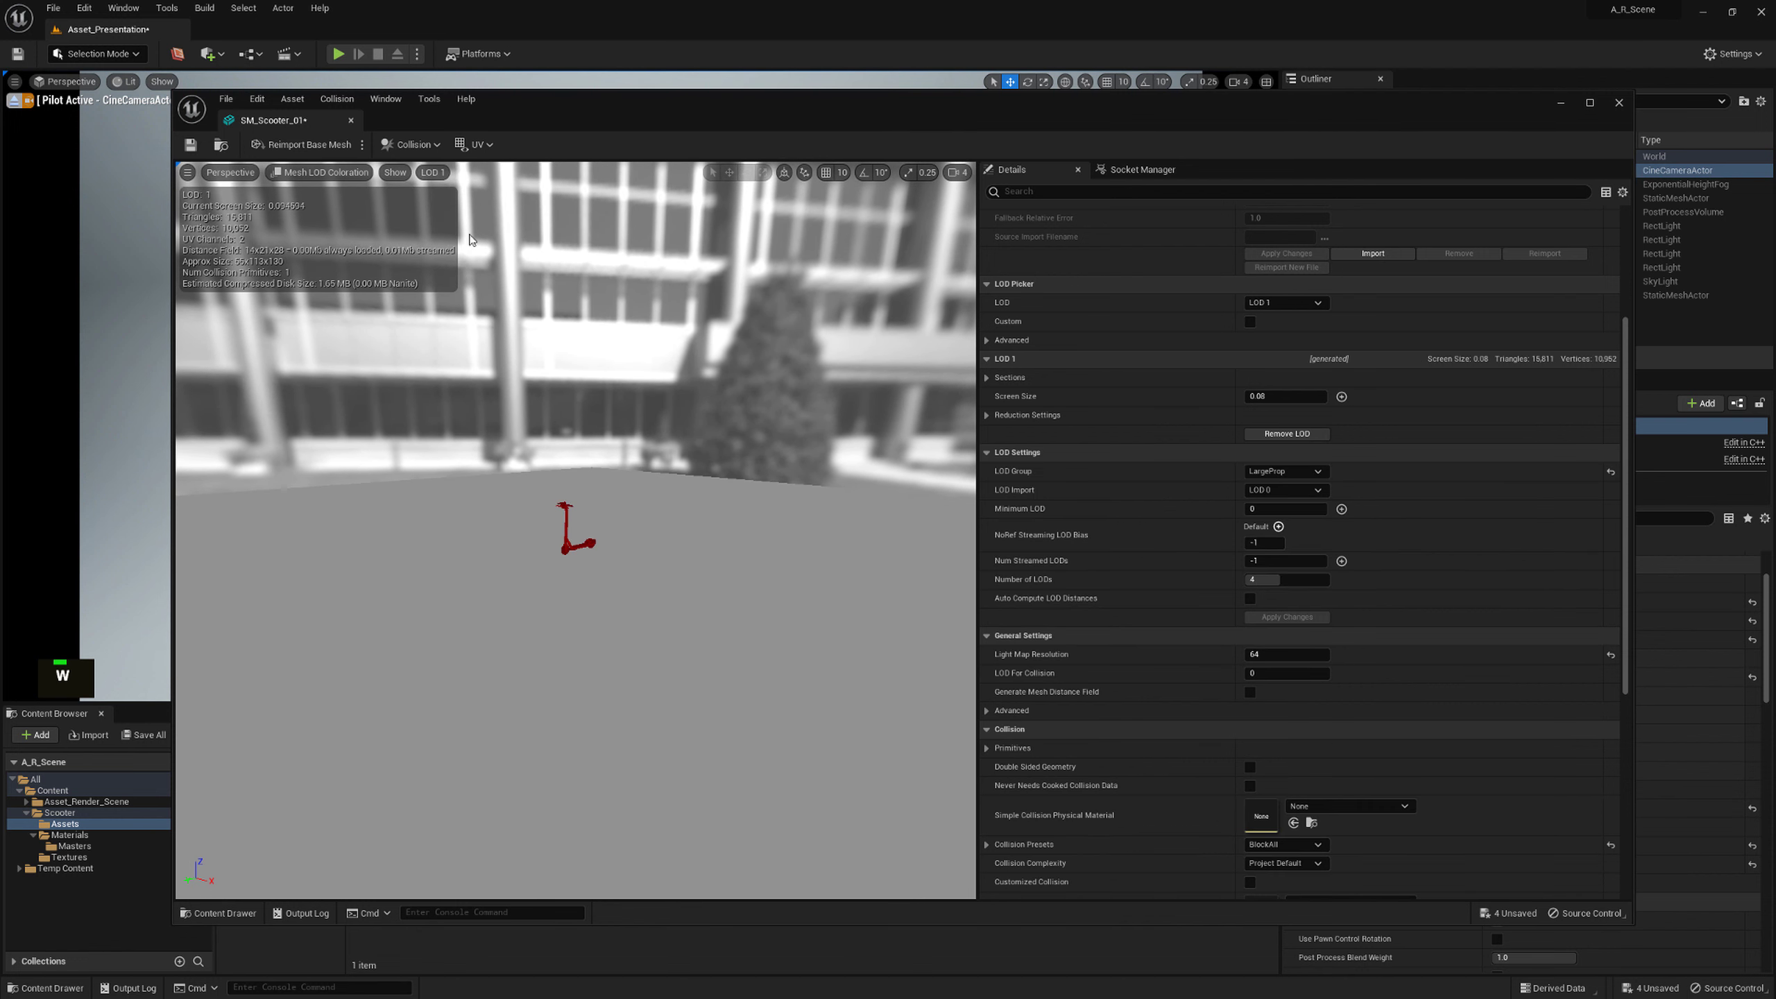
click(434, 173)
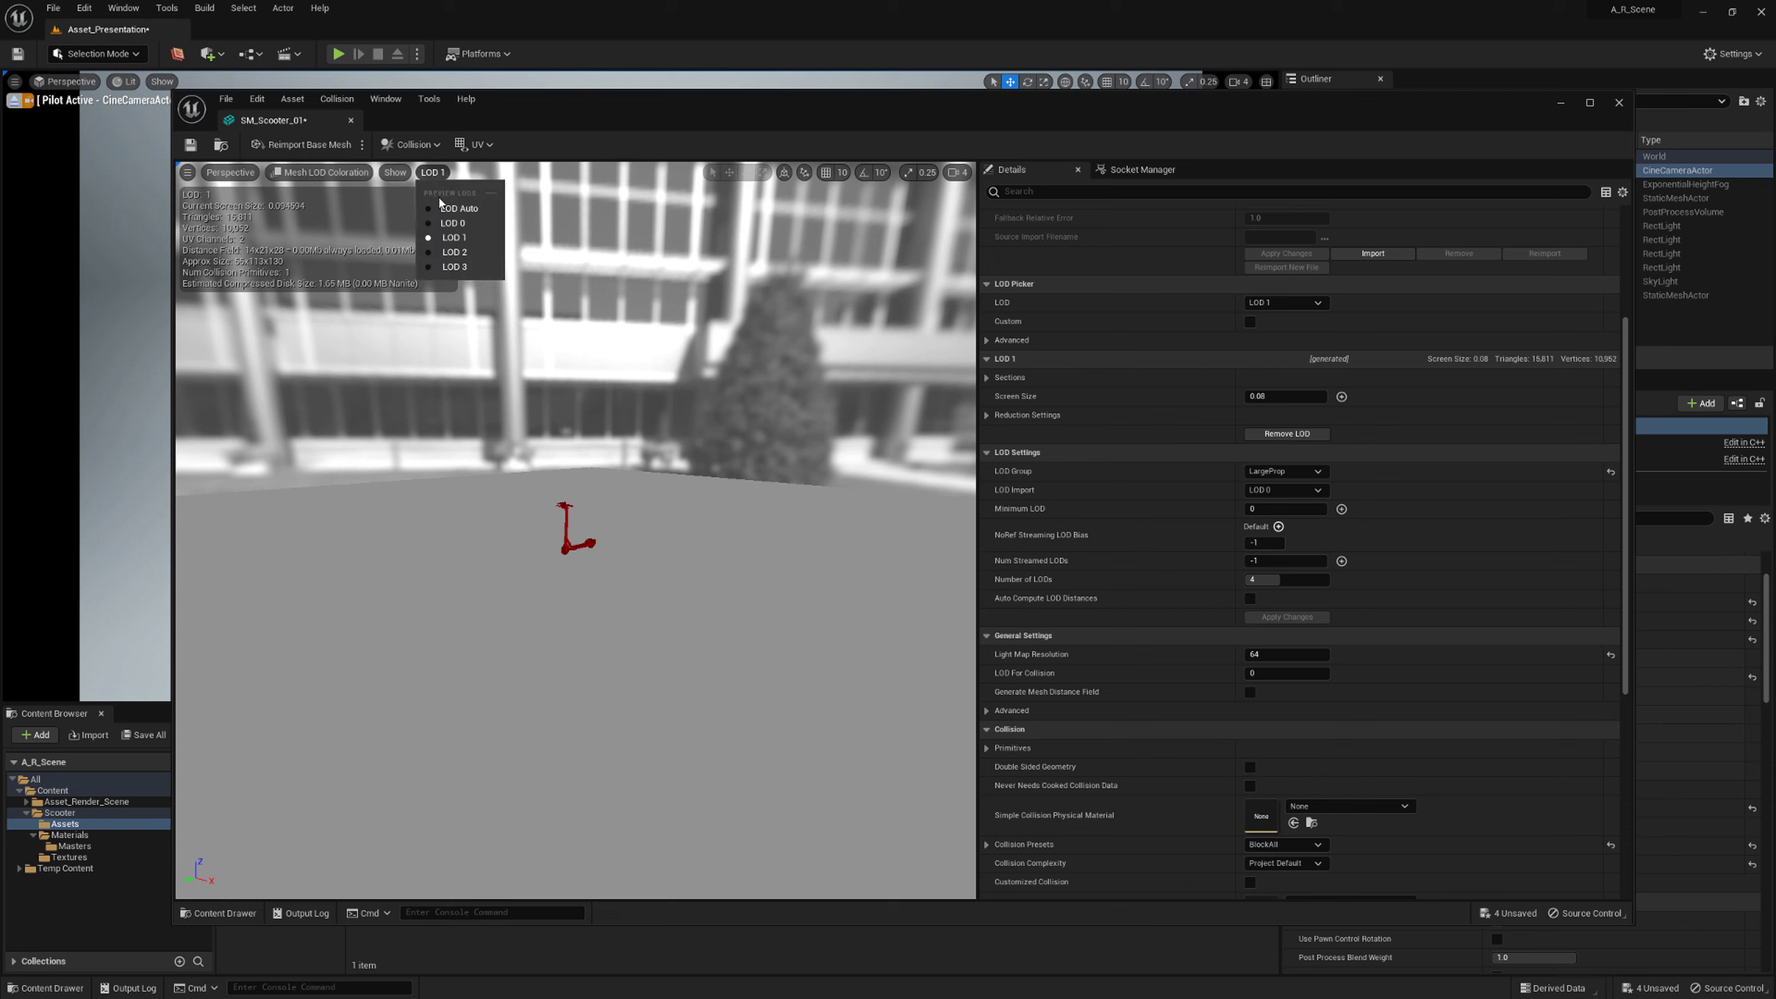
click(468, 224)
double_click(1278, 397)
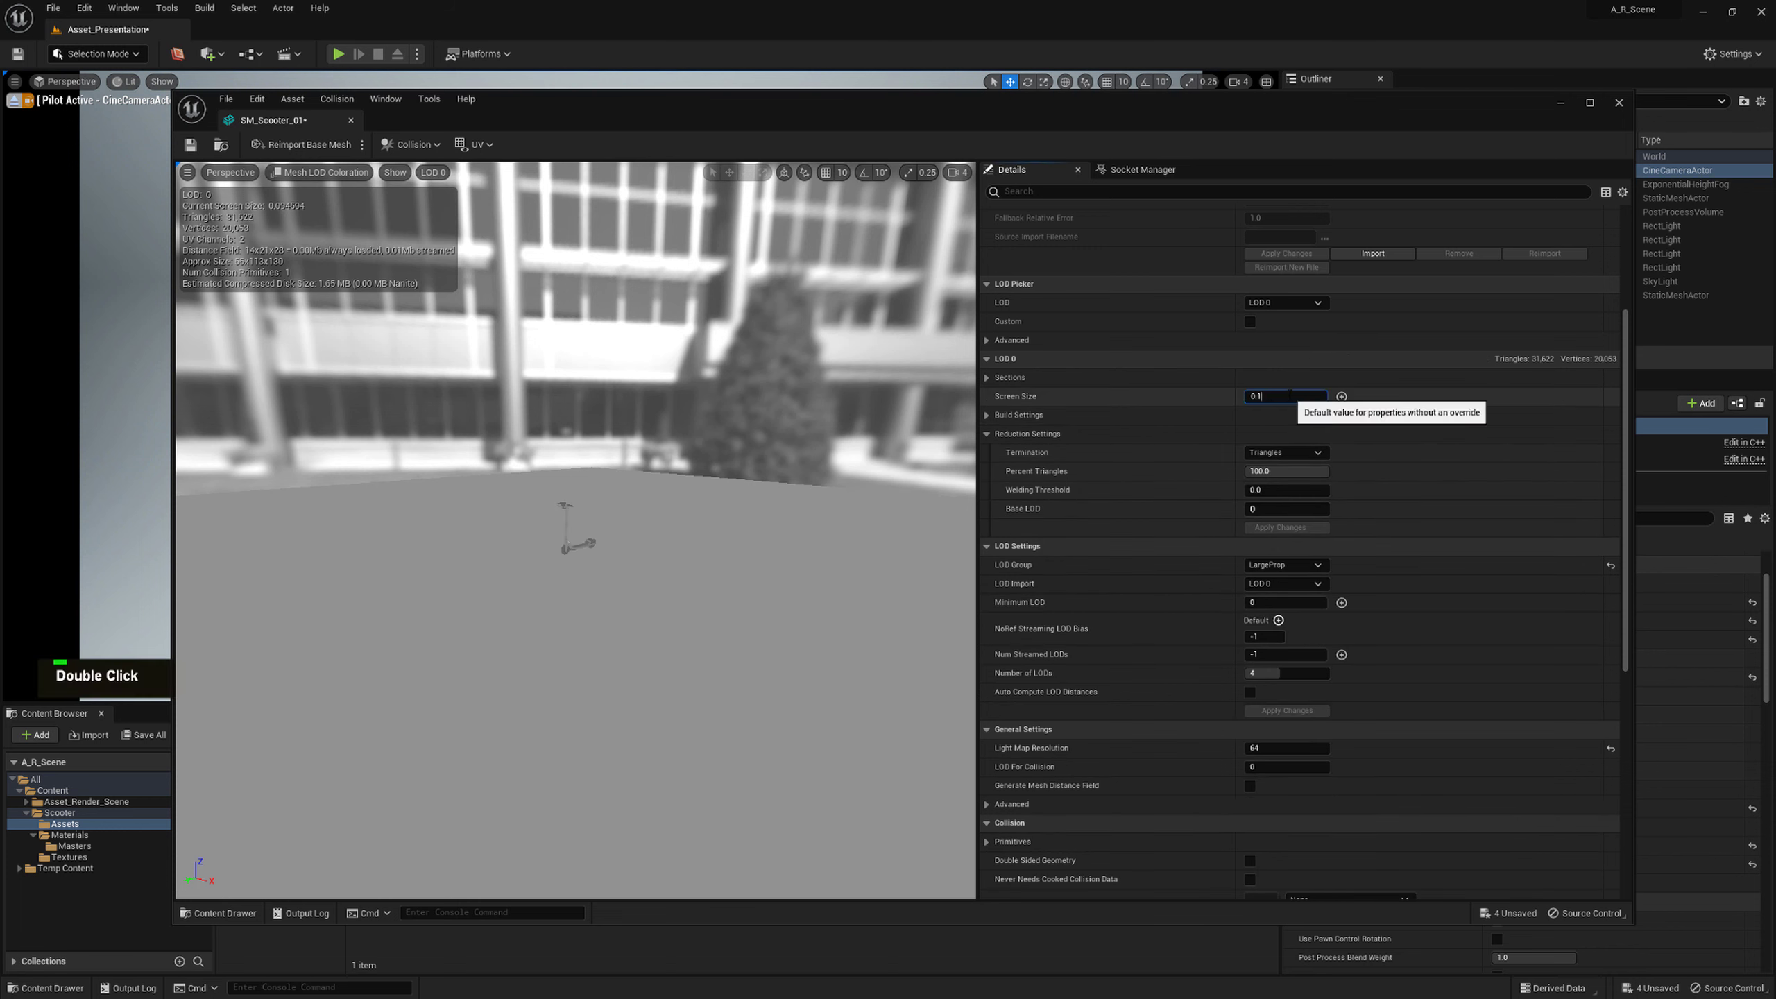
text(9)
key(Return)
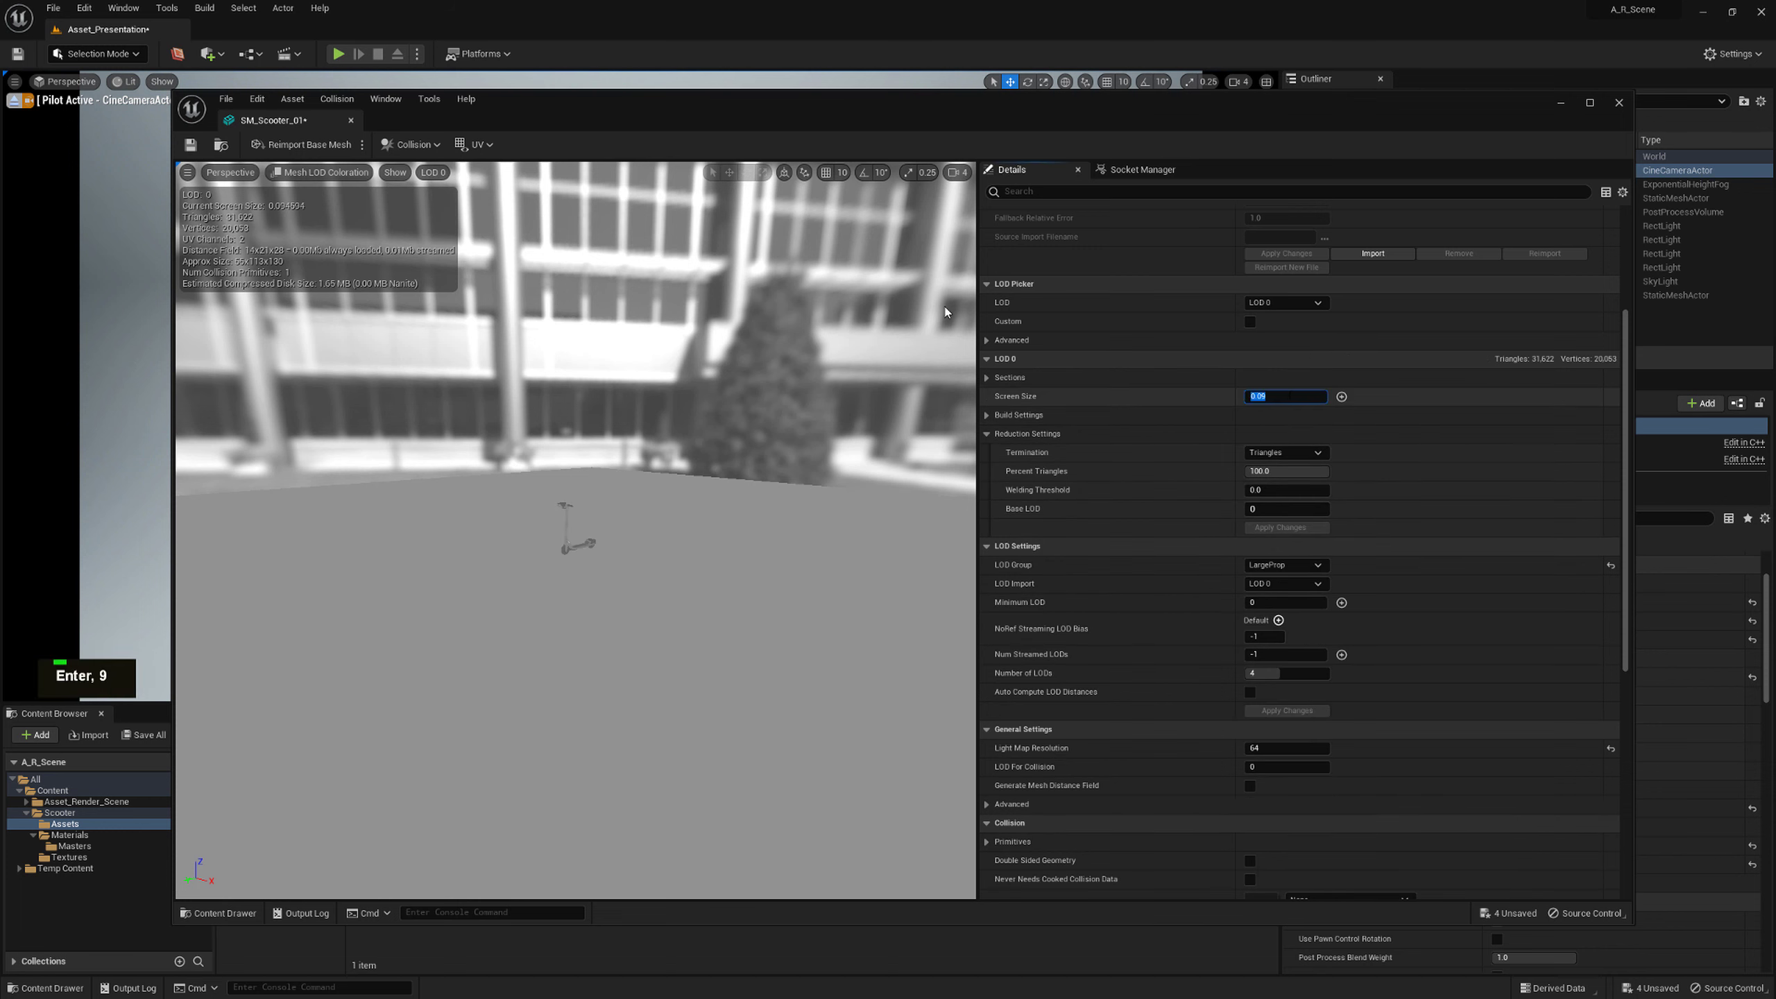
Switch back to LOD Auto and fly in and out to test LOD transitions
click(432, 172)
click(456, 210)
key(s)
right_drag(532, 336, 516, 336)
key(w)
key(s)
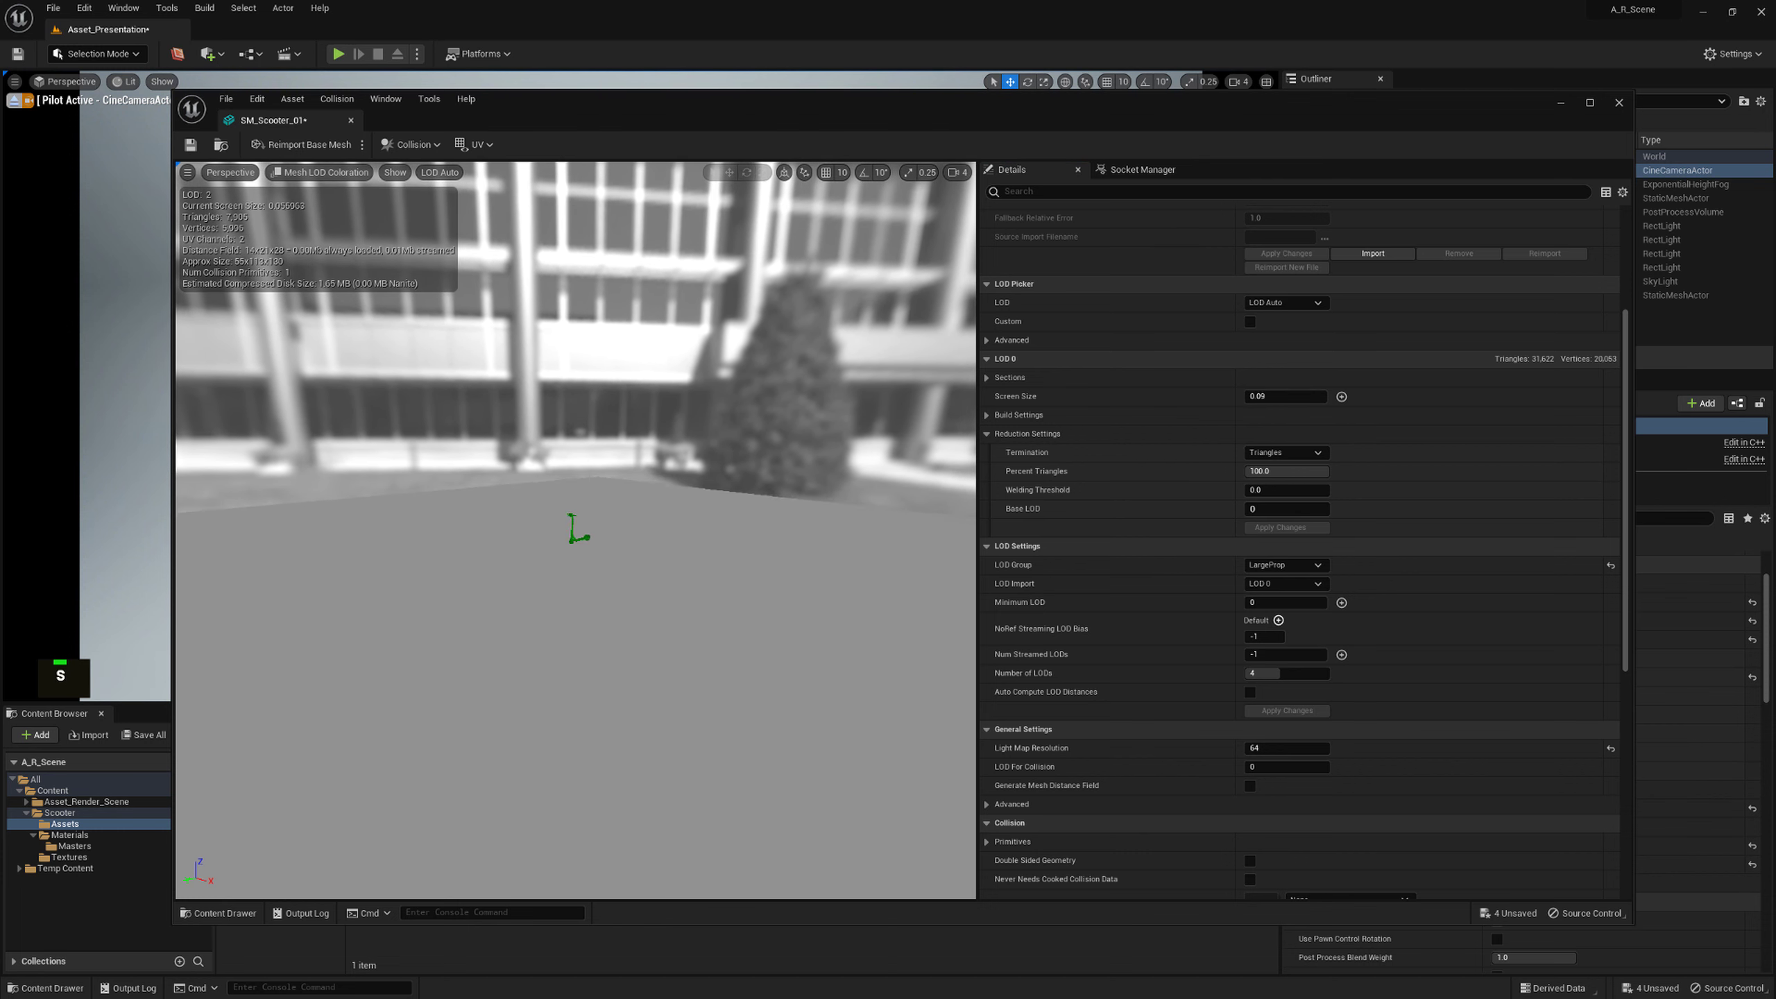
key(w)
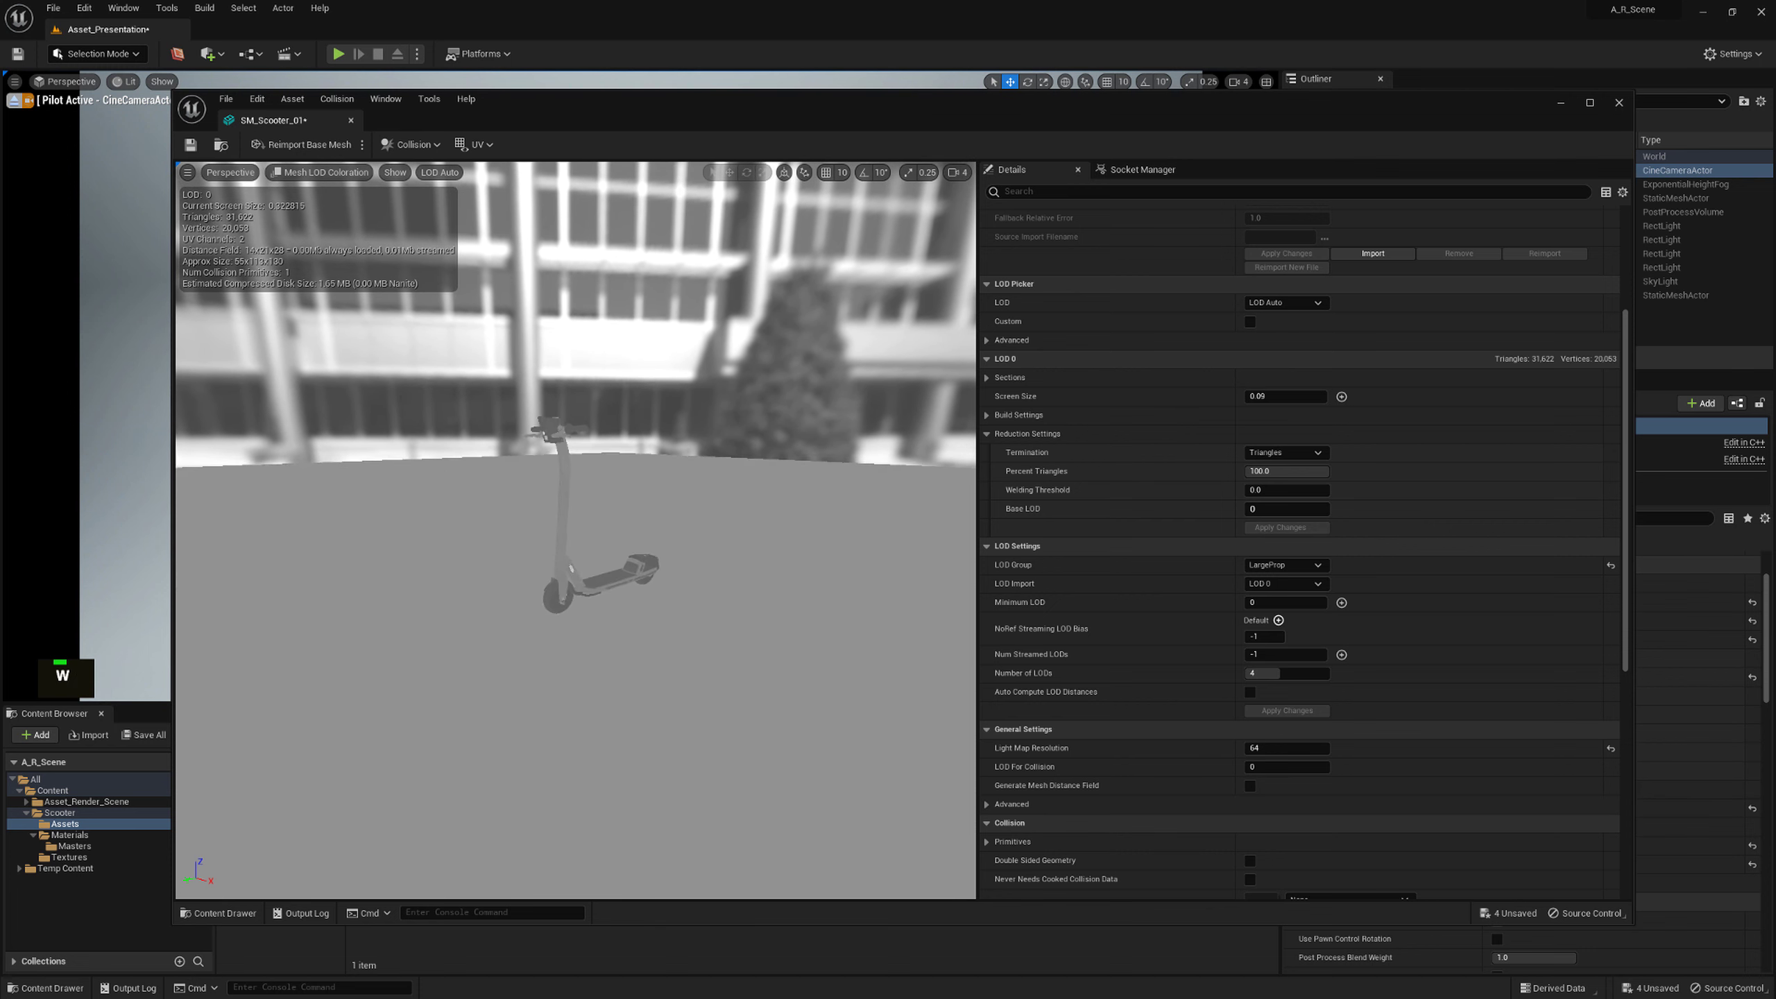
key(e)
key(s)
key(w)
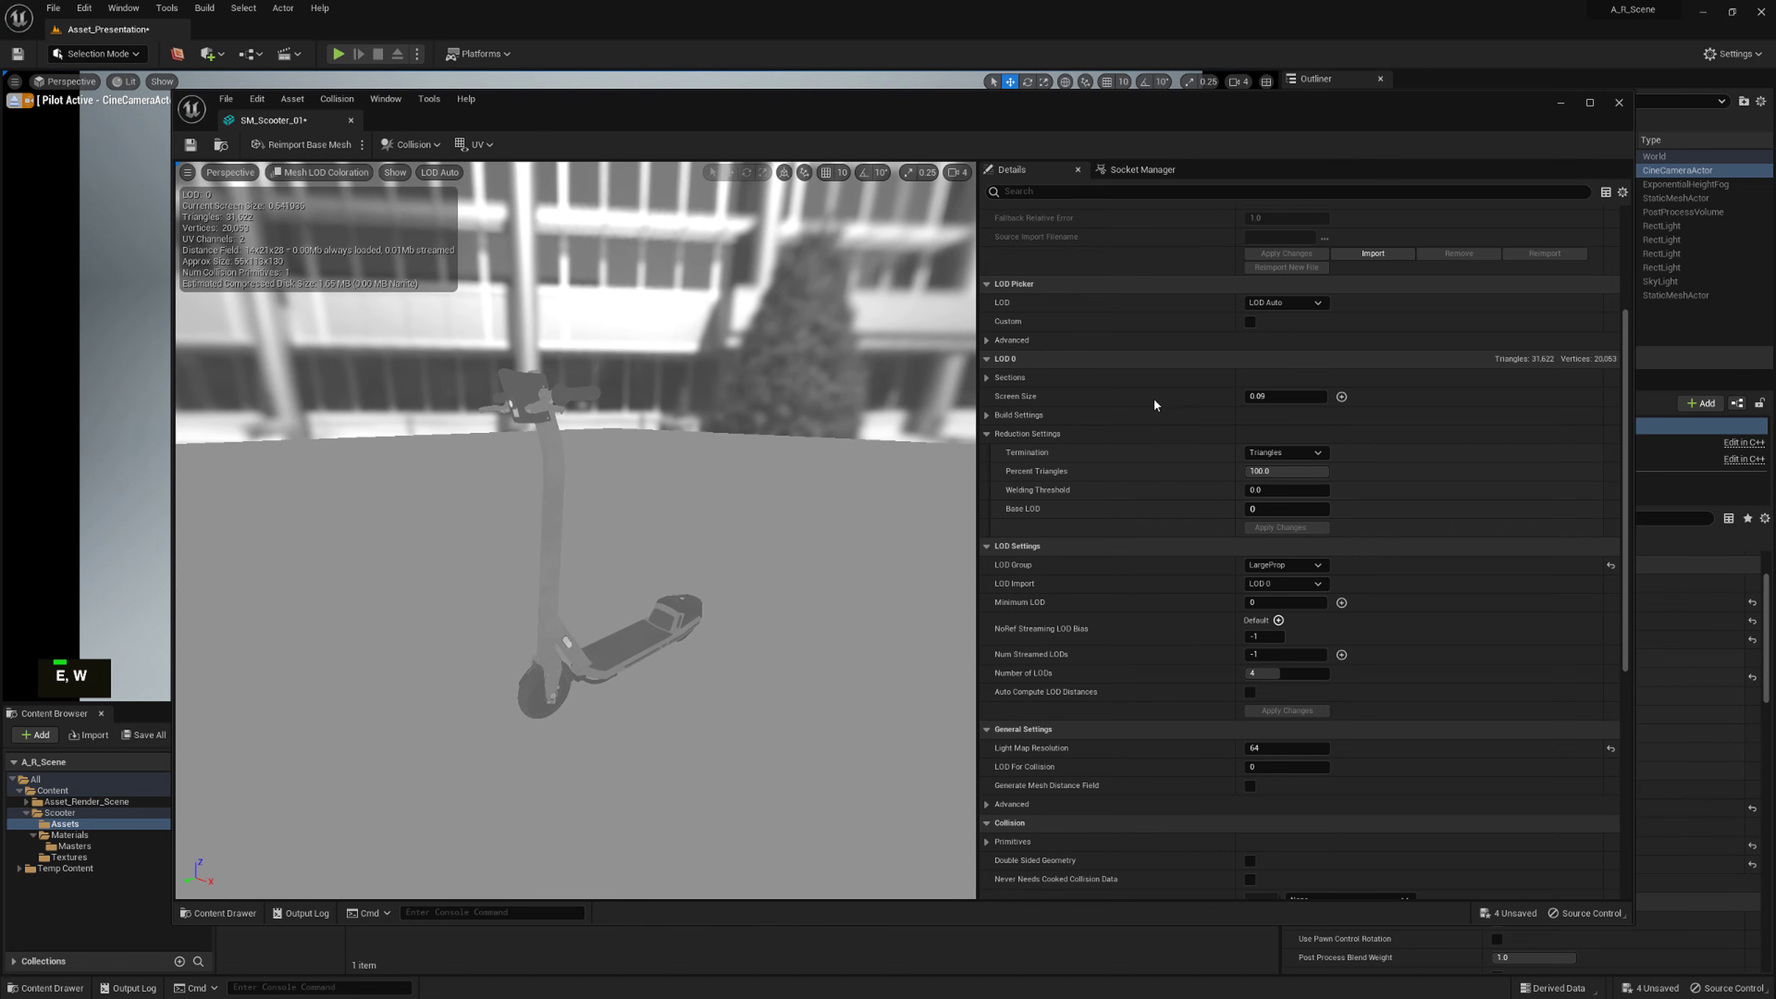
scroll(1152, 406, up, 3)
Switch the viewport from LOD colouring to the Lit view mode
click(350, 175)
click(335, 211)
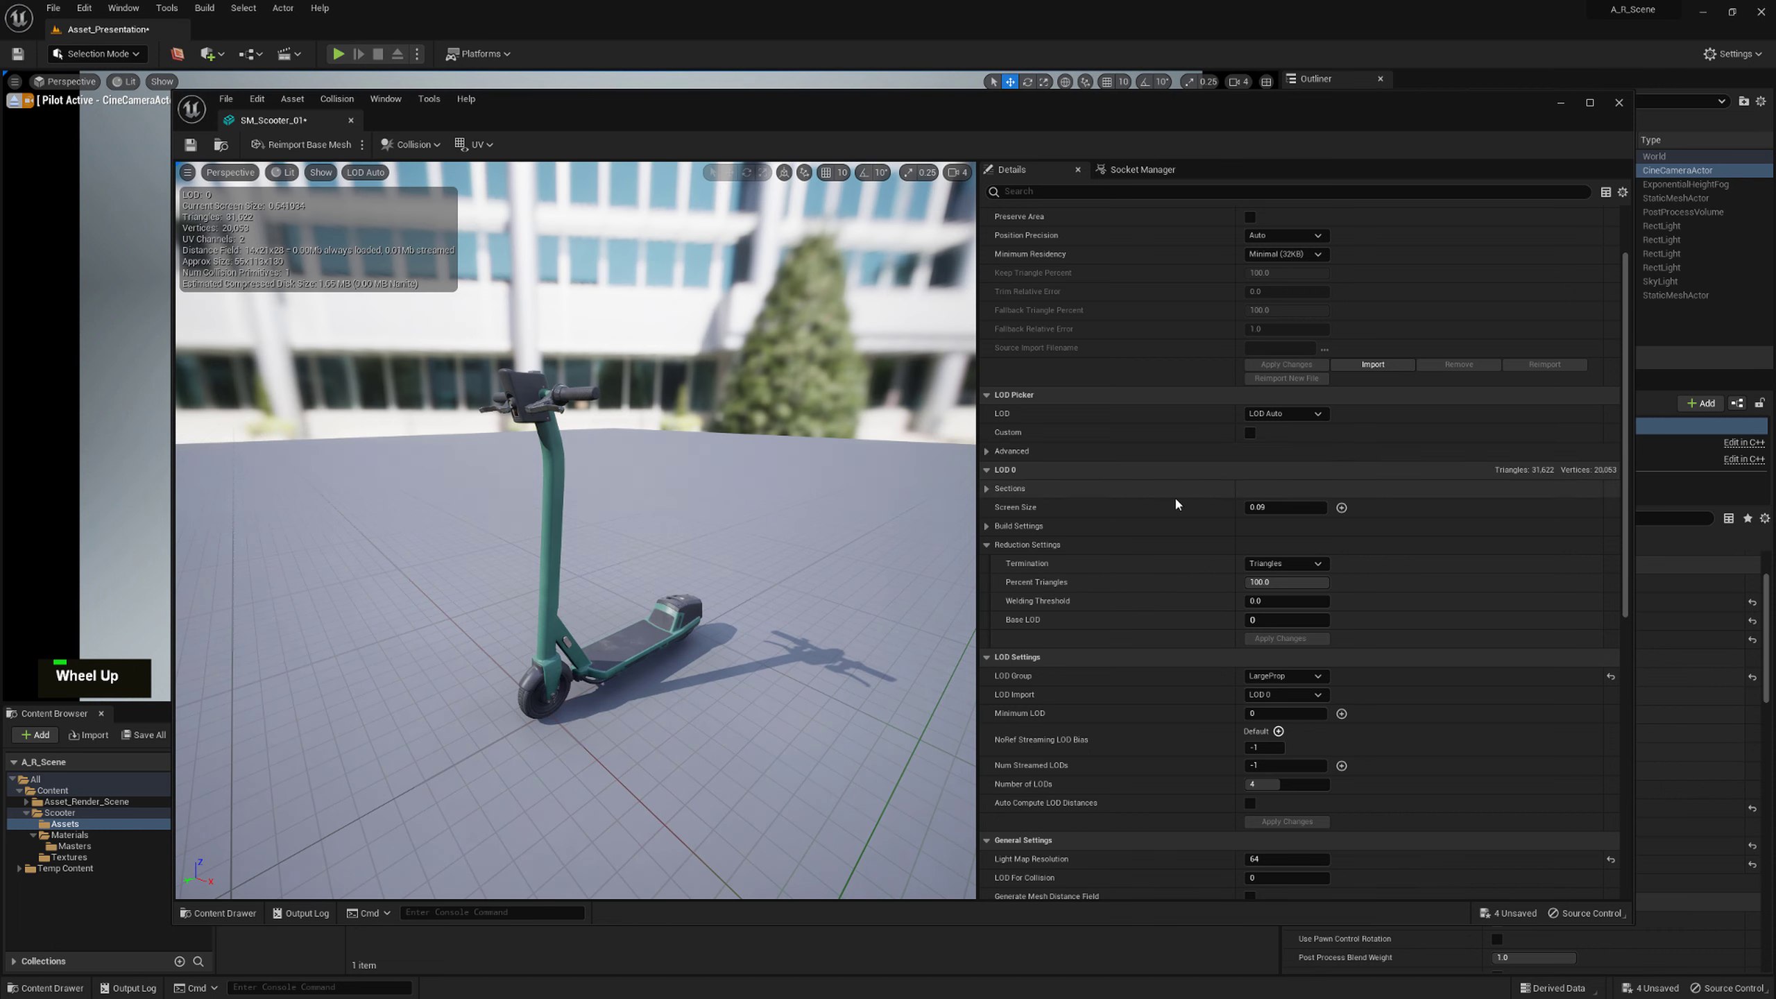
scroll(1174, 494, up, 3)
Re-enable Nanite Support on SM_Scooter_01, apply the change, and collapse Reduction Settings
click(1248, 310)
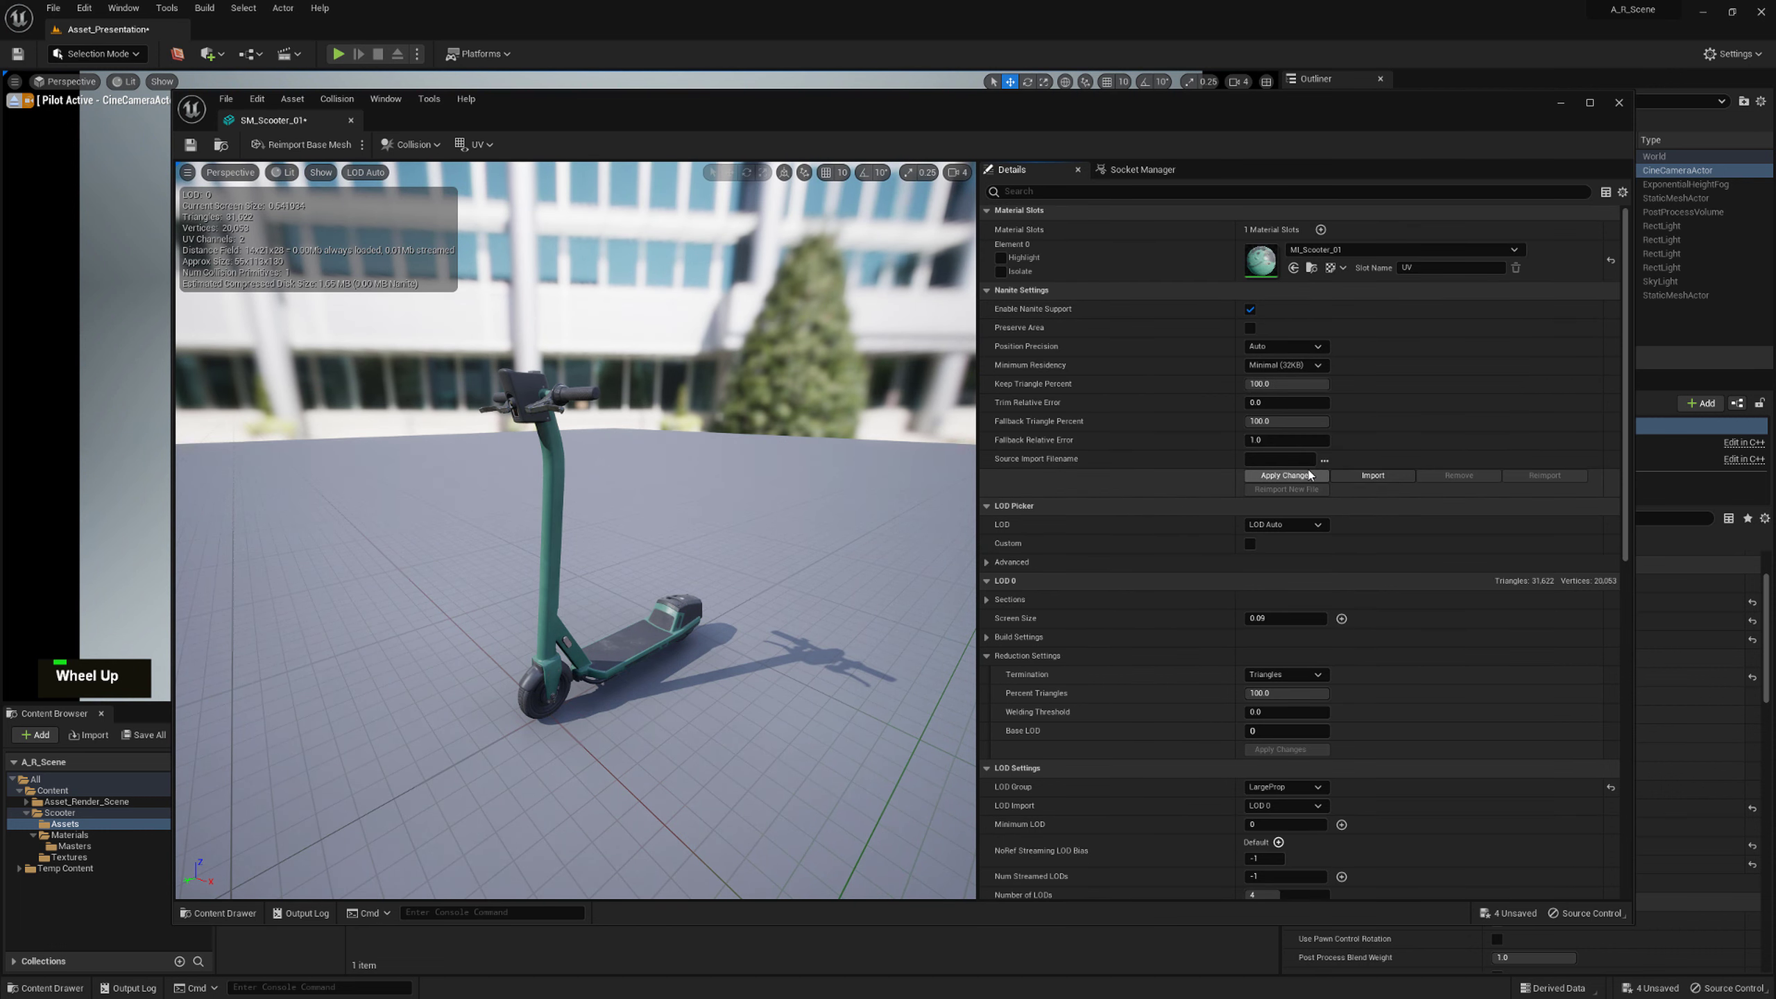
click(367, 175)
click(366, 174)
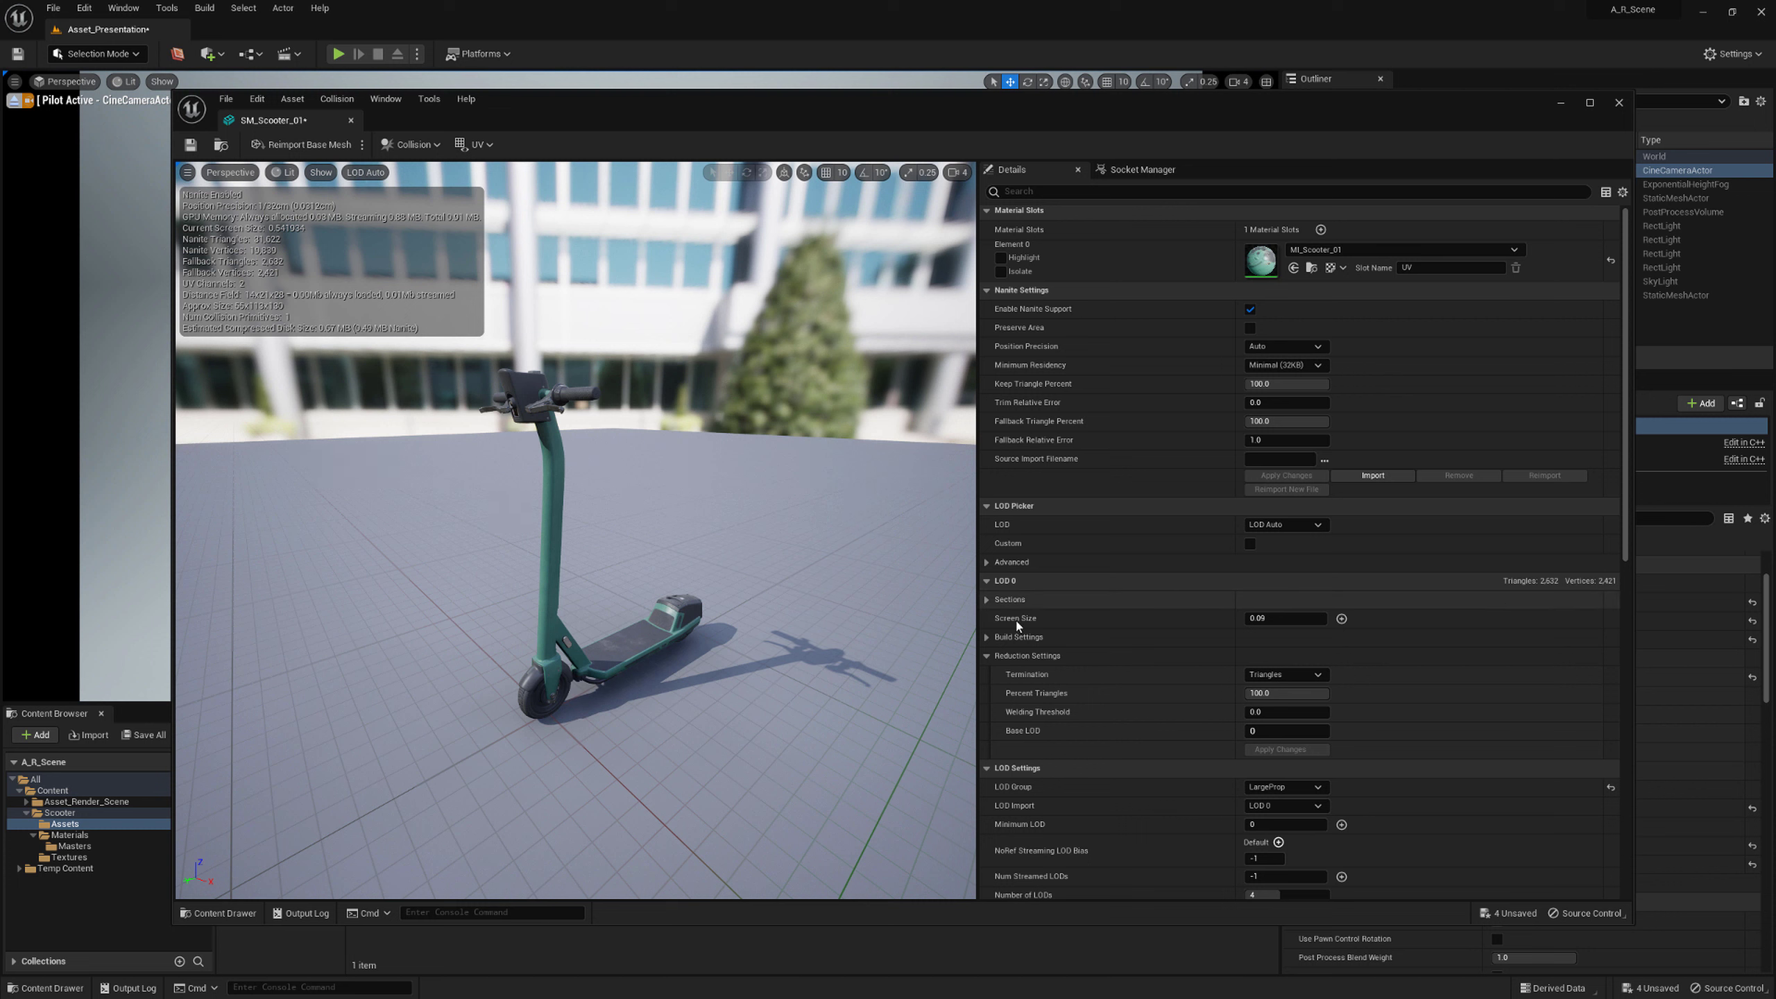
click(1015, 656)
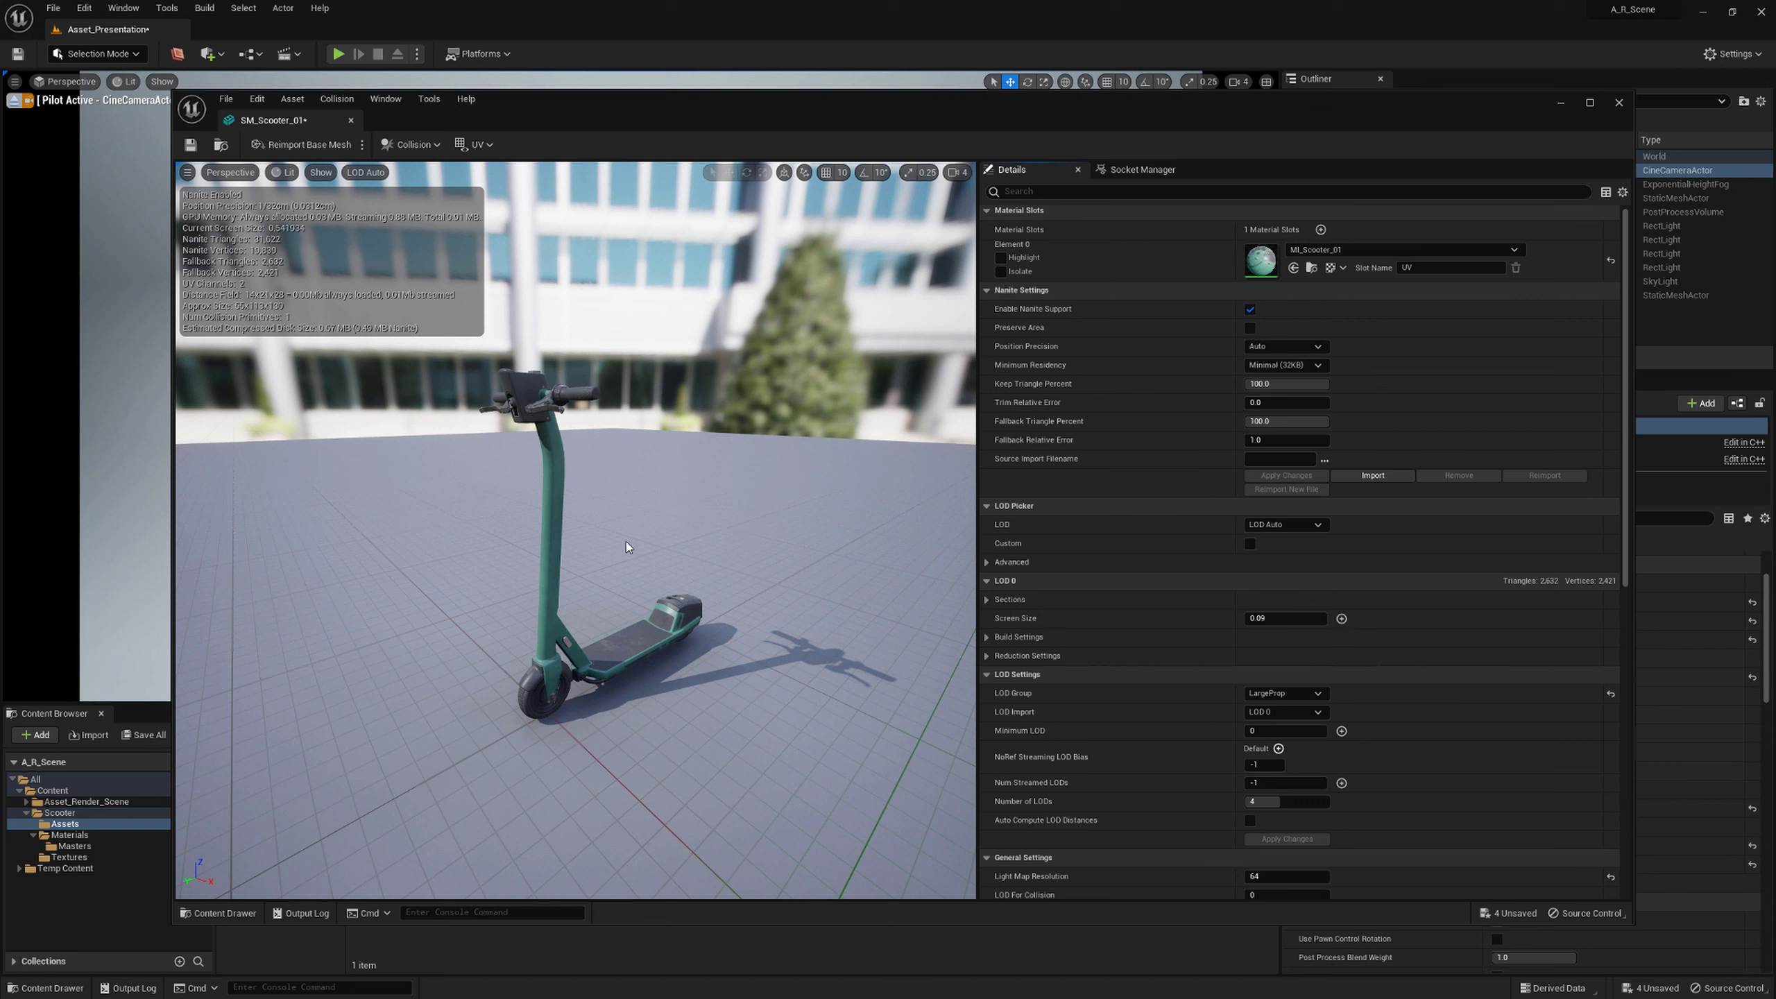
Orbit and fly the camera around the lit Nanite scooter to inspect it
mouse_move(574, 370)
right_down()
mouse_move(603, 389)
mouse_move(567, 370)
right_up()
scroll(589, 369, down, 2)
key(w)
key(a)
key(e)
key(s)
key(d)
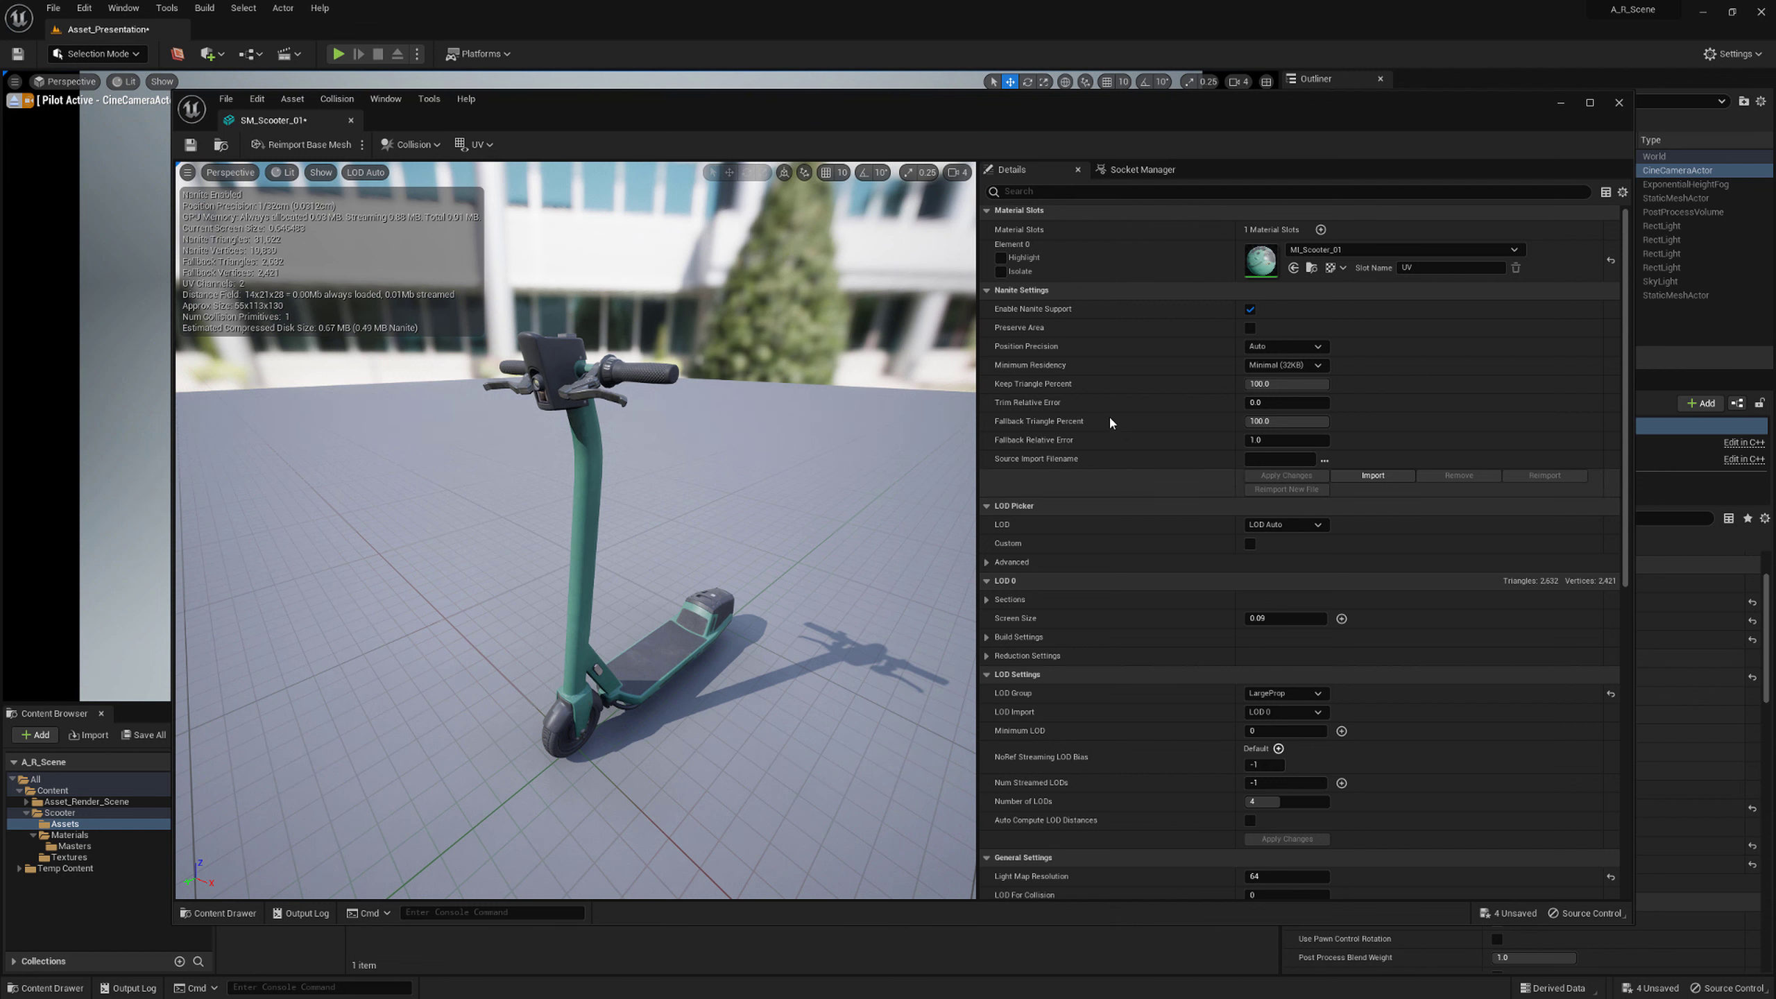
scroll(1111, 433, down, 8)
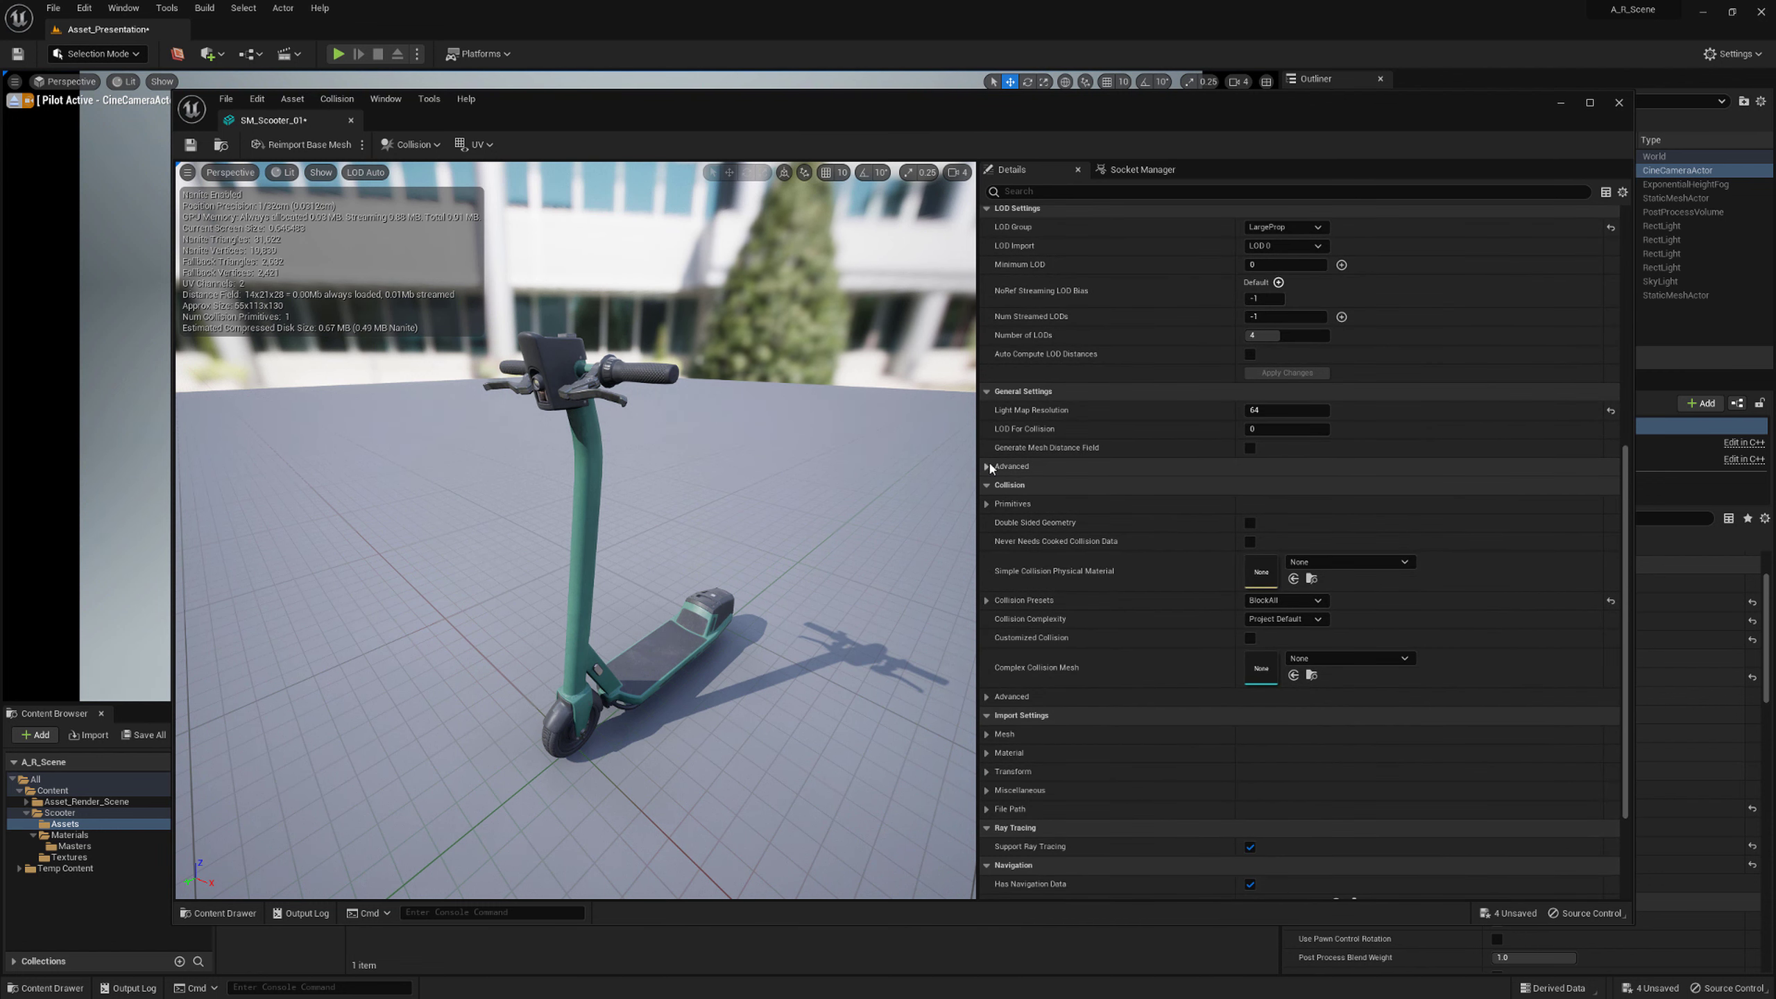
scroll(1042, 629, down, 3)
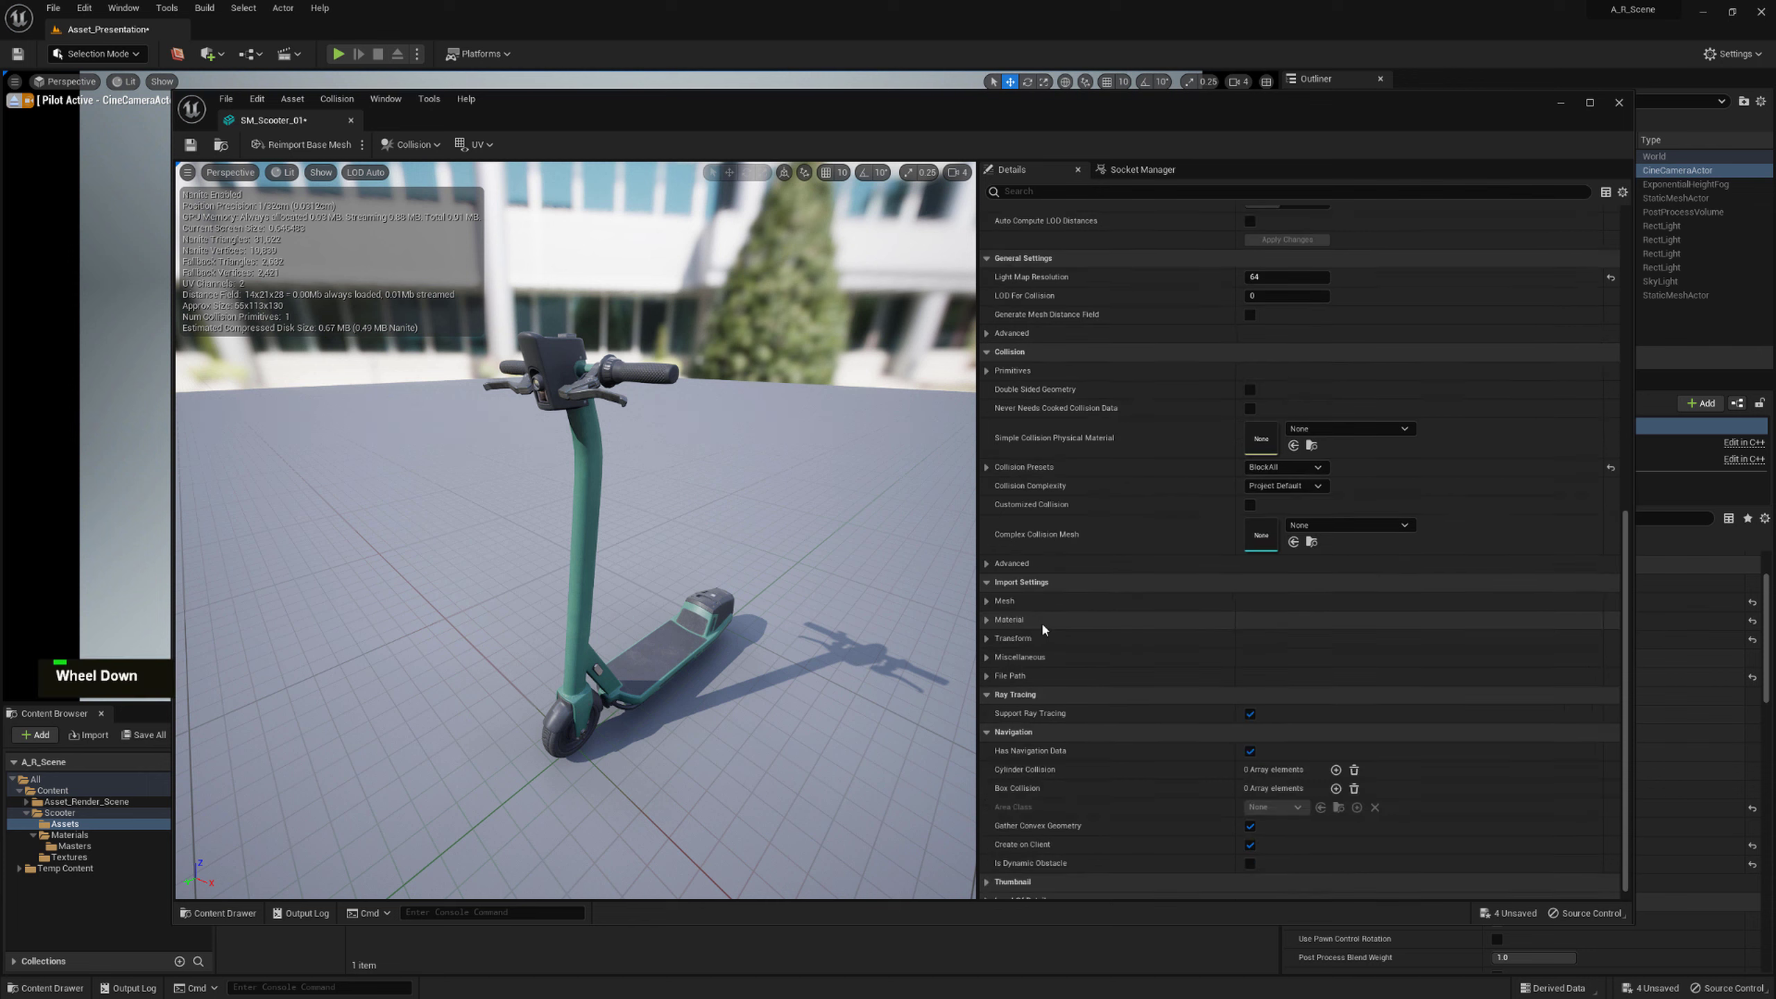
Expand Import Settings > Mesh in the Details panel and bring up the UV overlay dropdown
click(988, 591)
scroll(1077, 722, down, 5)
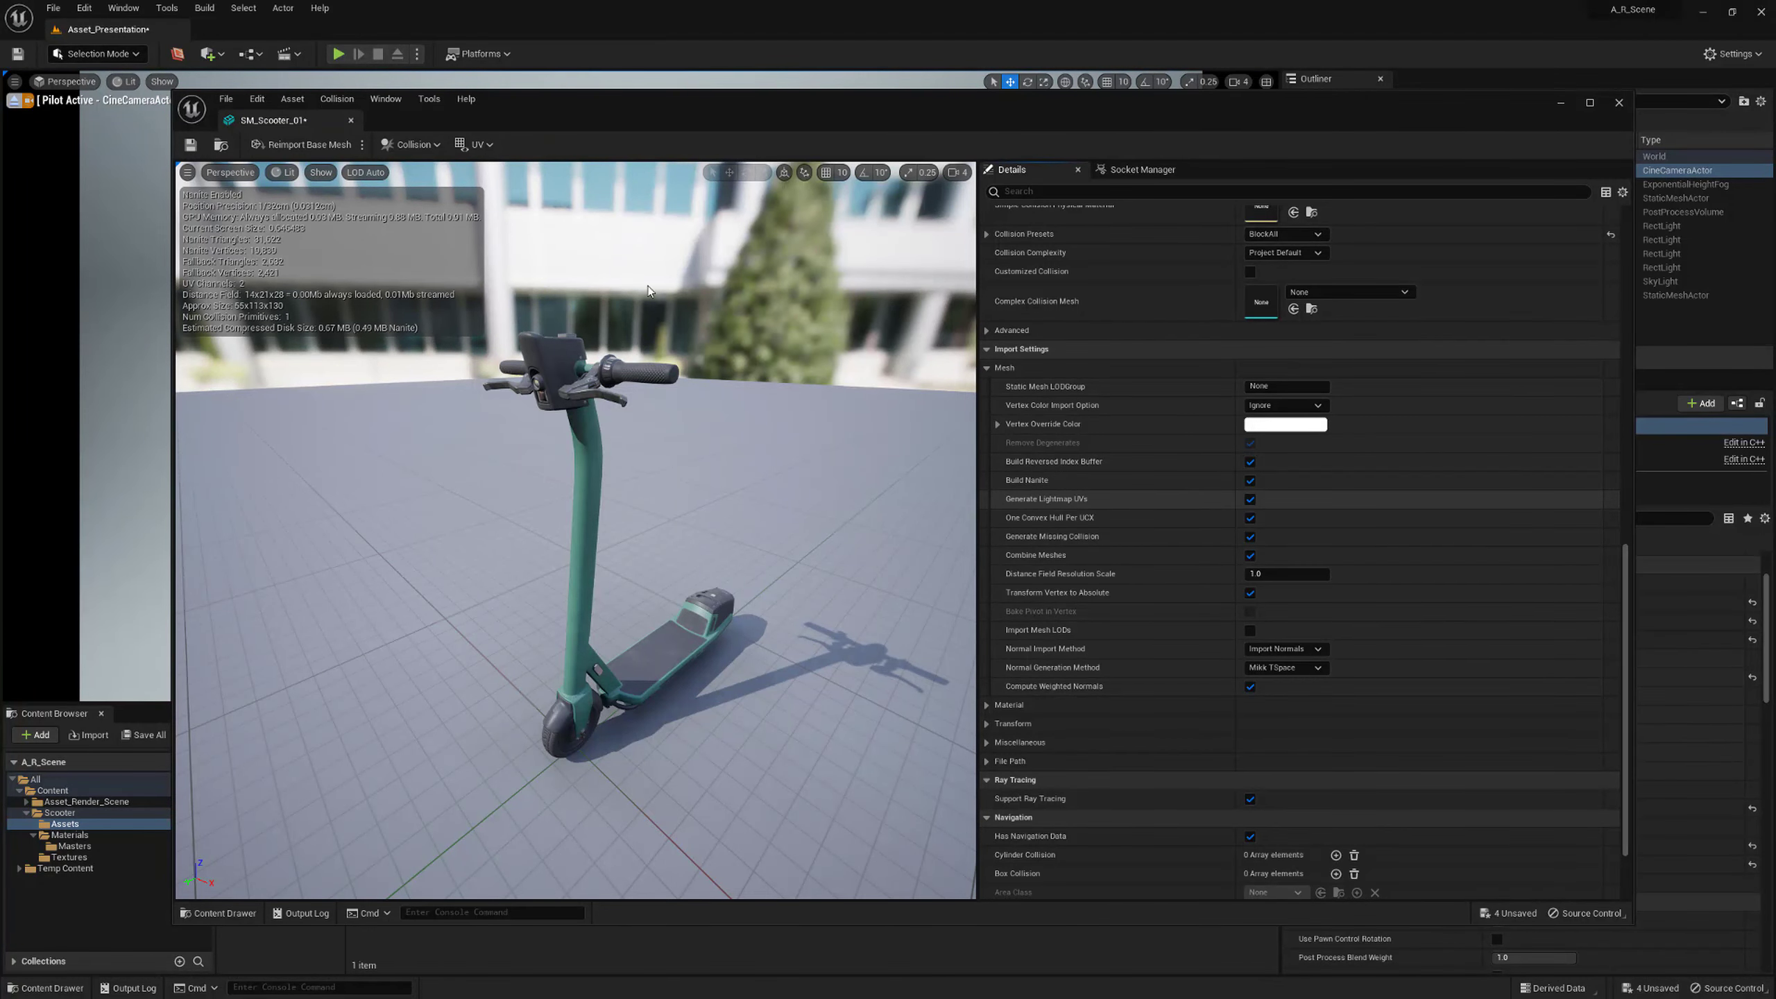
click(484, 145)
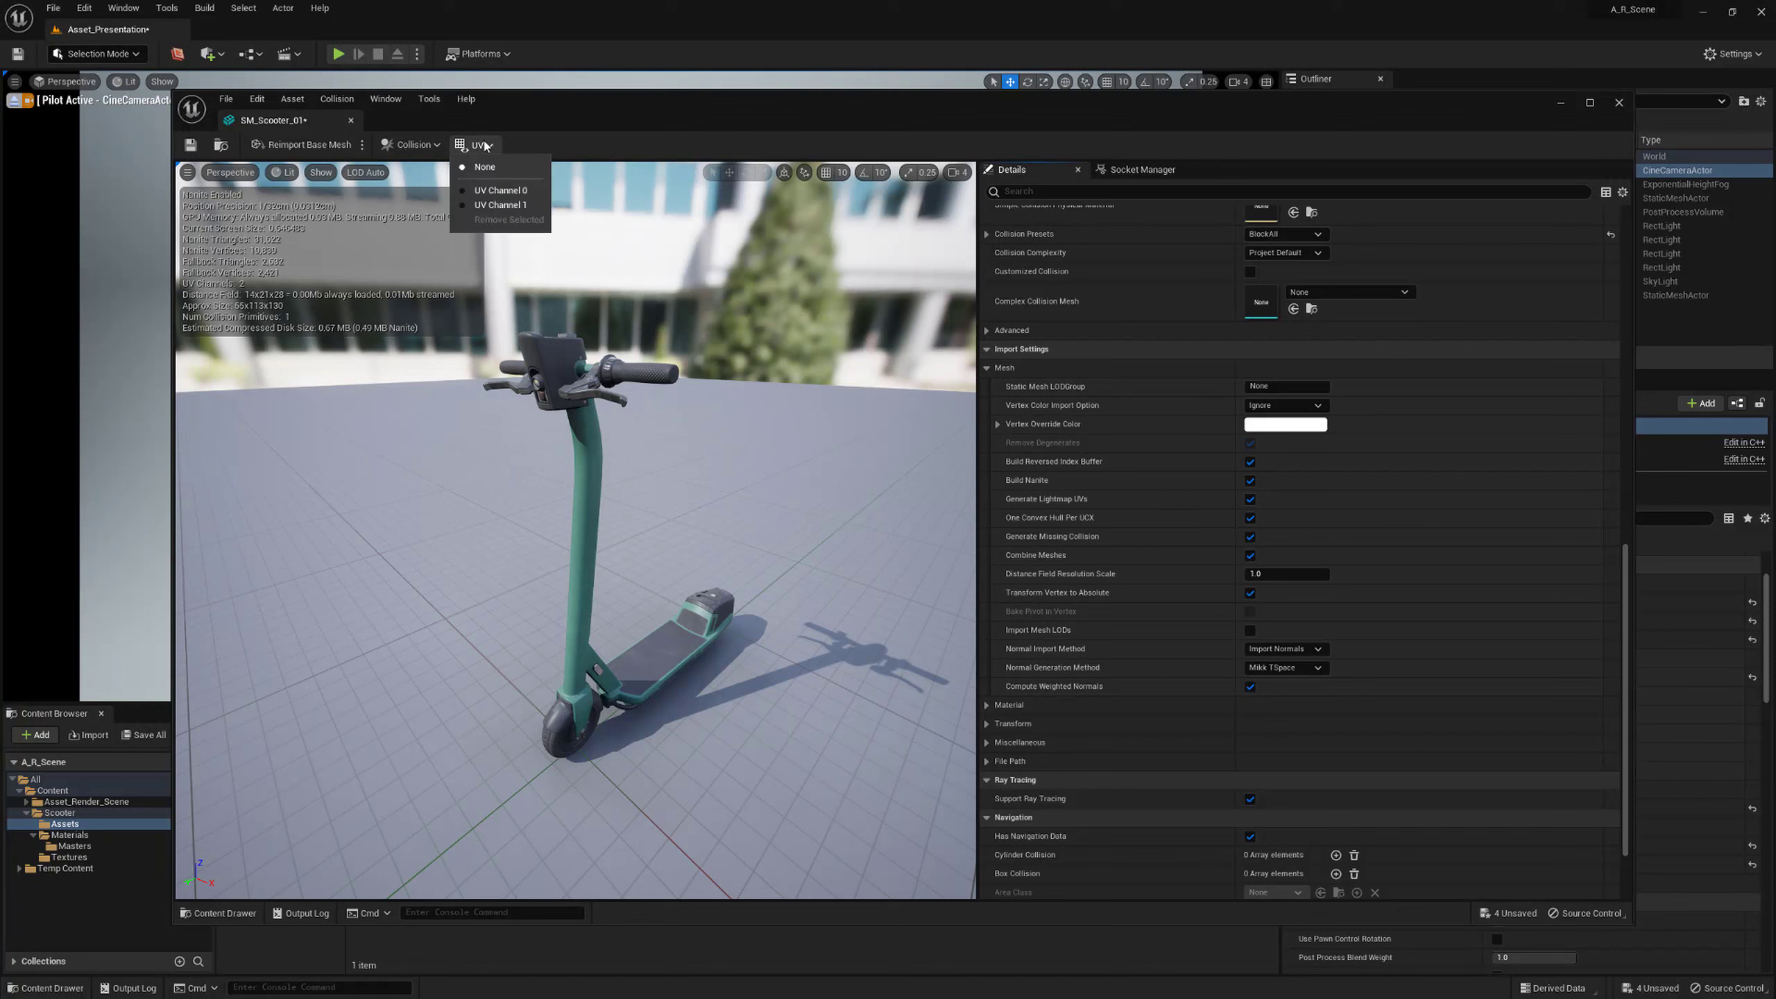
Overlay UV Channel 0, then UV Channel 1, then set the UV overlay to None
click(492, 190)
click(479, 145)
click(500, 205)
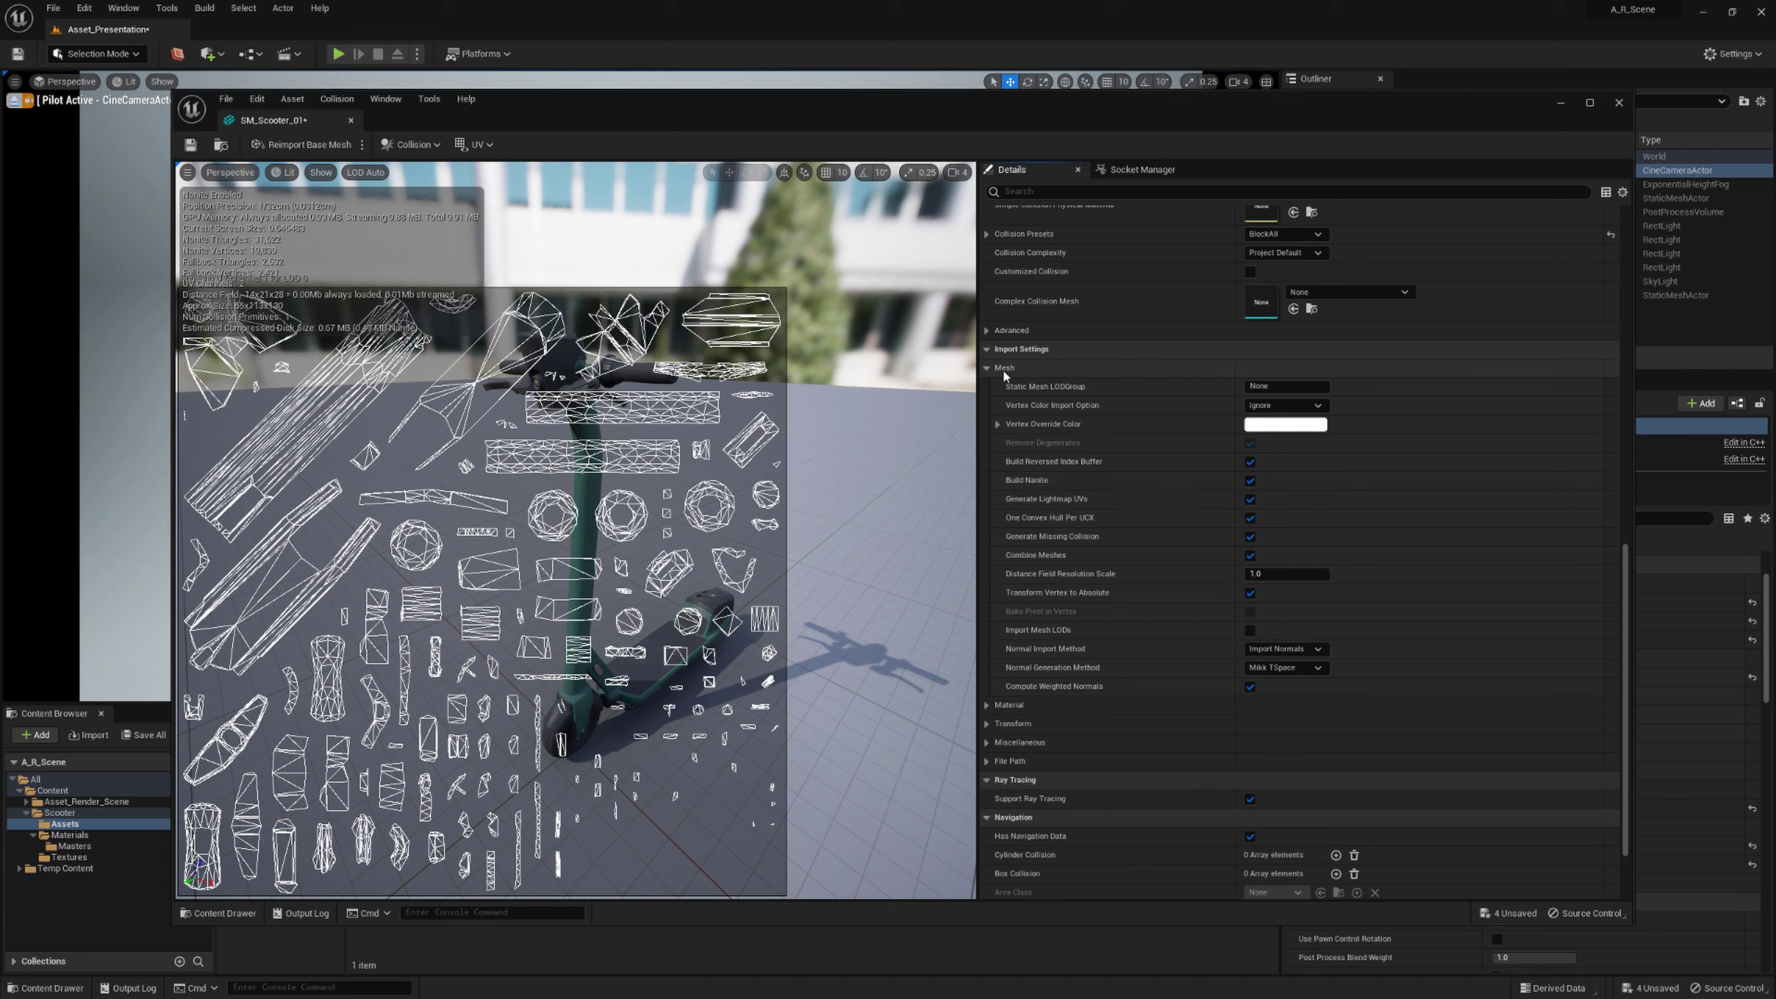
click(485, 145)
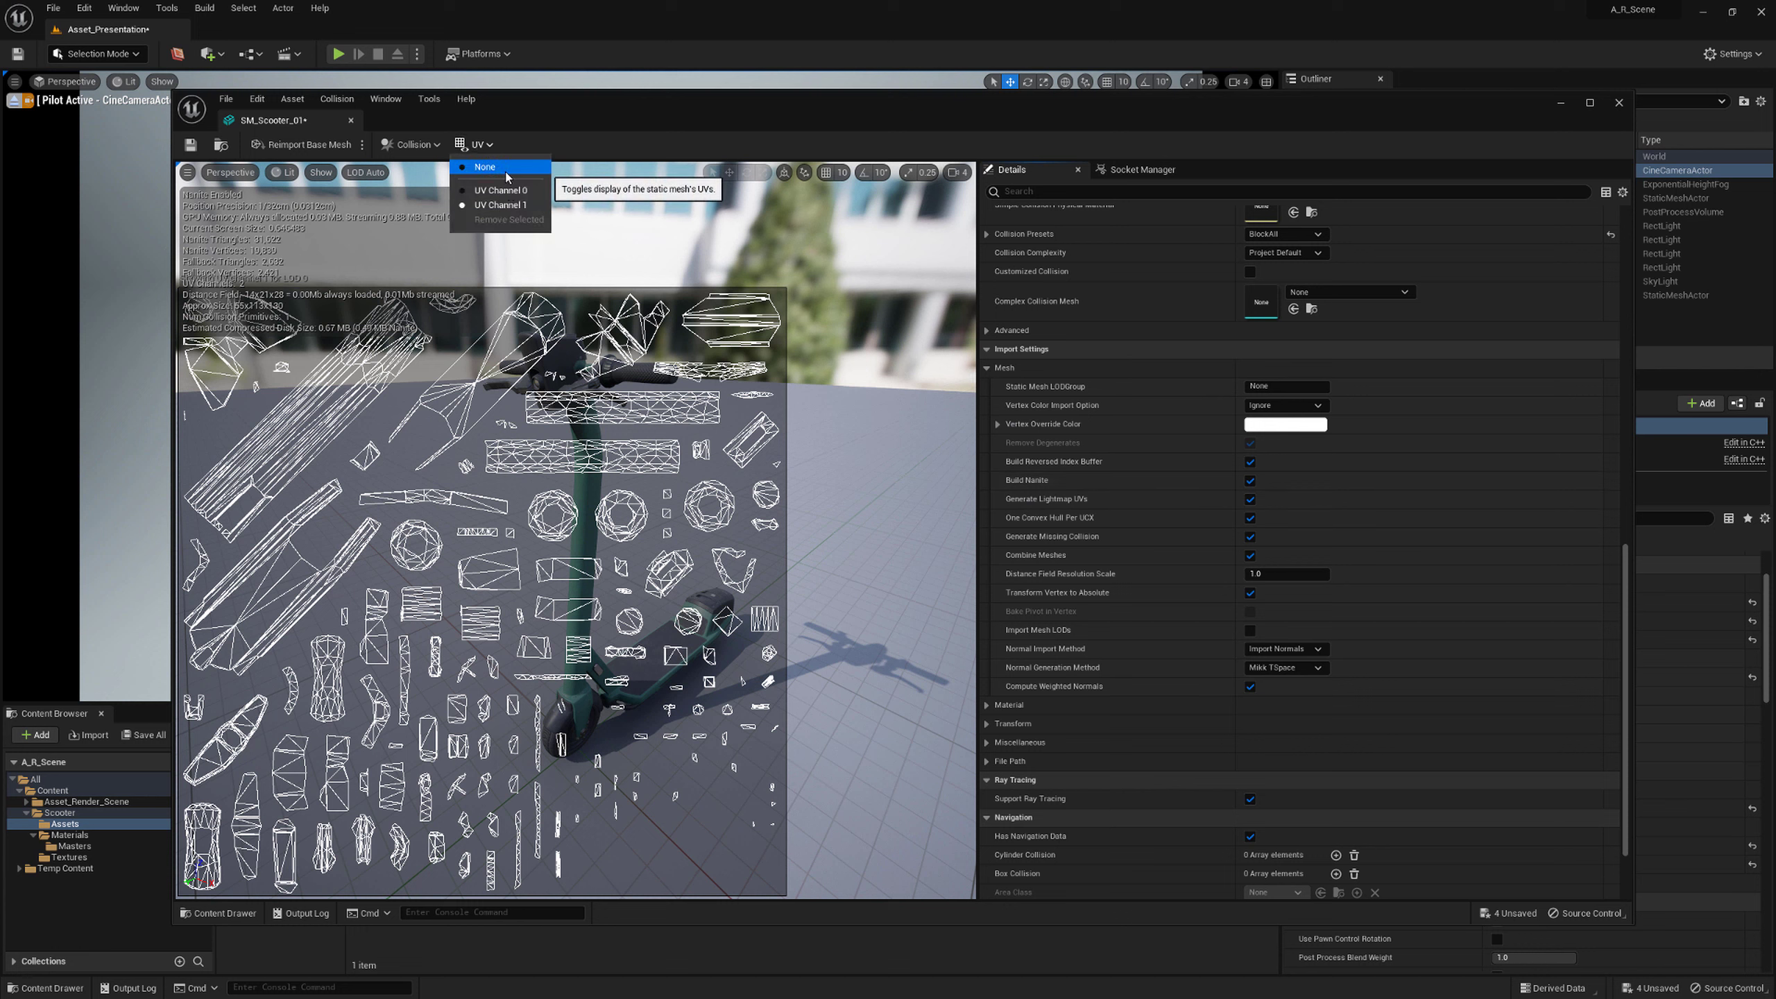
click(508, 177)
Orbit and fly the camera around the scooter to settle on a full view
mouse_move(747, 422)
right_down()
mouse_move(777, 437)
mouse_move(726, 446)
right_up()
scroll(748, 421, down, 2)
key(a)
key(w)
key(e)
key(a)
key(d)
key(s)
key(w)
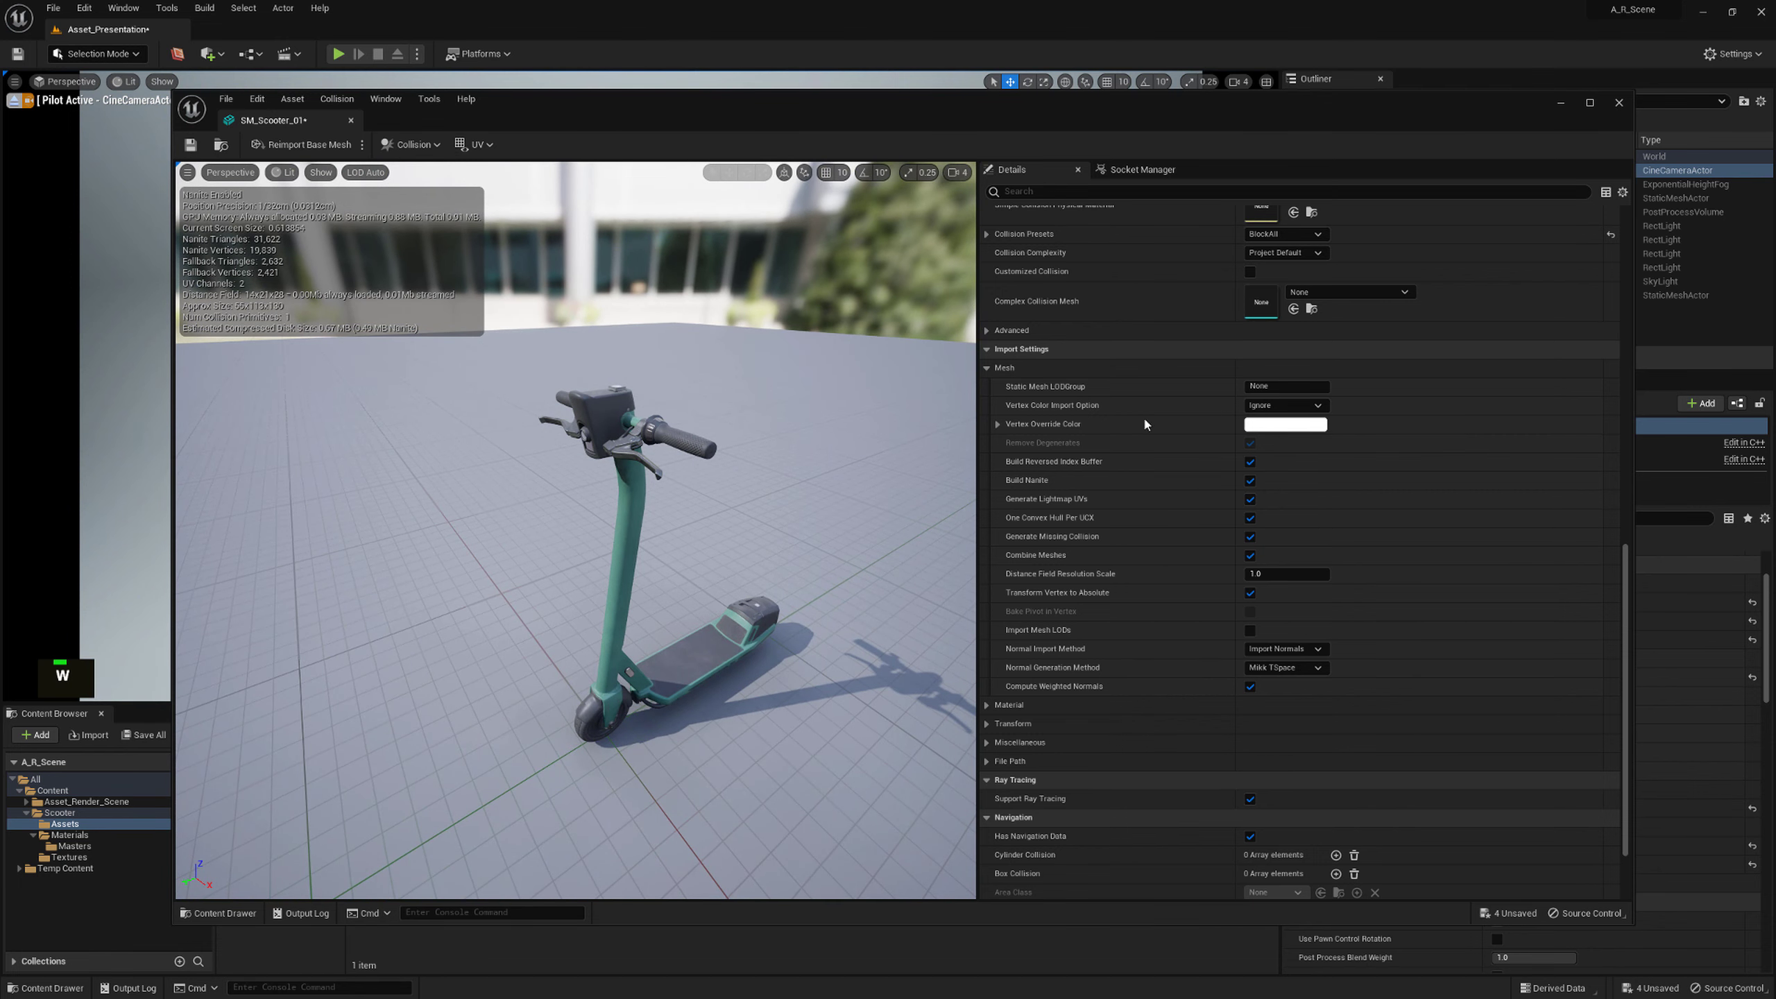
Collapse the Import Settings > Mesh group and scroll back up the Details panel
click(1097, 368)
scroll(1098, 527, up, 3)
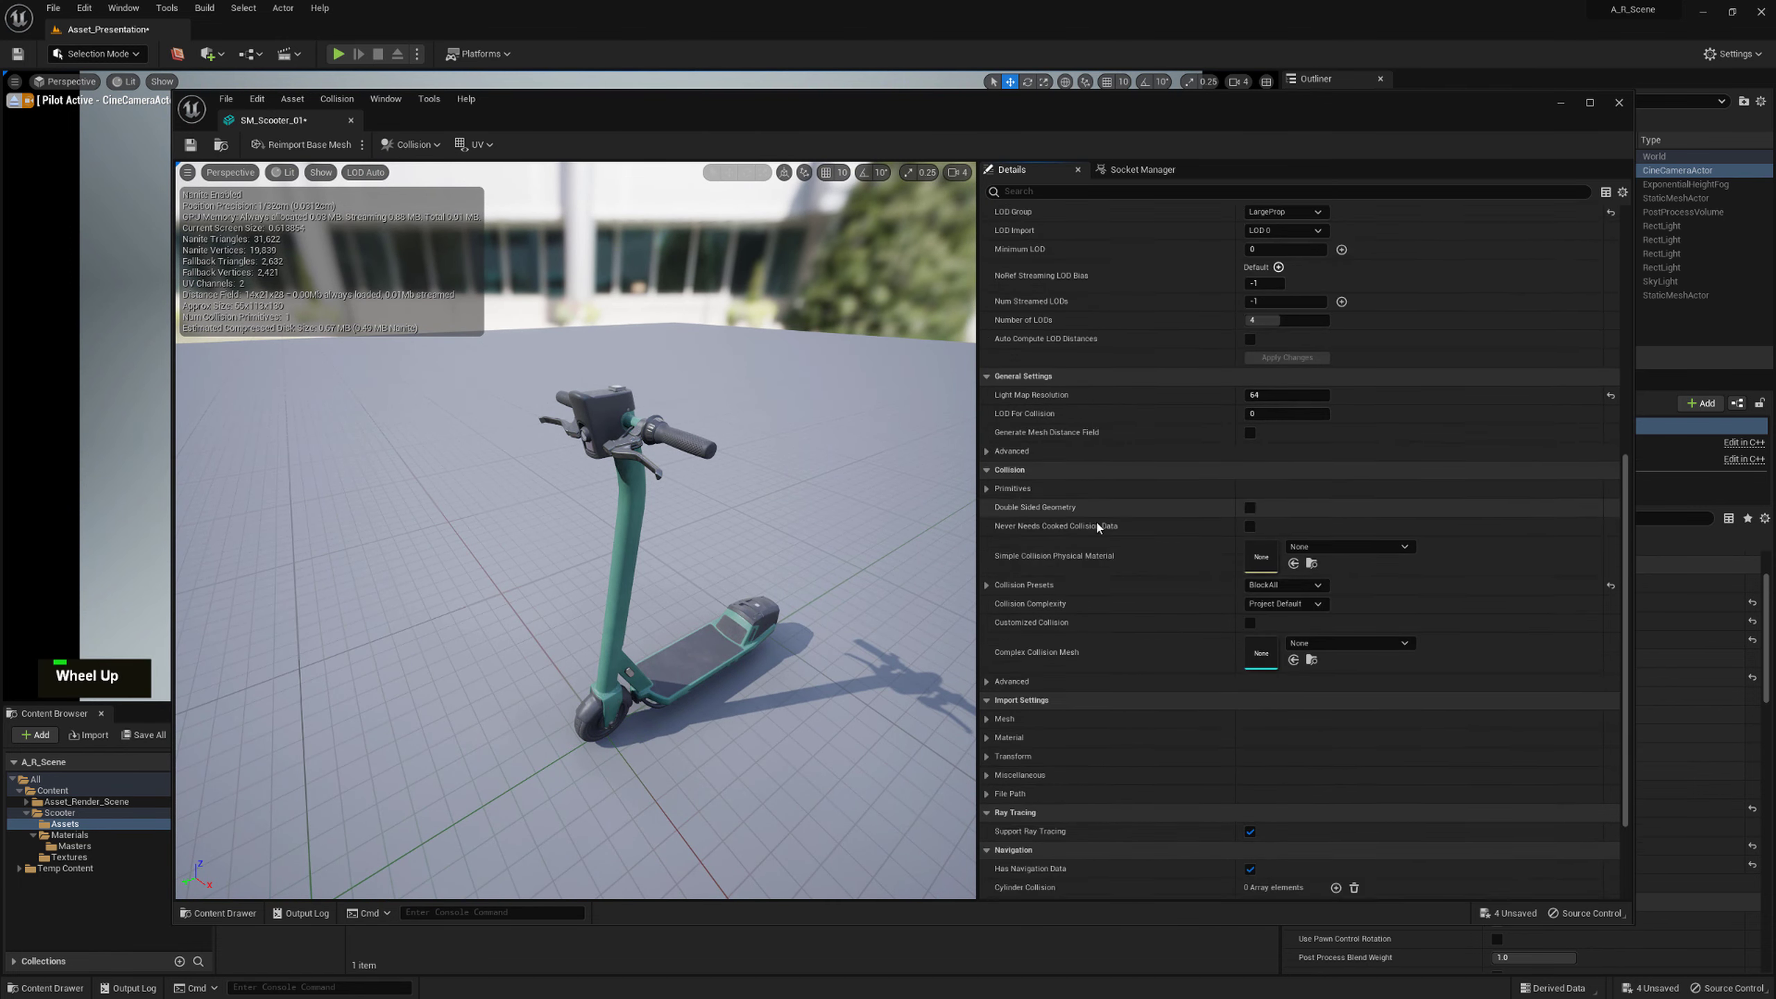
scroll(1099, 539, up, 8)
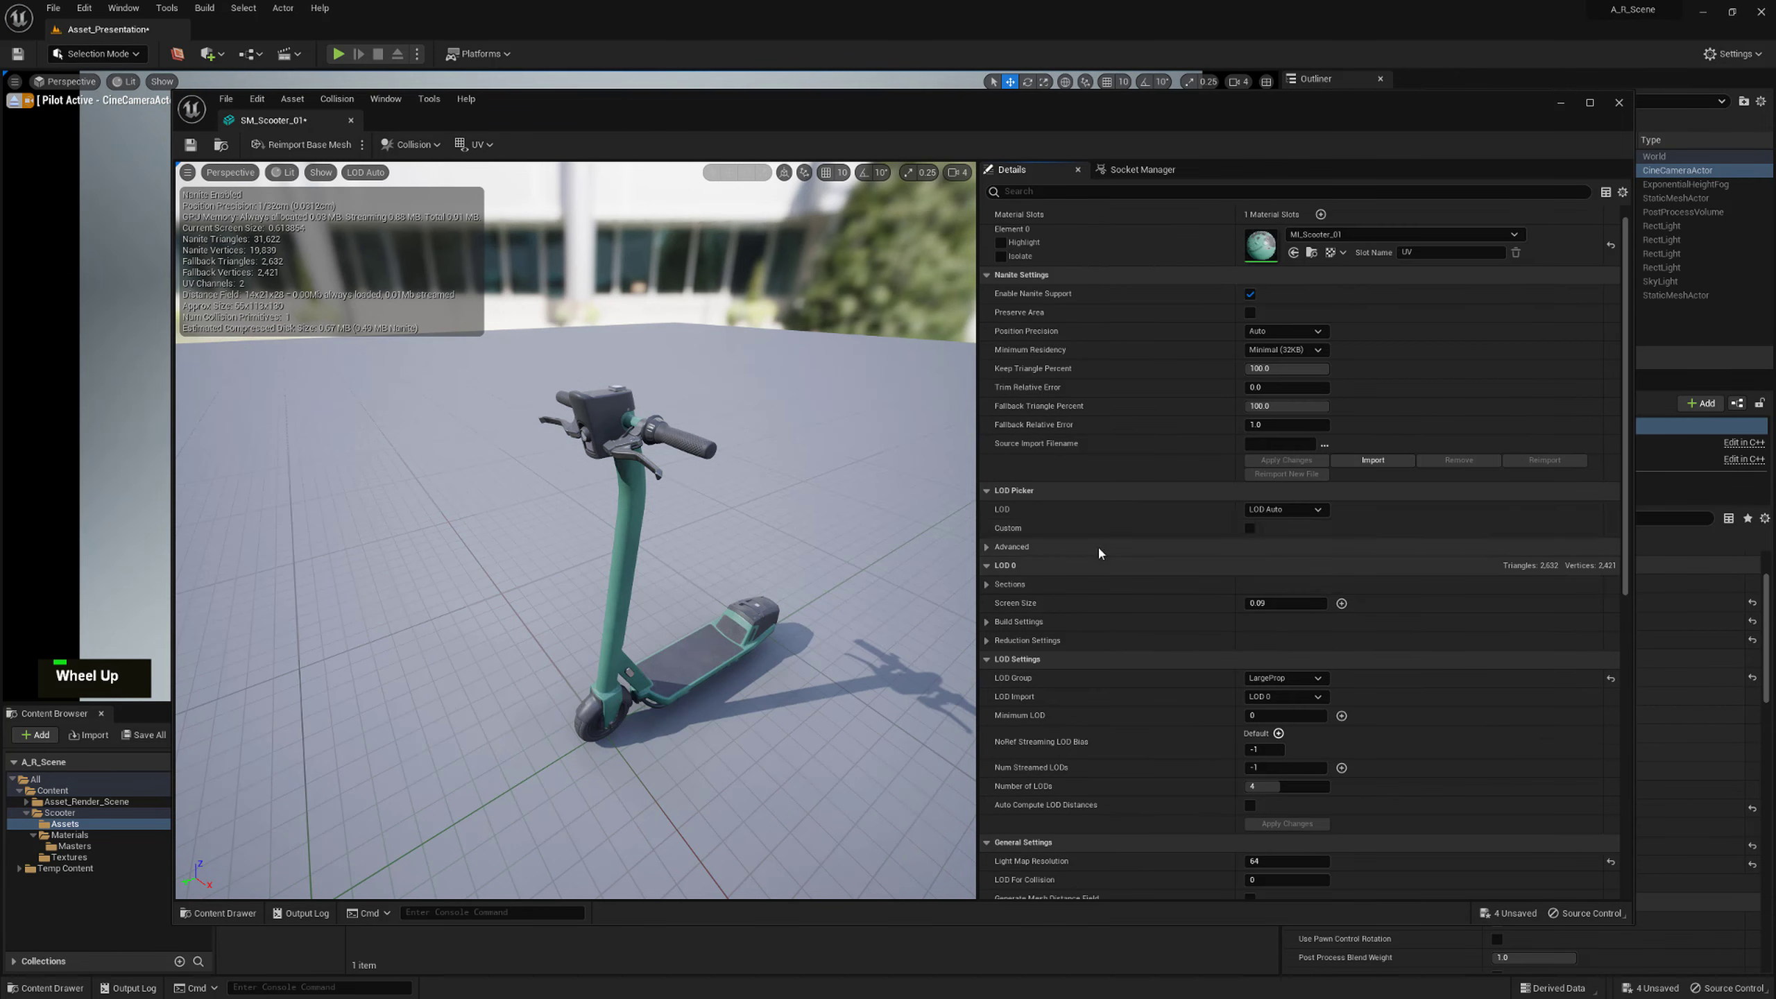
scroll(1097, 553, up, 1)
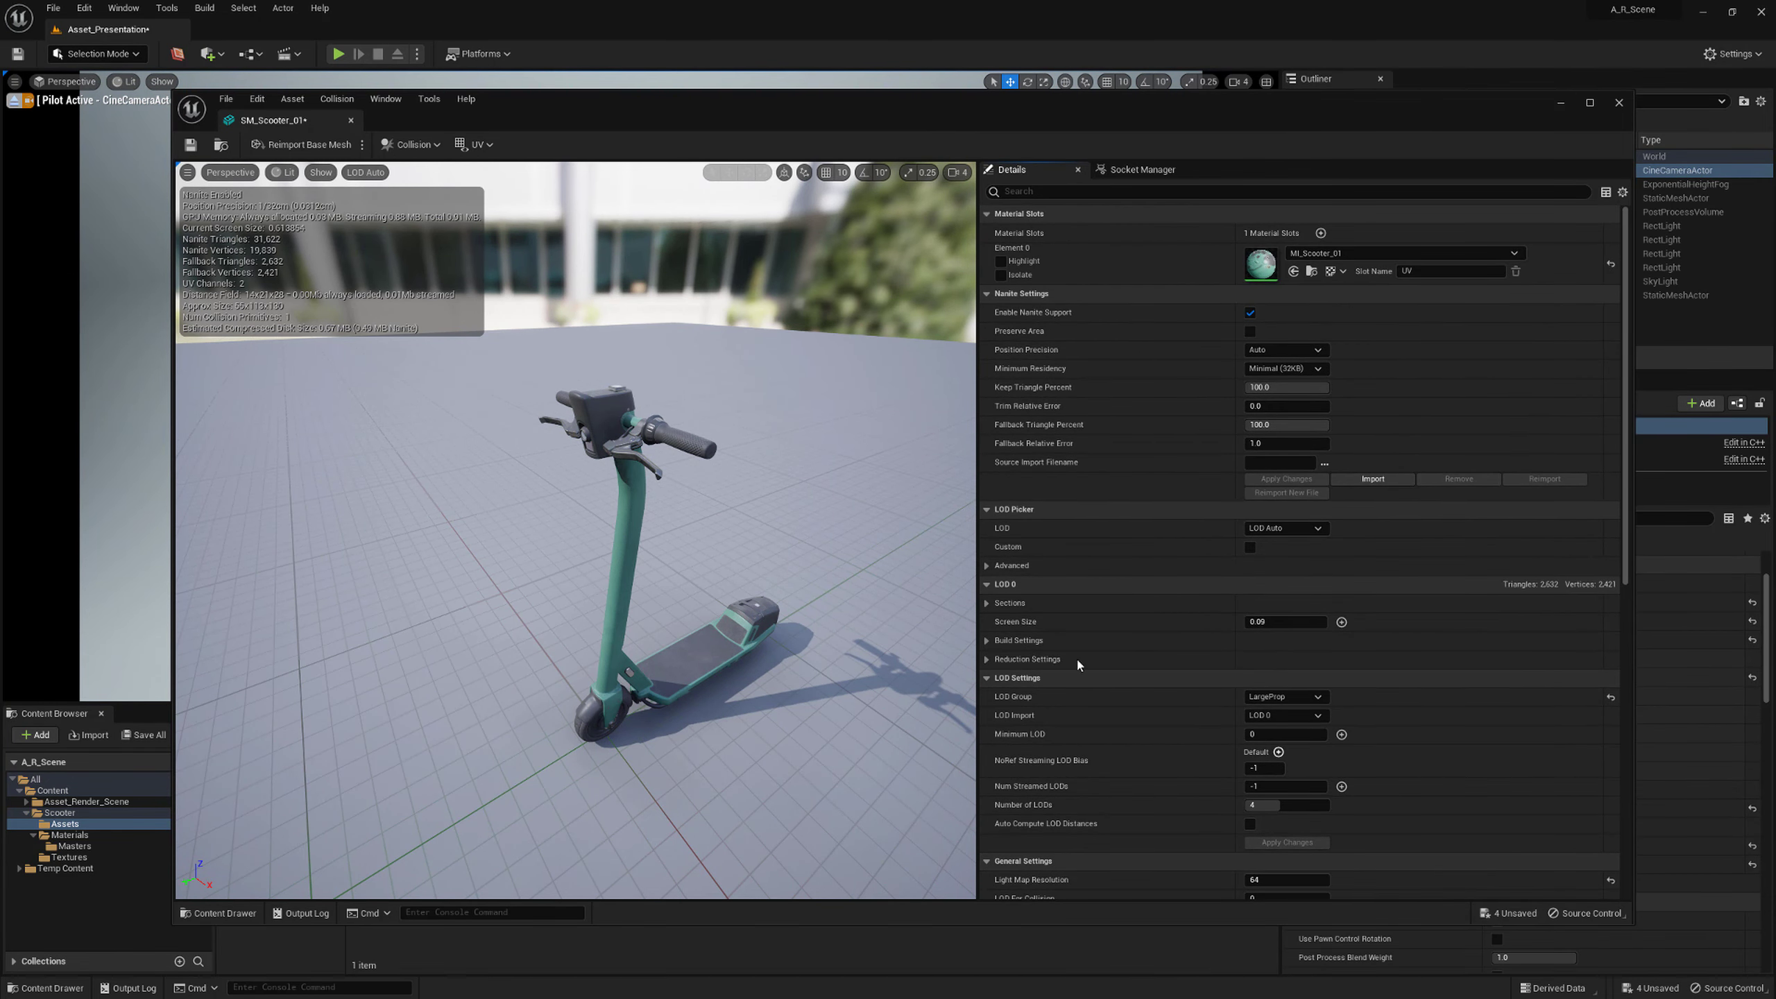
Expand LOD 0 Build Settings to review lightmap UVs, resolution 64 and destination index 1
key(w)
right_drag(764, 524, 777, 525)
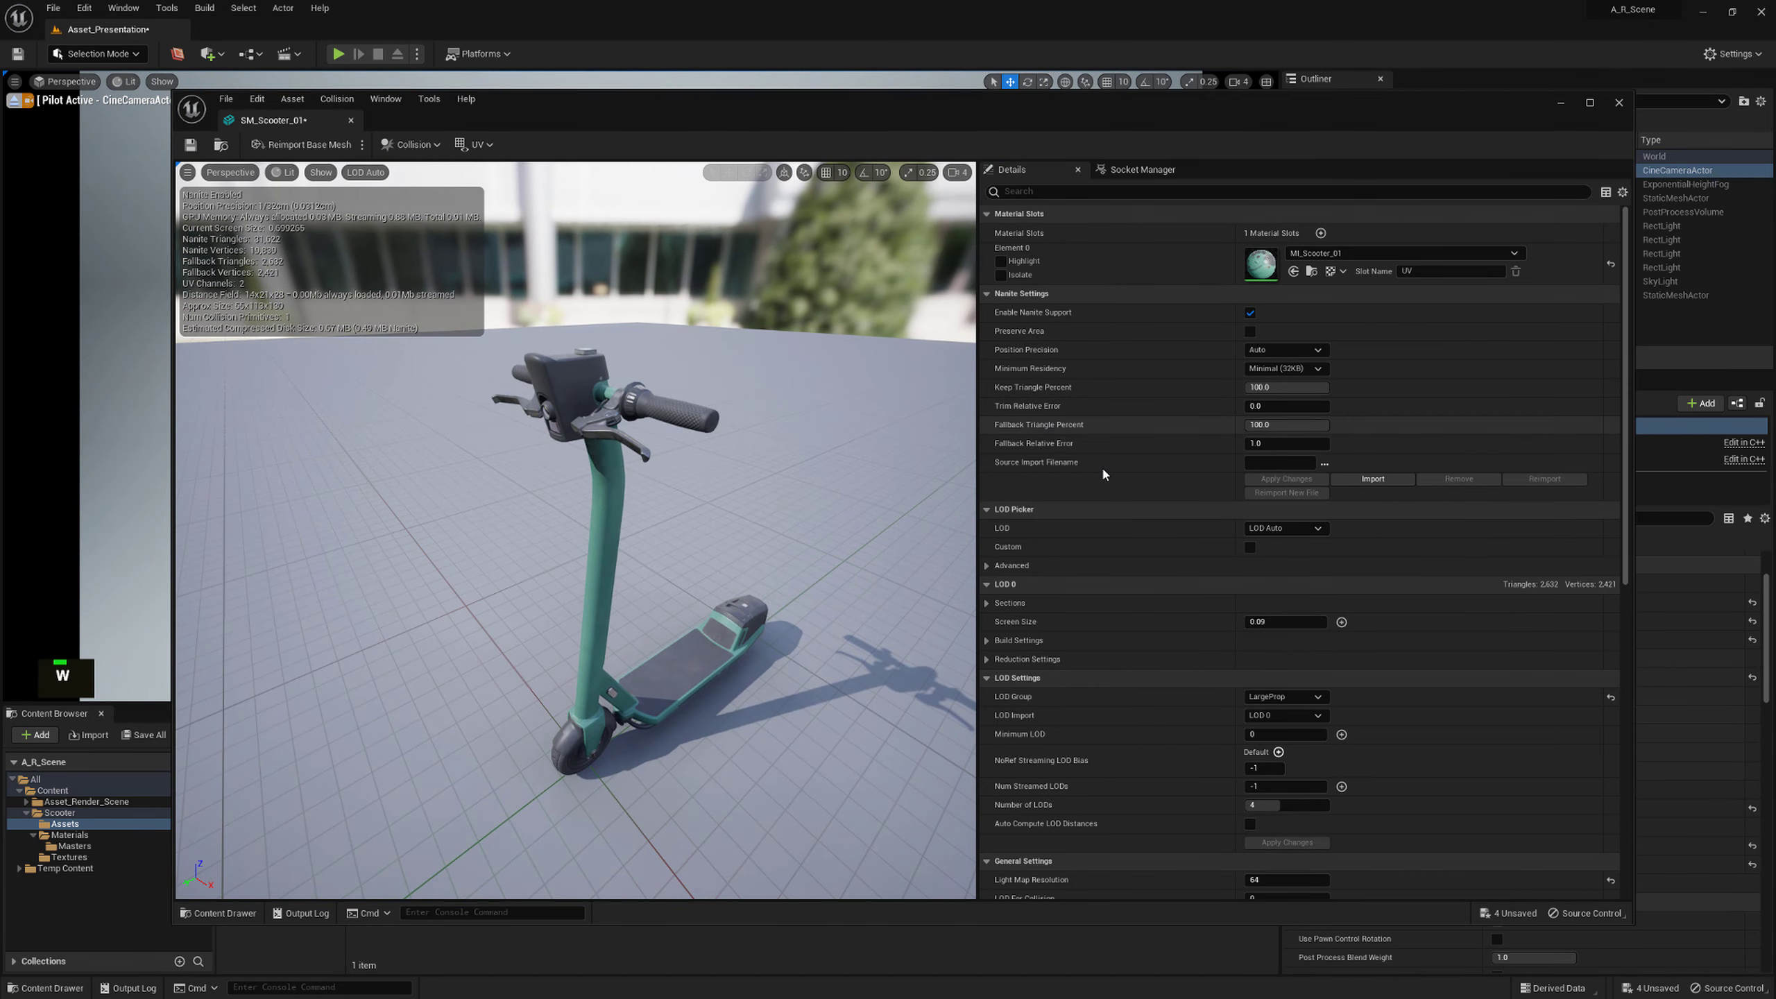
scroll(1101, 472, down, 6)
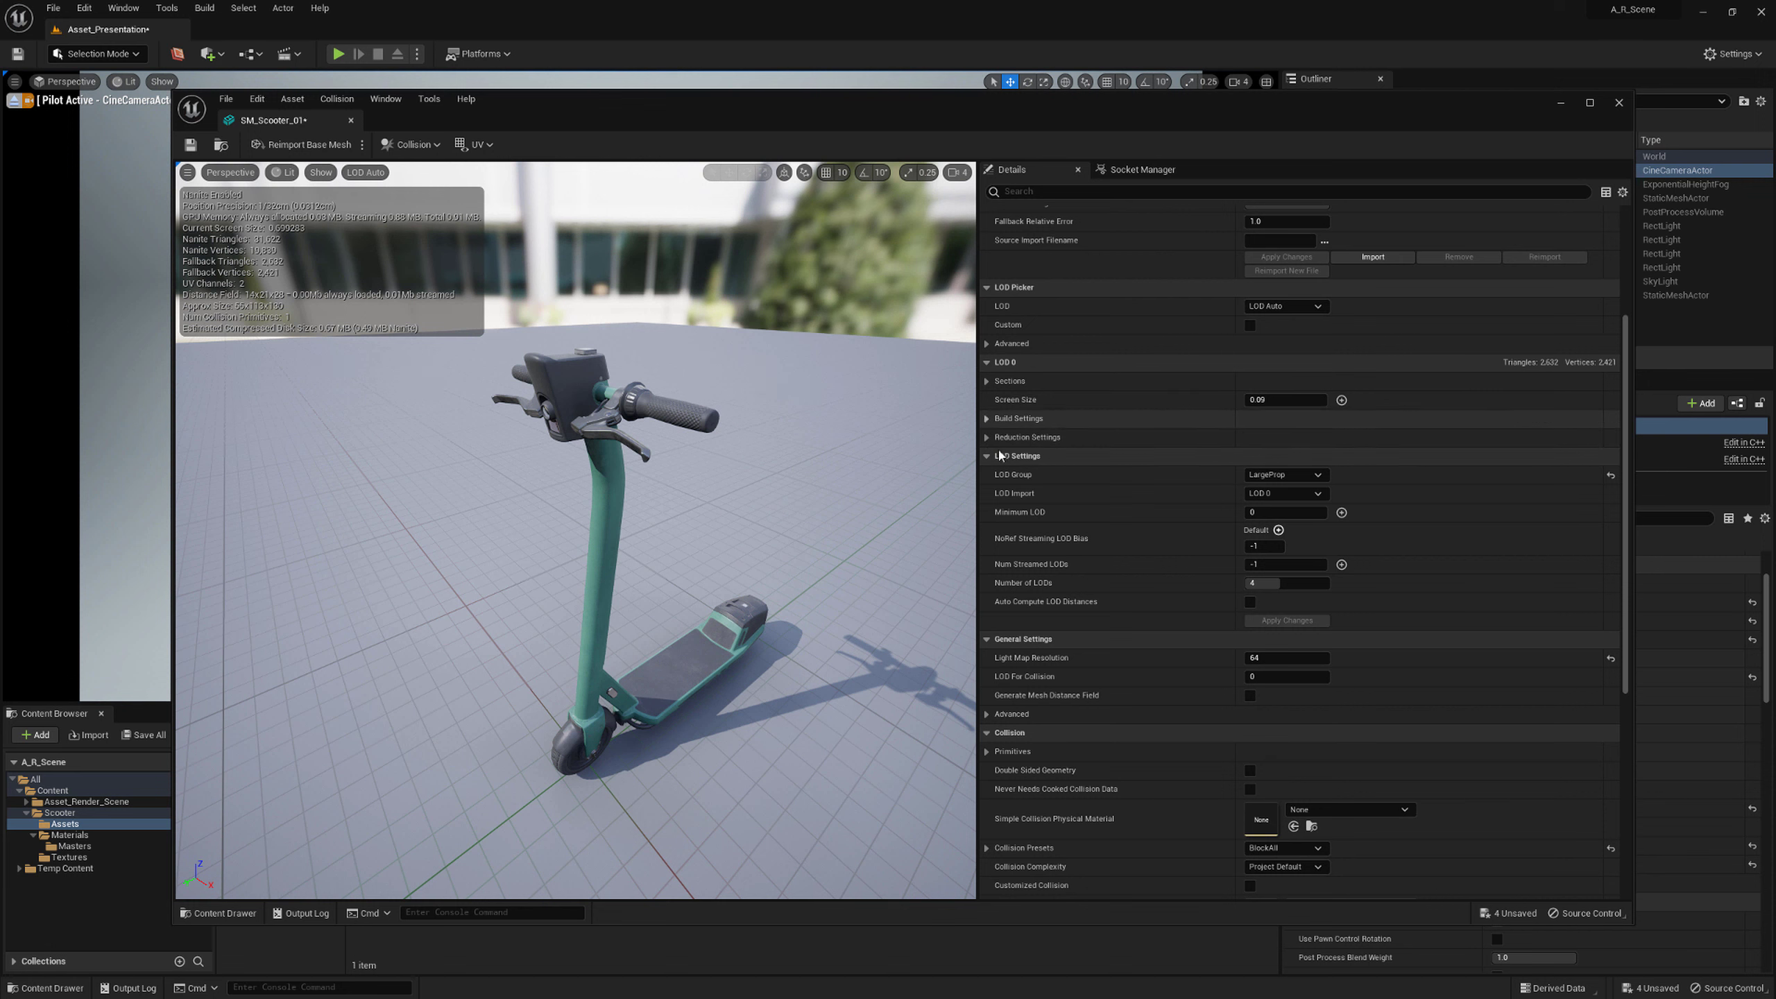
scroll(999, 455, down, 1)
scroll(987, 500, up, 3)
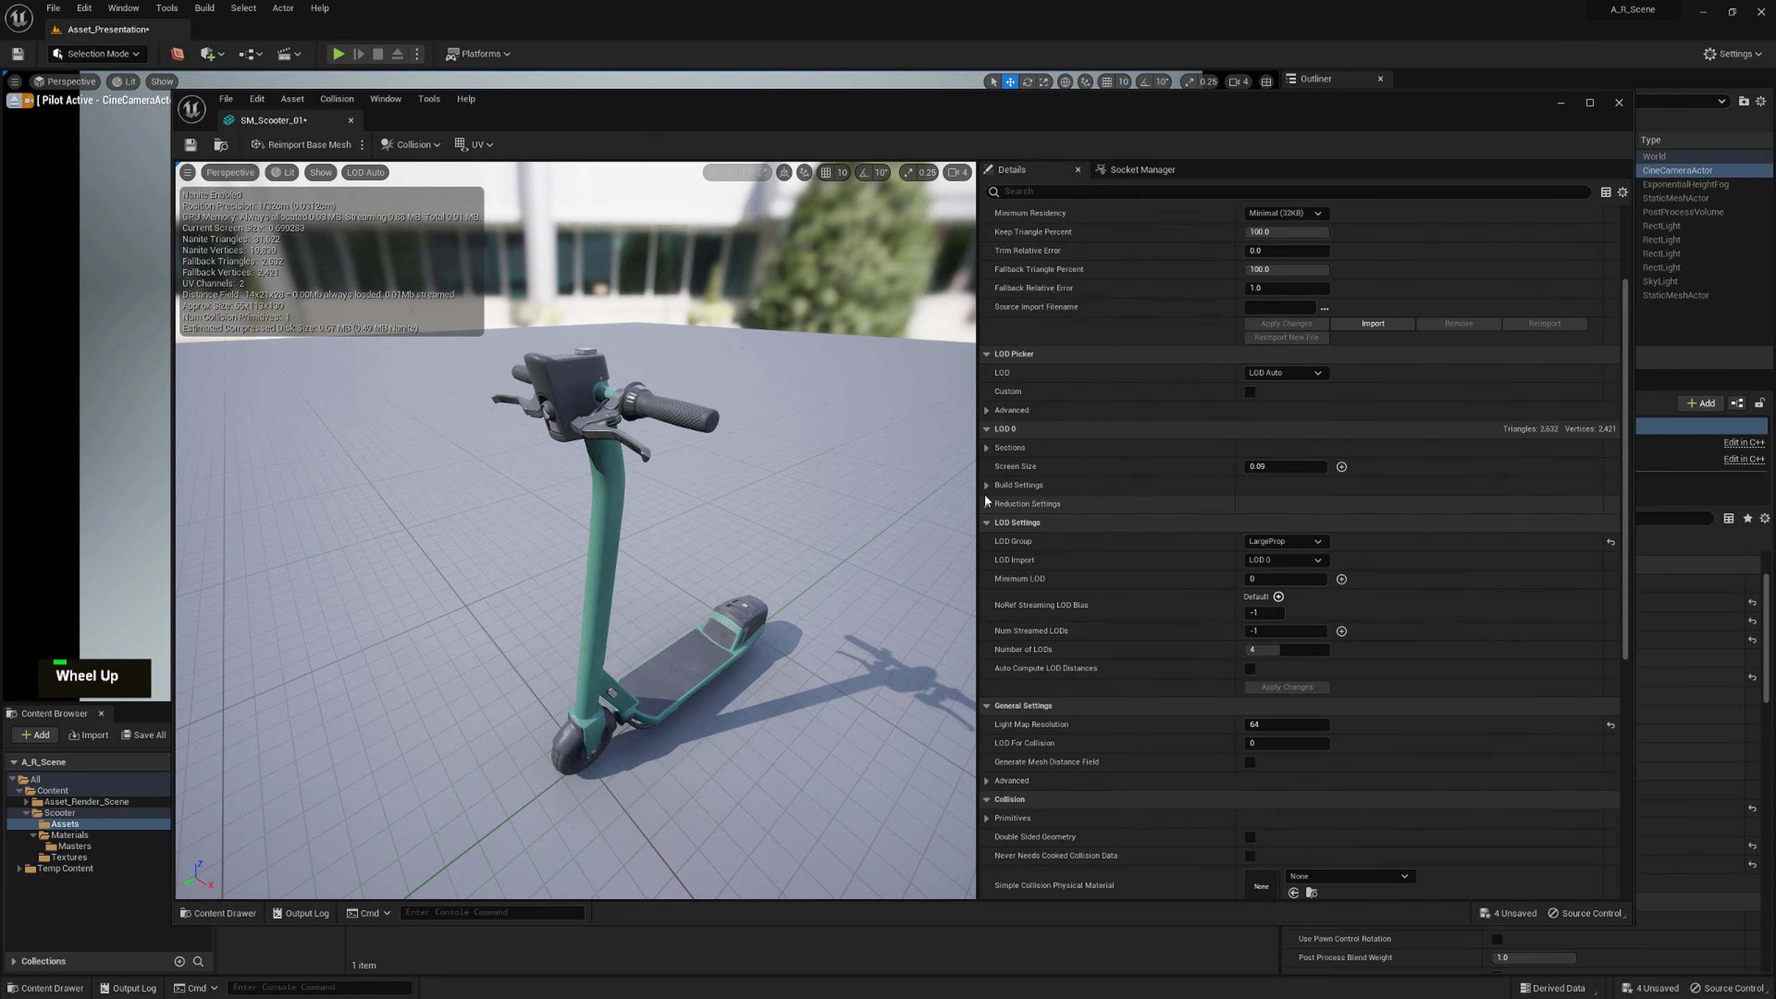
scroll(997, 421, up, 3)
click(987, 597)
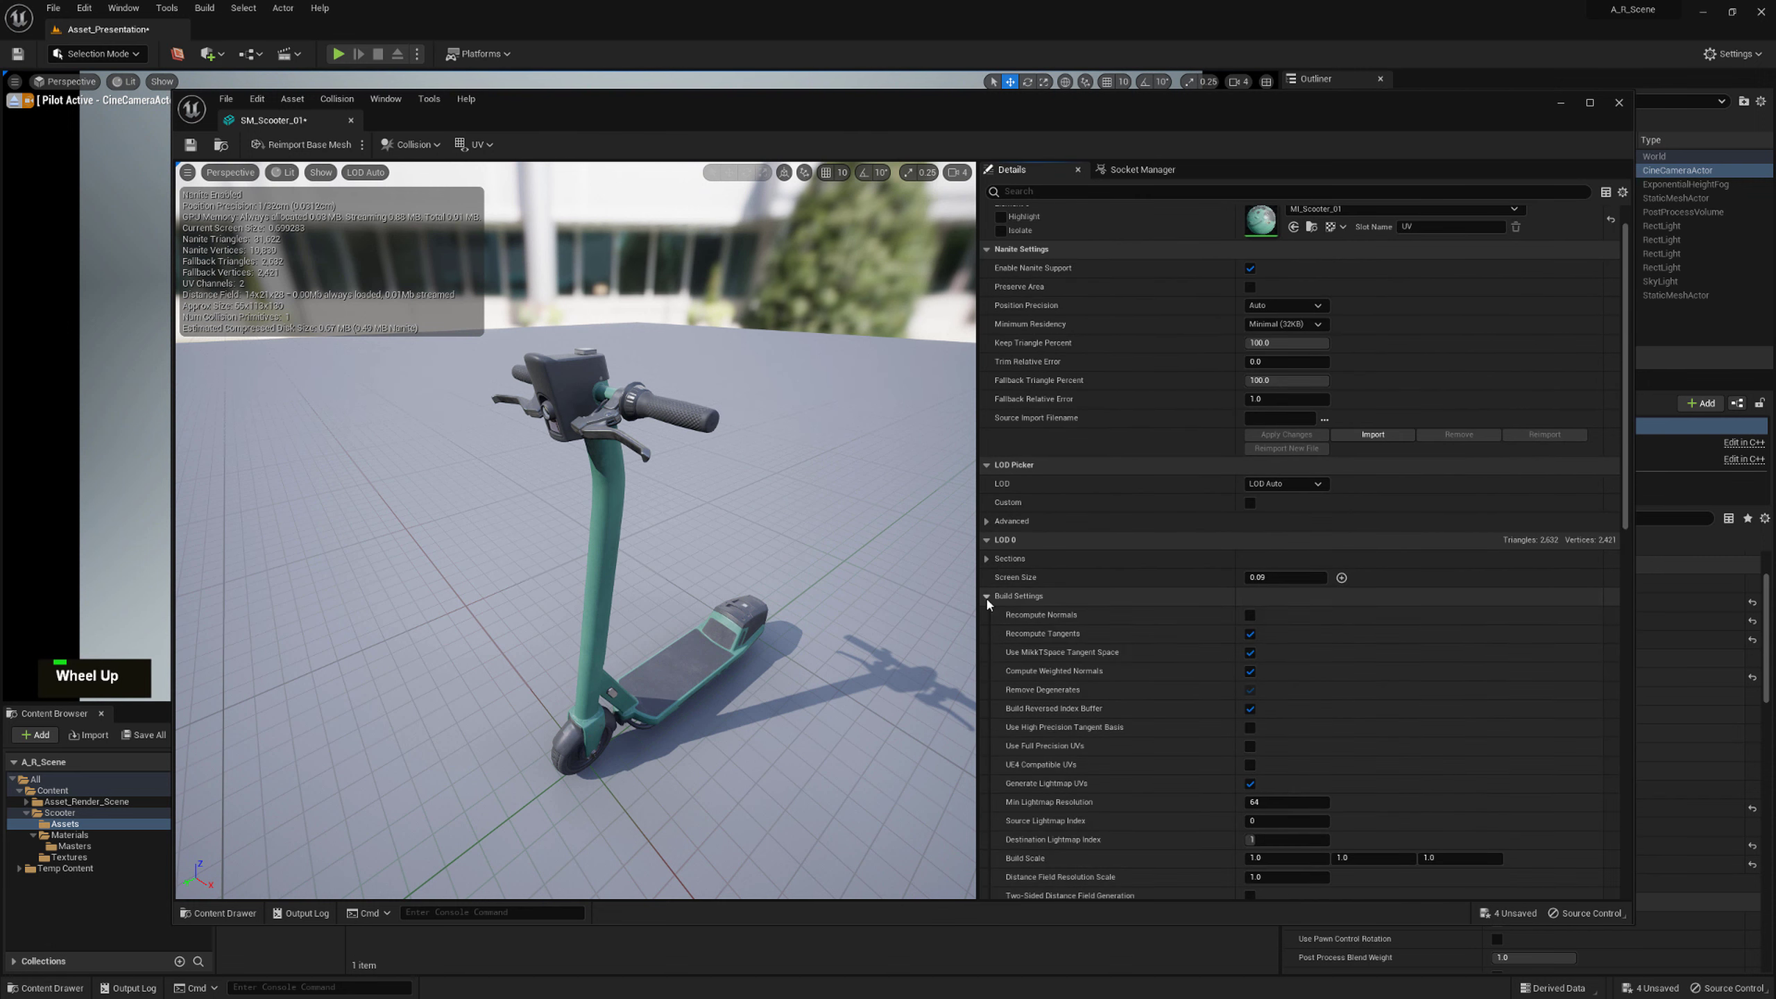
scroll(1098, 558, down, 8)
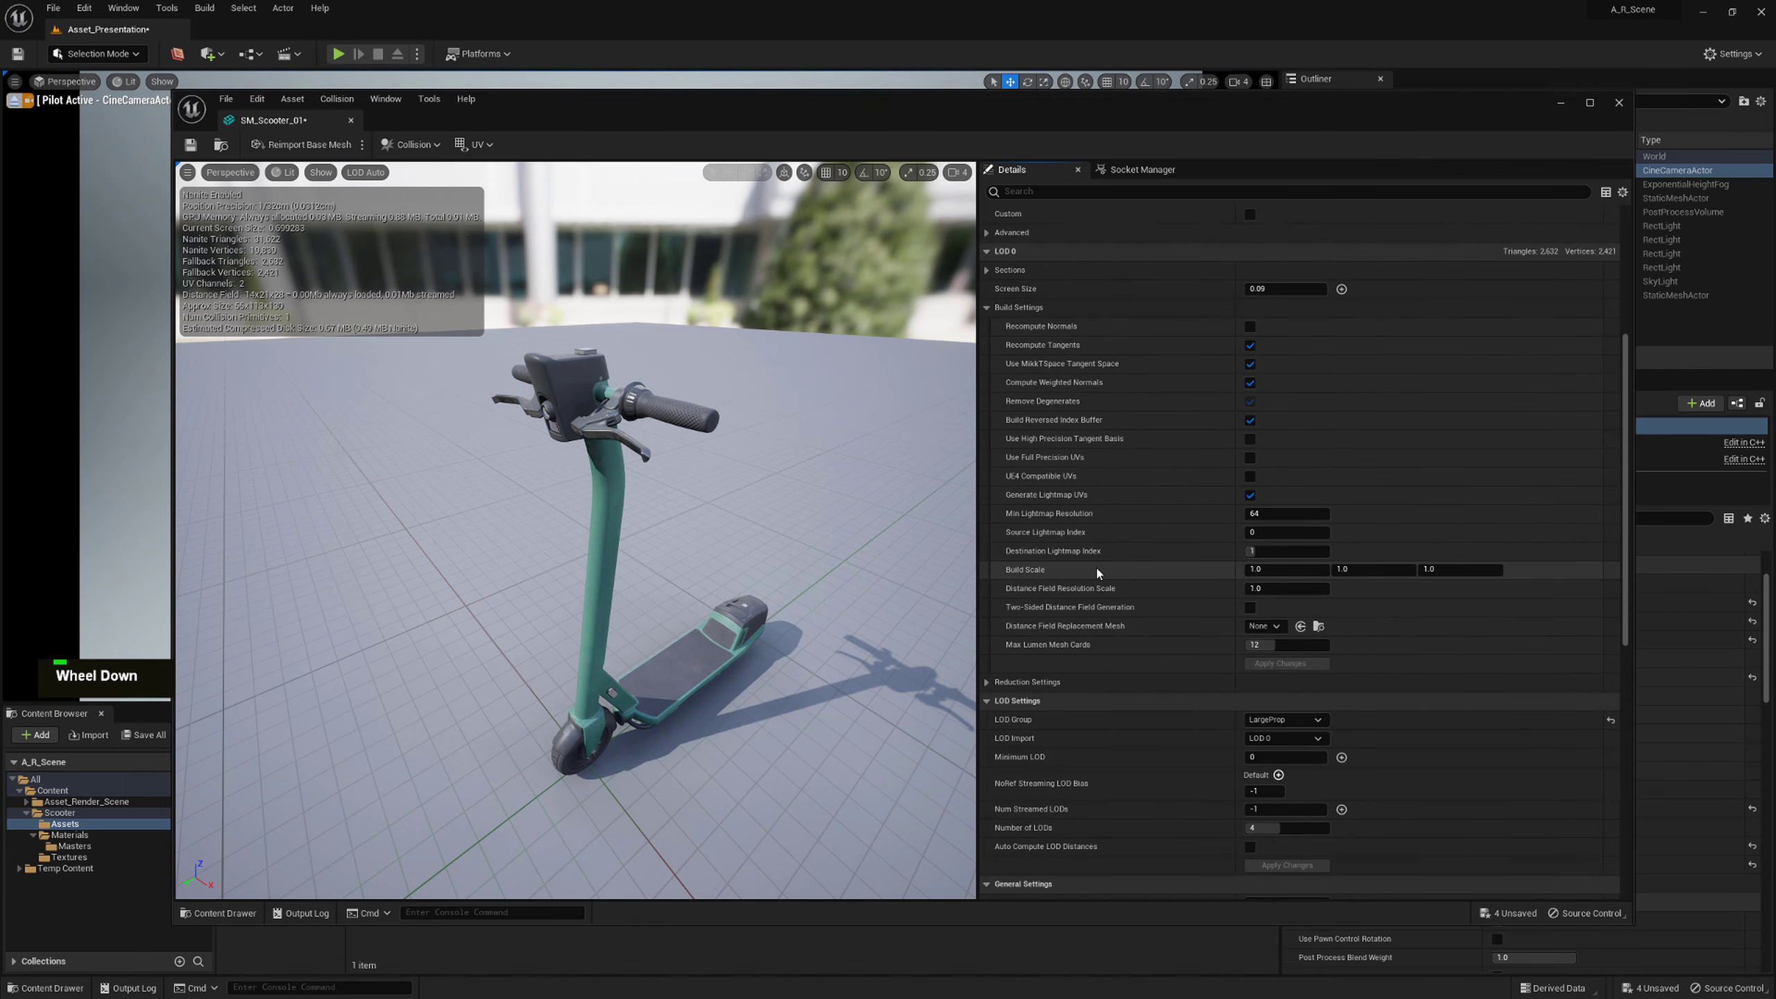
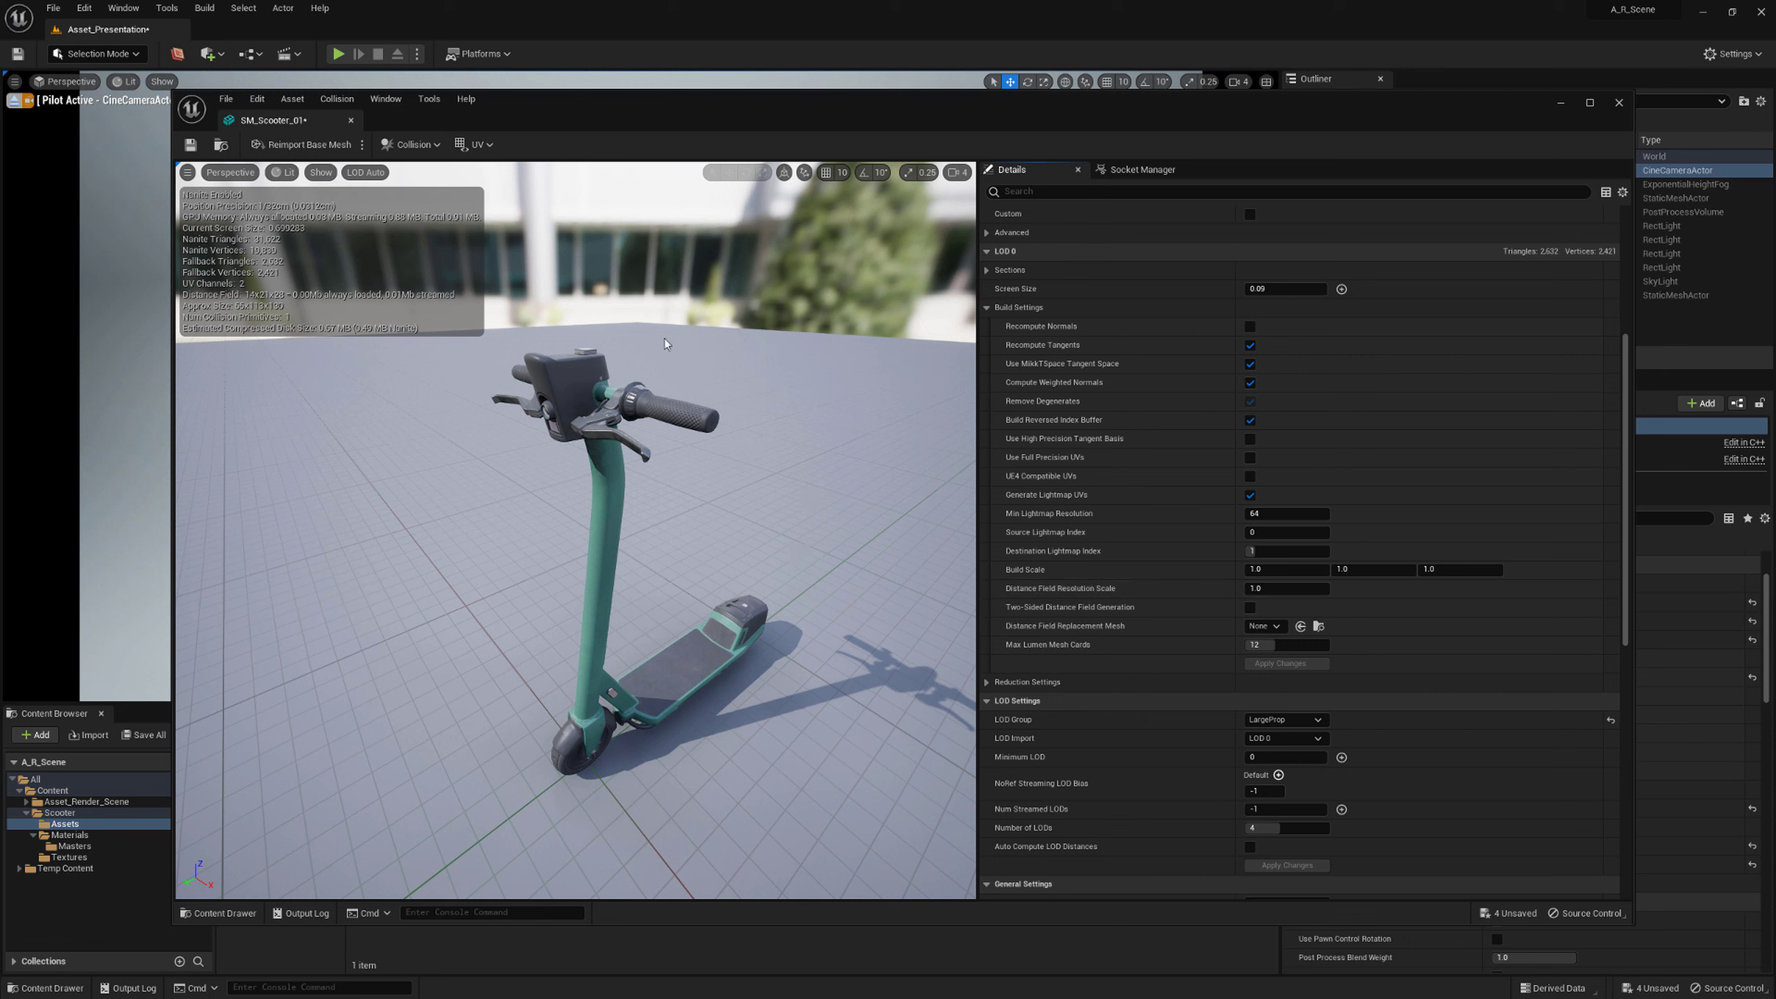
Drag the SM_Scooter_01 mesh editor mostly off screen to the right to reveal the level
drag(513, 117, 1775, 140)
Select the scooter, browse the Lit view-mode list, then bring up Show > Visualize options
click(699, 564)
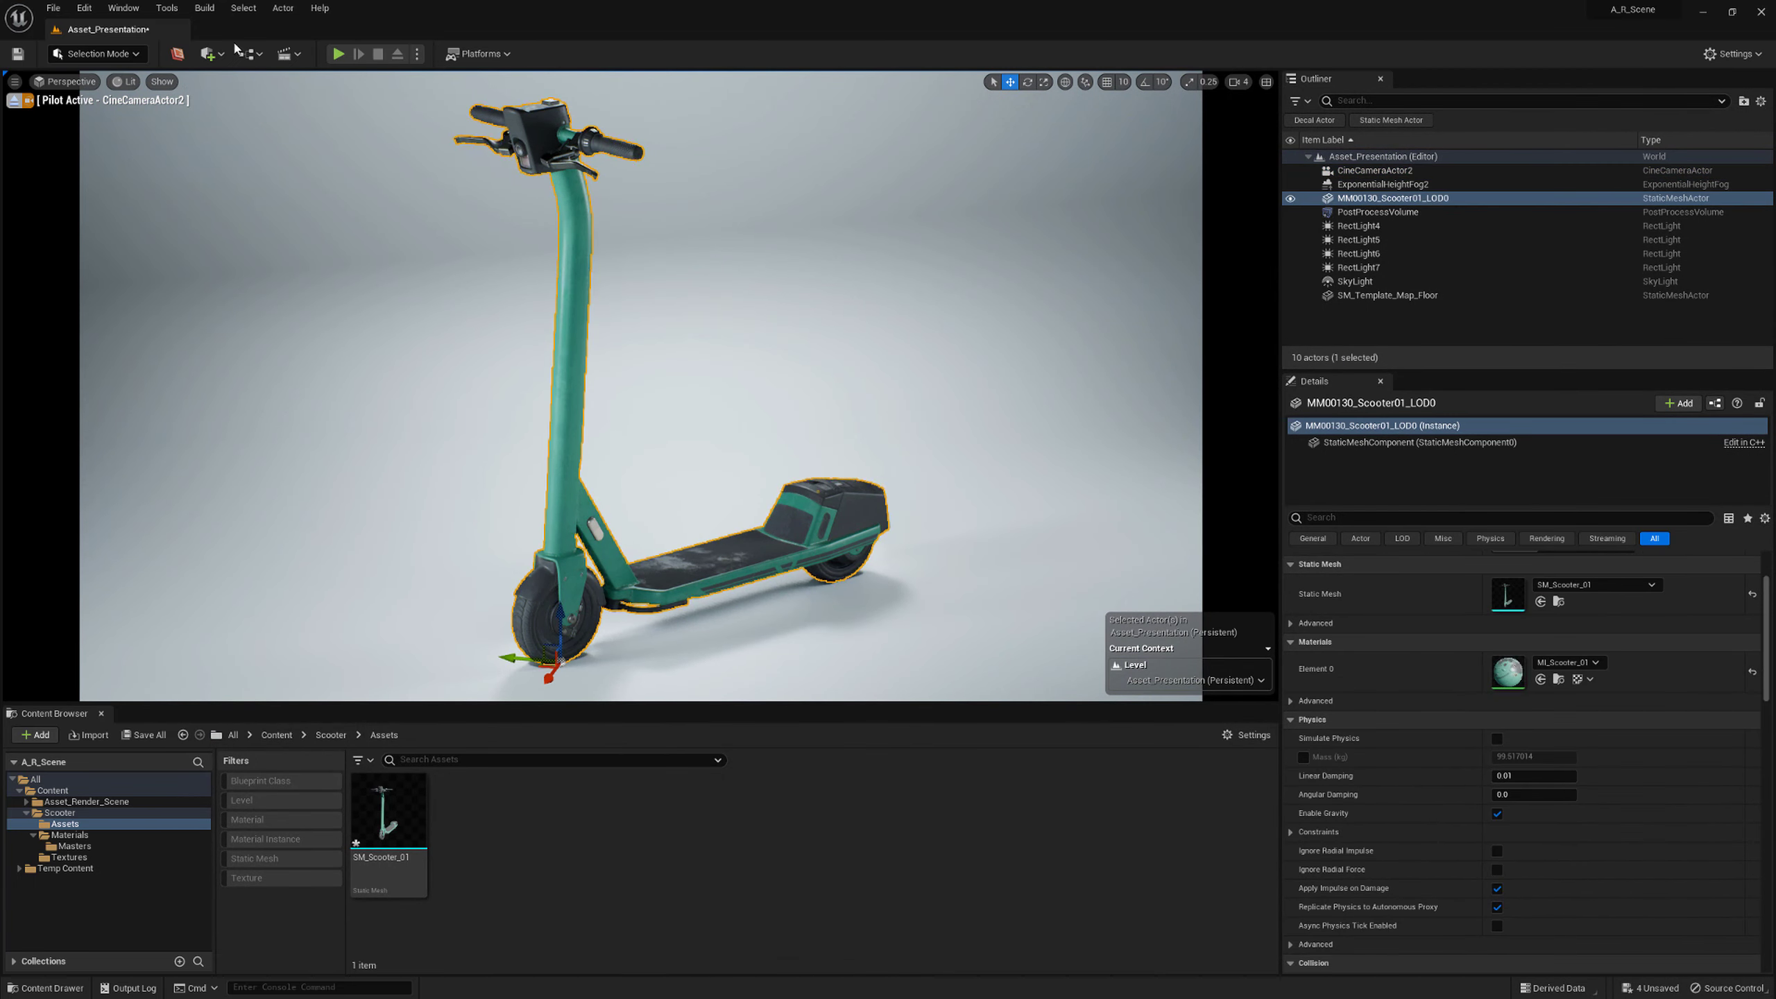
click(125, 82)
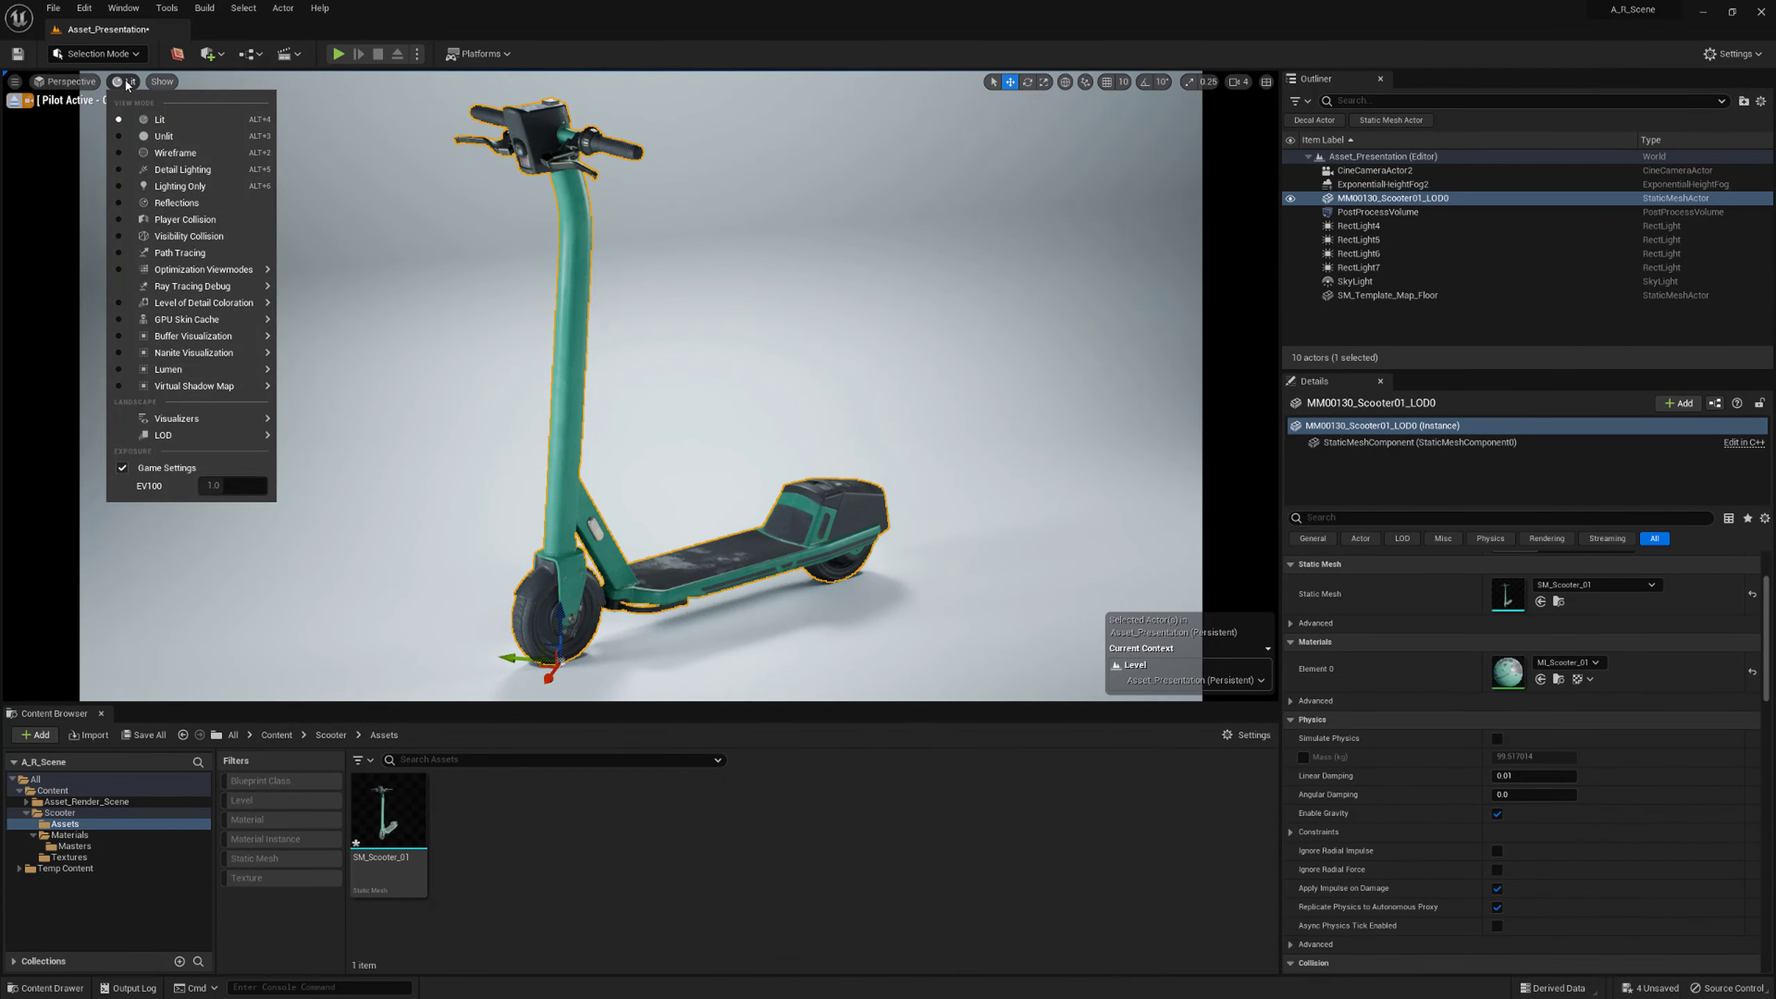
mouse_move(219, 372)
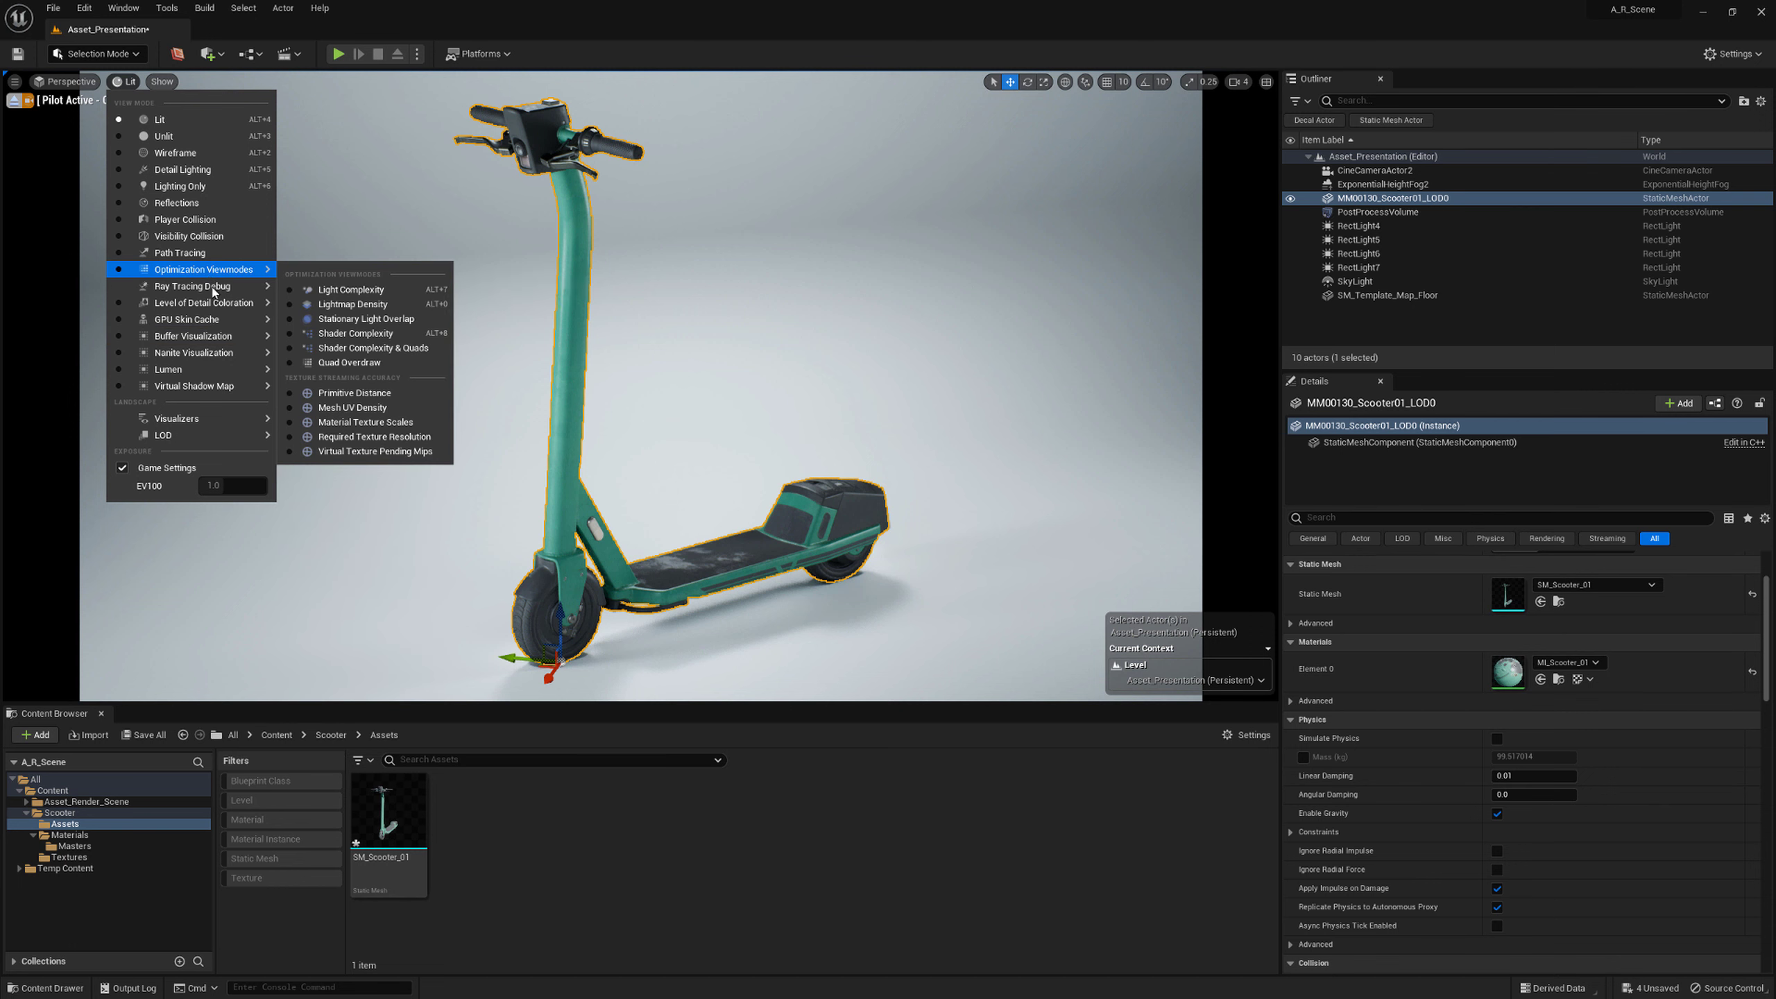
mouse_move(214, 292)
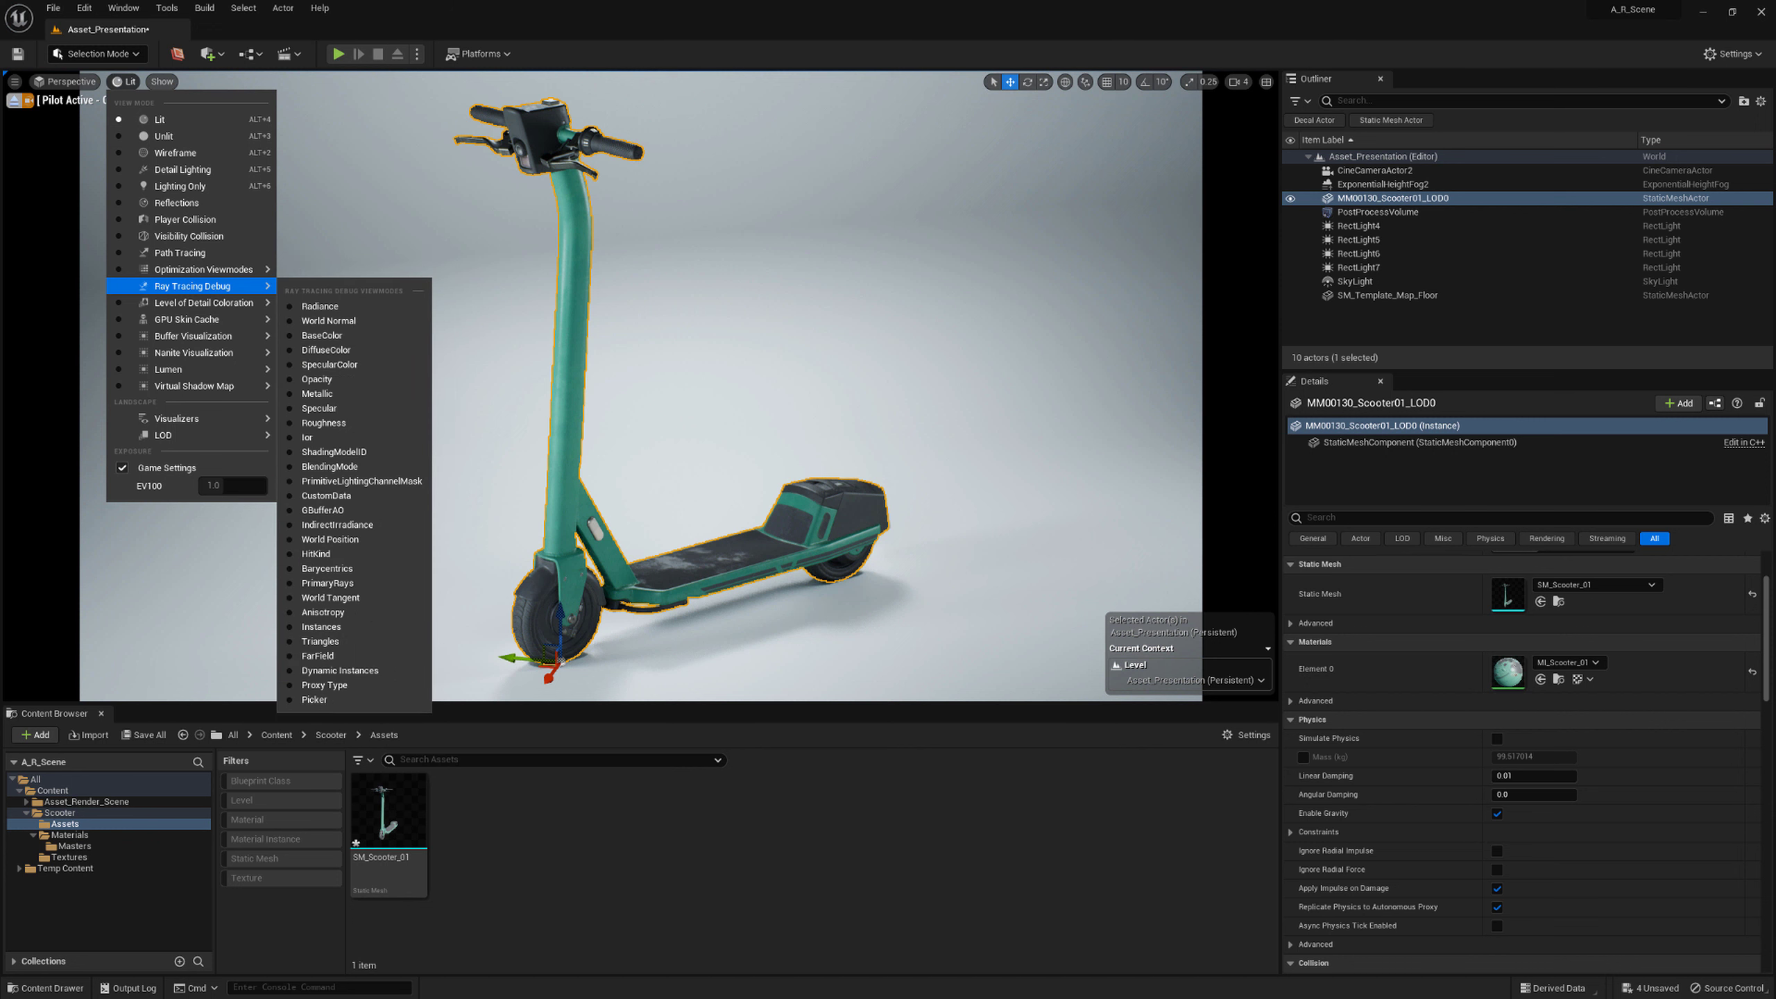
click(662, 339)
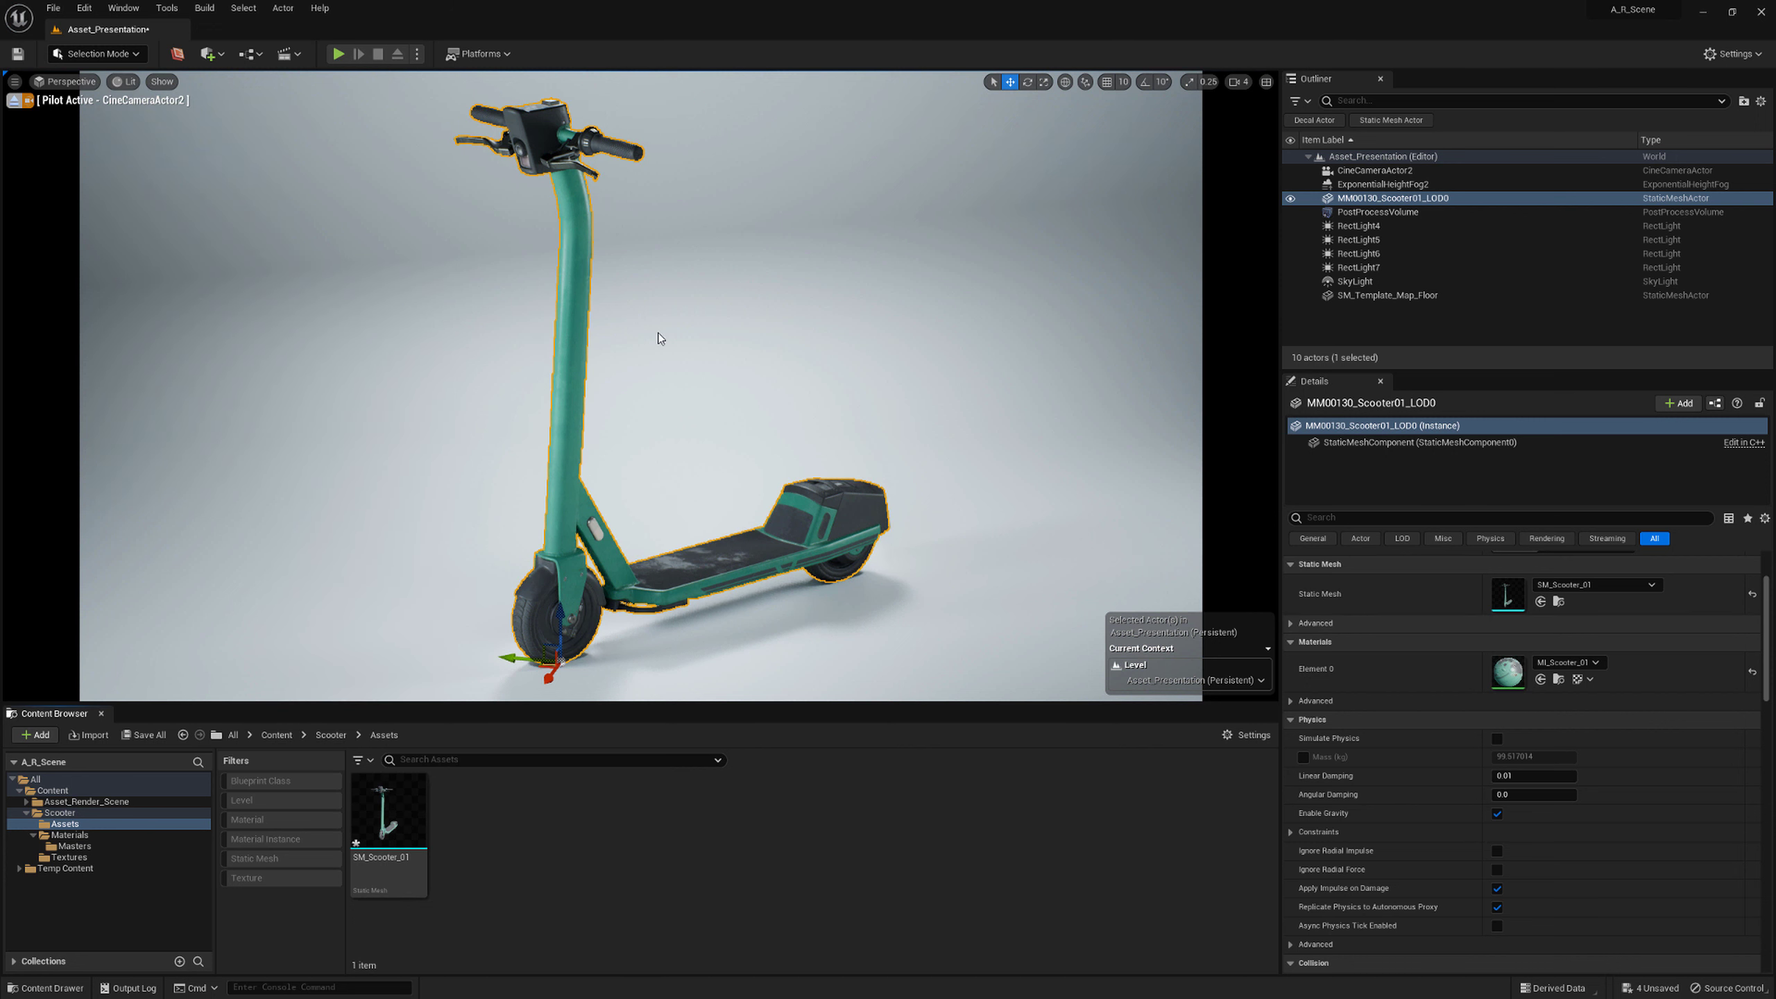
click(165, 82)
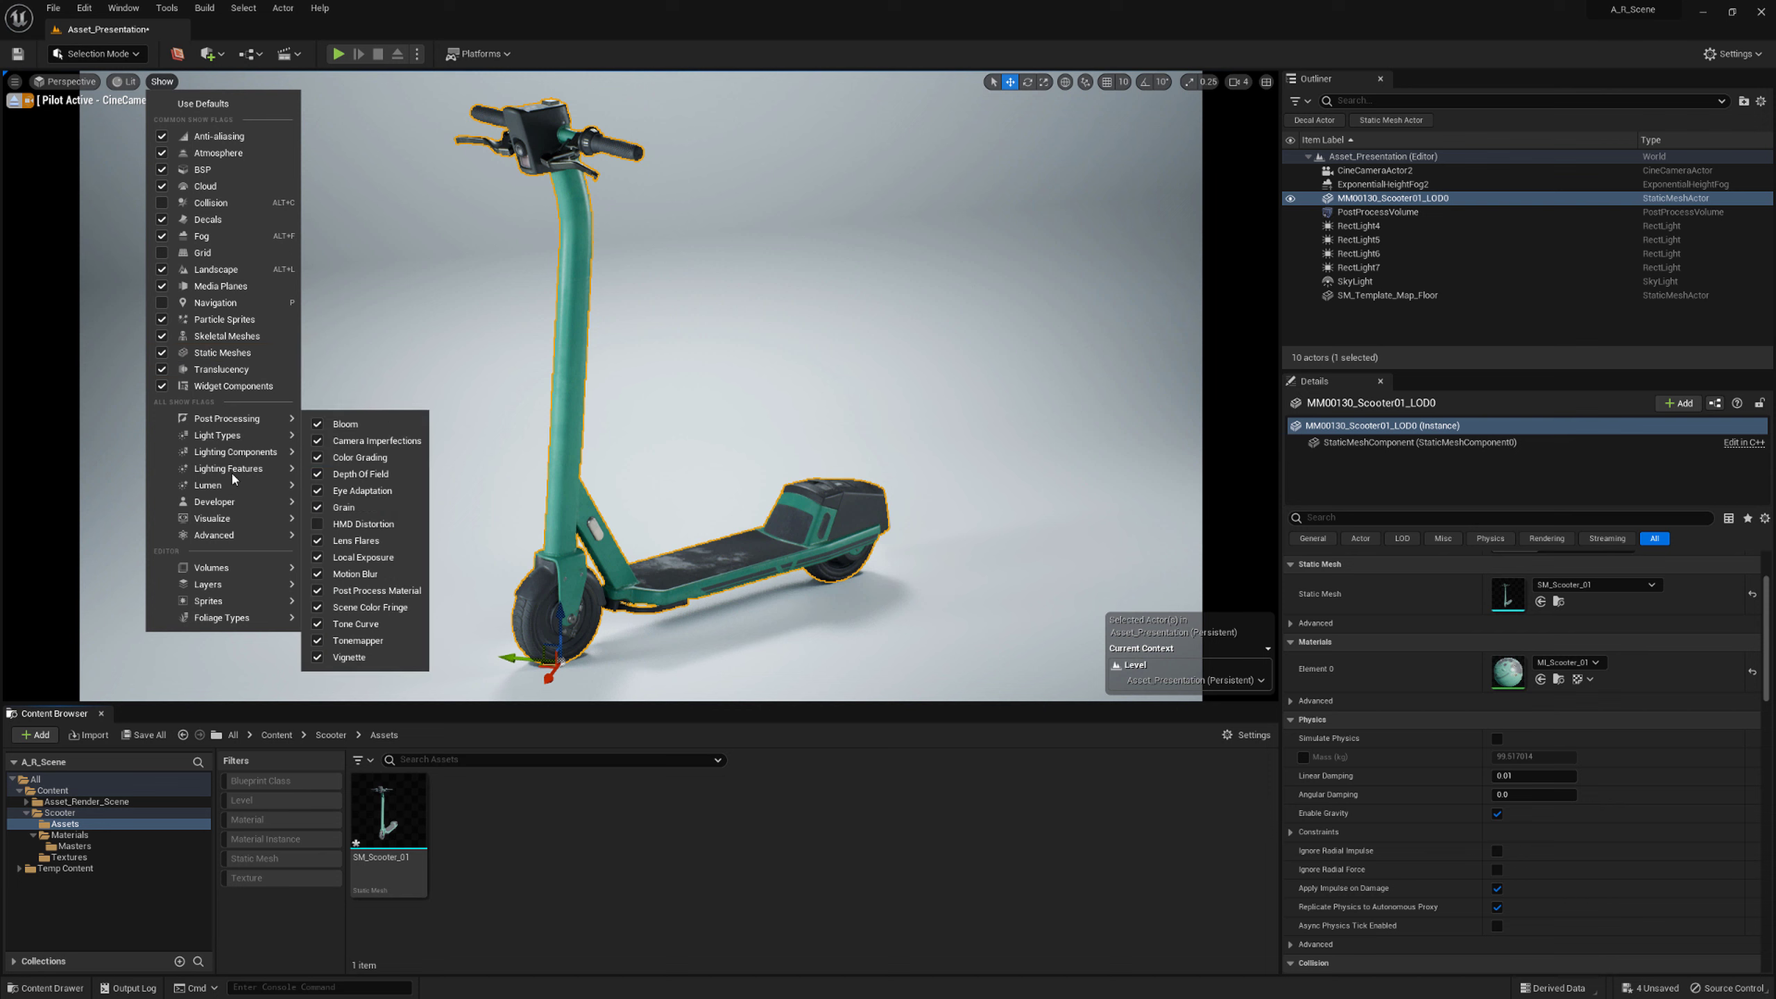
mouse_move(245, 535)
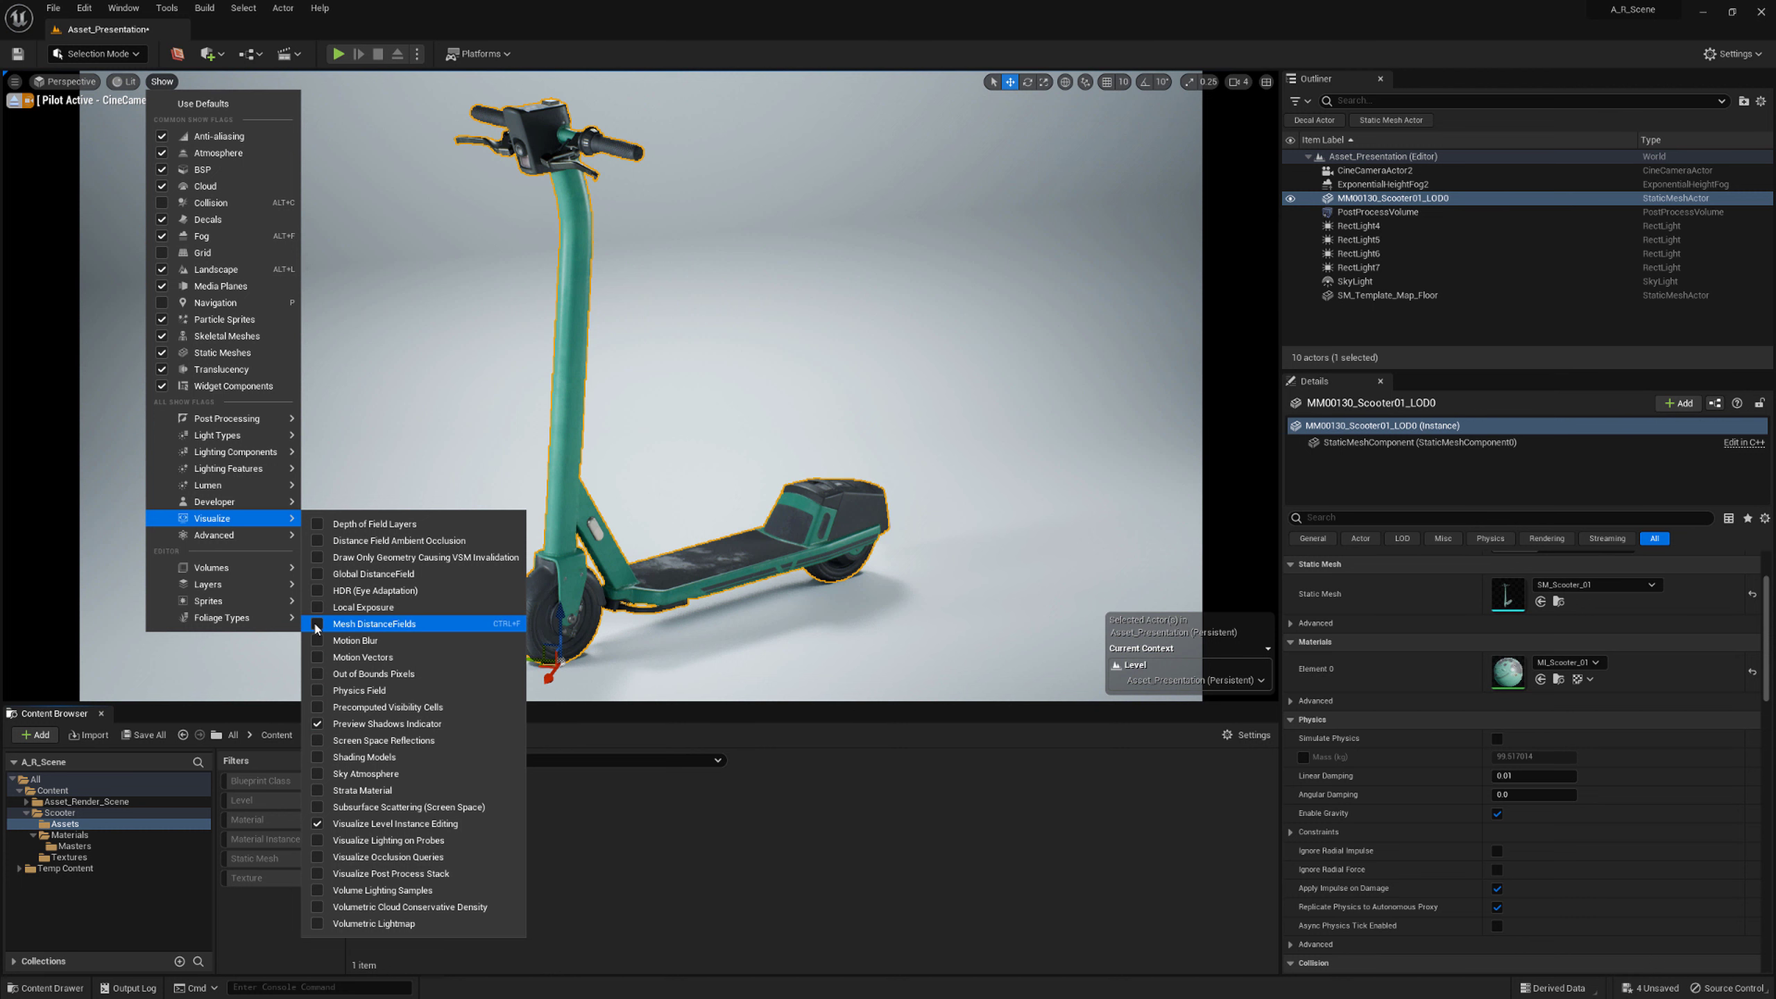
Enable Show > Visualize > Mesh DistanceFields and switch the level view to Unlit
click(317, 624)
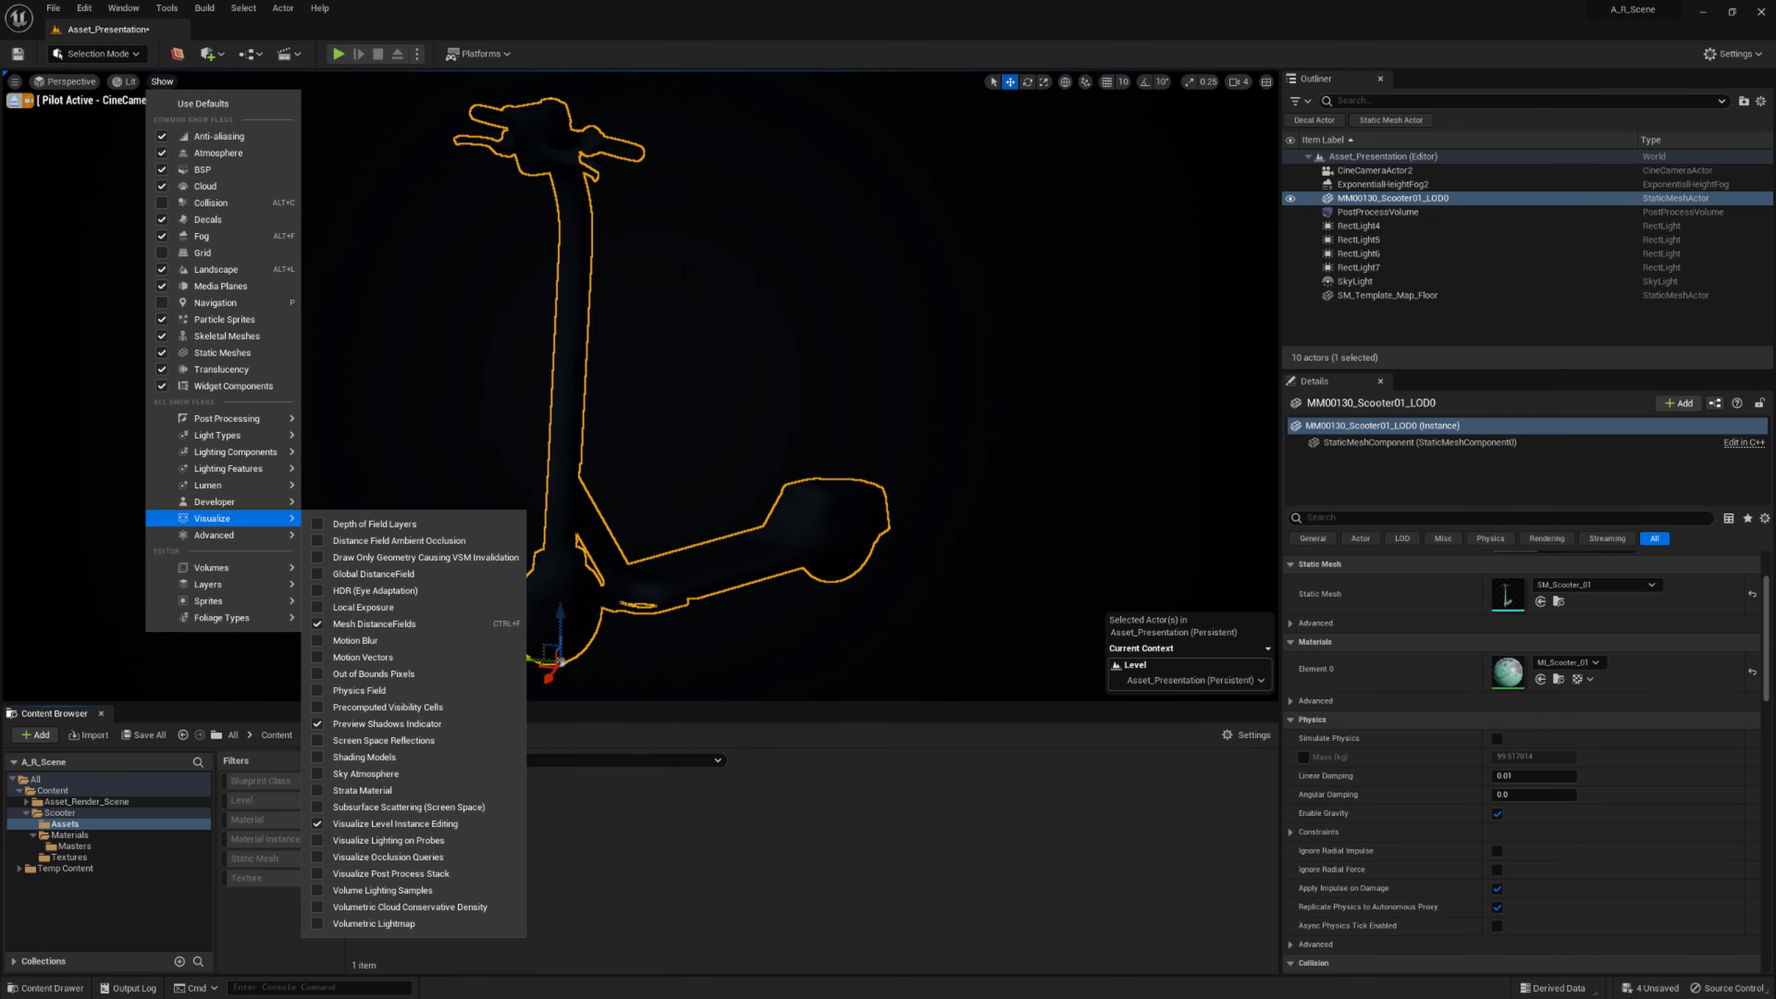
click(719, 738)
click(839, 364)
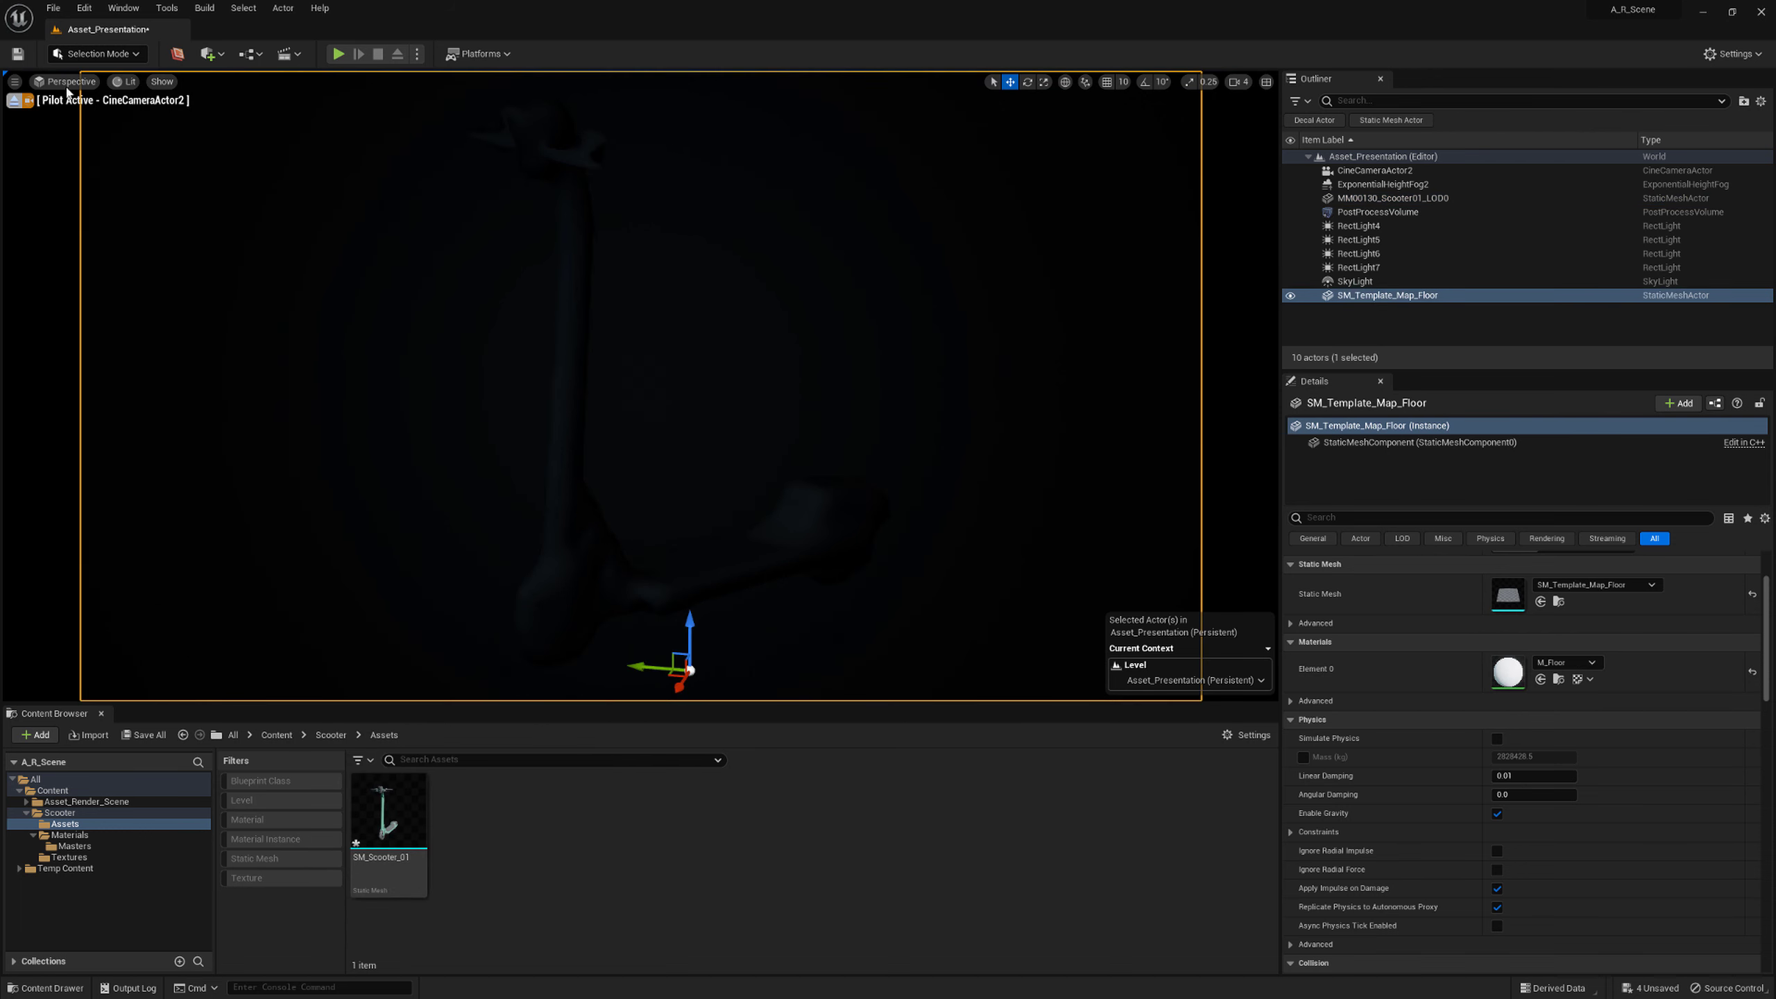
click(124, 81)
click(173, 140)
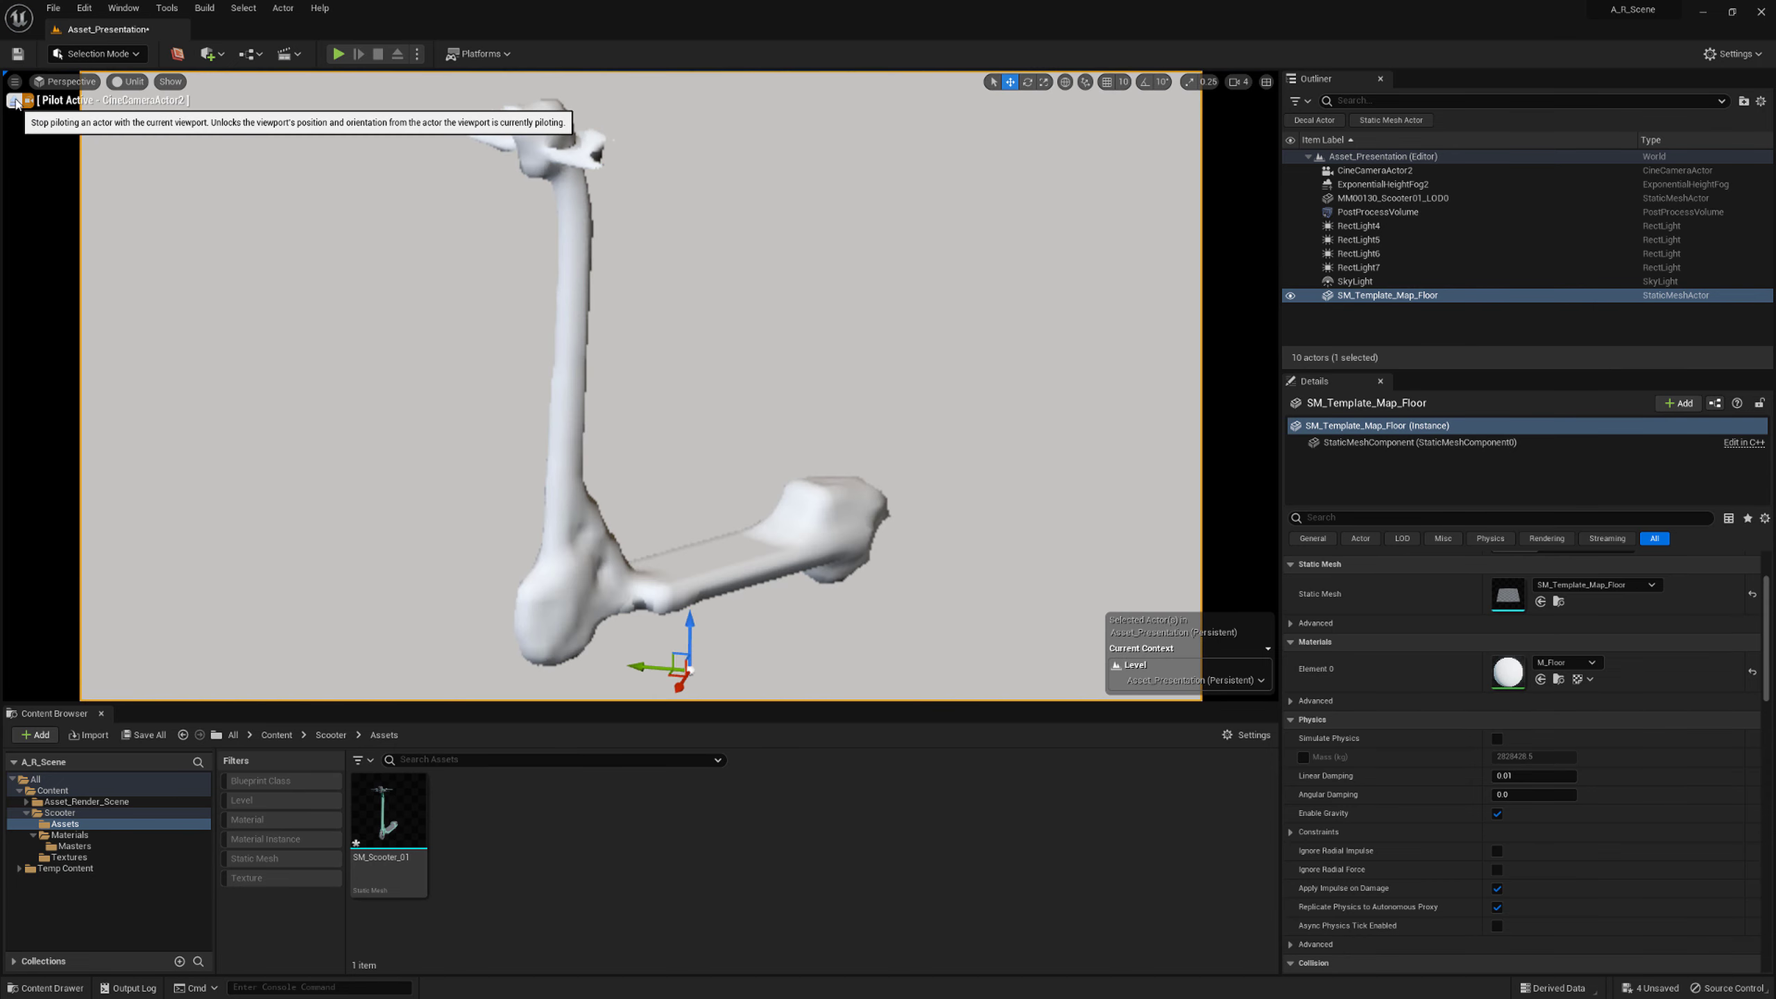
Stop piloting the cine camera, fly around the scooter's distance field, then bring the mesh editor back
click(14, 101)
scroll(640, 385, up, 3)
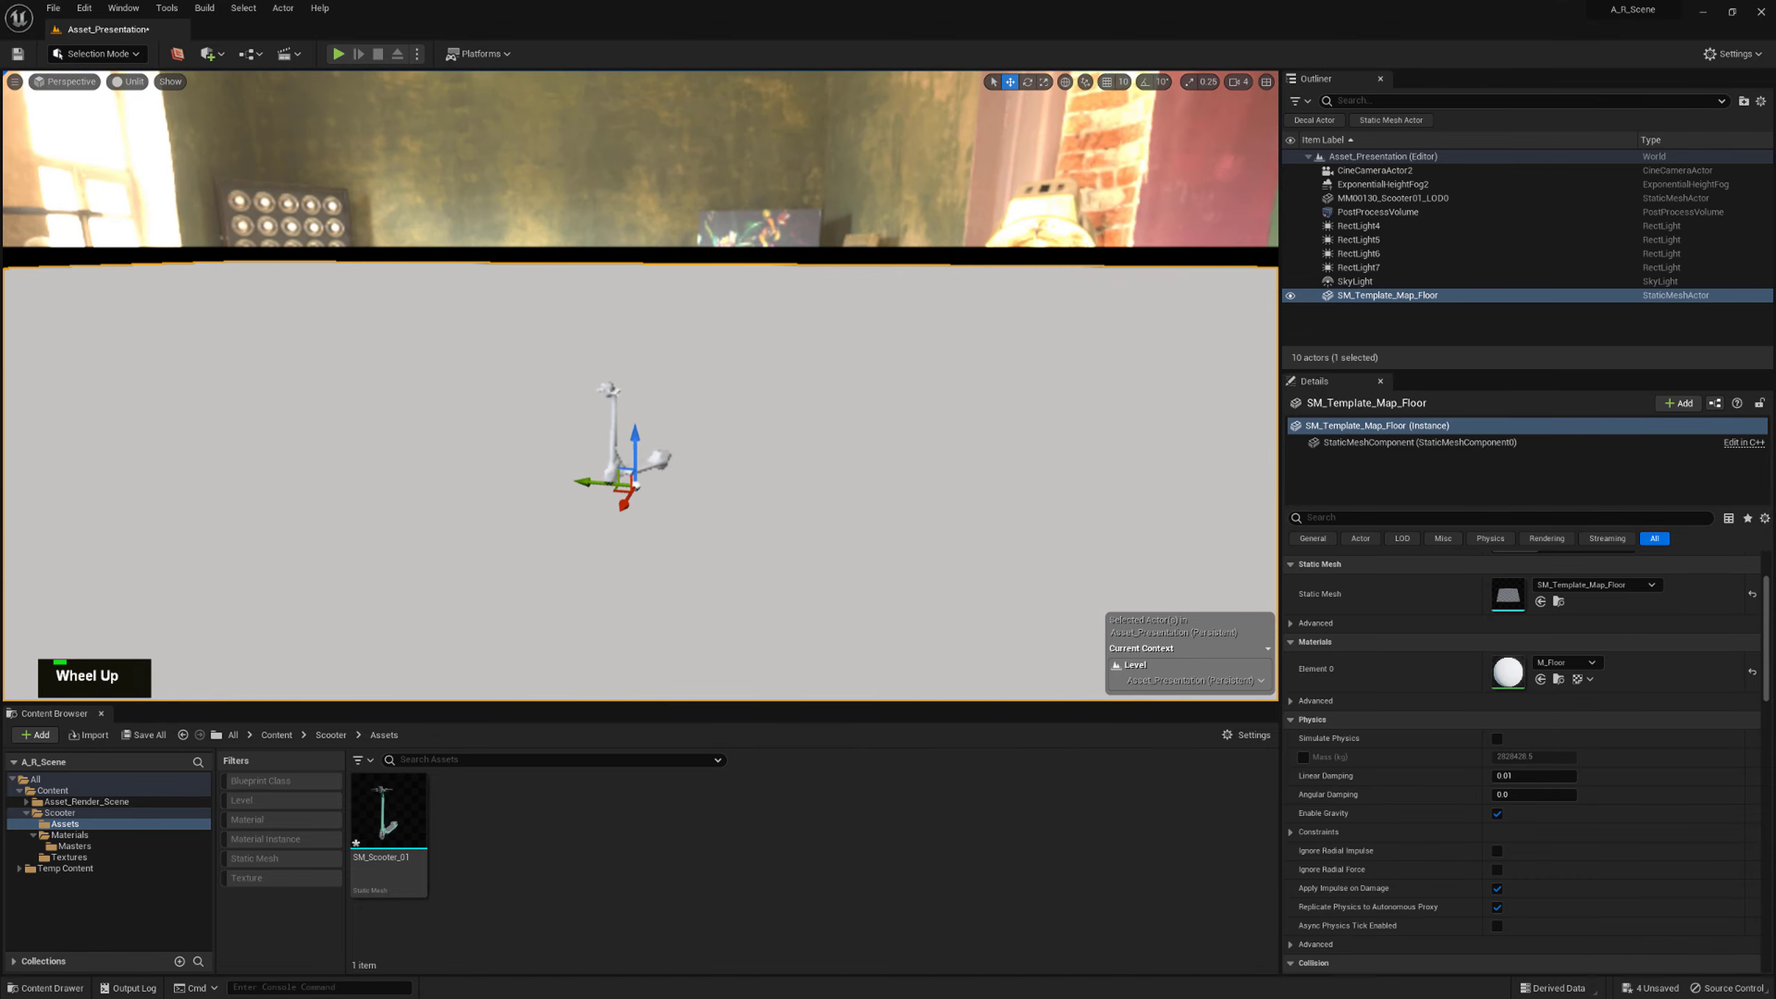
key(w)
right_drag(640, 385, 350, 360)
scroll(641, 385, down, 3)
key(s)
key(d)
key(a)
key(d)
key(s)
key(d)
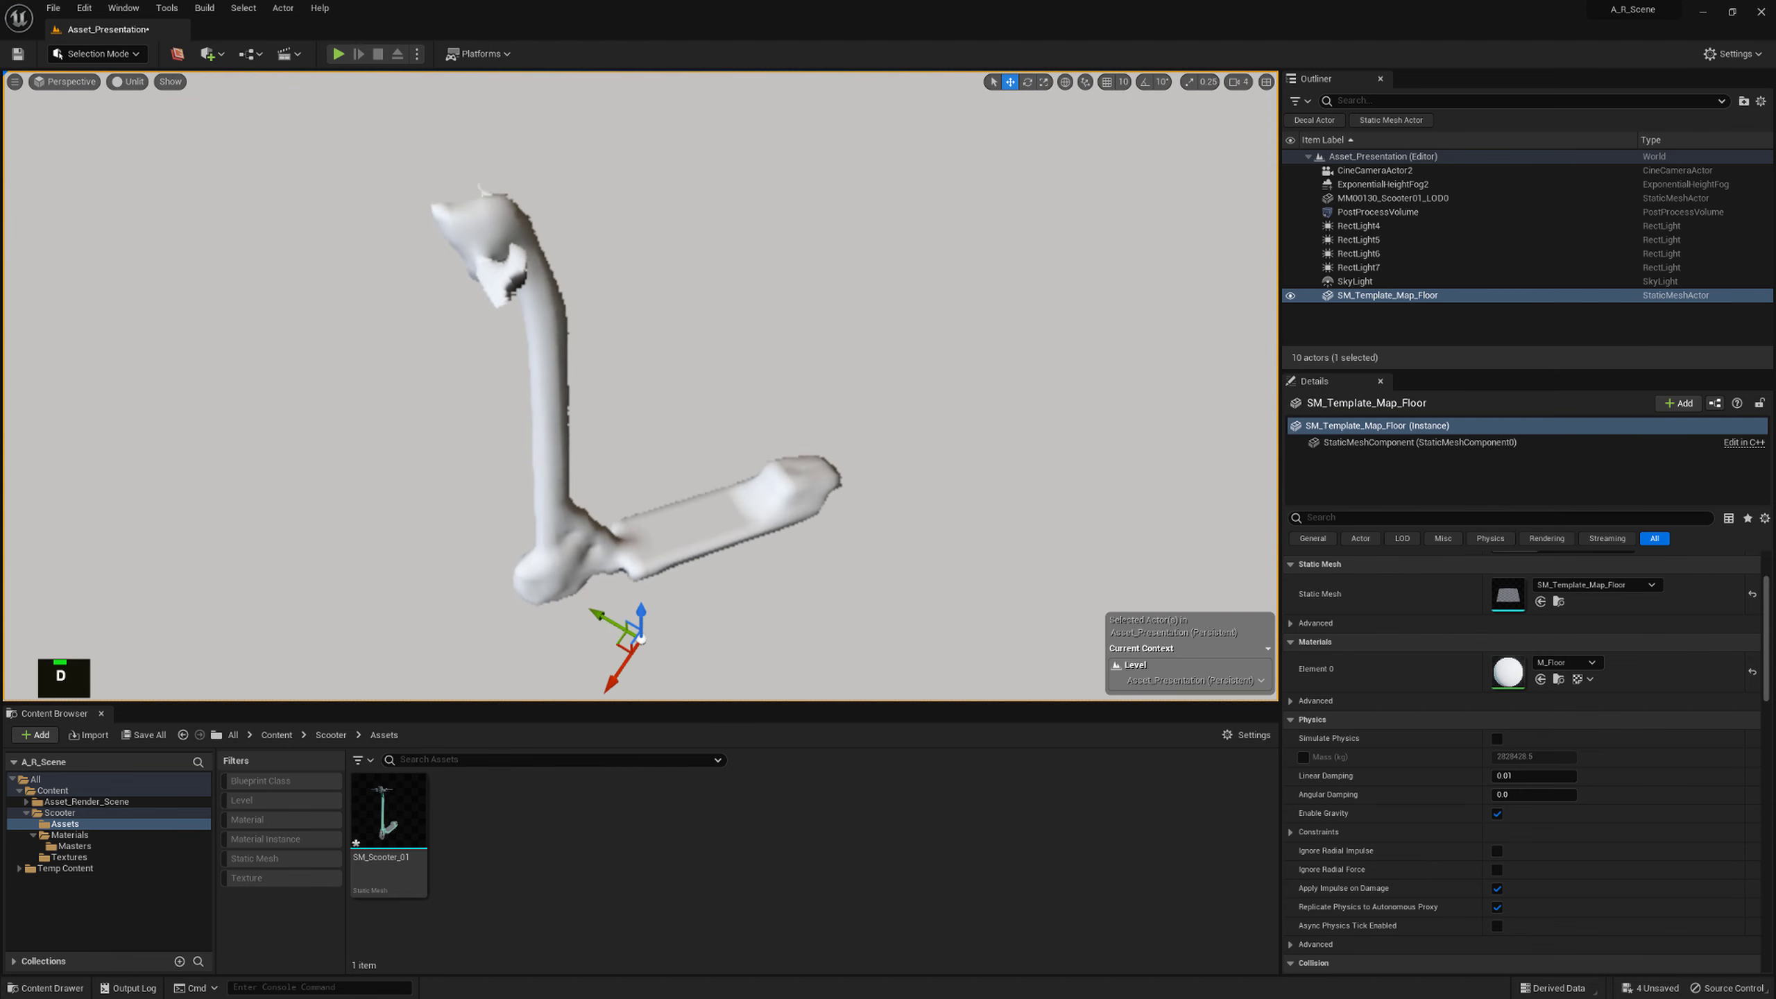
key(a)
key(q)
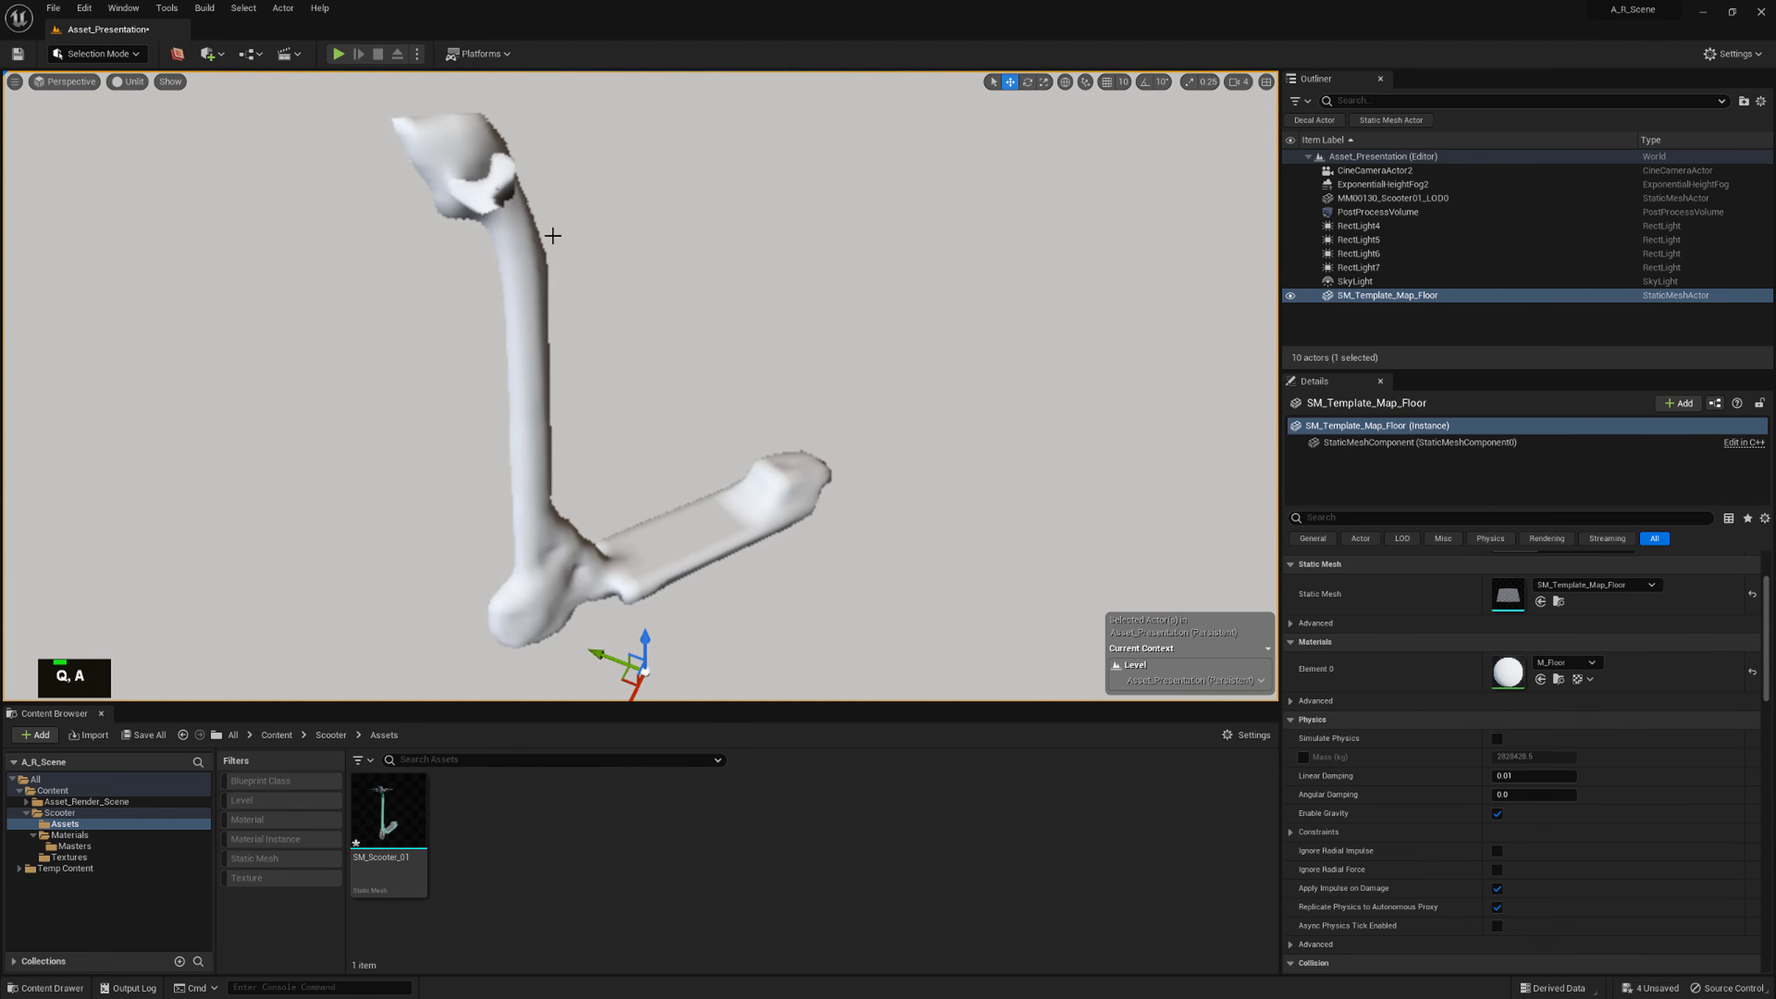
key(s)
right_drag(820, 503, 773, 571)
key(a)
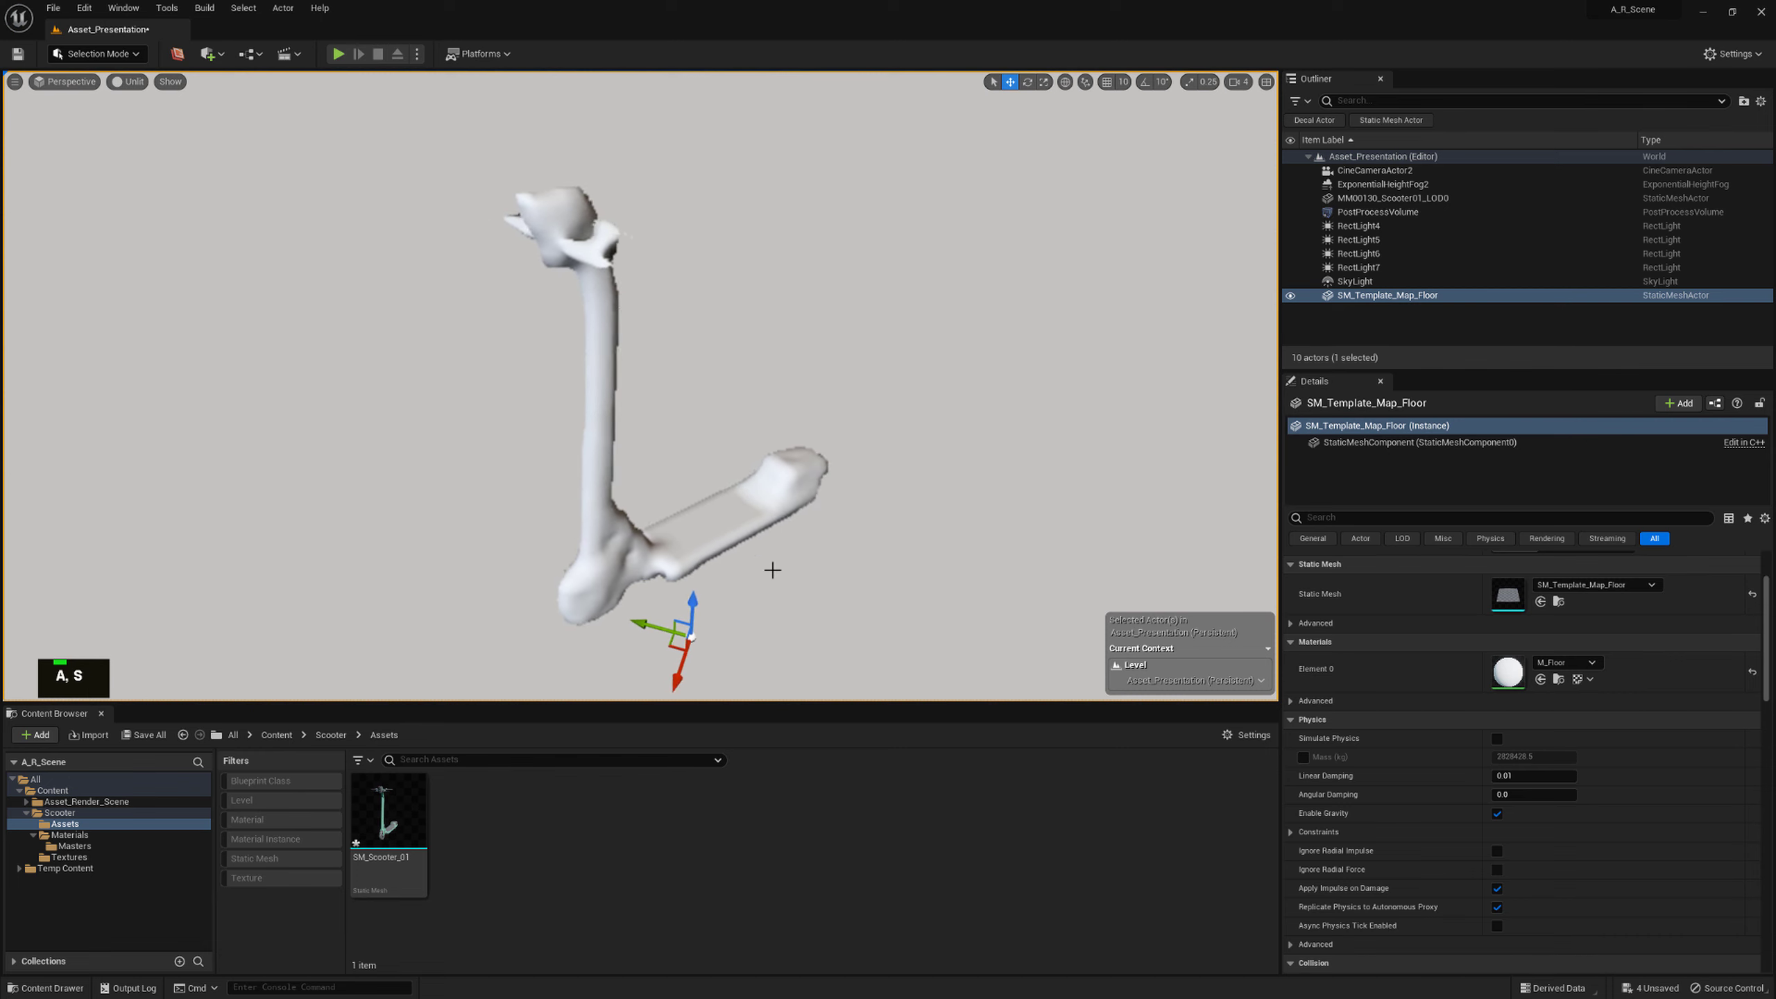
key(w)
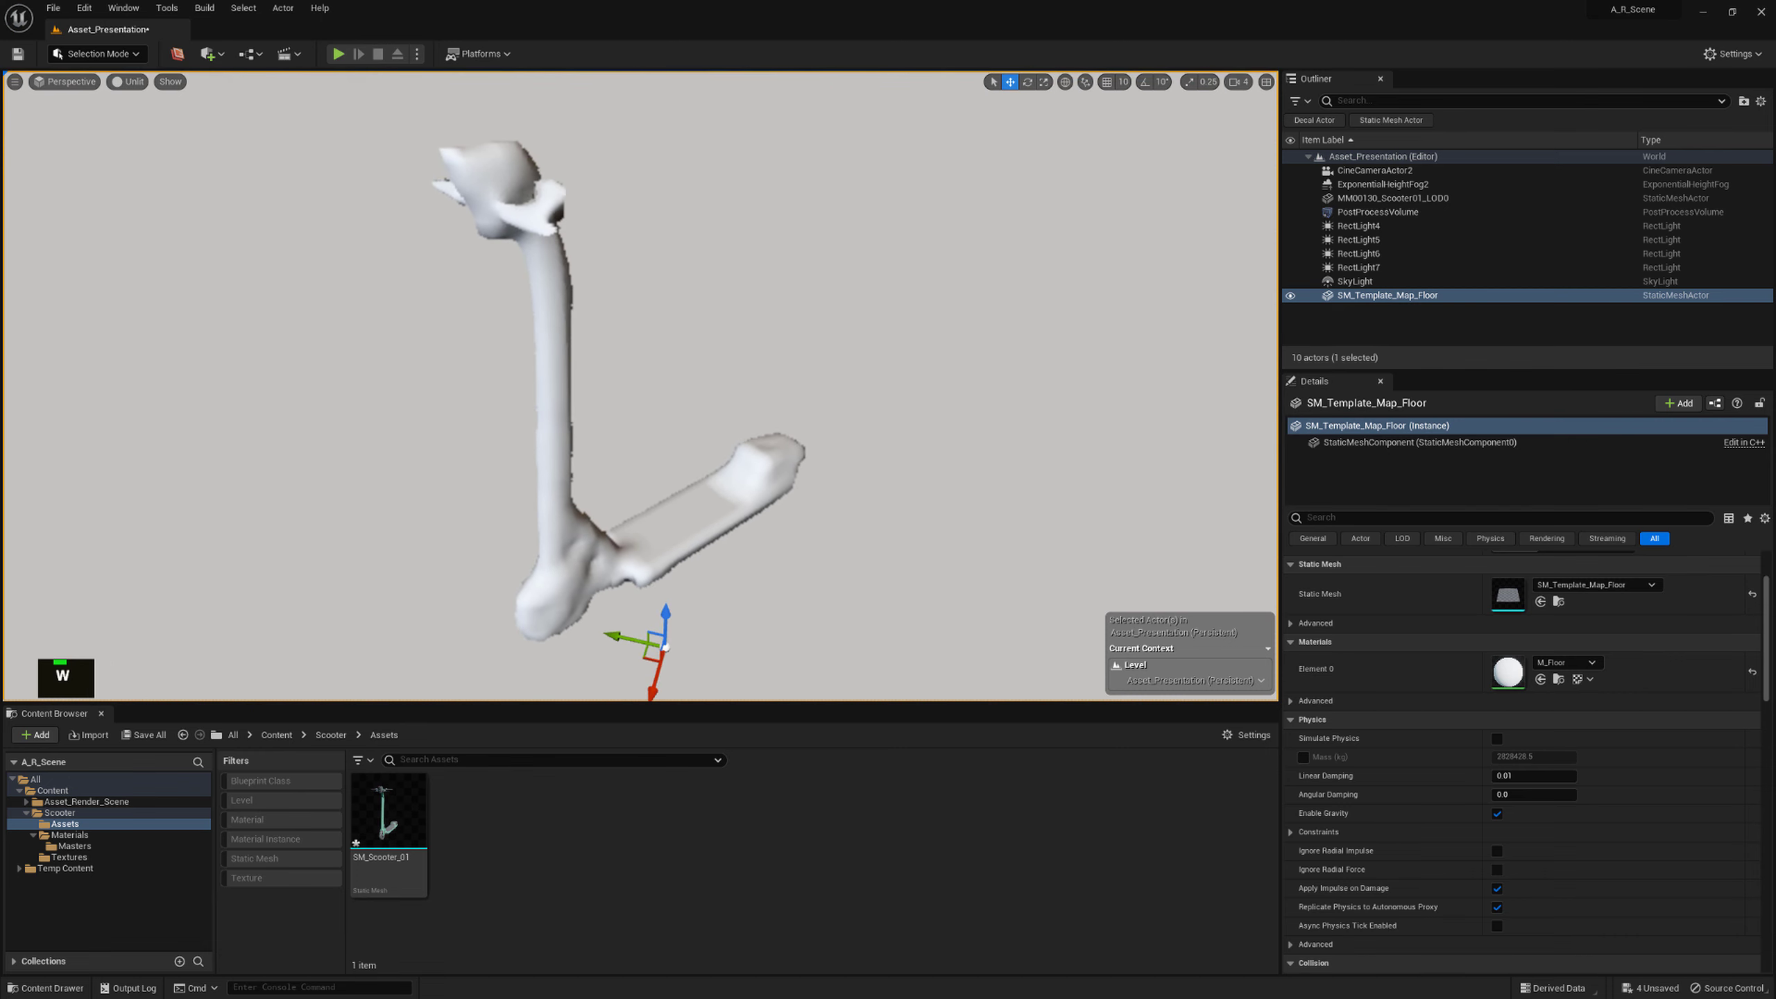
drag(1775, 70, 772, 44)
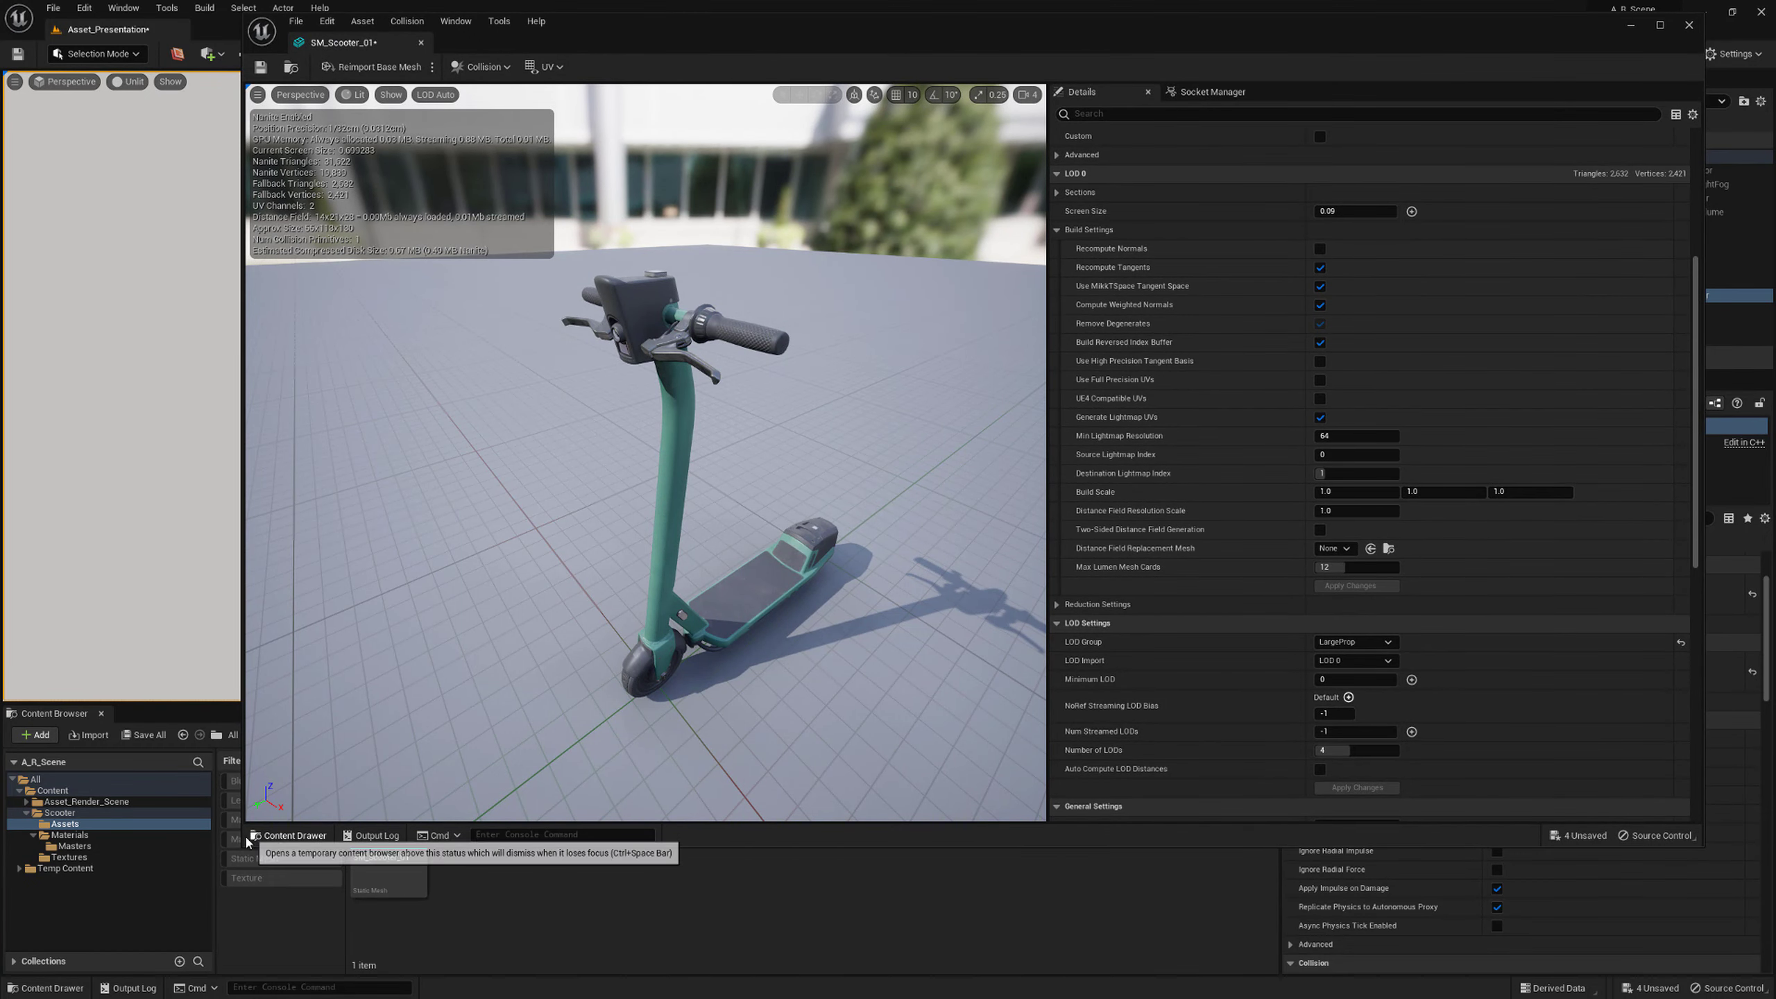
Narrow the mesh editor, set Distance Field Resolution Scale to 0.1, and apply changes
drag(241, 848, 895, 910)
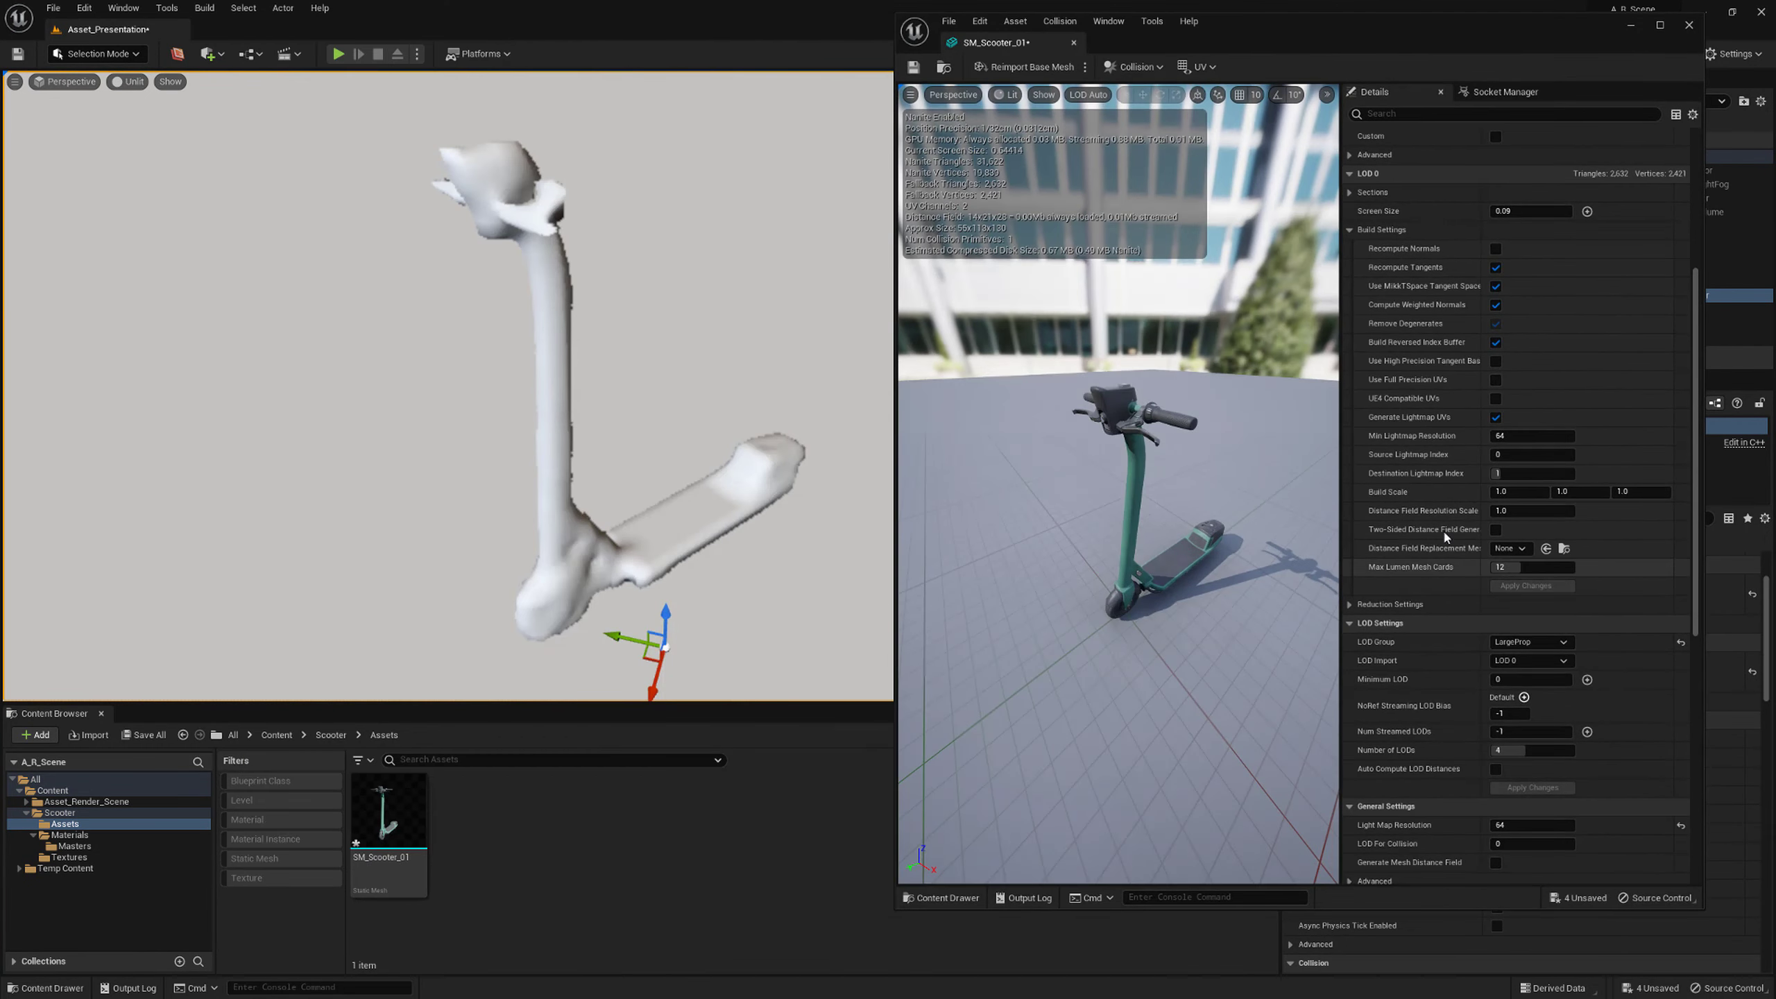
text(0.1)
key(Return)
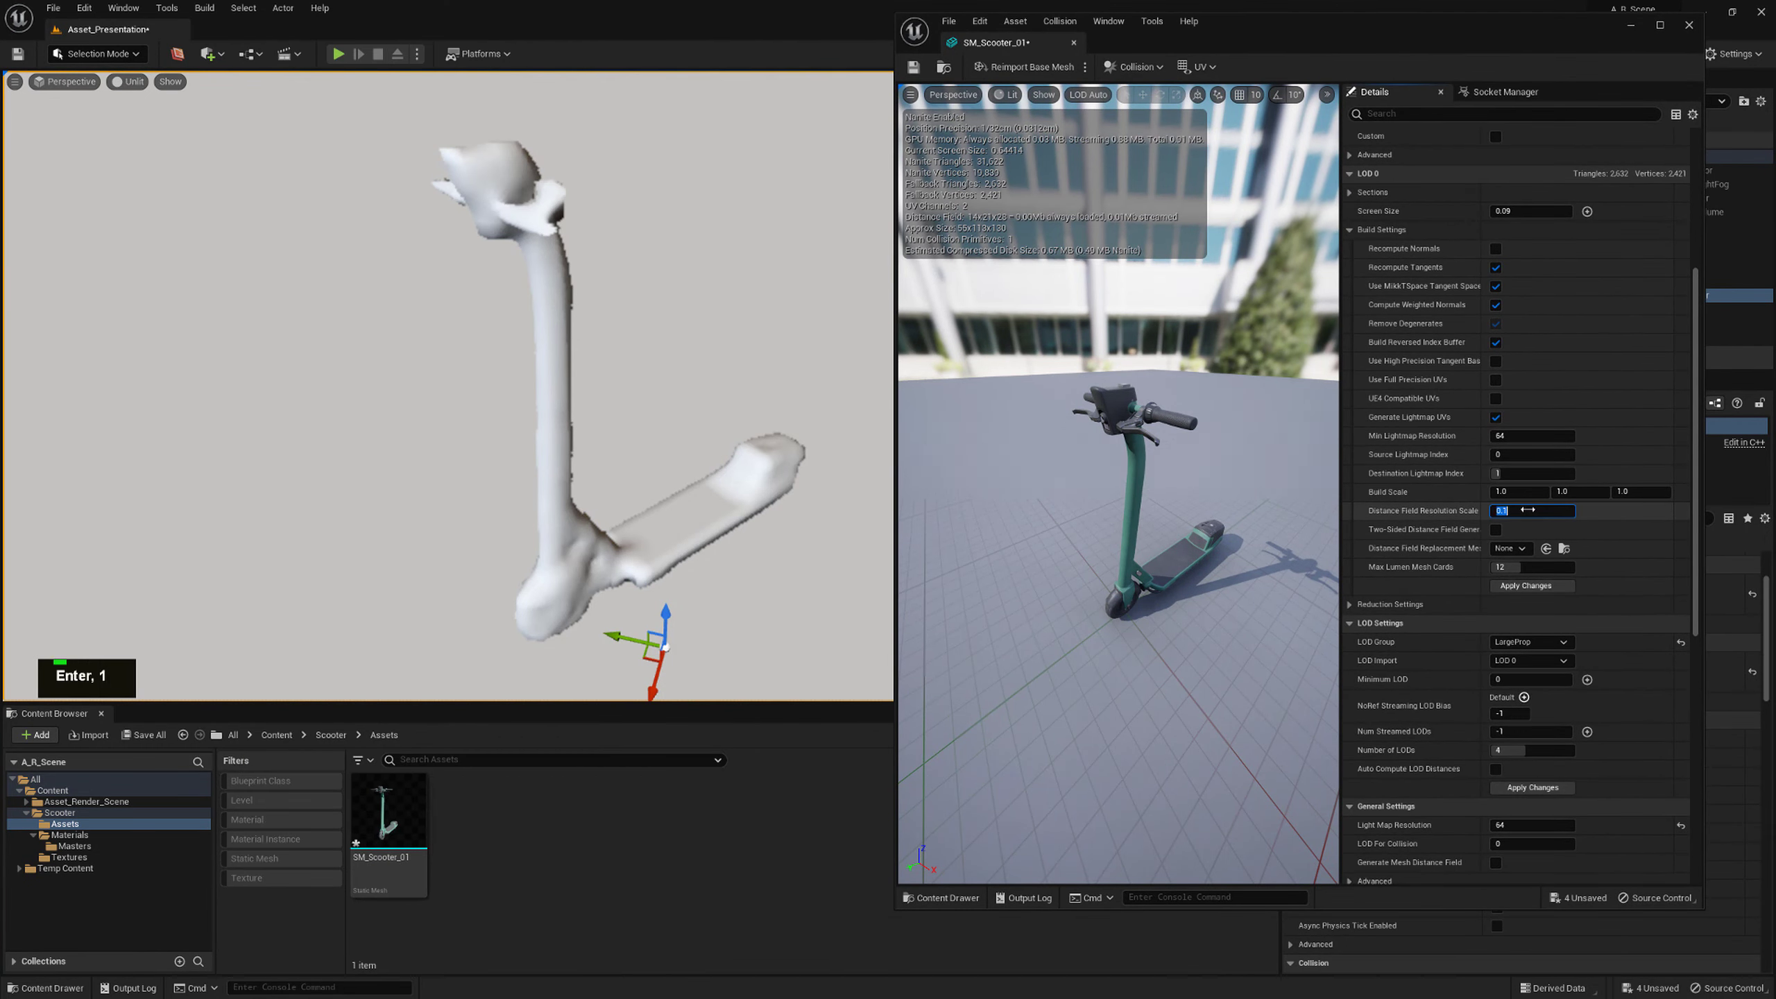
click(1525, 586)
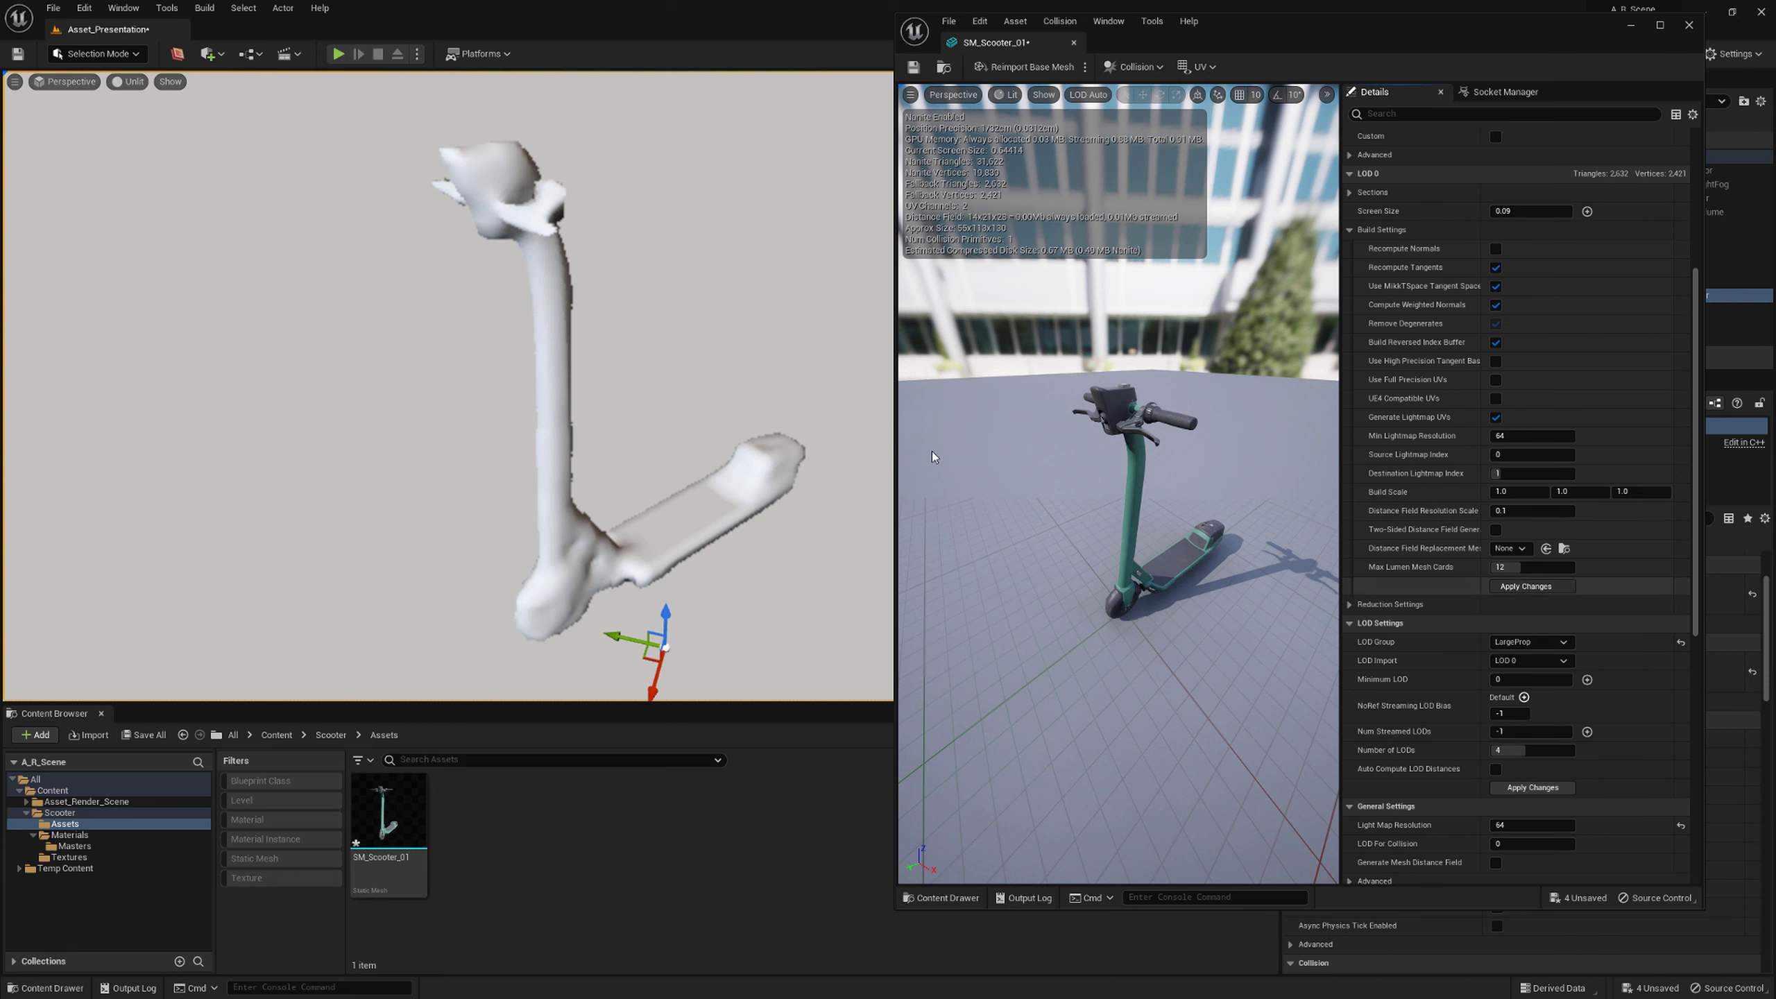
Slide the level view sideways and switch the viewport back to Lit
key(d)
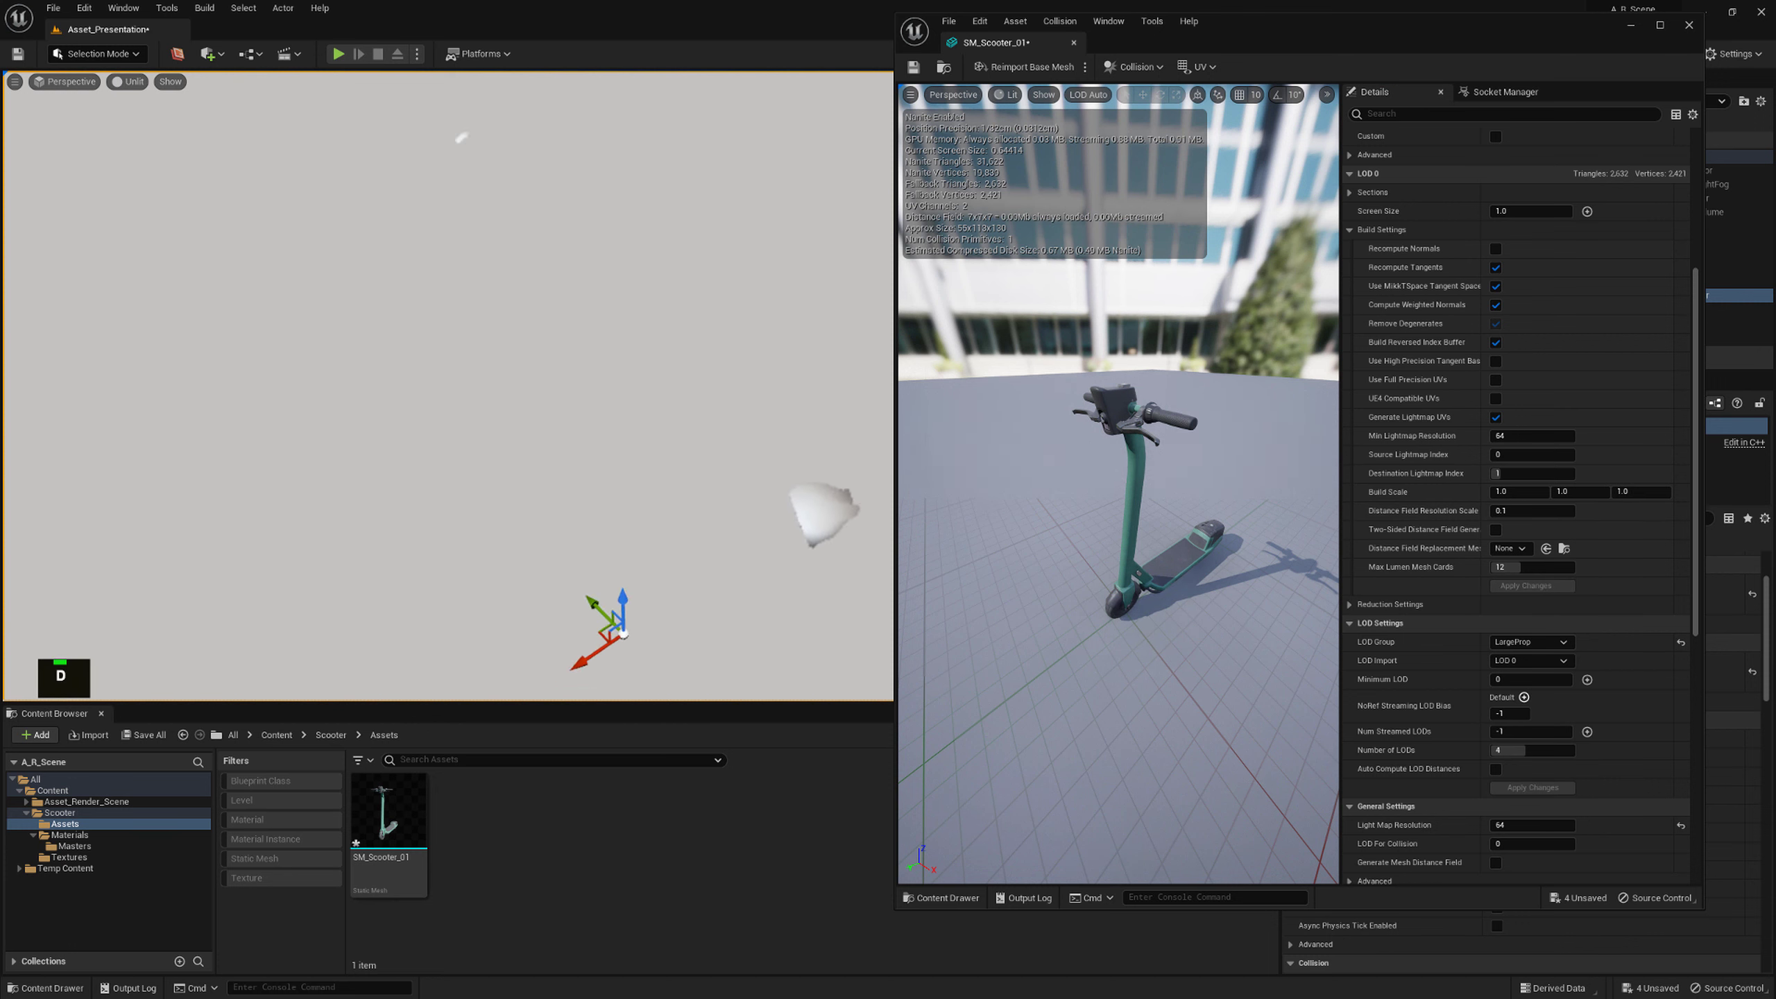
key(a)
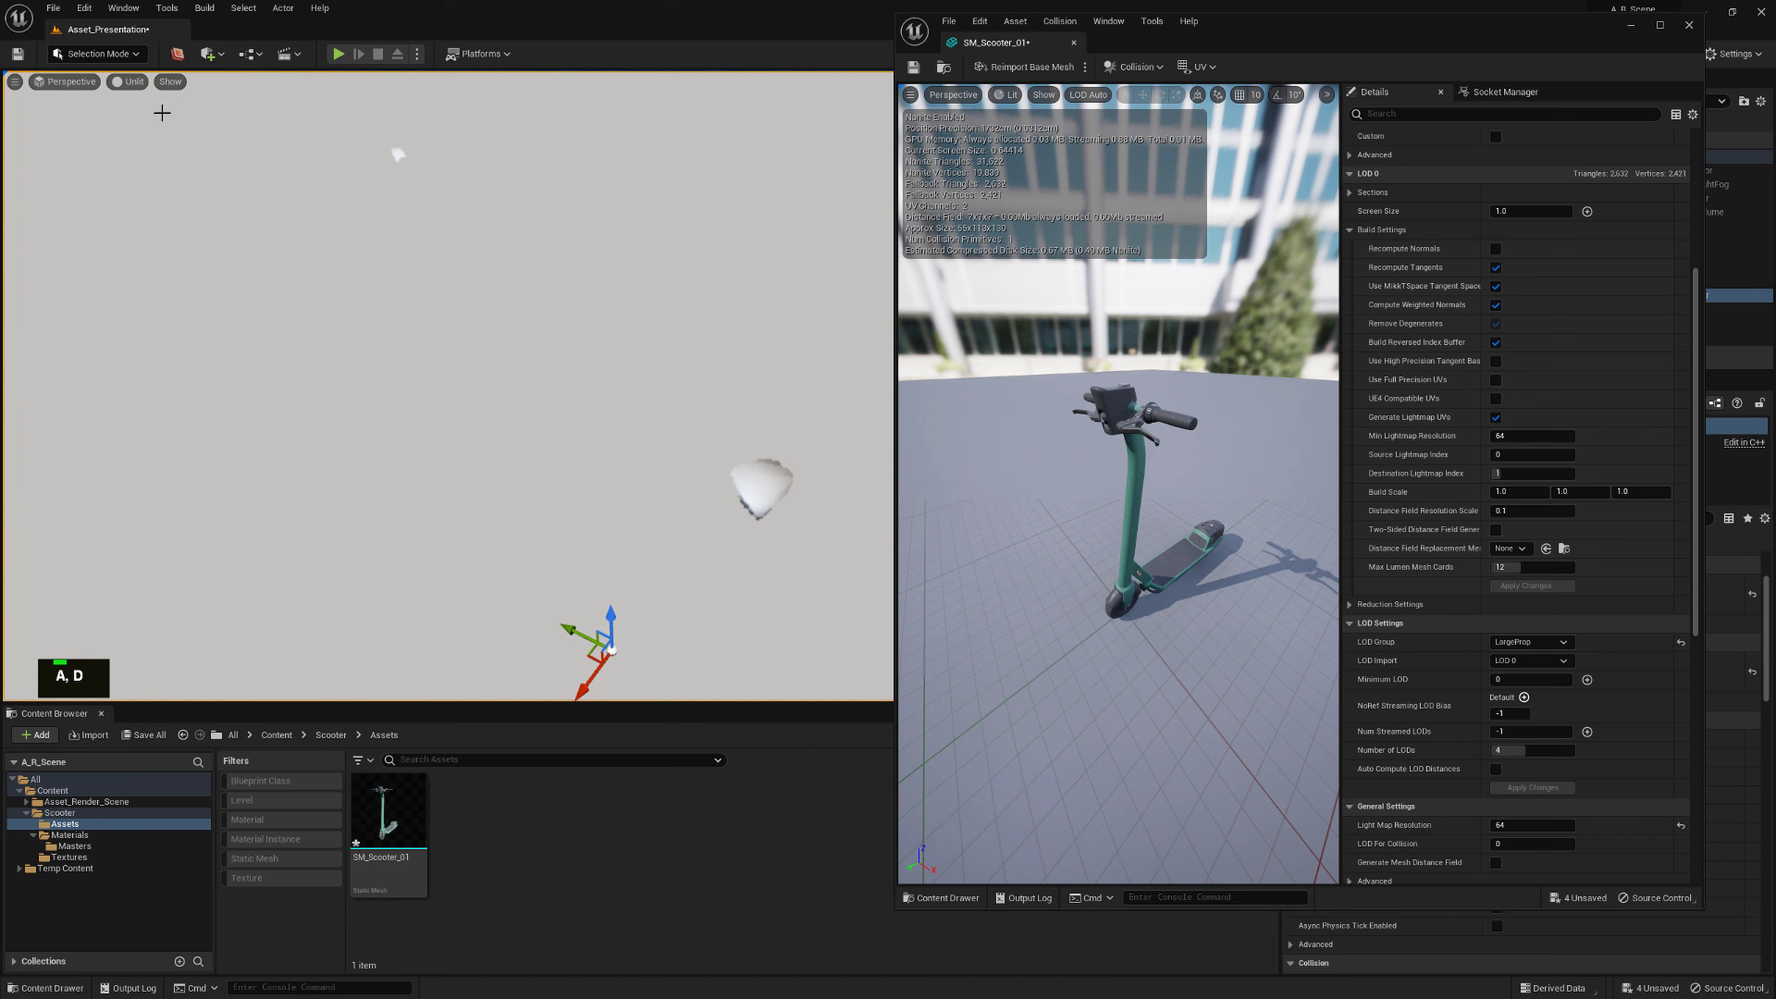
double_click(130, 86)
click(160, 114)
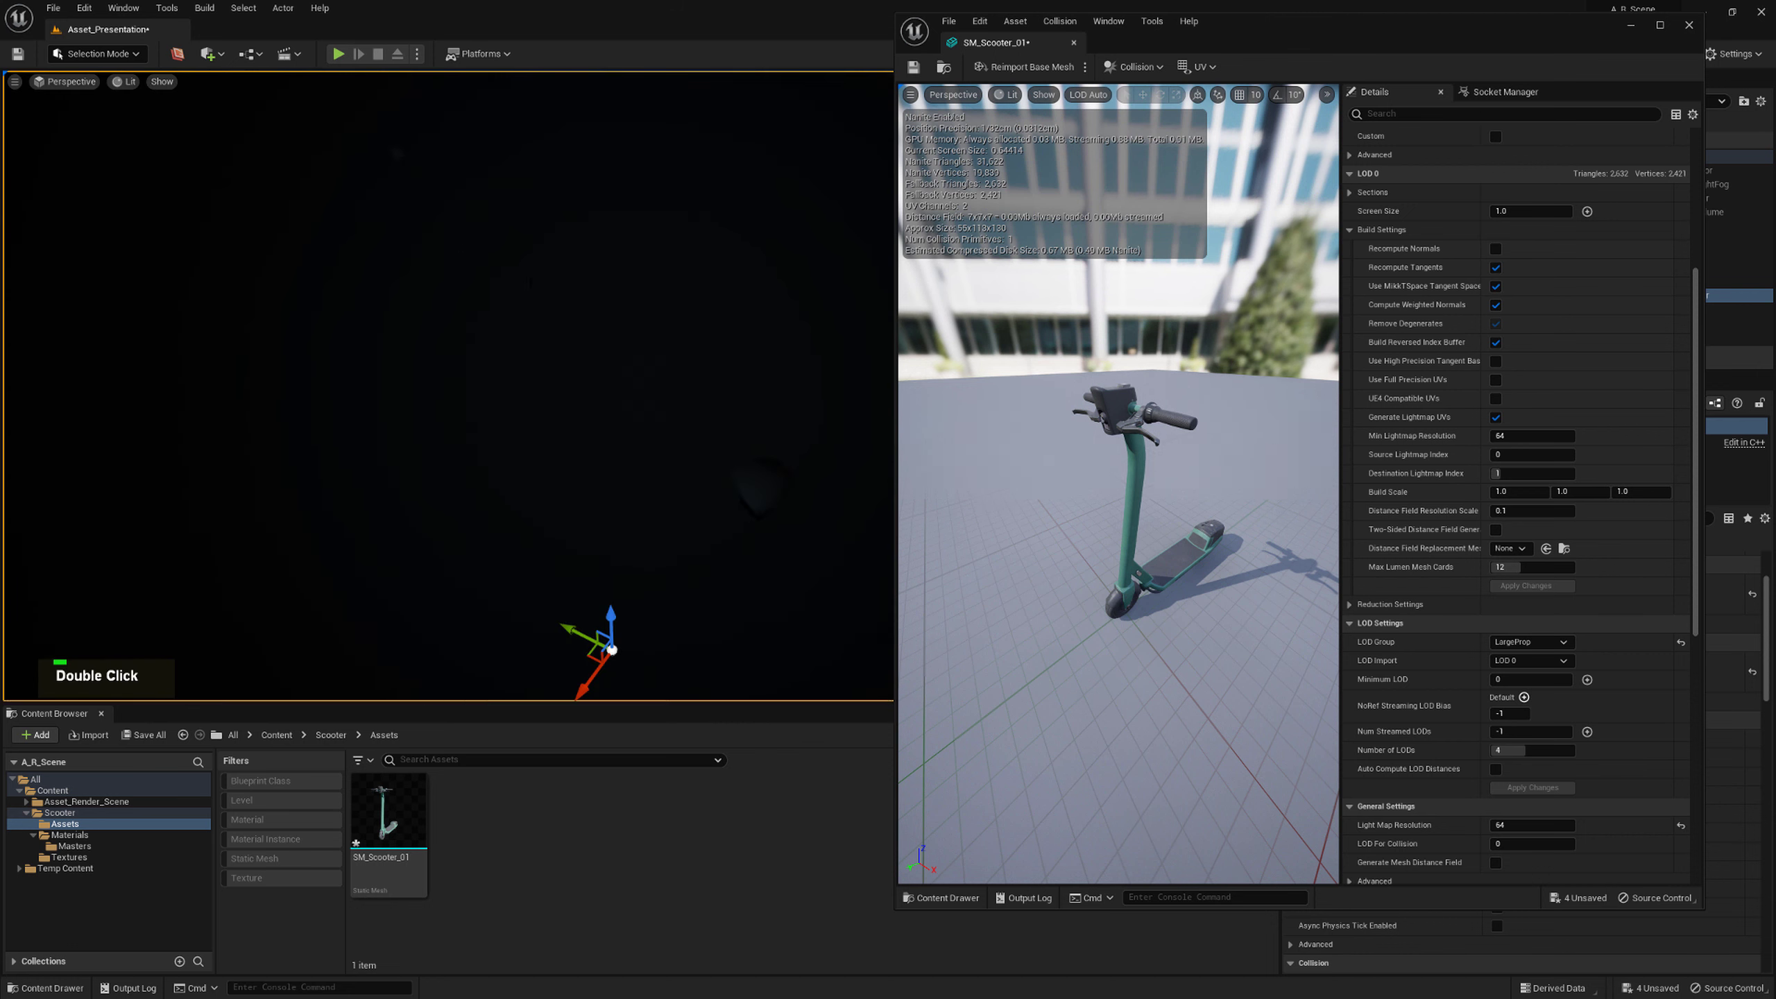
Check the Show options, orbit the scooter, and pilot CineCameraActor2 again
click(162, 81)
mouse_move(258, 446)
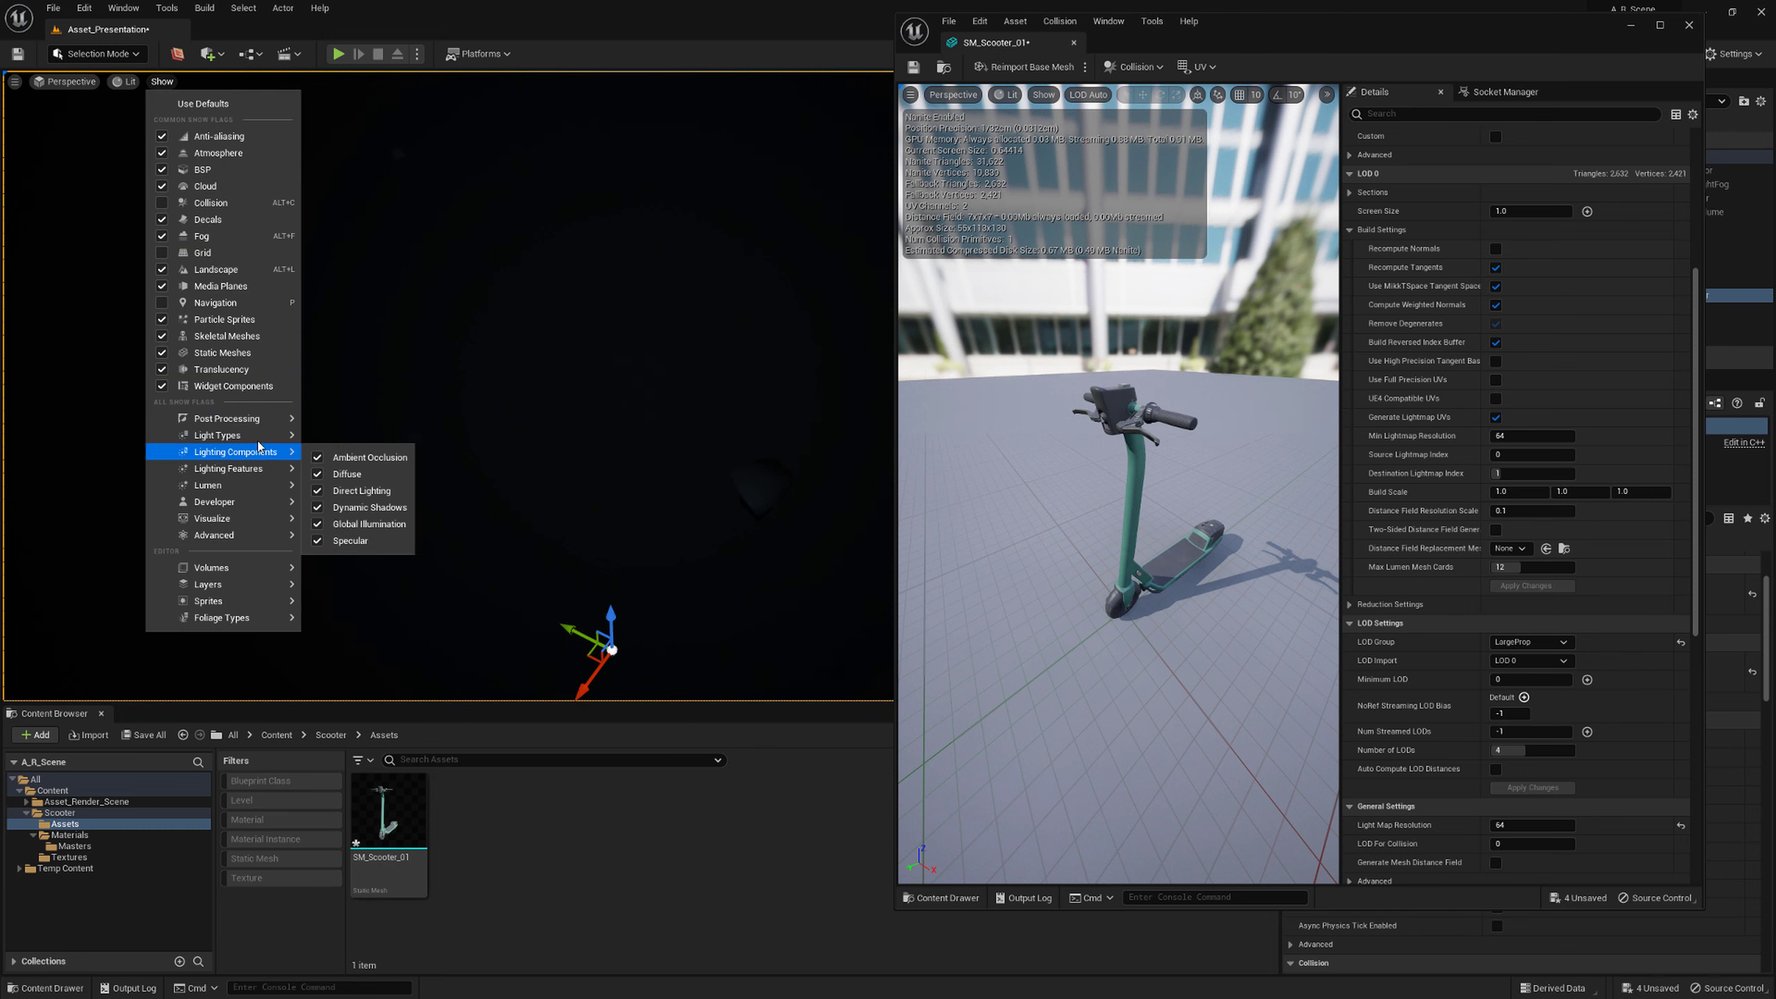
mouse_move(212, 519)
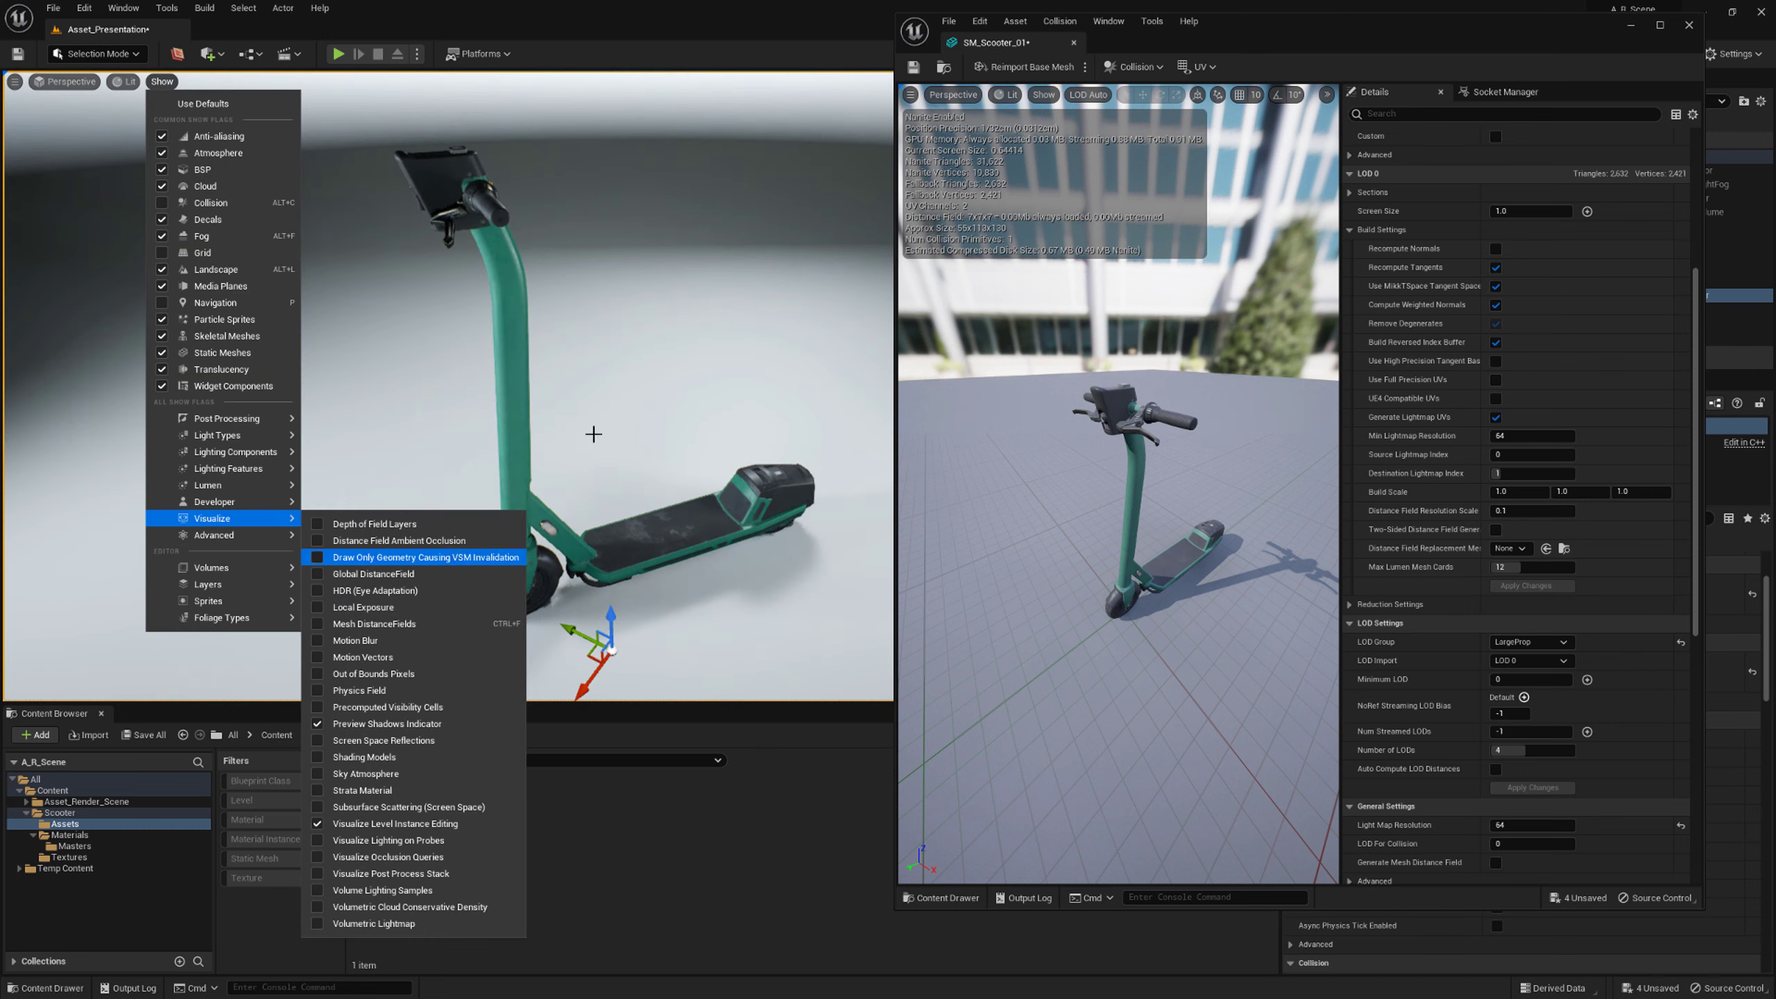
right_drag(594, 434, 679, 396)
key(a)
key(q)
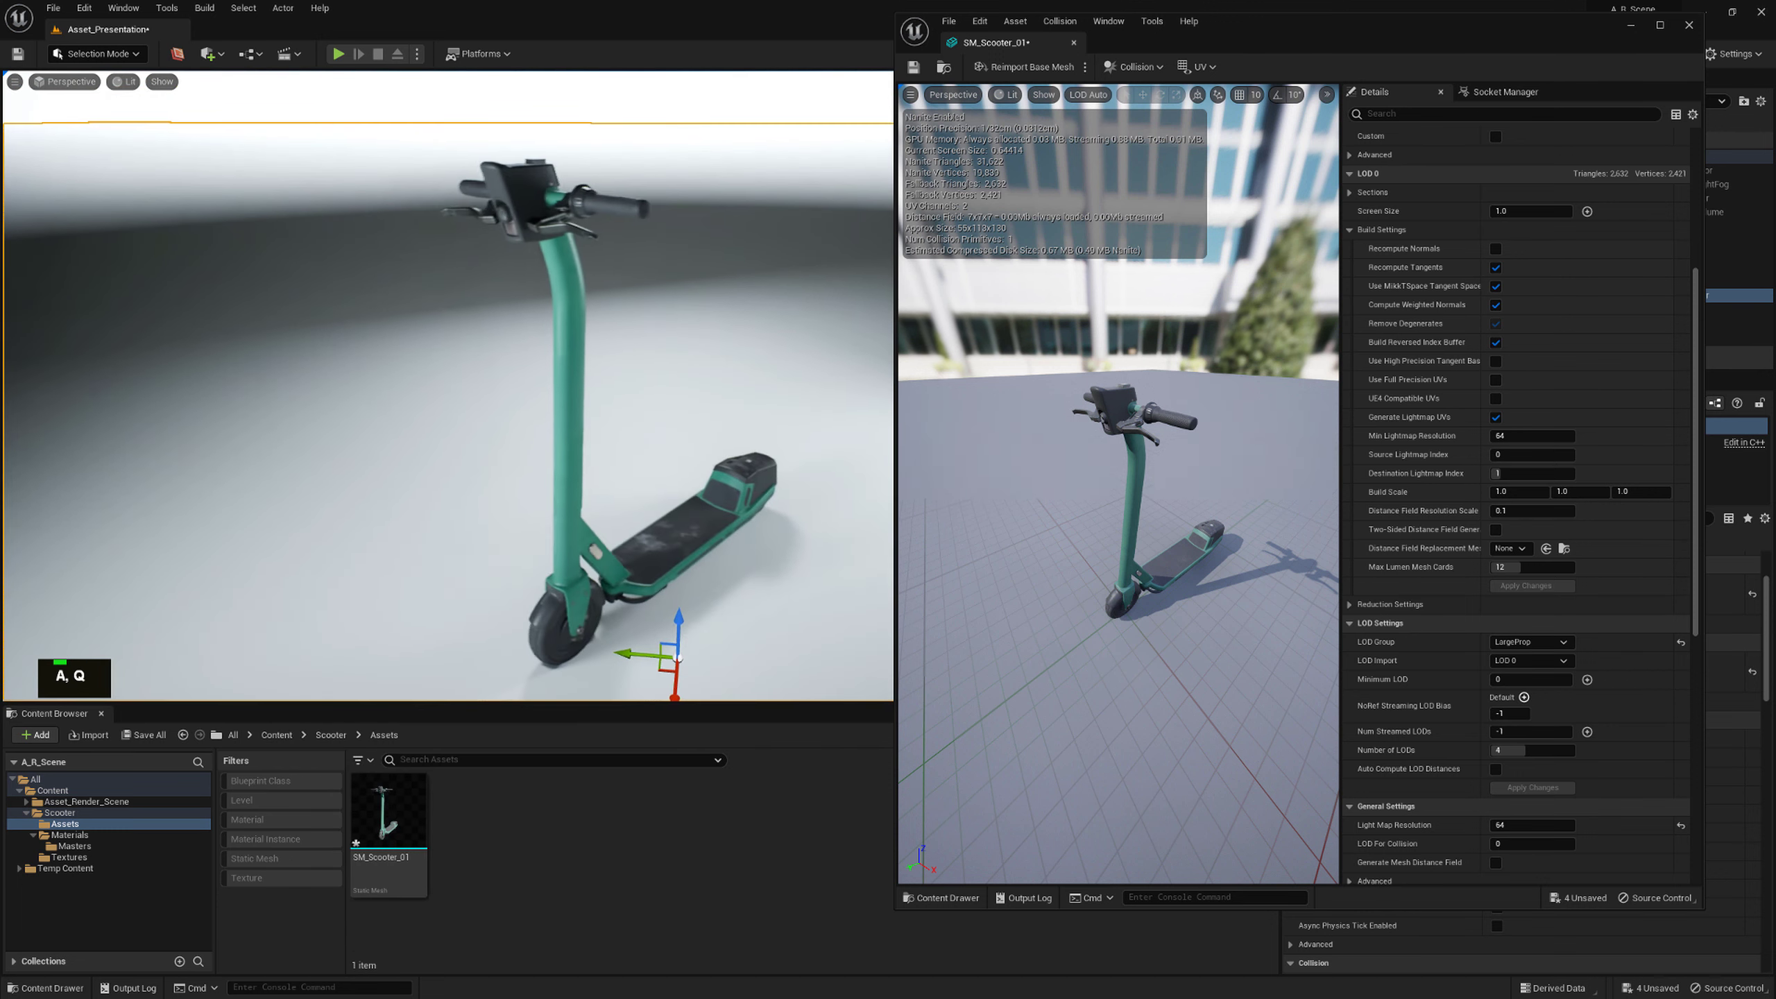
click(65, 81)
mouse_move(150, 248)
click(262, 245)
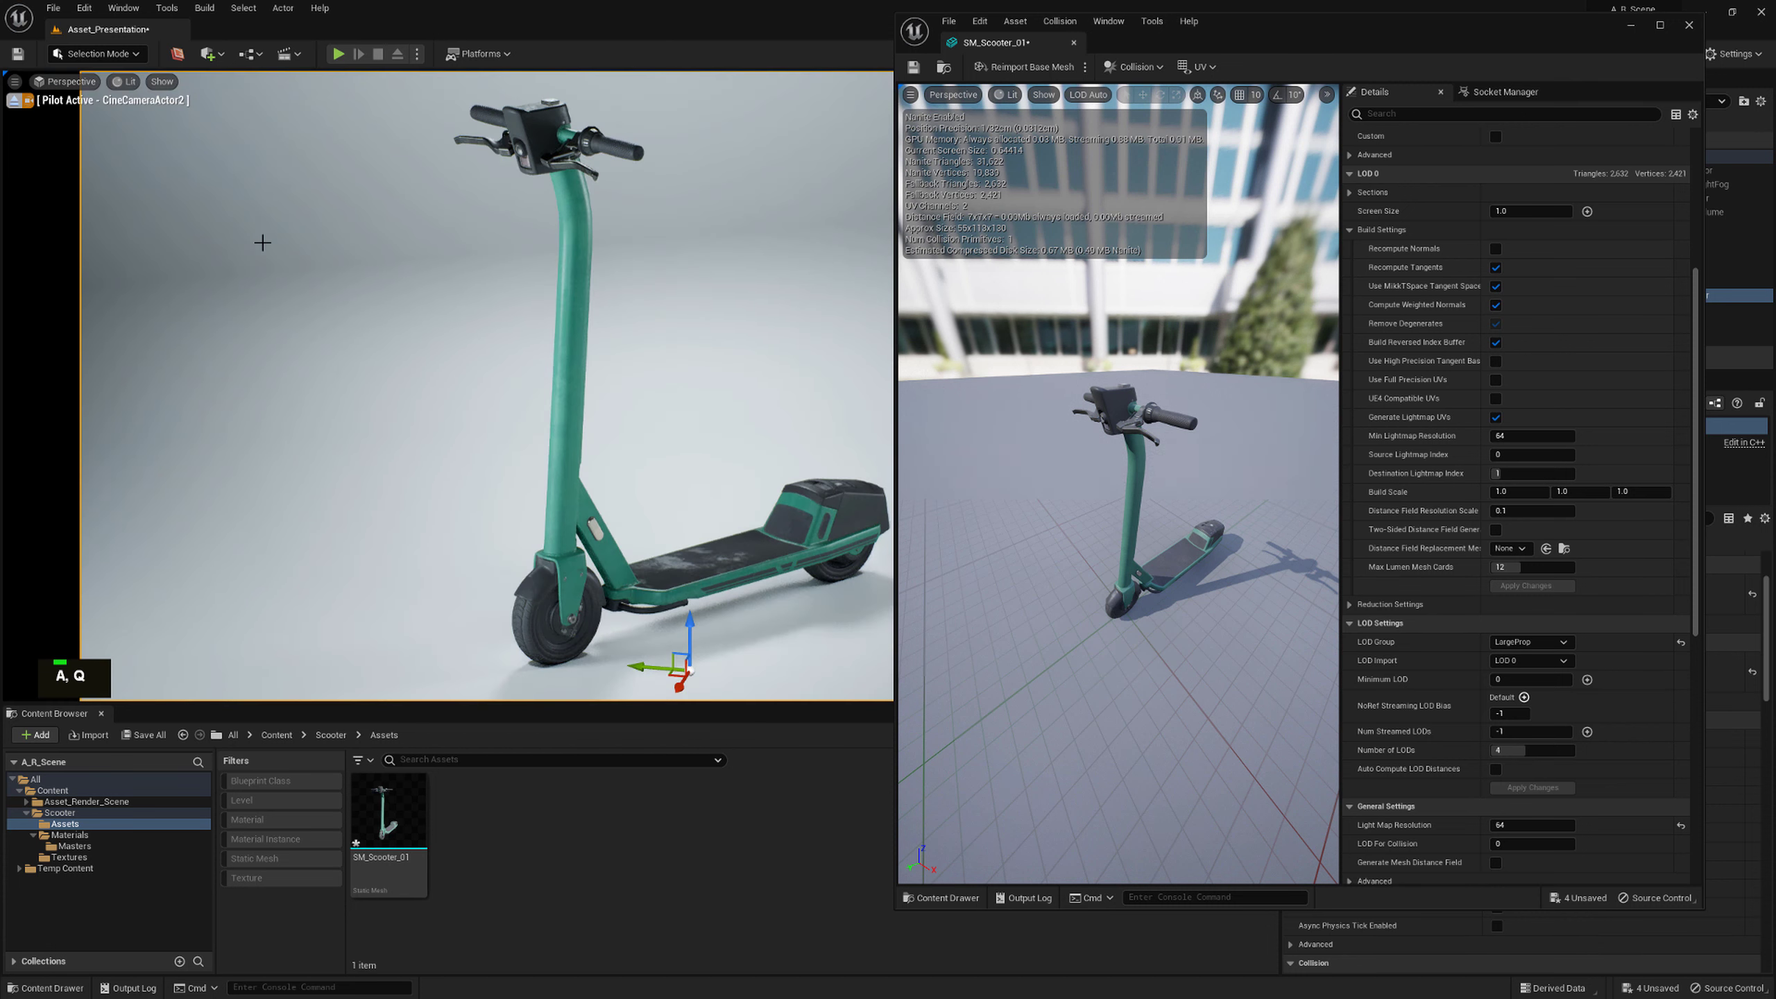
Restore Distance Field Resolution Scale to 1.0 and apply changes
drag(1282, 26, 1300, 28)
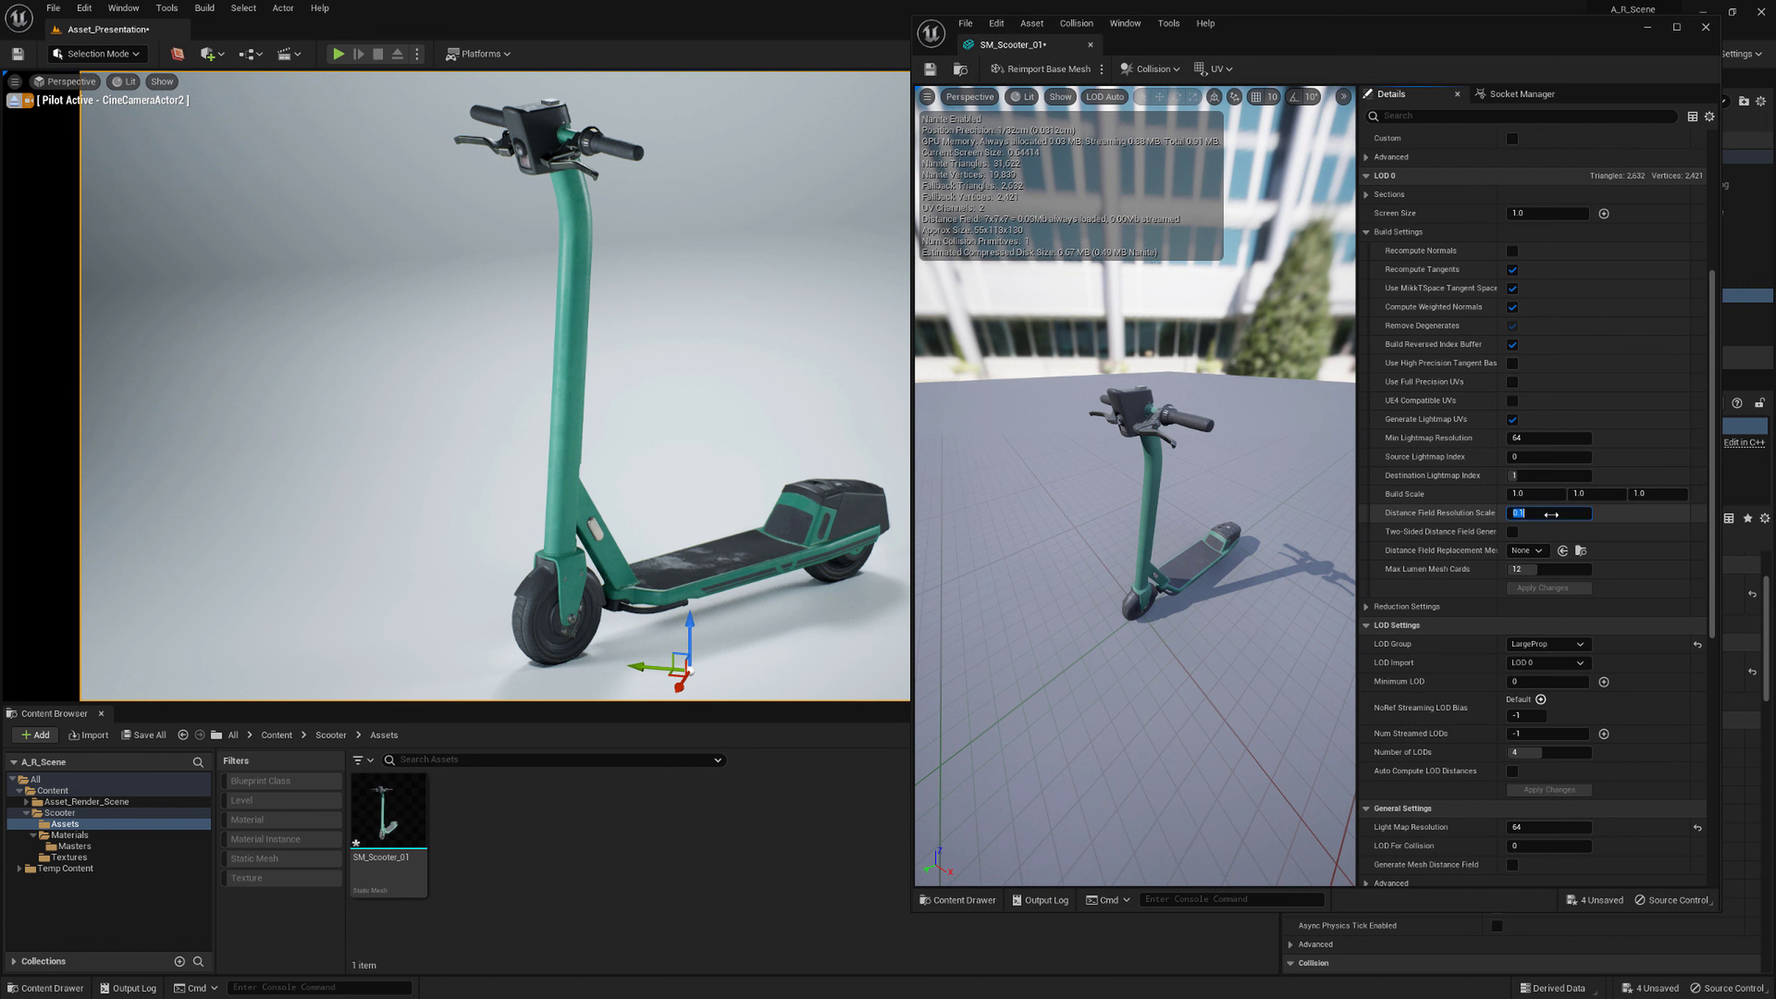
text(1)
key(Return)
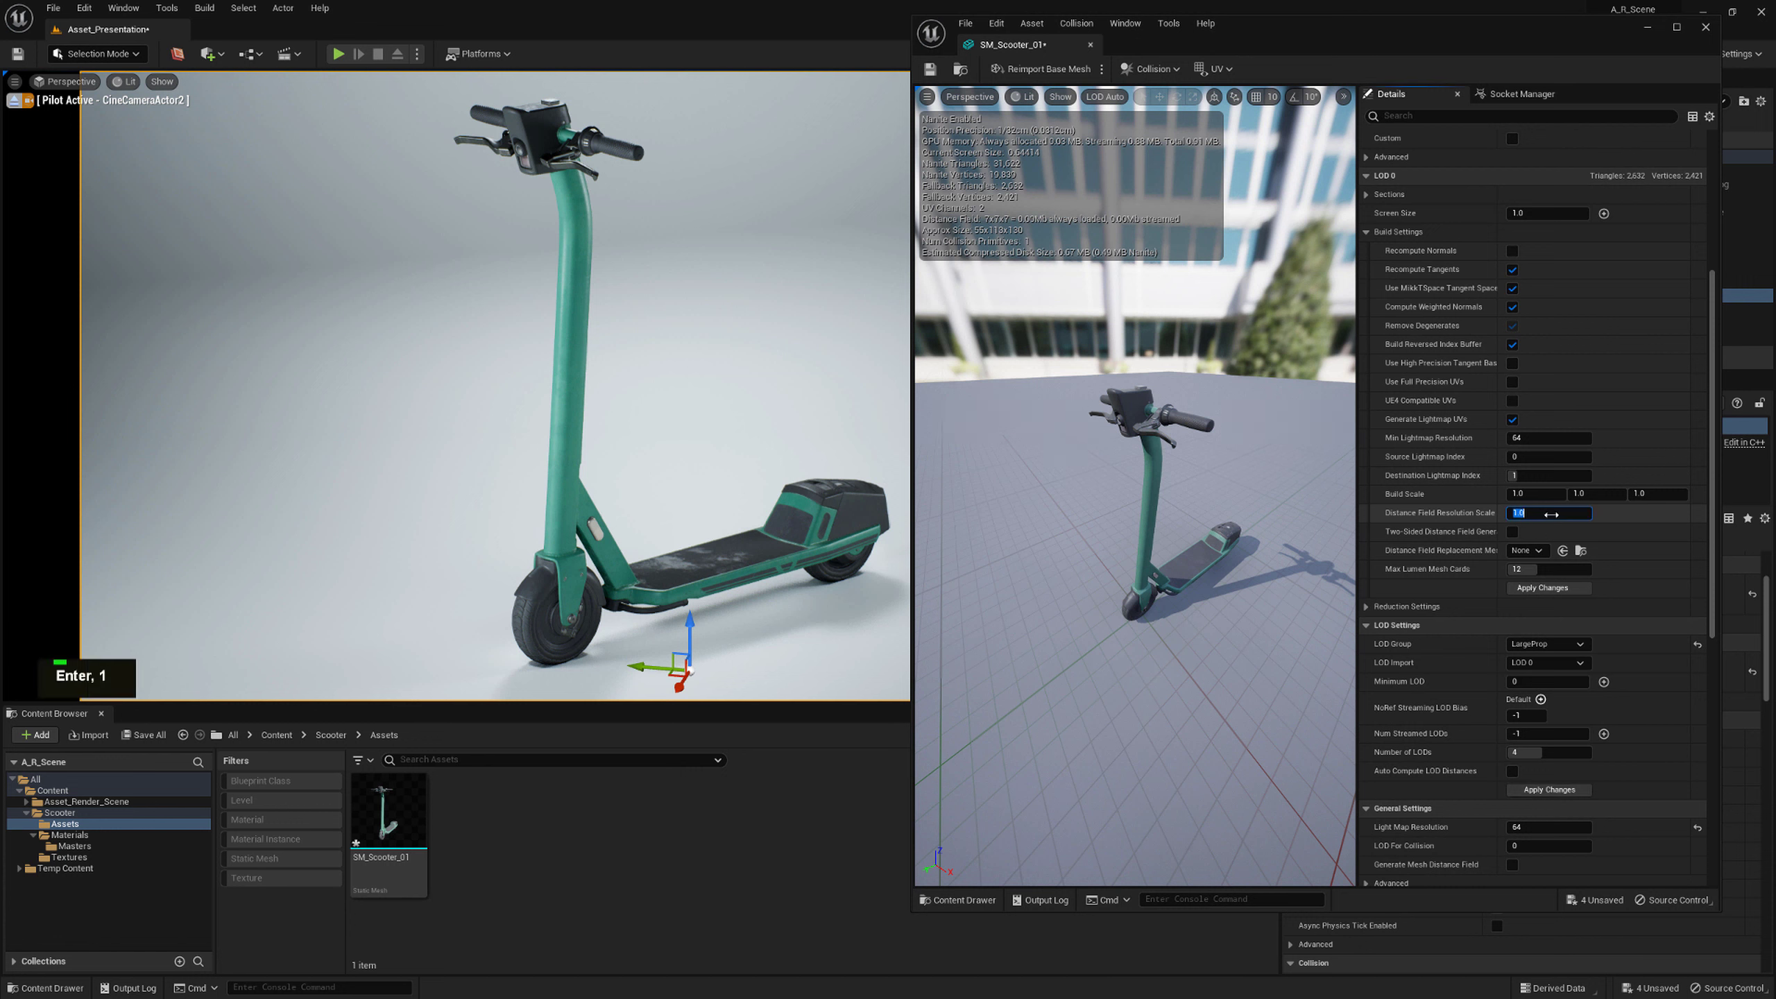
click(1545, 587)
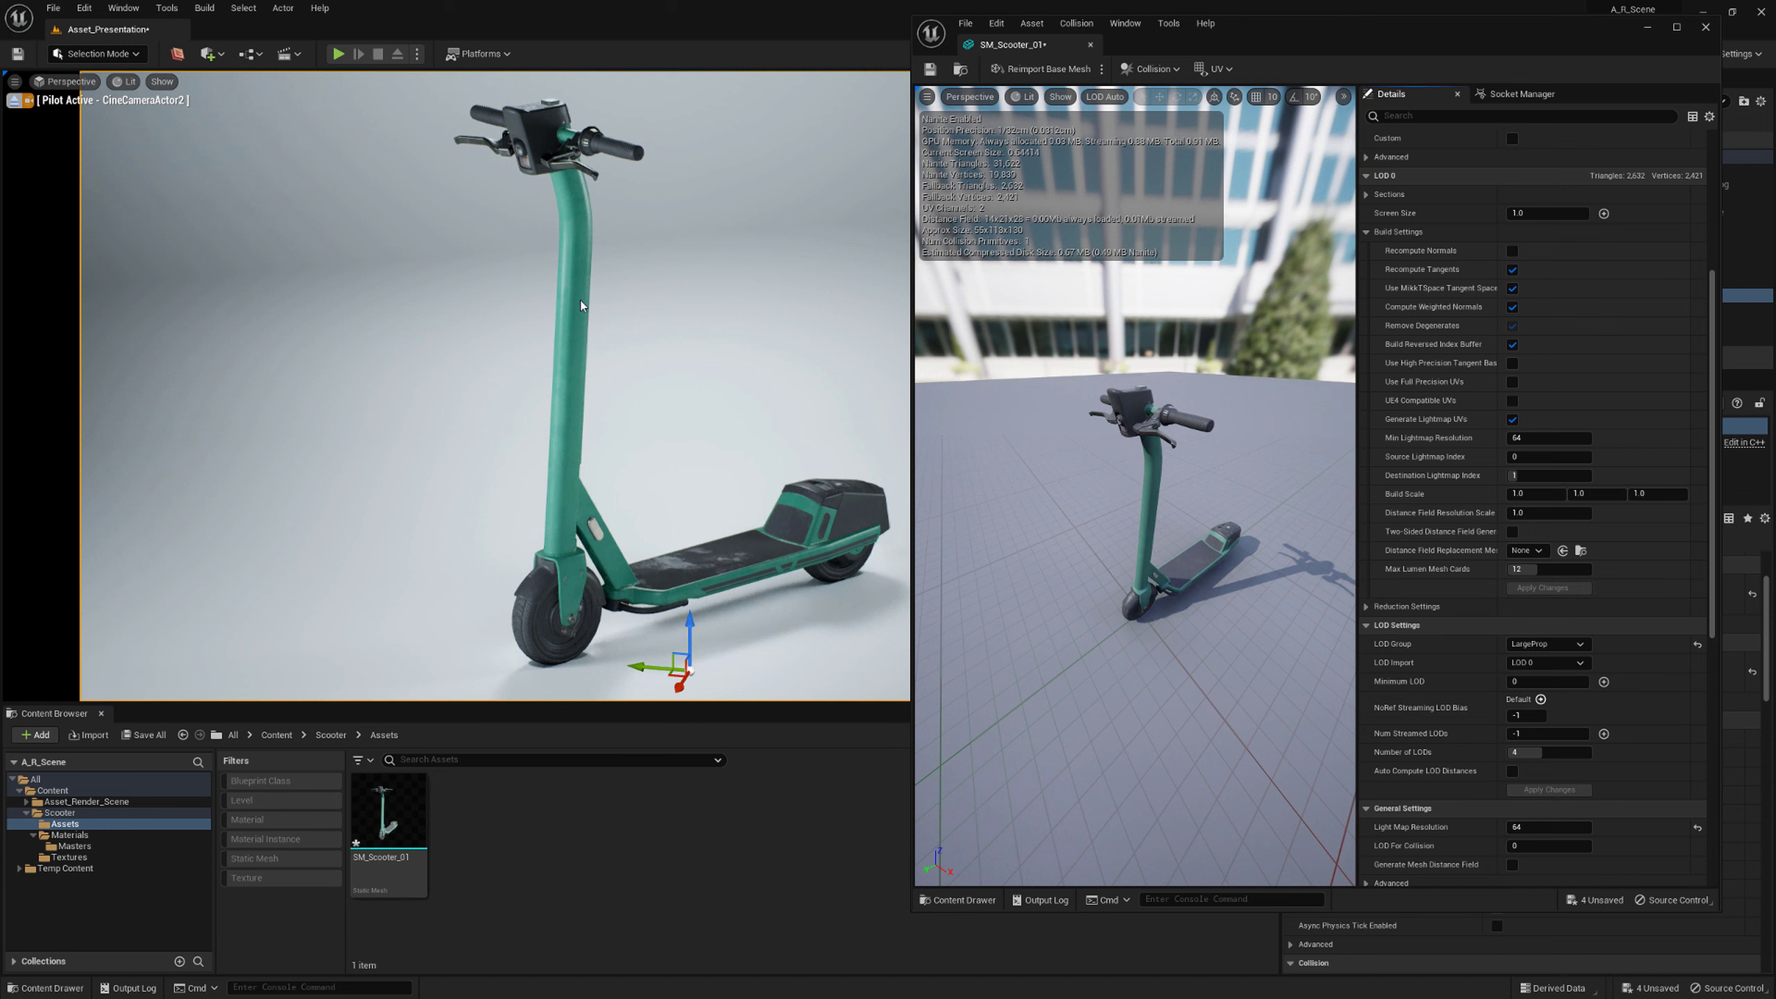
Browse the viewport's view-mode and show menus, then reopen the view-mode list
click(126, 85)
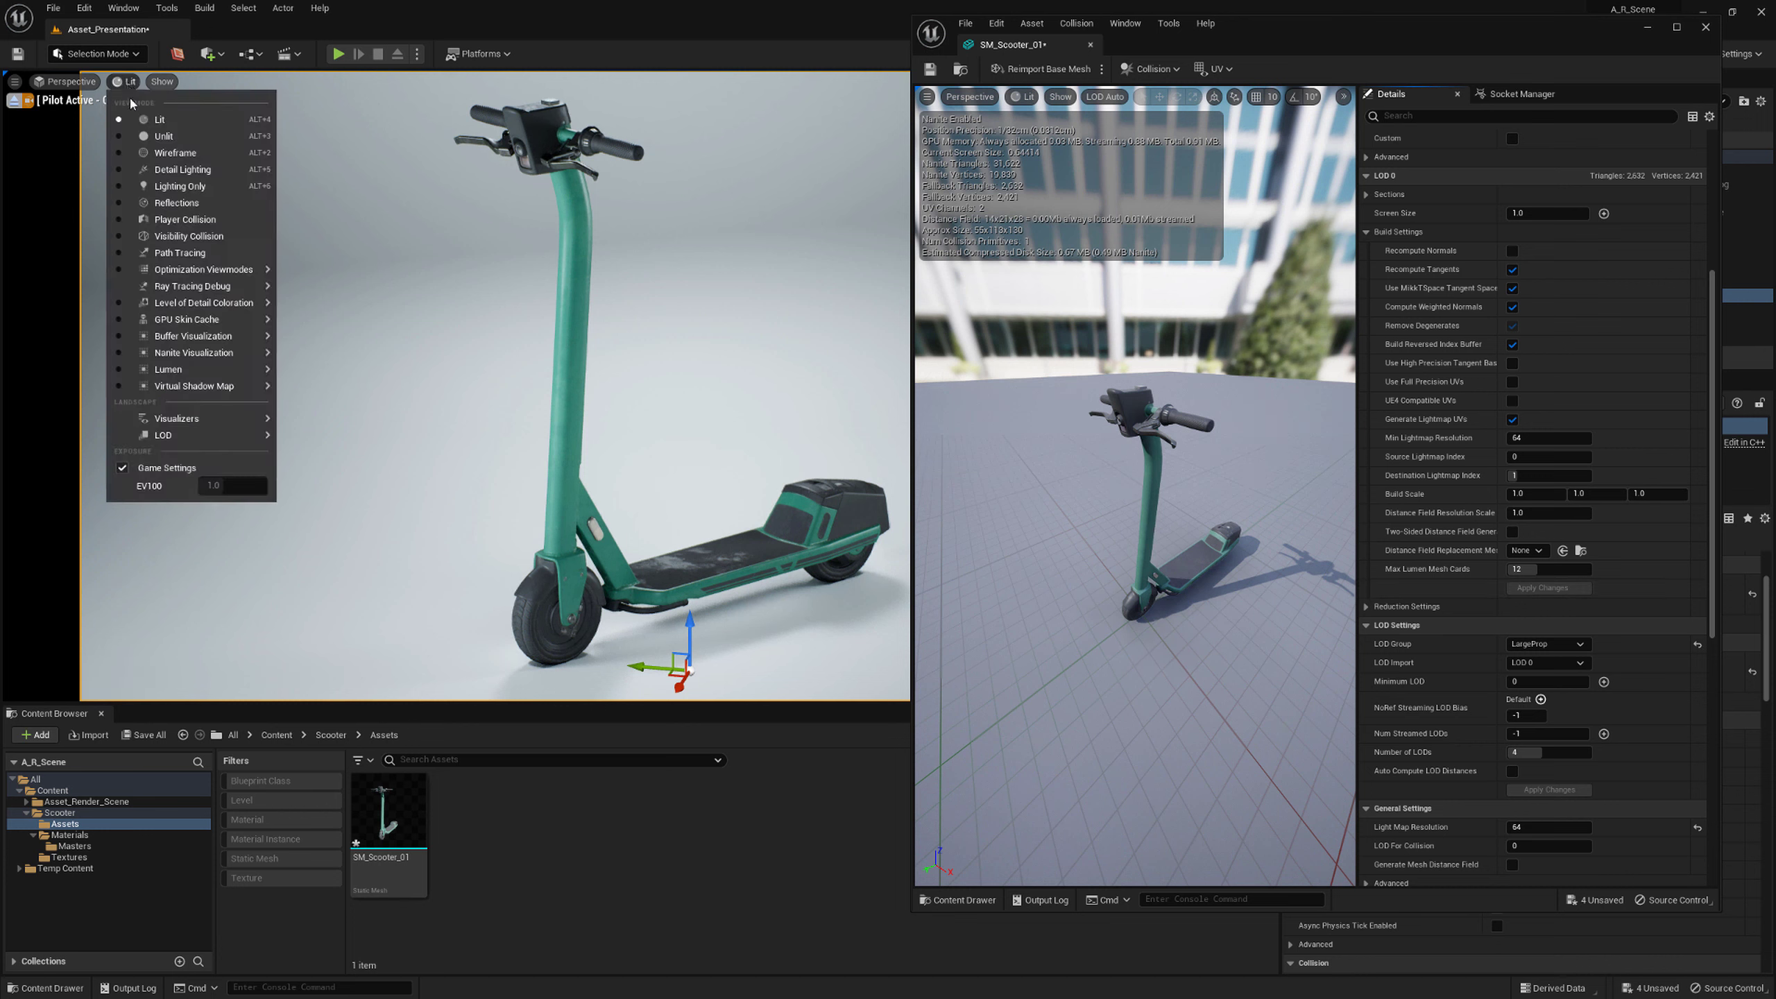
click(173, 82)
click(672, 388)
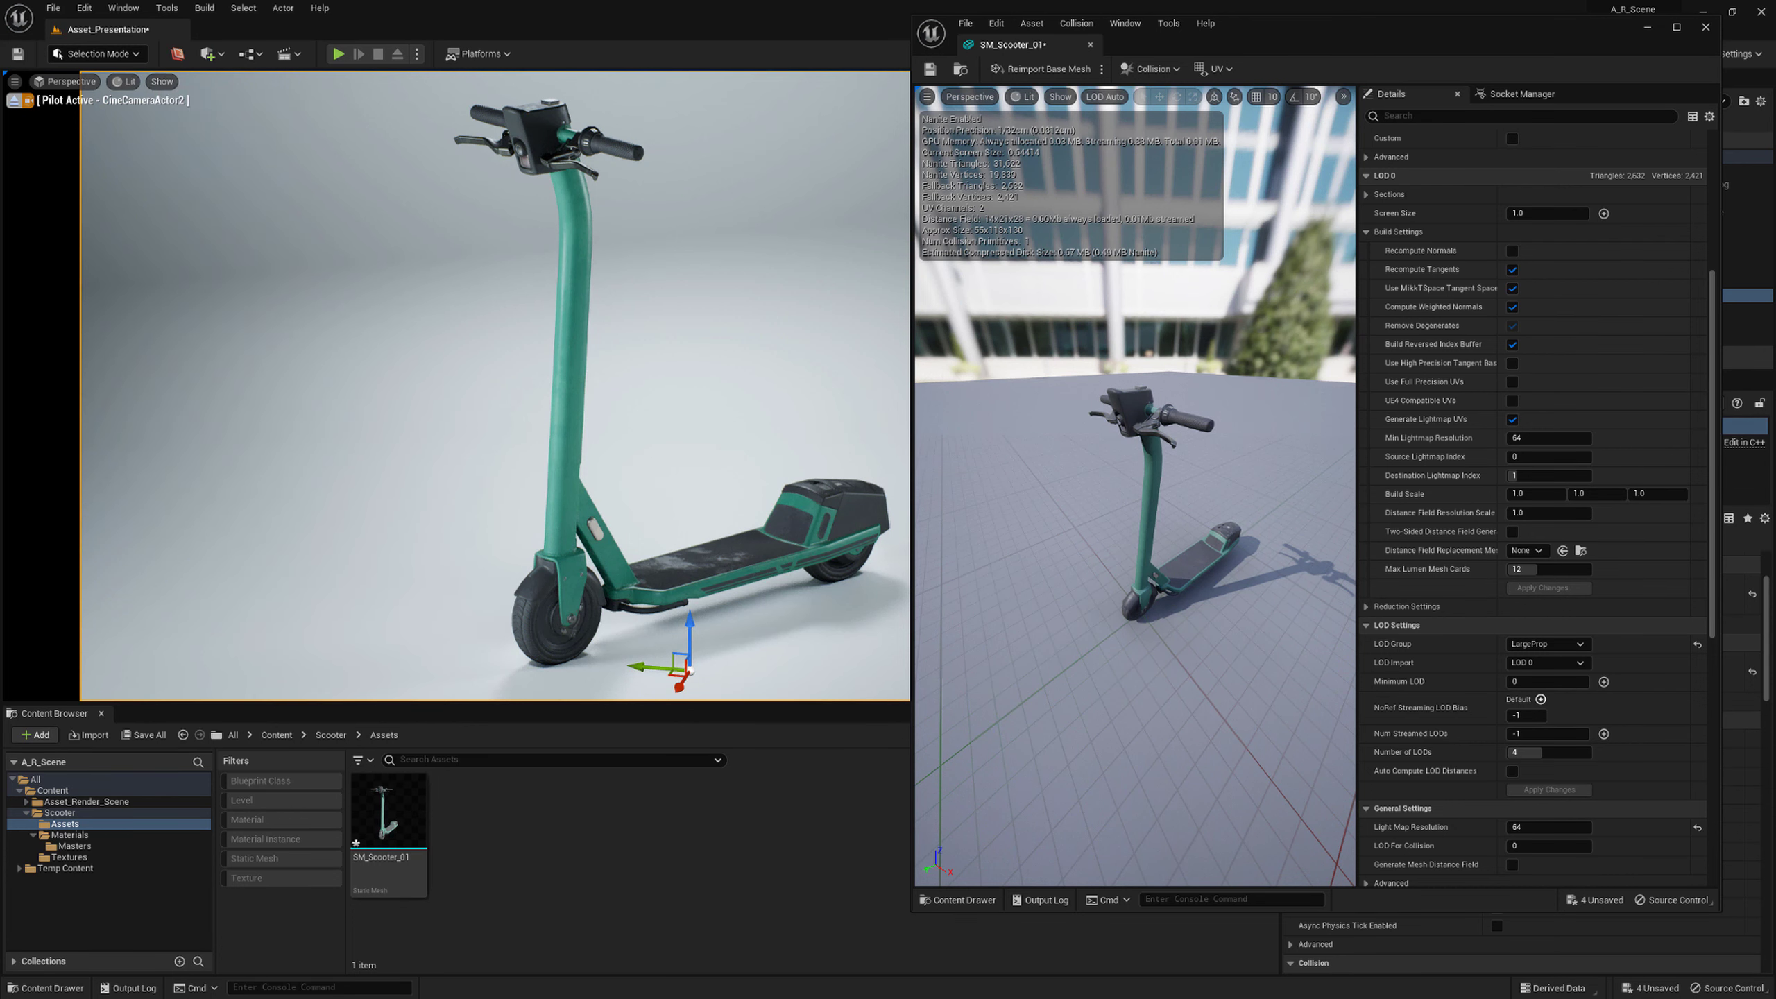
key(ctrl+f)
click(126, 82)
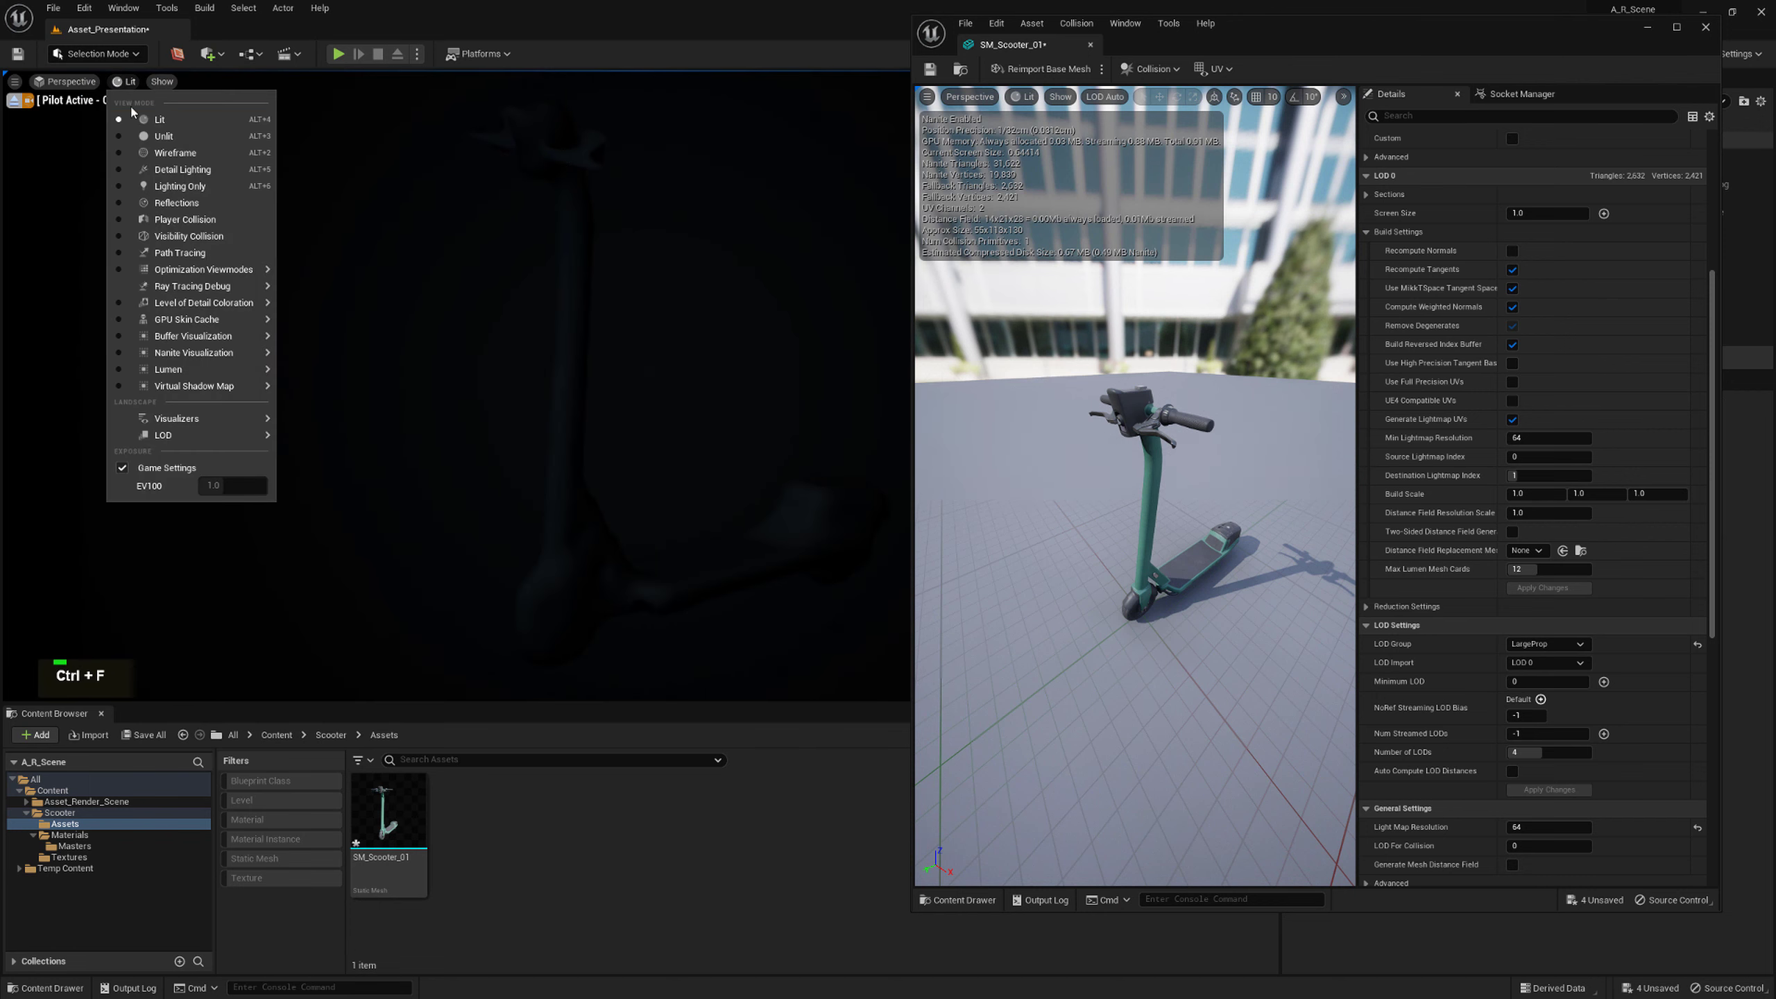
Switch the level view mode, stop piloting the cine camera, and fly close to the scooter
click(148, 138)
click(14, 101)
right_drag(280, 280, 280, 224)
key(w)
right_drag(456, 385, 493, 503)
scroll(501, 451, up, 2)
key(e)
key(d)
key(a)
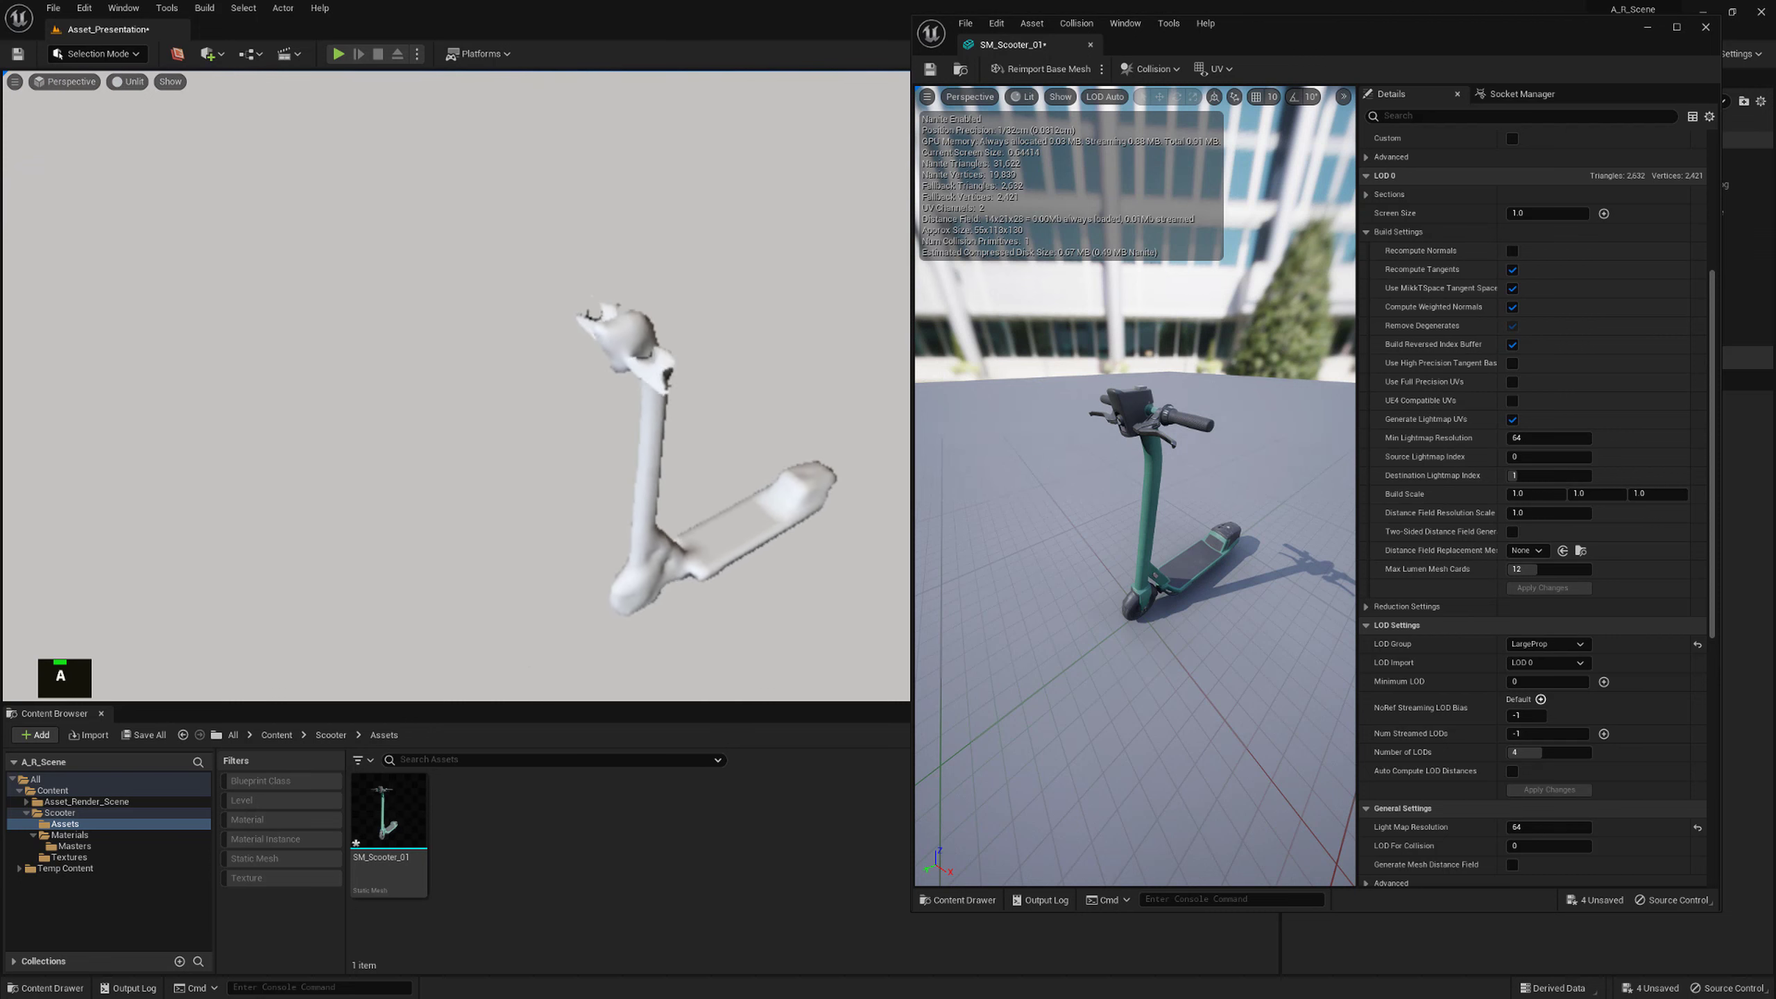
right_drag(710, 540, 588, 546)
scroll(709, 540, down, 2)
key(d)
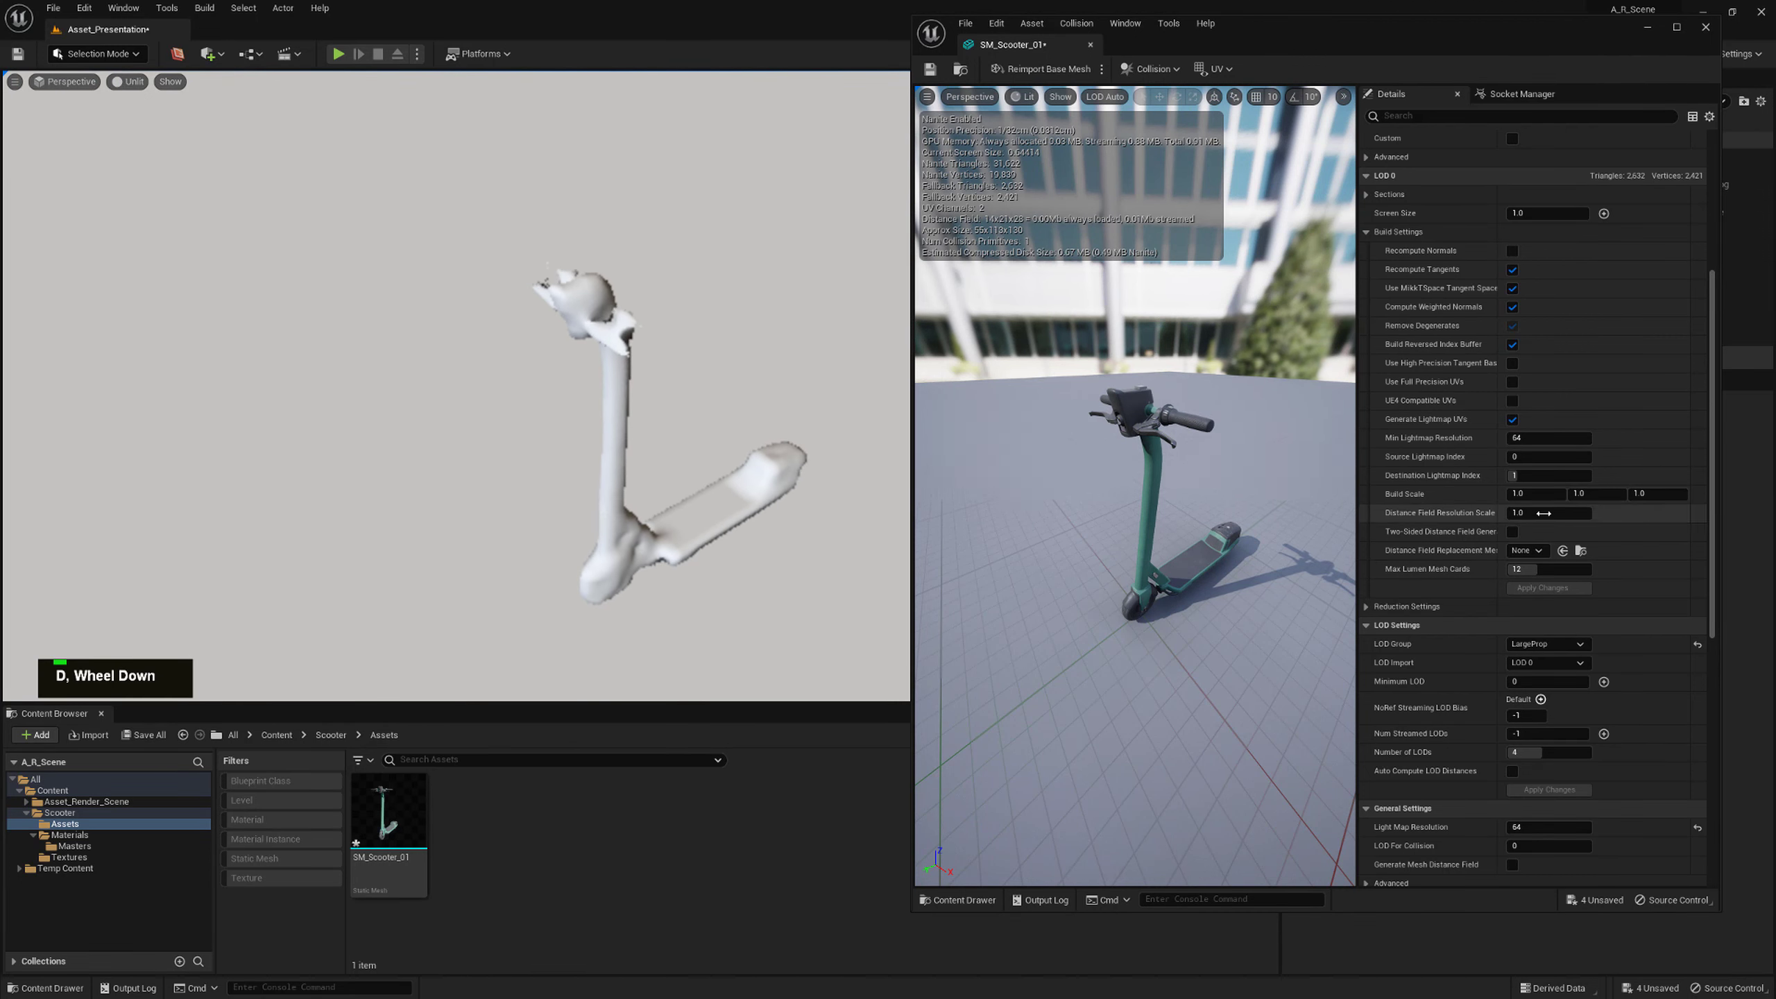
Set Distance Field Resolution Scale to 2.0 and apply changes
text(2)
key(Return)
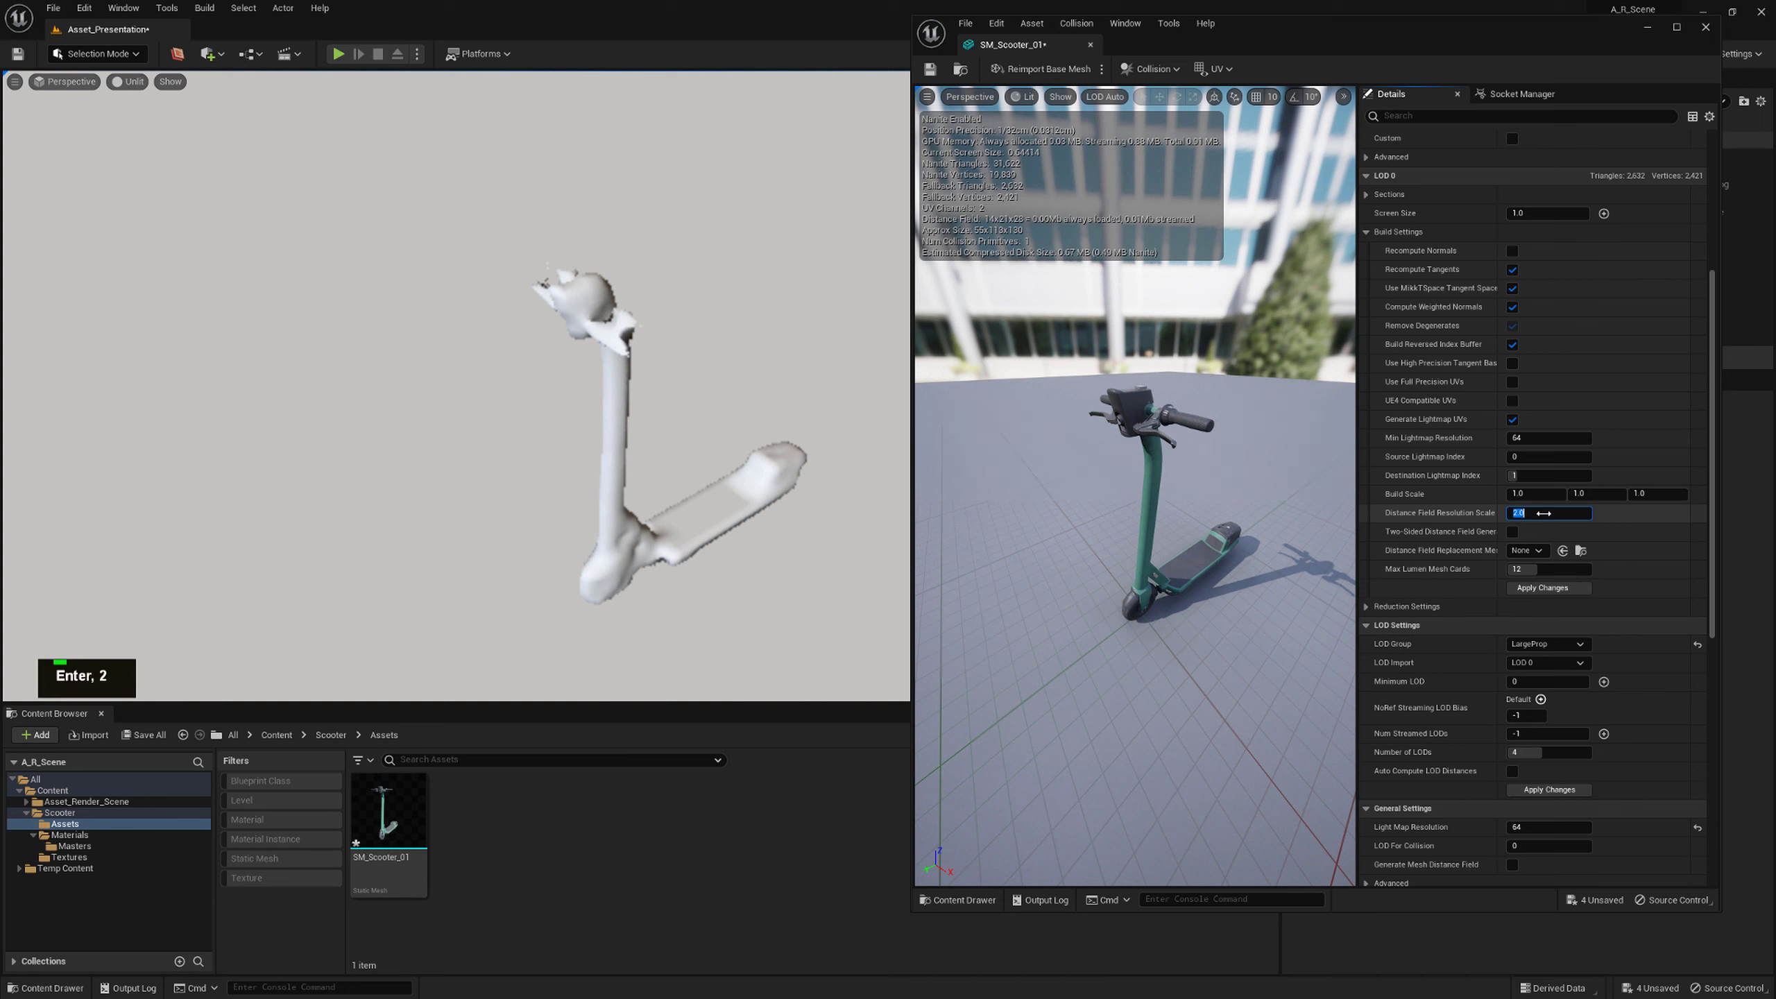
click(1563, 592)
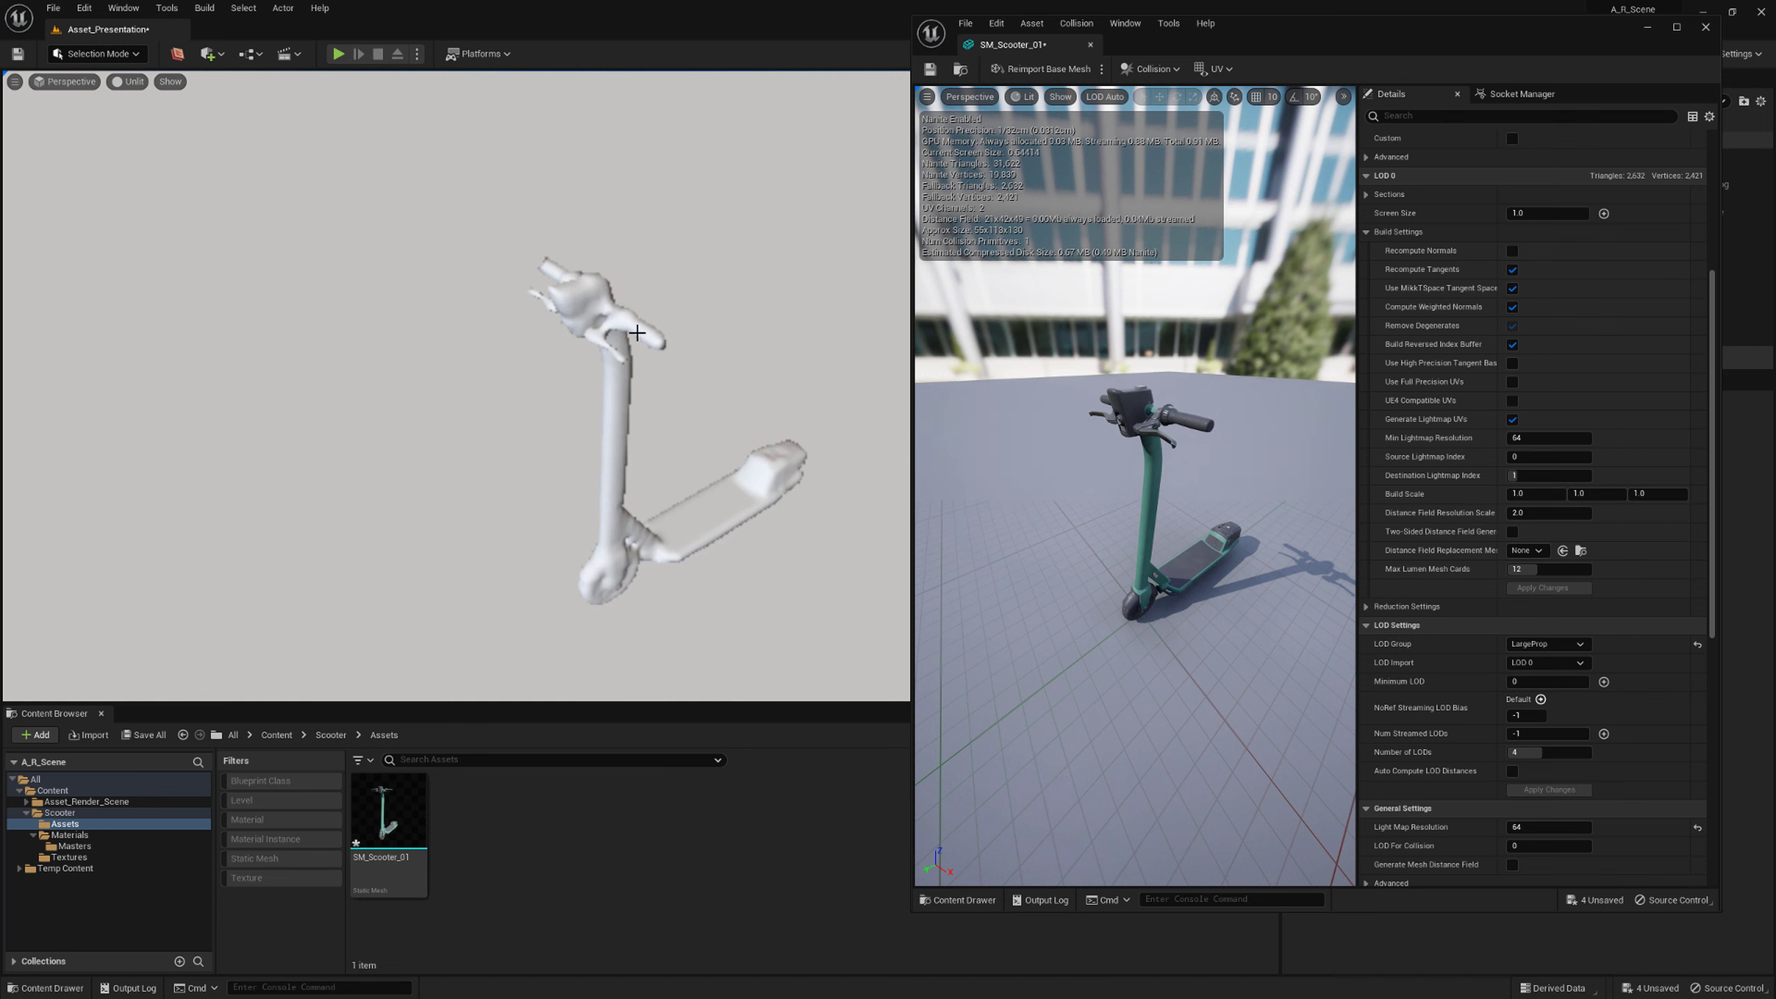
key(a)
key(w)
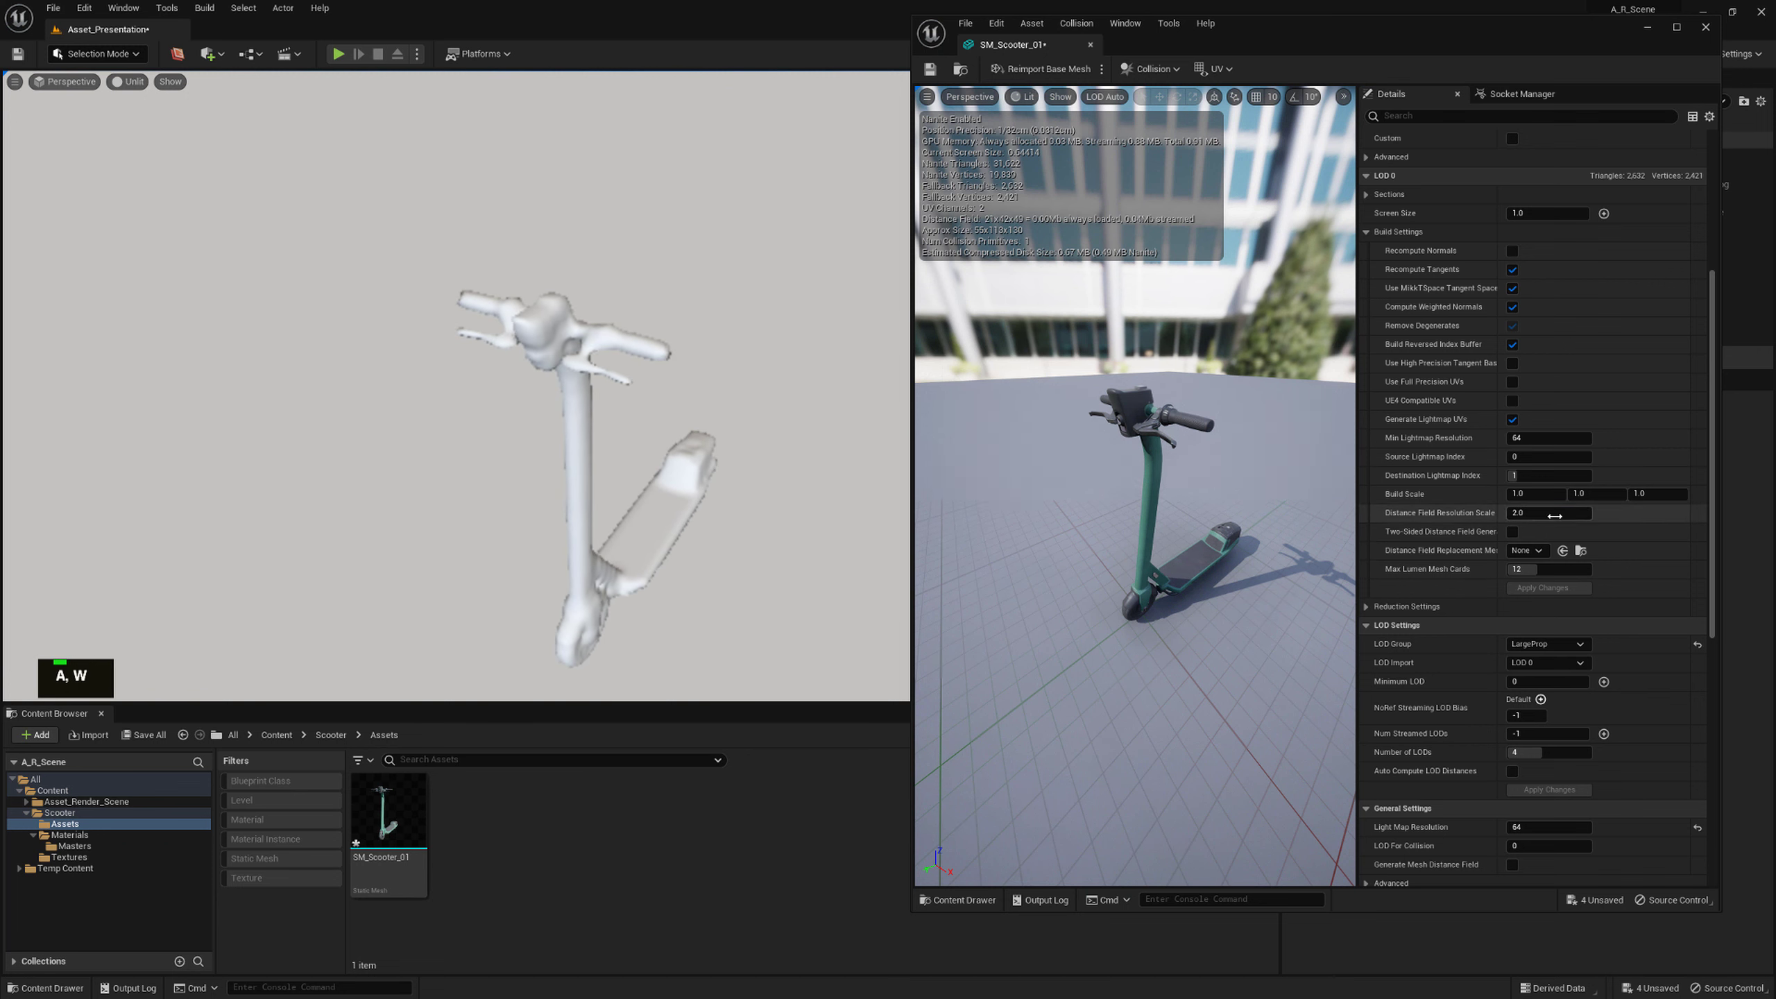
Raise Distance Field Resolution Scale to 3.0, apply, and fly around the rebuilt field
text(3)
key(Return)
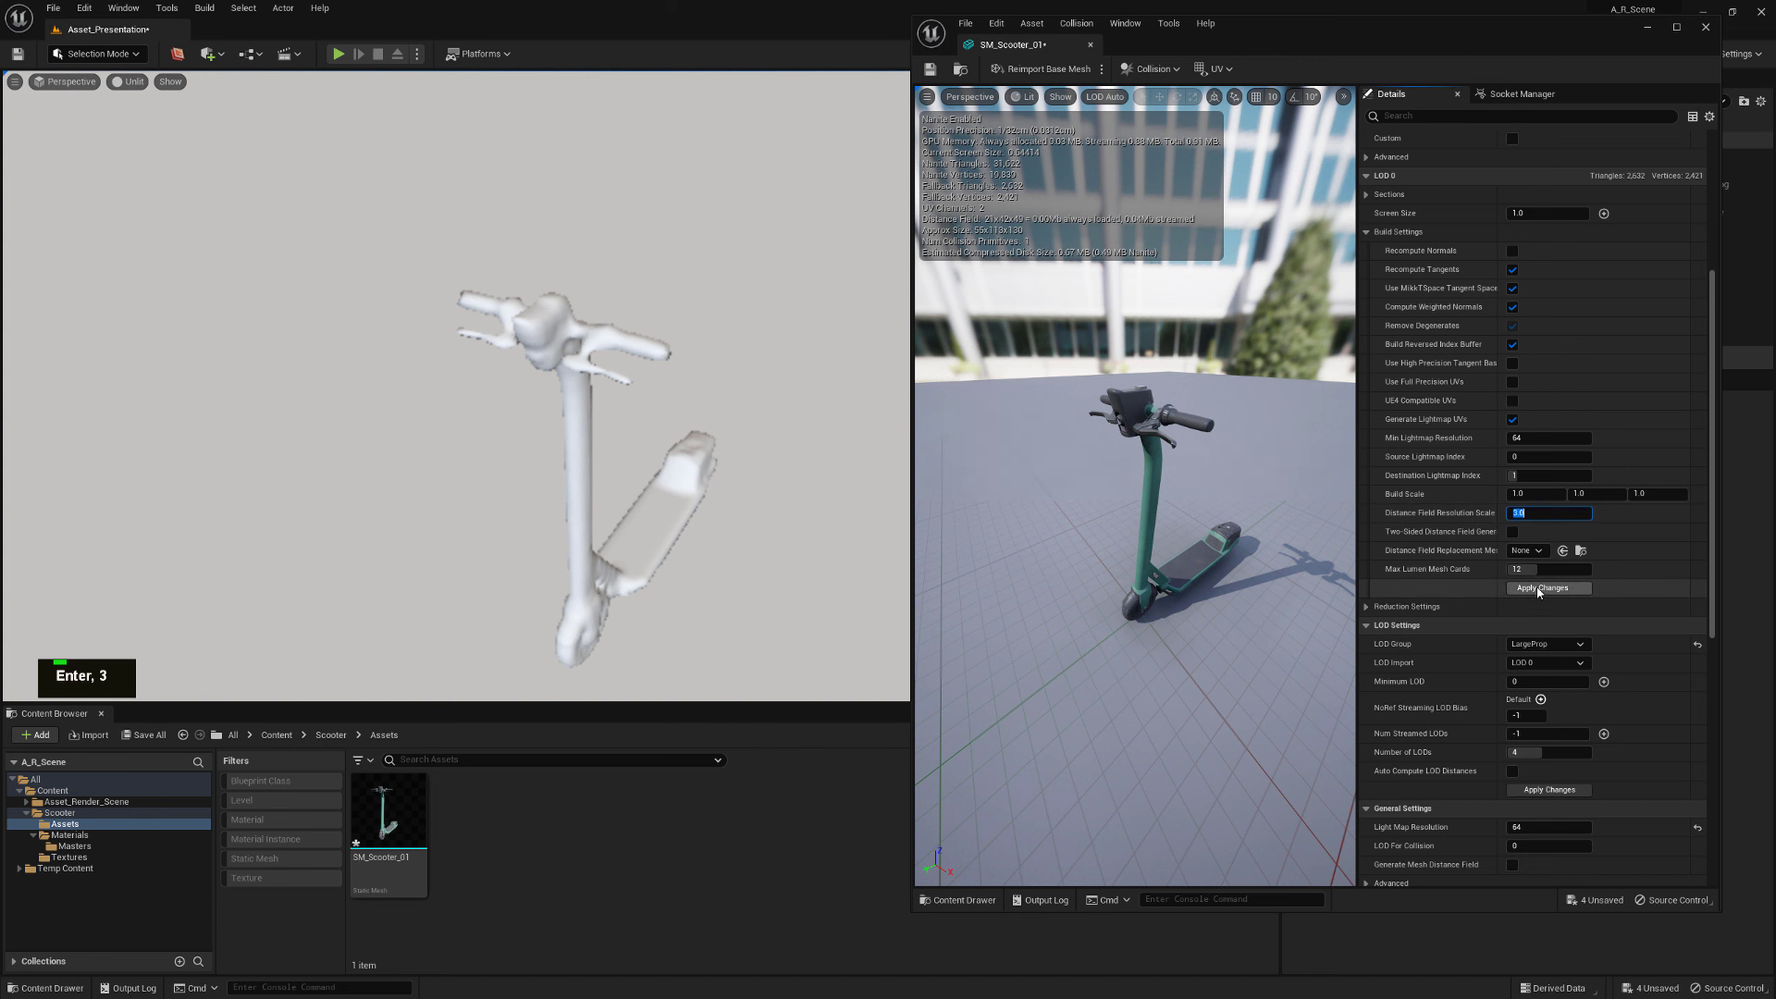
click(1541, 588)
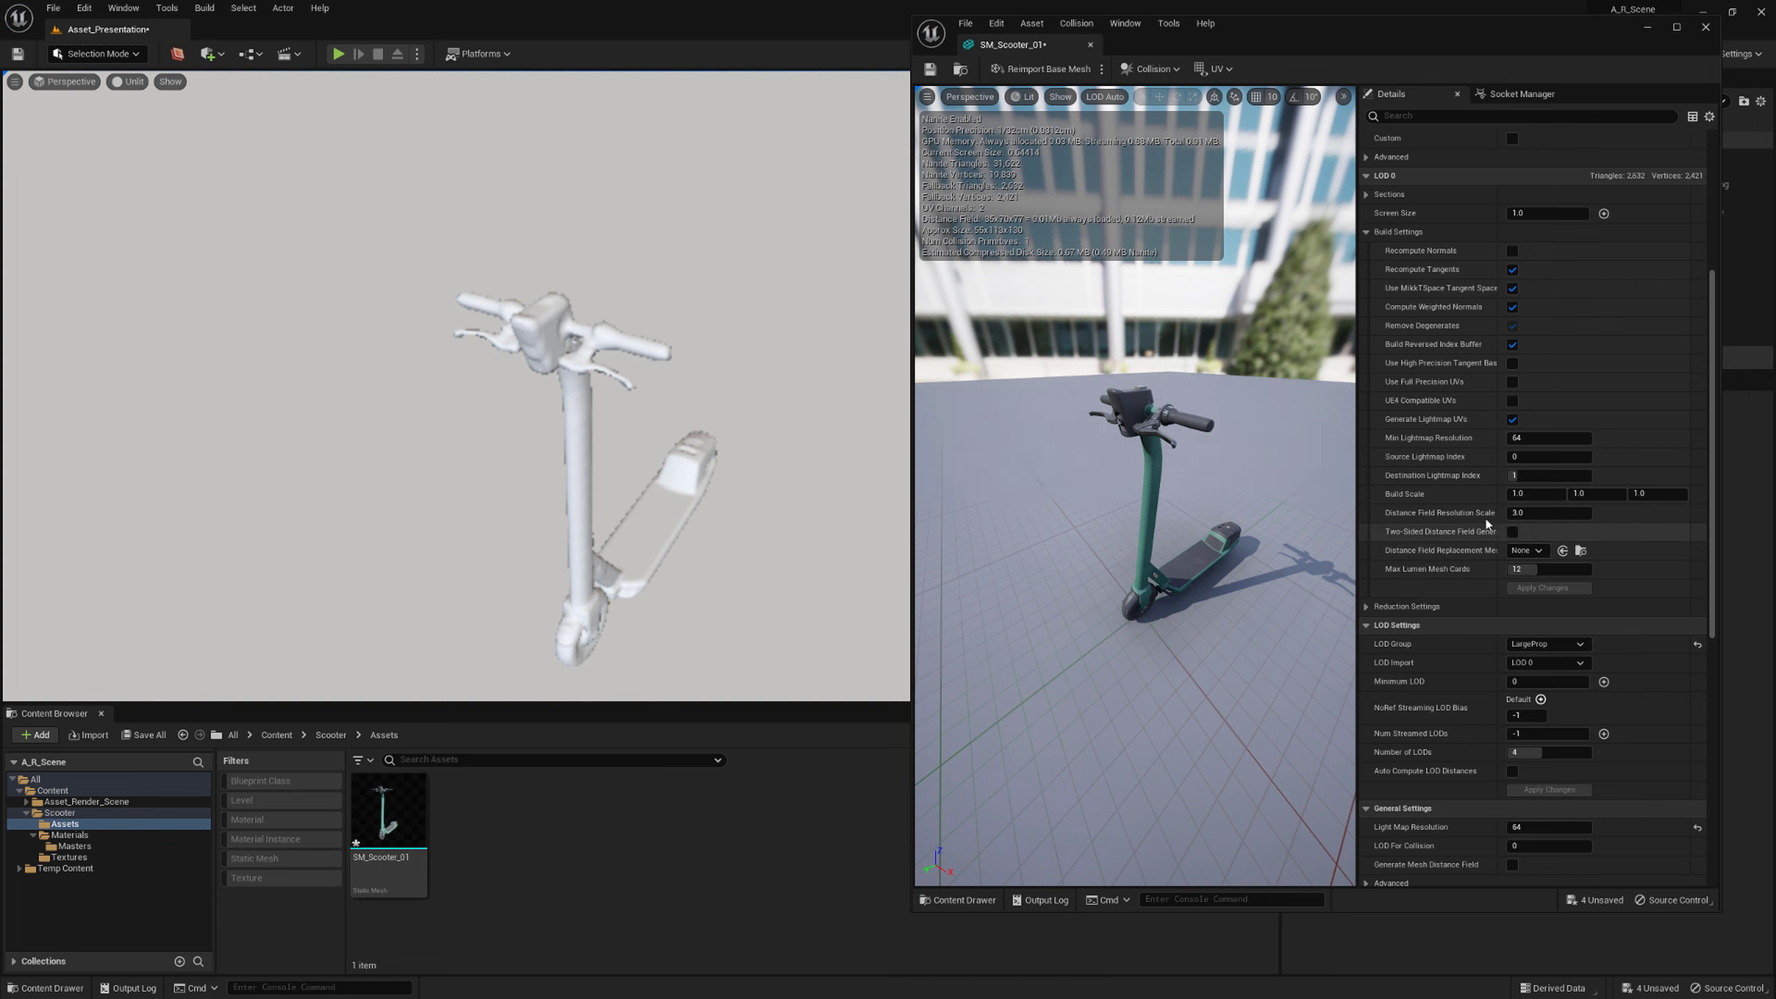
right_drag(785, 274, 785, 271)
key(d)
key(w)
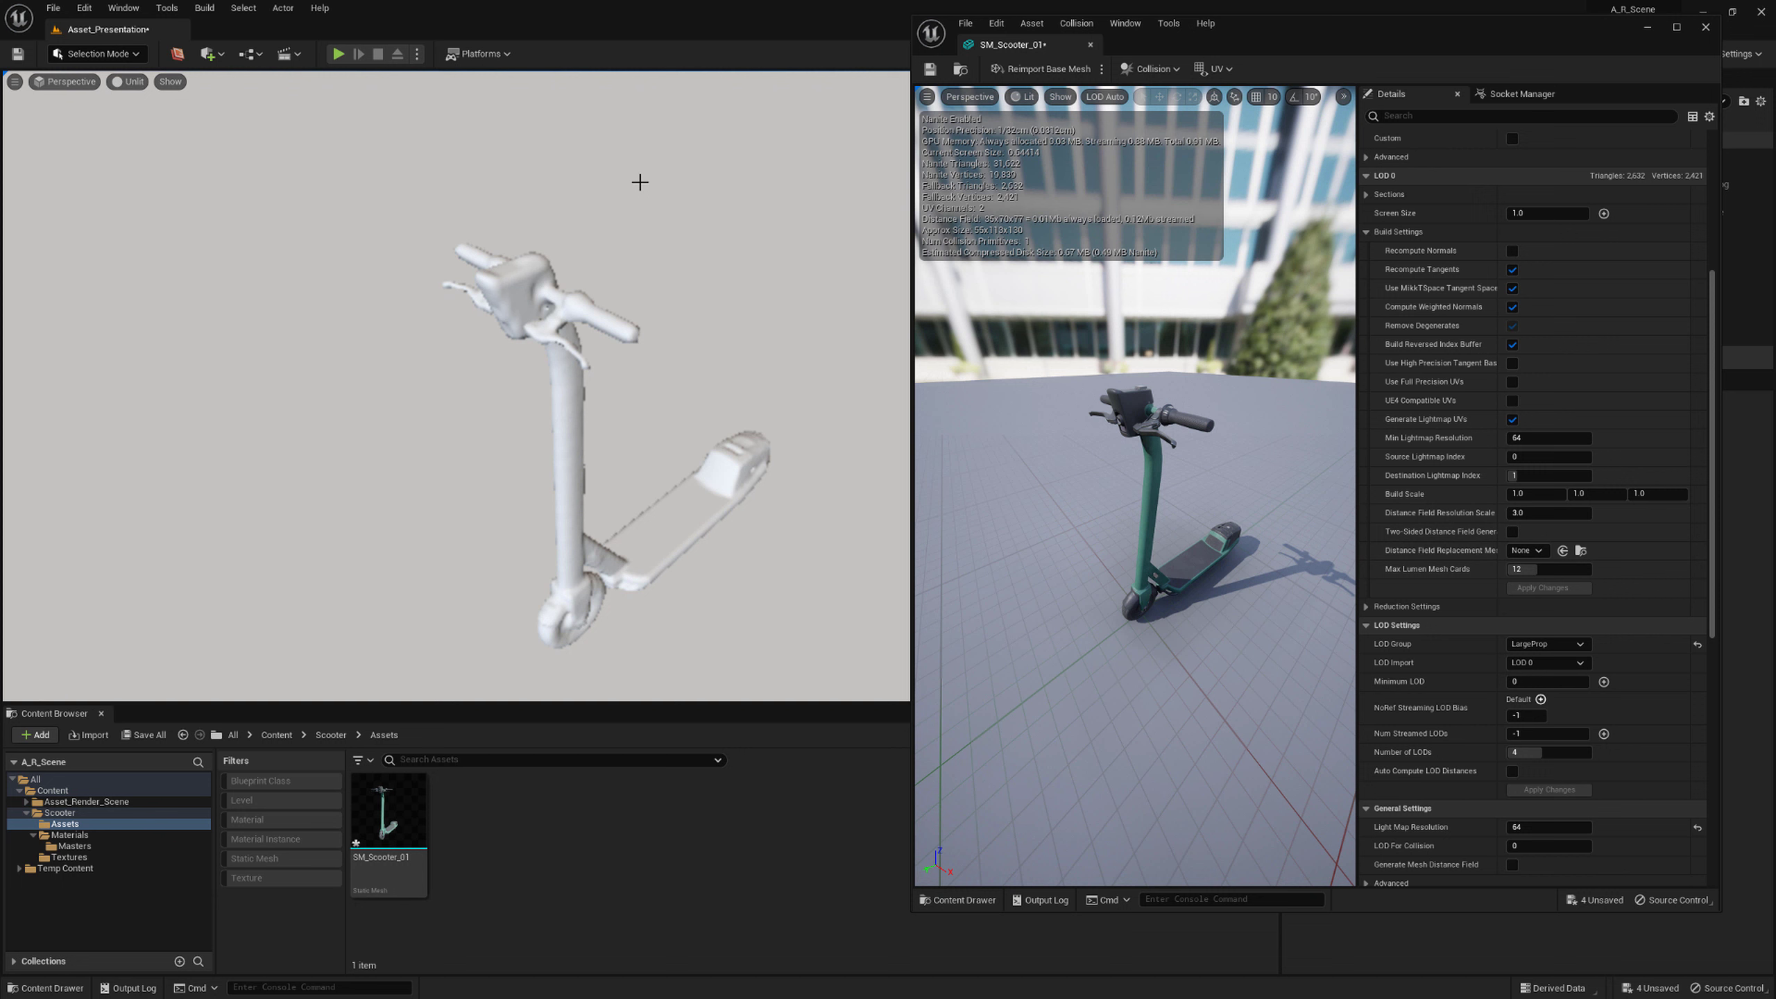
Compare by applying the scale at 1.0, then reapply it at 3.0
text(1)
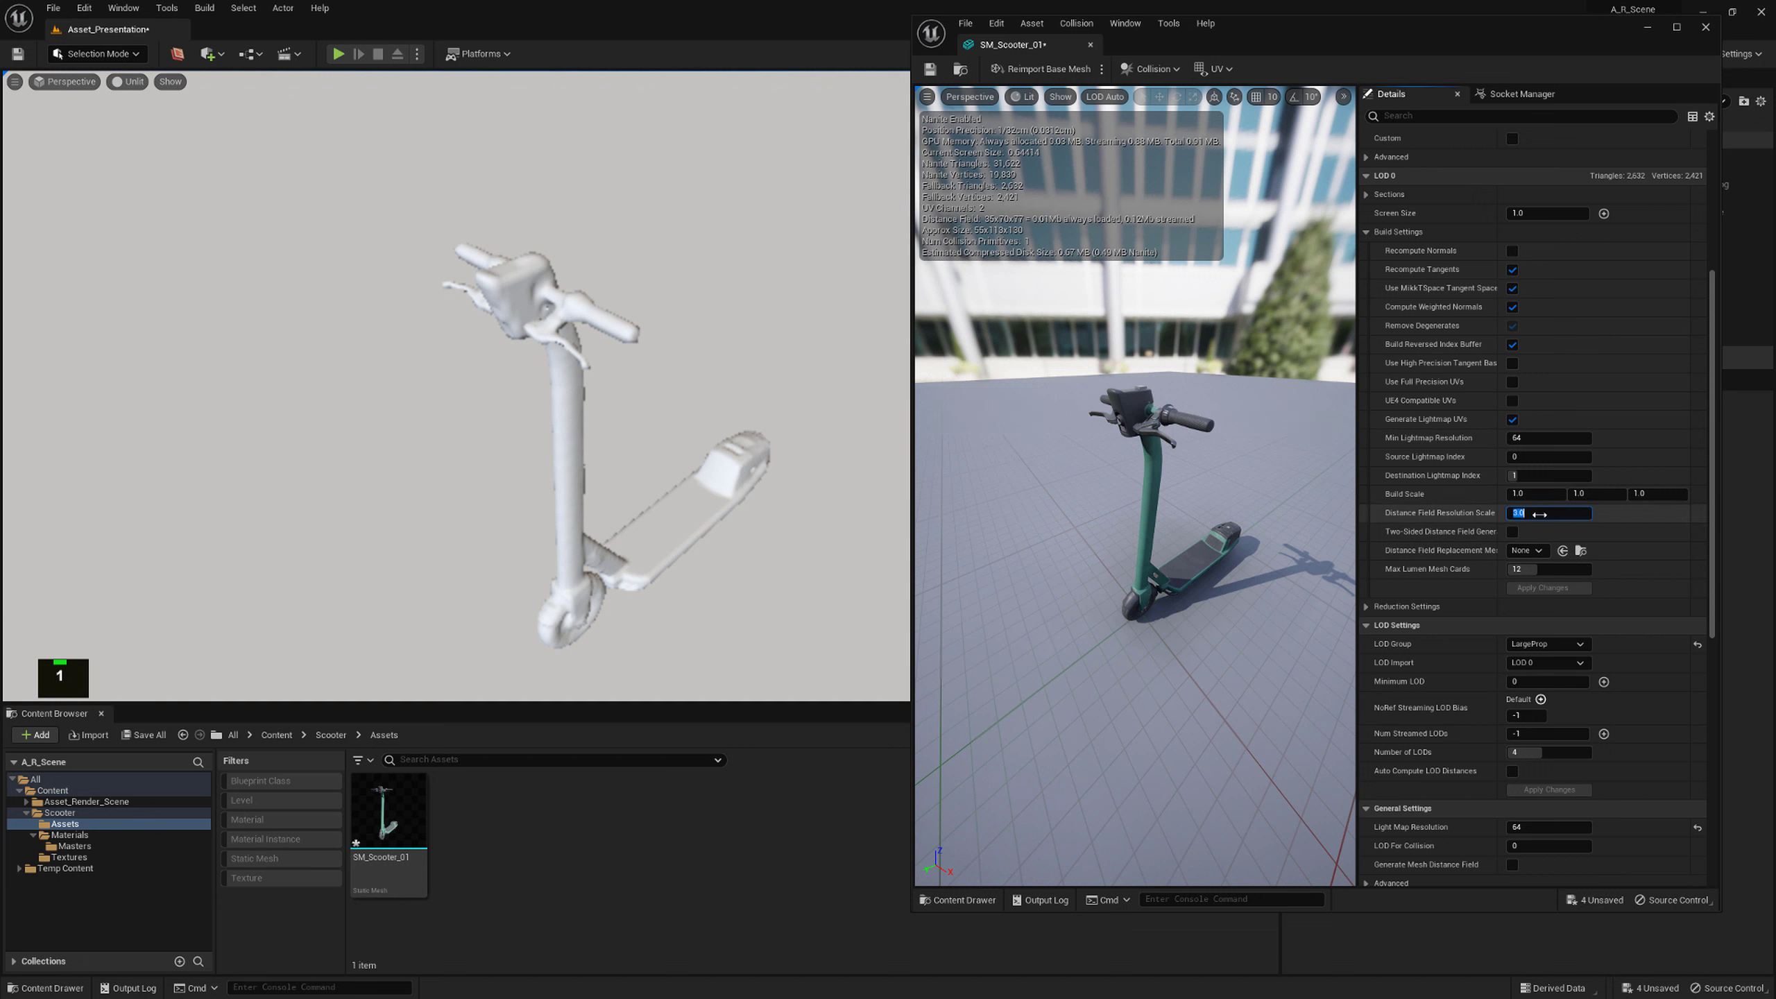
key(Return)
click(1542, 588)
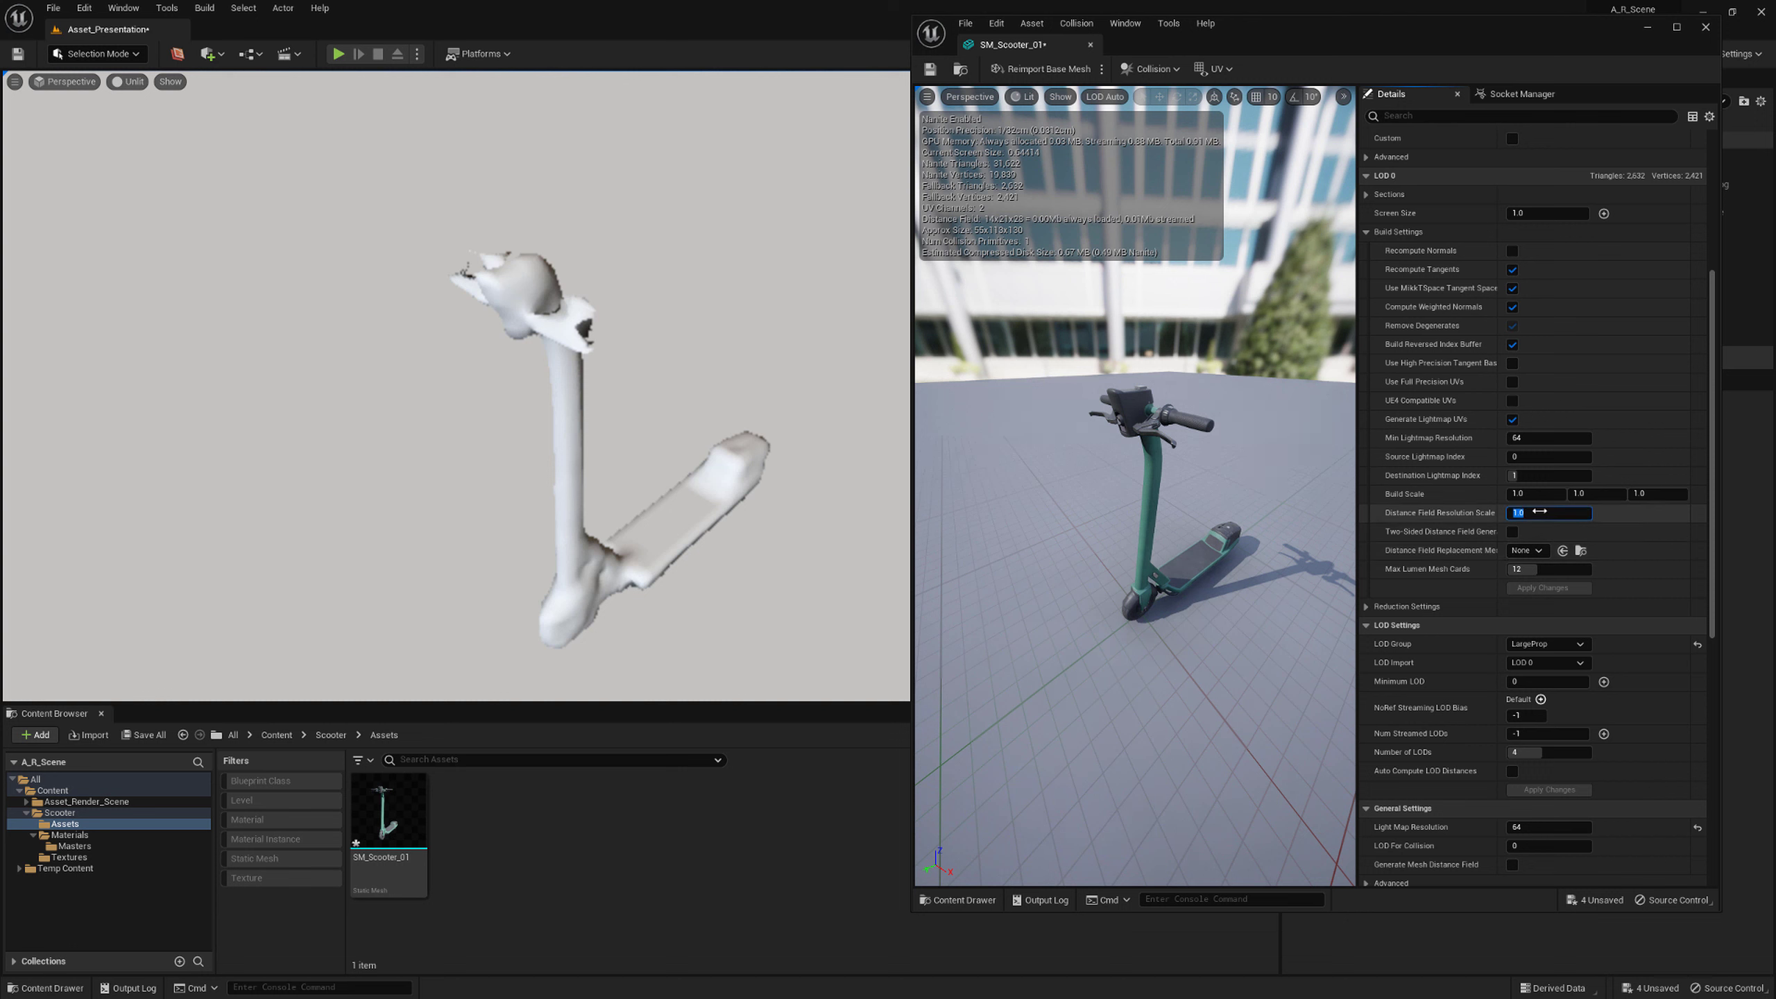
text(3)
key(Return)
click(1552, 589)
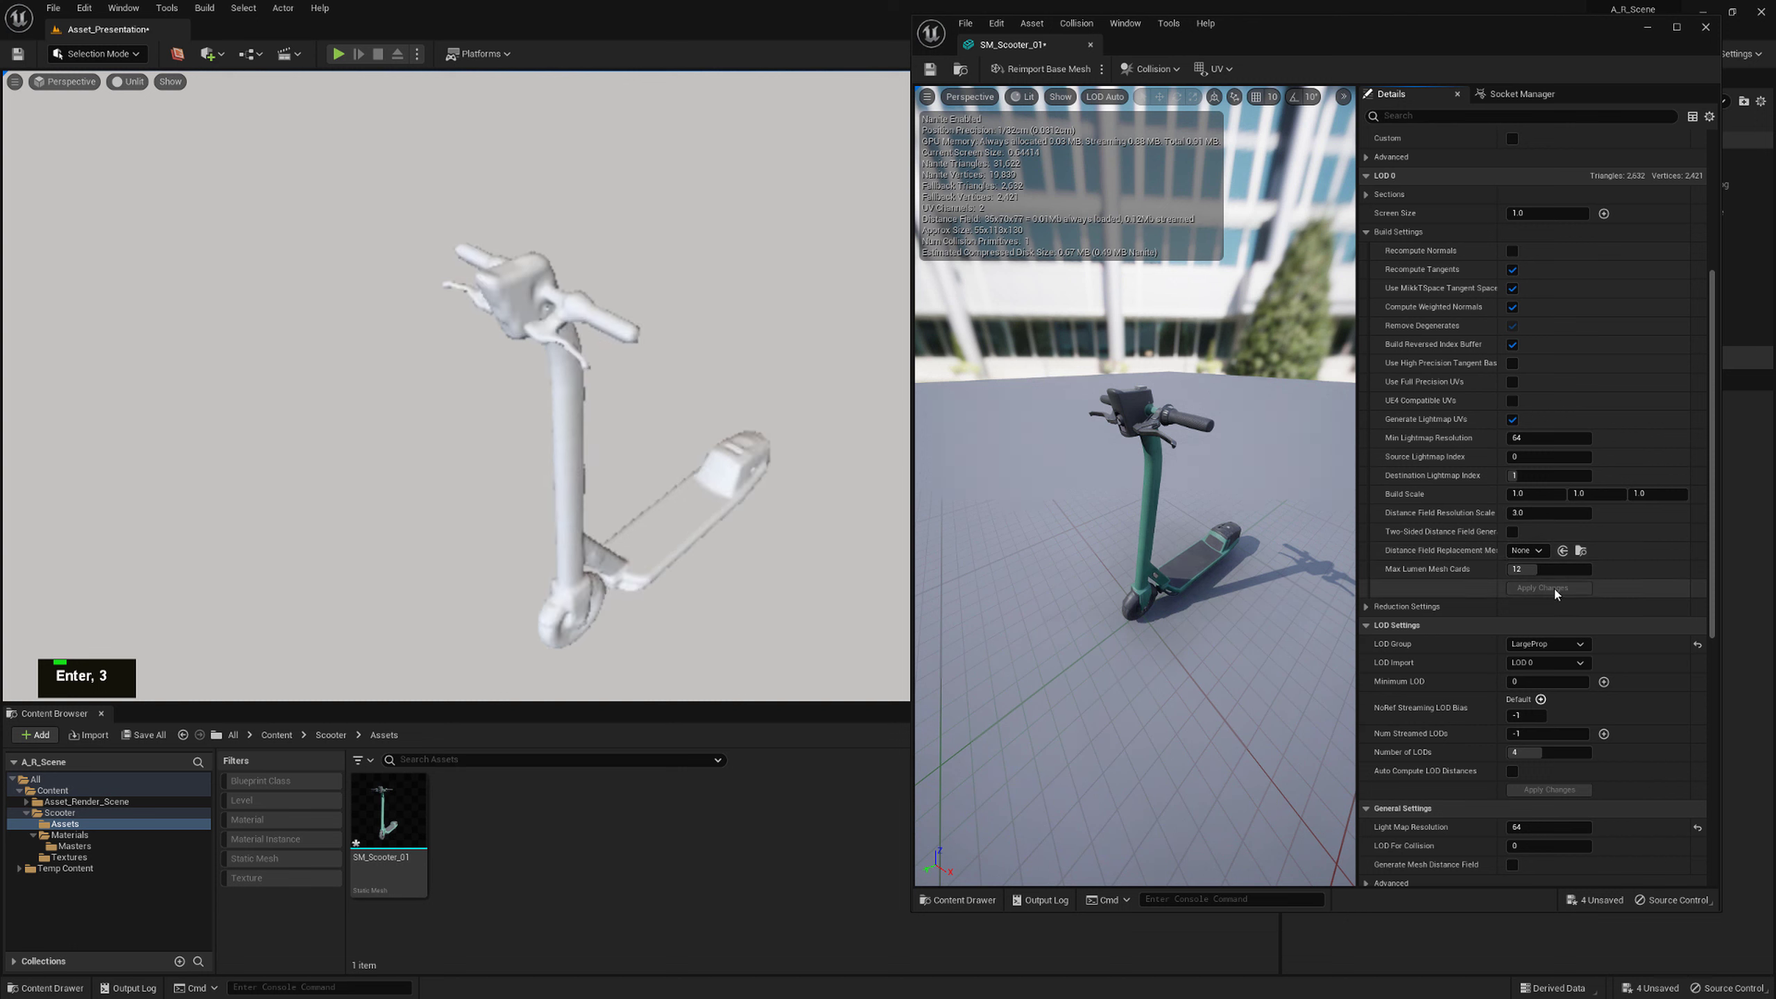
Fly around the scooter to inspect the sharper field, then enlarge the mesh editor window
key(w)
right_drag(804, 357, 811, 354)
key(q)
key(a)
key(s)
key(e)
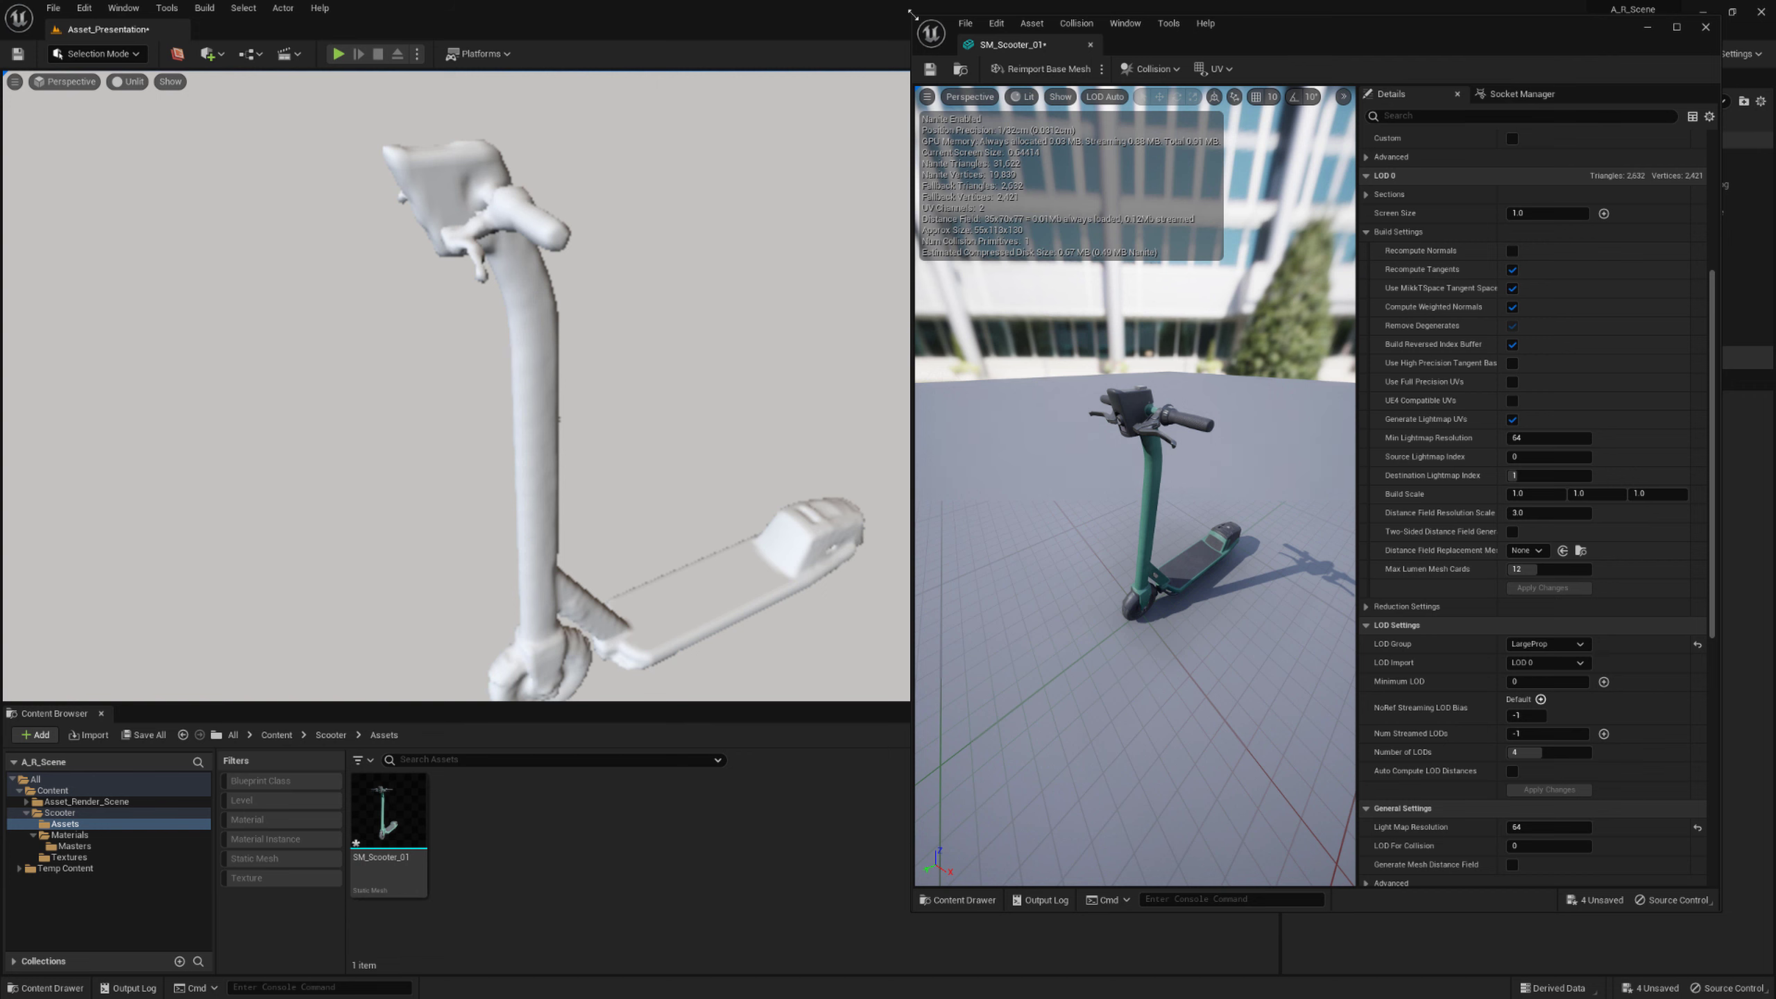
drag(913, 14, 190, 32)
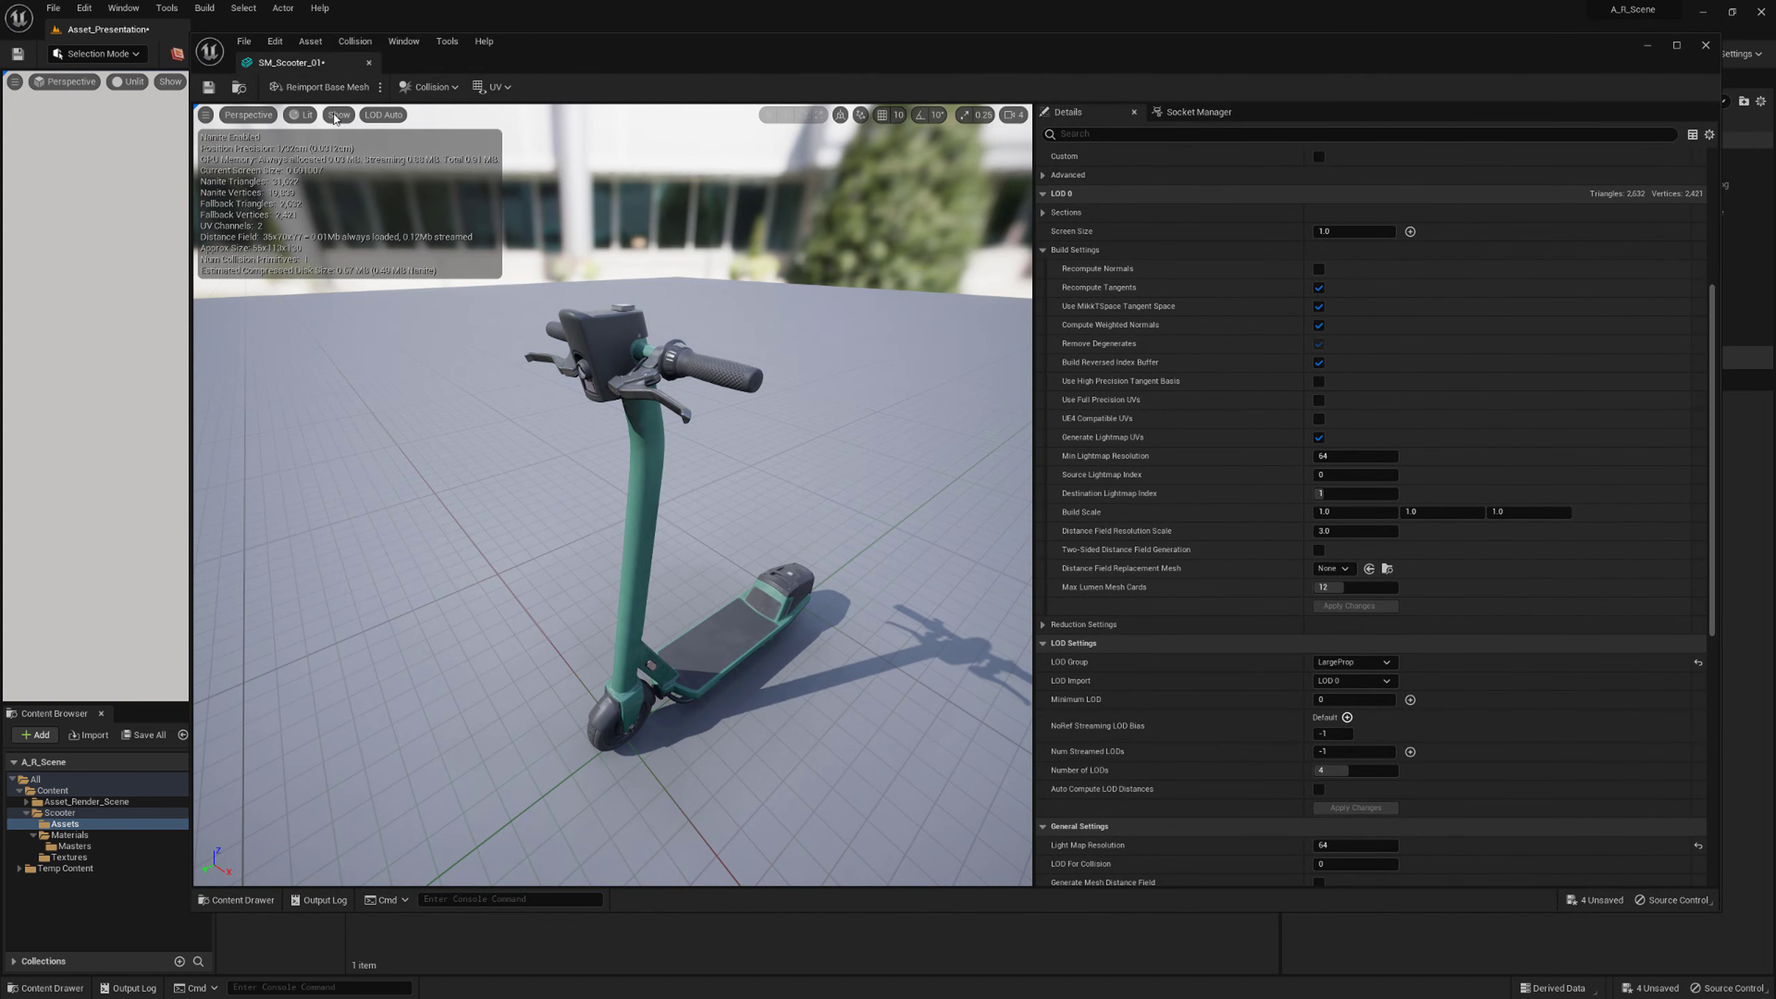
Enable Show > Simple Collision in the mesh editor preview and circle the hull
click(337, 115)
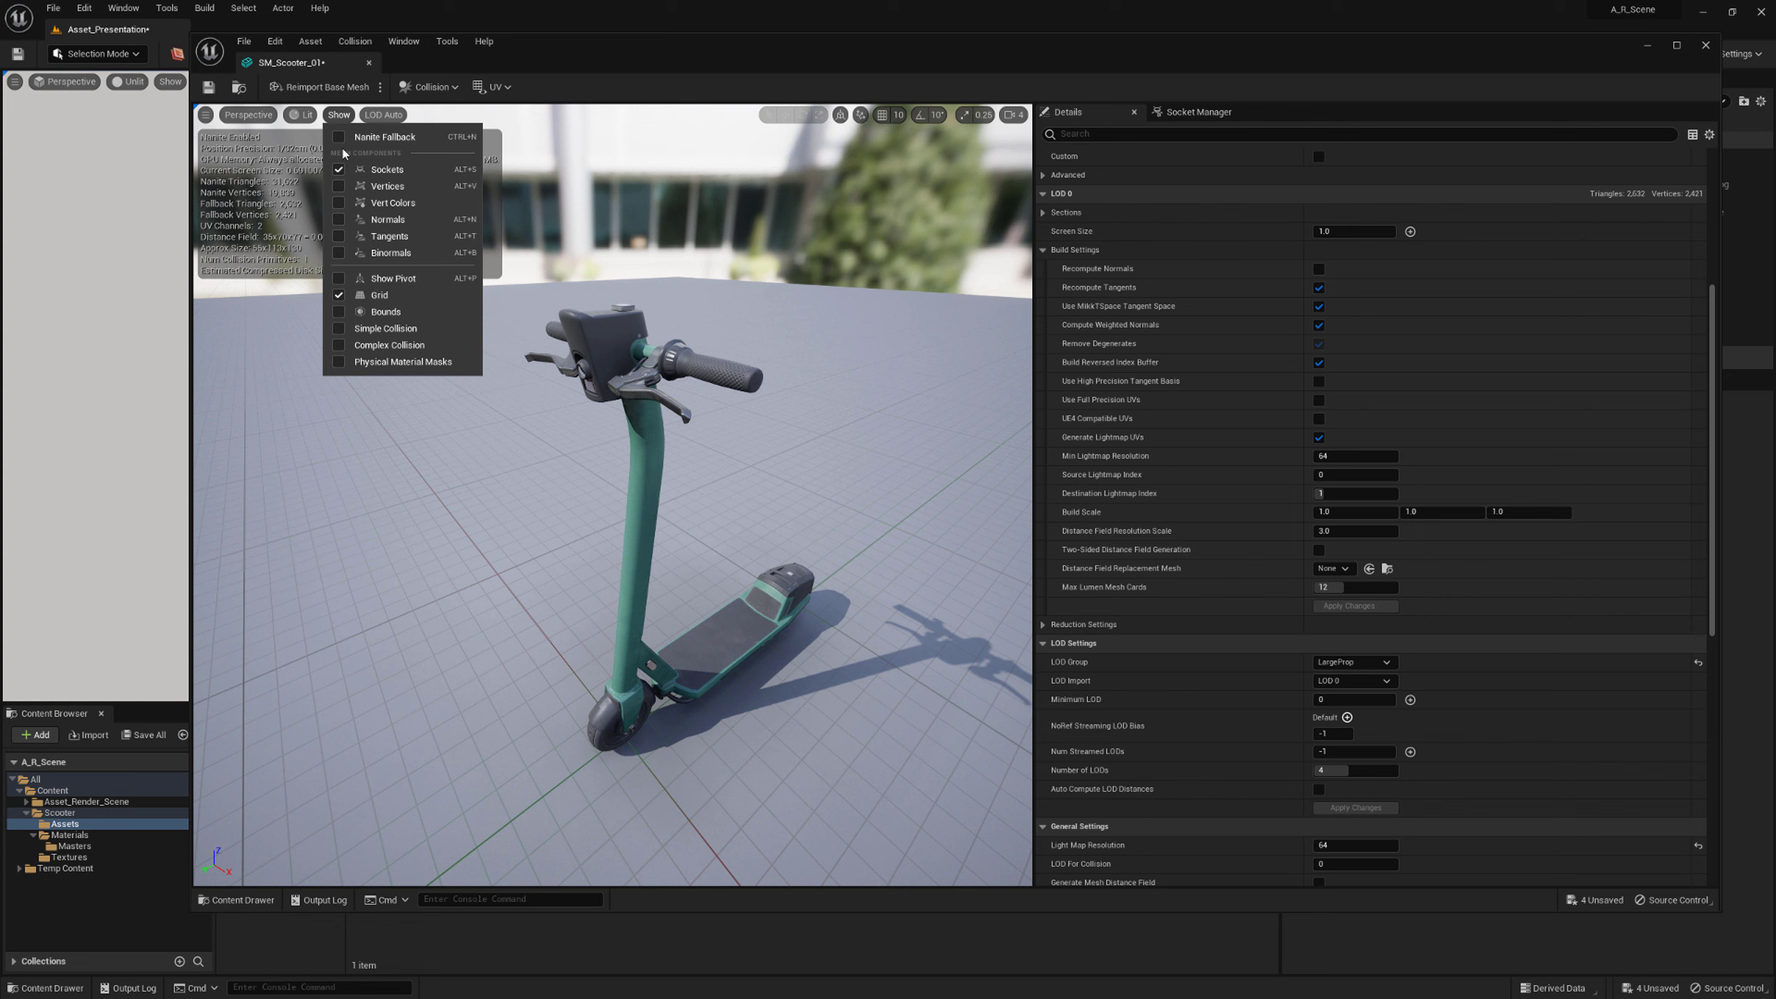
click(383, 328)
key(d)
right_drag(490, 392, 349, 413)
scroll(613, 495, up, 2)
key(a)
key(w)
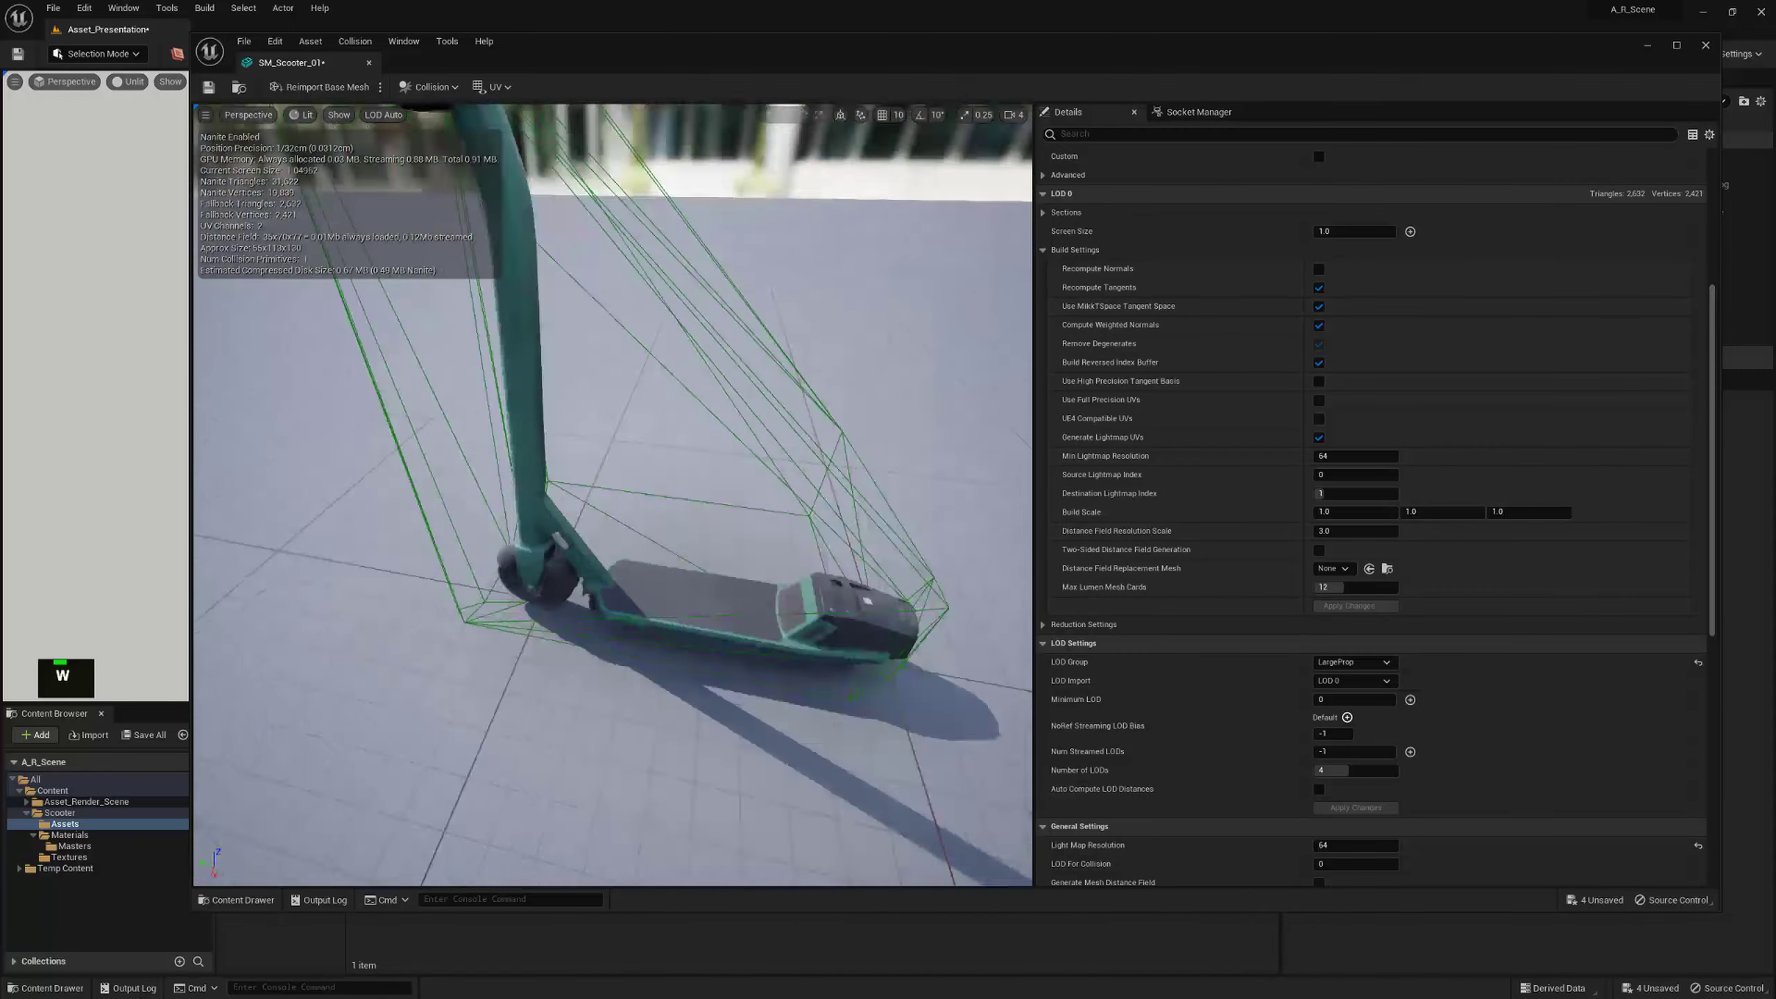
key(s)
right_drag(675, 332, 276, 262)
key(d)
key(a)
Fly behind, above and around the scooter to inspect the collision hull from every side
key(d)
key(a)
key(d)
key(a)
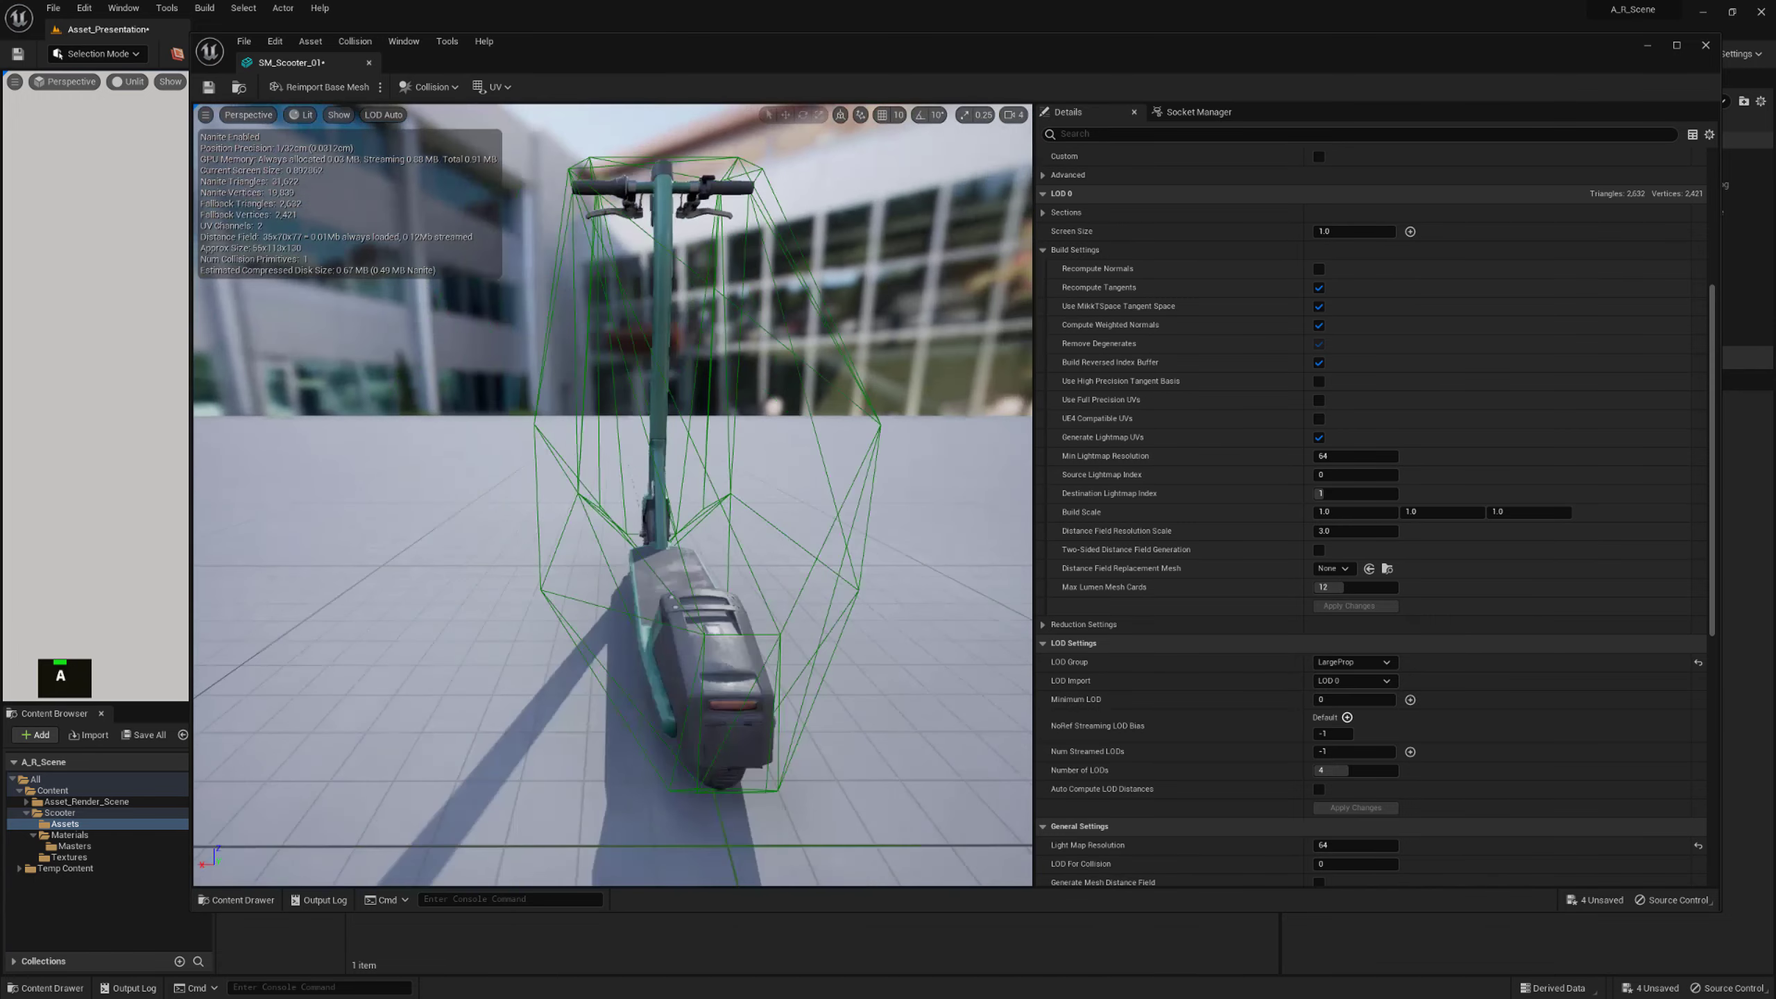
right_drag(825, 344, 710, 483)
key(d)
right_drag(619, 254, 548, 282)
key(a)
right_drag(607, 485, 905, 538)
key(s)
key(w)
key(q)
right_drag(496, 448, 762, 754)
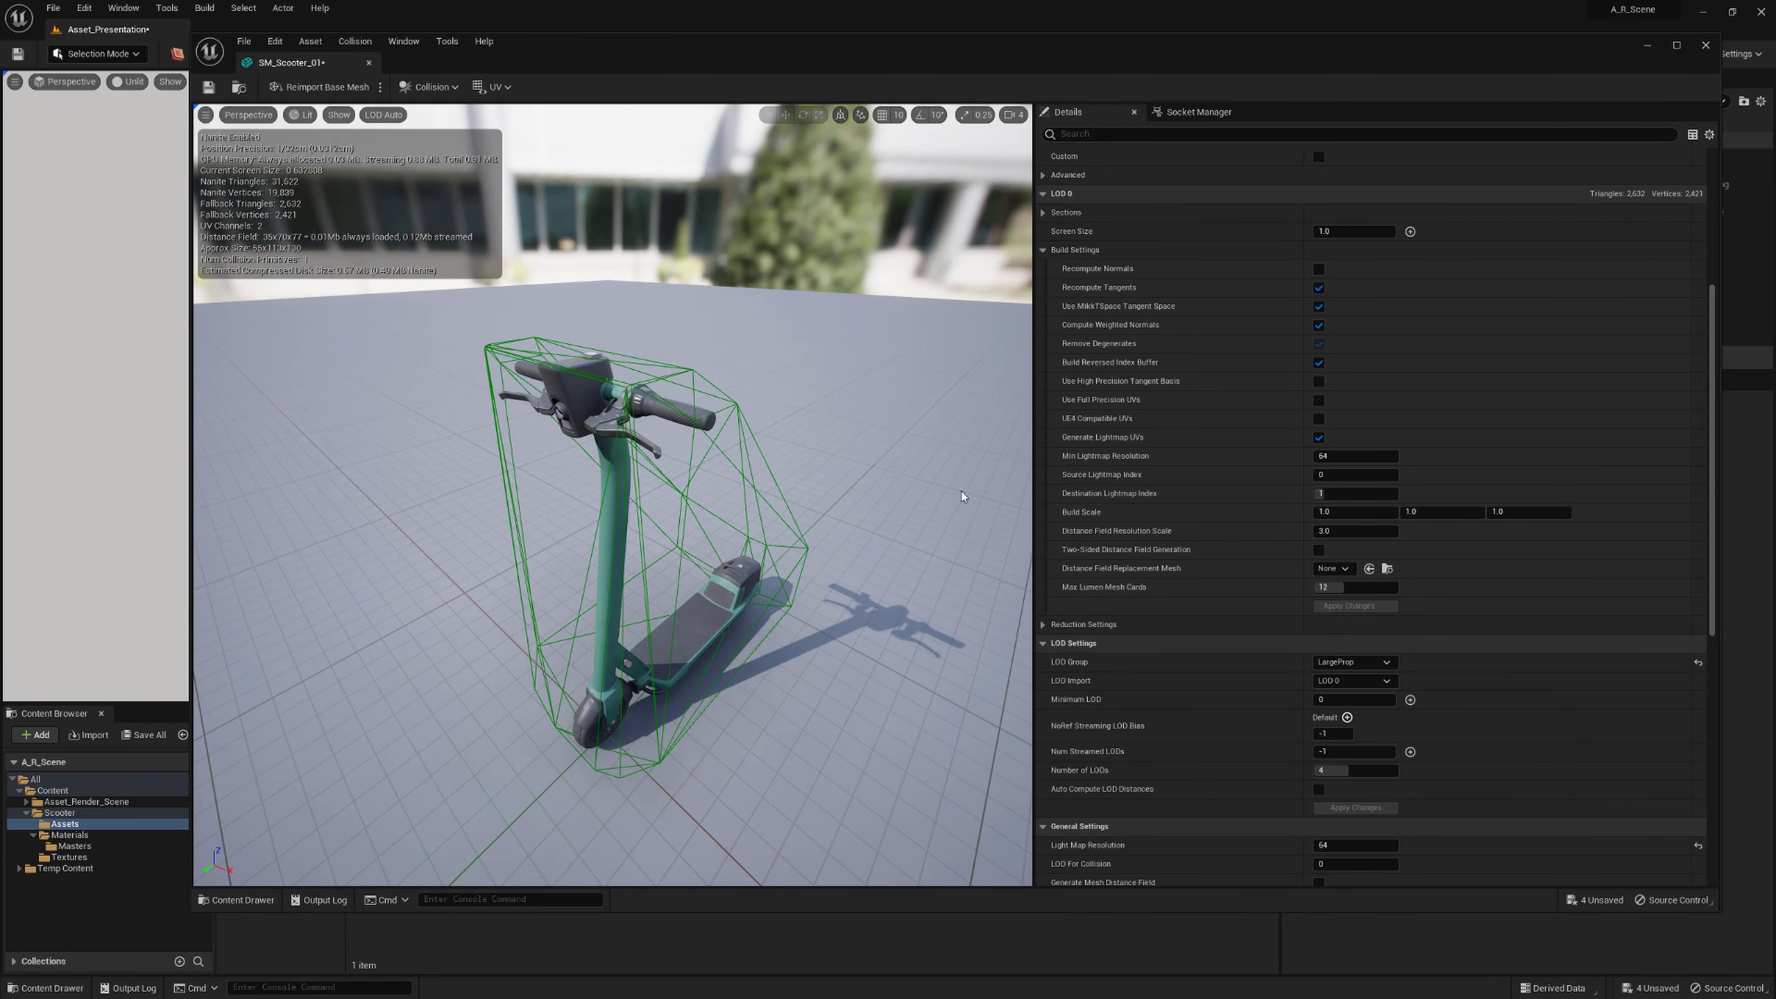
key(d)
right_drag(962, 490, 610, 220)
key(a)
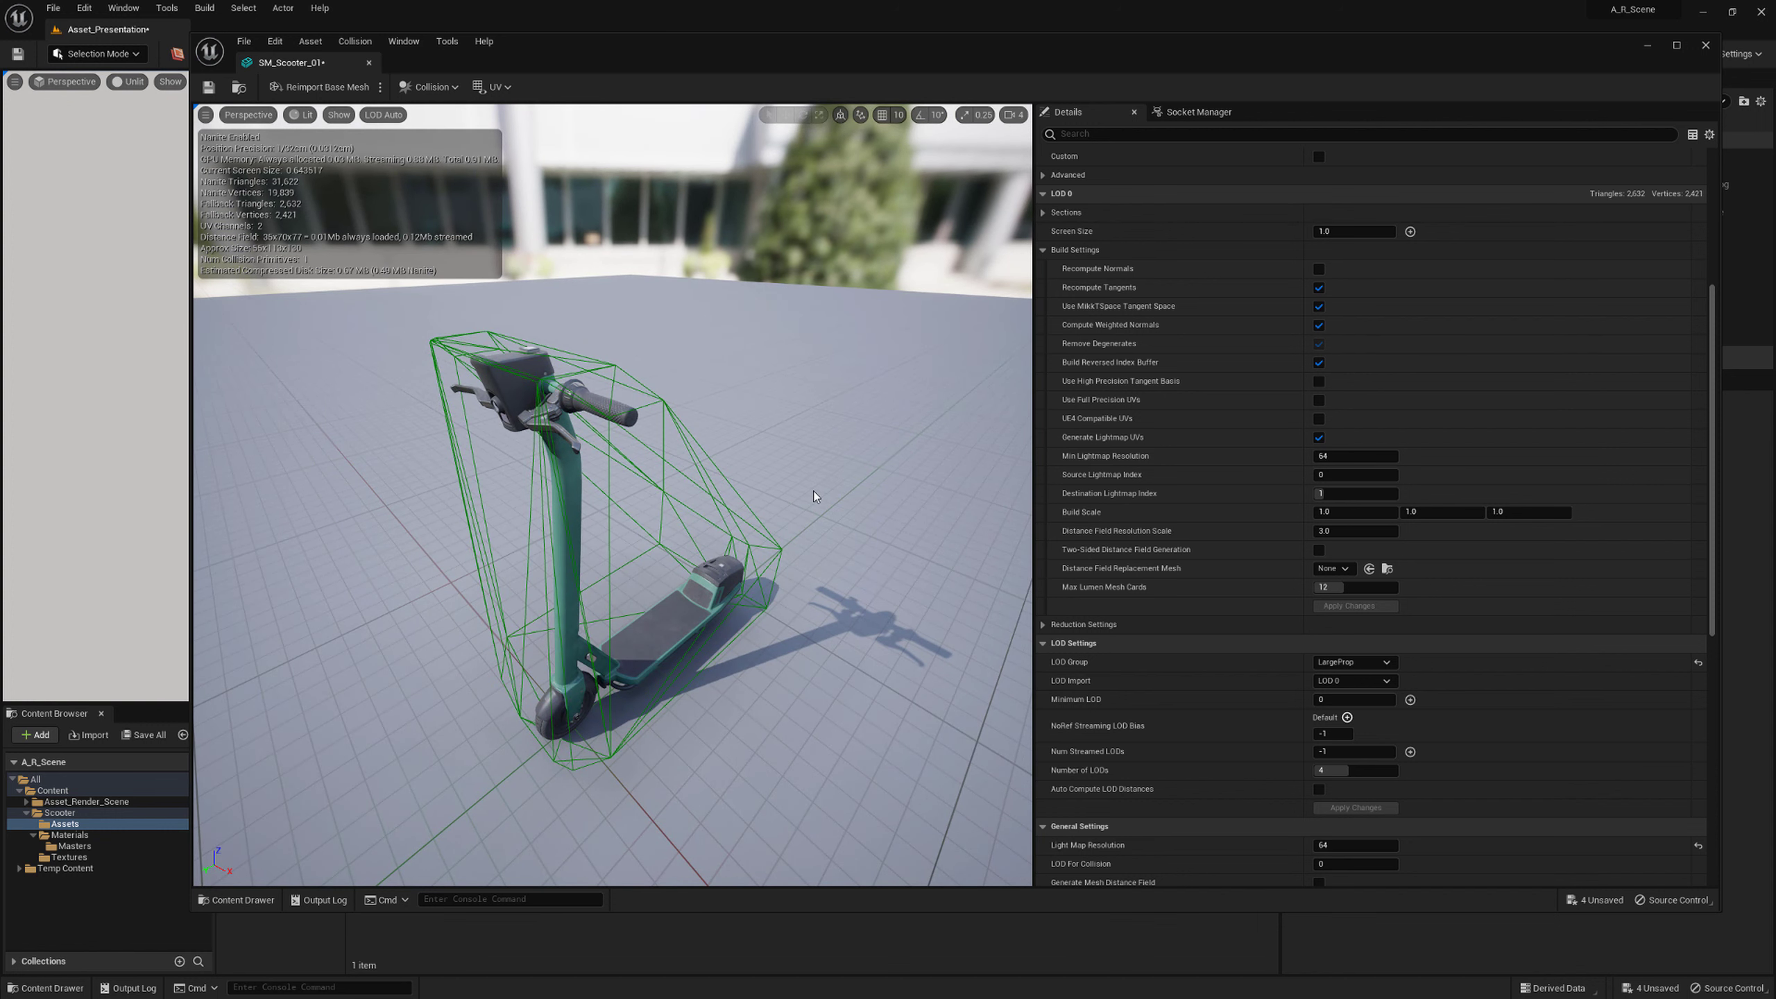
key(a)
mouse_move(744, 423)
right_down()
mouse_move(832, 426)
mouse_move(757, 427)
right_up()
key(d)
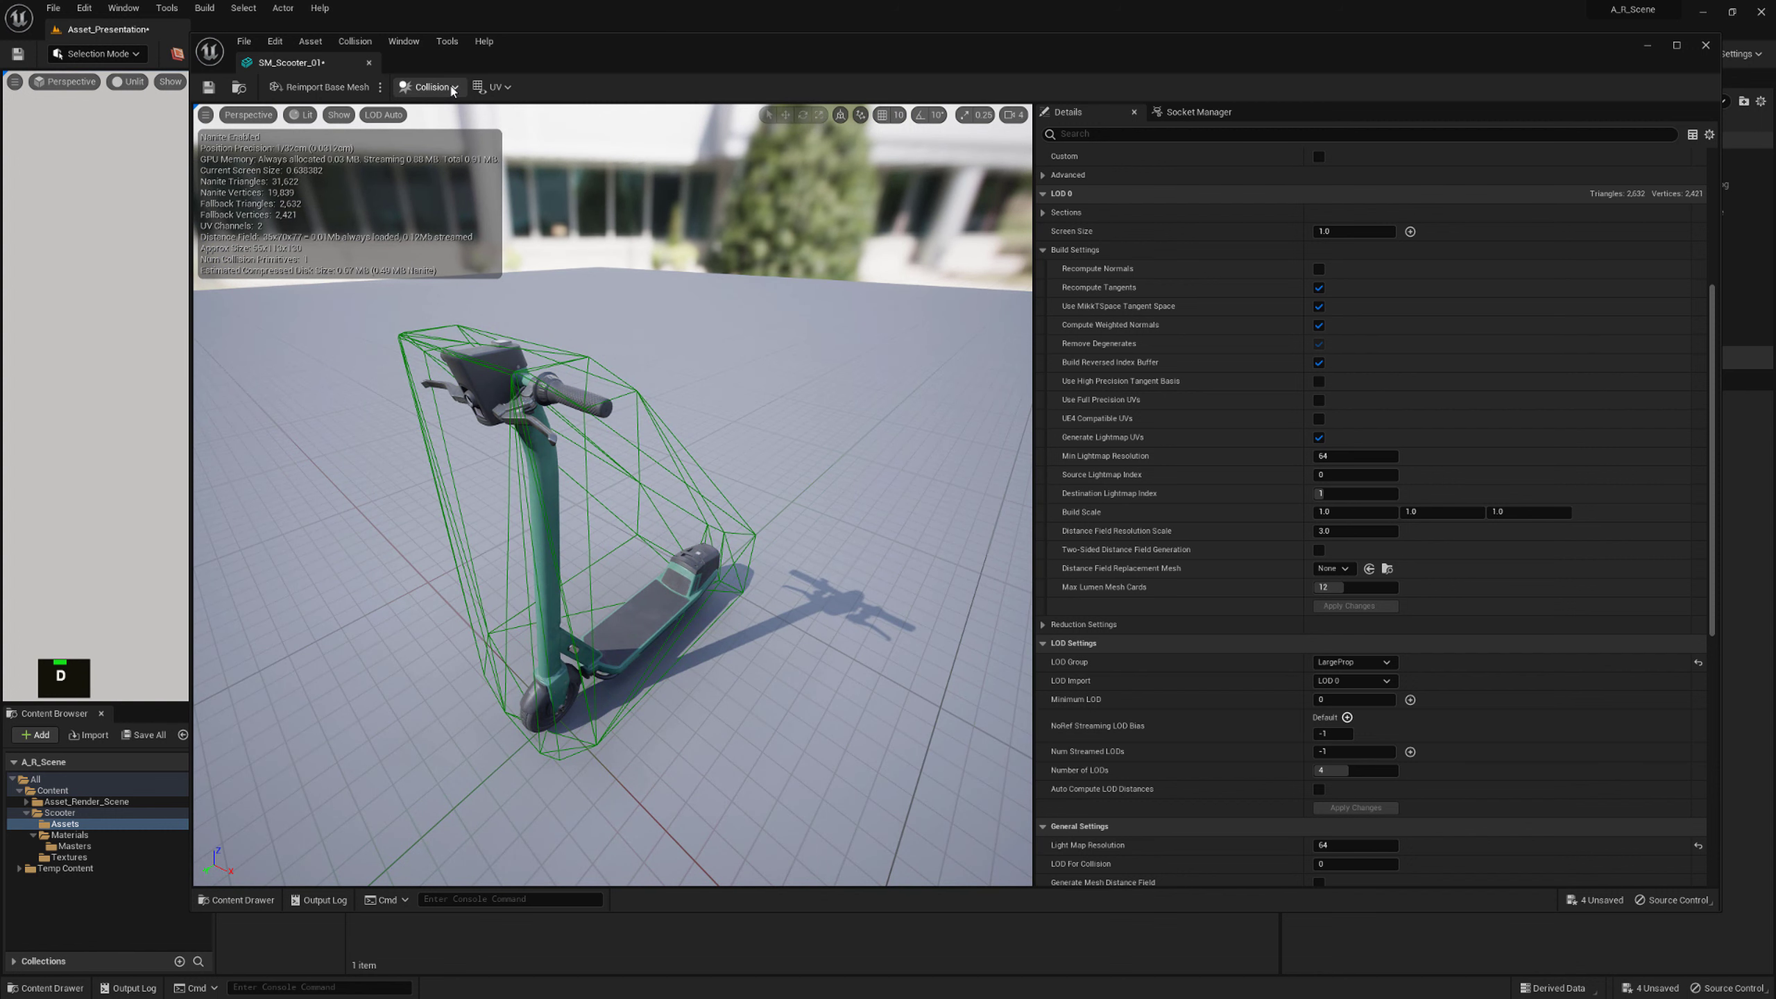
Remove the scooter's existing collision and auto-generate convex collision with Hull Count 4
click(454, 89)
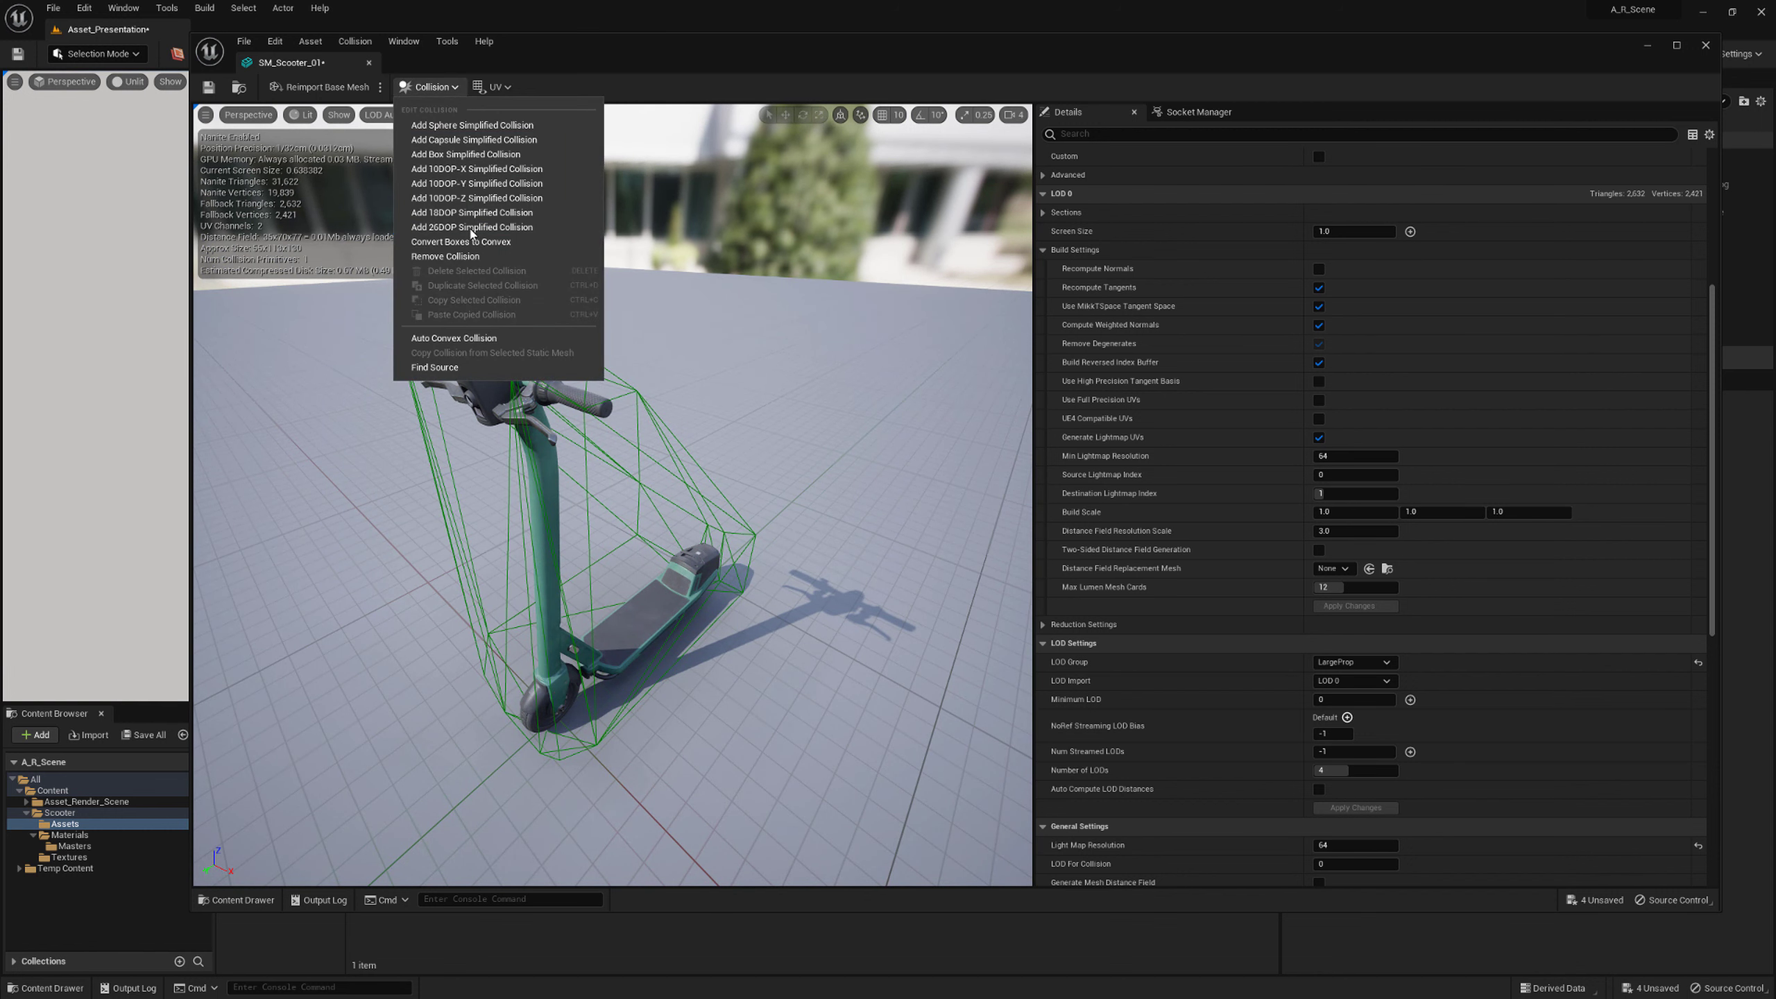
click(447, 257)
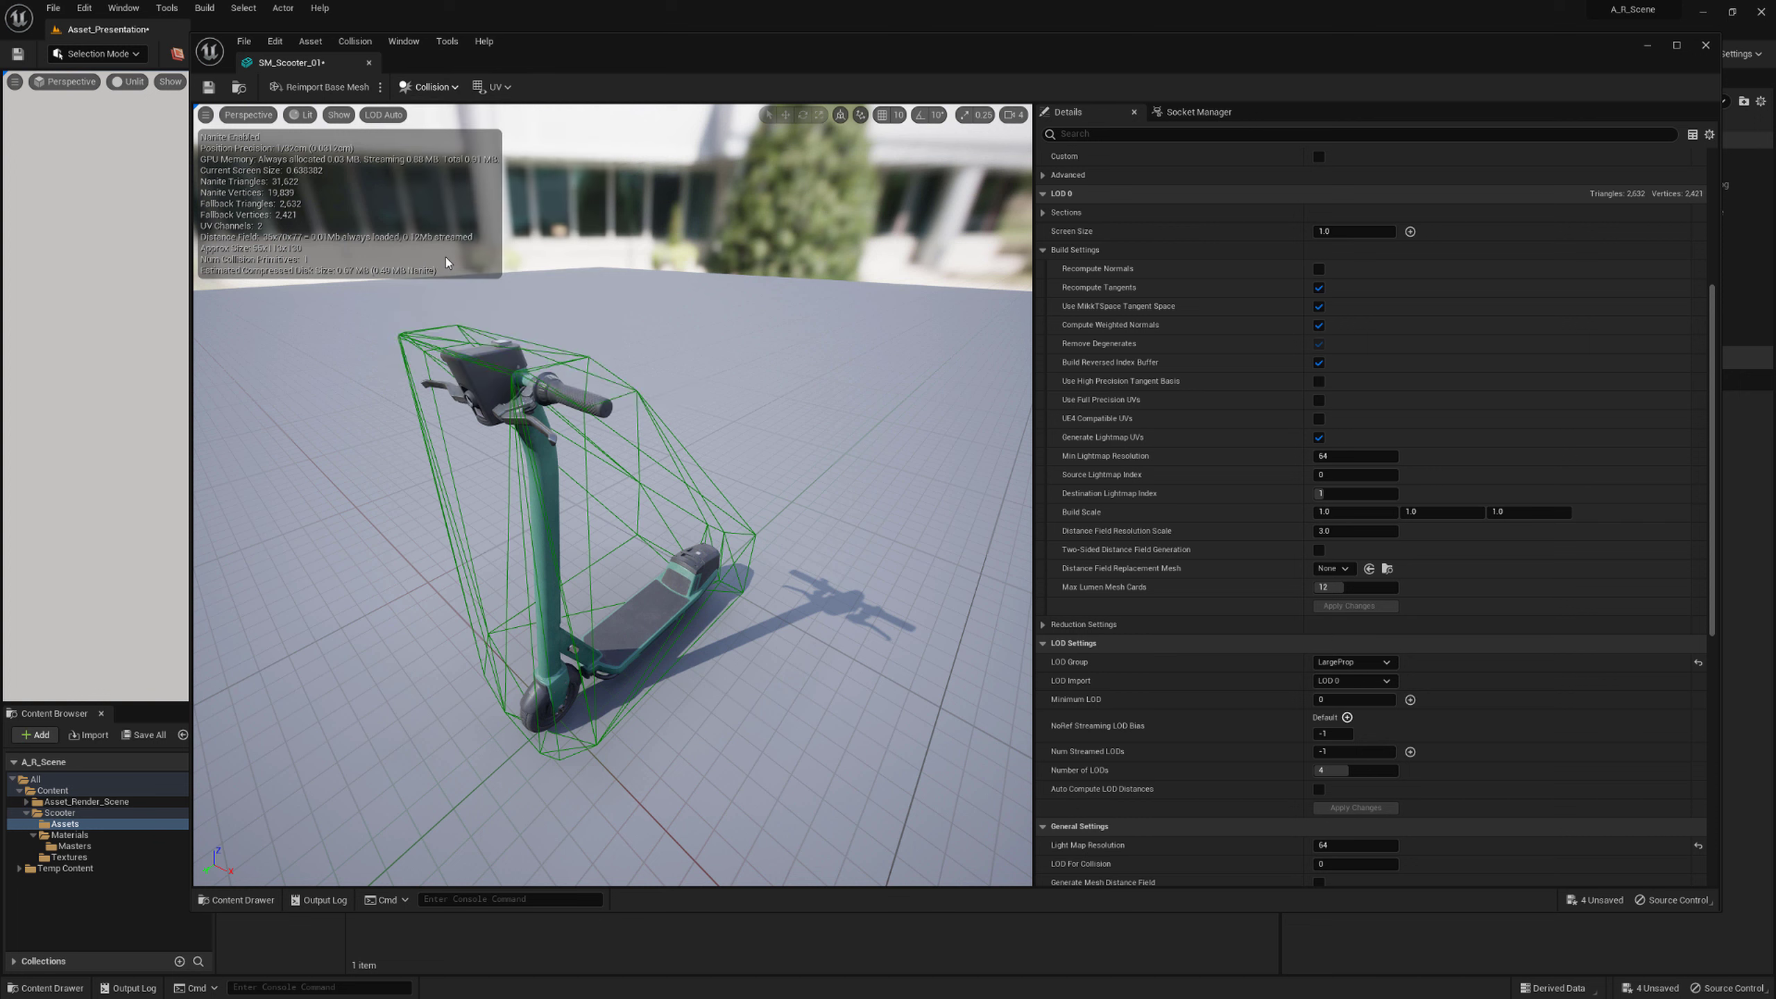
click(445, 89)
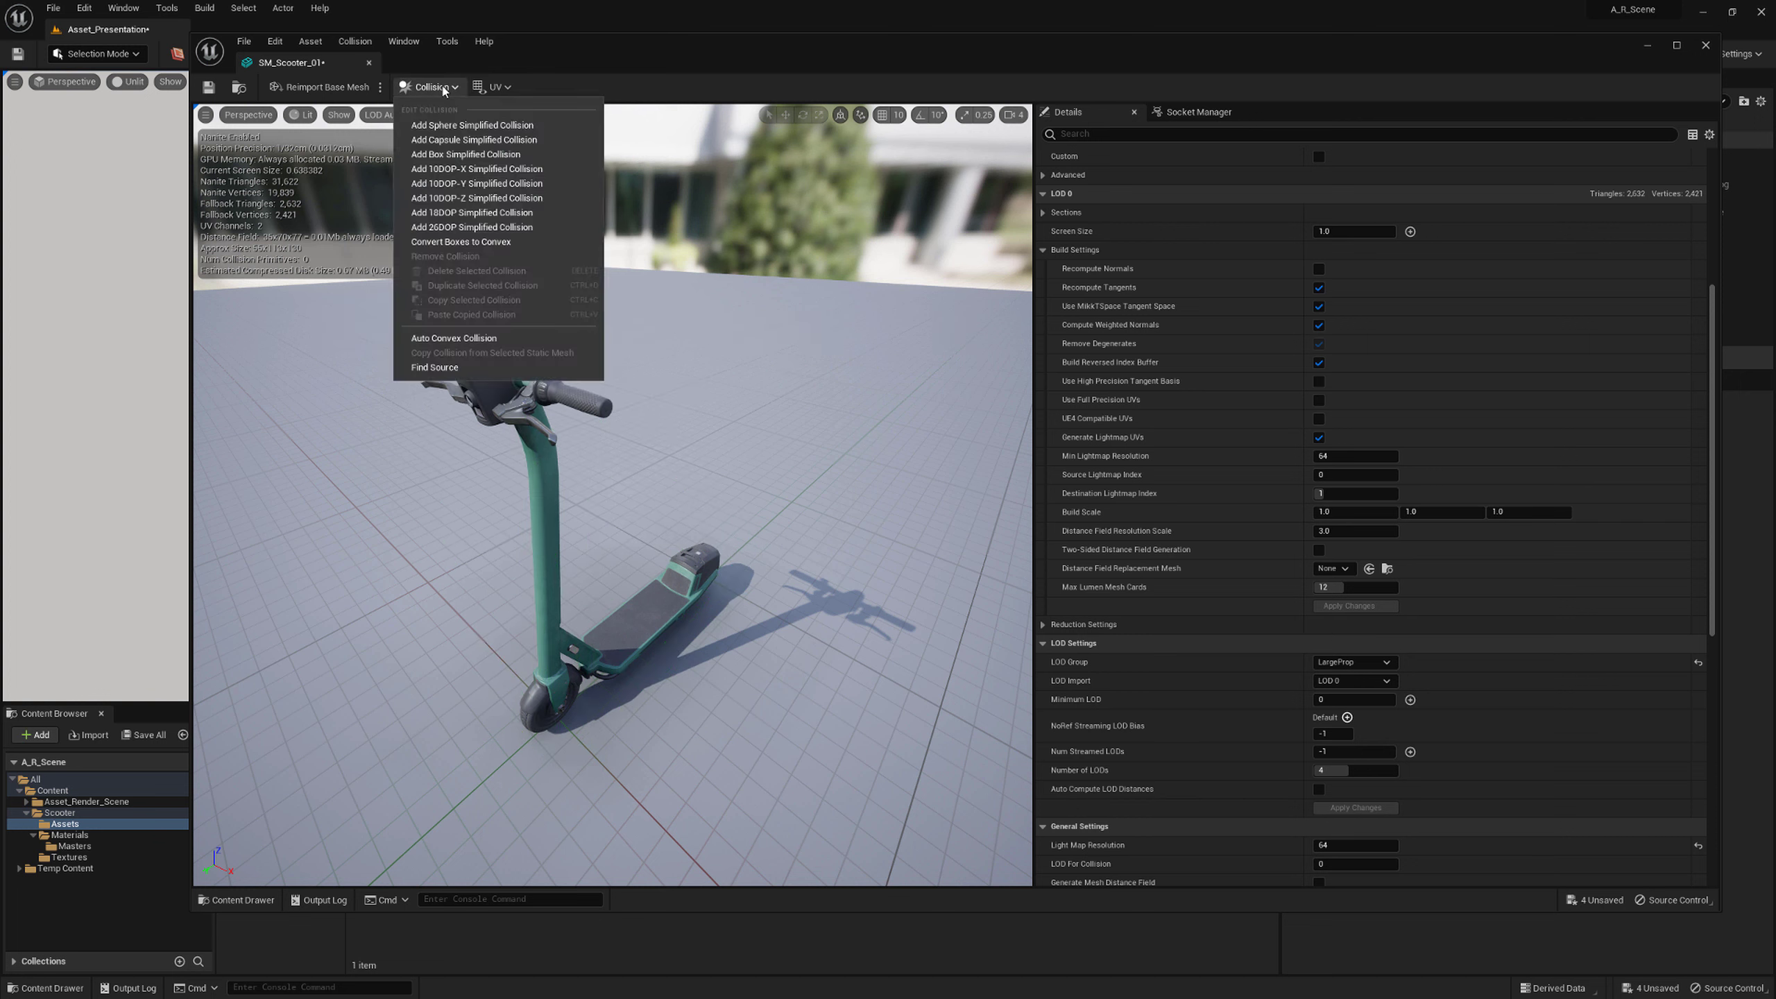
click(453, 337)
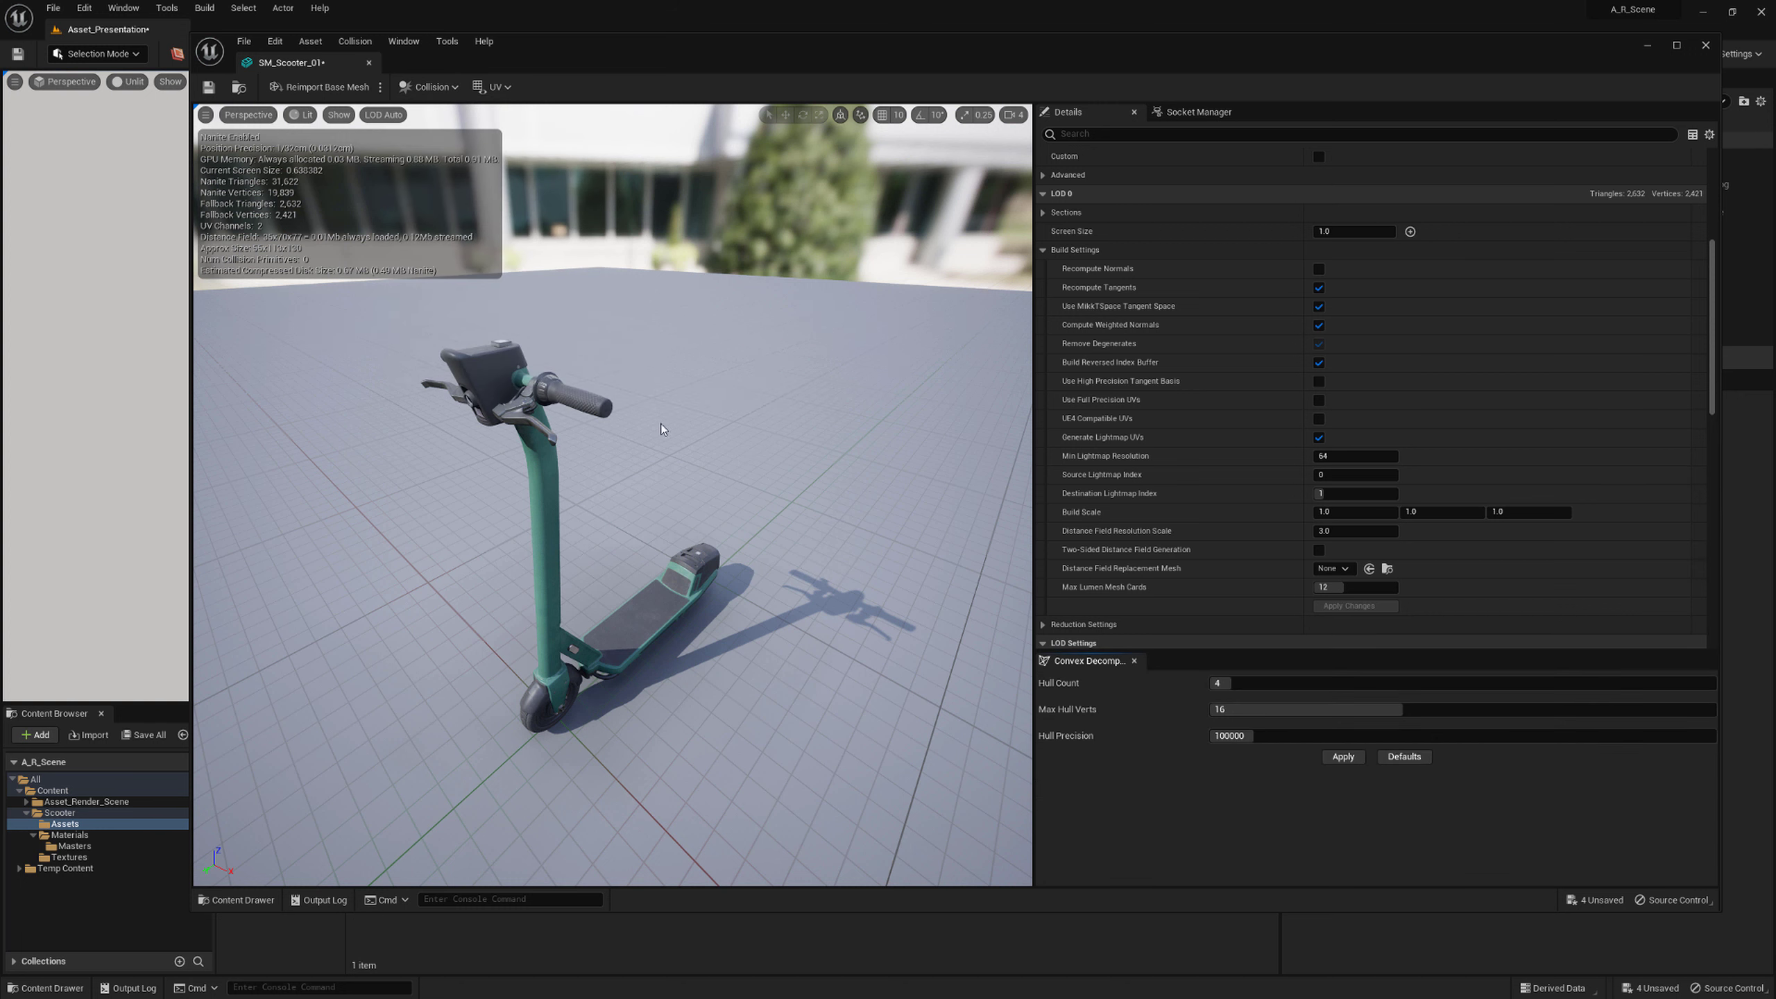
Fly around the scooter to inspect the new convex hulls from side, handlebars and front
right_drag(658, 433, 749, 421)
key(d)
key(q)
key(w)
key(q)
key(a)
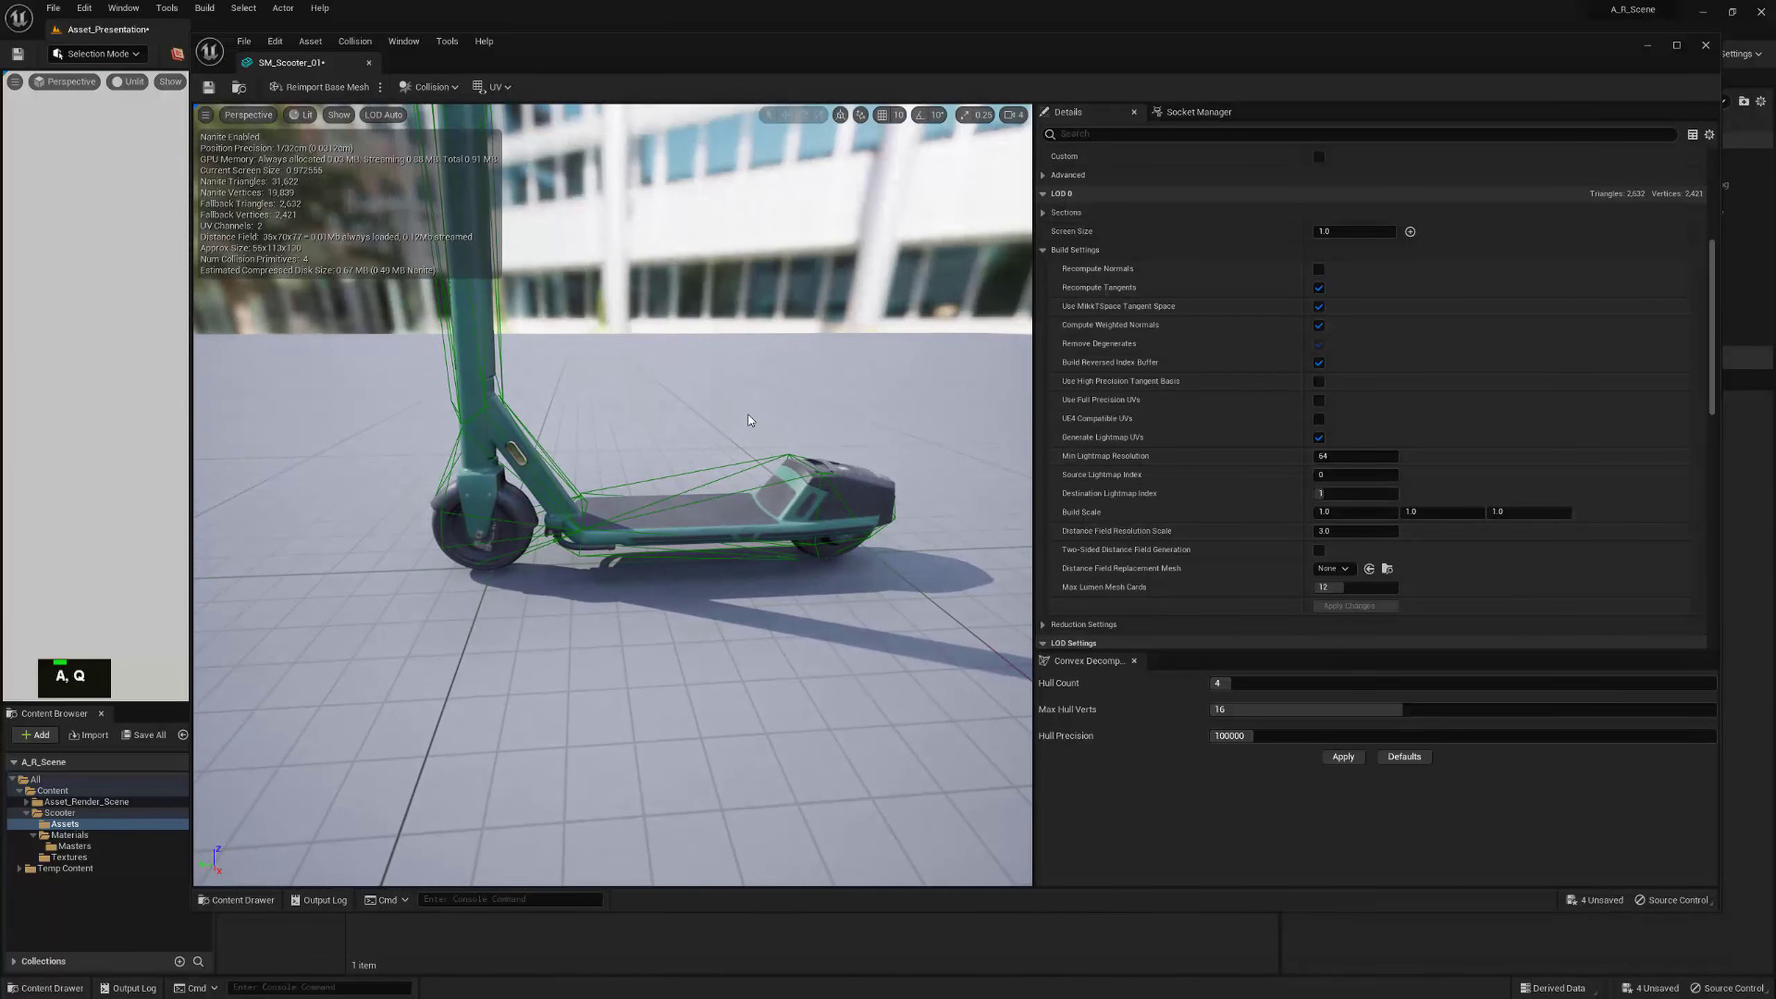
key(a)
right_drag(437, 413, 680, 482)
key(s)
key(e)
key(w)
key(d)
key(s)
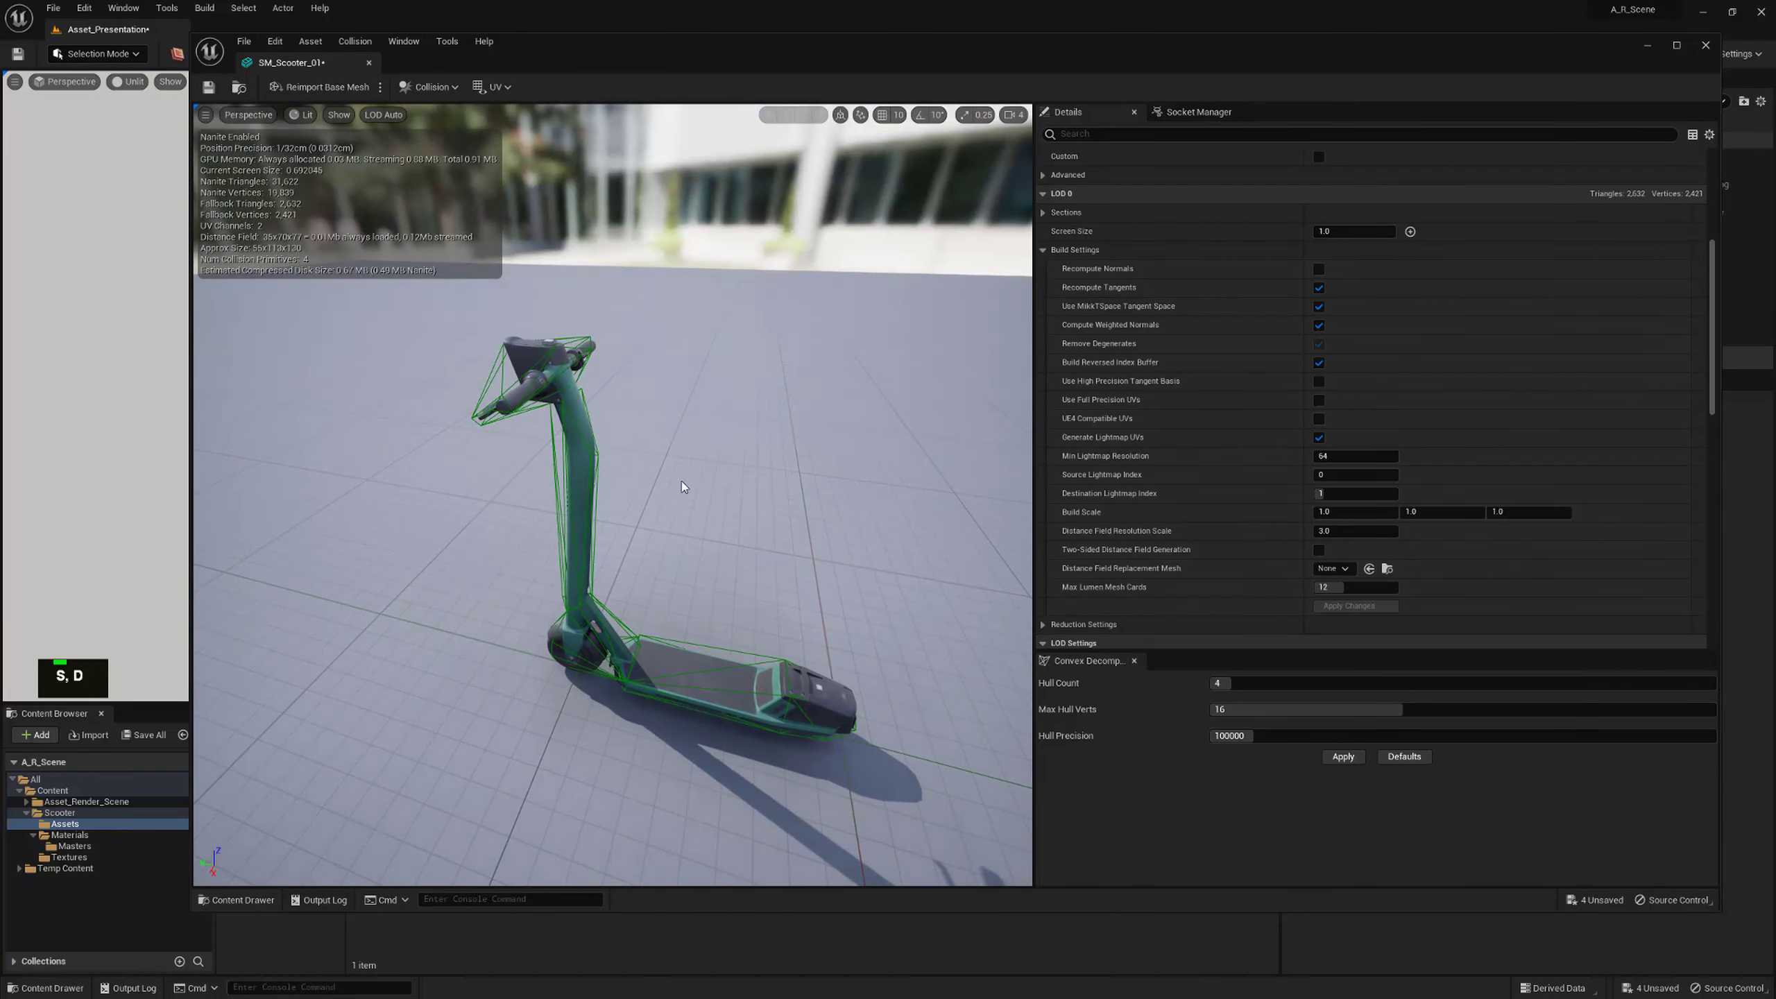
right_drag(504, 411, 686, 420)
key(a)
key(w)
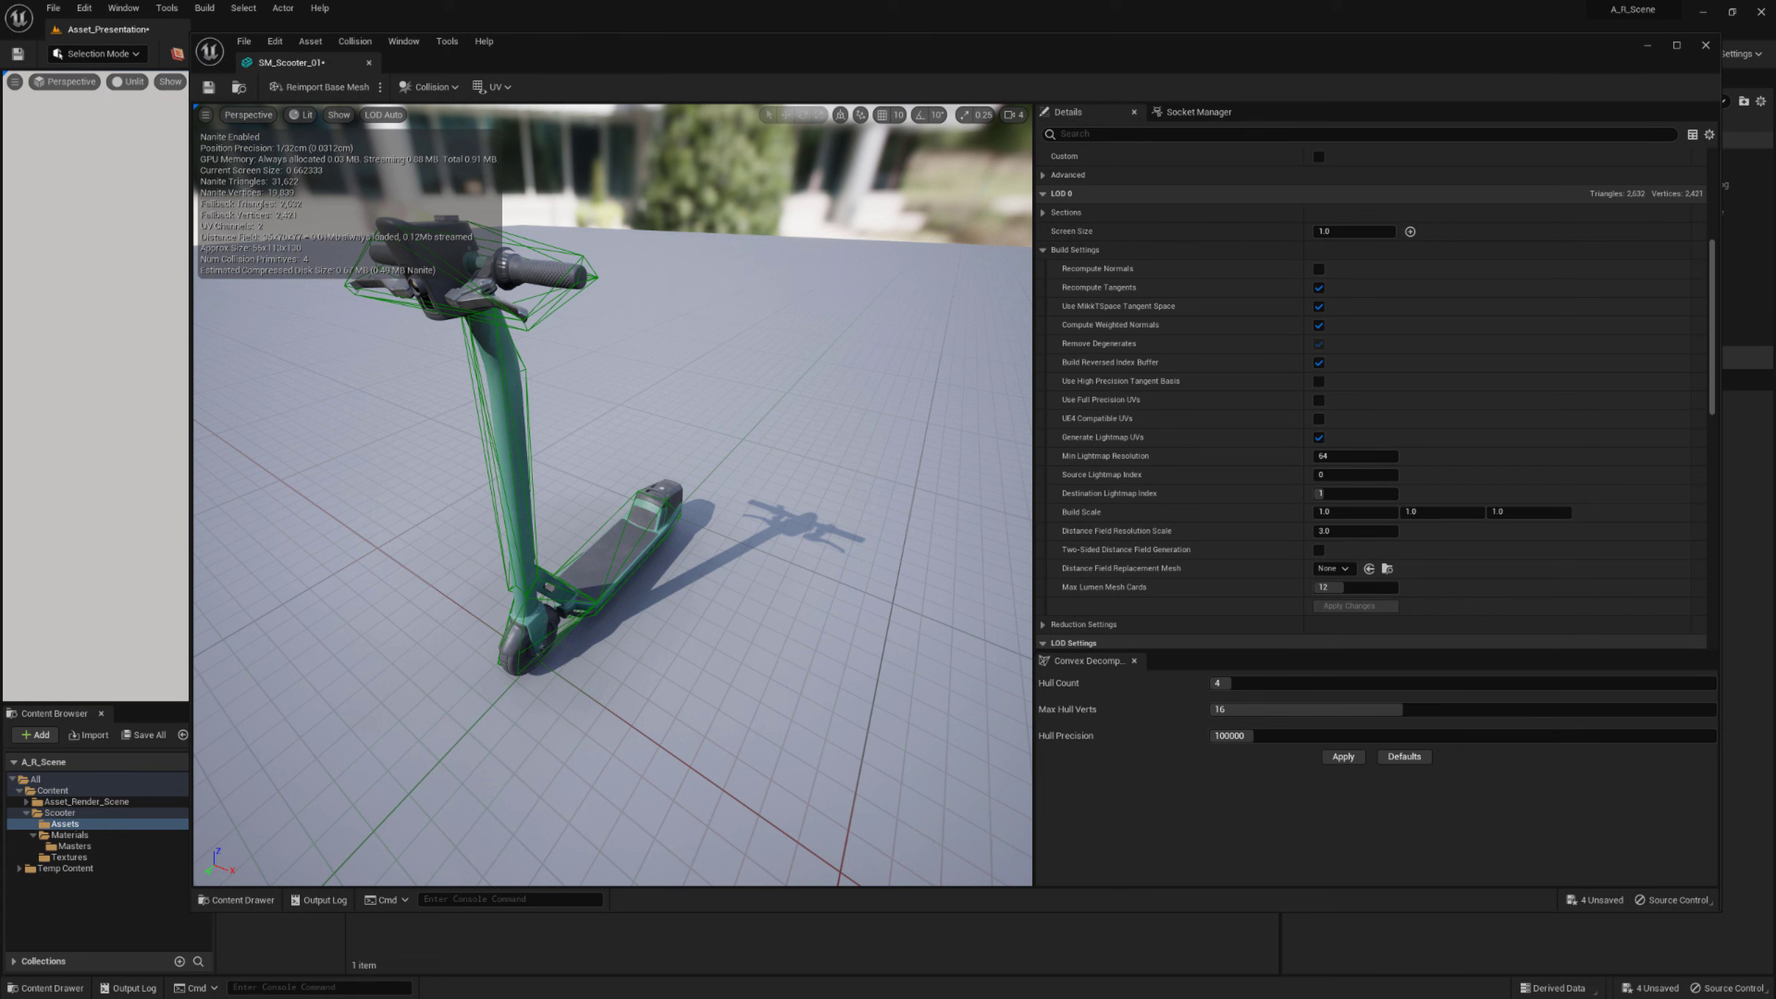
right_drag(639, 358, 648, 353)
key(a)
key(s)
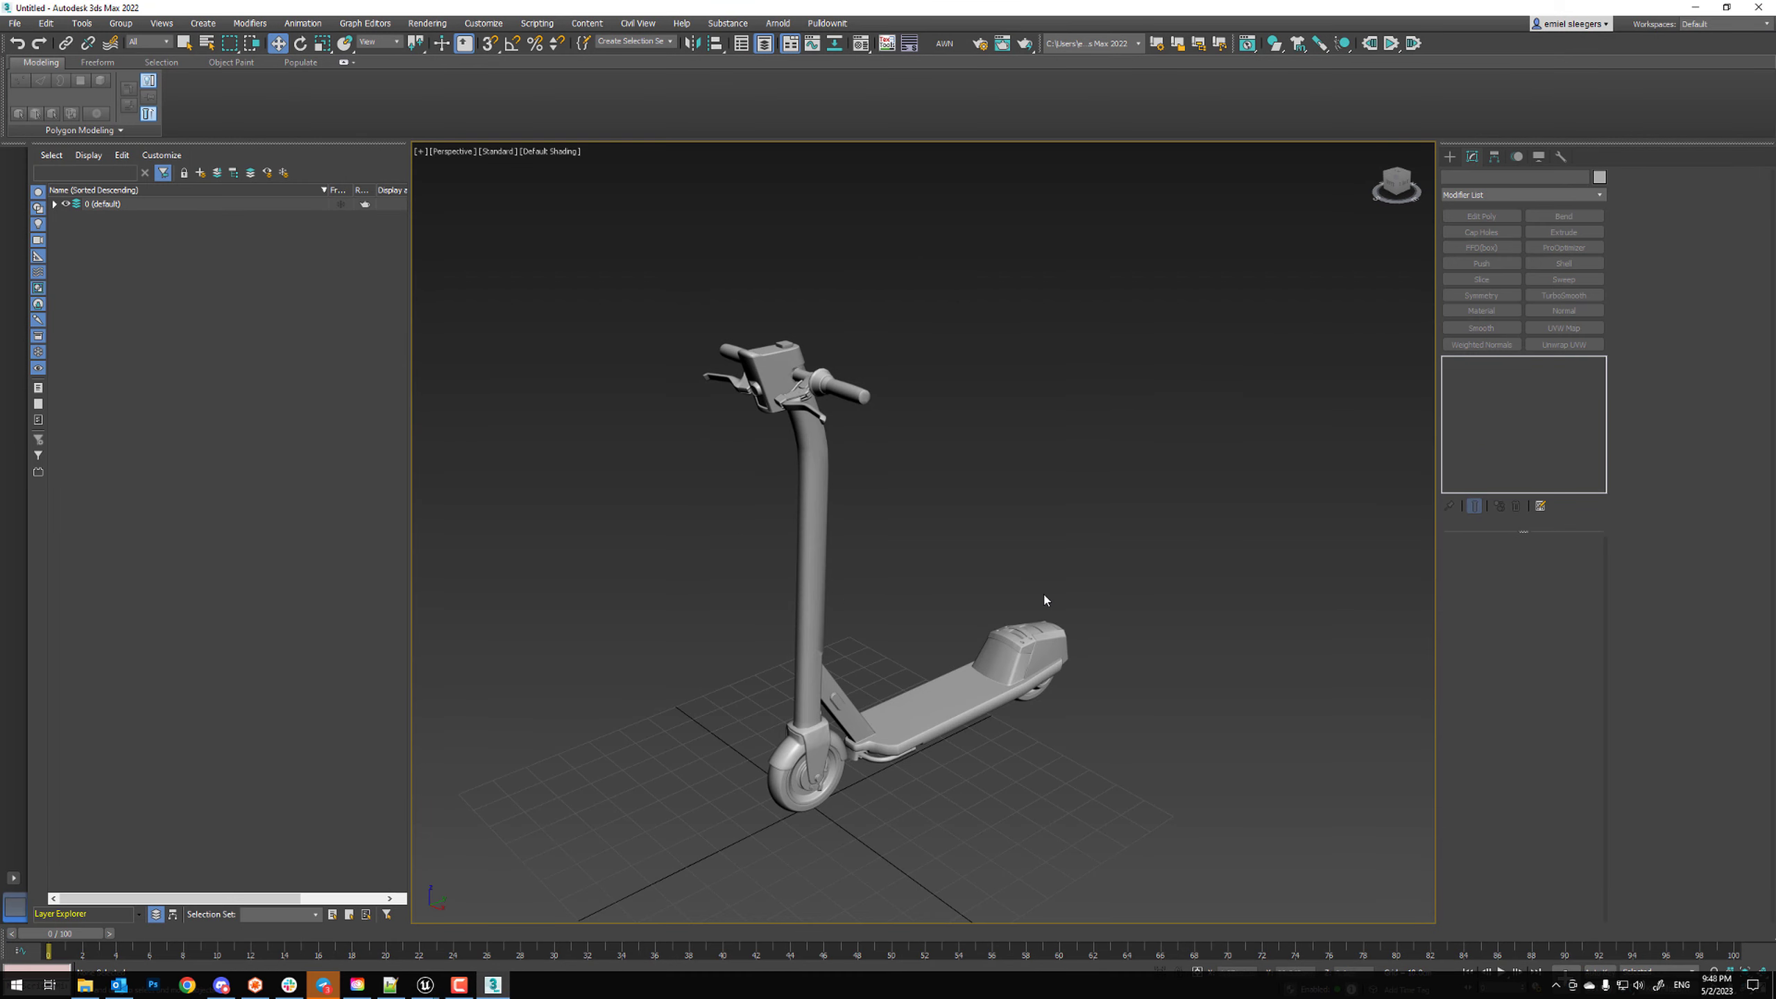
Attach all scooter parts to the foot stand piece using Attach List
click(930, 703)
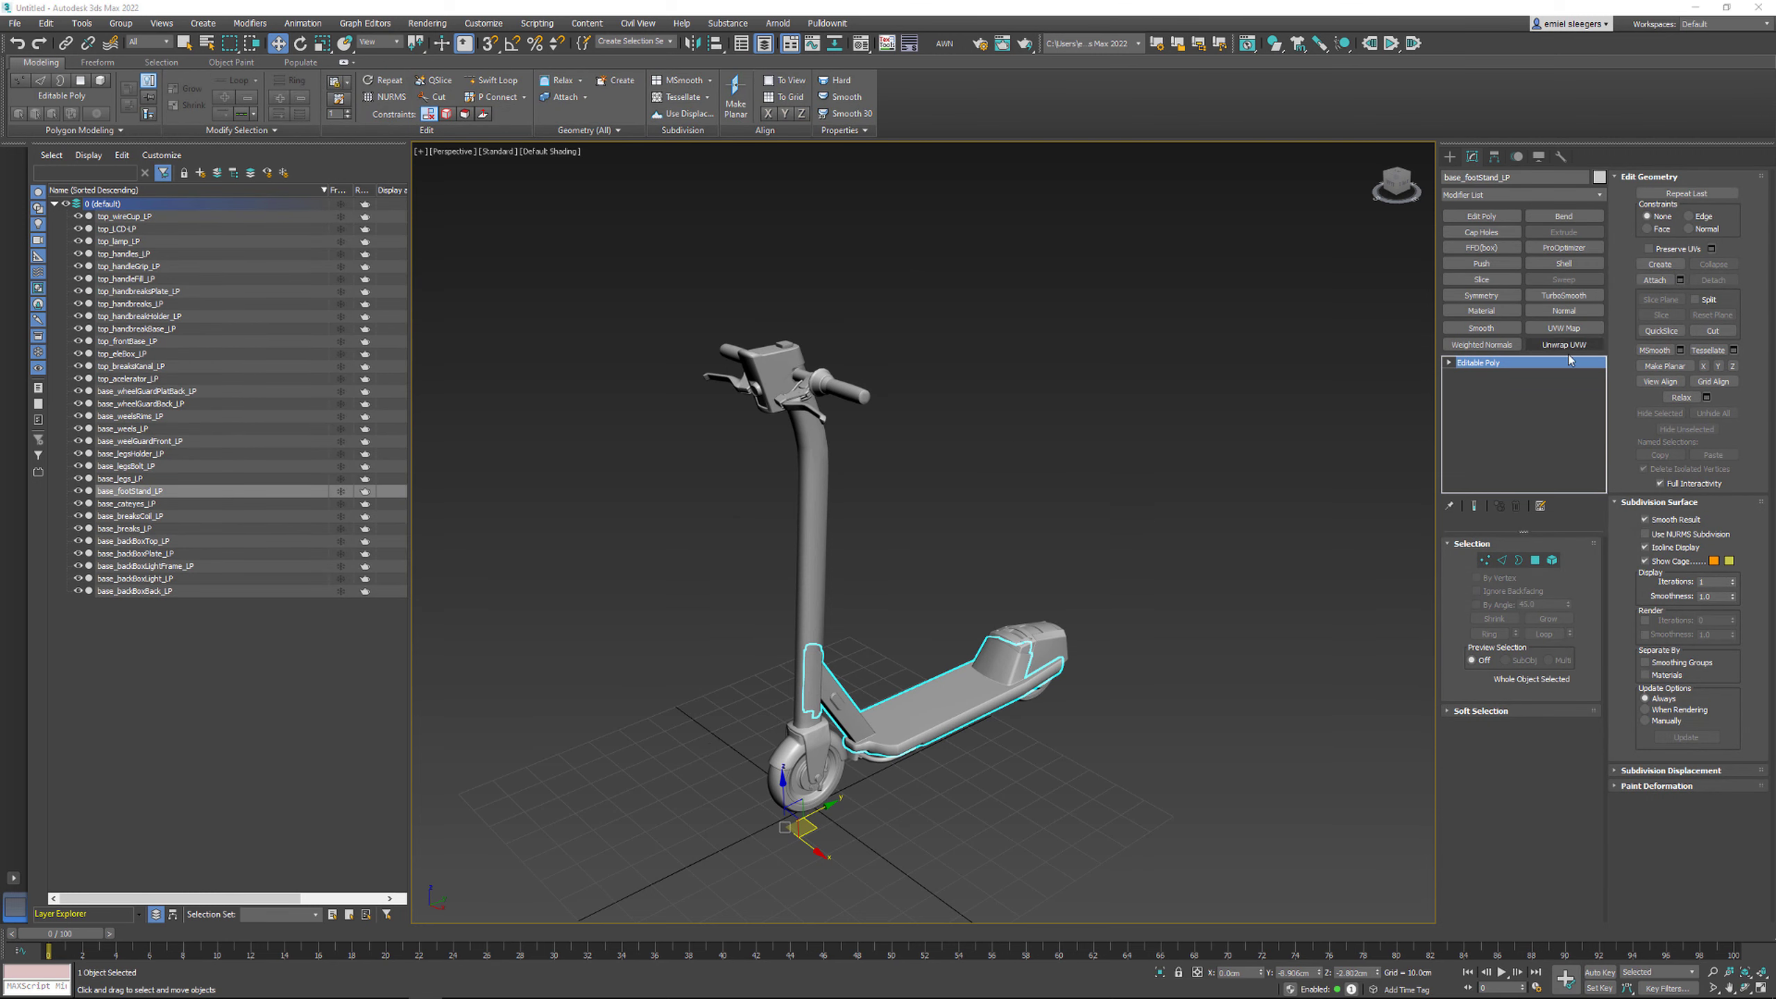
click(1680, 280)
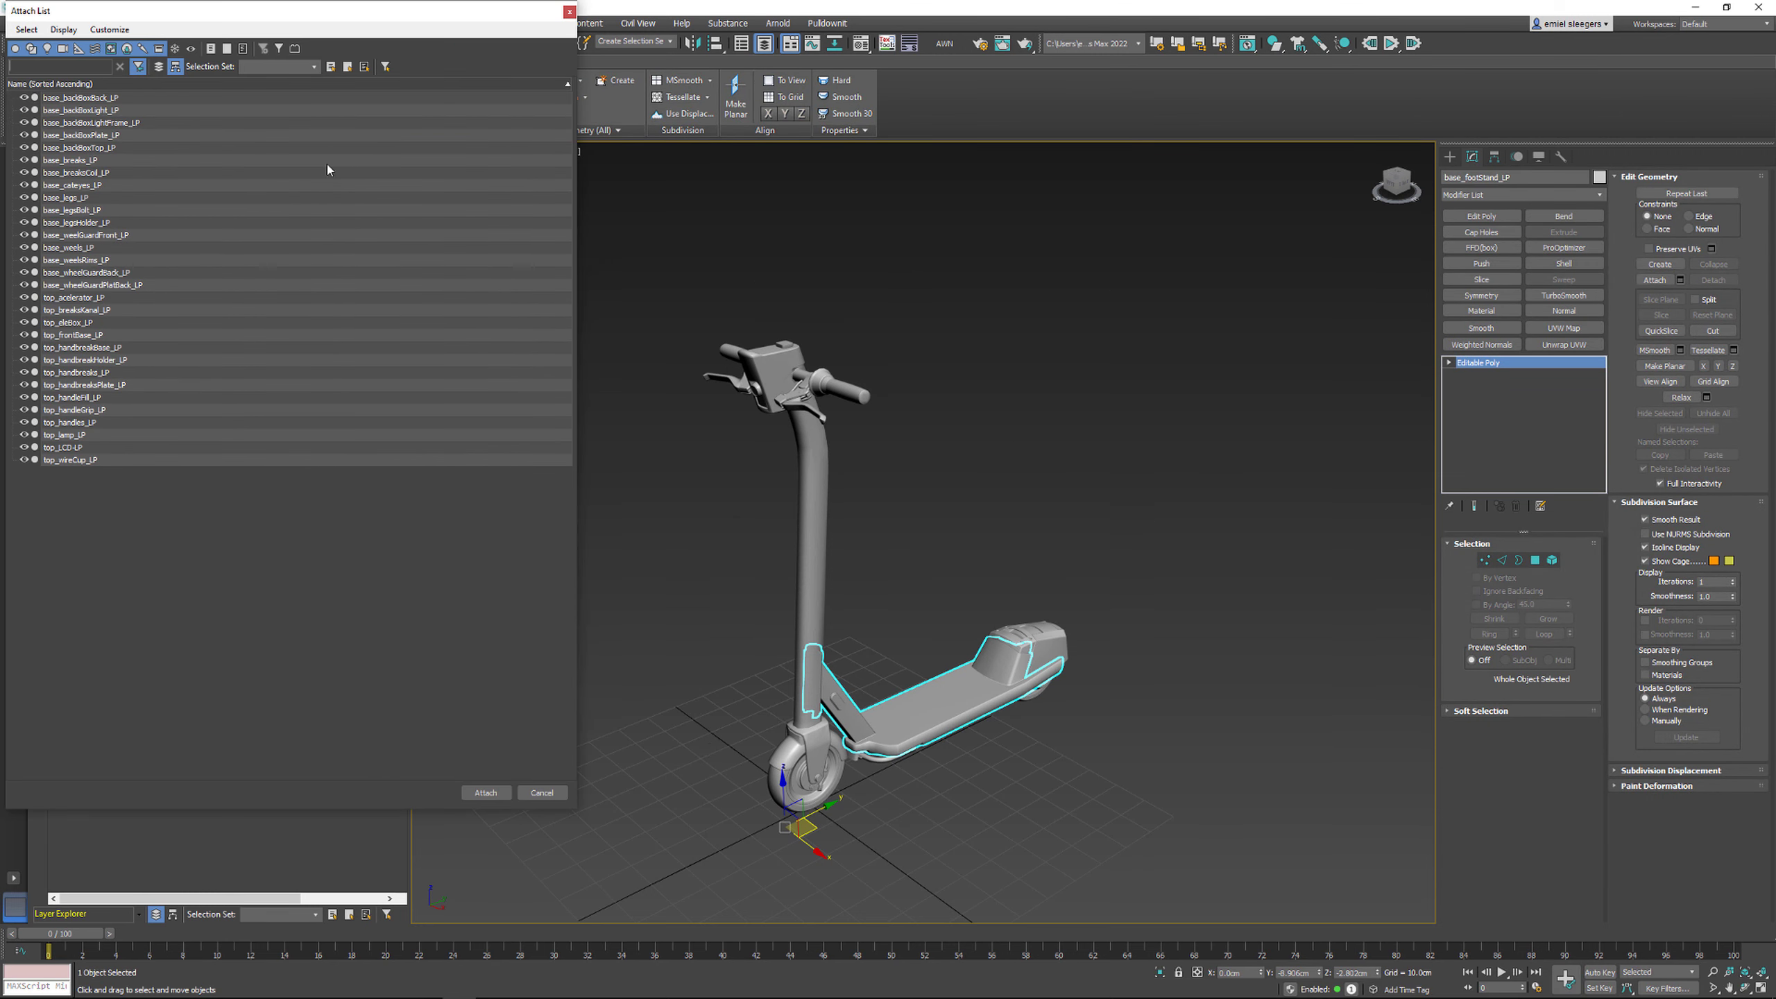
click(190, 83)
key(ctrl+a)
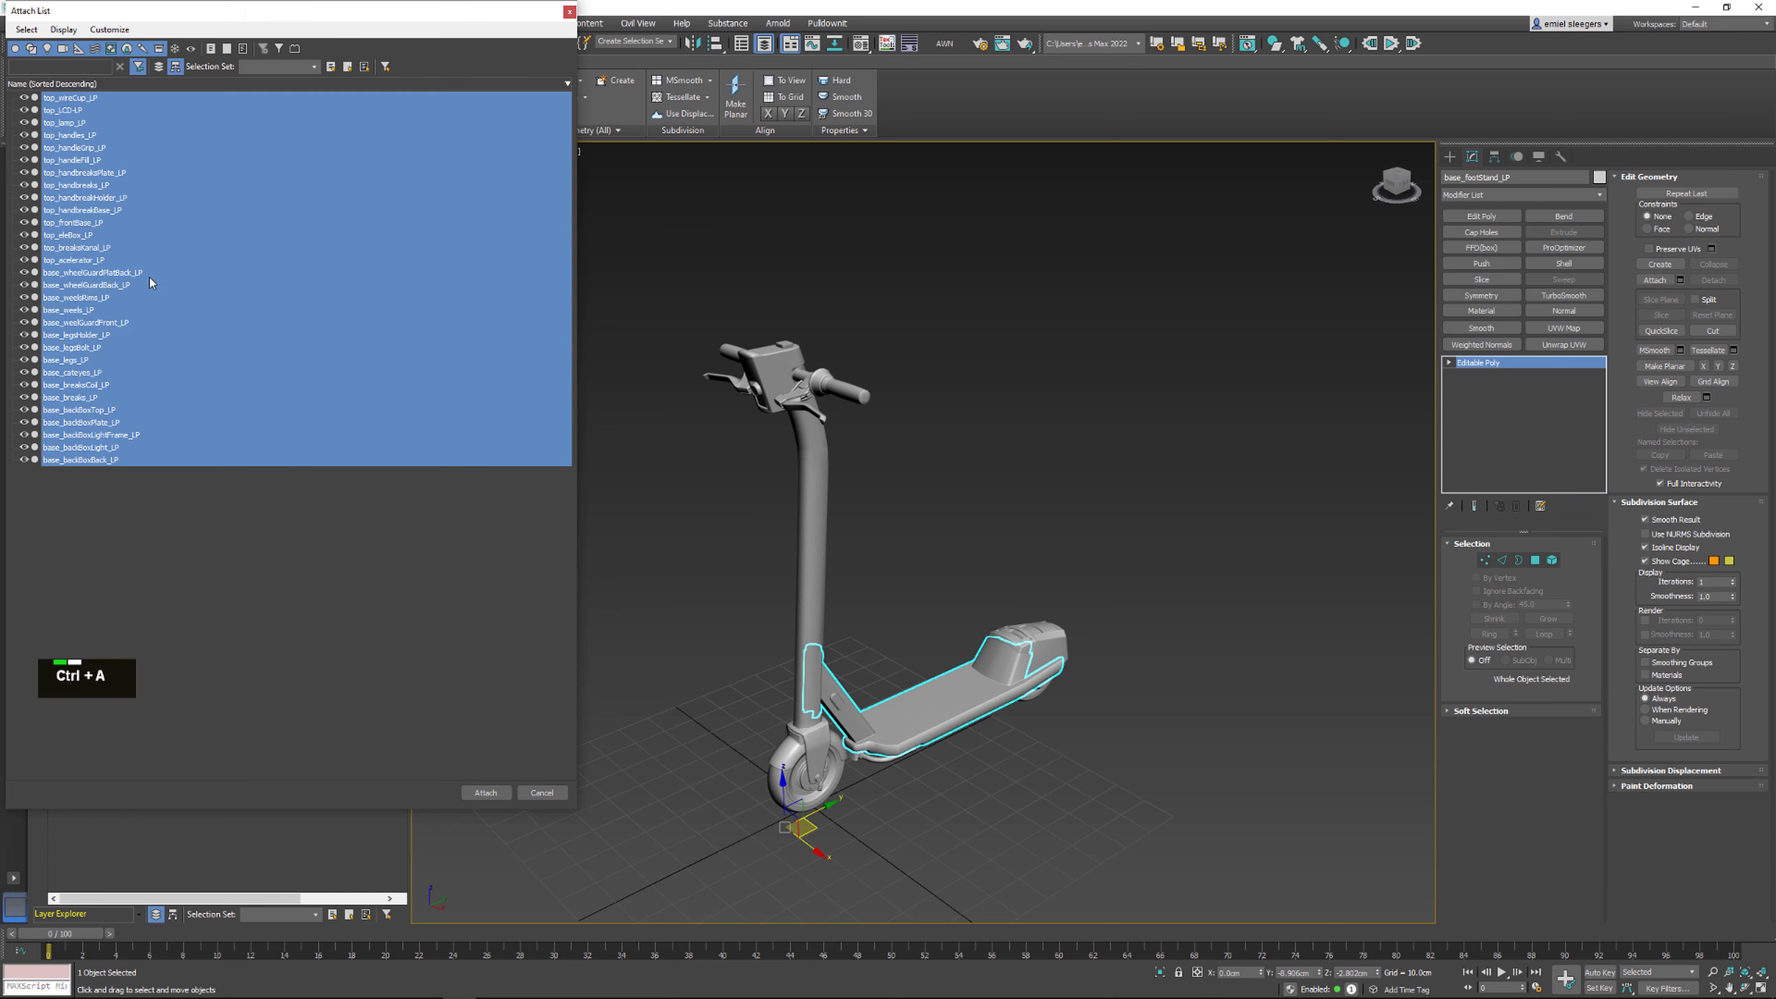
click(485, 793)
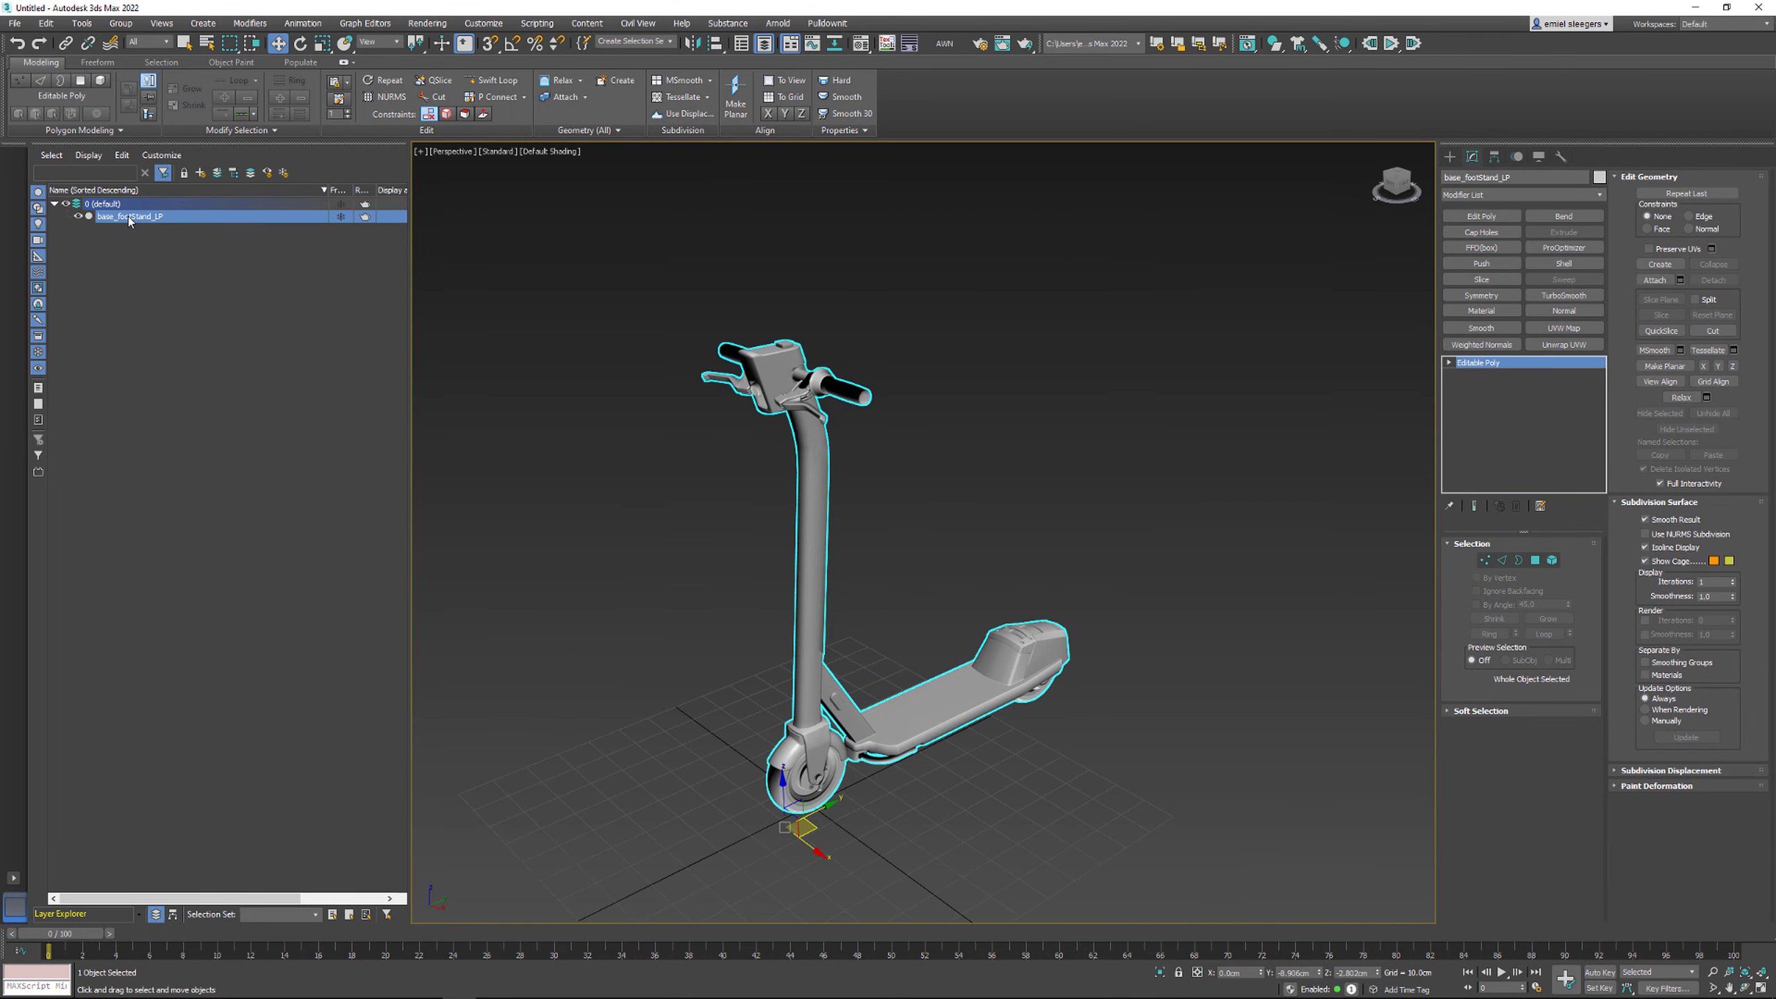
Rename the merged scooter object to SM_Scooter_01
double_click(128, 218)
text(SM_Scooter_)
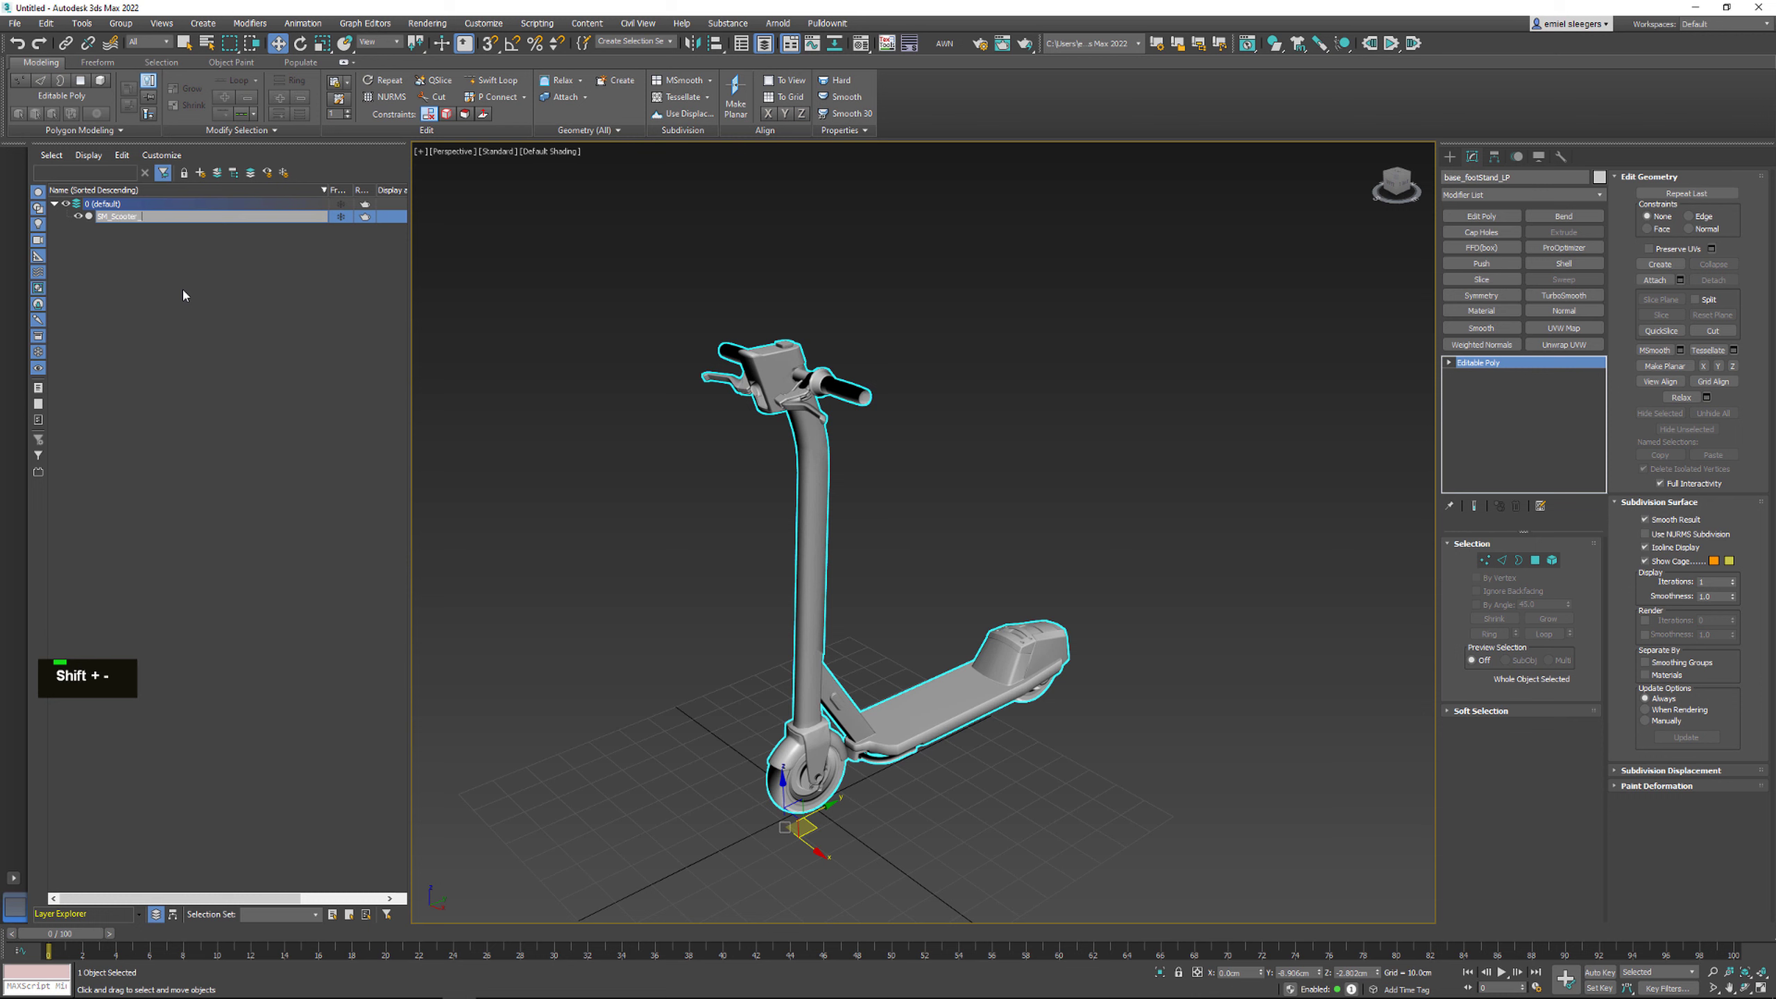
text(01)
key(Return)
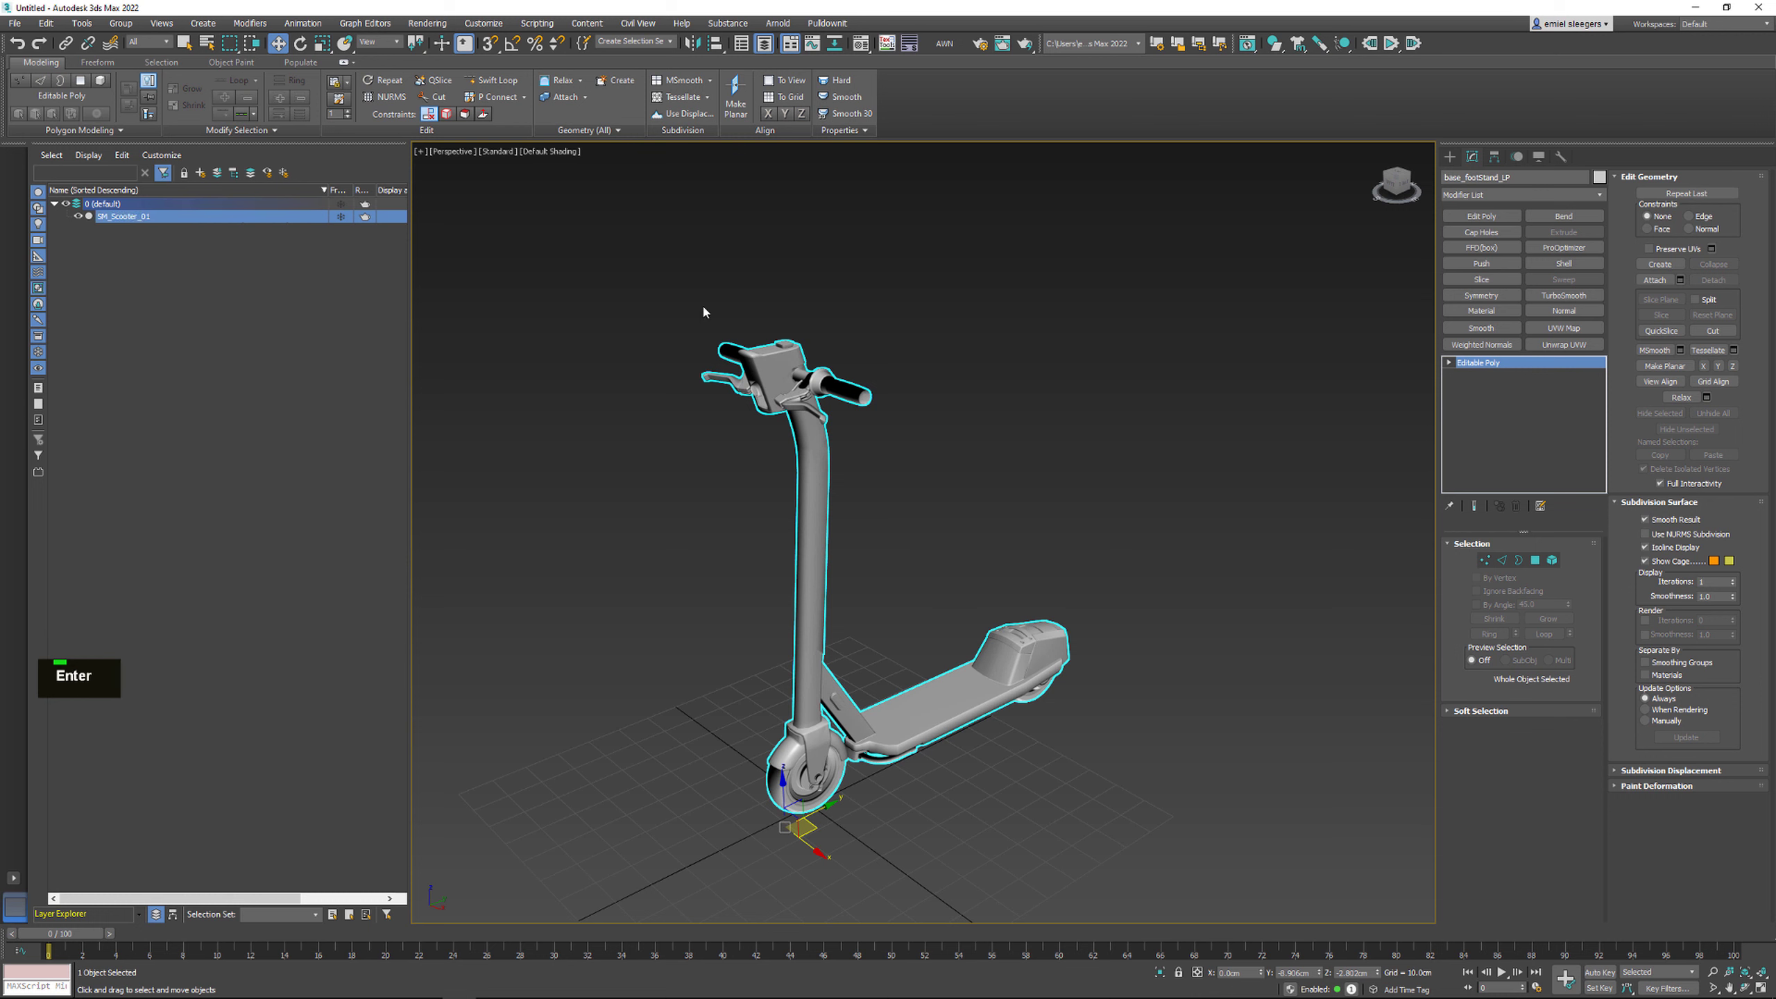
Add a Weighted Normals modifier and collapse the scooter to Editable Poly
middle_drag(941, 425, 931, 404)
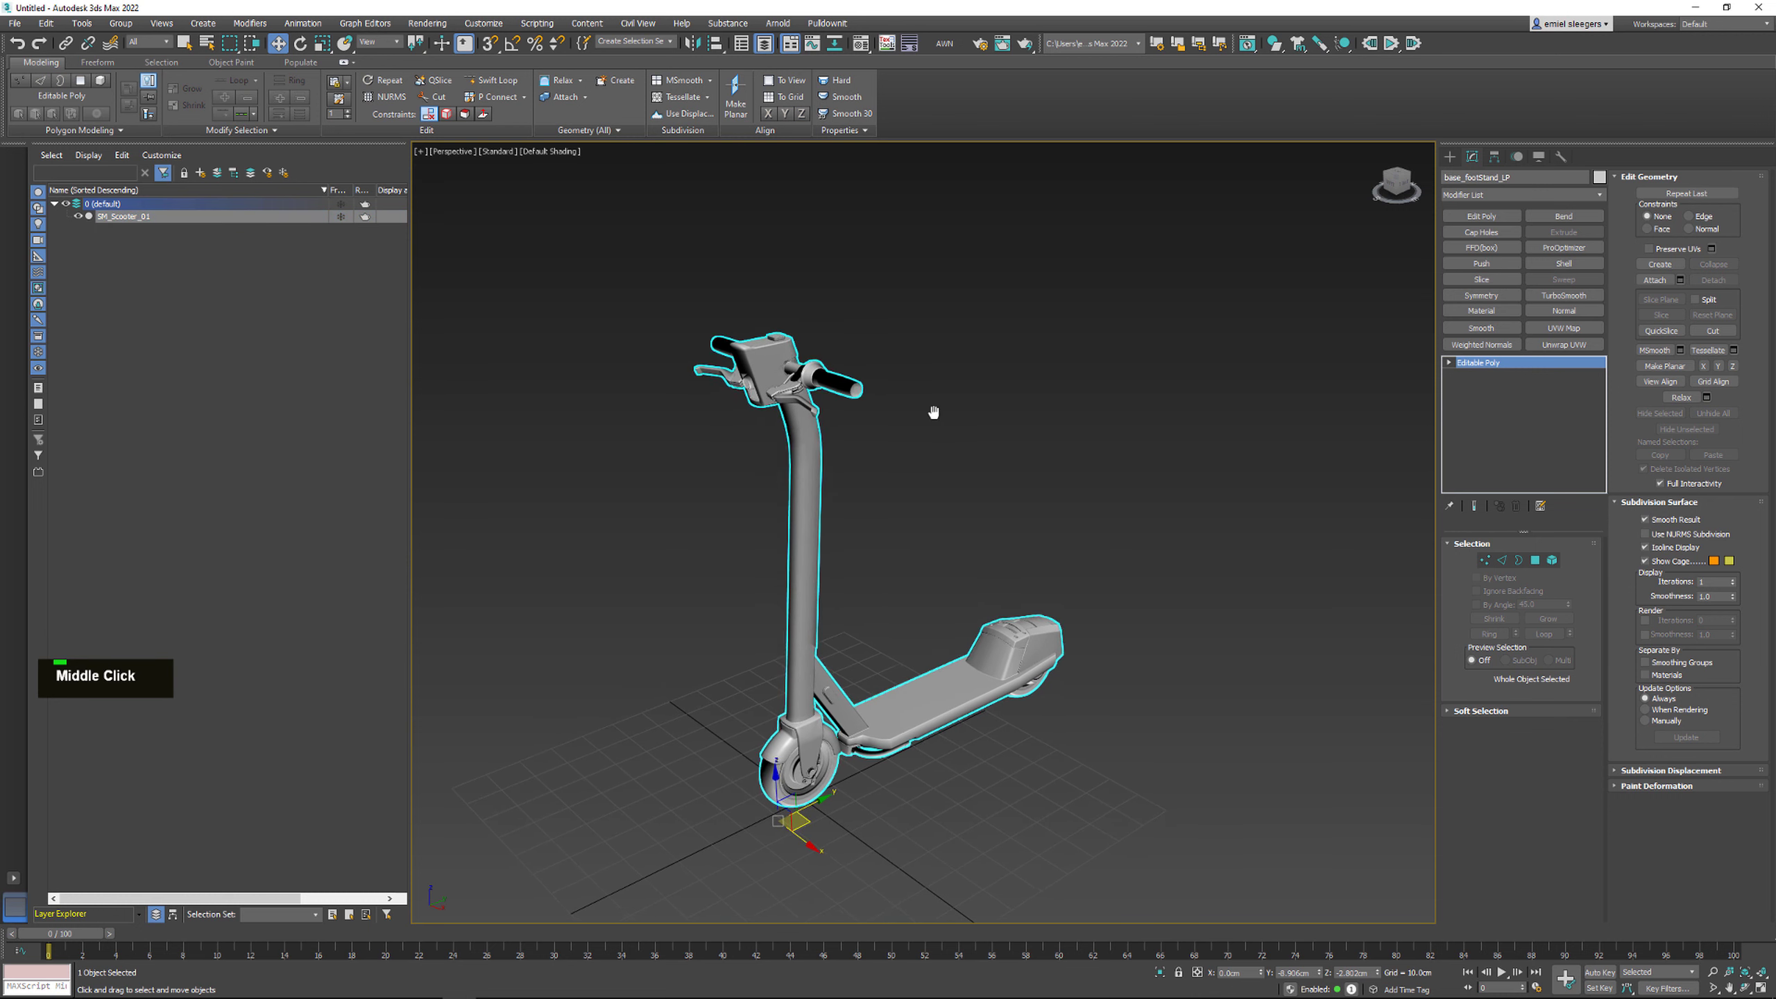
click(1483, 344)
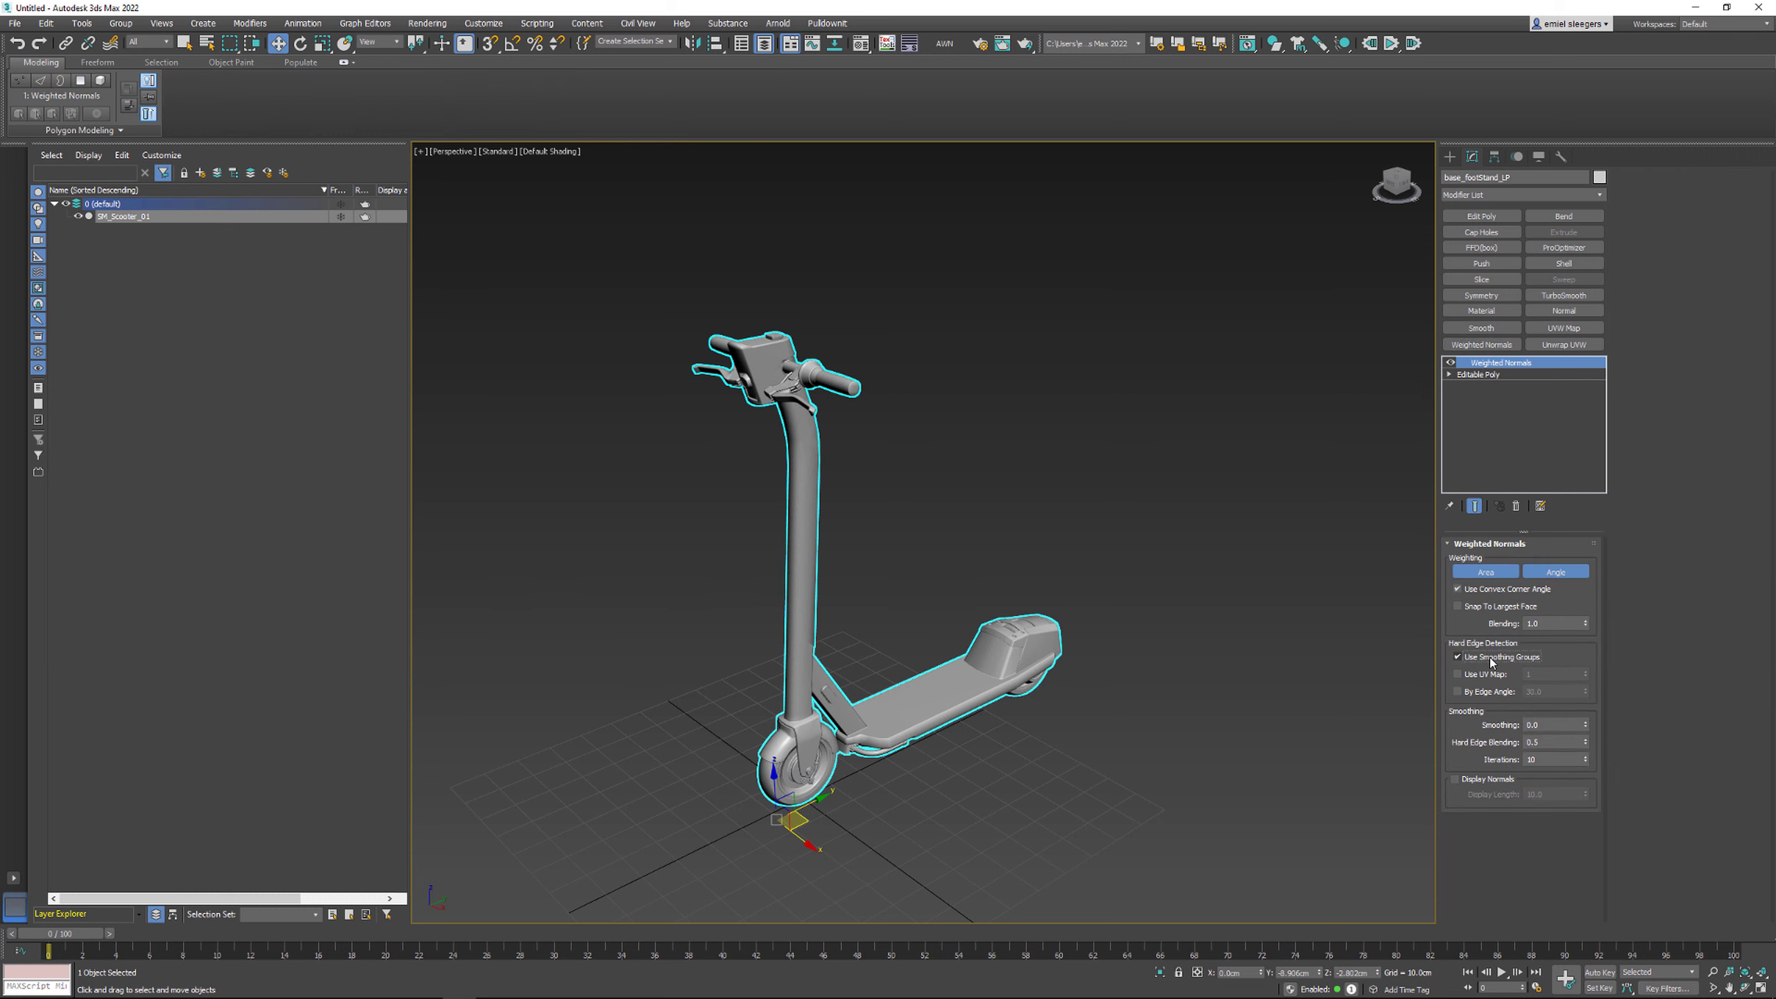
mouse_move(941, 413)
alt+middle_down()
mouse_move(916, 389)
mouse_move(937, 402)
alt+middle_up()
right_click(842, 409)
mouse_move(909, 552)
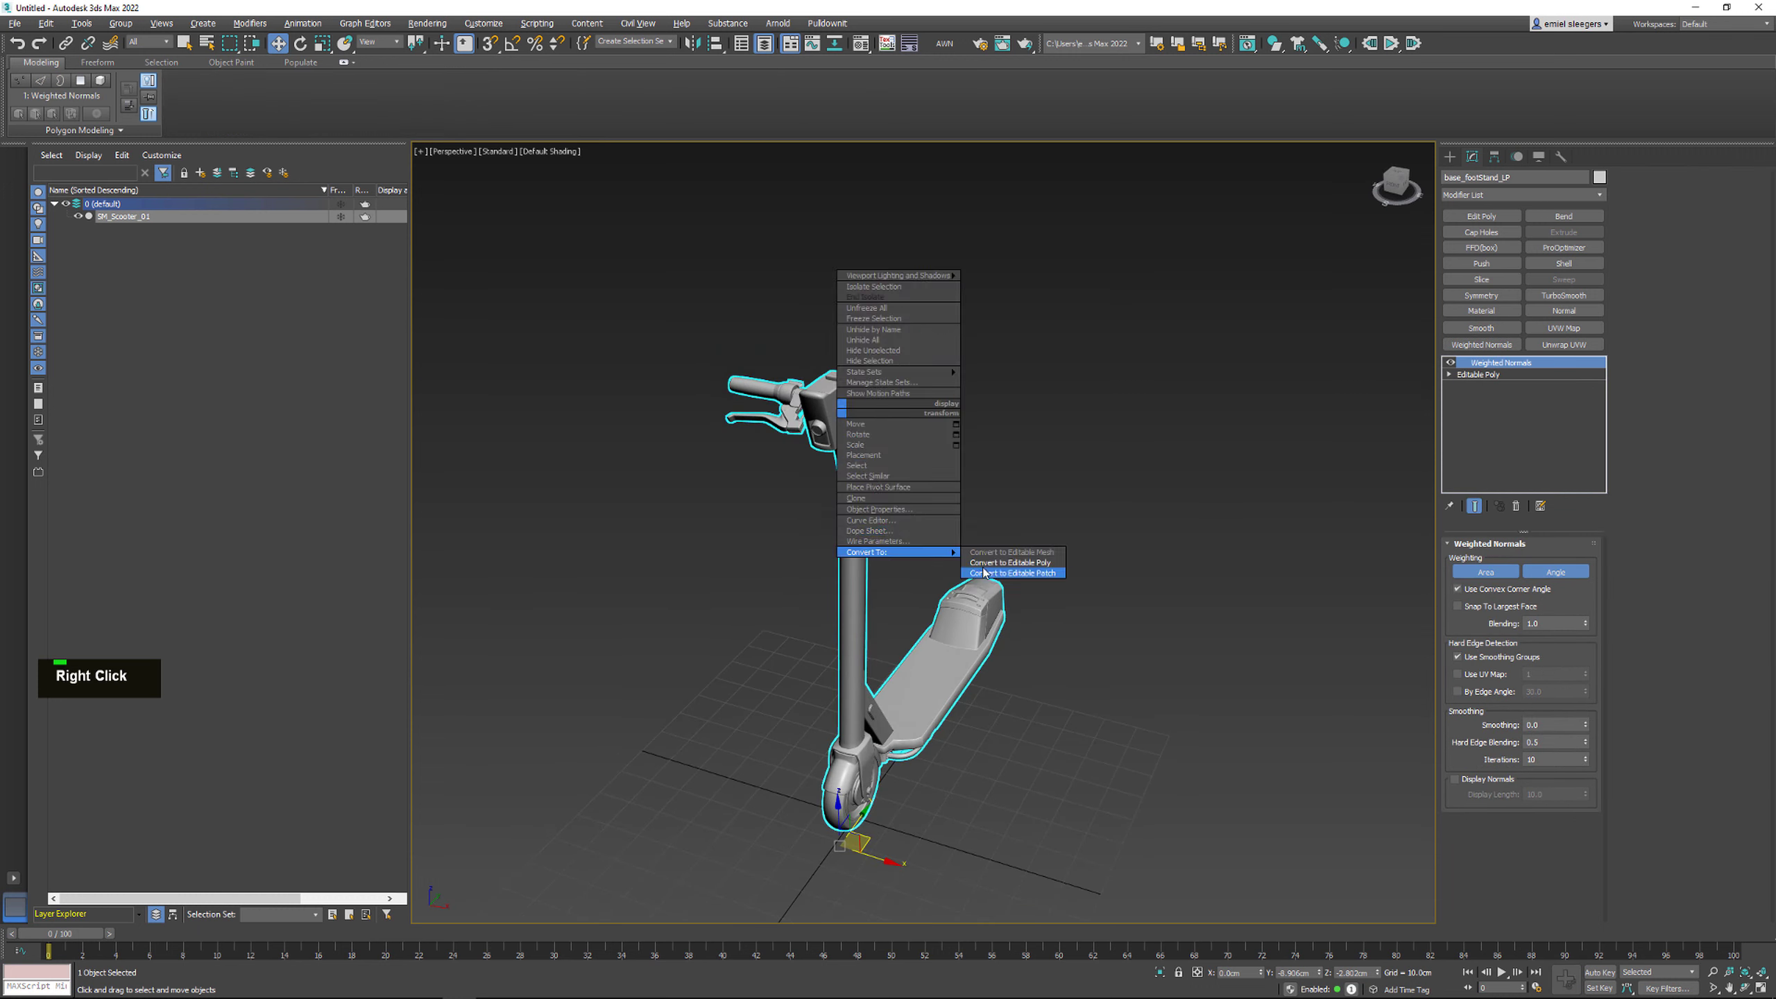
click(1000, 562)
alt+middle_drag(1001, 562, 727, 353)
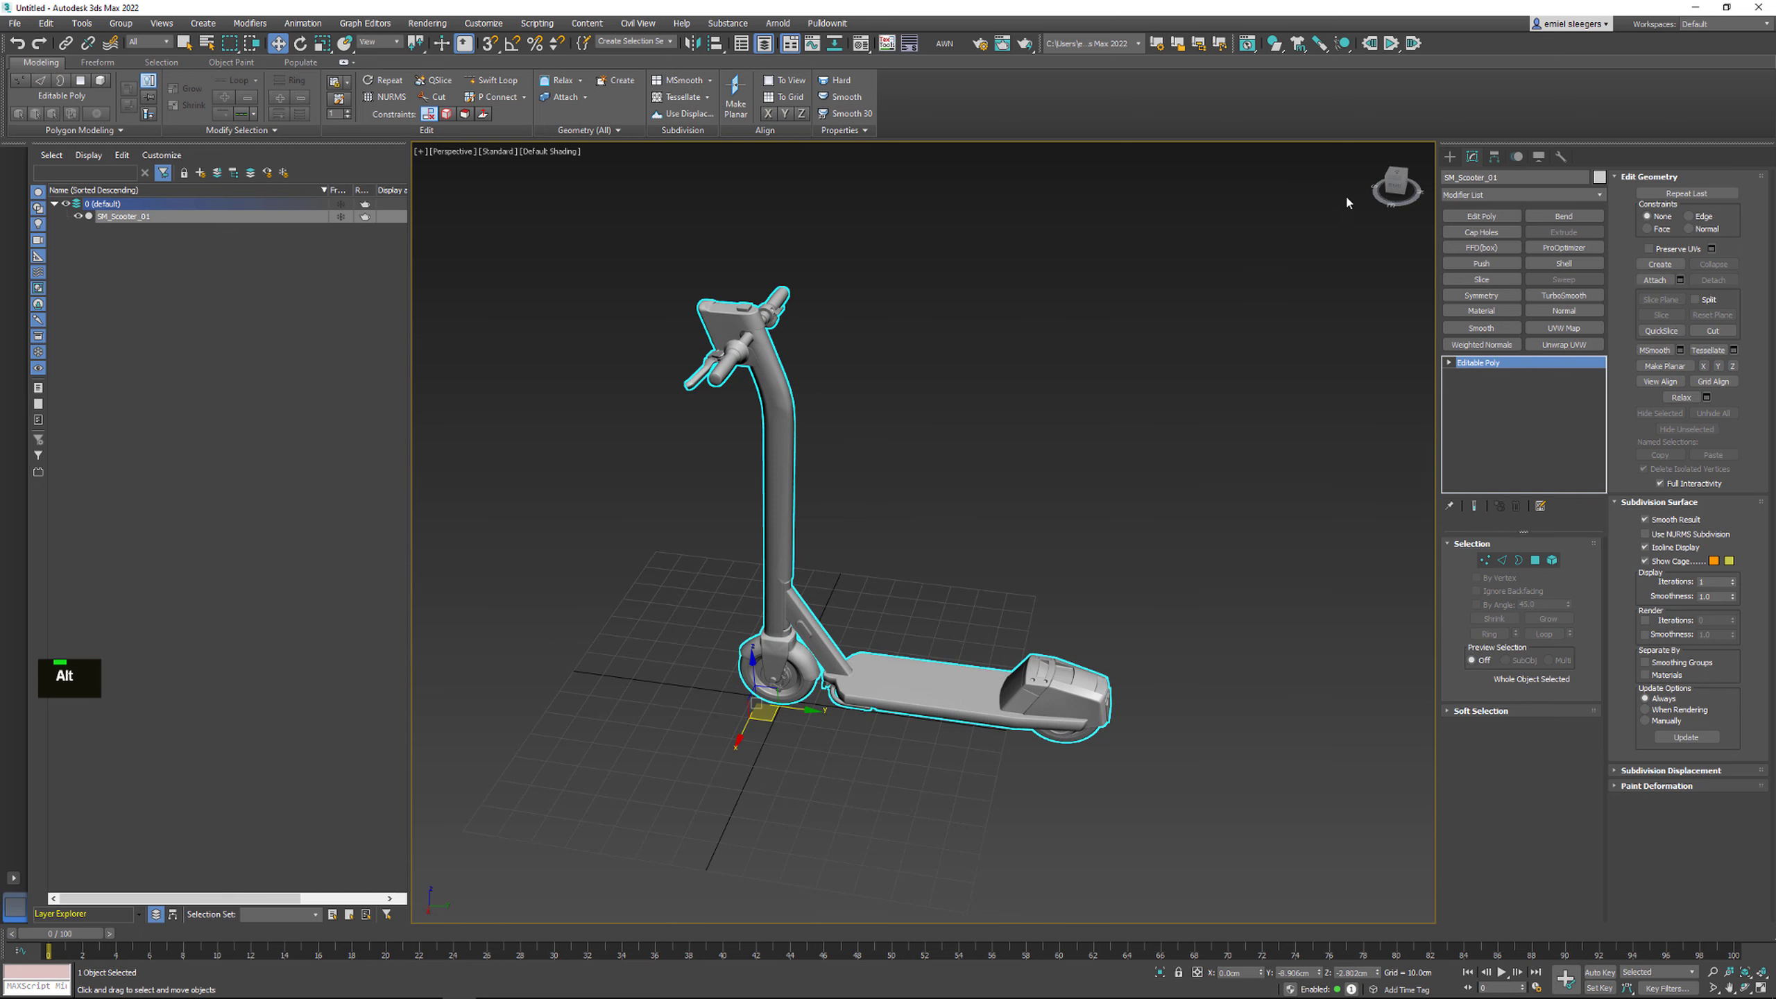
click(1451, 156)
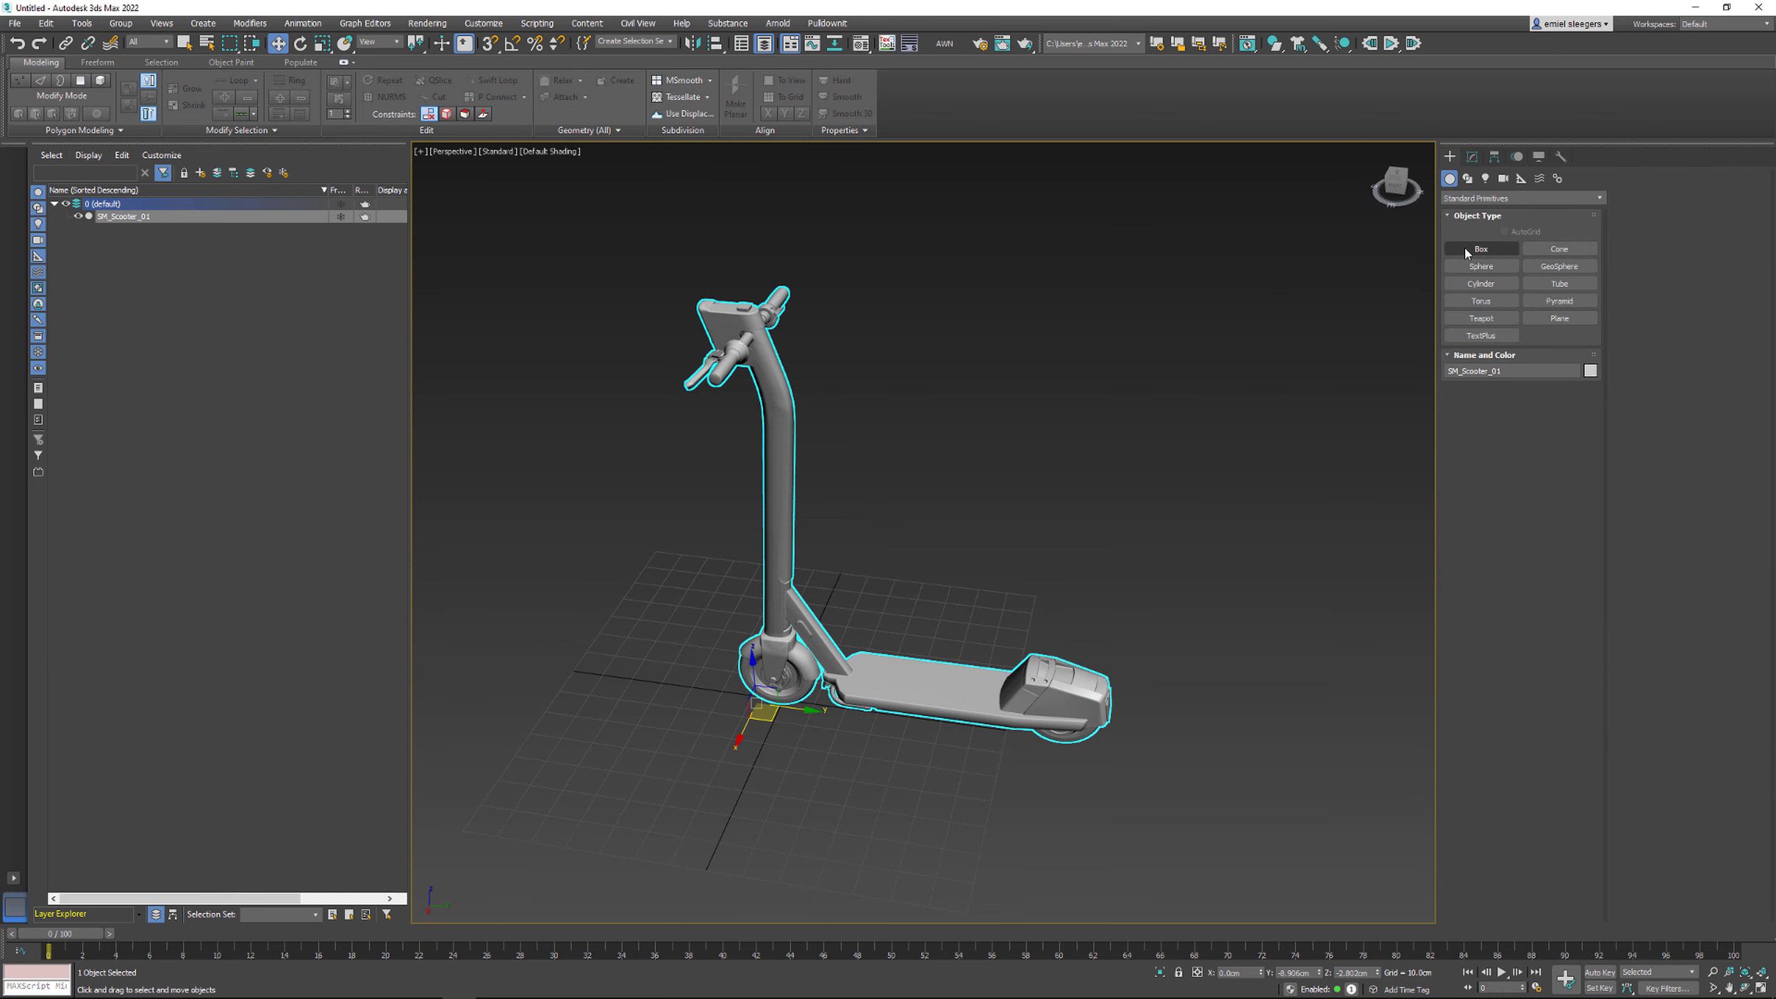
Create a box over the scooter deck in the top view and scale it taller
click(1467, 253)
middle_drag(1018, 313, 1014, 329)
key(alt+w)
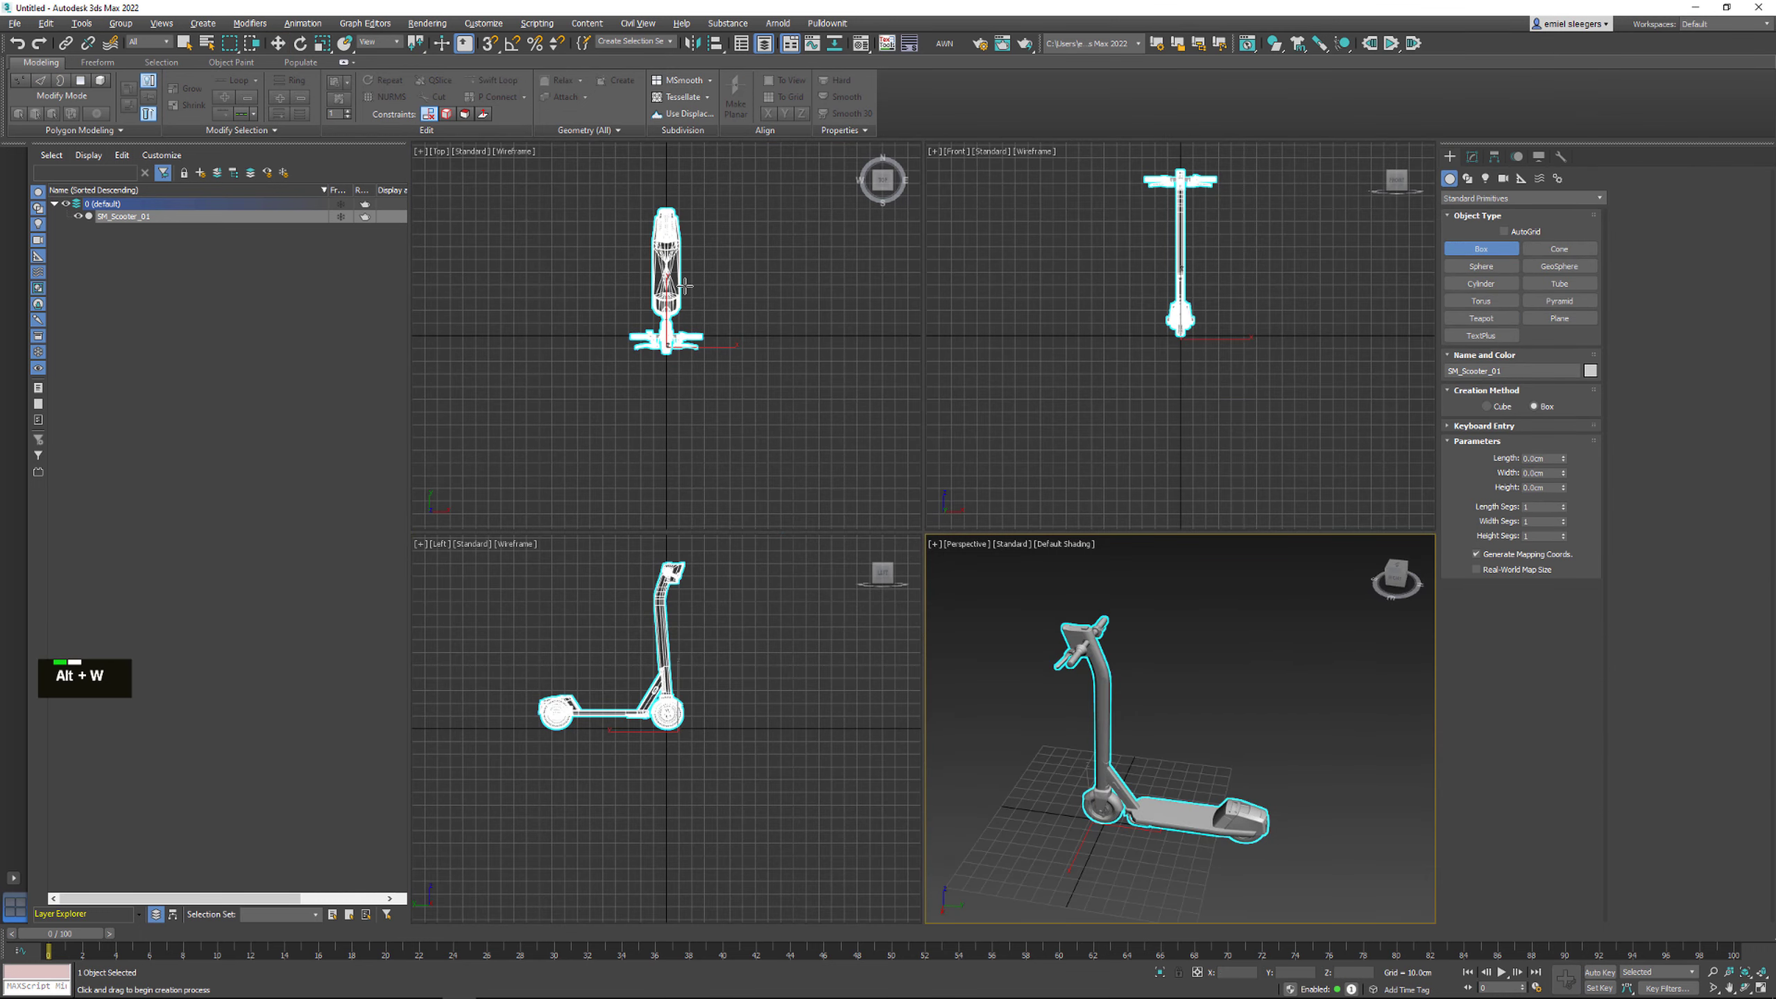
key(alt+w)
scroll(811, 269, up, 6)
drag(791, 290, 913, 731)
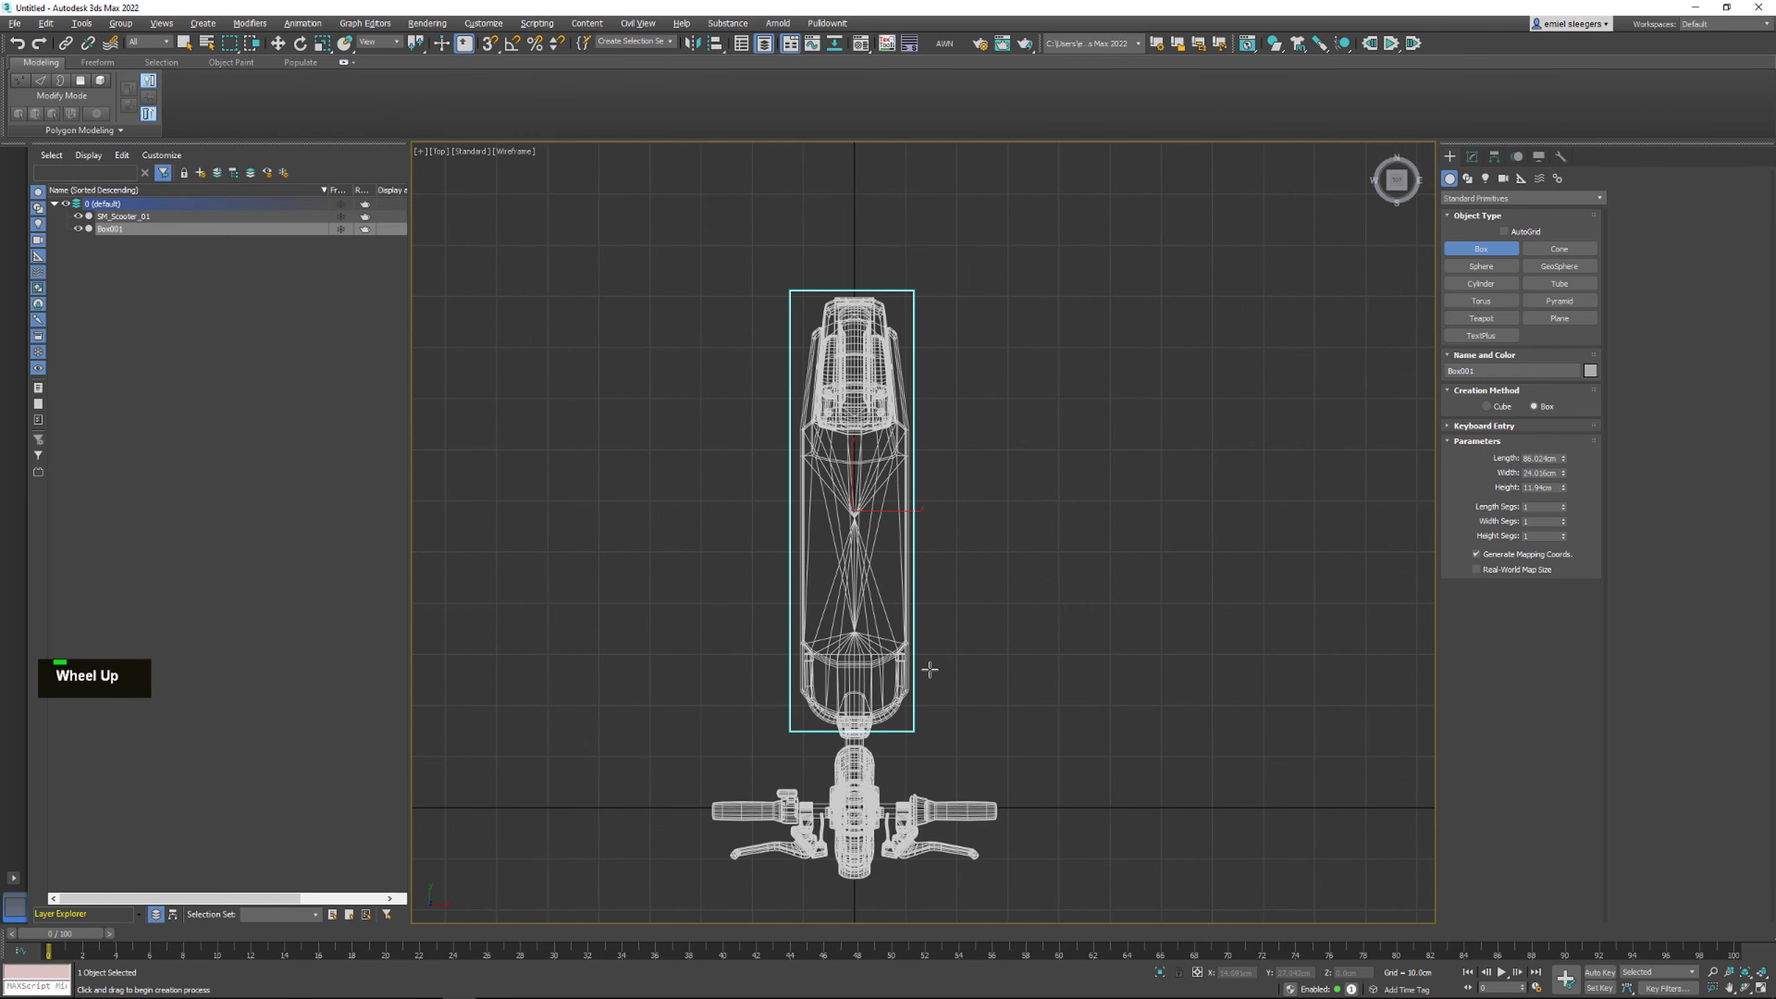
click(929, 670)
key(w)
key(alt+w)
key(alt+w)
alt+middle_drag(1049, 762, 1112, 746)
scroll(961, 738, up, 5)
key(r)
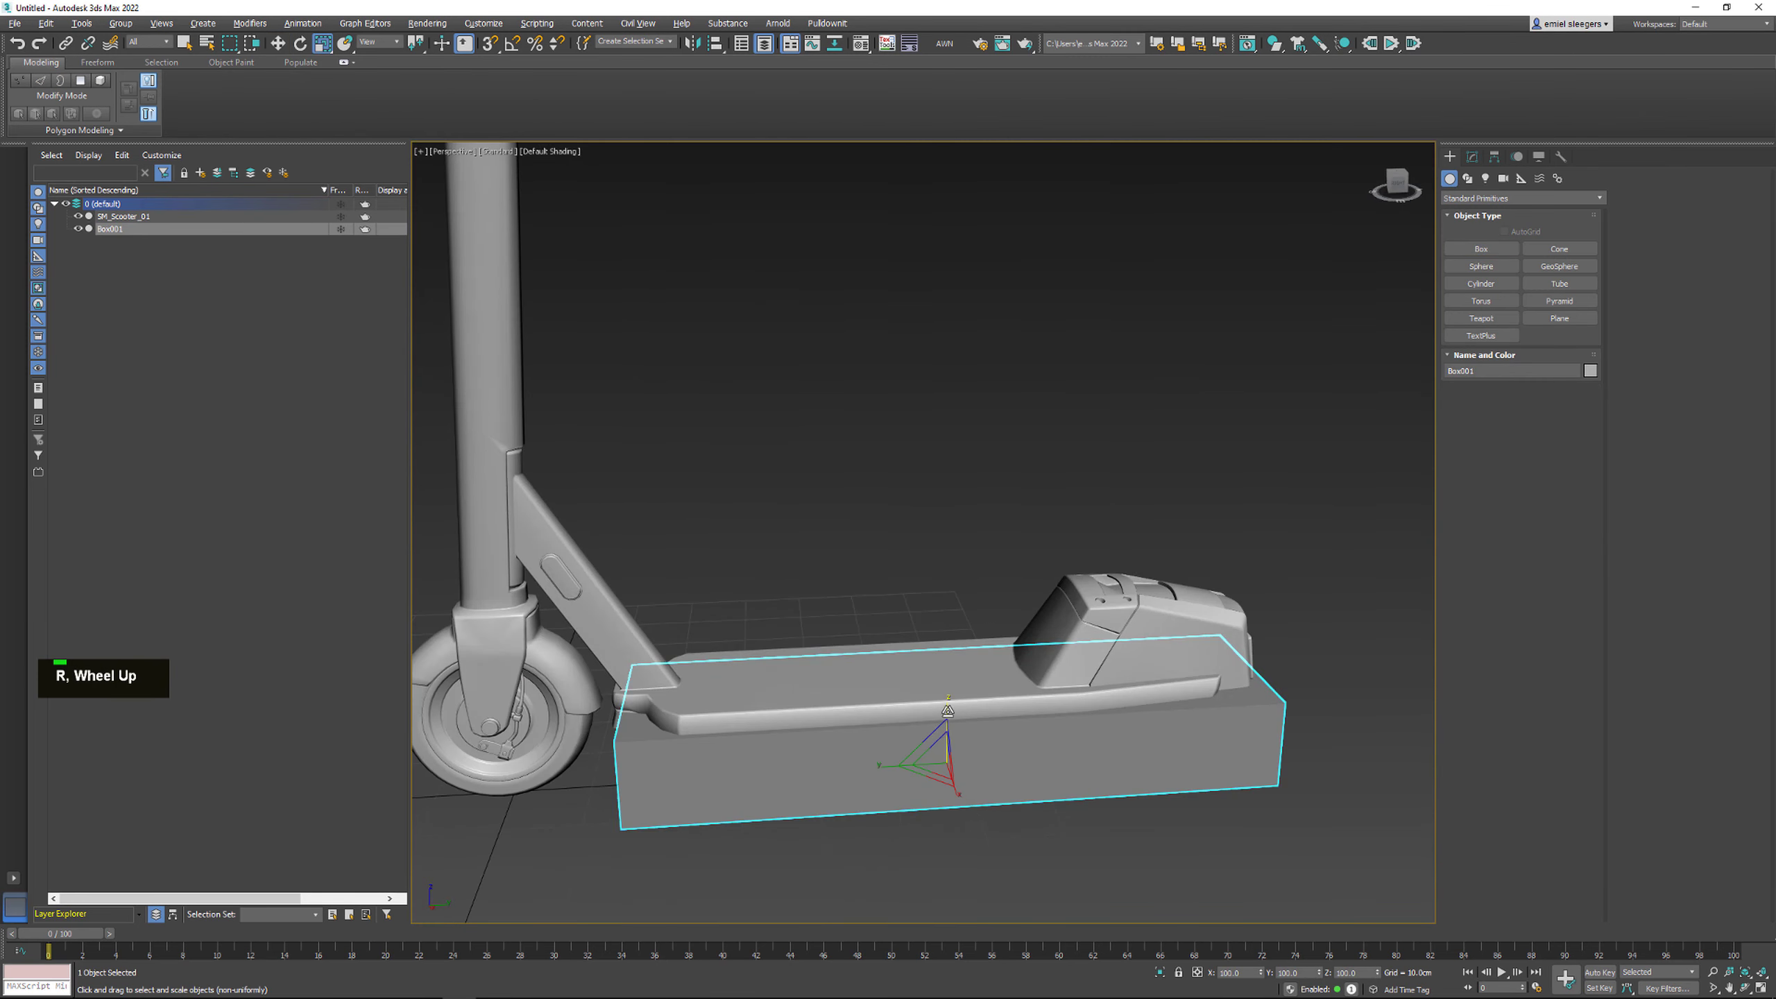
drag(949, 727, 958, 653)
key(w)
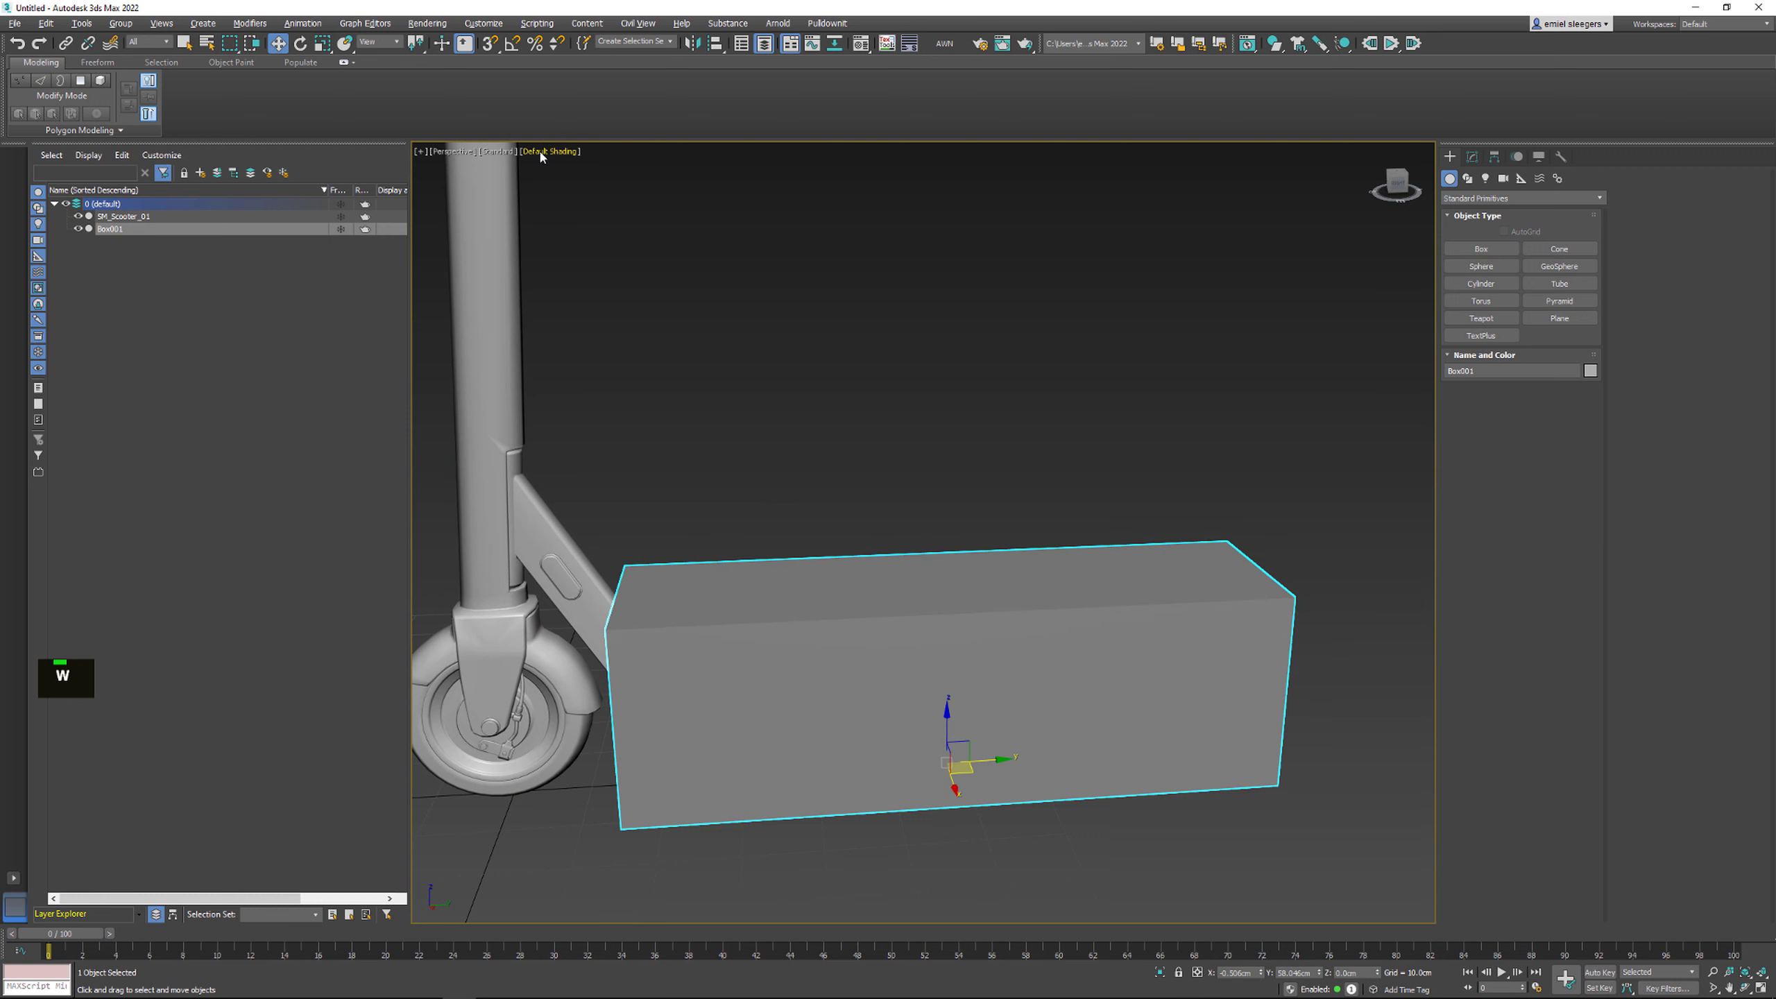
Turn on Edged Faces shading and convert the box to Editable Poly
click(543, 153)
click(584, 314)
scroll(638, 393, down, 4)
middle_drag(639, 518, 855, 483)
mouse_move(855, 482)
alt+middle_down()
mouse_move(877, 490)
mouse_move(889, 563)
alt+middle_up()
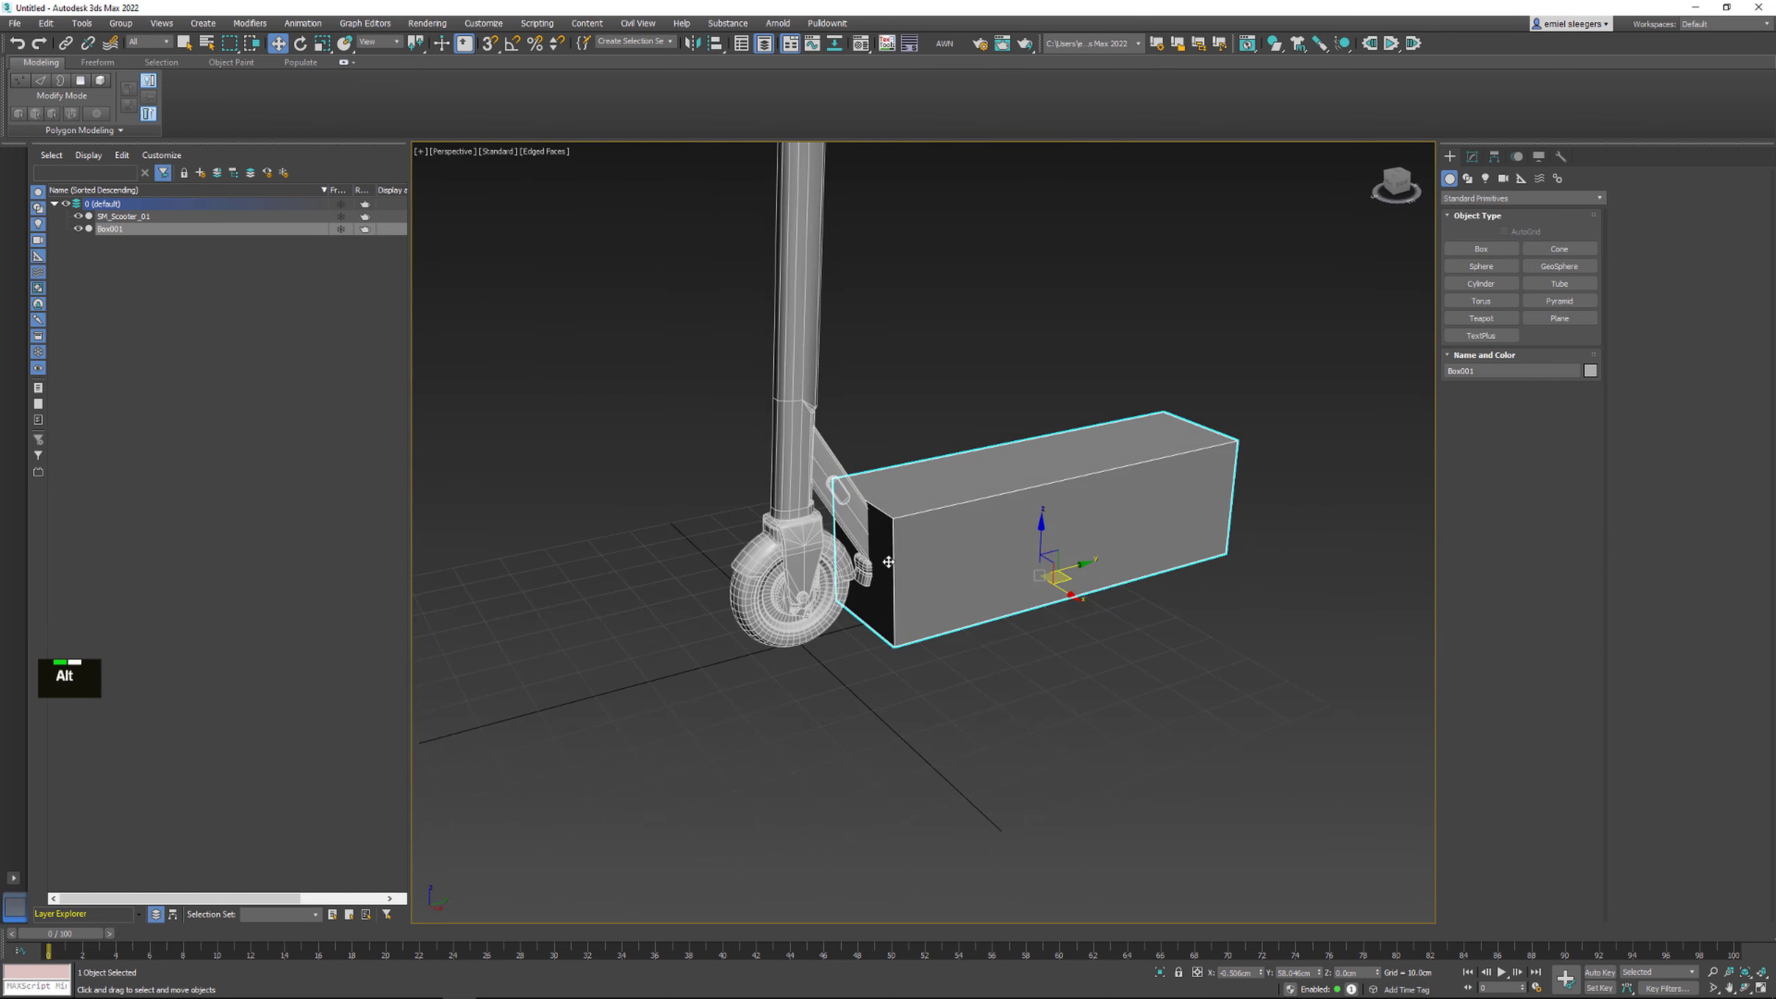
scroll(888, 561, up, 3)
key(4)
right_click(924, 516)
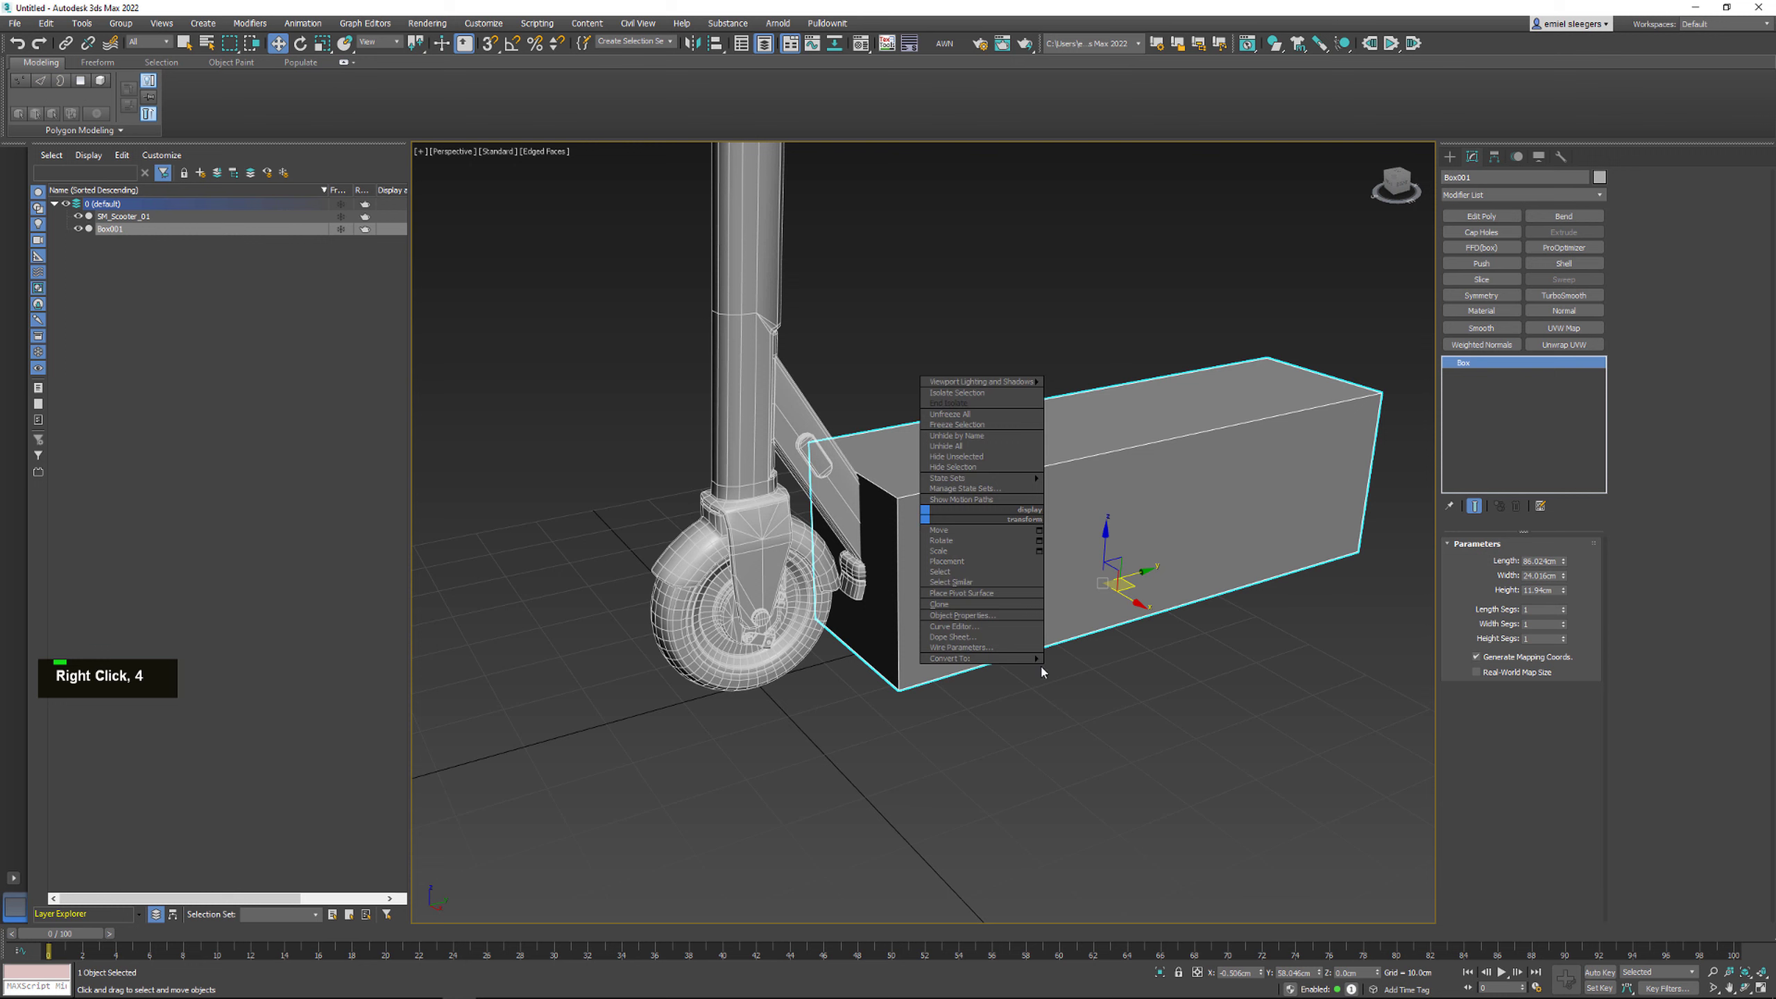
click(1077, 668)
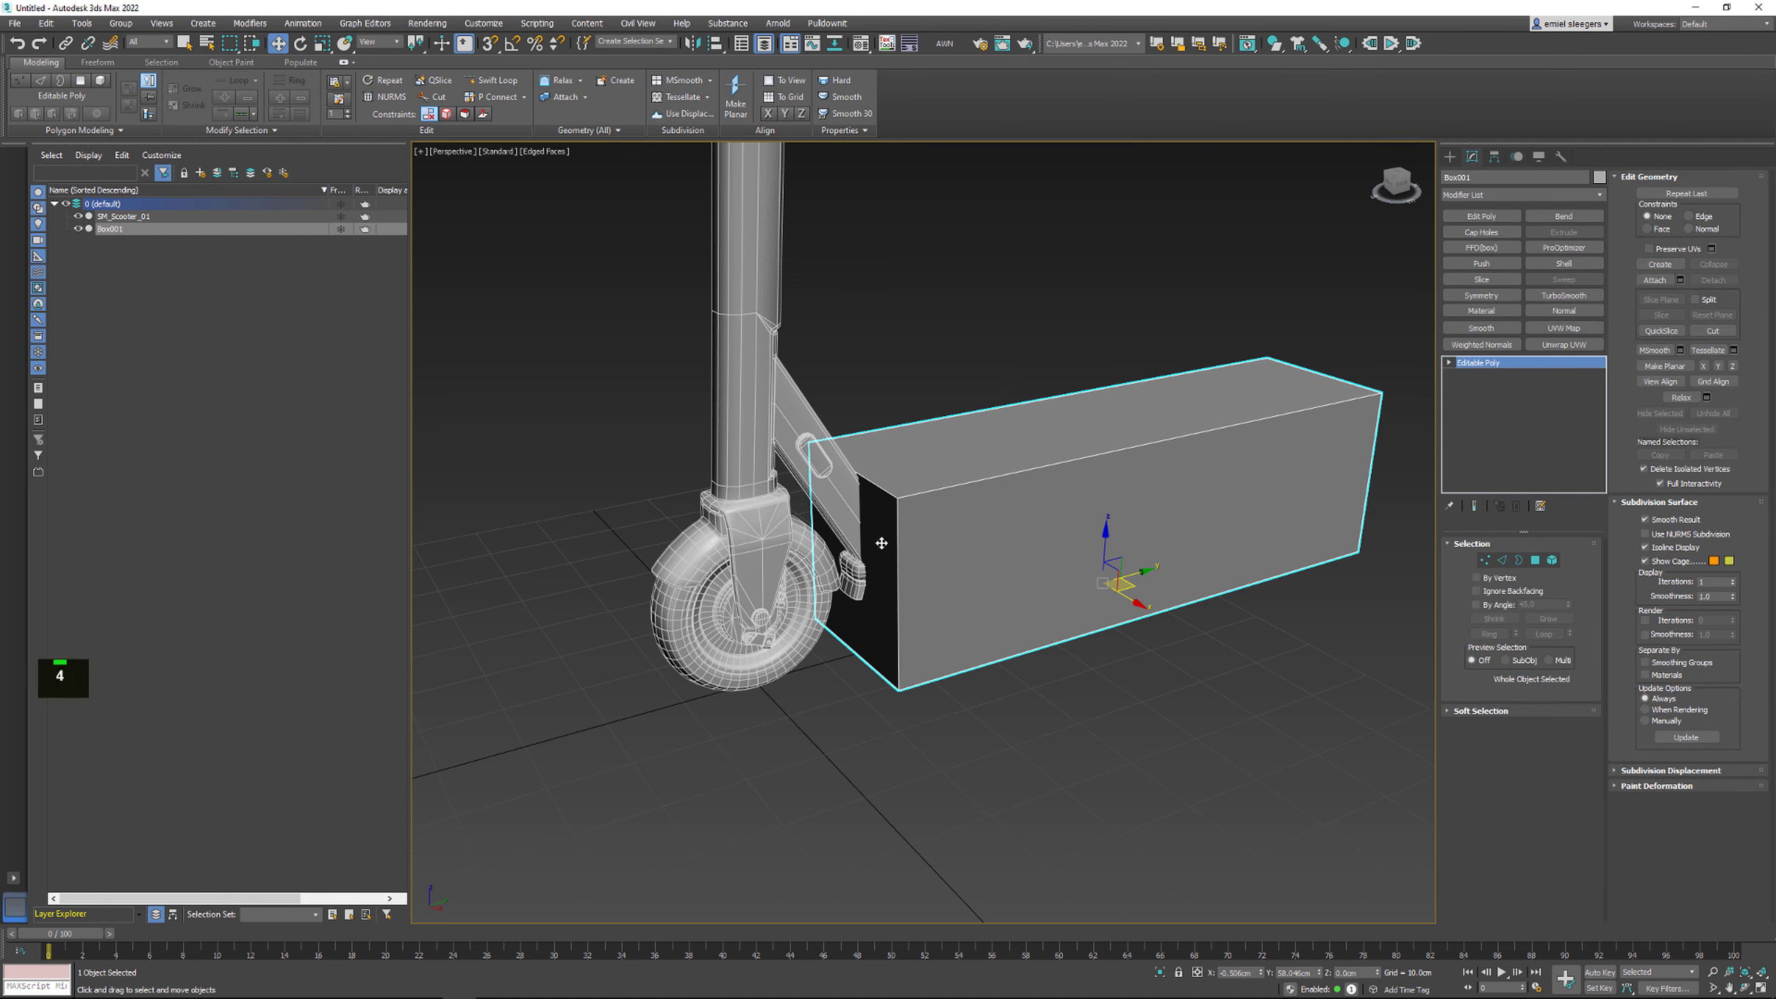
Add a lengthwise edge loop and extrude the middle front polygon into a new block
click(881, 543)
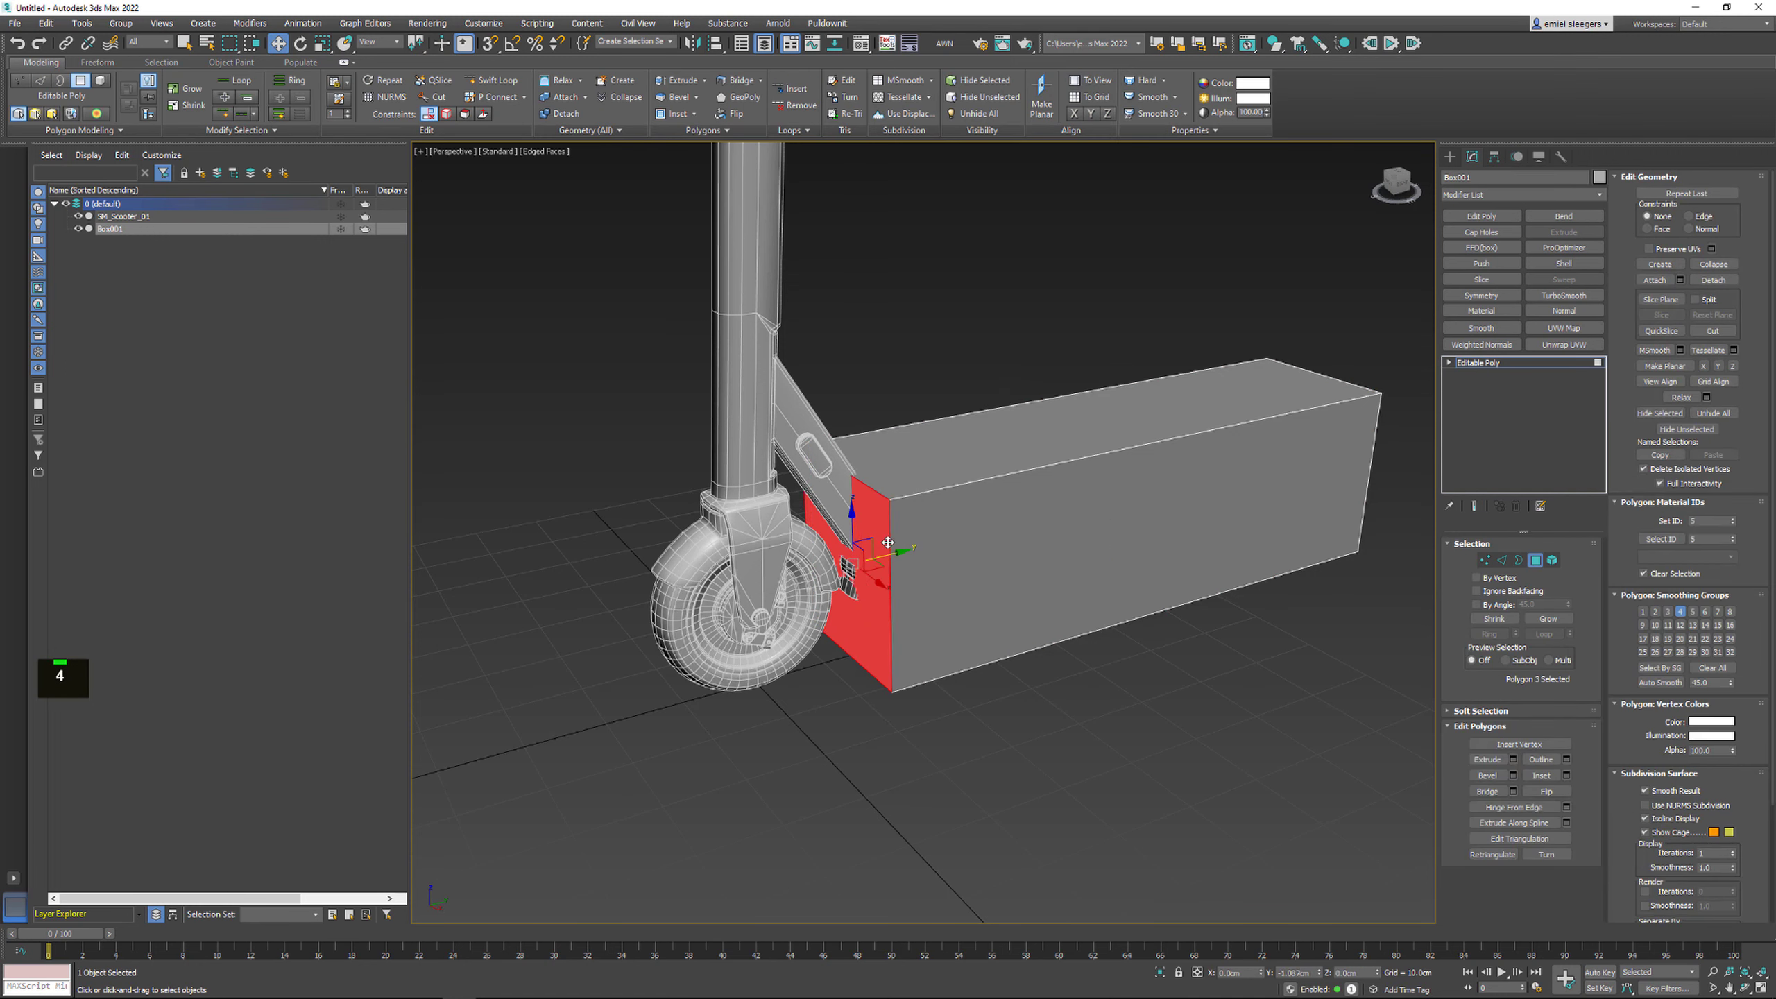
alt+middle_drag(889, 544, 811, 546)
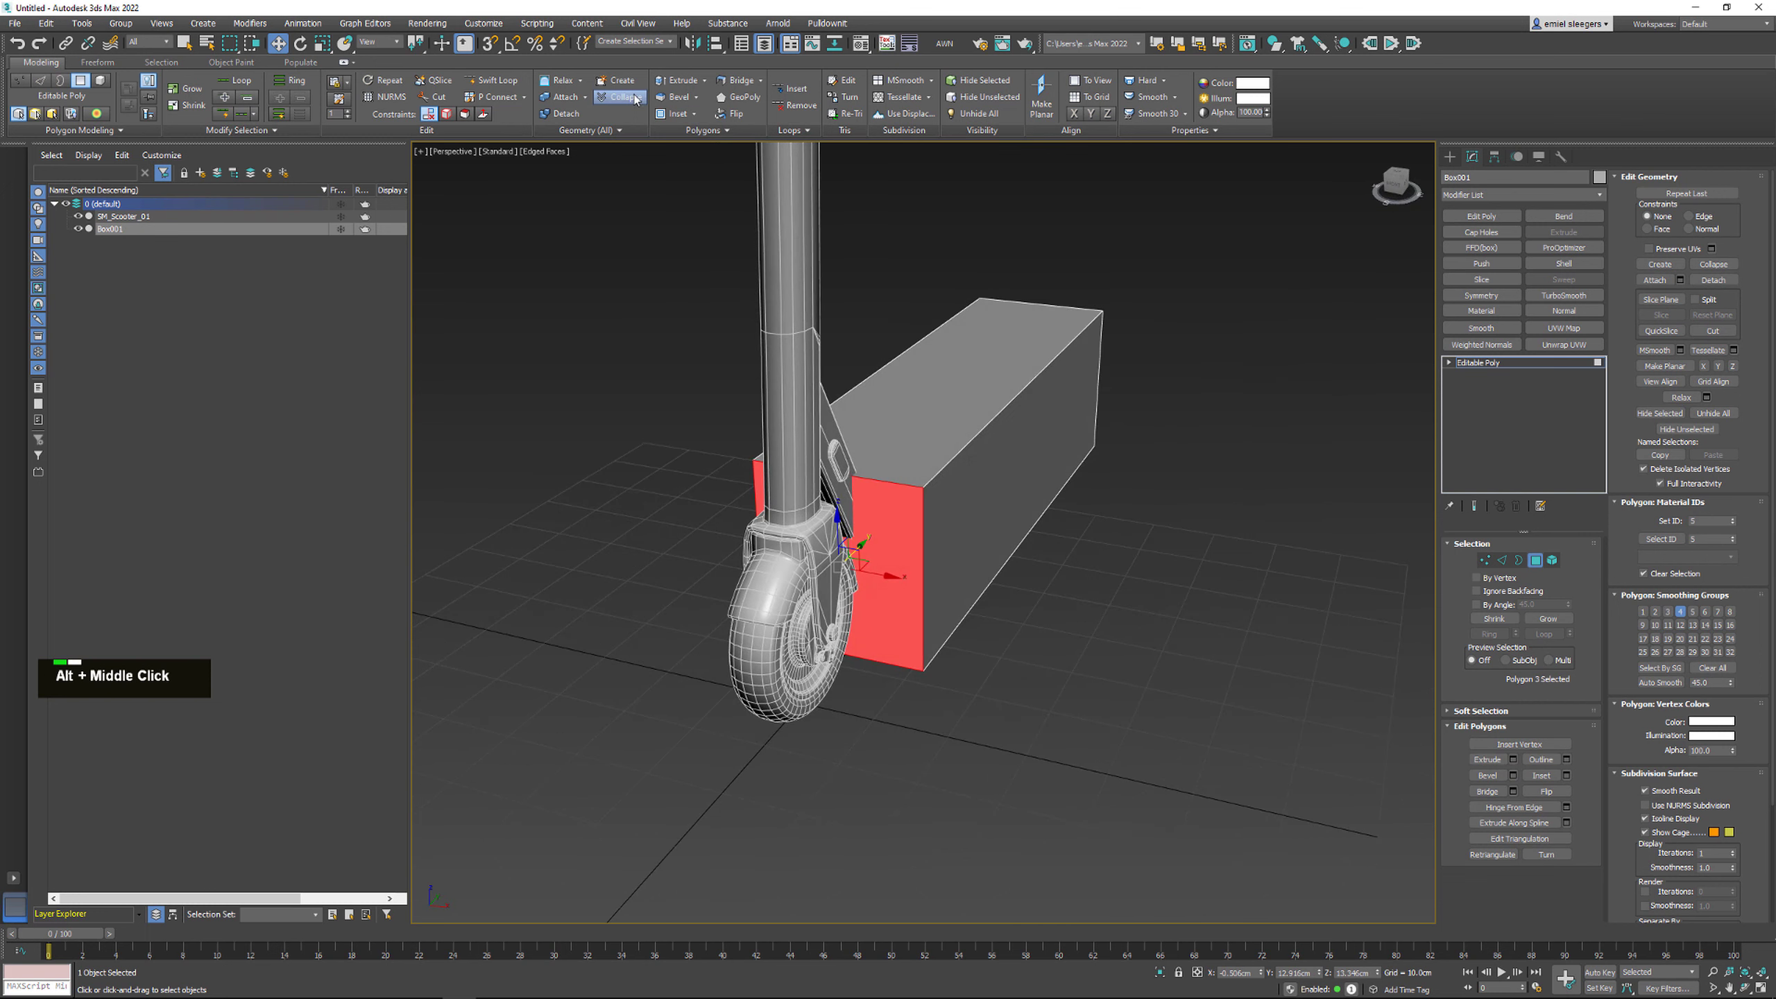
click(507, 87)
click(864, 480)
mouse_move(805, 485)
alt+middle_down()
mouse_move(843, 485)
mouse_move(805, 492)
alt+middle_up()
key(w)
click(822, 503)
shift+drag(881, 564, 765, 555)
alt+middle_drag(764, 555, 871, 524)
Add an edge loop across the new block and extrude its top face up the stem
click(748, 616)
key(2)
click(840, 530)
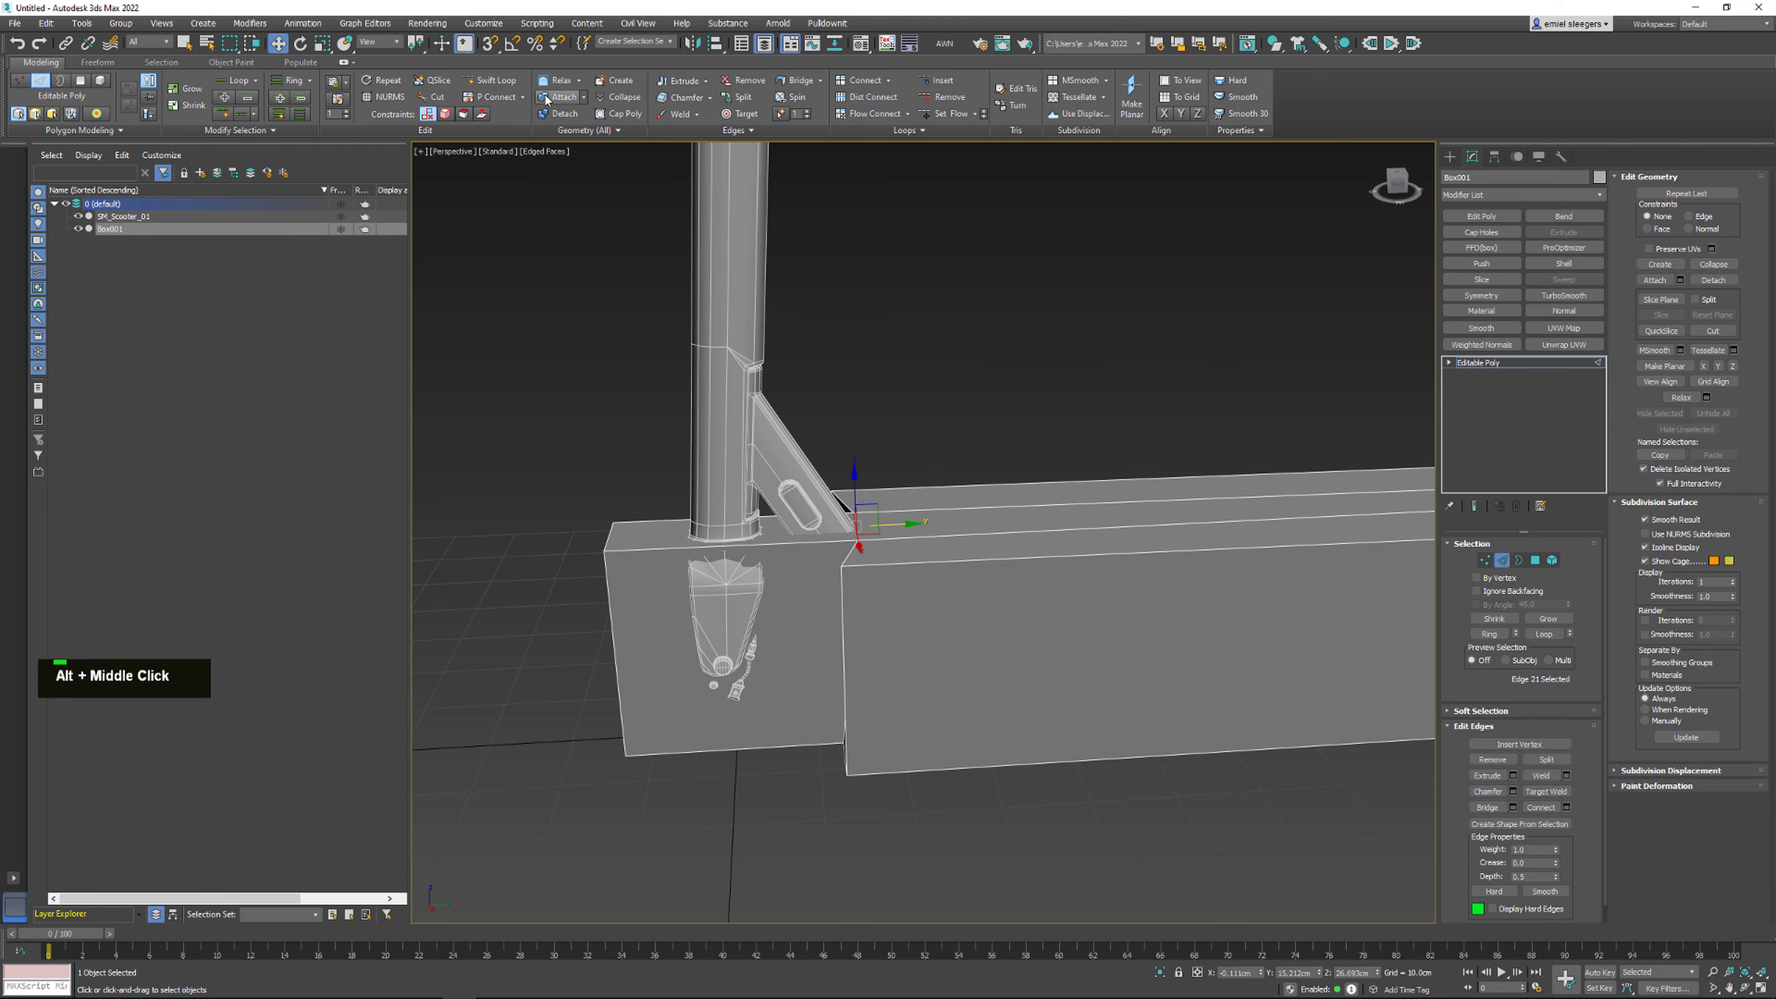
click(501, 84)
click(676, 548)
key(4)
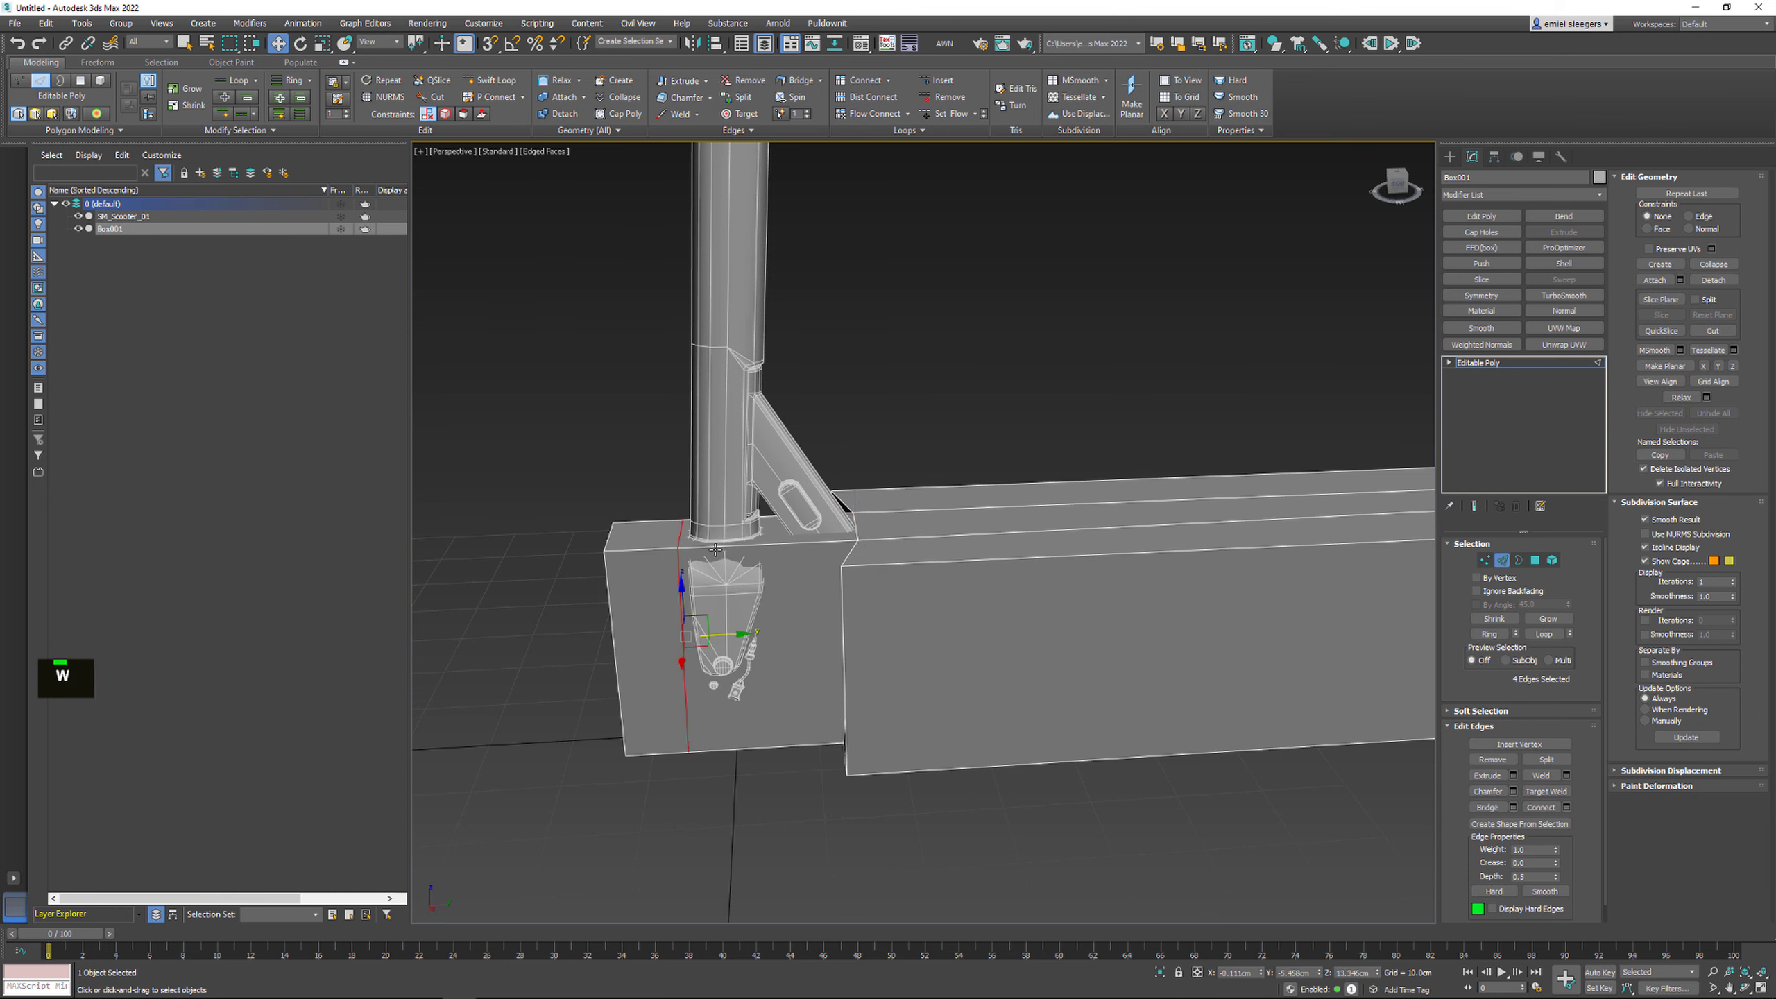
click(731, 542)
shift+drag(768, 487, 807, 345)
Extrude the stem block further up to just under the handlebar head
key(1)
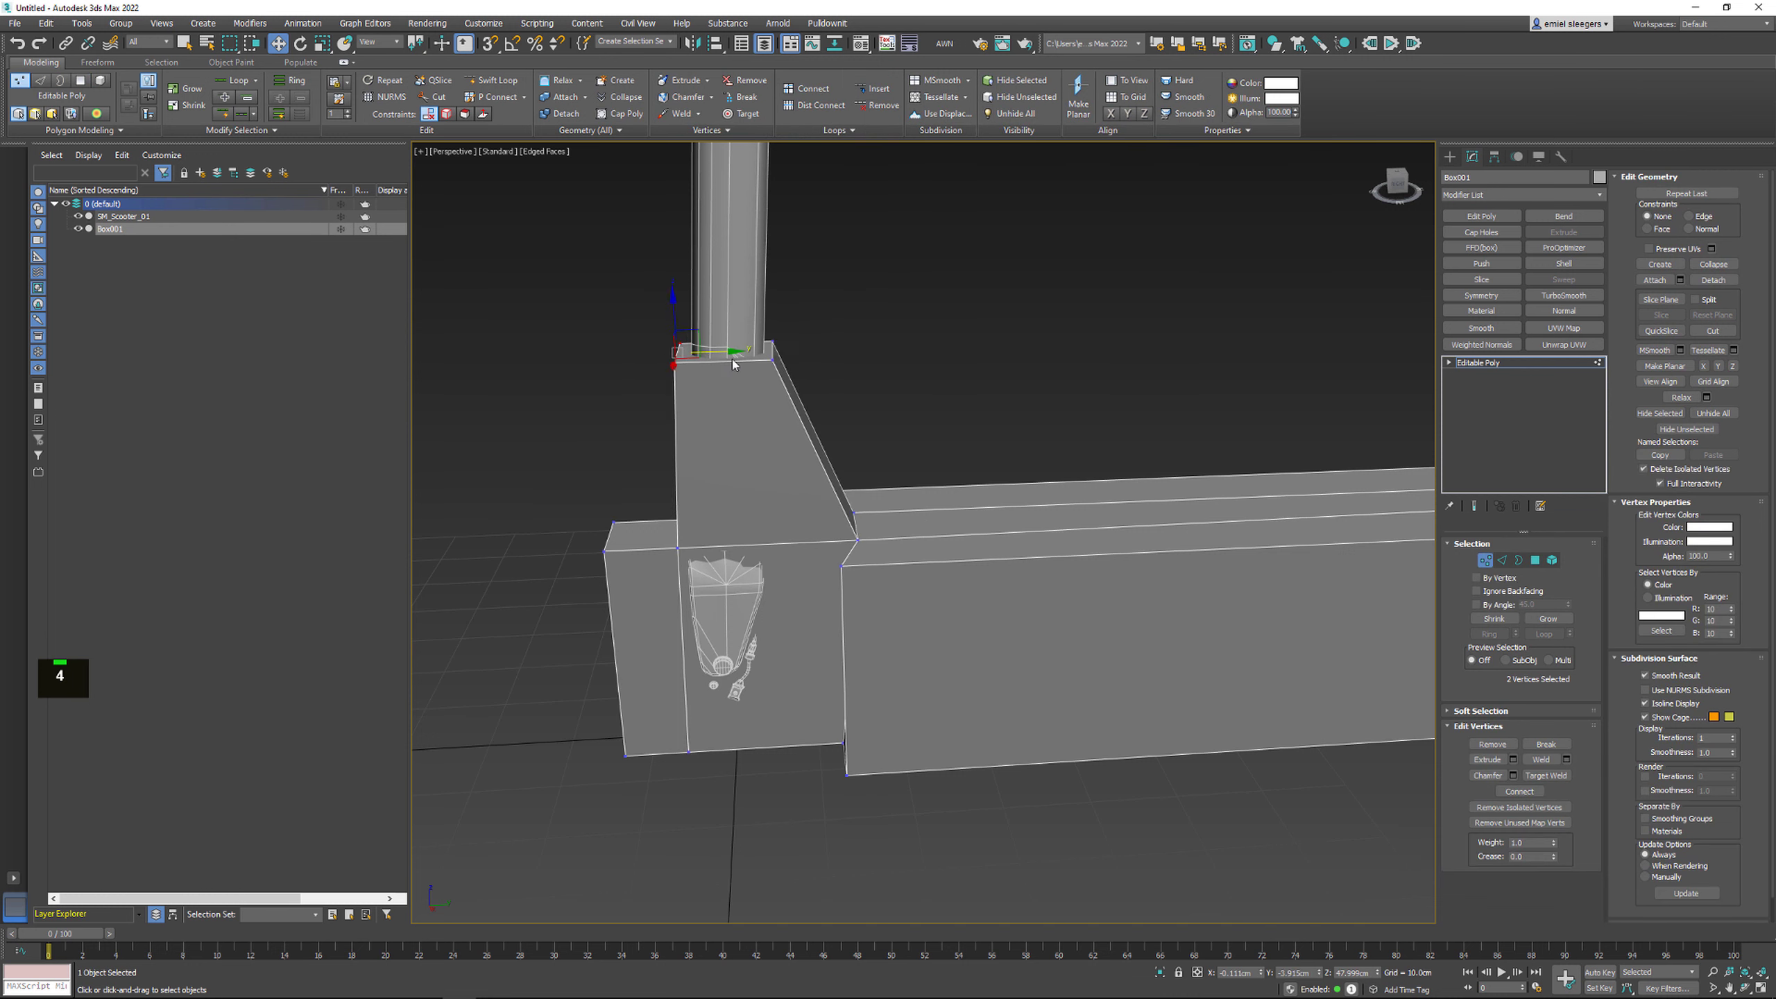
key(4)
scroll(735, 356, down, 6)
middle_drag(745, 315, 764, 553)
alt+scroll(764, 560, up, 2)
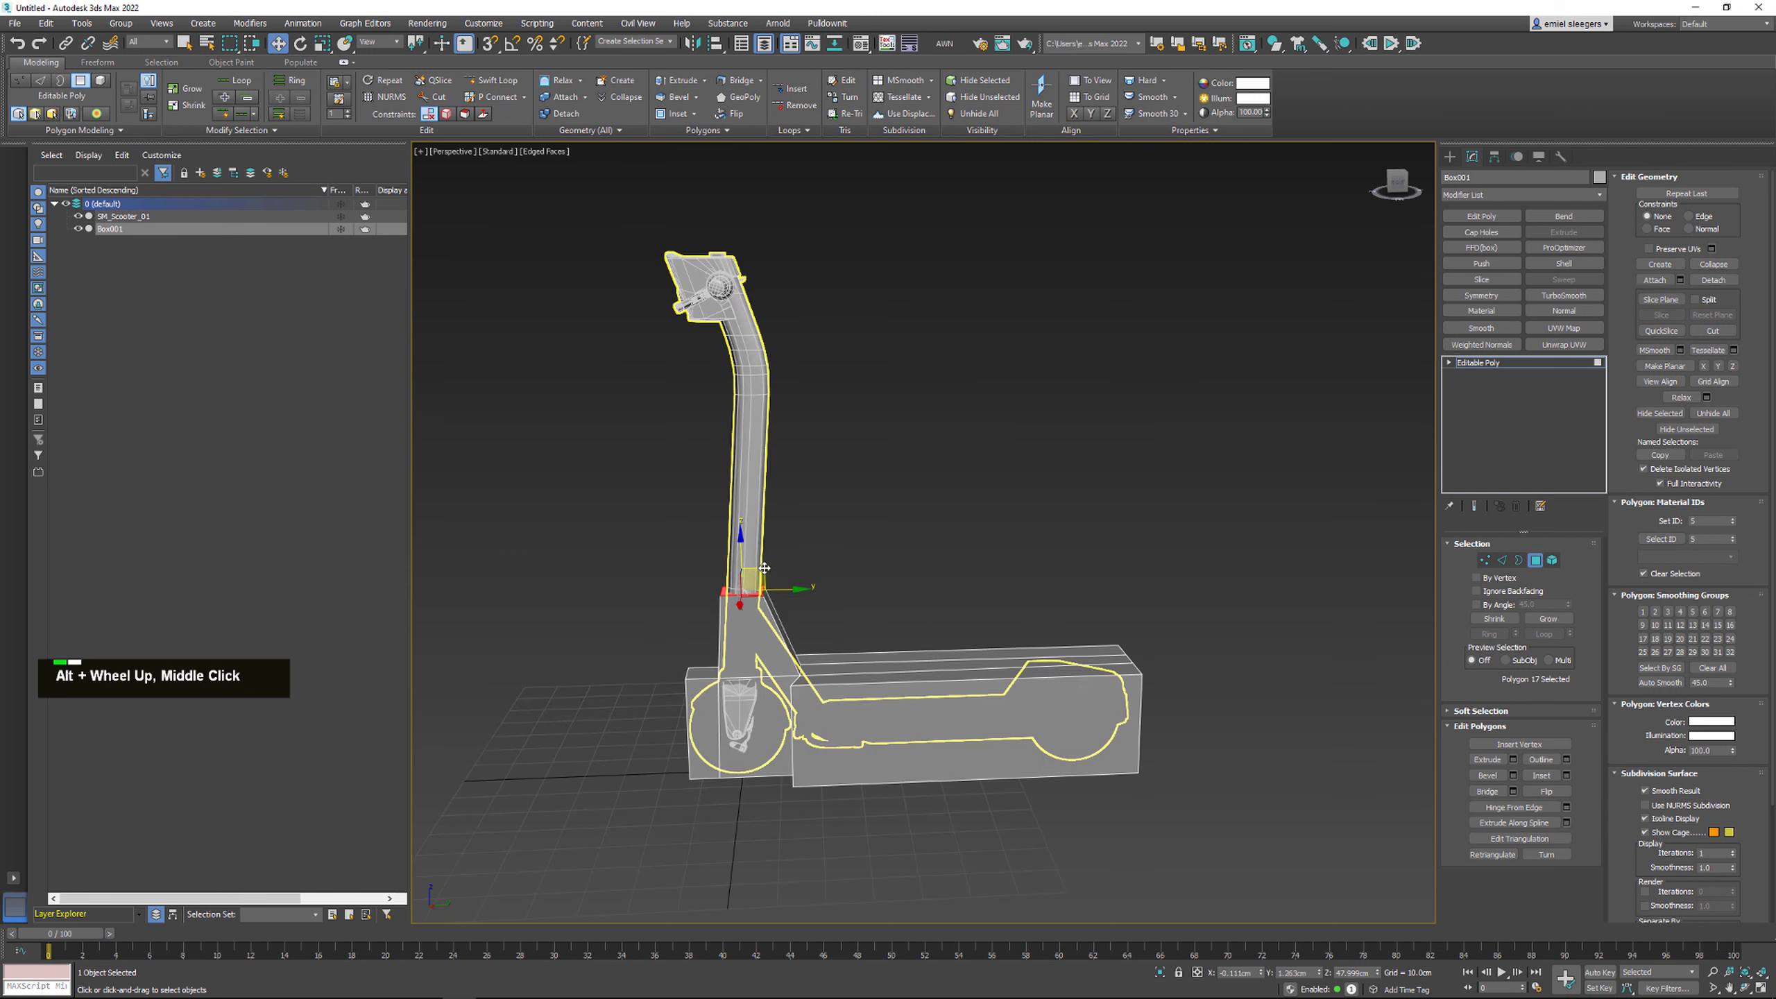
shift+drag(765, 568, 775, 364)
scroll(783, 490, up, 3)
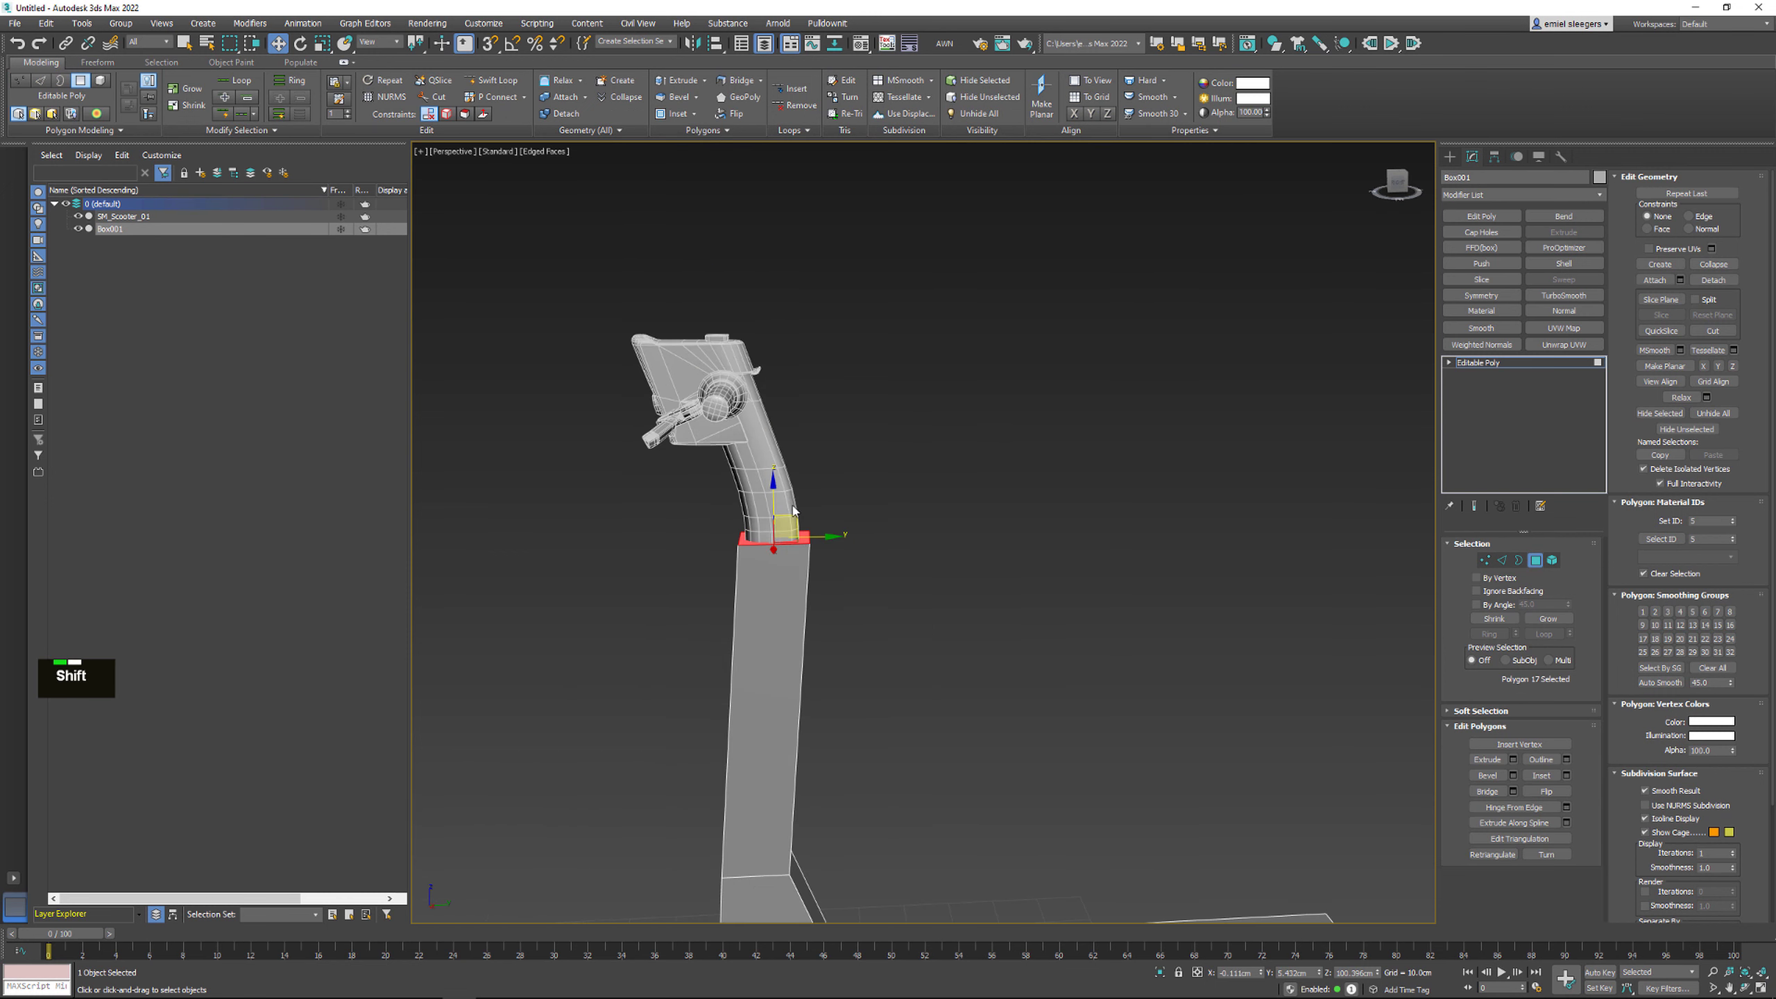
shift+drag(794, 511, 738, 306)
key(e)
key(w)
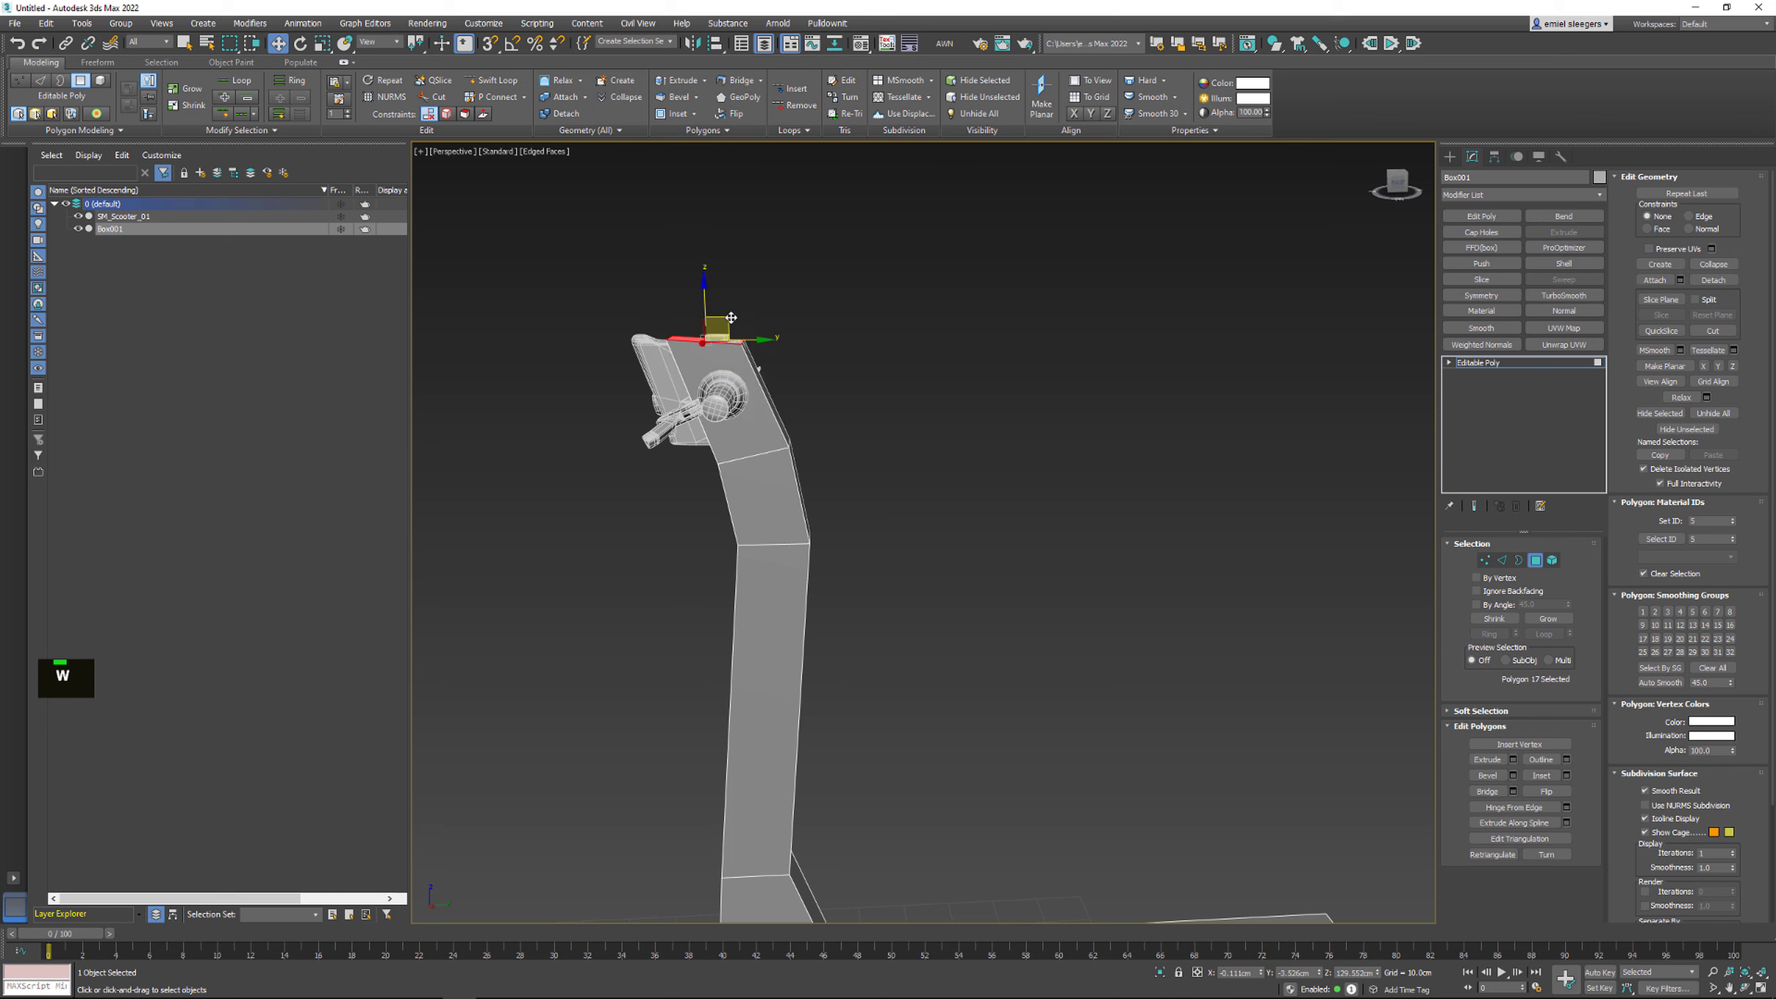
Extrude the head block's front face out past the handlebar display
alt+middle_drag(730, 326, 734, 392)
click(703, 371)
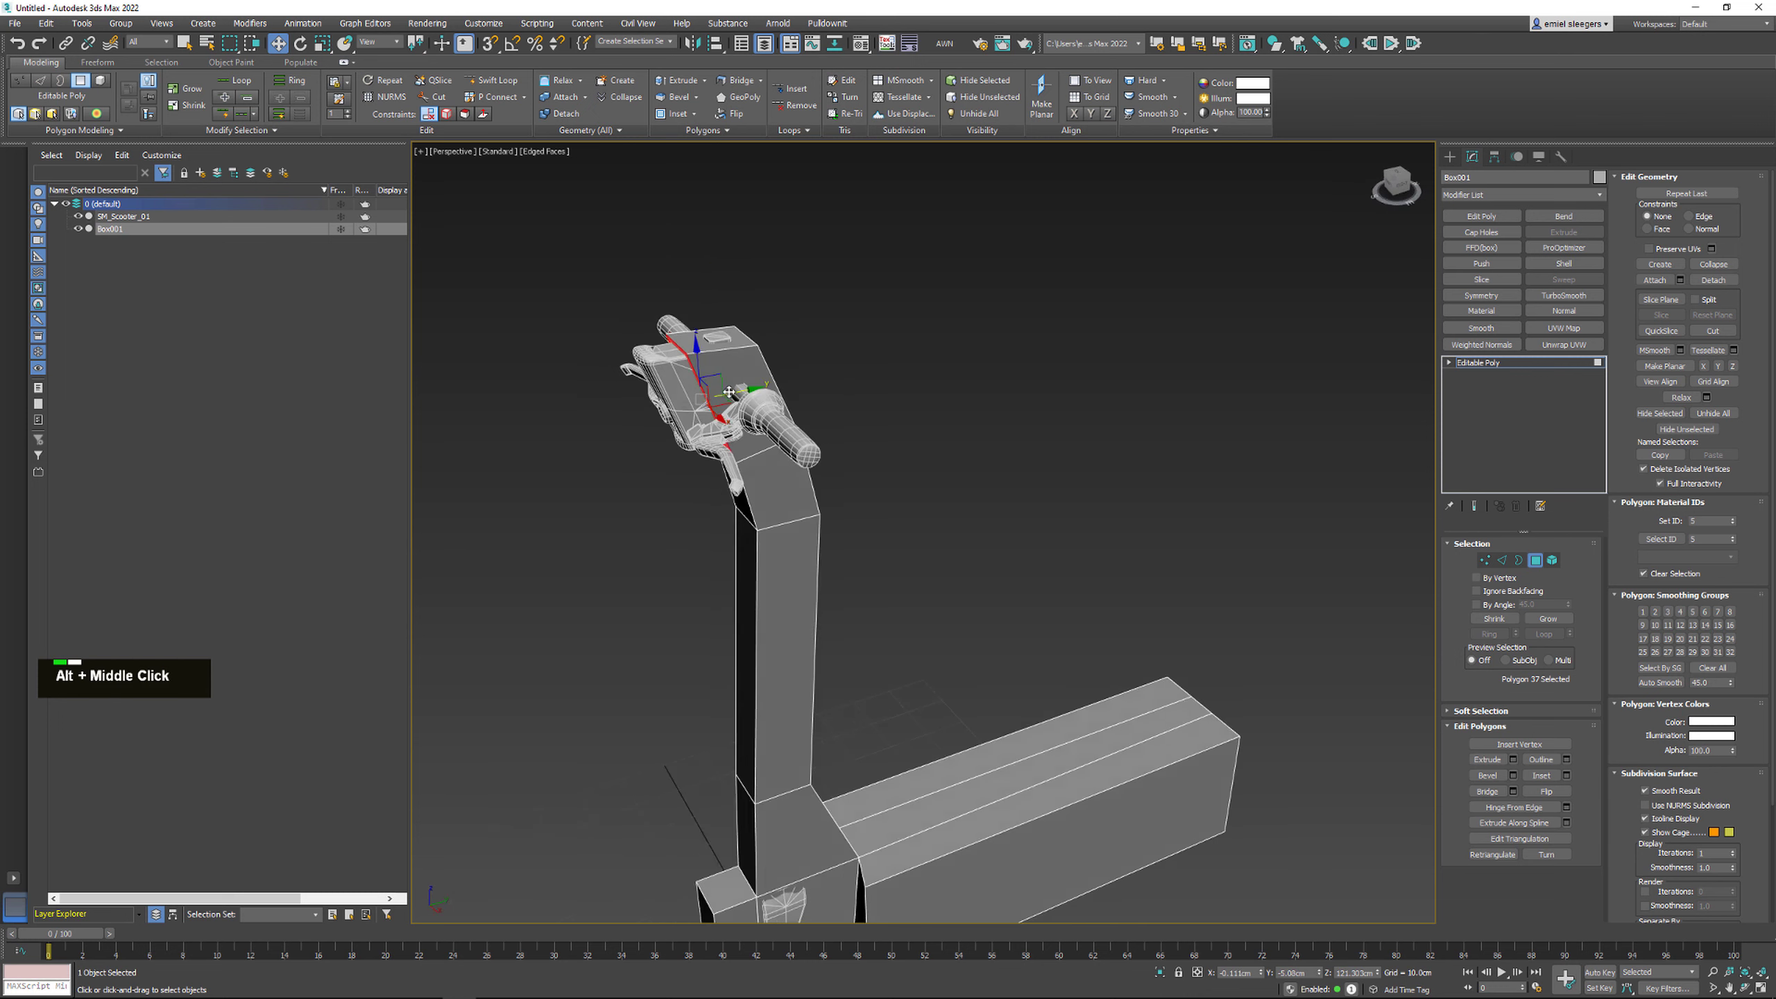
shift+drag(730, 391, 689, 395)
alt+middle_drag(770, 401, 692, 392)
scroll(759, 399, up, 4)
click(490, 80)
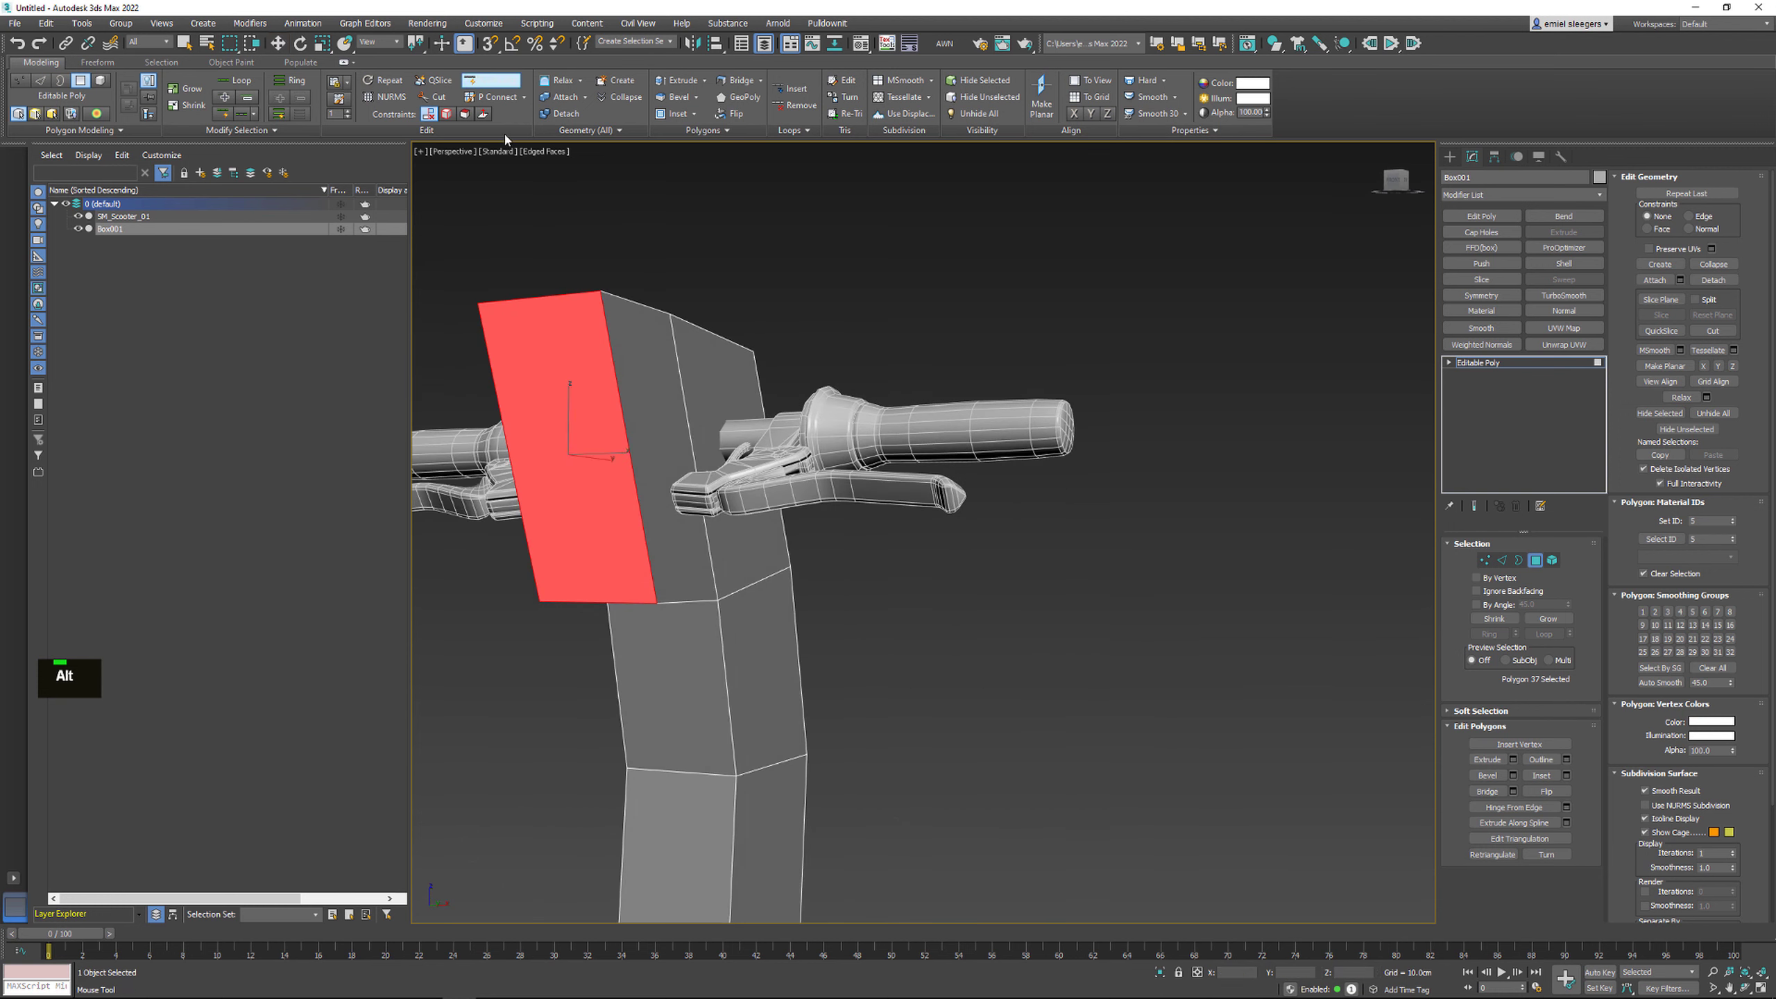
Add two edge loops across the head and extrude its side polygons out along the handlebar
click(642, 530)
click(616, 376)
key(w)
click(736, 435)
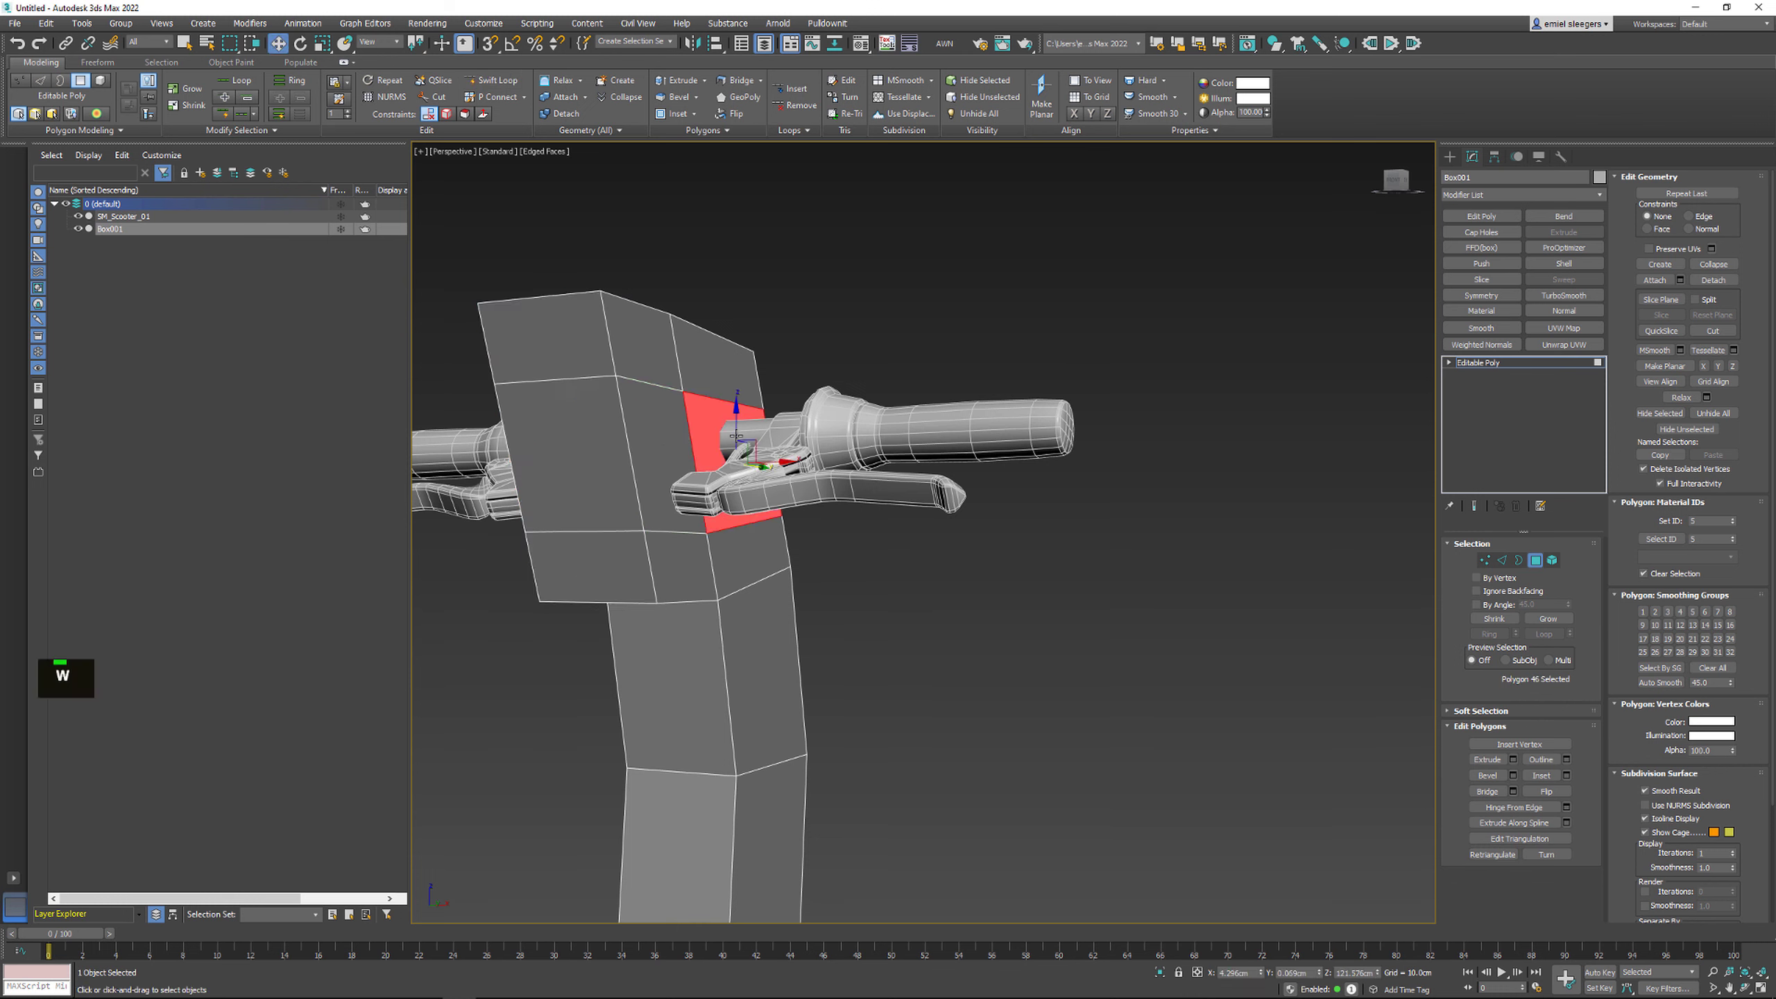
ctrl+click(655, 441)
alt+middle_drag(656, 441, 720, 462)
shift+drag(749, 462, 1120, 482)
middle_drag(1090, 483, 1343, 483)
Extrude the opposite side polygons outward along X, exit polygon mode, and select the scooter mesh
alt+middle_drag(1119, 489, 1244, 497)
click(847, 528)
ctrl+click(924, 574)
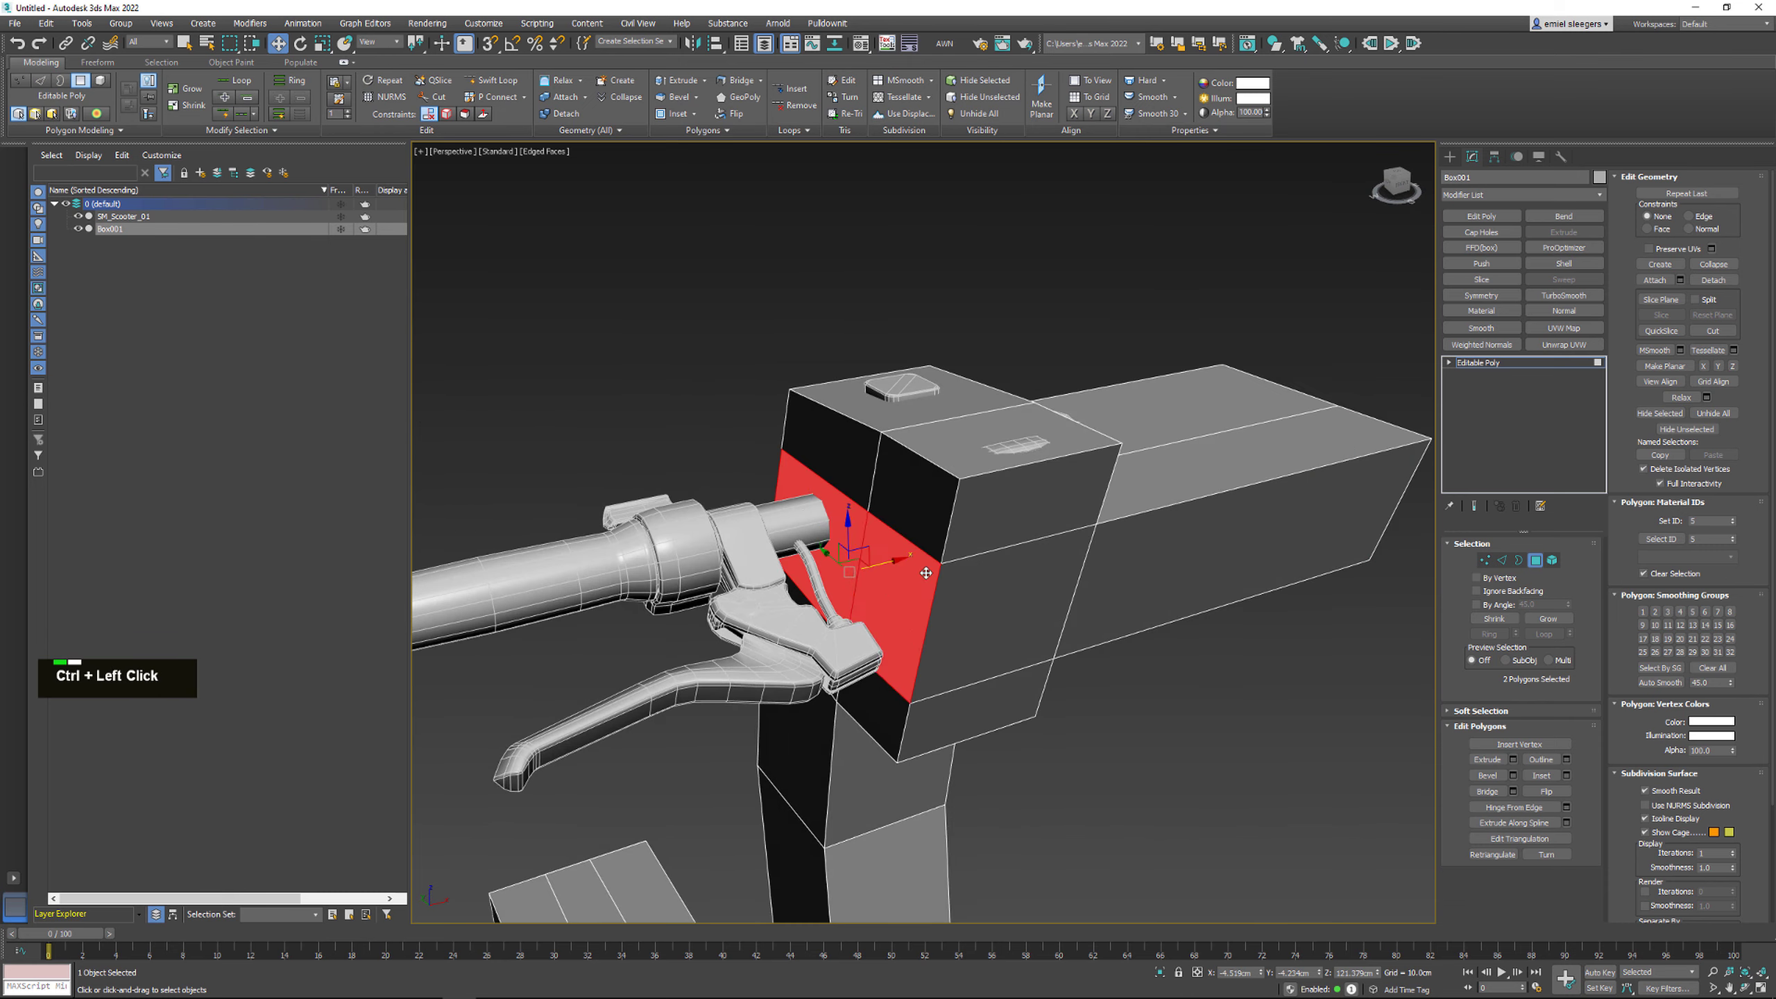
scroll(926, 573, down, 4)
shift+drag(920, 560, 719, 597)
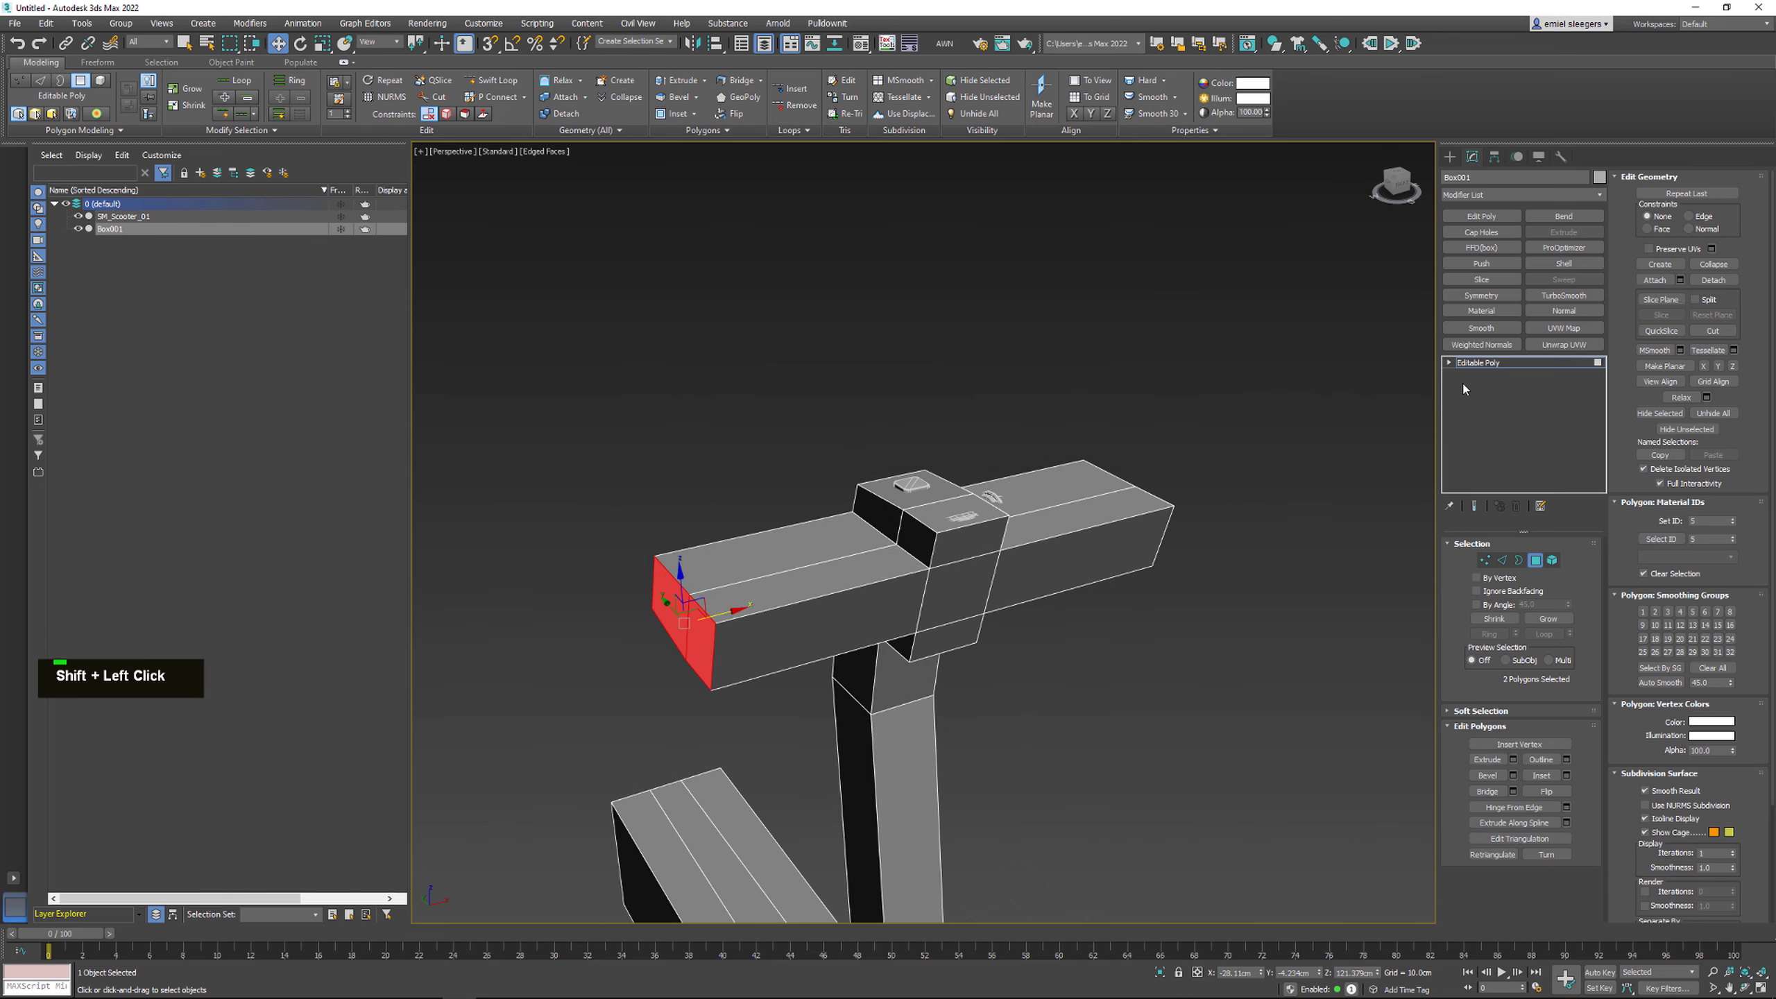
click(1478, 362)
scroll(1000, 373, down, 5)
alt+middle_drag(999, 374, 848, 427)
click(144, 218)
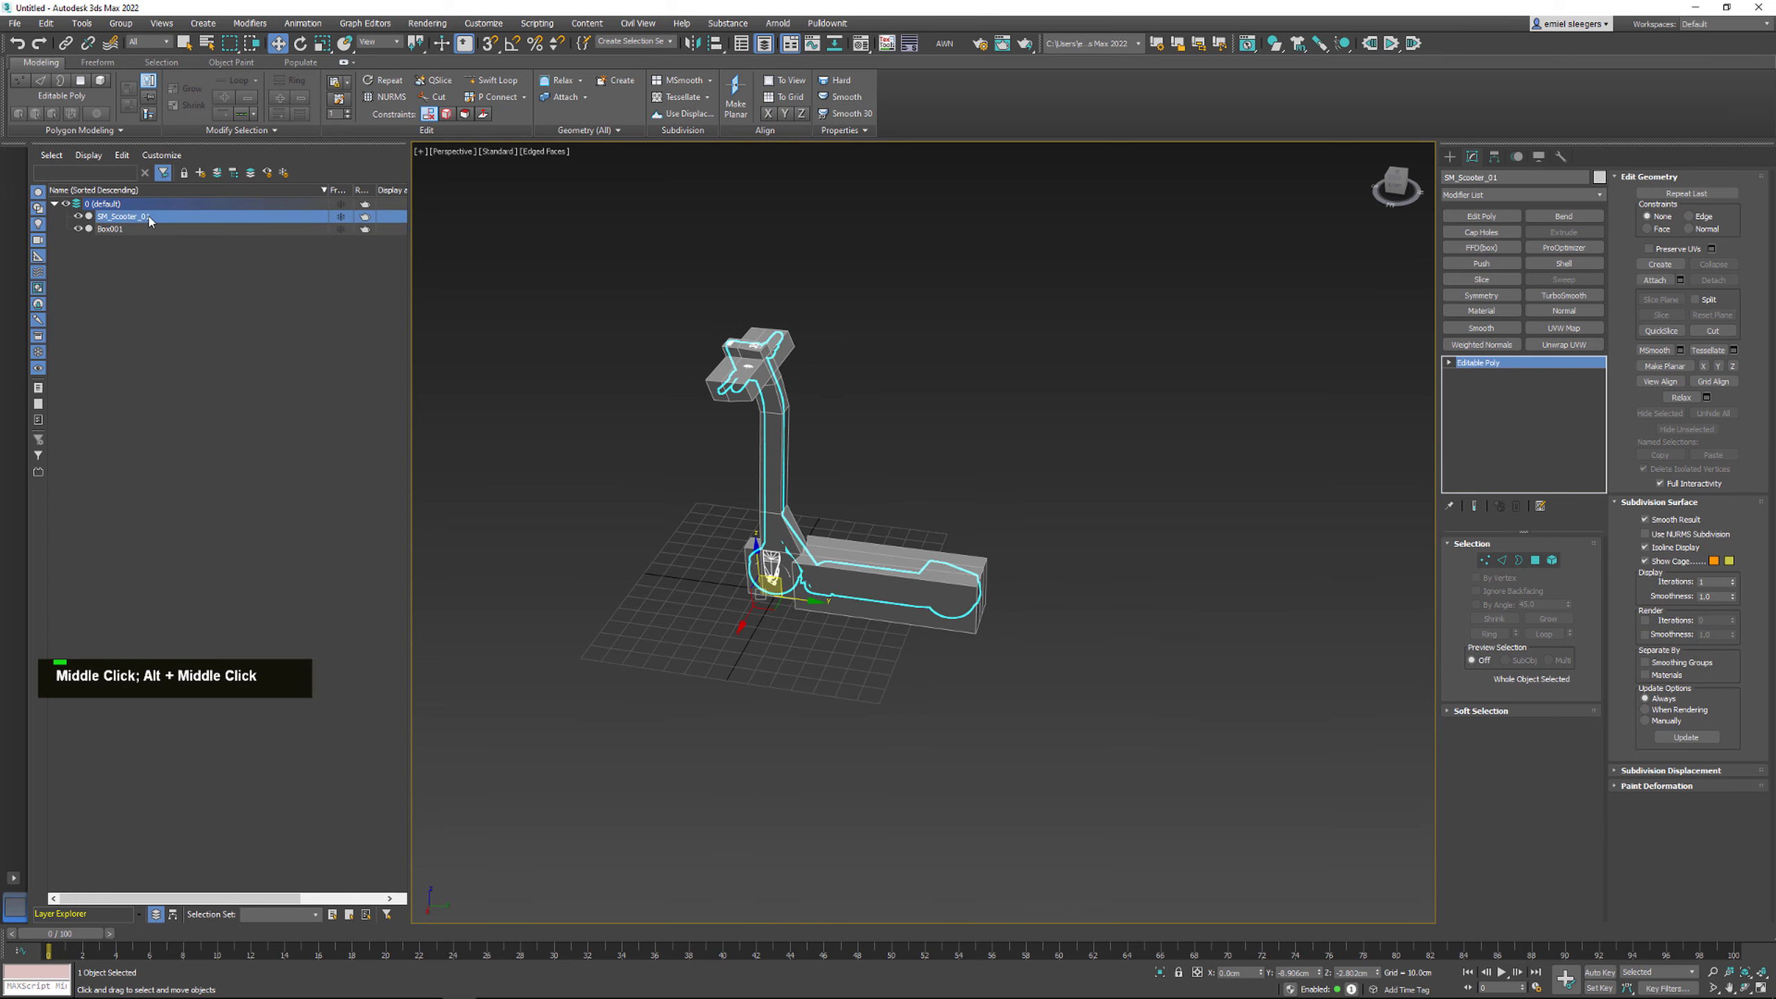
Copy the SM_Scooter_01 name and rename Box001 to UCX_SM_Scooter_01
double_click(149, 217)
drag(151, 218, 41, 211)
key(ctrl+c)
double_click(123, 230)
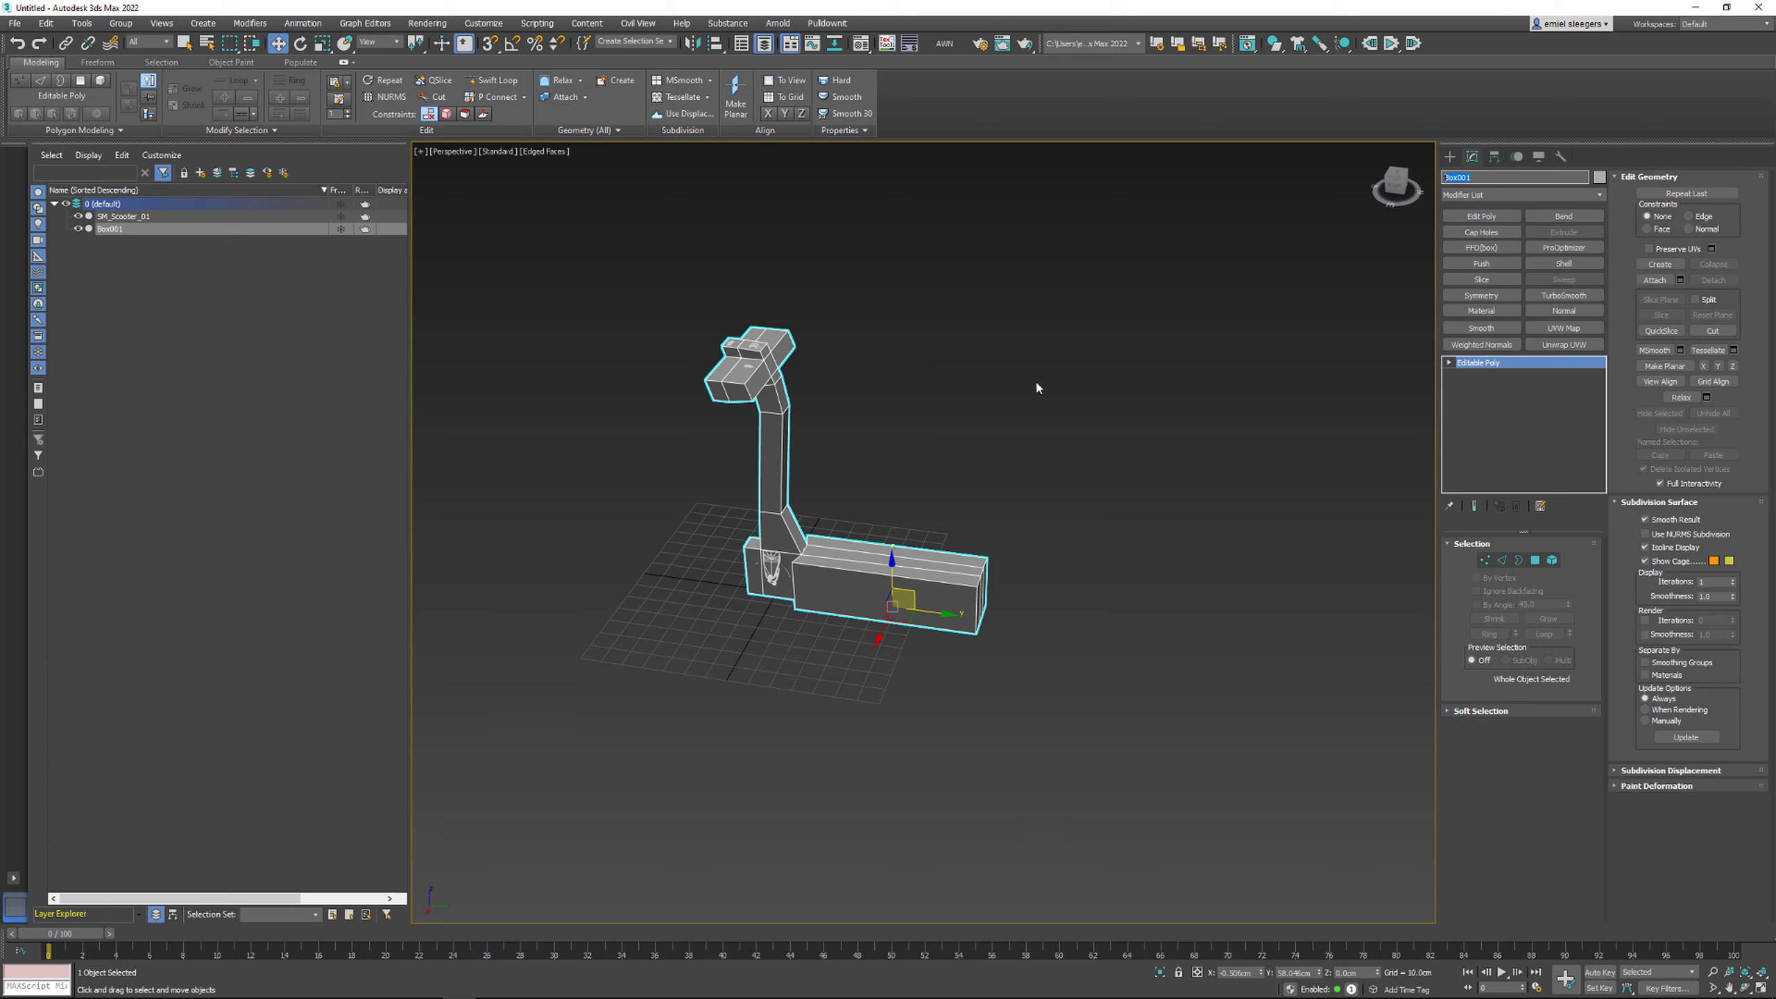
key(shift)
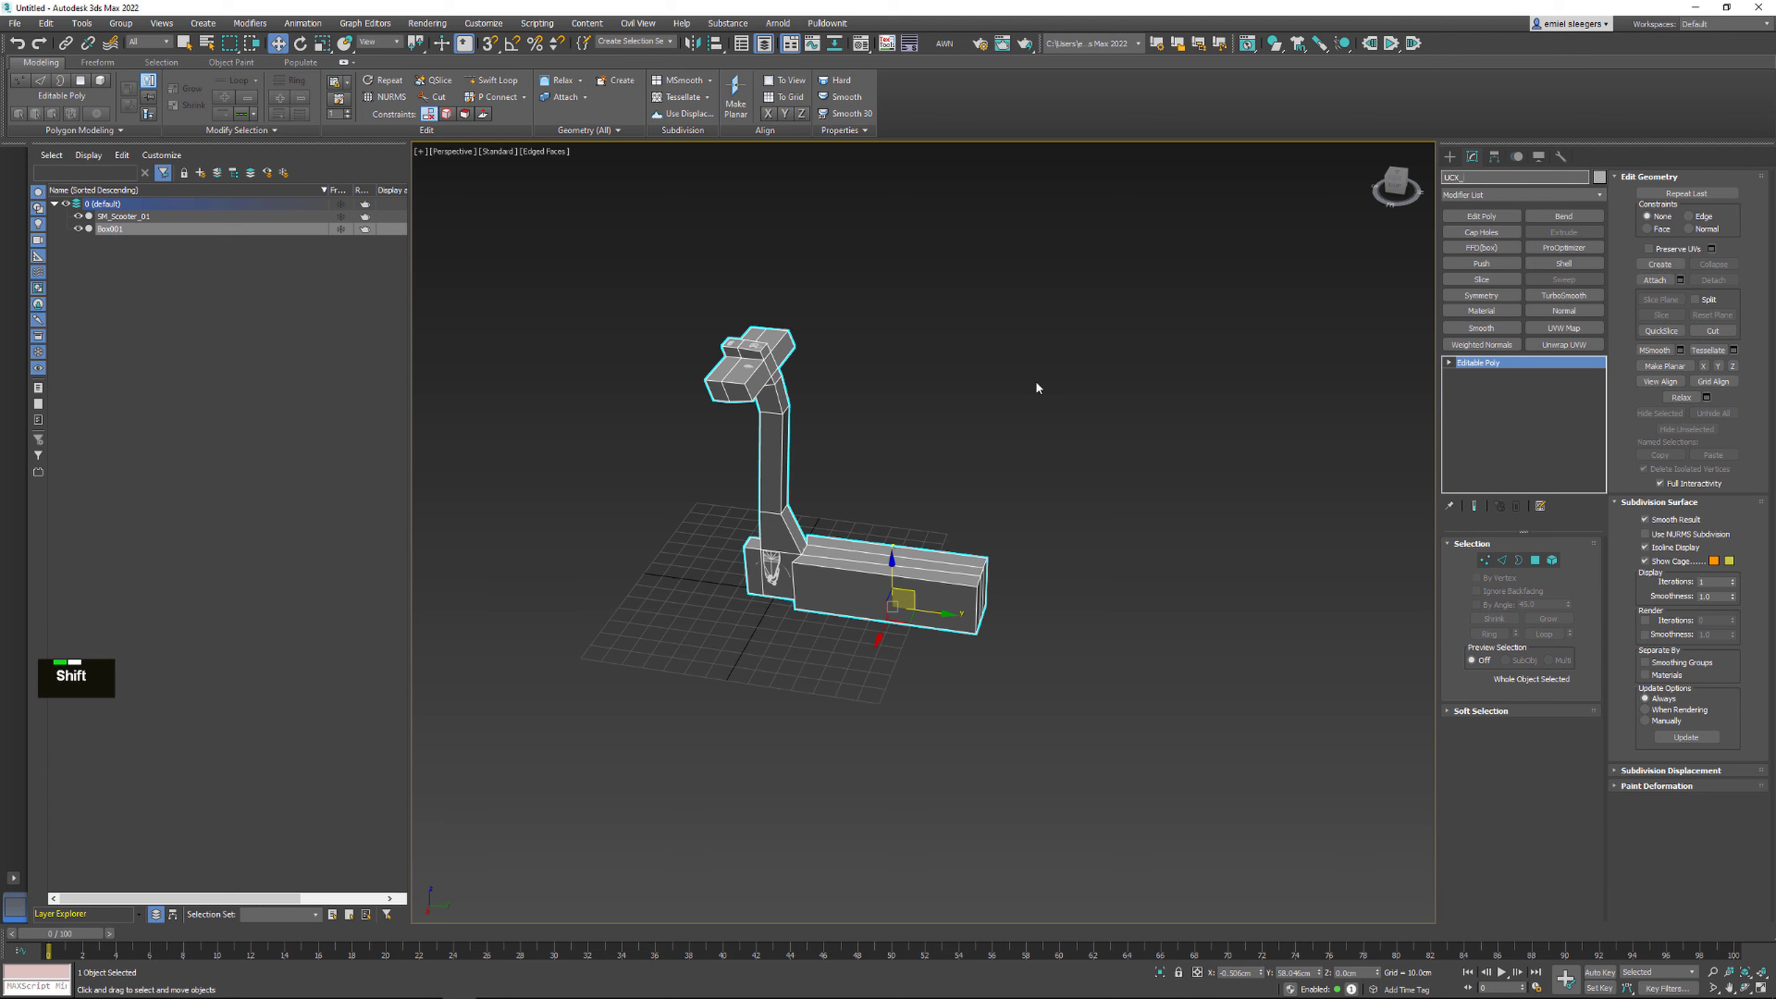
key(Return)
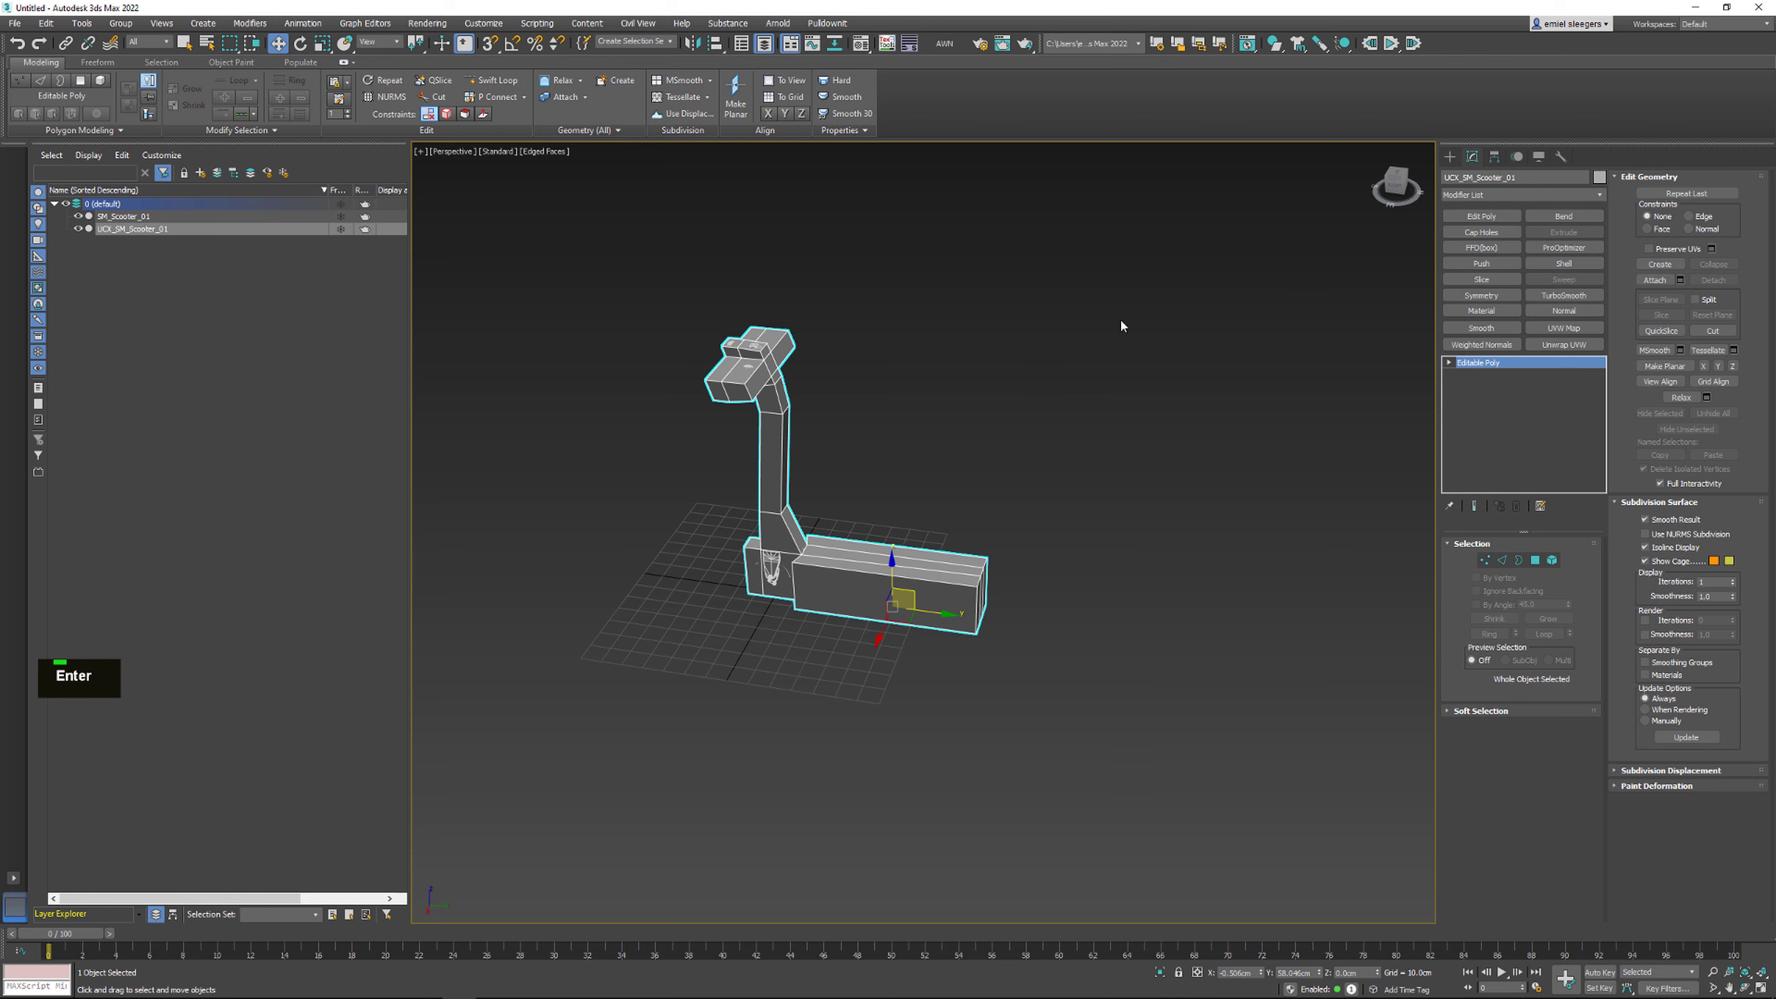
Select both the scooter mesh and its UCX collision box
alt+middle_drag(900, 388, 921, 371)
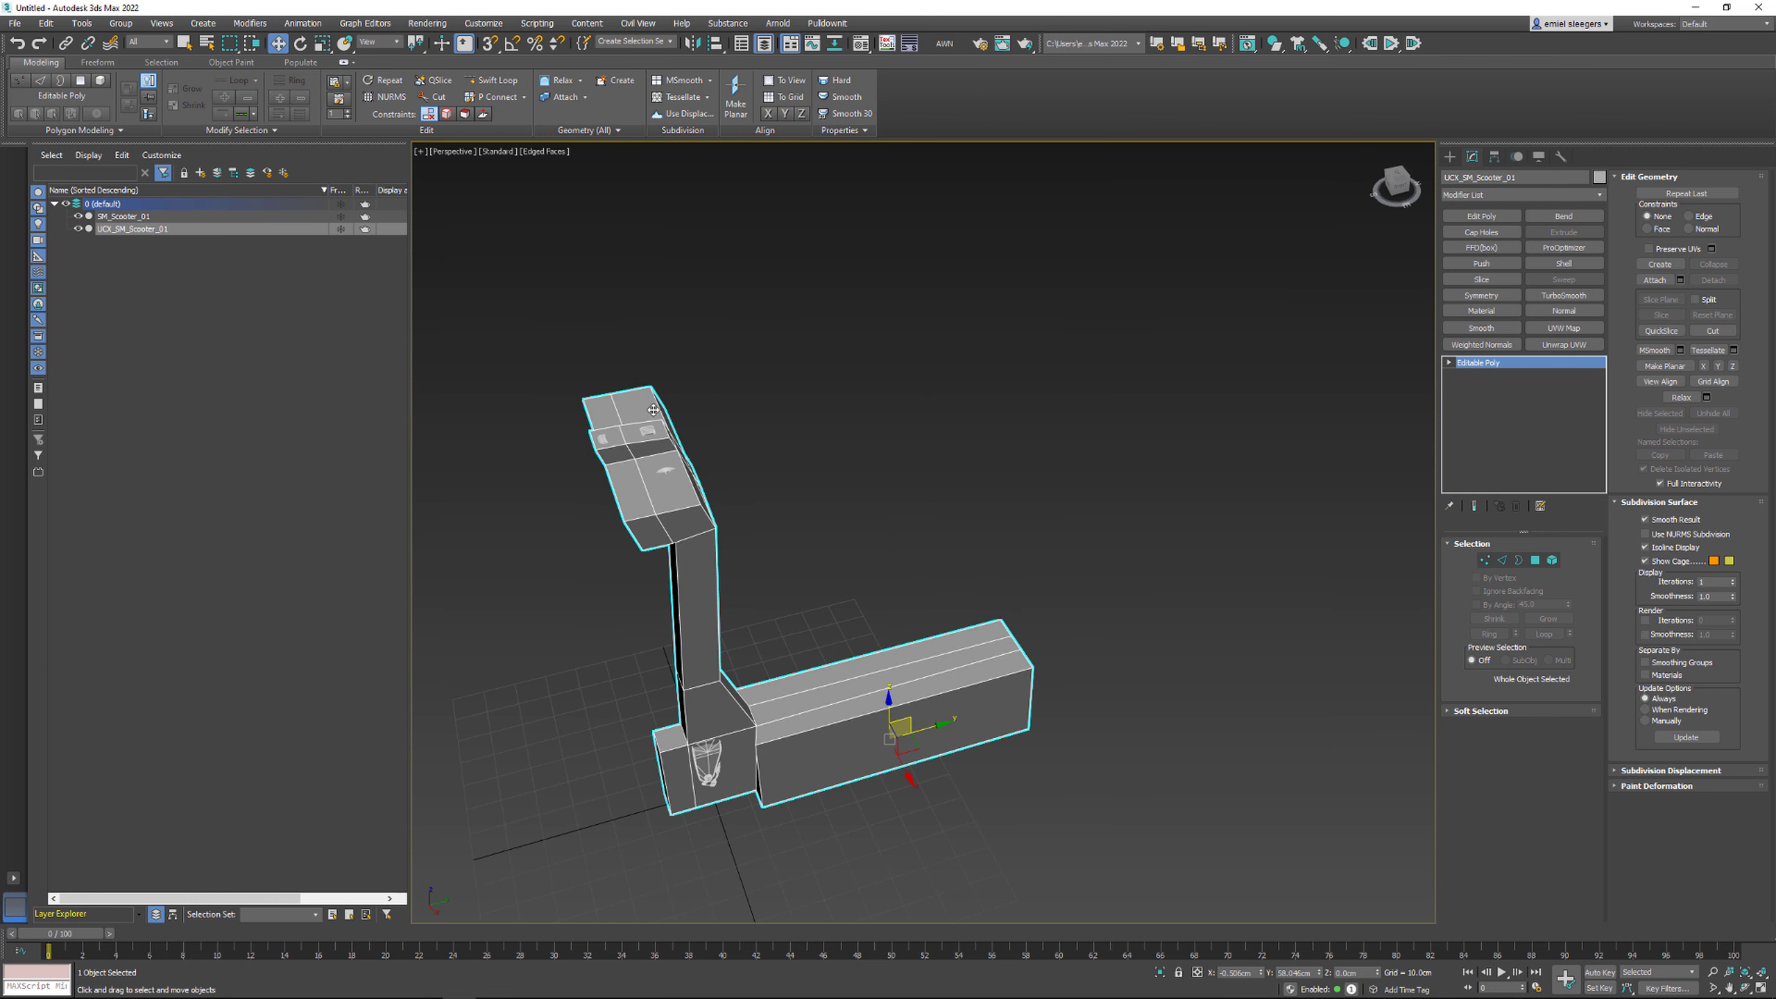
drag(811, 370, 590, 634)
key(ctrl+a)
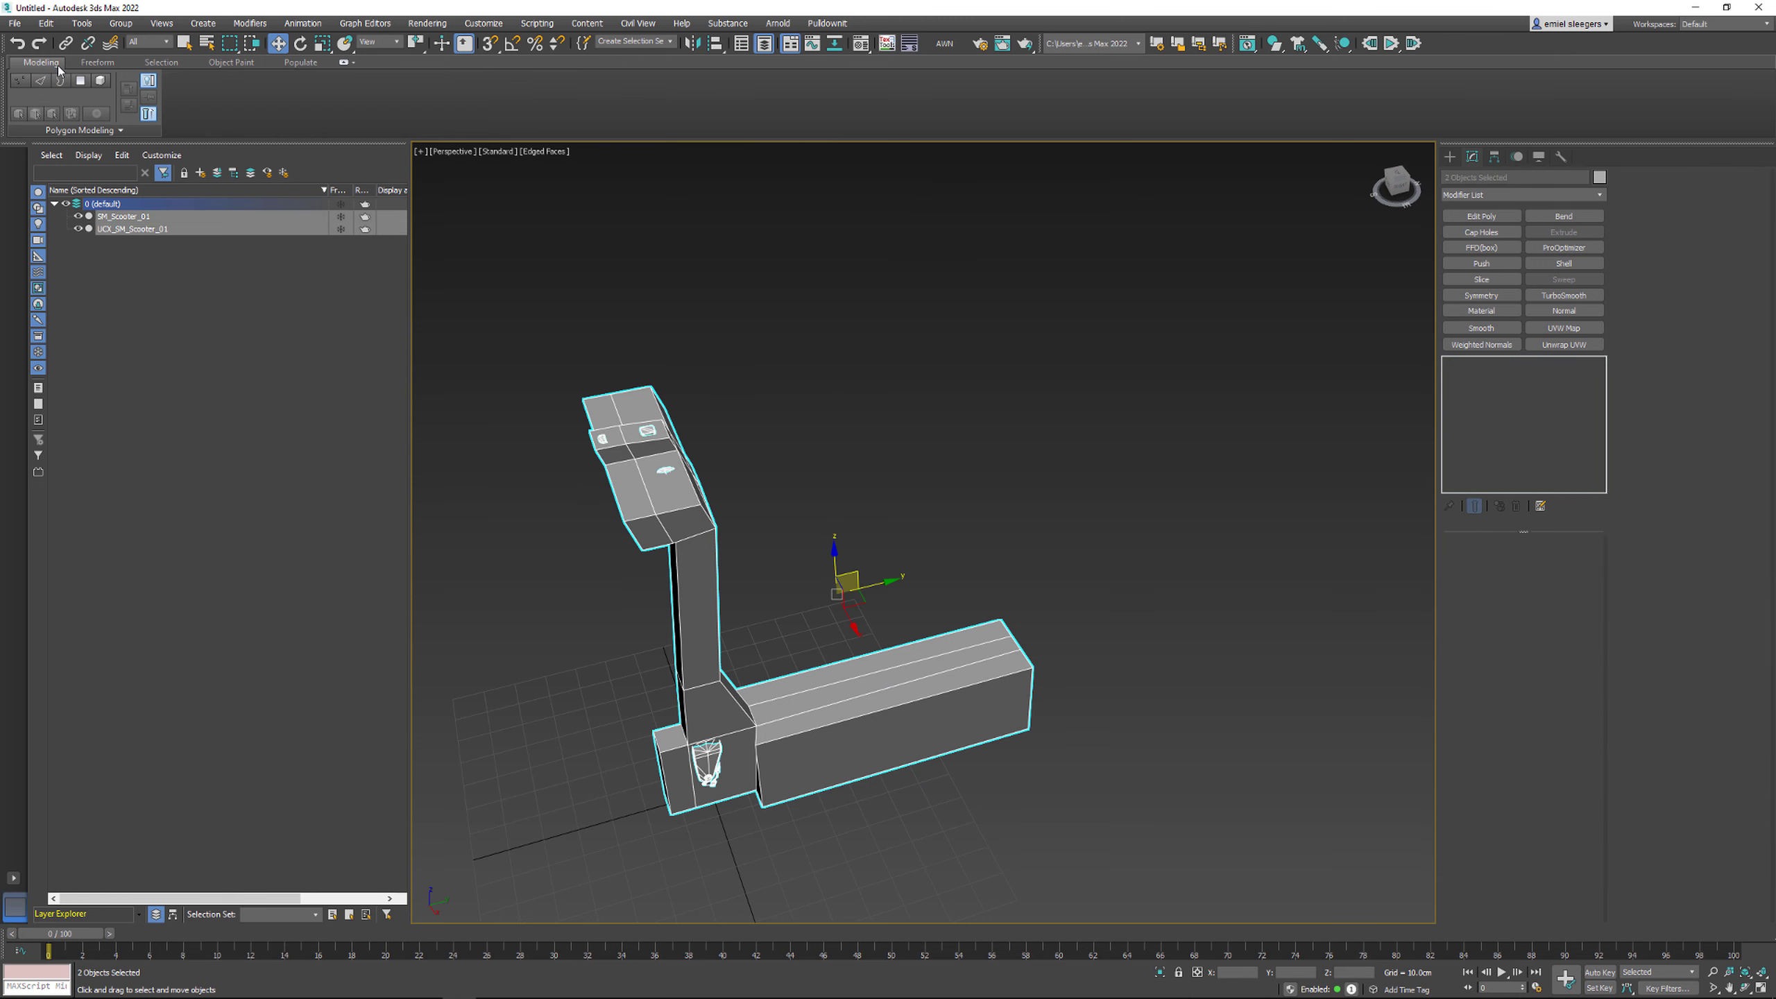
Export the selection over MM00130_Scooter01_LOD0.fbx in the fbx folder, replacing the existing file
click(15, 24)
mouse_move(92, 230)
click(208, 243)
key(ctrl+v)
key(Return)
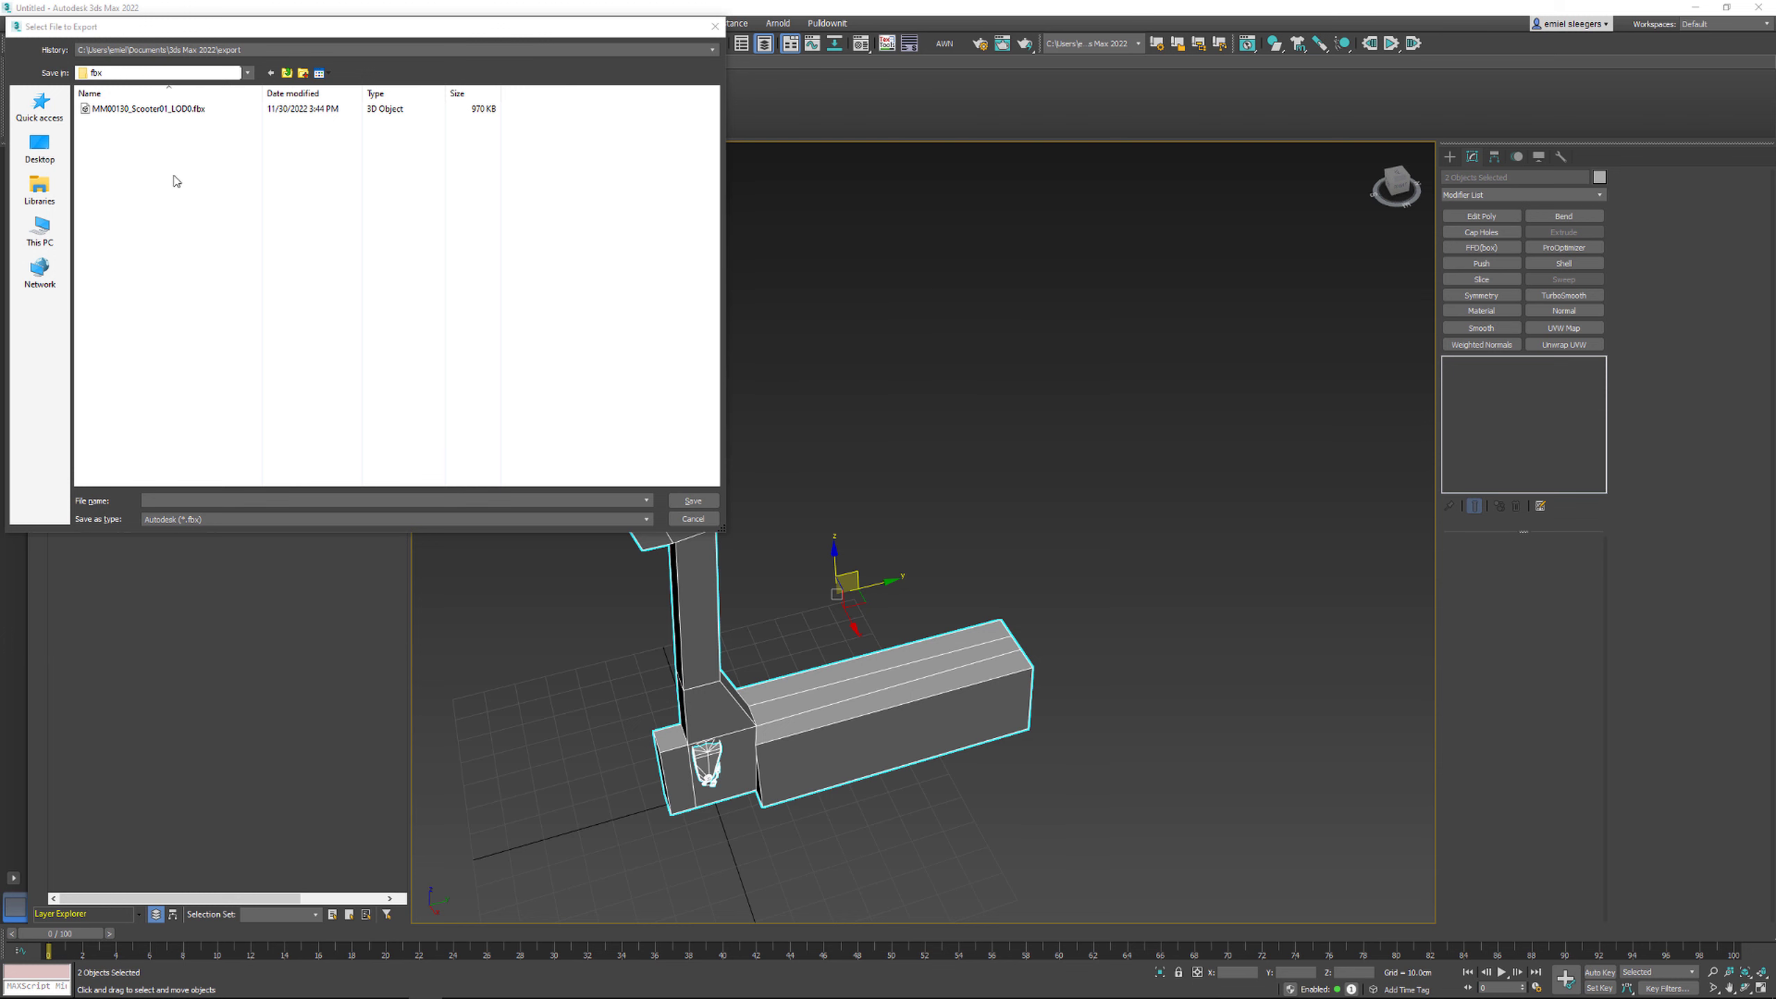
click(167, 110)
double_click(167, 112)
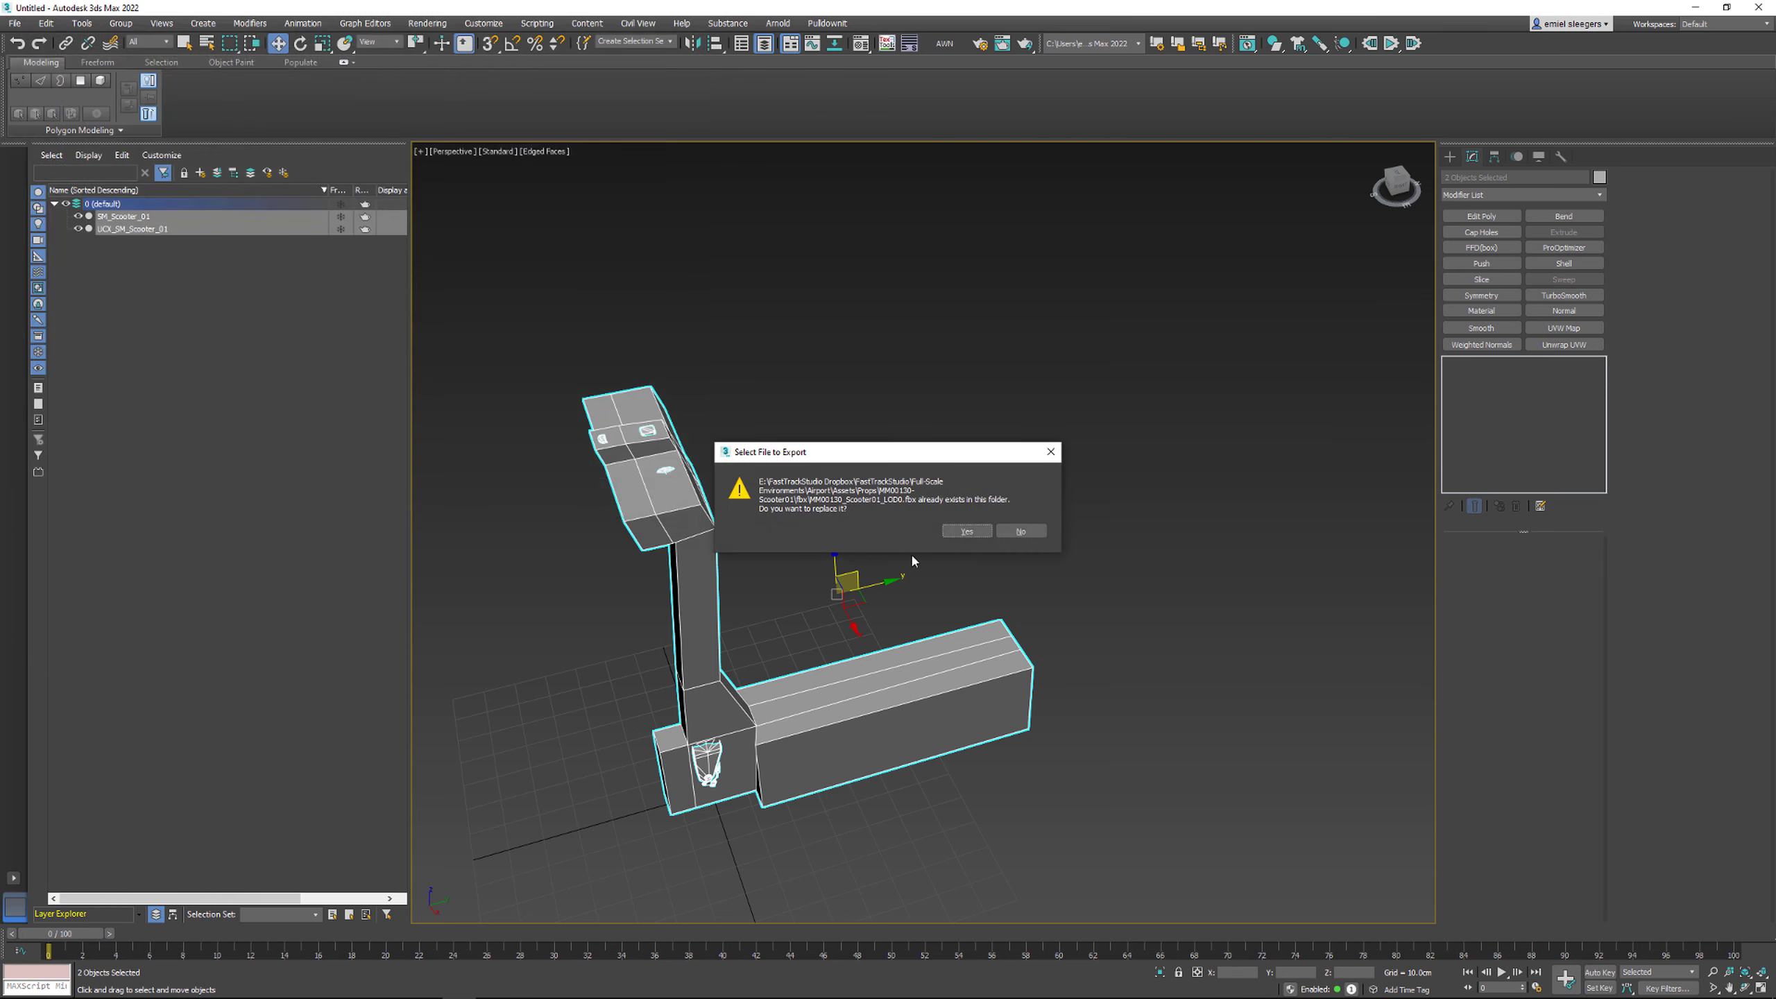
click(966, 533)
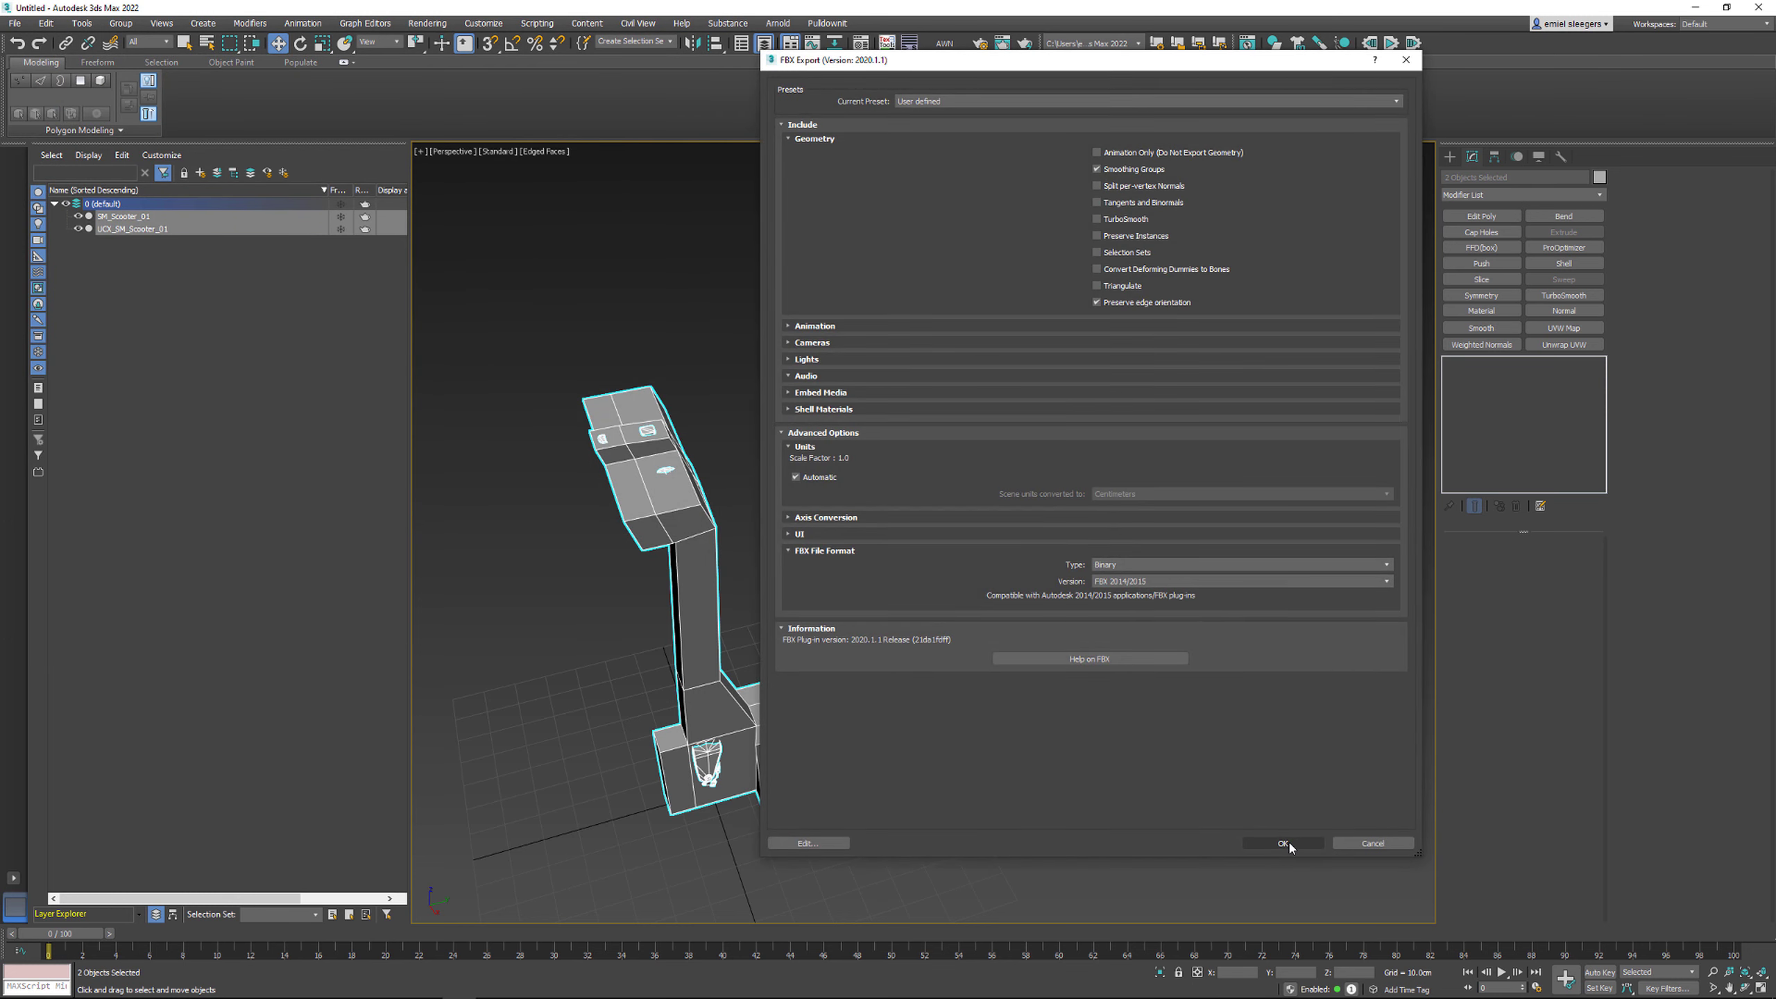
click(1284, 843)
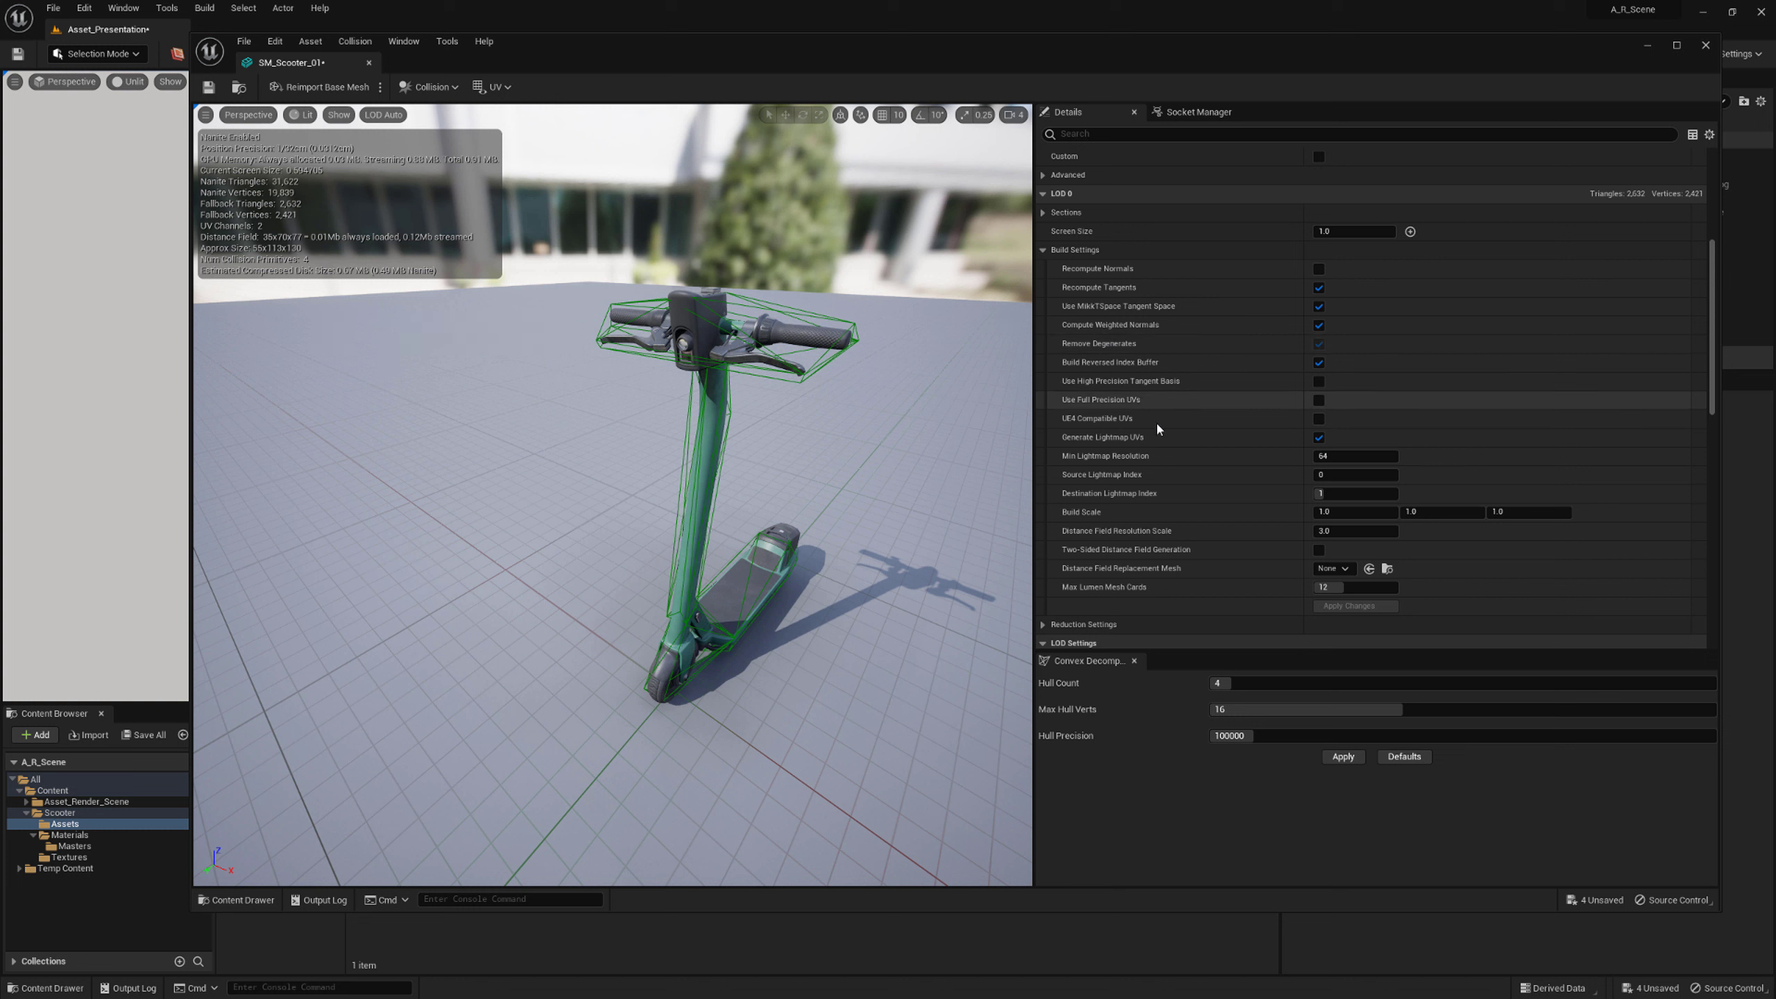
Expand Import Settings > Mesh, collapse Convex Decomposition, and remove SM_Scooter_01's old collision hulls
scroll(1133, 414, down, 10)
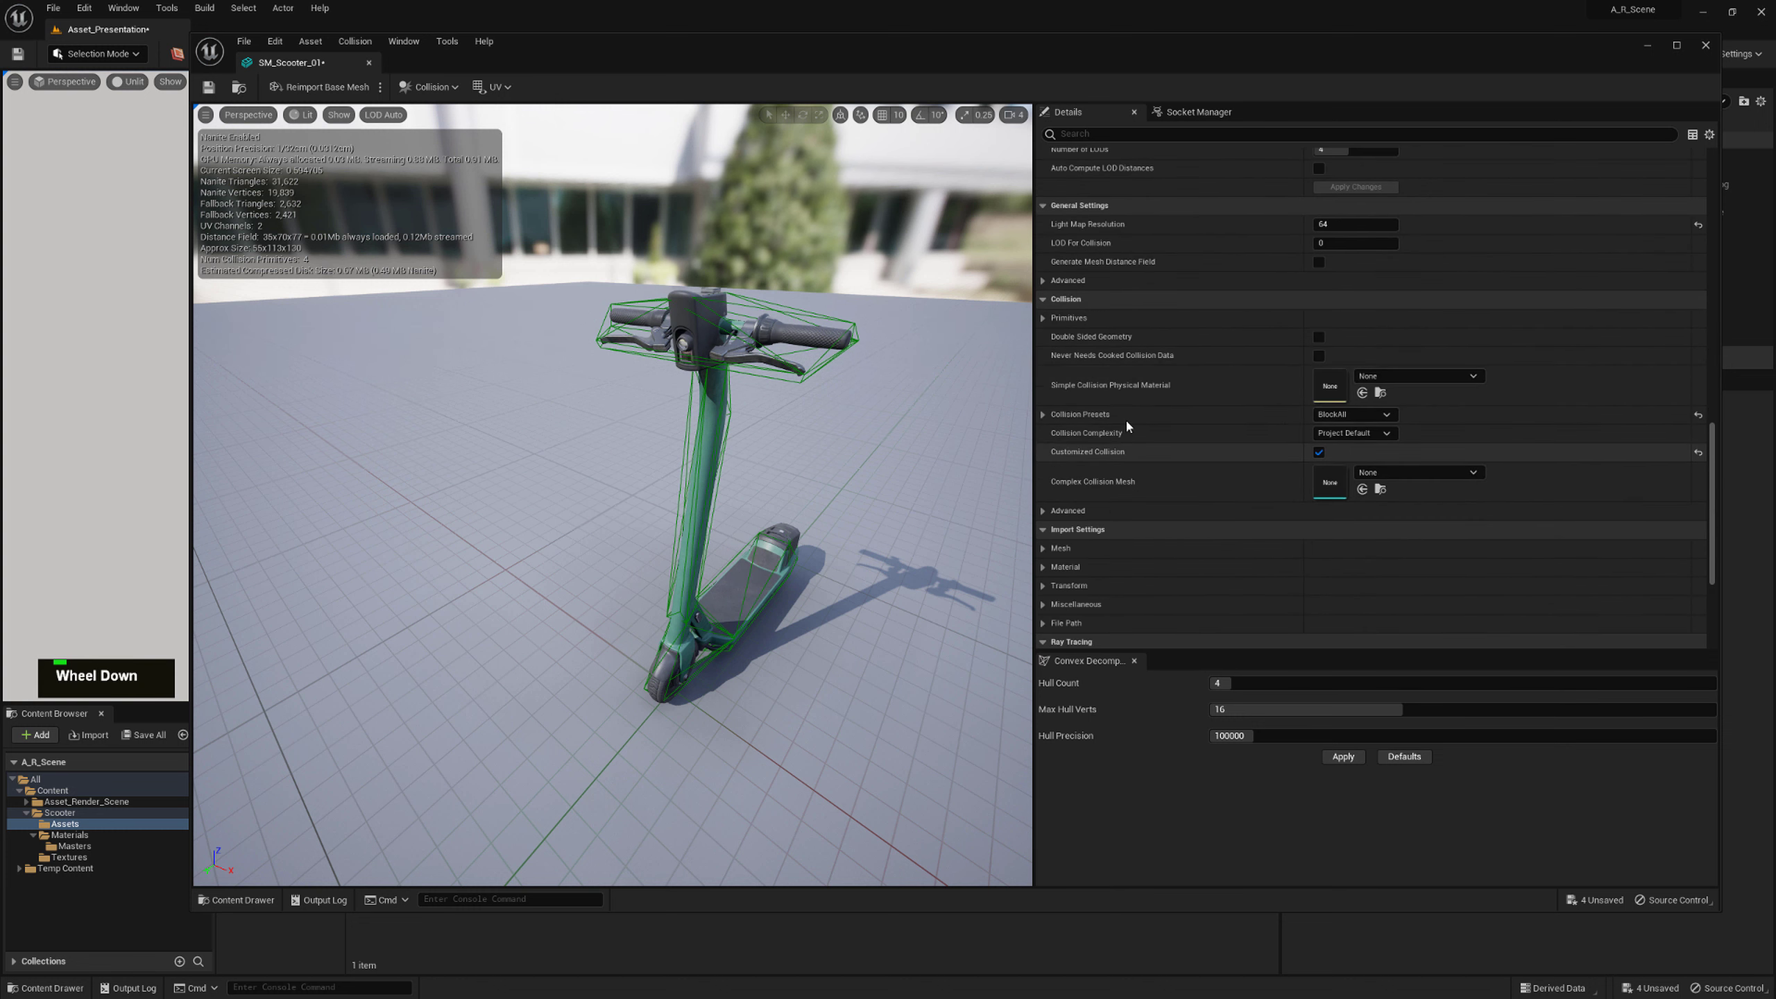
scroll(1080, 462, down, 3)
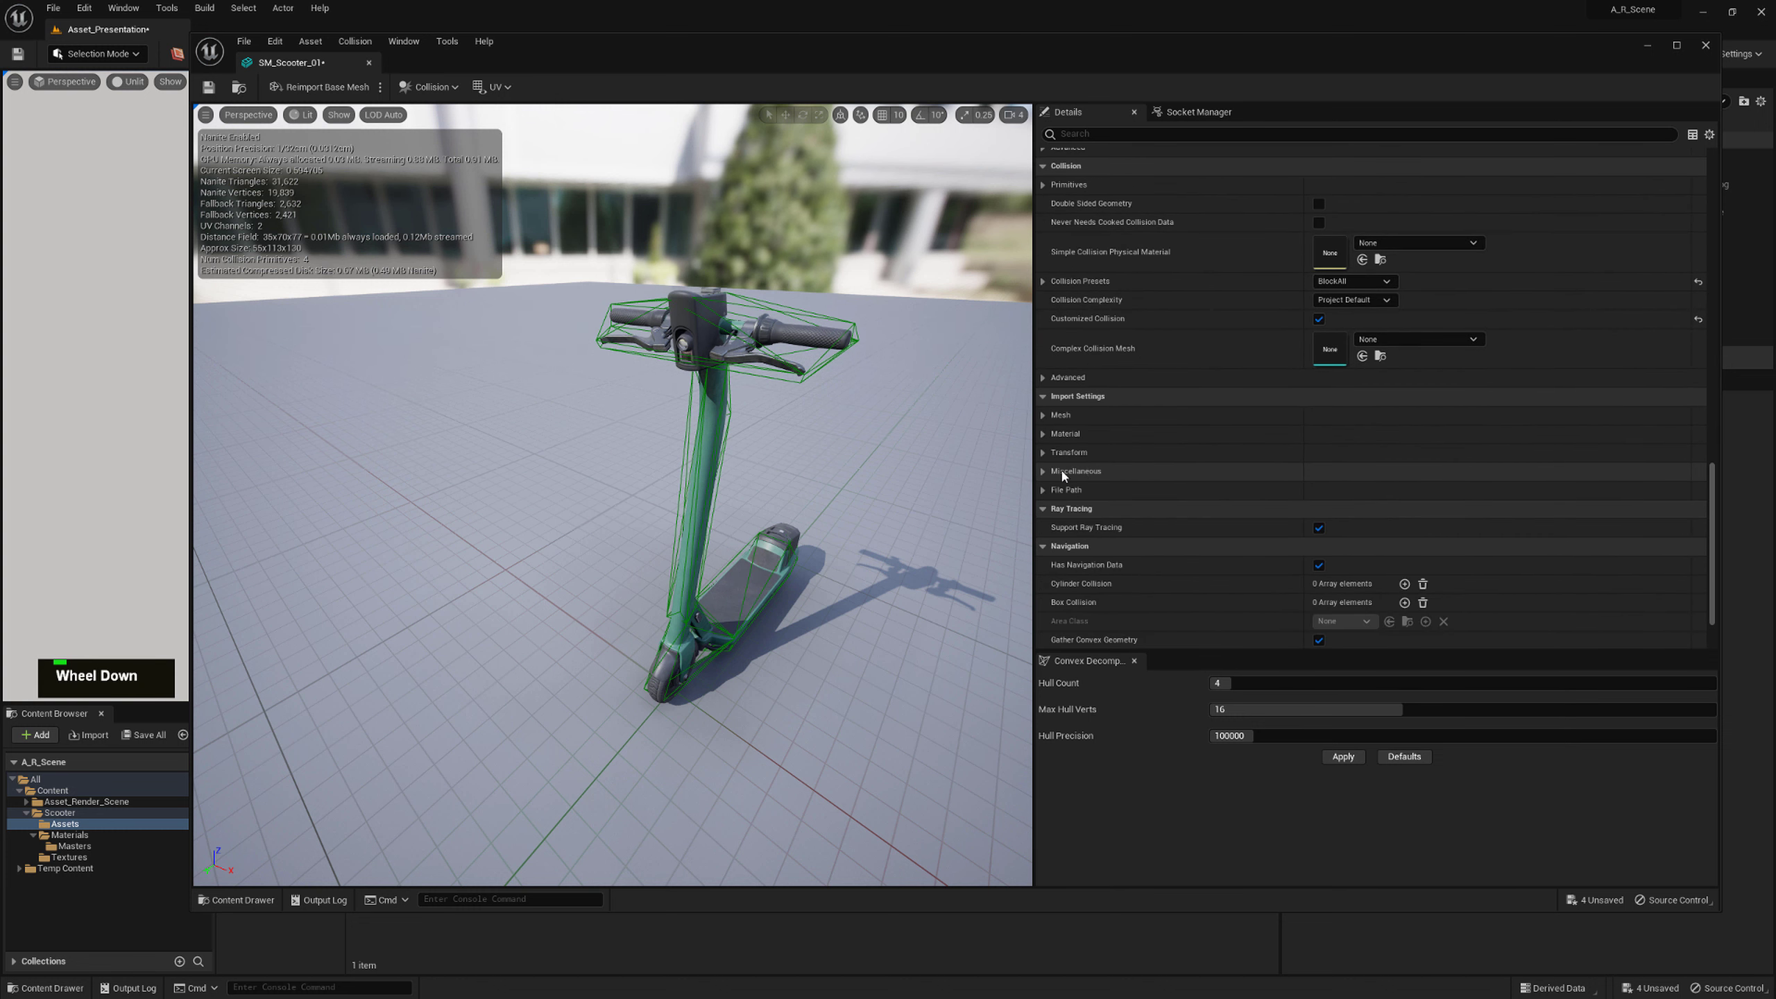
click(1044, 417)
scroll(1120, 437, down, 3)
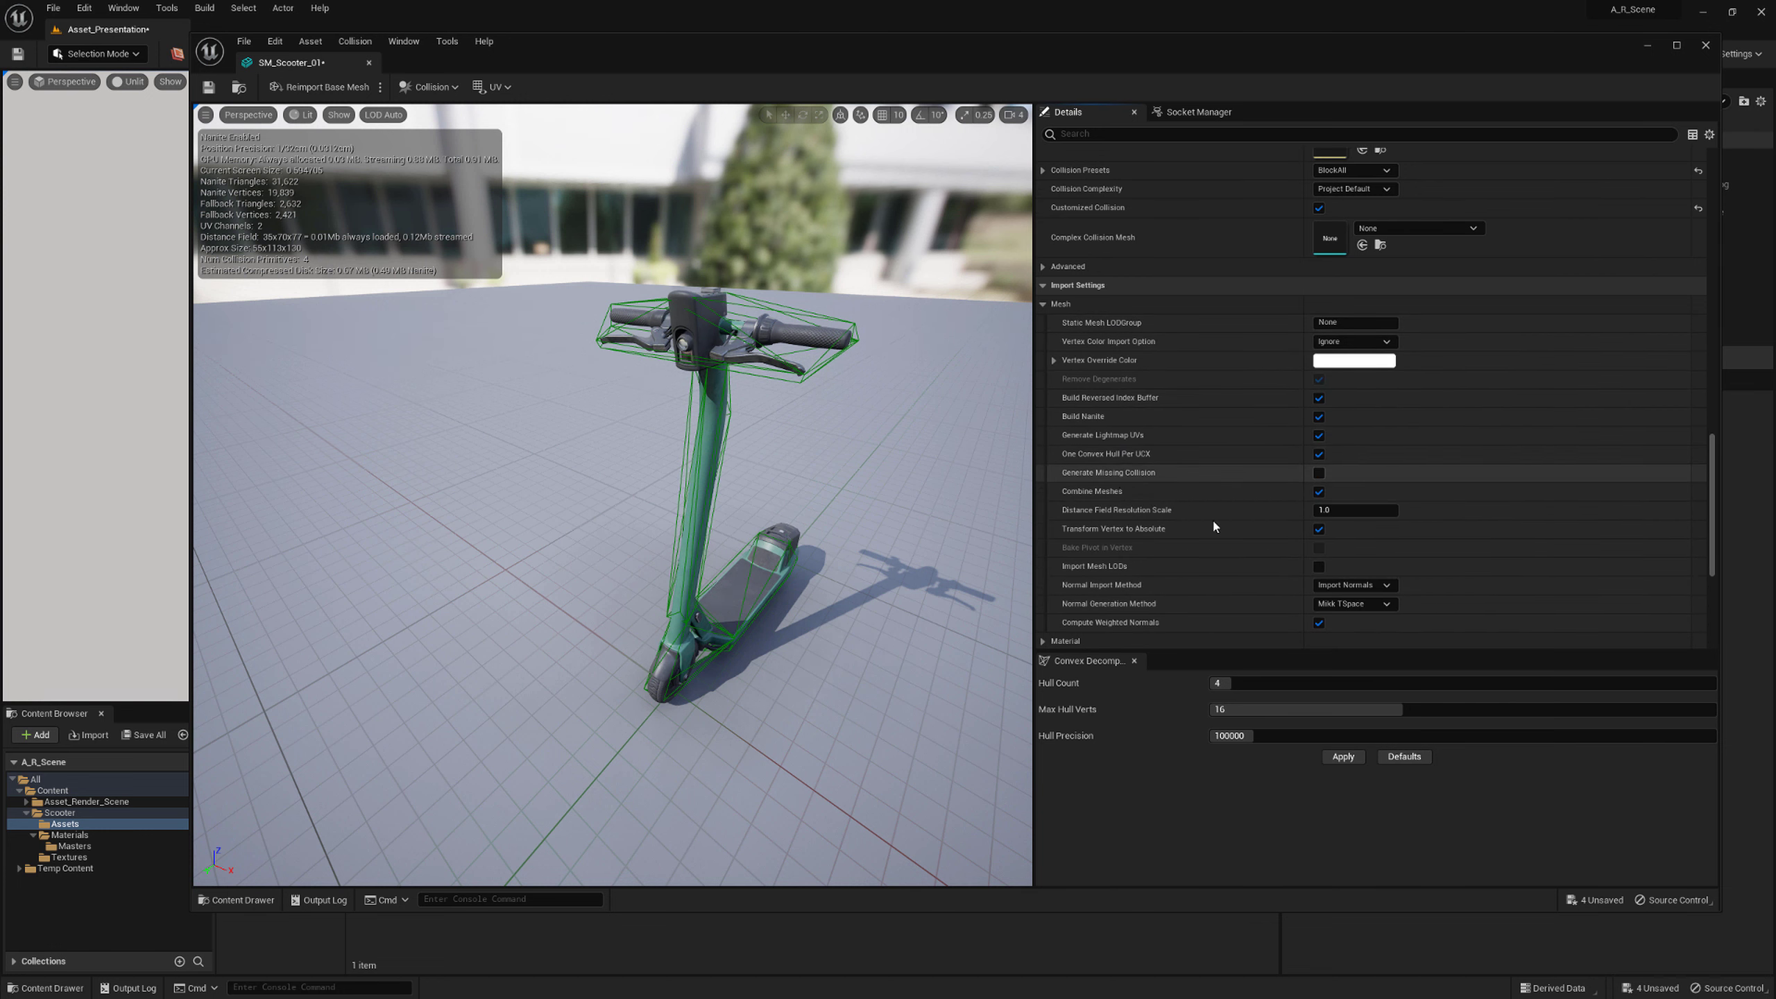
click(1134, 661)
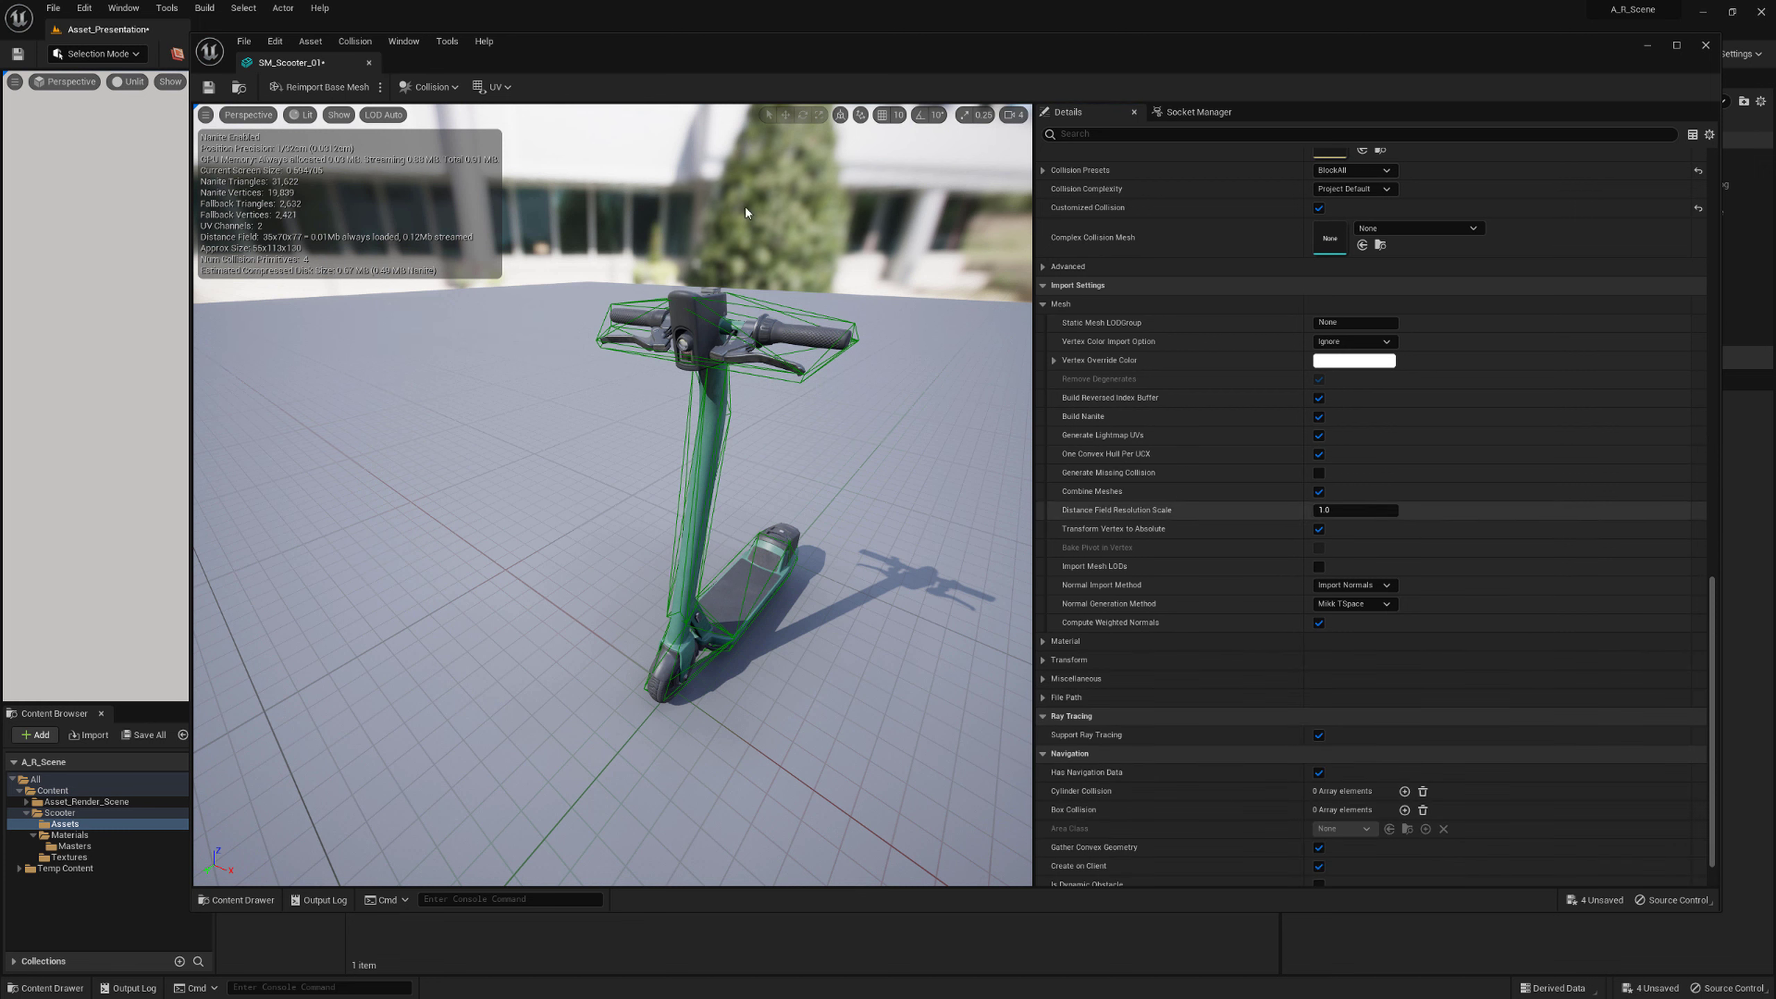
click(428, 86)
click(467, 258)
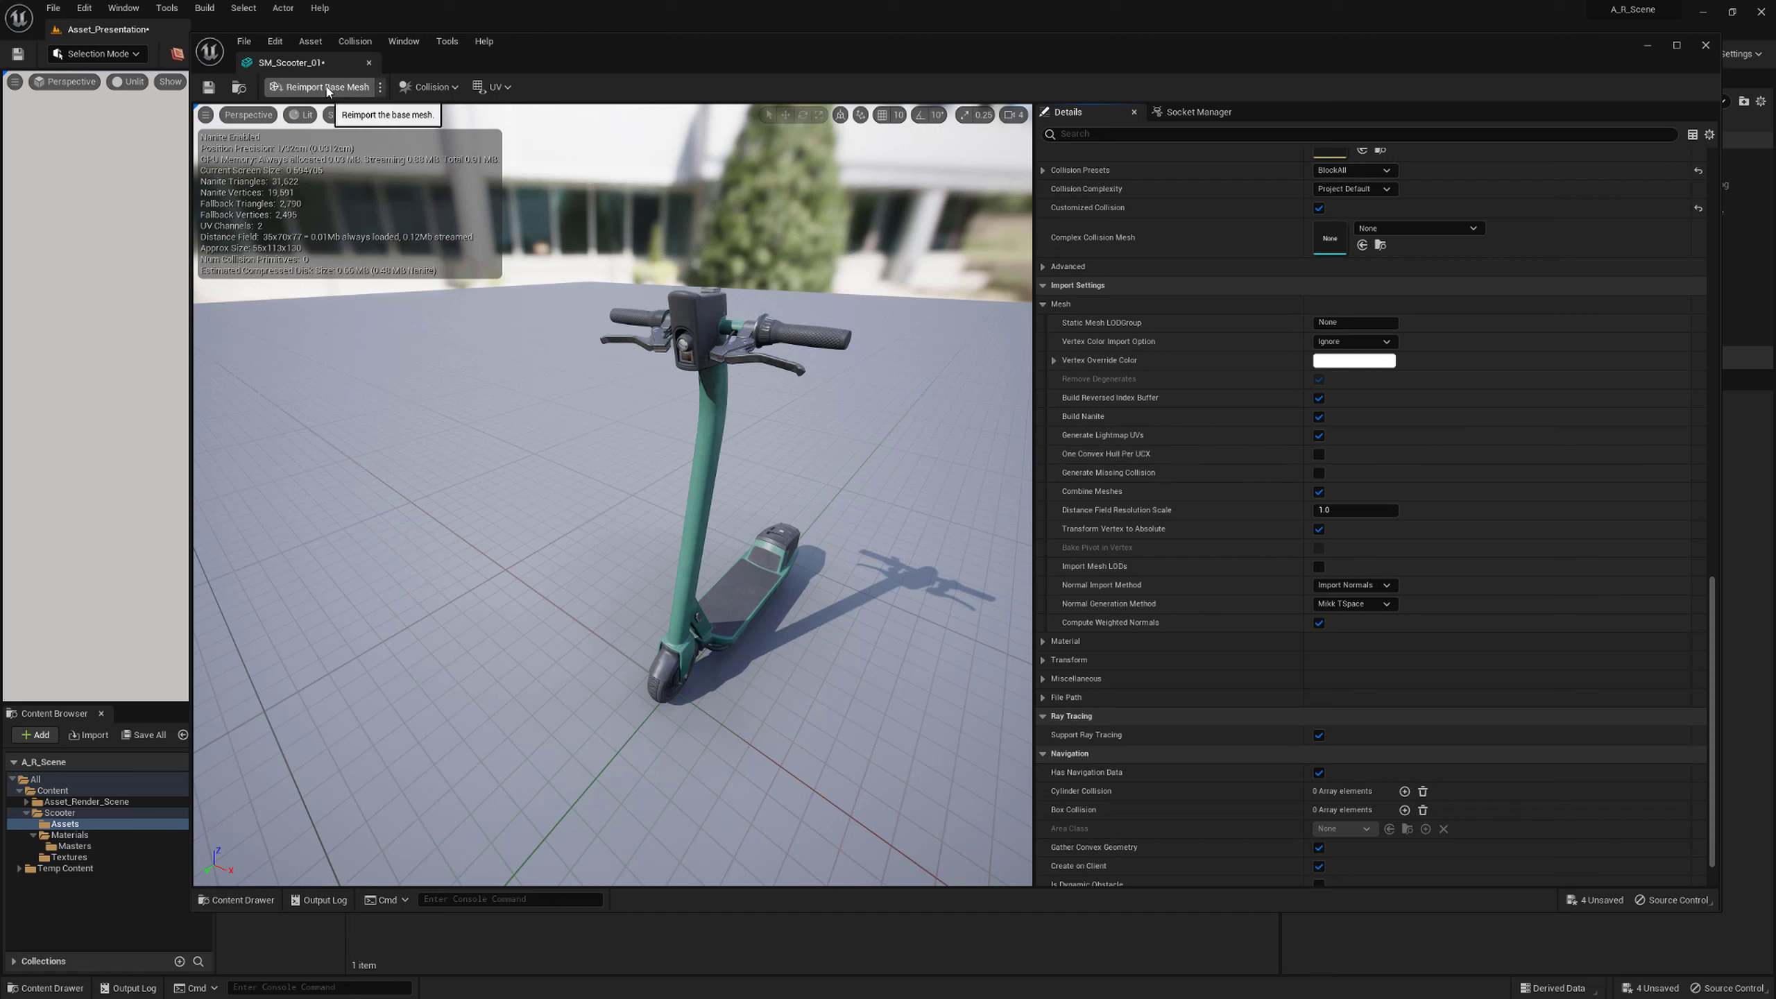
Reimport the scooter base mesh and orbit the camera to check its UCX collision boxes
click(326, 87)
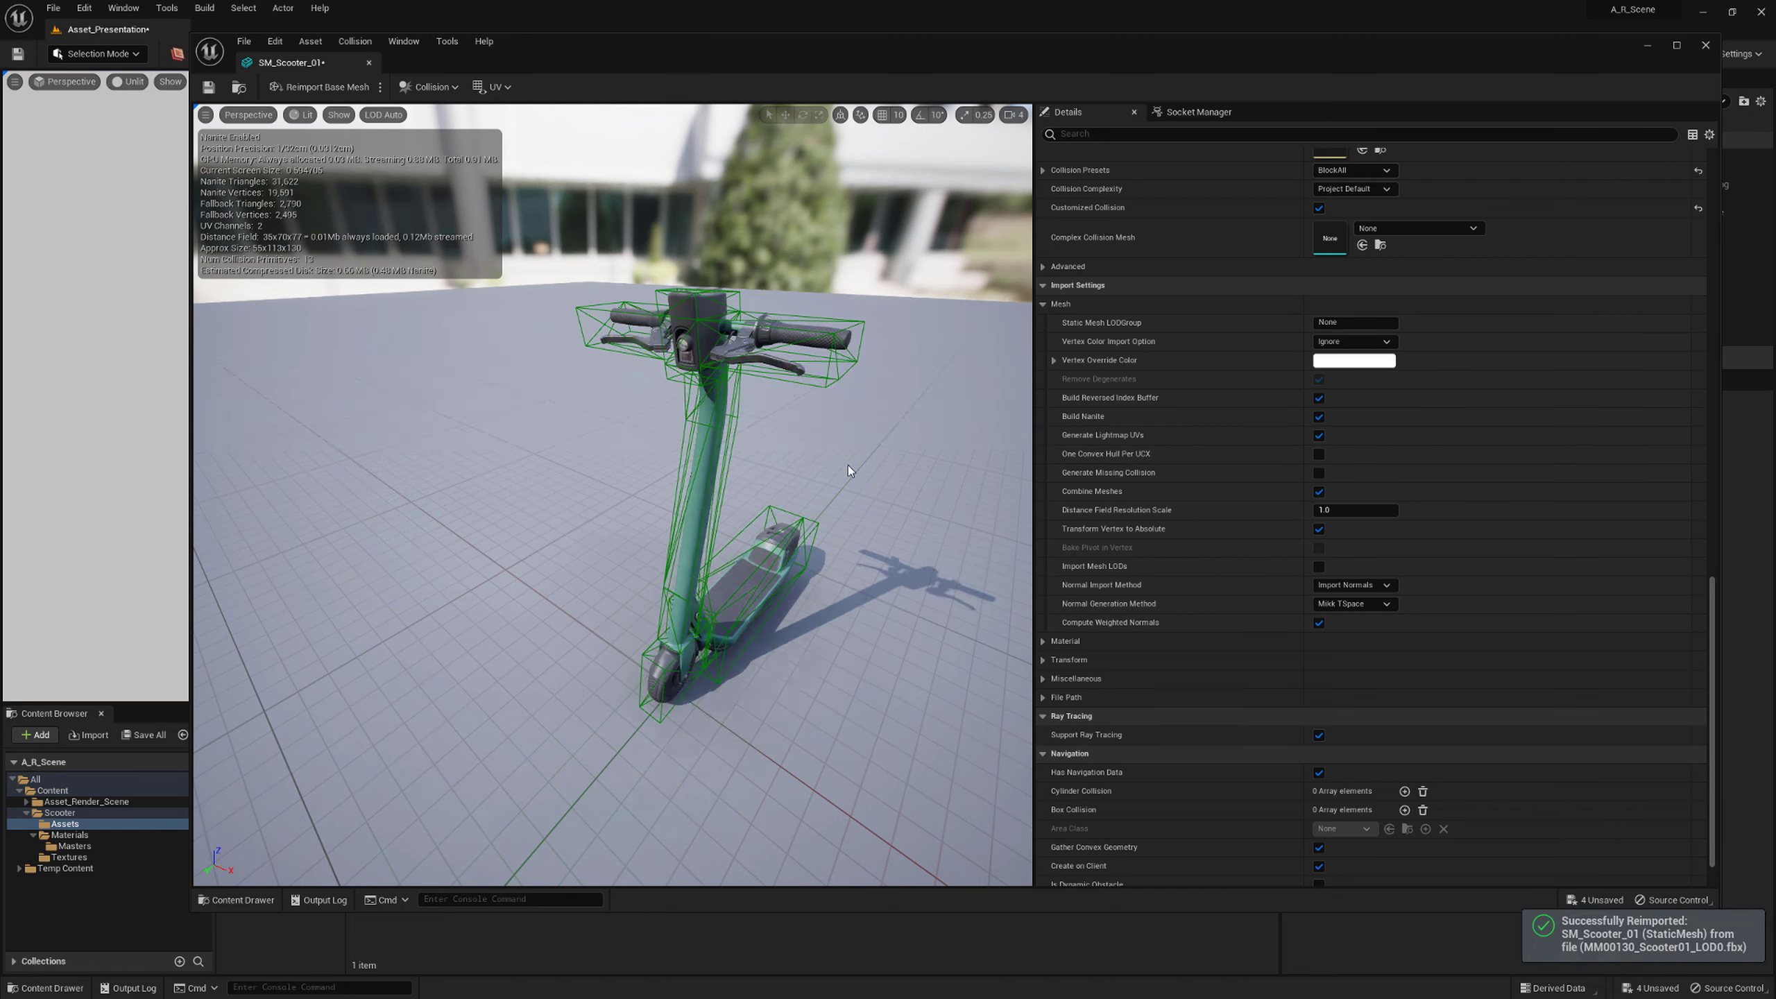
key(alt)
key(d)
right_drag(841, 496, 881, 497)
key(a)
key(s)
Save the SM_Scooter_01 asset and collapse the mesh import settings
click(208, 87)
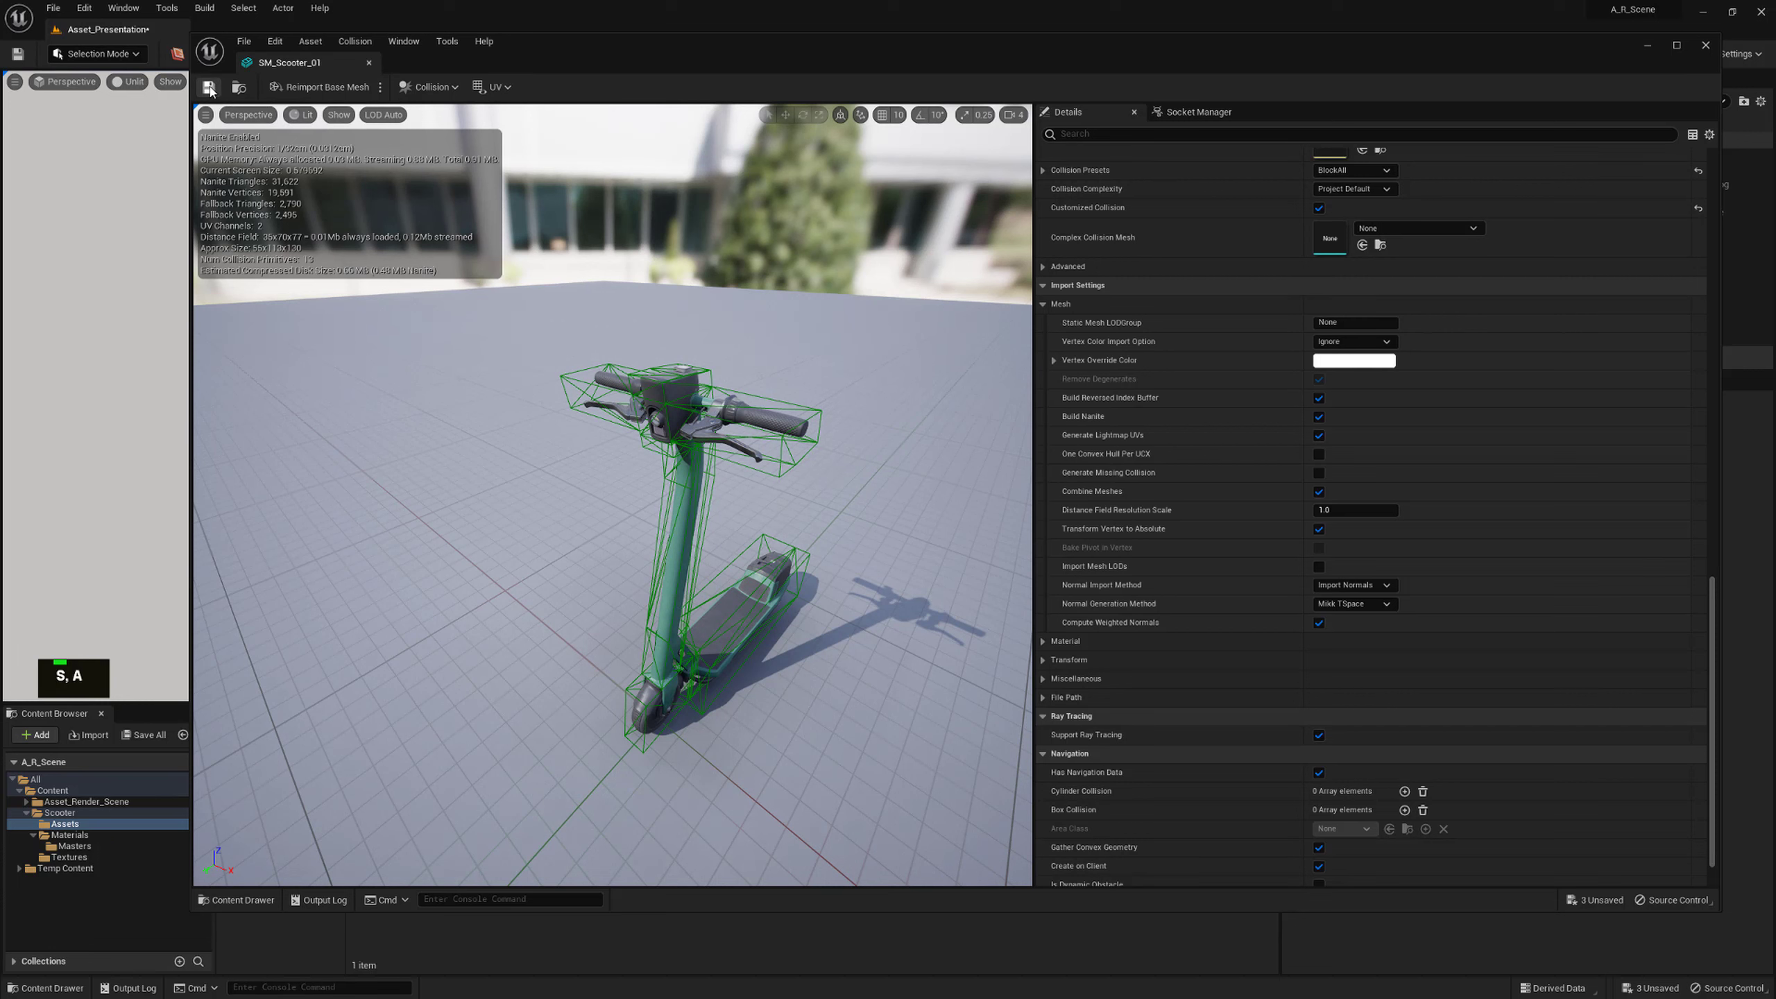
scroll(1249, 480, up, 5)
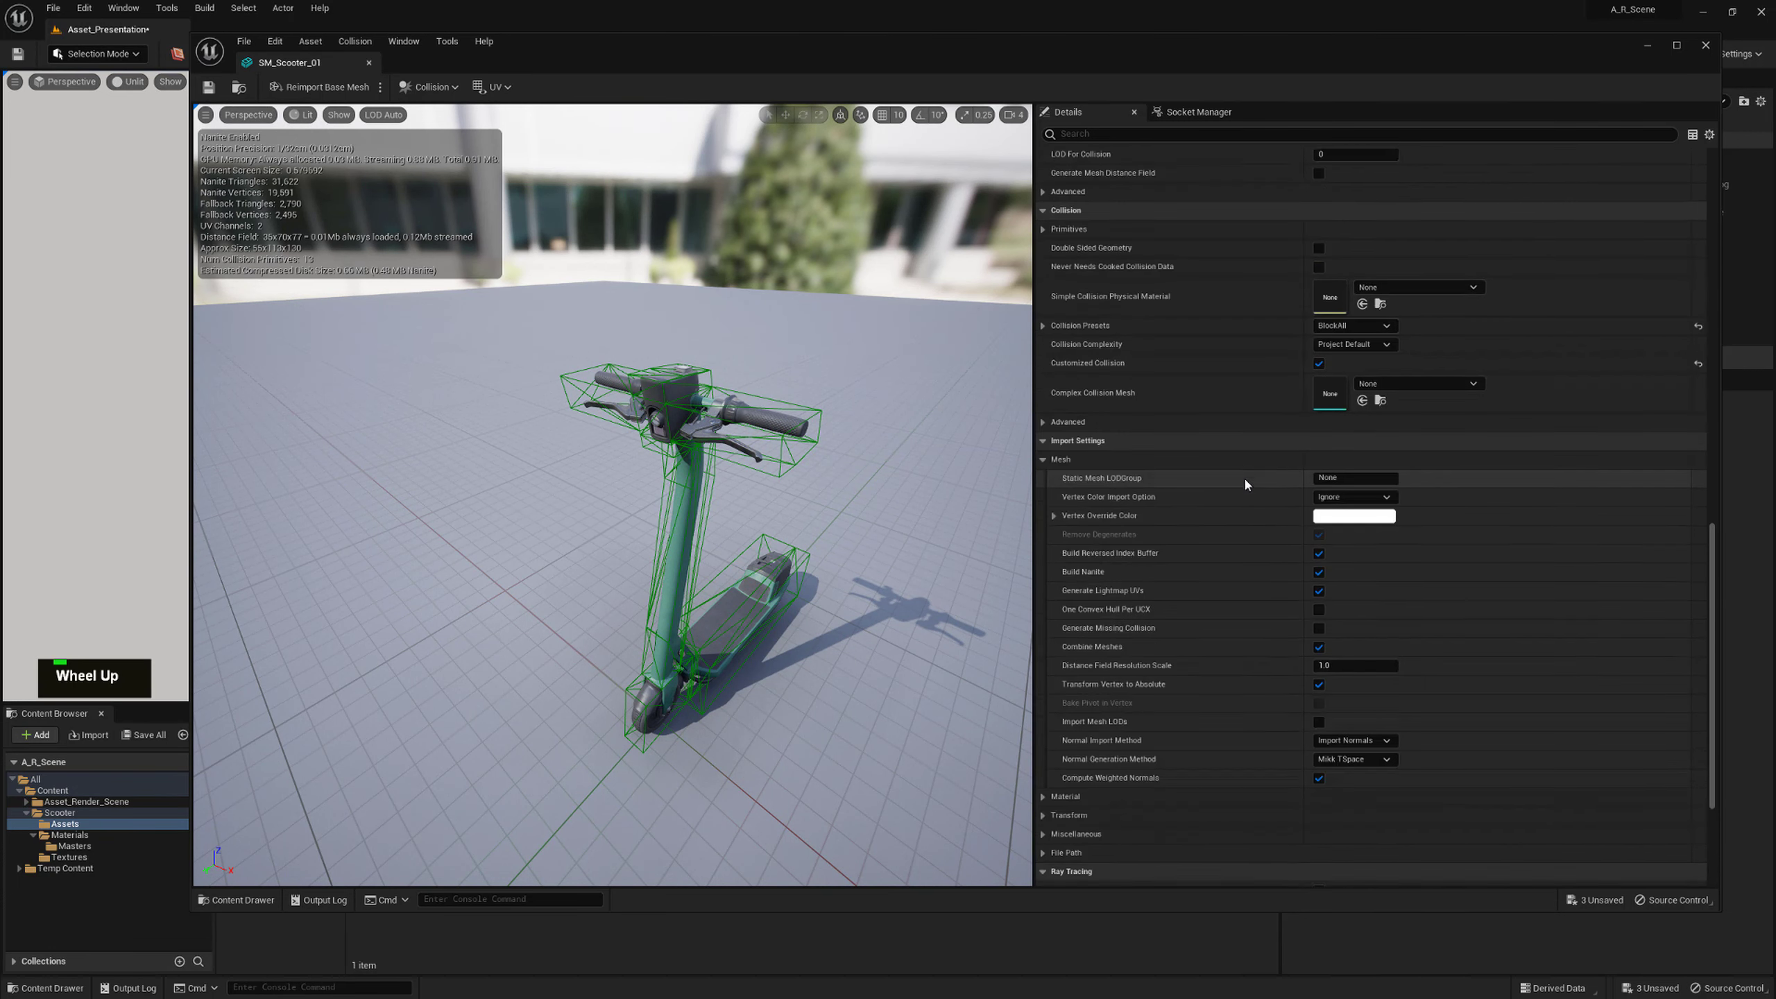
click(1043, 481)
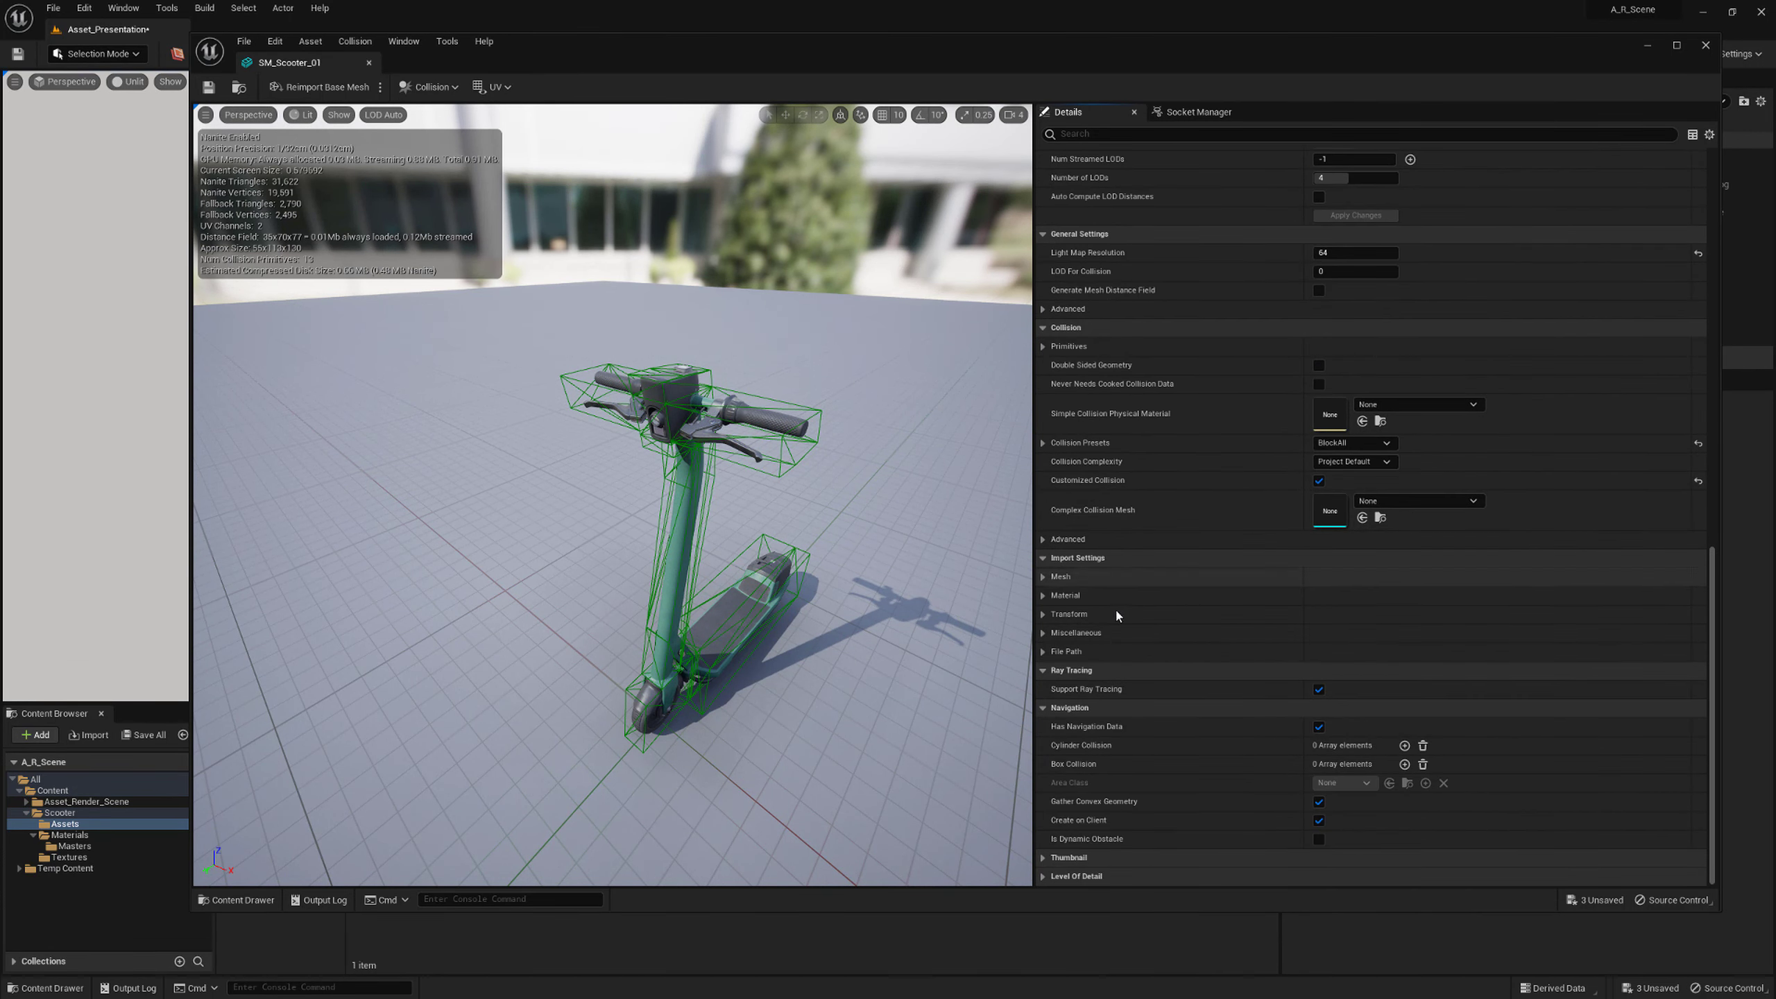
Fly in closer to inspect the collision, then close the SM_Scooter_01 Static Mesh editor
right_drag(869, 444, 870, 444)
key(a)
key(d)
key(a)
key(w)
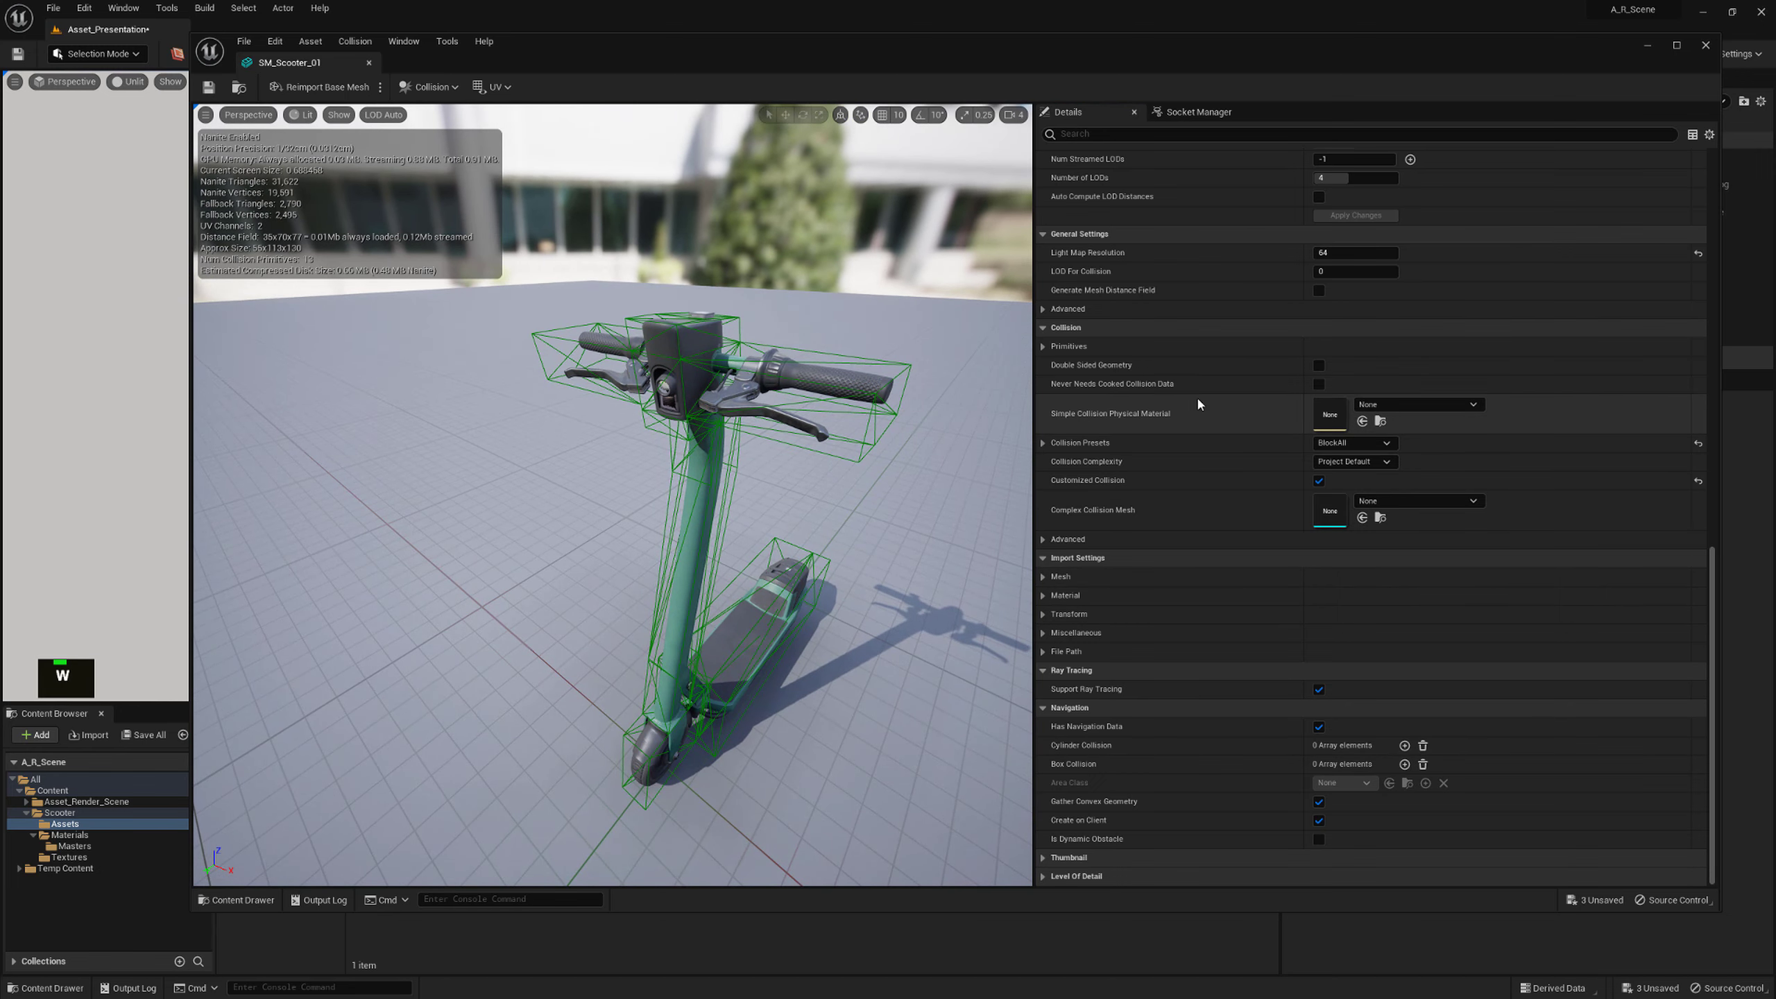
scroll(1198, 439, up, 8)
scroll(1199, 437, up, 5)
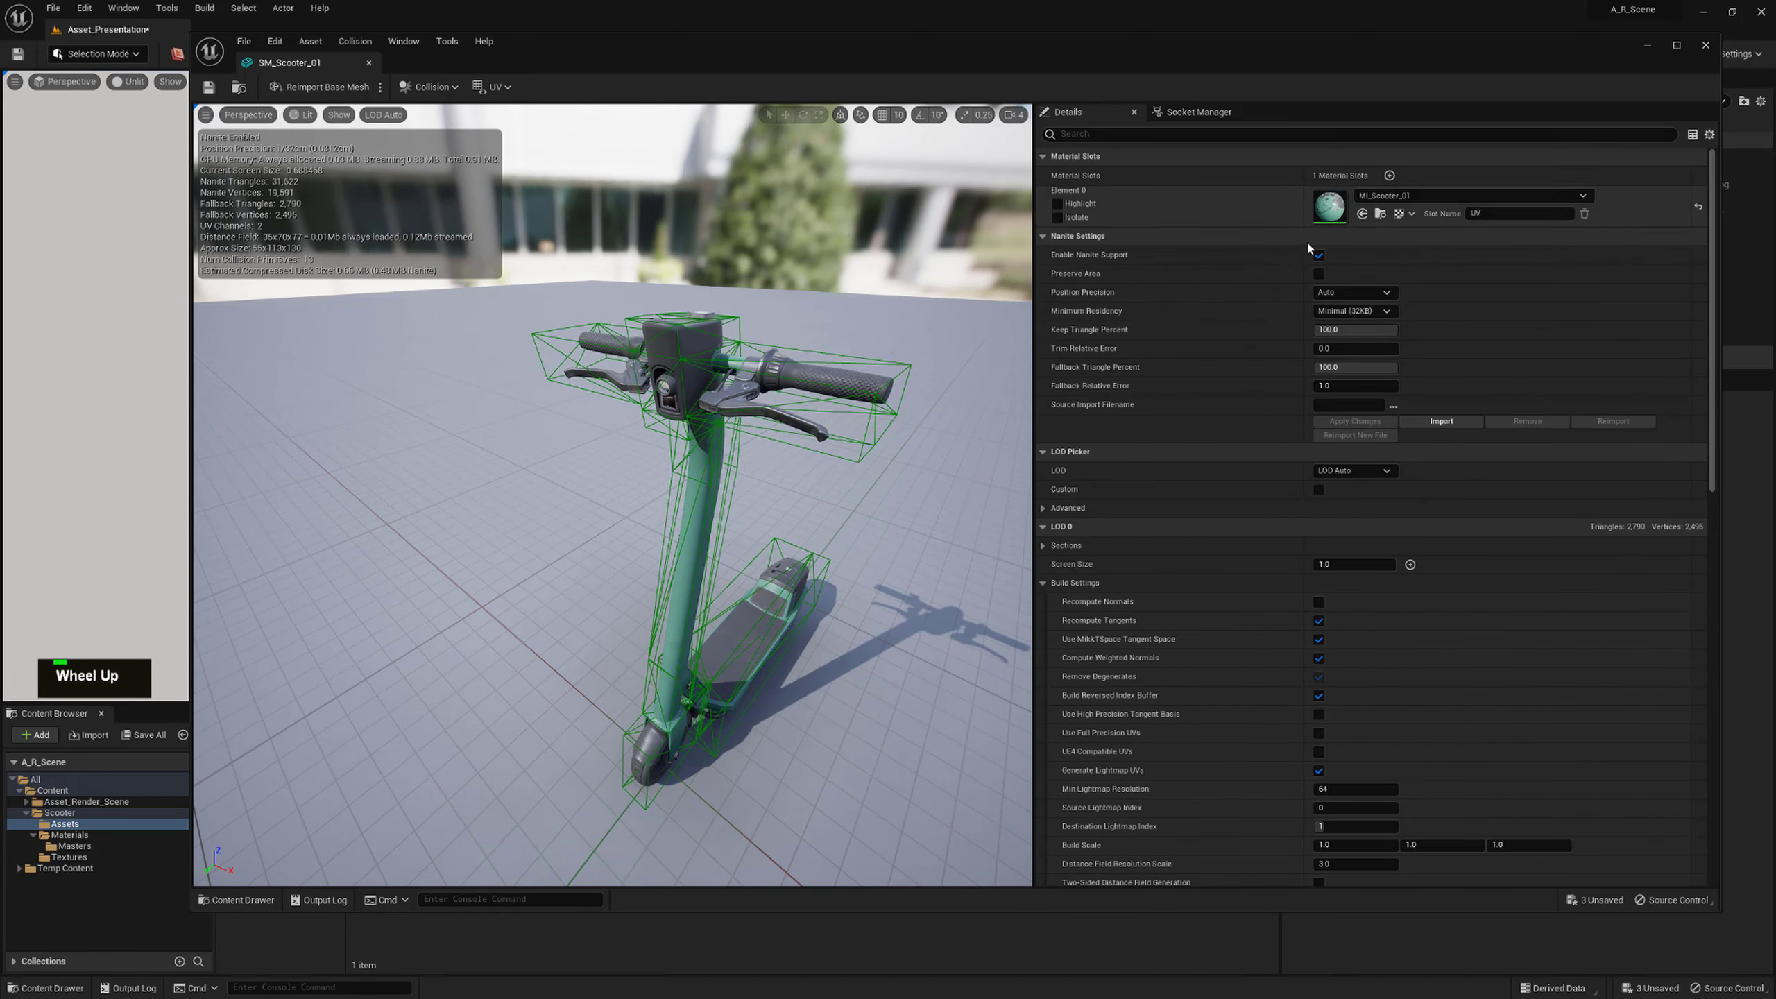
right_drag(869, 444, 869, 444)
scroll(1149, 448, down, 5)
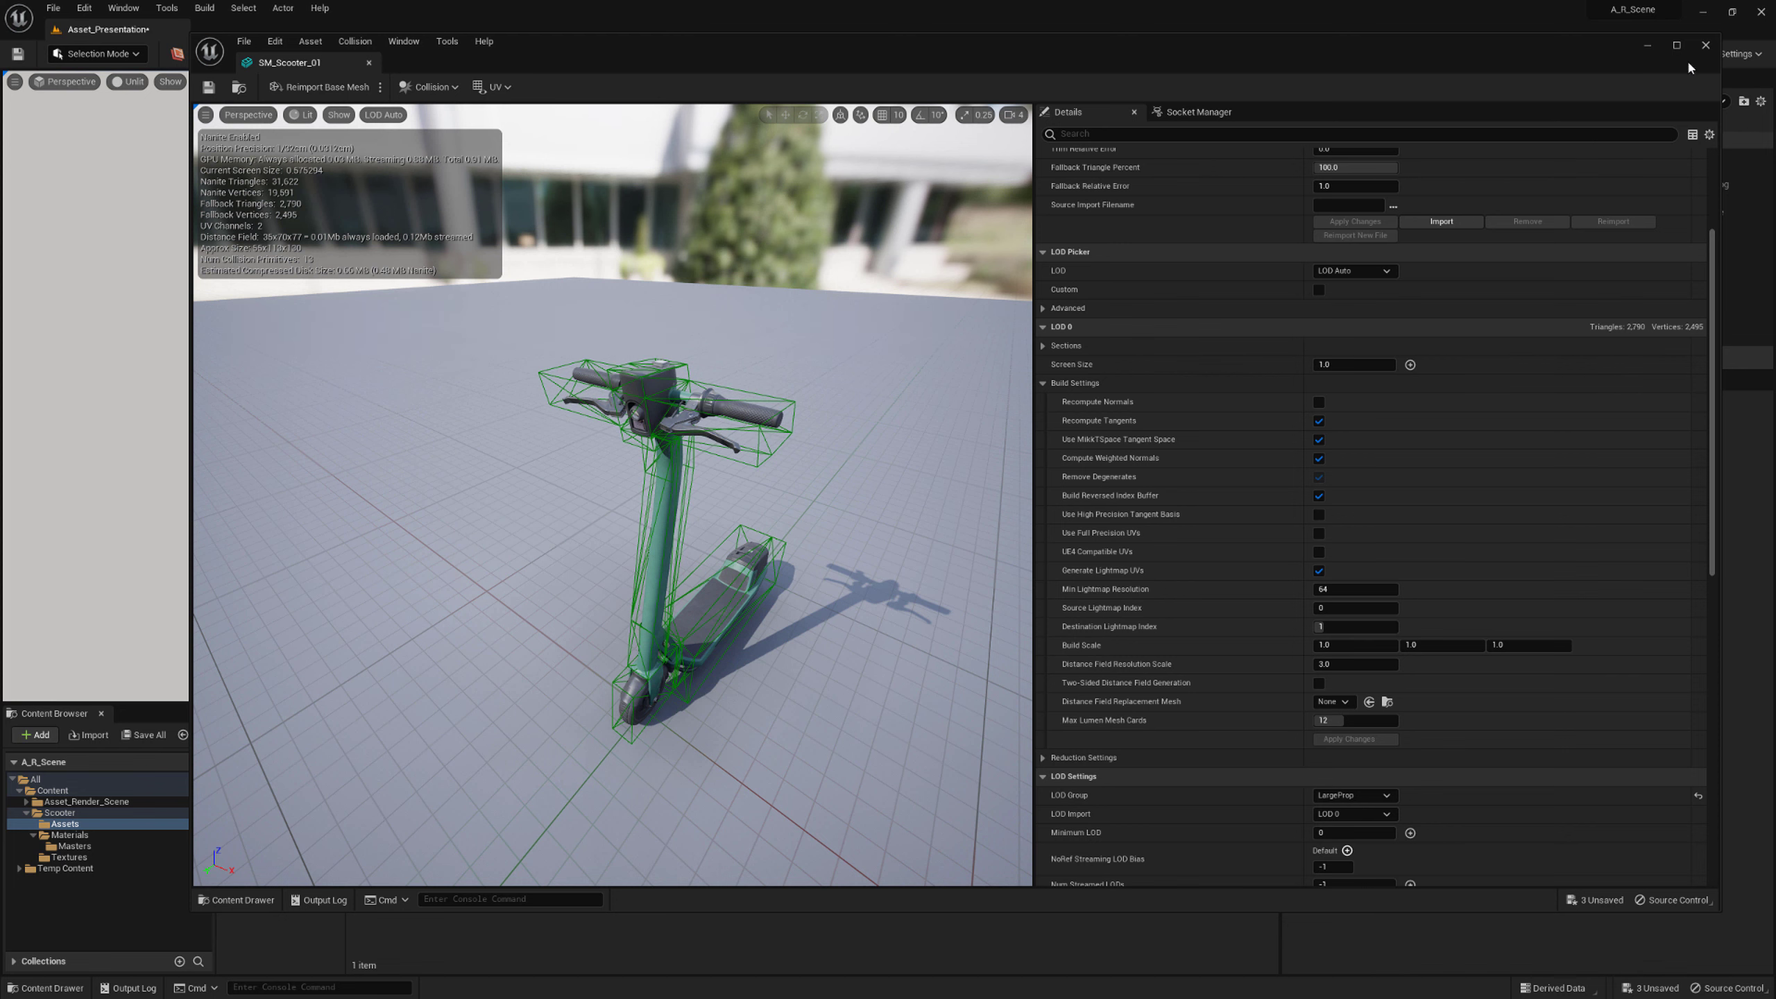
click(1705, 46)
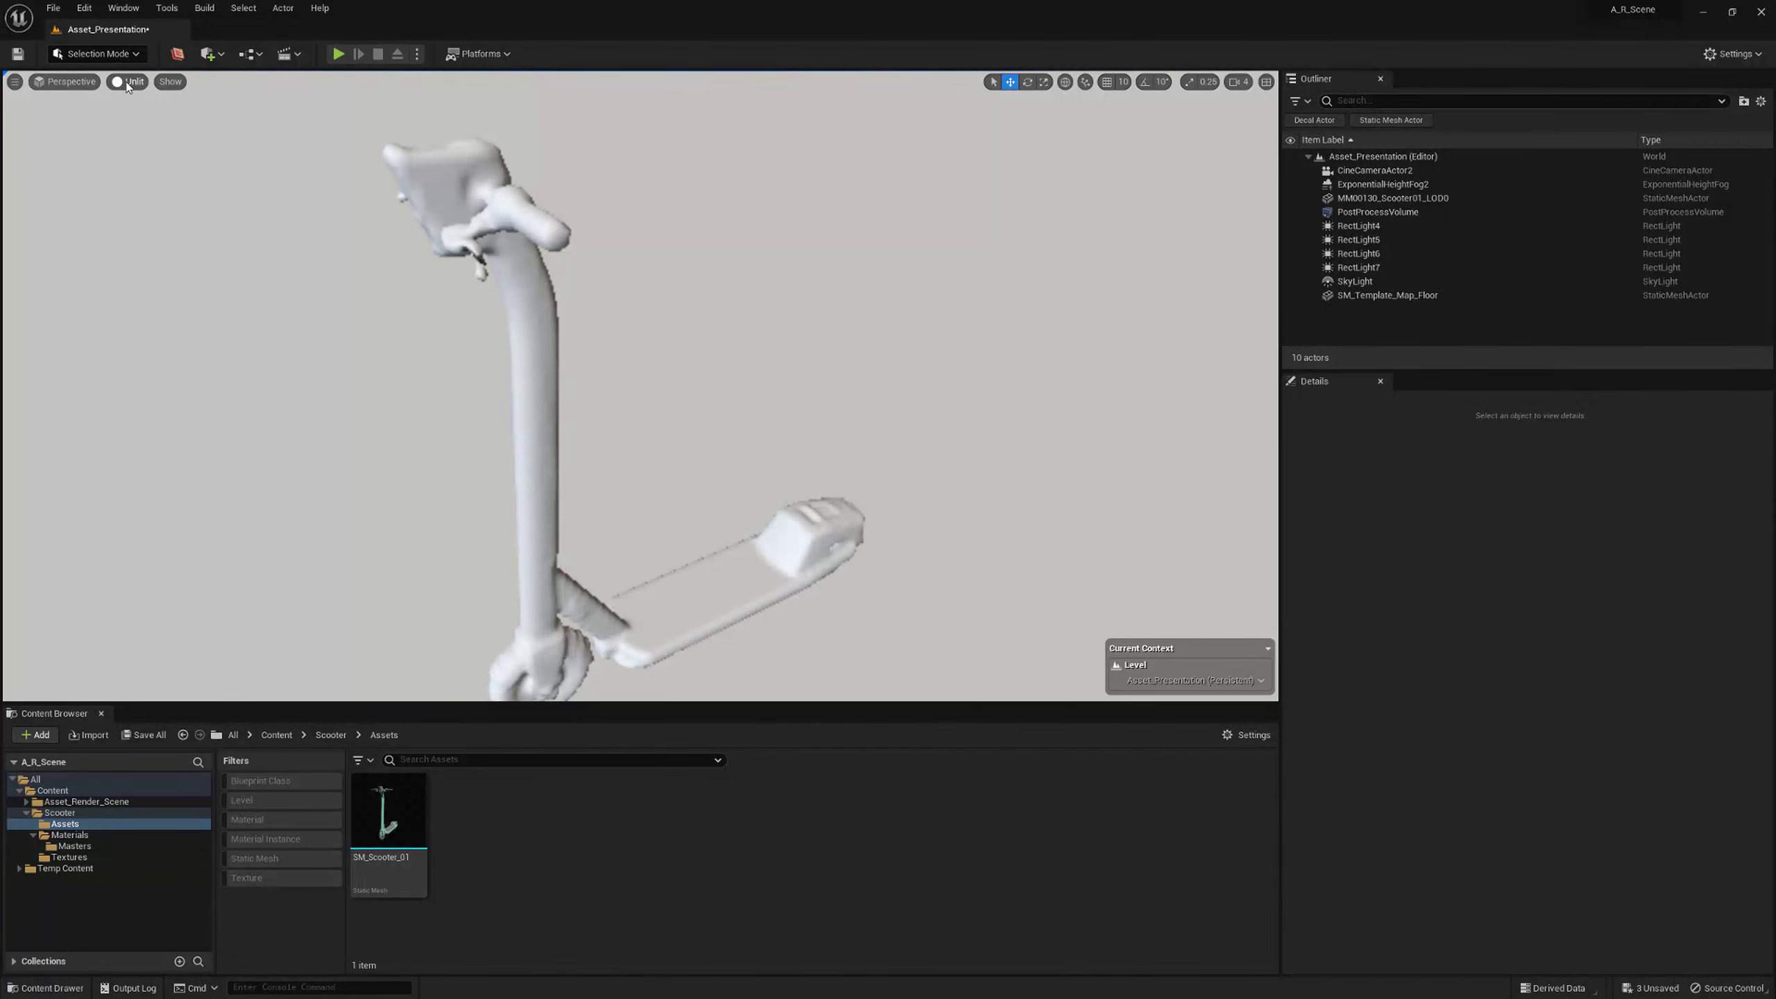
Switch the level viewport to Lit shading and look through CineCameraActor2
click(595, 423)
key(ctrl+f)
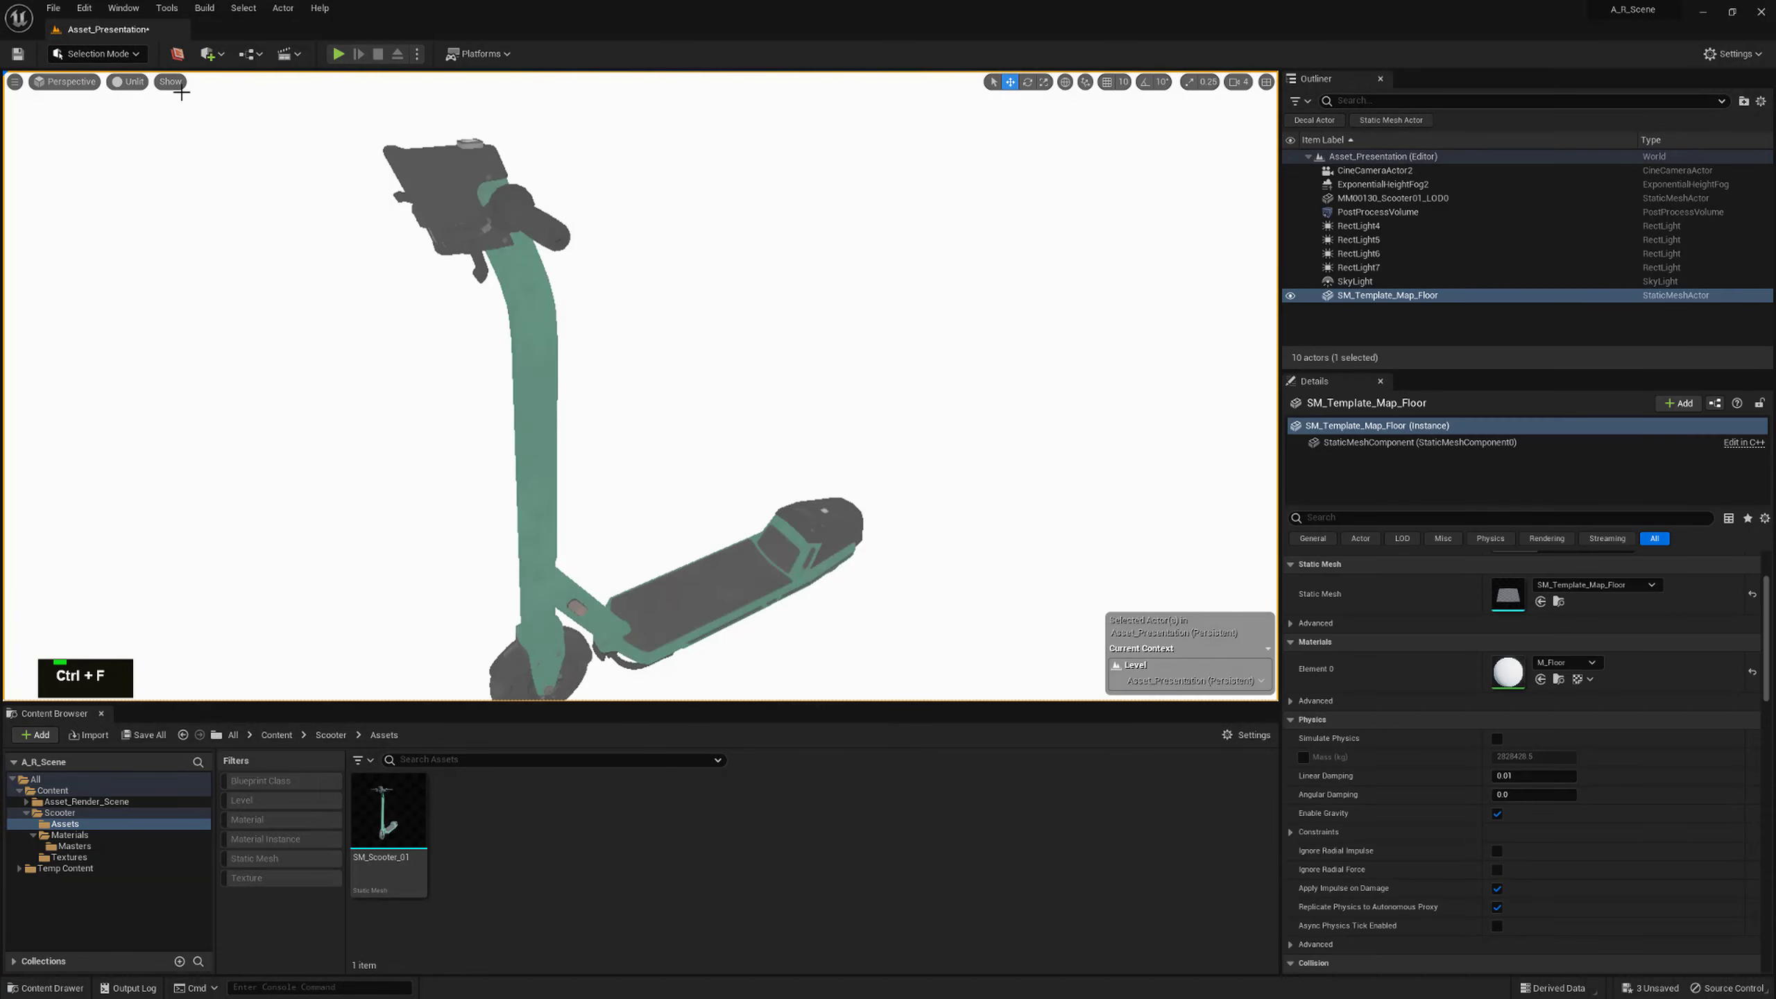
click(134, 85)
click(137, 120)
click(81, 82)
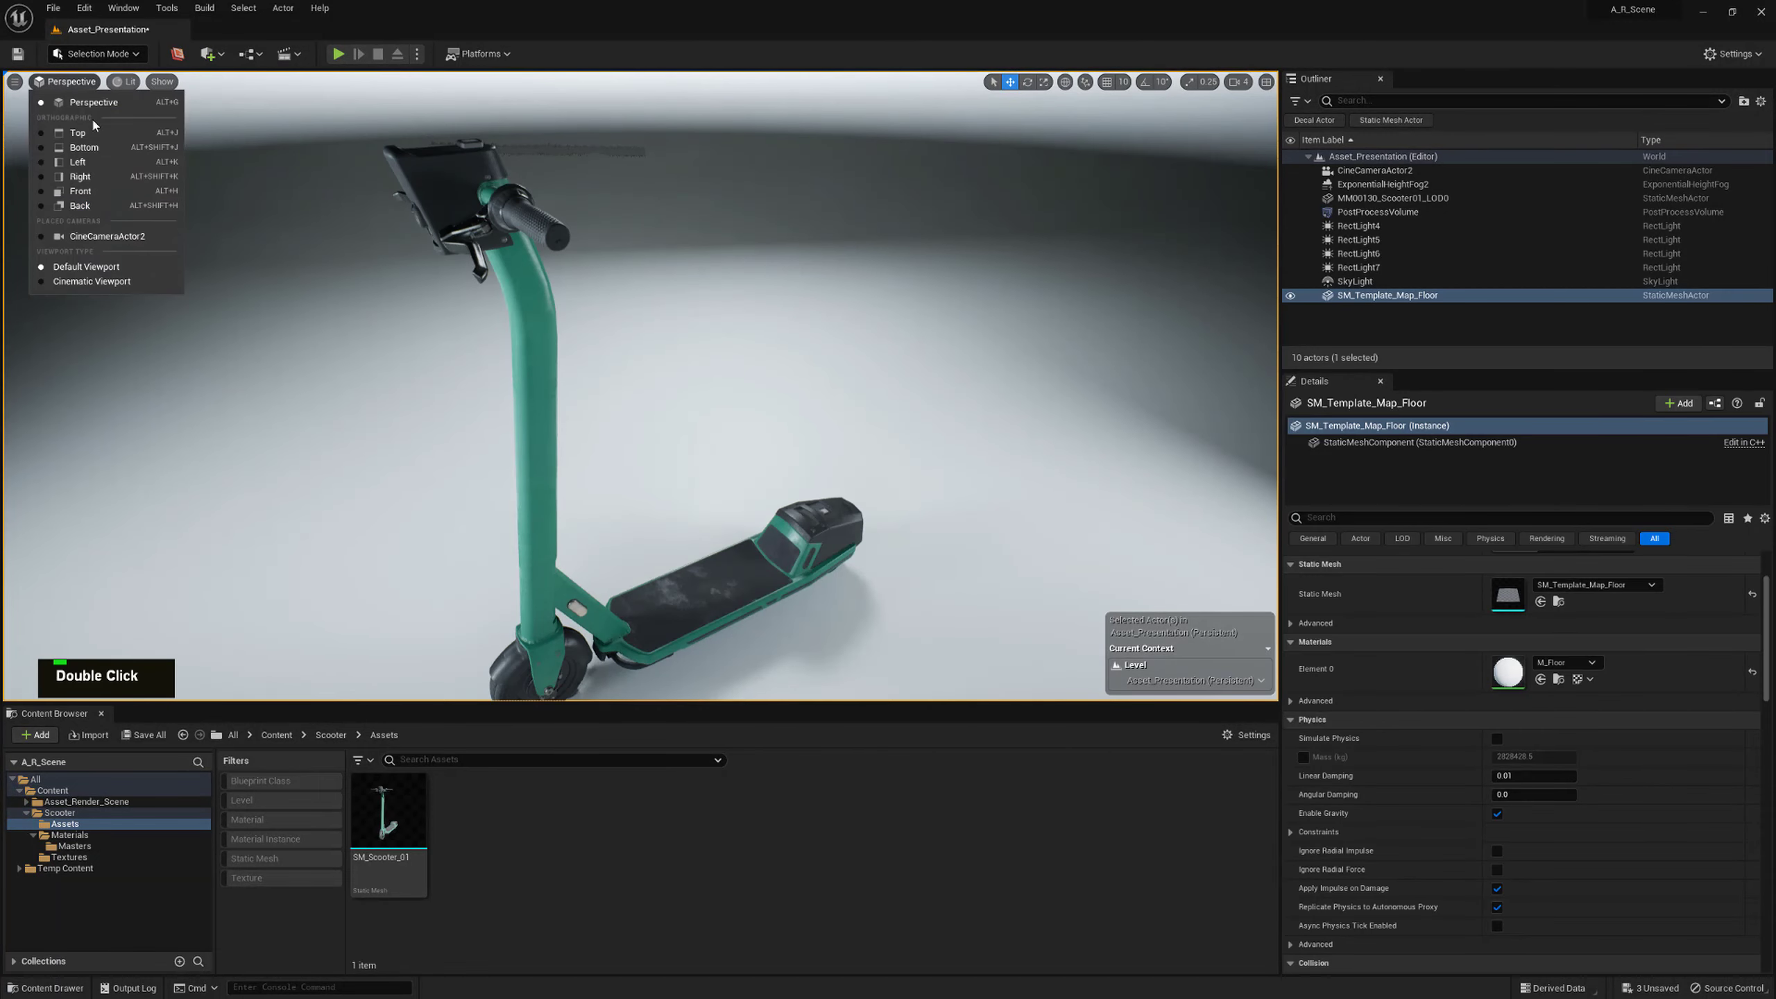
click(123, 242)
Rotate the scooter about 21.5° around its vertical axis and nudge its position slightly
click(571, 220)
key(e)
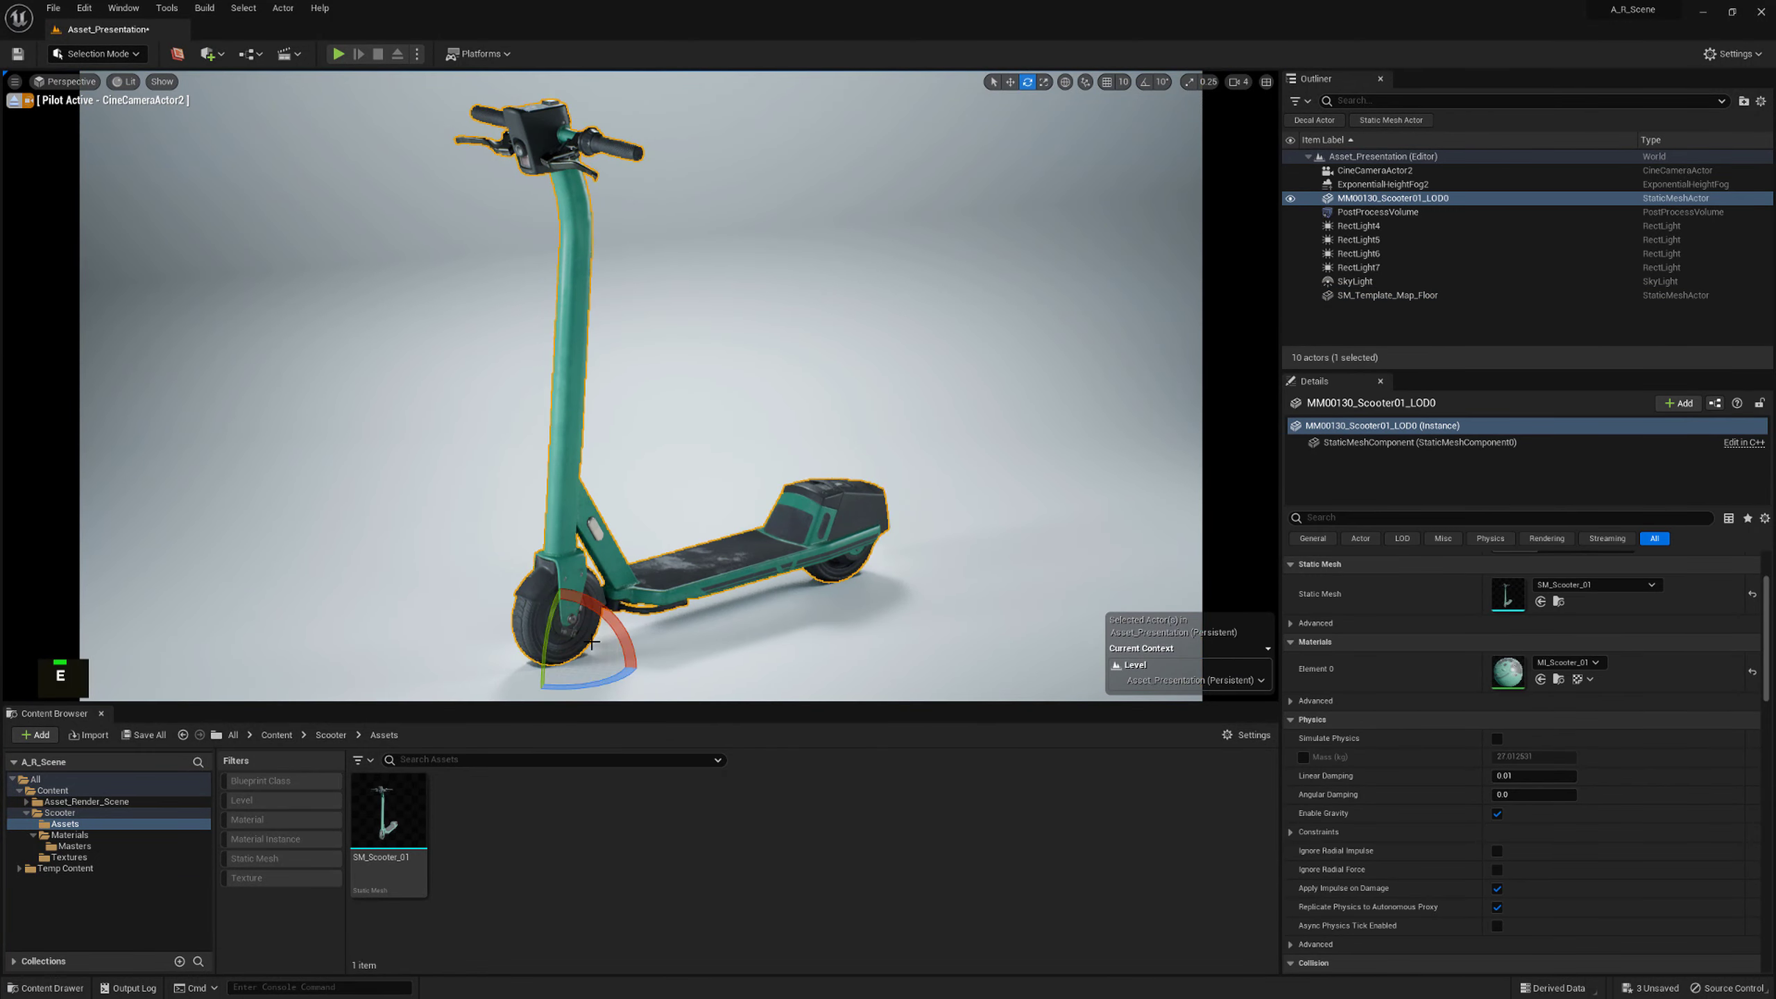
drag(603, 684, 522, 690)
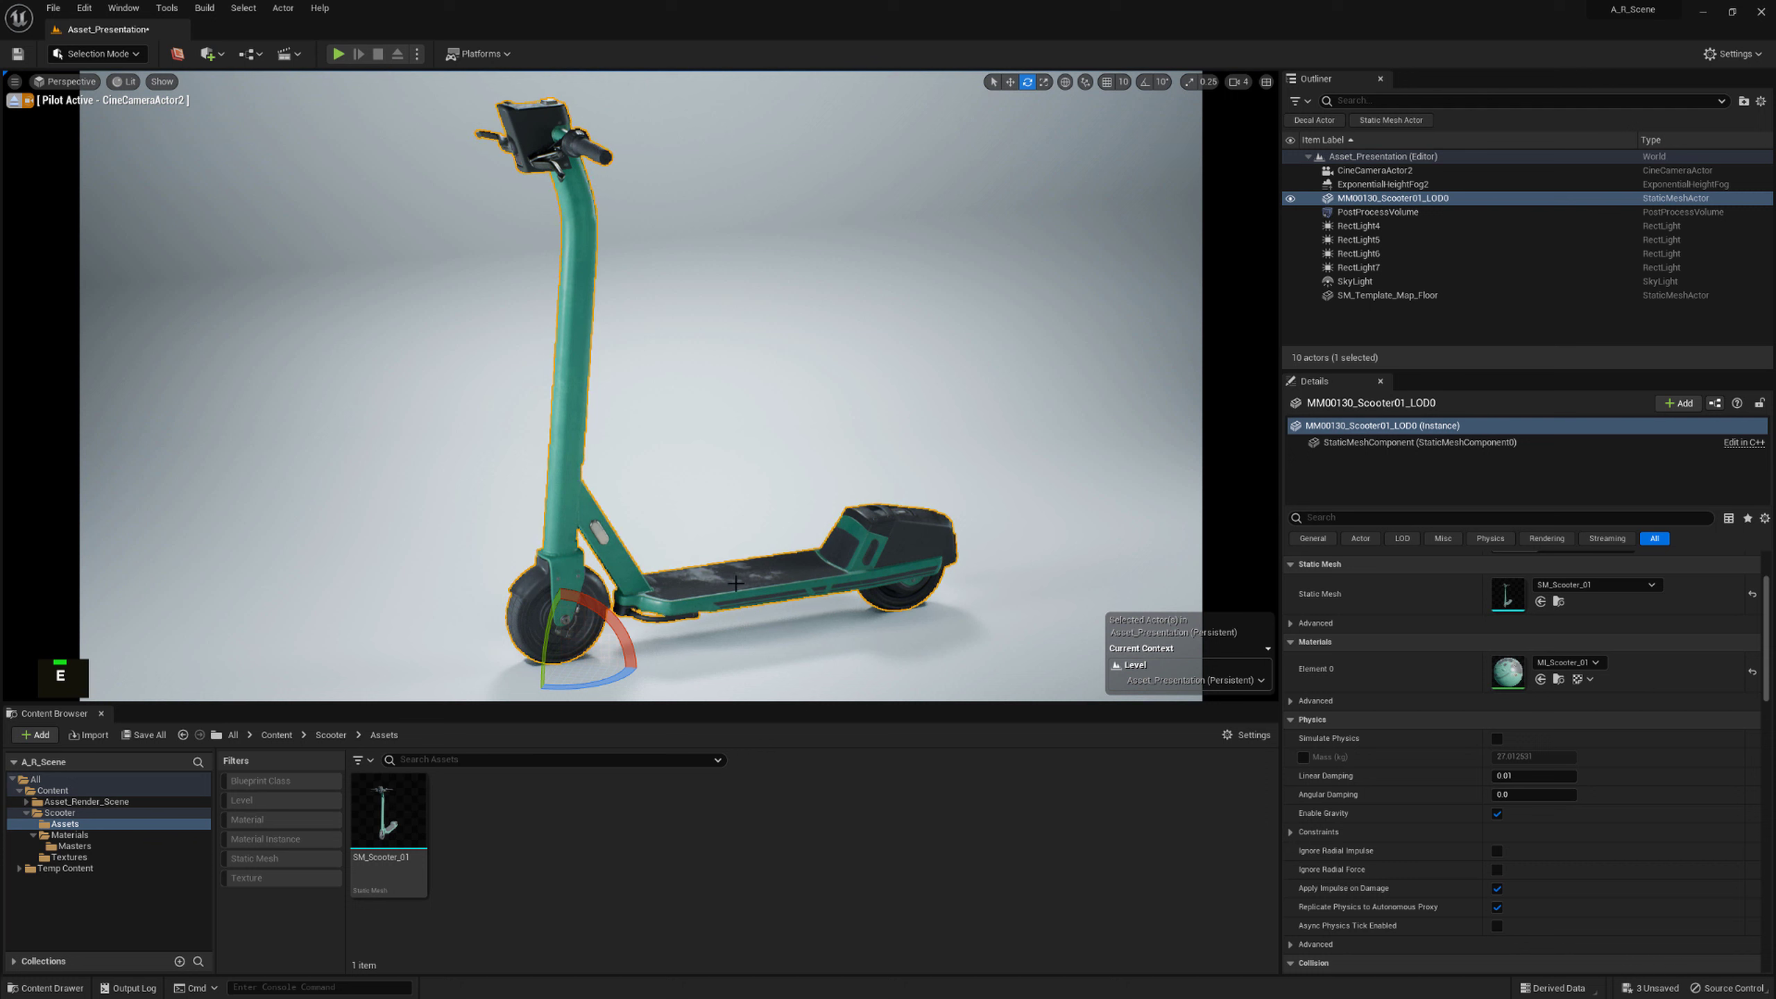
key(w)
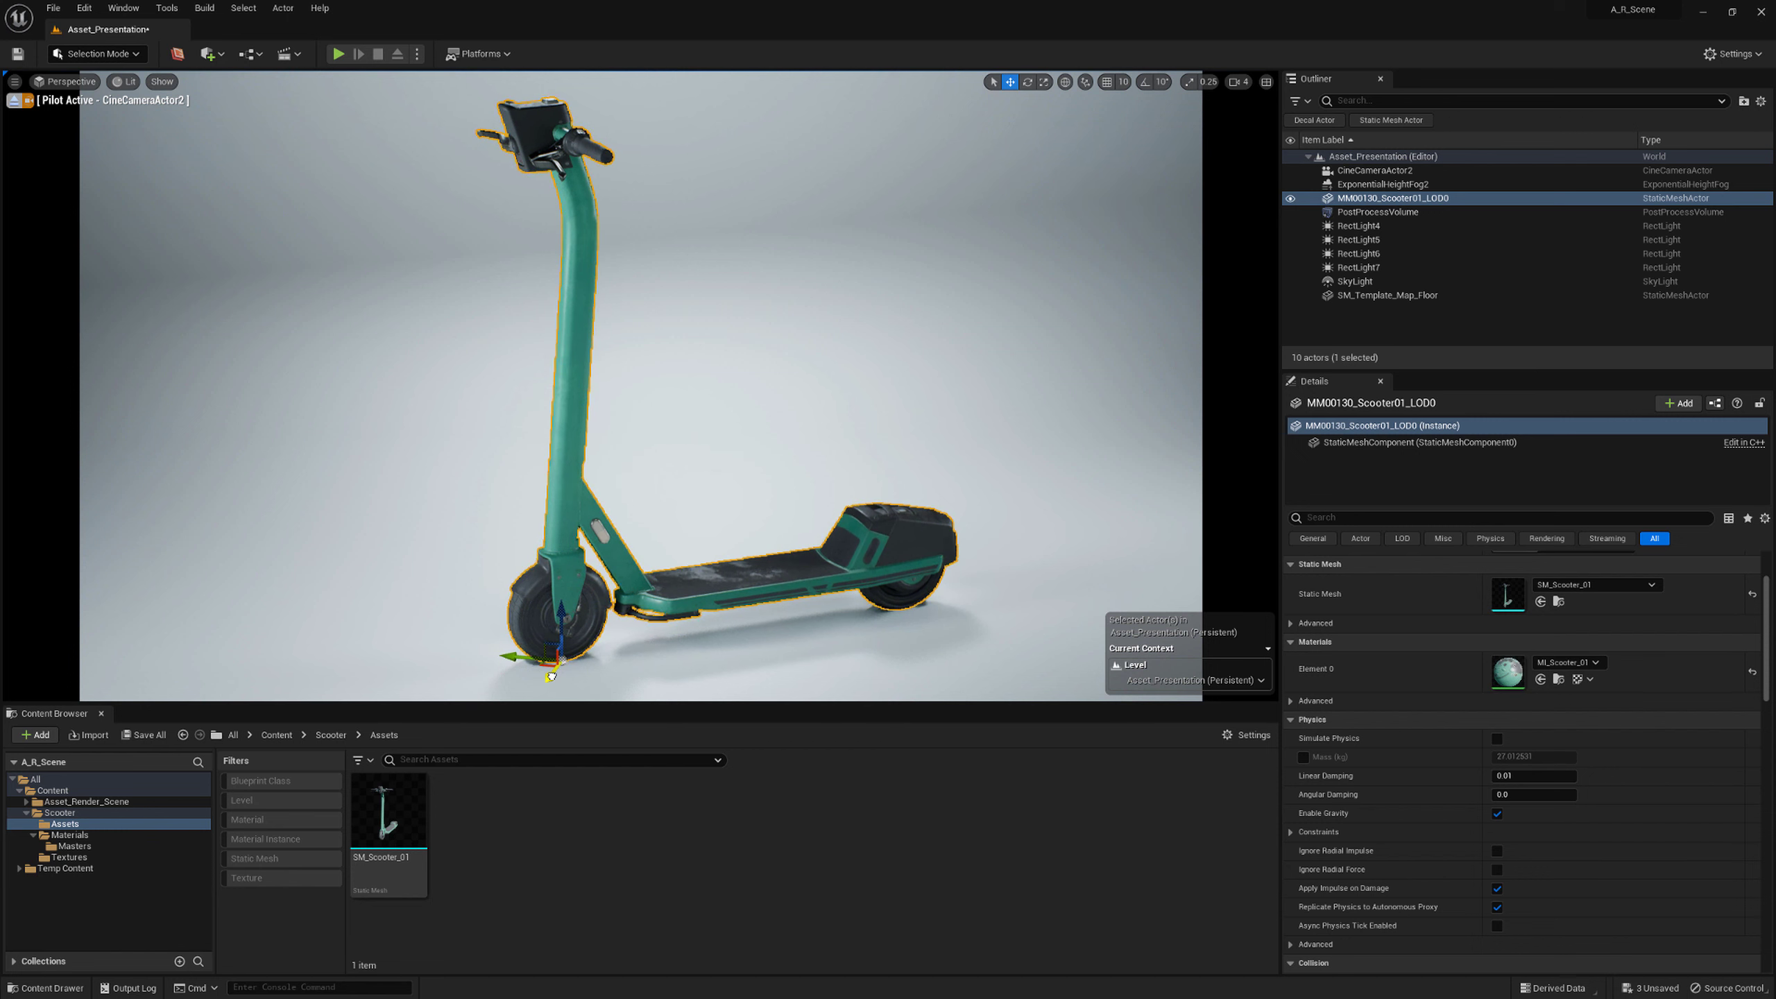
drag(547, 678, 650, 687)
key(e)
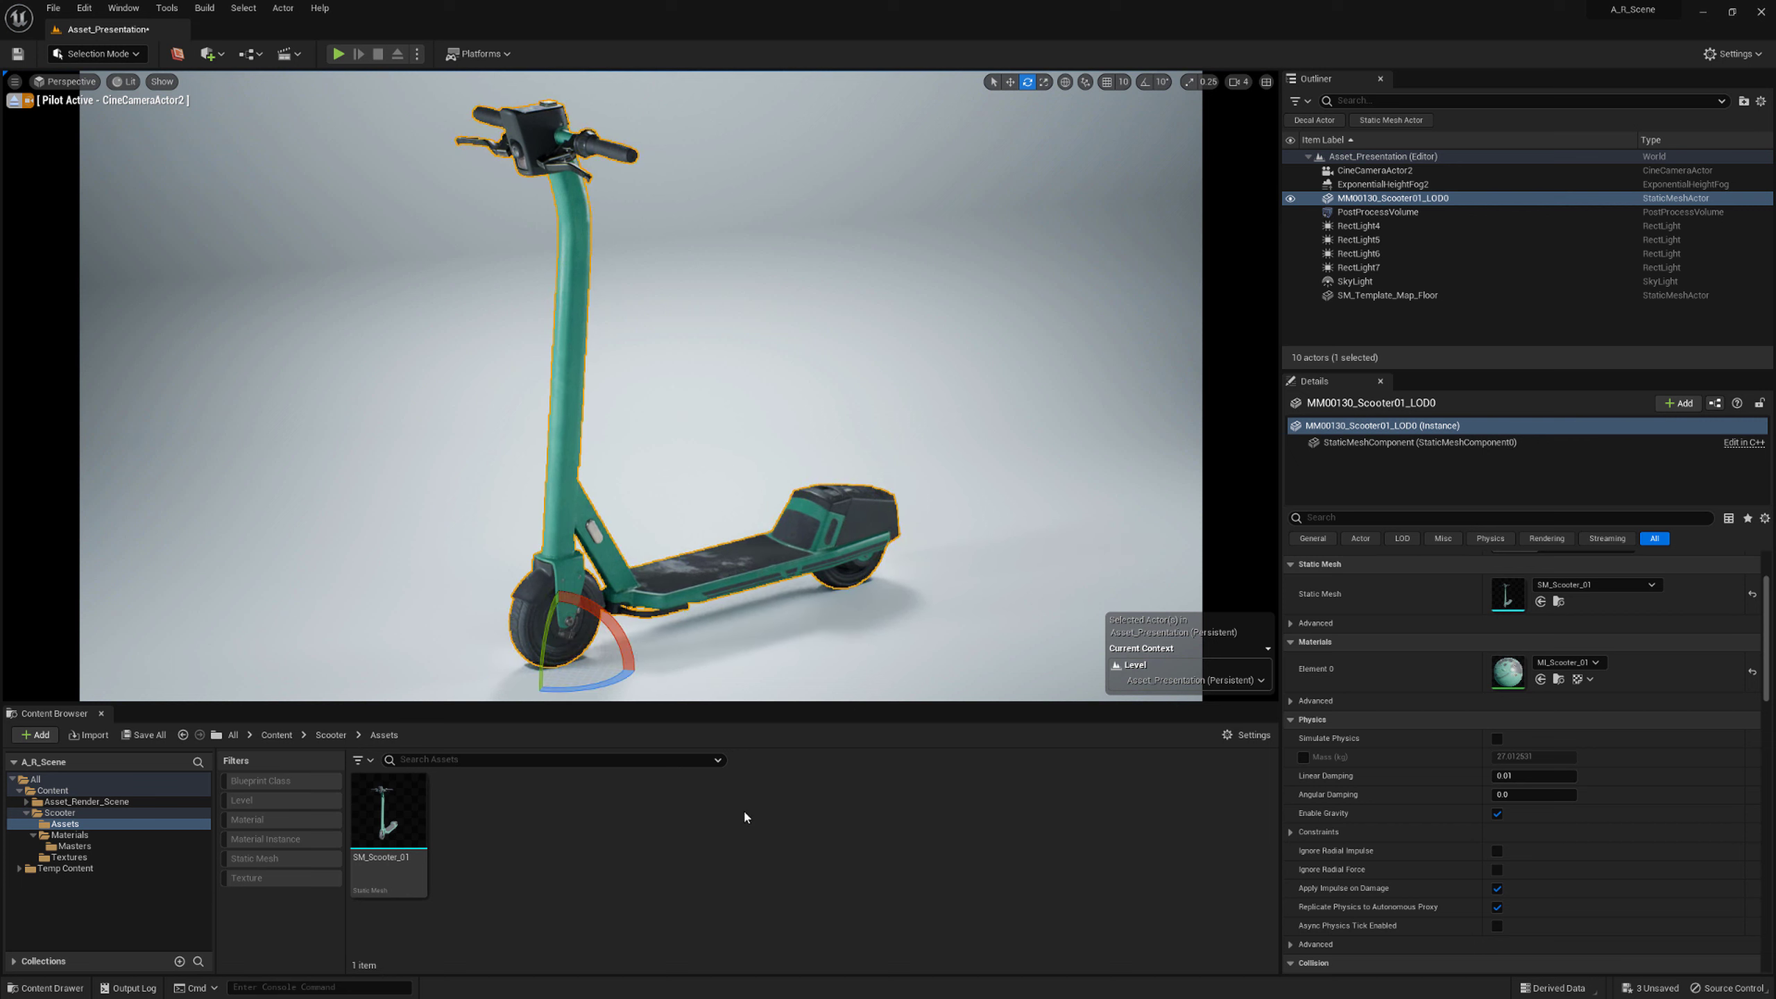